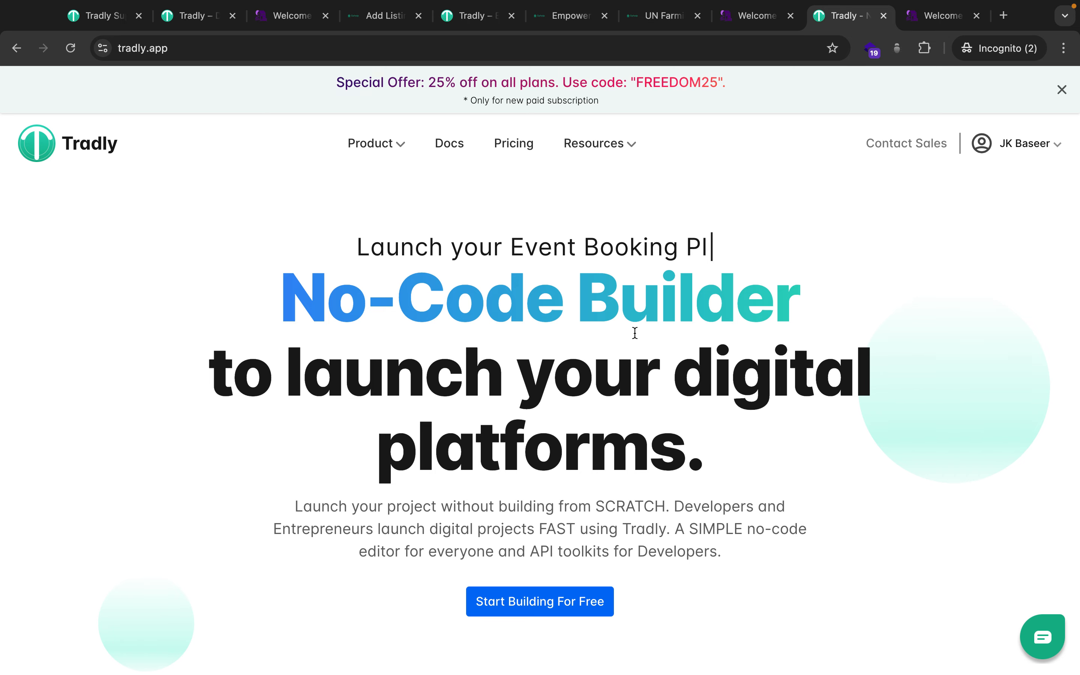
Leave the Tradly homepage for the desktop showing the 'Use cases' outline note.
scroll(634, 331, down, 3)
scroll(634, 333, up, 2)
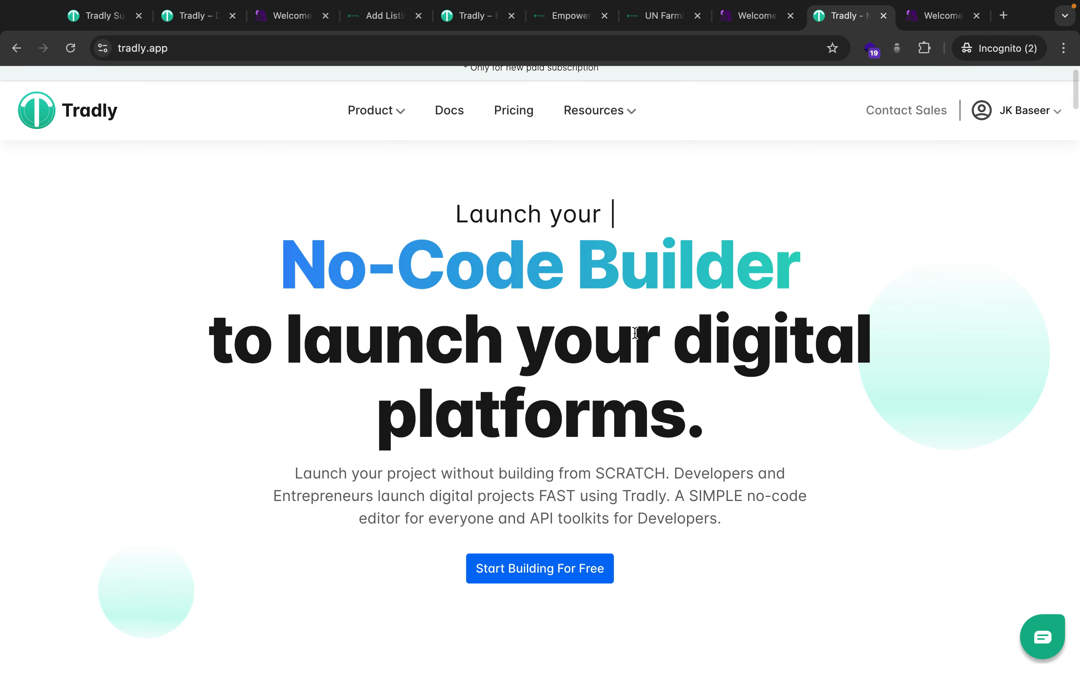
key(ctrl+Left)
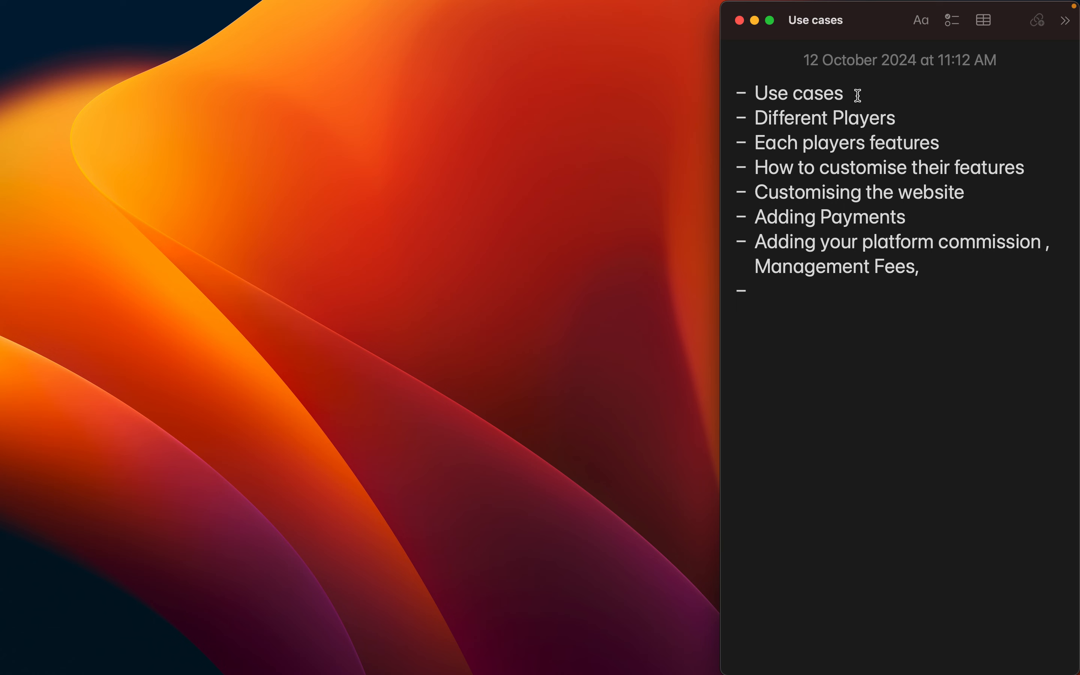
Append '( )' to Use cases, '(3)' to Different Players, and '( )' to the features line.
click(858, 95)
text(( ))
key(Down)
key(super+Right)
text((3))
key(Down)
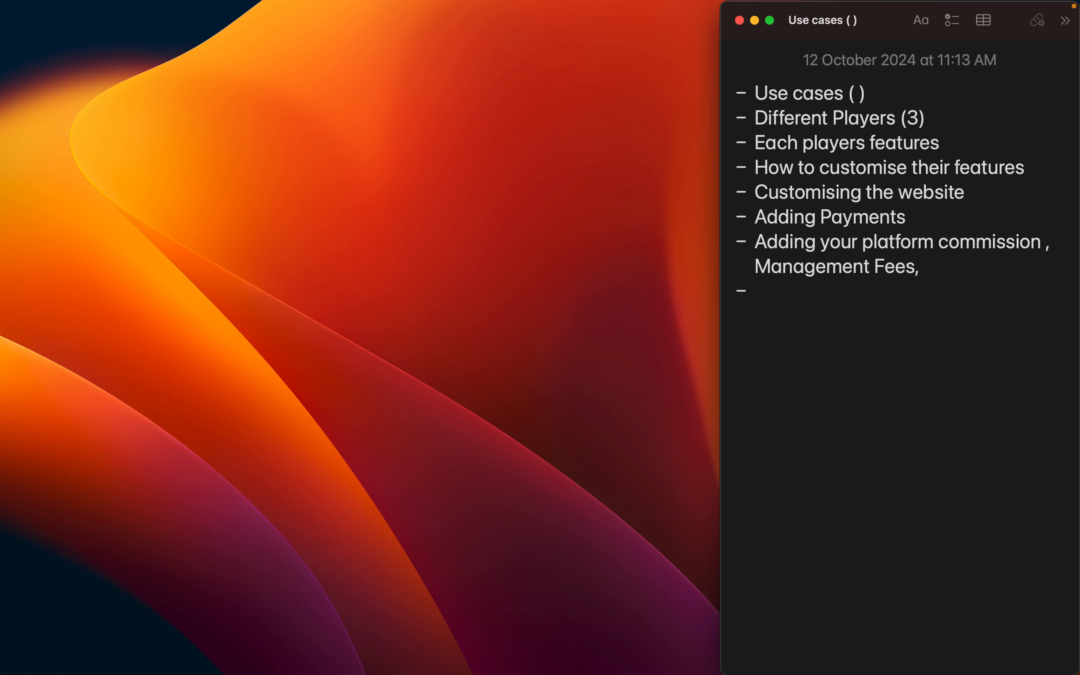
key(super+Right)
text(( ))
Add '(toolkits)' to the customise features line and 'design' to Customising the website.
key(Down)
key(super+Right)
text((toolj)
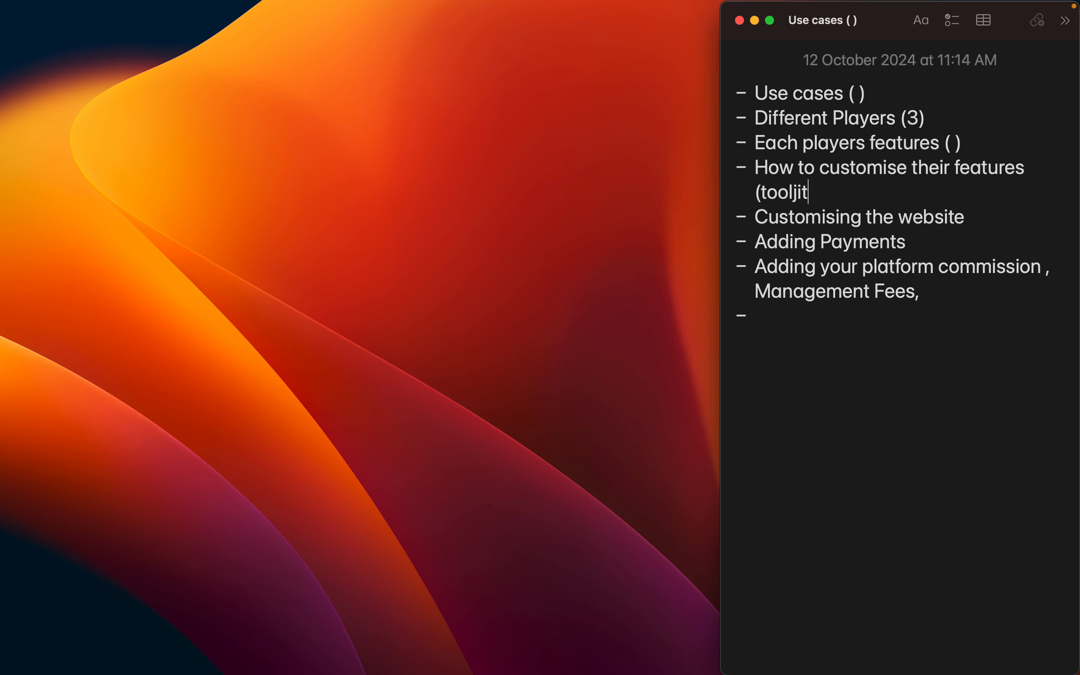
key(BackSpace)
text(kits))
click(993, 218)
text(design)
Add a 'Setup your operations' bullet, drop the comma after Management Fees, and return to Tradly.
key(Return)
text(Setup )
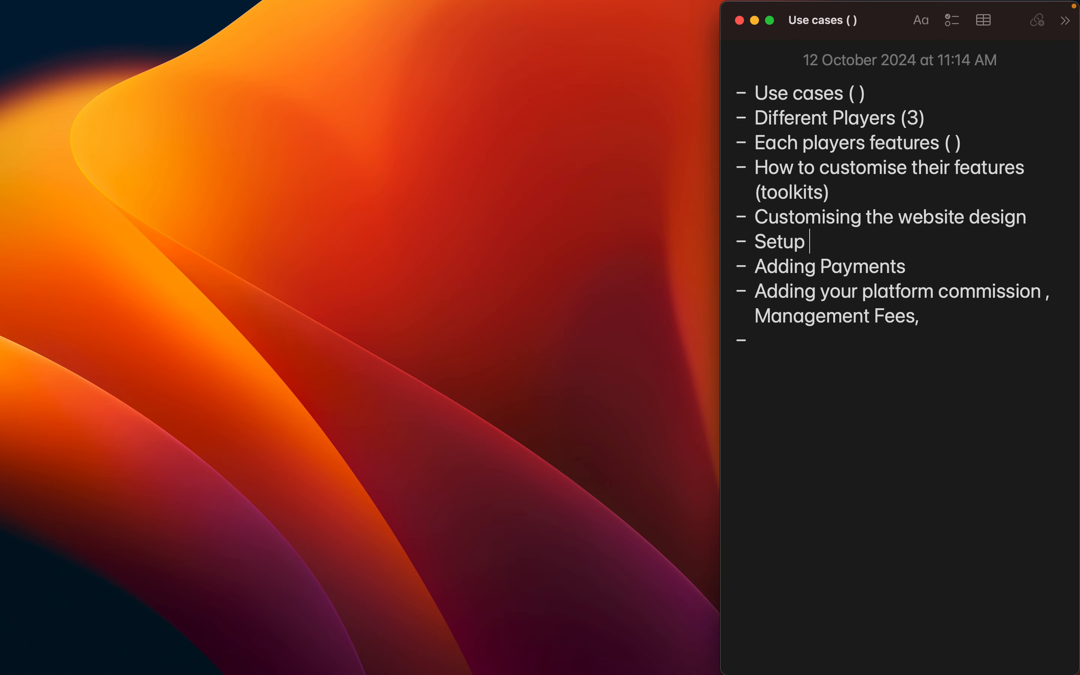
text(you)
key(BackSpace)
text(your operations)
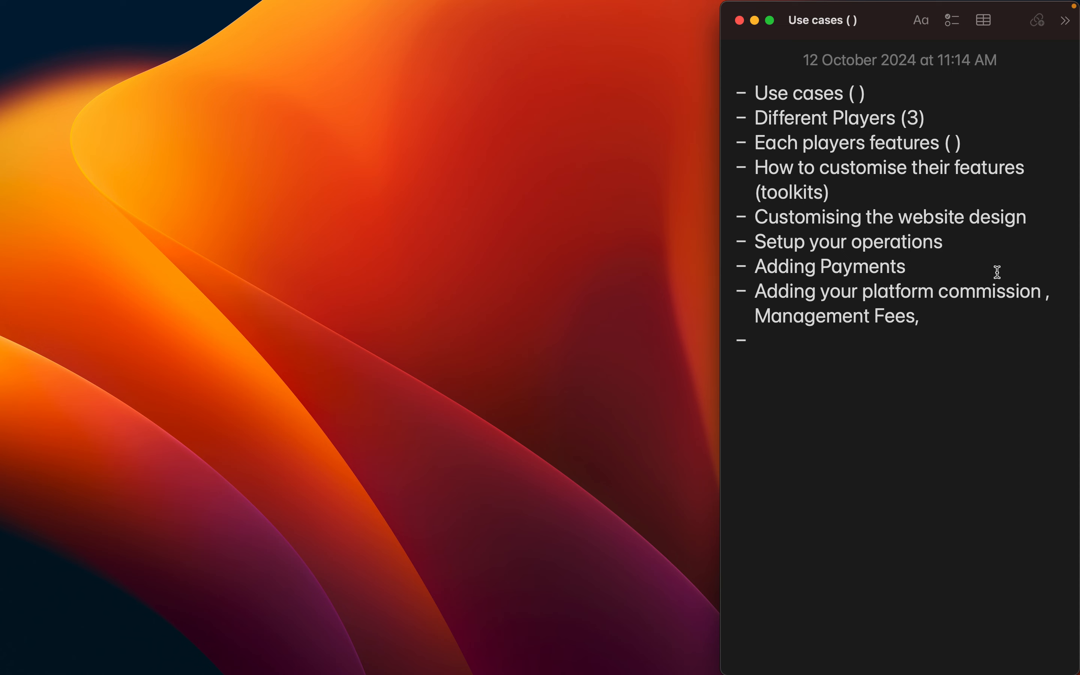
click(949, 319)
key(BackSpace)
key(ctrl+Right)
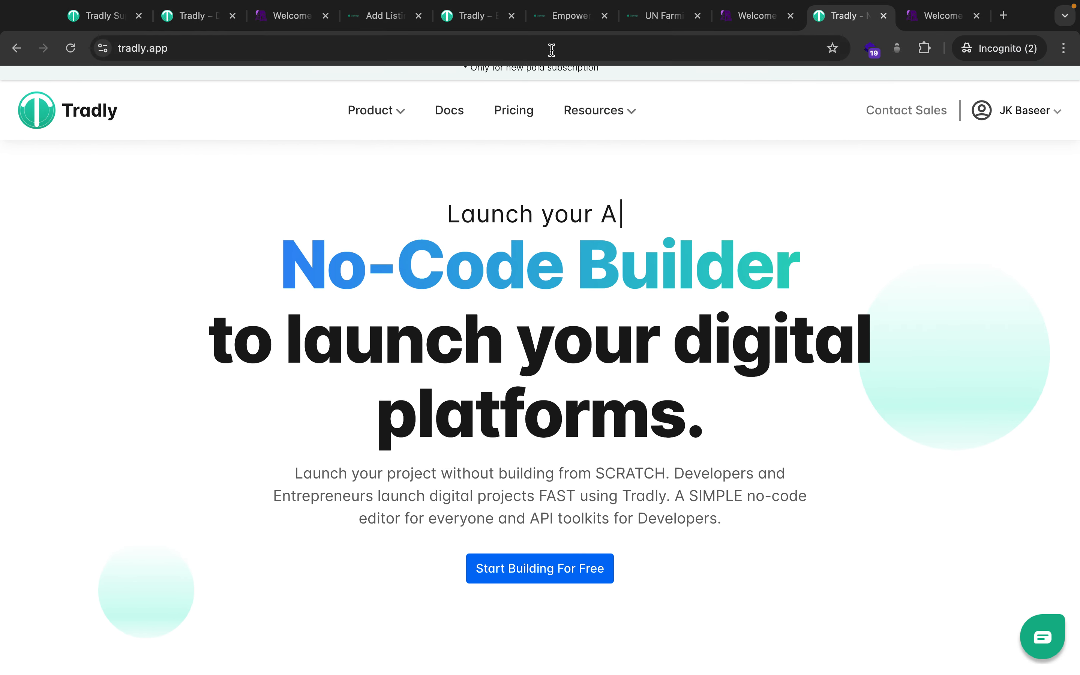
View the Gohelp Empower Students page, then the 30Villages storefront at crowdfundingpage.tradly.co.
click(563, 17)
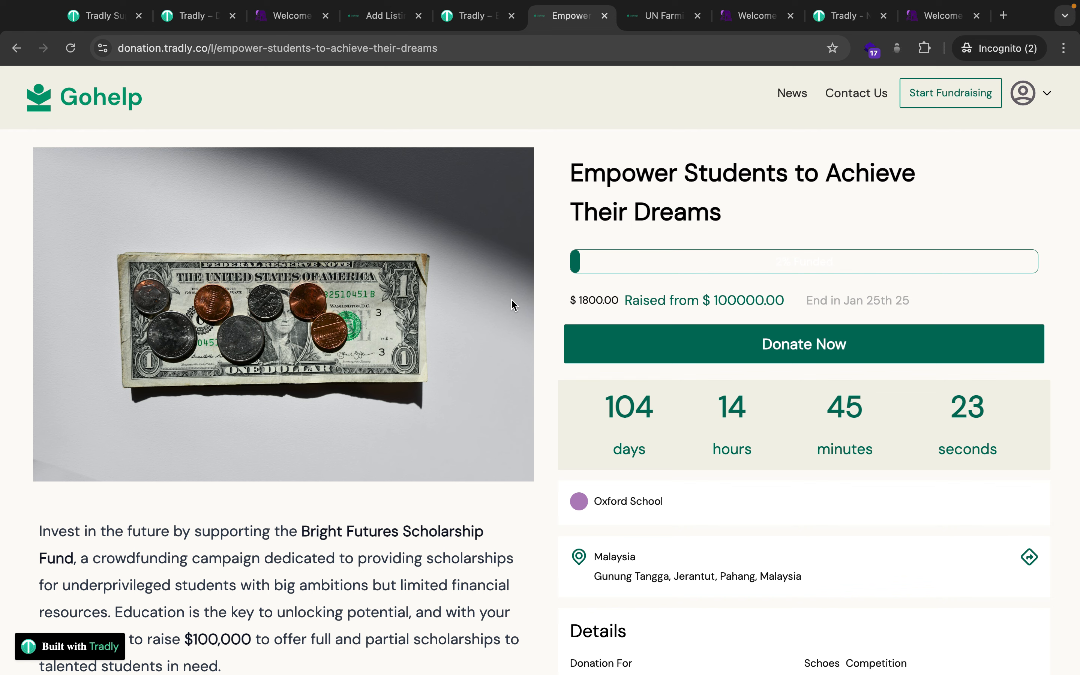
click(80, 117)
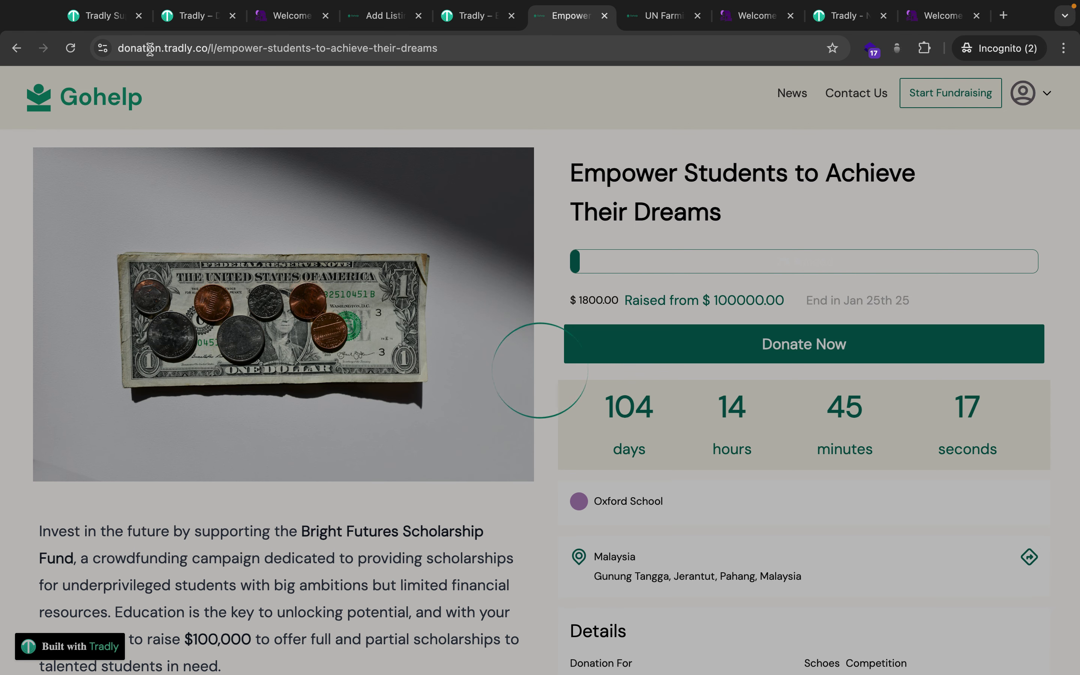
click(258, 5)
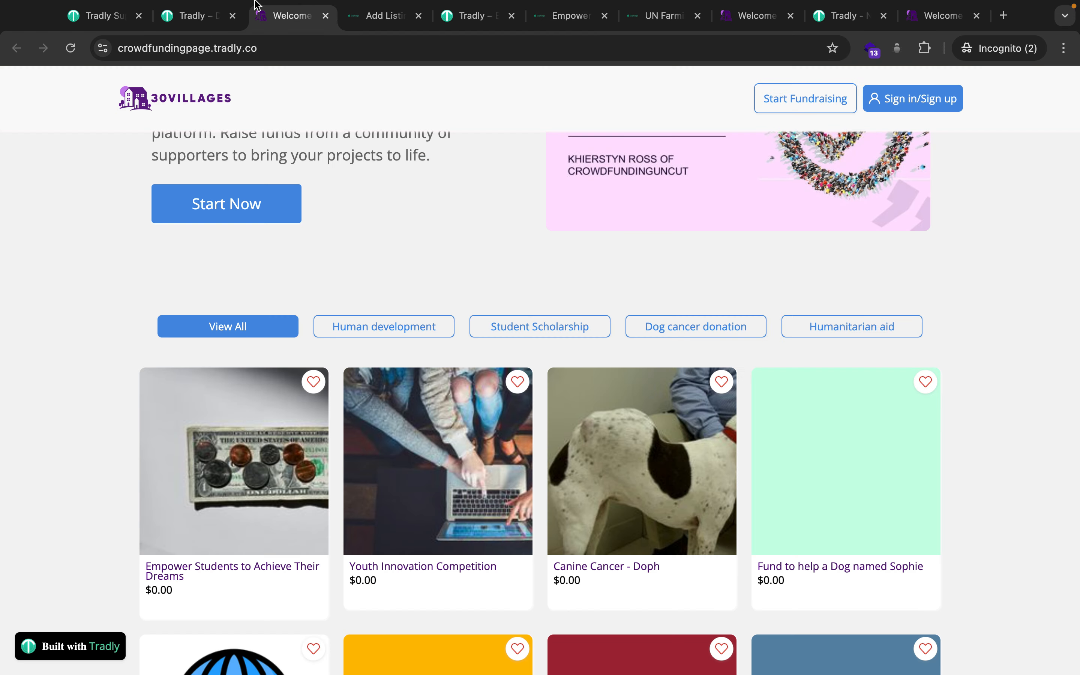
Scroll through the 30Villages storefront, then browse the second crowdfunding1 site.
scroll(430, 420, up, 3)
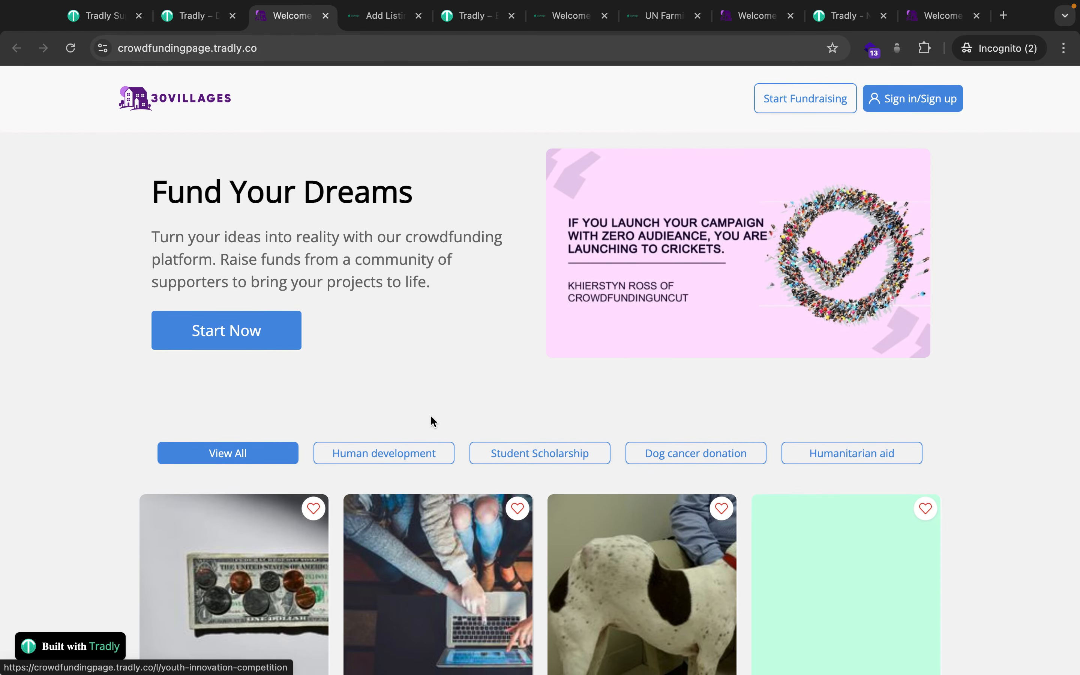
scroll(478, 393, down, 2)
scroll(478, 392, up, 2)
scroll(478, 392, down, 5)
scroll(479, 393, down, 6)
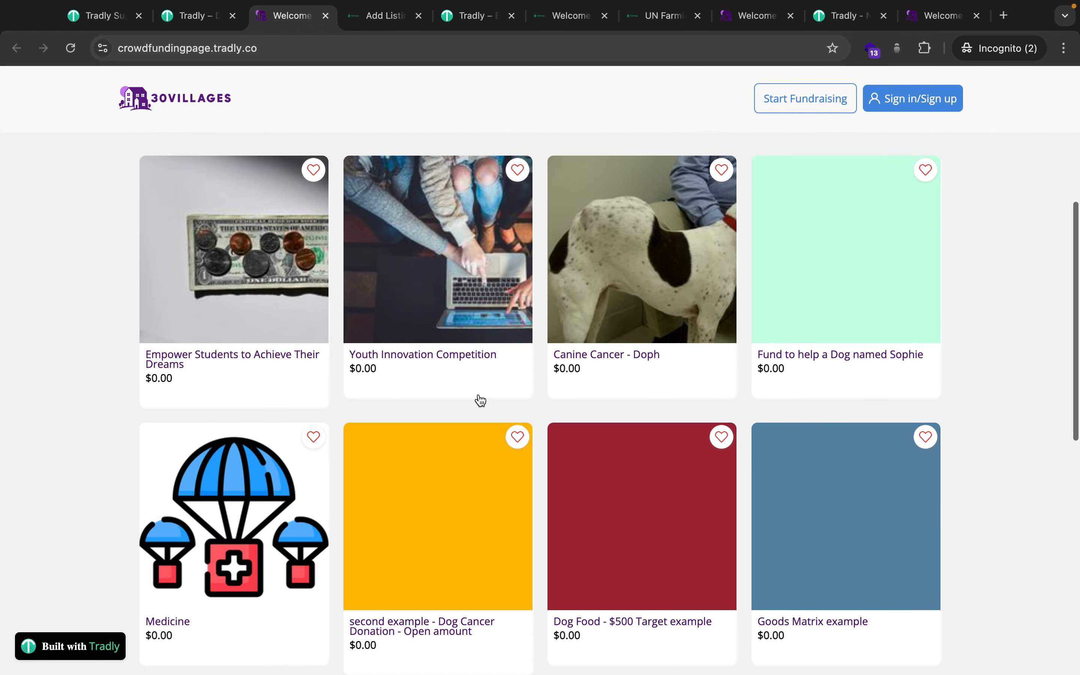
scroll(479, 399, up, 3)
scroll(481, 401, up, 10)
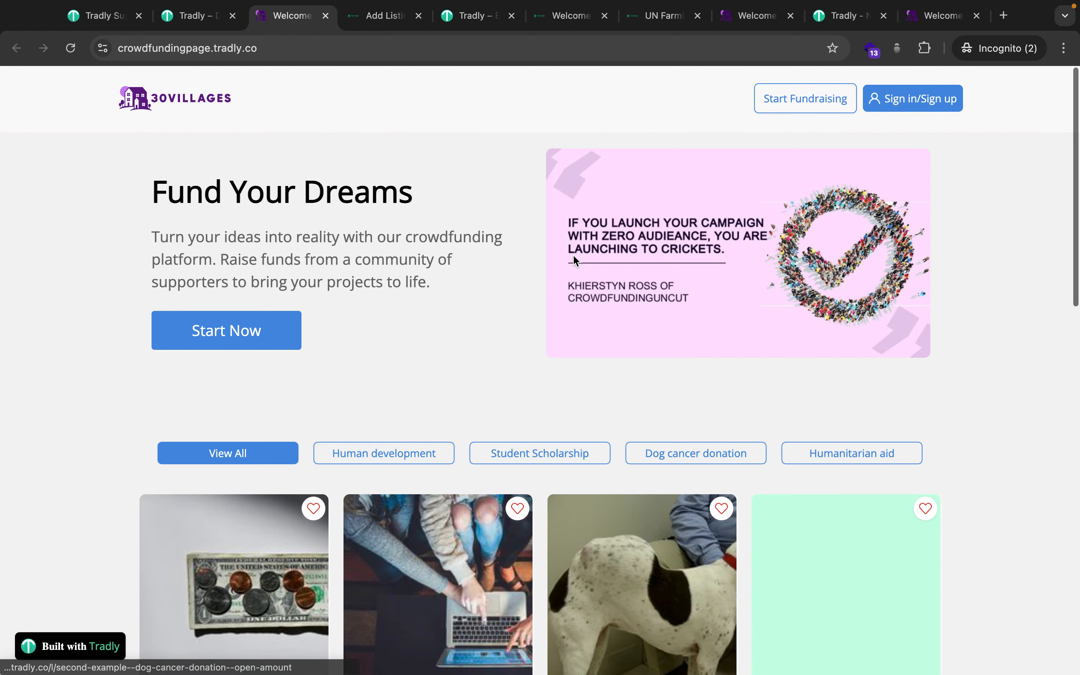
click(753, 30)
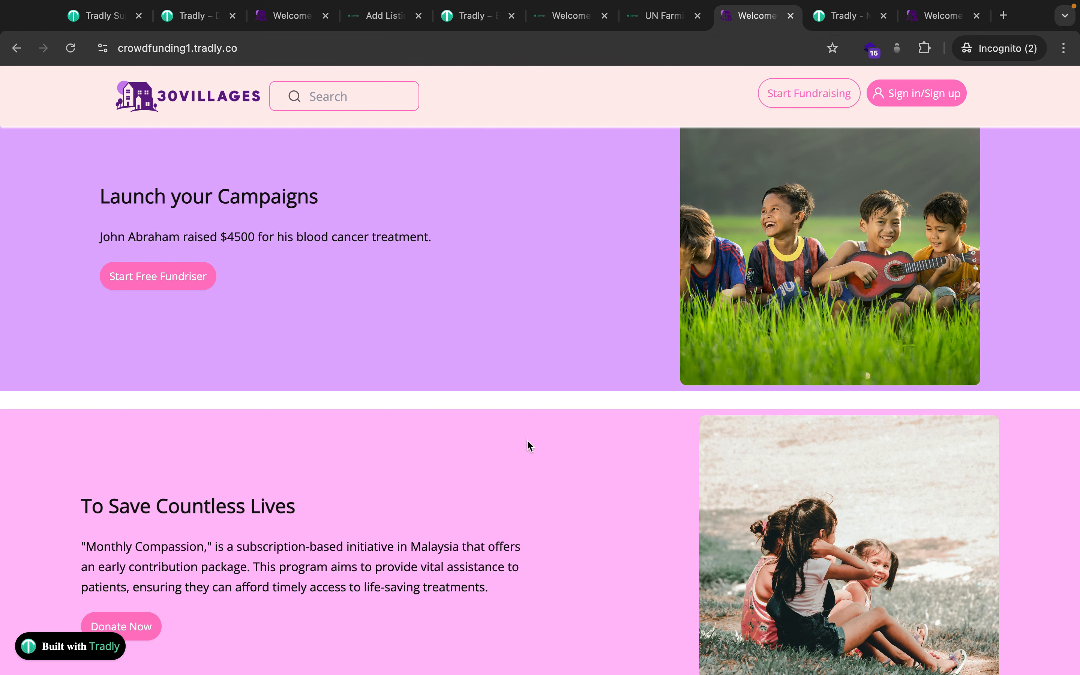
scroll(486, 534, down, 16)
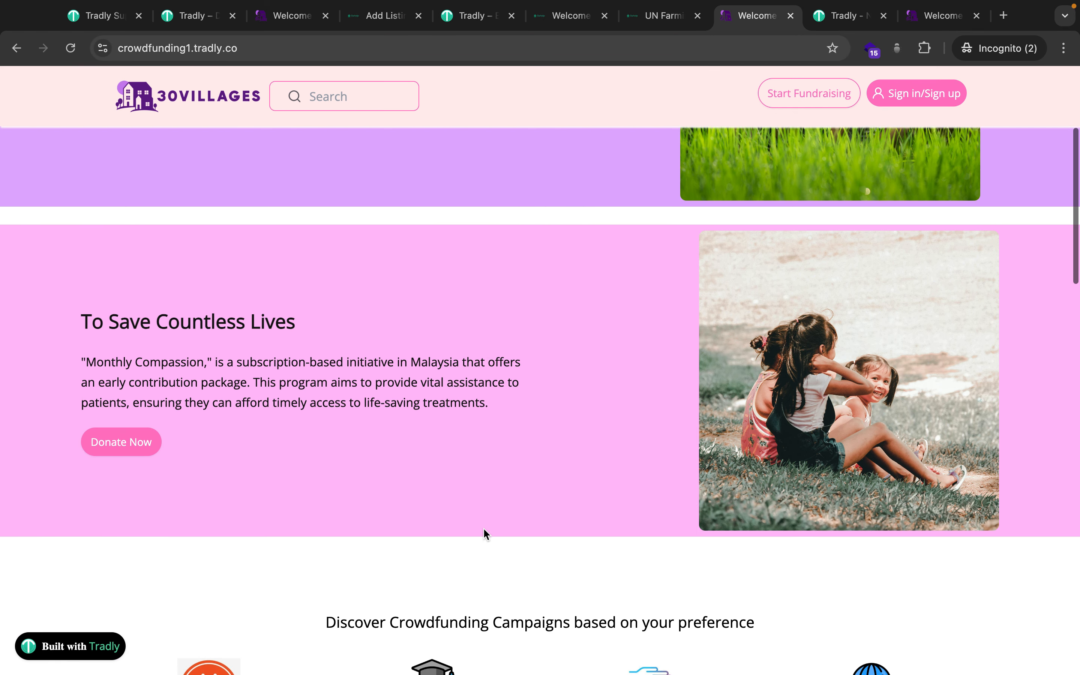
scroll(486, 534, down, 8)
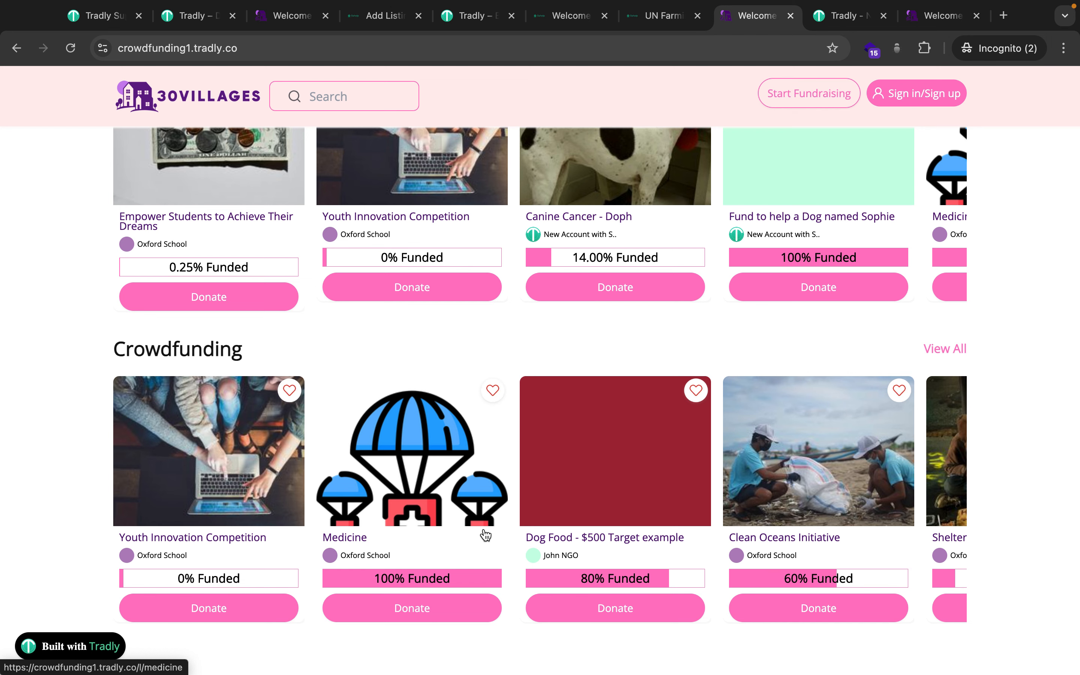
Flip between the 30Villages sites, then scroll through the Gohelp donation home page.
click(919, 16)
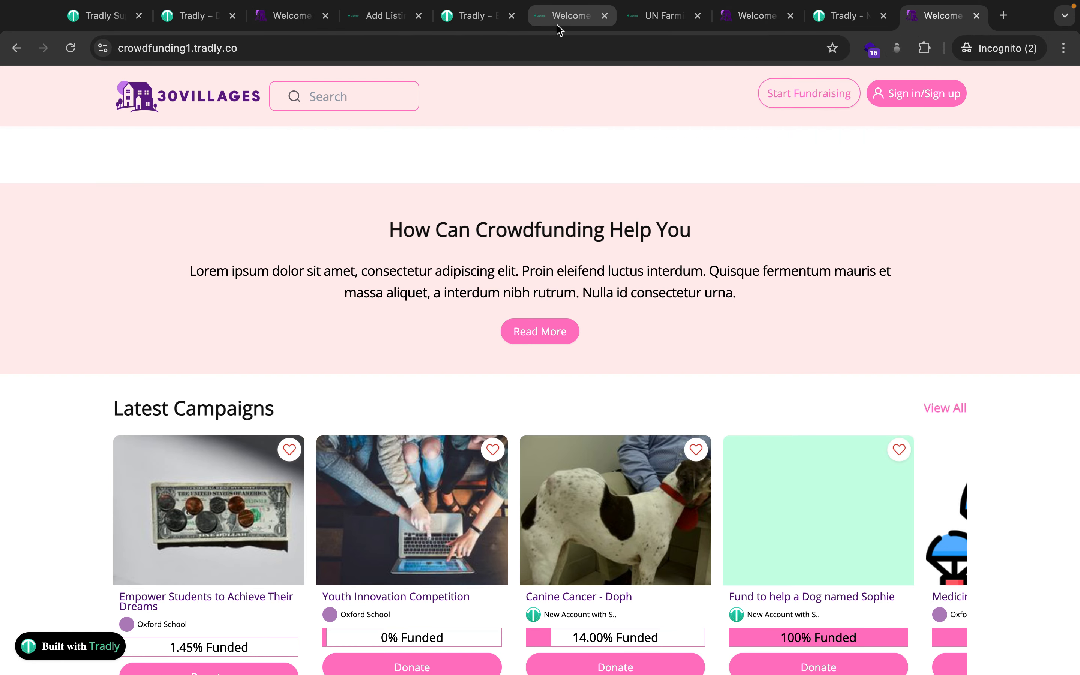
click(266, 18)
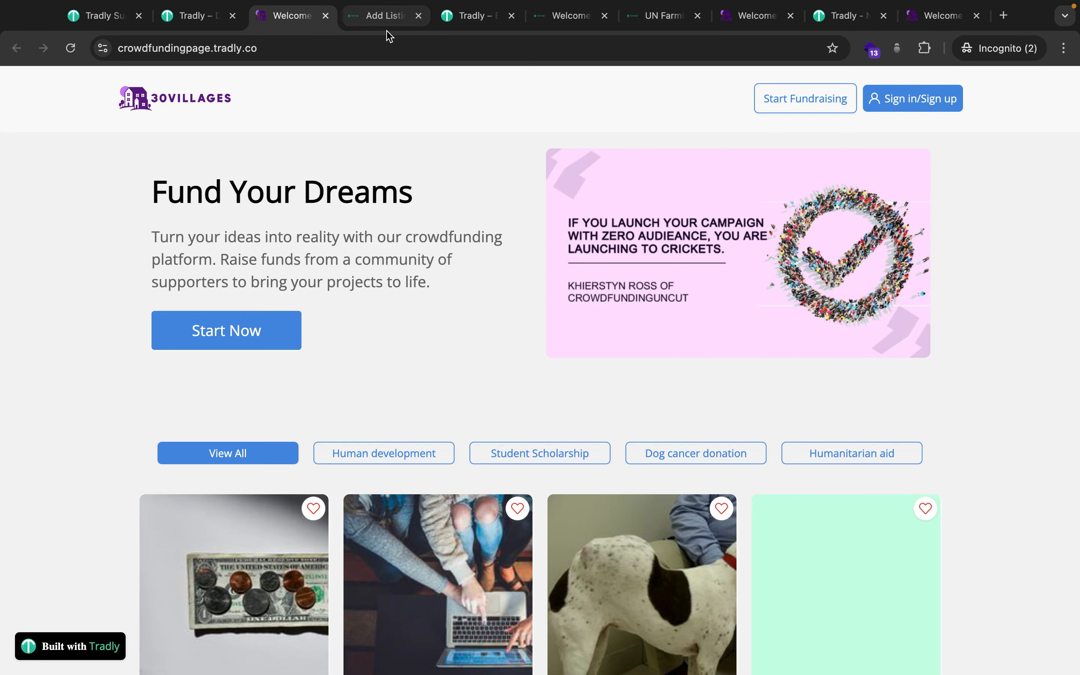
click(561, 20)
scroll(625, 401, down, 15)
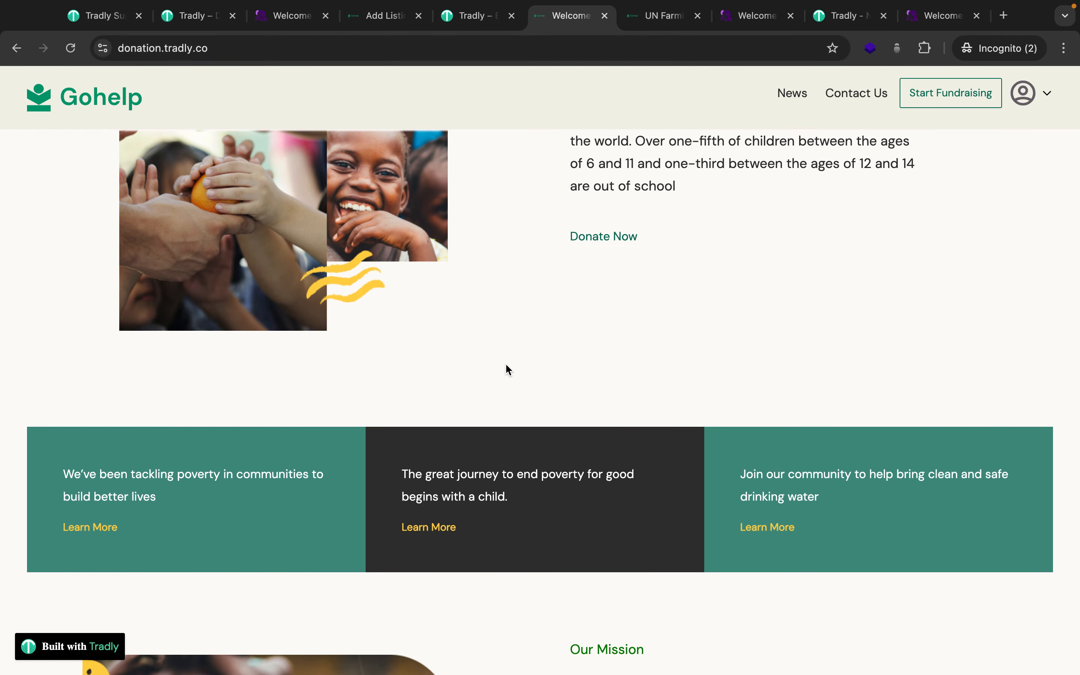
scroll(506, 365, down, 10)
scroll(507, 364, down, 5)
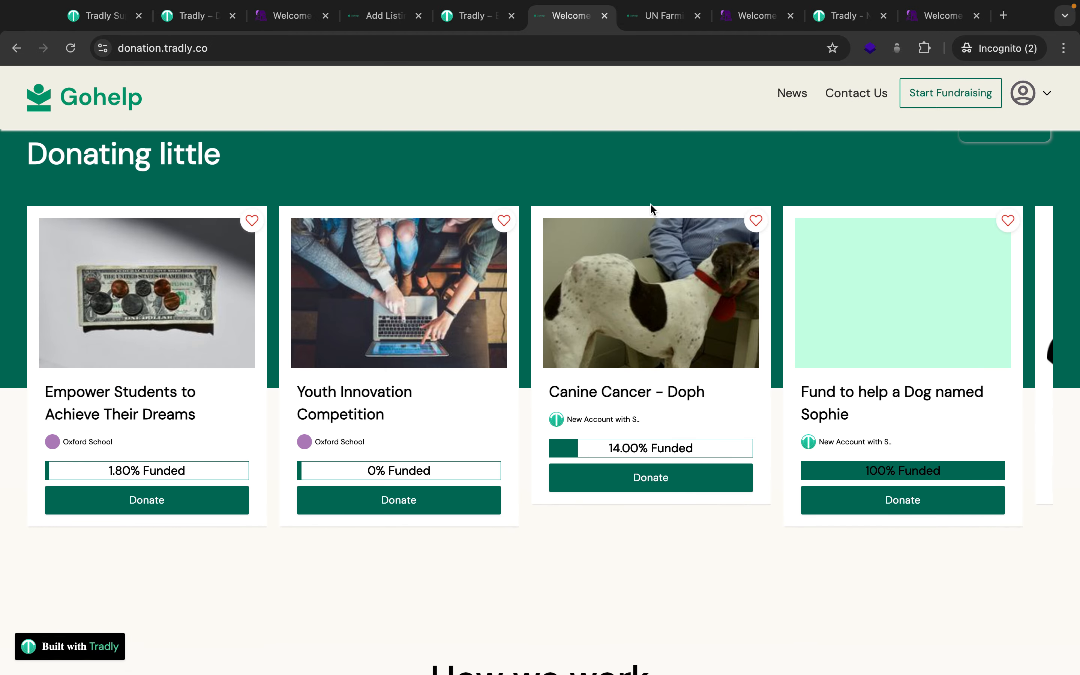
Scroll through the pink 30Villages campaign cards, then go back to the Gohelp donation site.
click(941, 16)
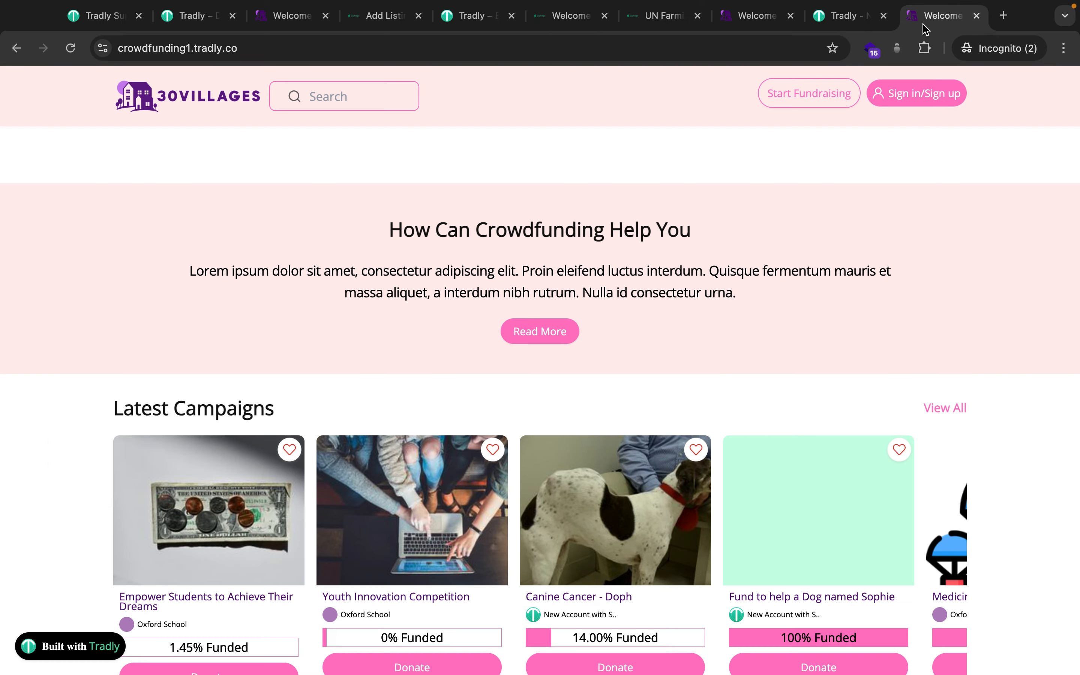
scroll(652, 489, down, 5)
scroll(652, 490, down, 3)
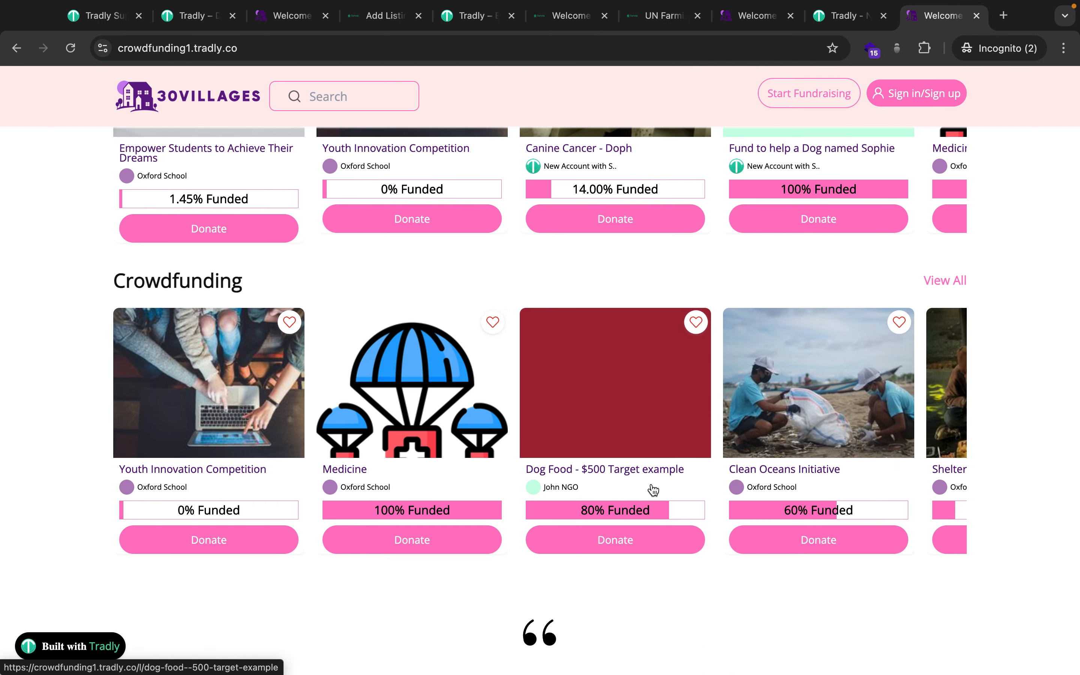
scroll(653, 490, up, 1)
scroll(590, 367, up, 4)
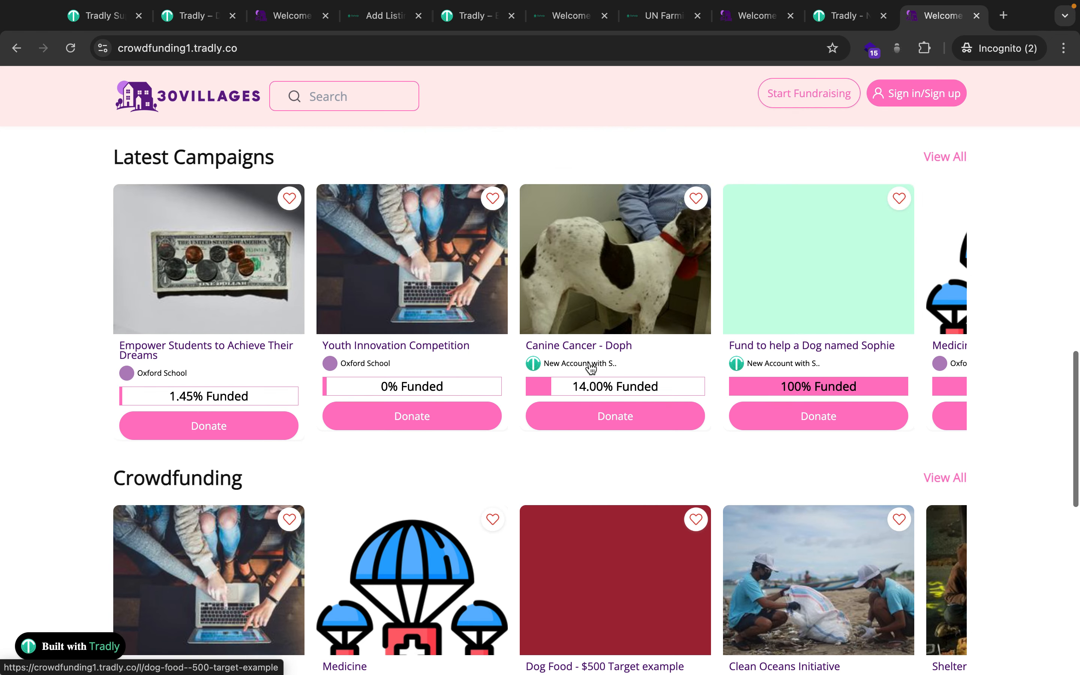
scroll(590, 367, up, 2)
scroll(590, 368, up, 10)
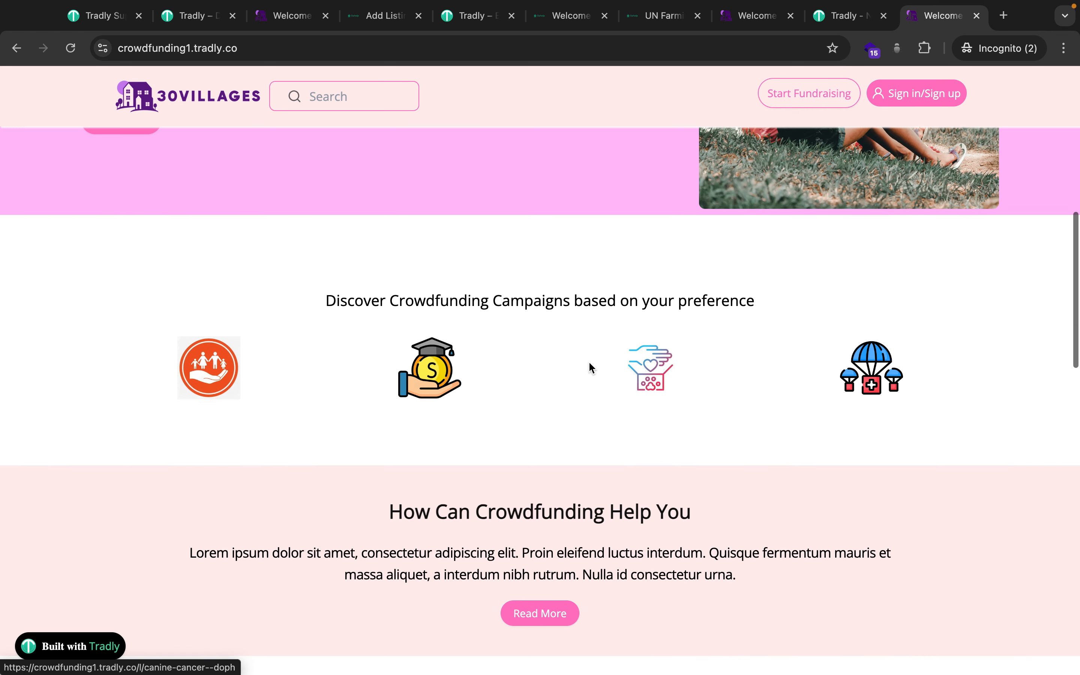
scroll(589, 367, up, 4)
scroll(590, 364, up, 5)
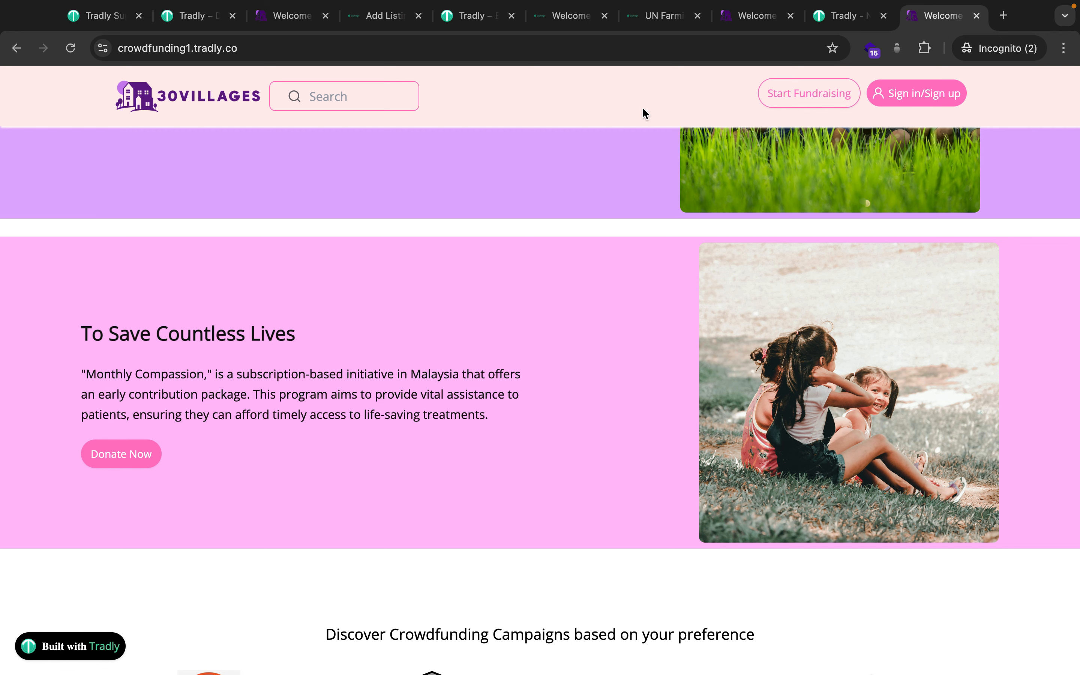
click(573, 20)
Scroll Gohelp to 'Helping each other can make world better' and open an empty Spotlight search.
scroll(606, 344, up, 7)
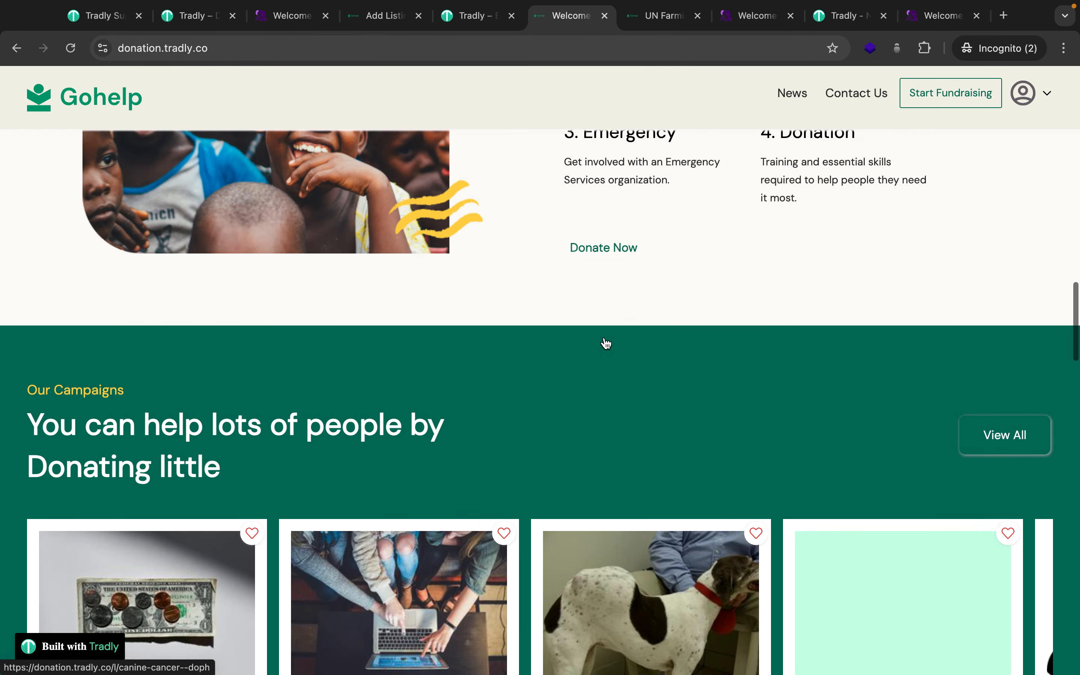
scroll(606, 344, up, 20)
scroll(605, 338, up, 4)
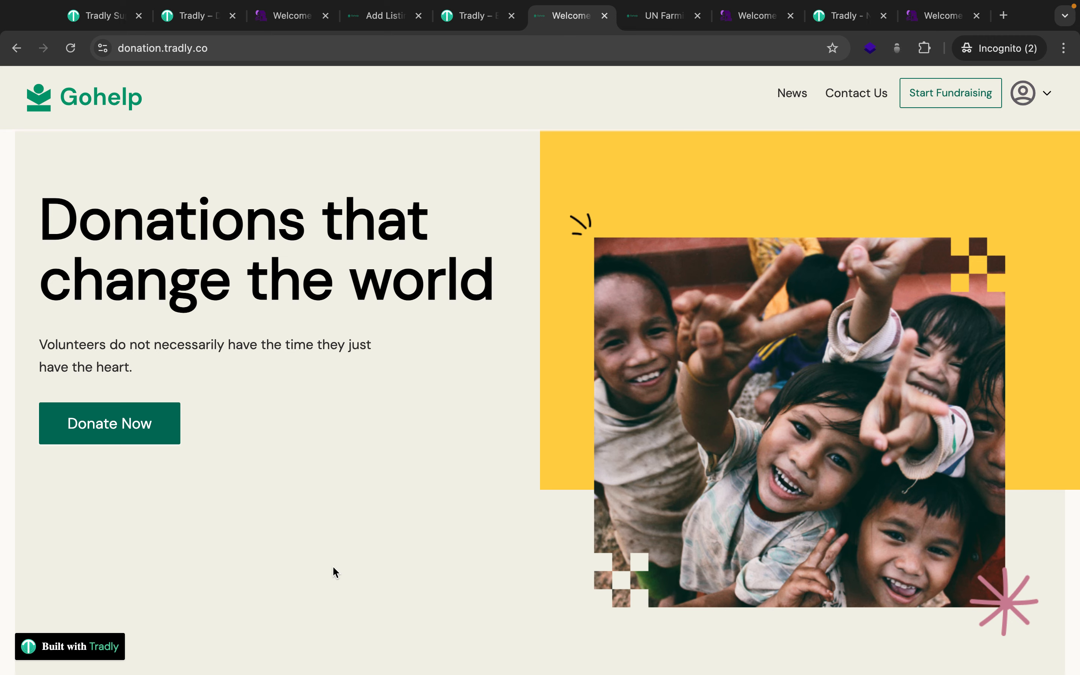
scroll(333, 568, down, 10)
scroll(335, 571, down, 7)
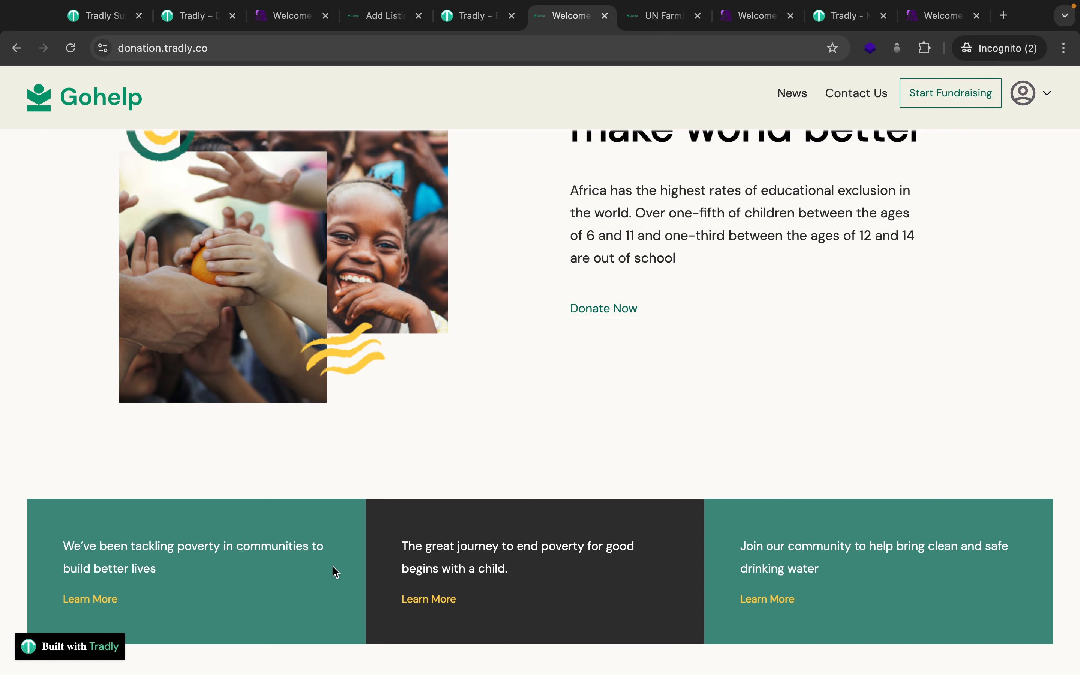
scroll(453, 449, up, 3)
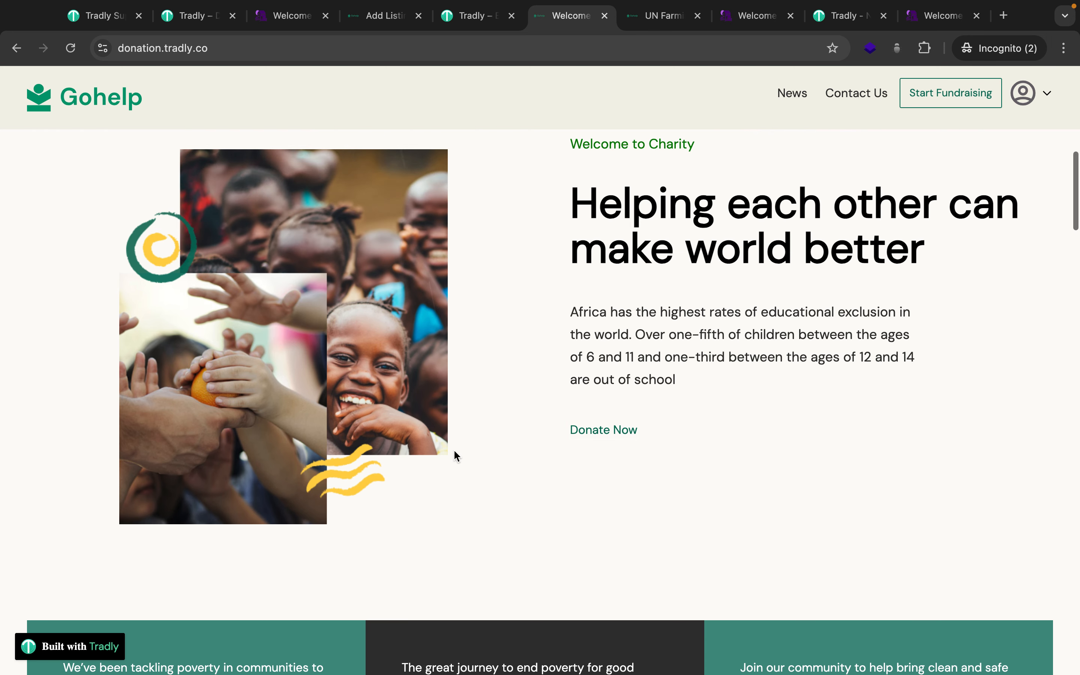
scroll(455, 452, up, 5)
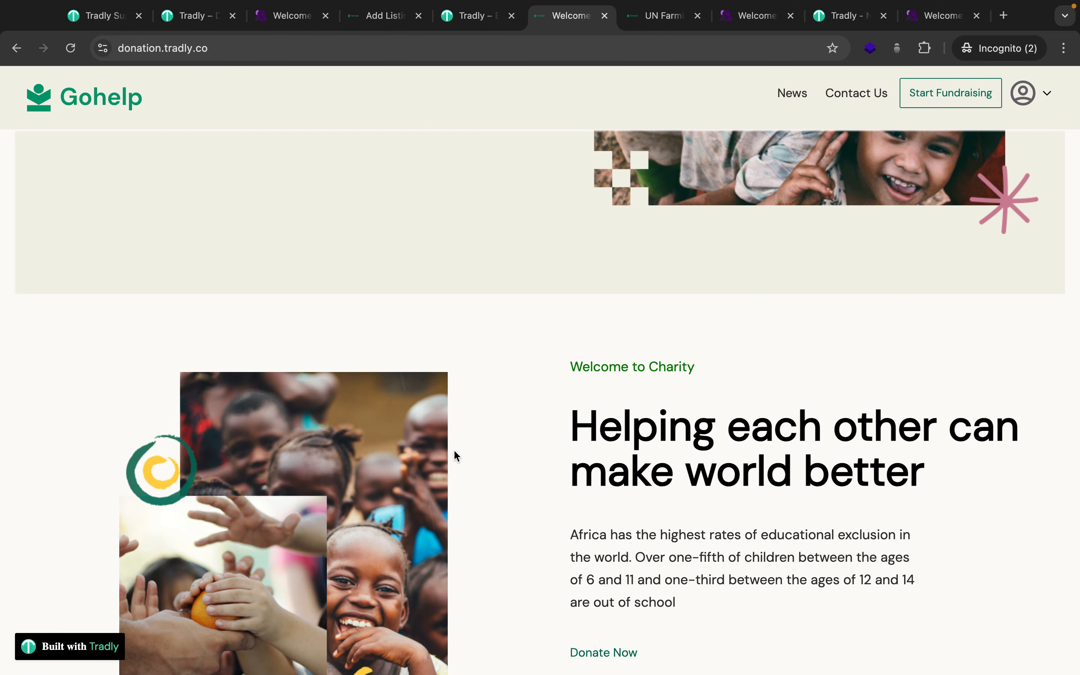
key(super+space)
text(G)
key(BackSpace)
key(BackSpace)
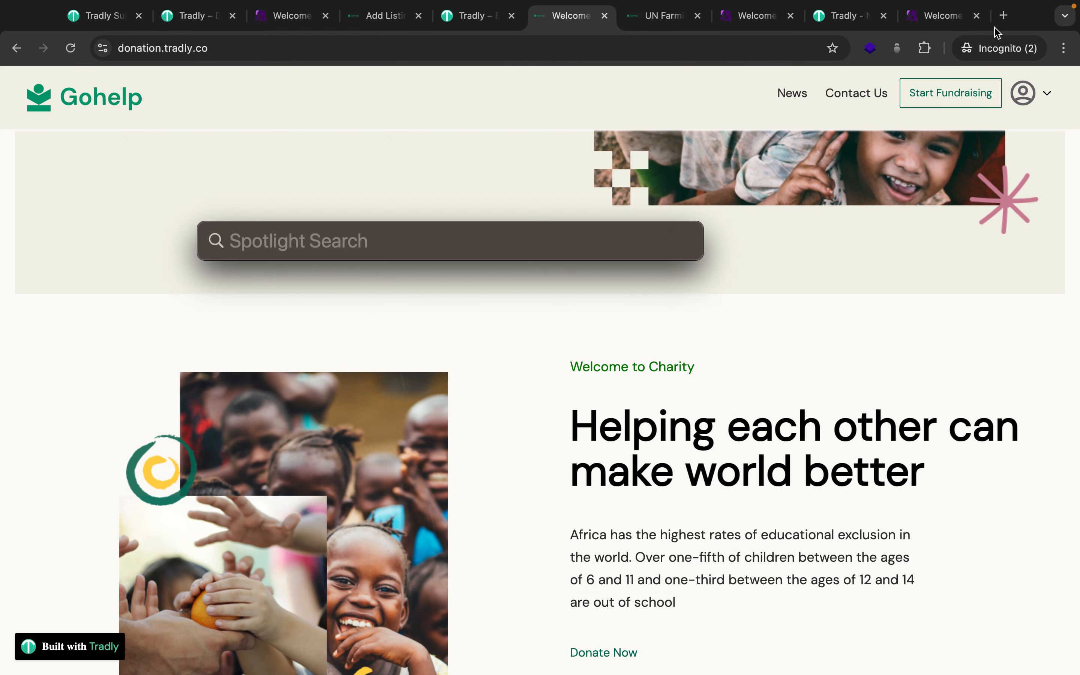
Open an Incognito tab with 'gofundme' entered and selected, then return to UN Farming Development.
click(1007, 38)
text(gof)
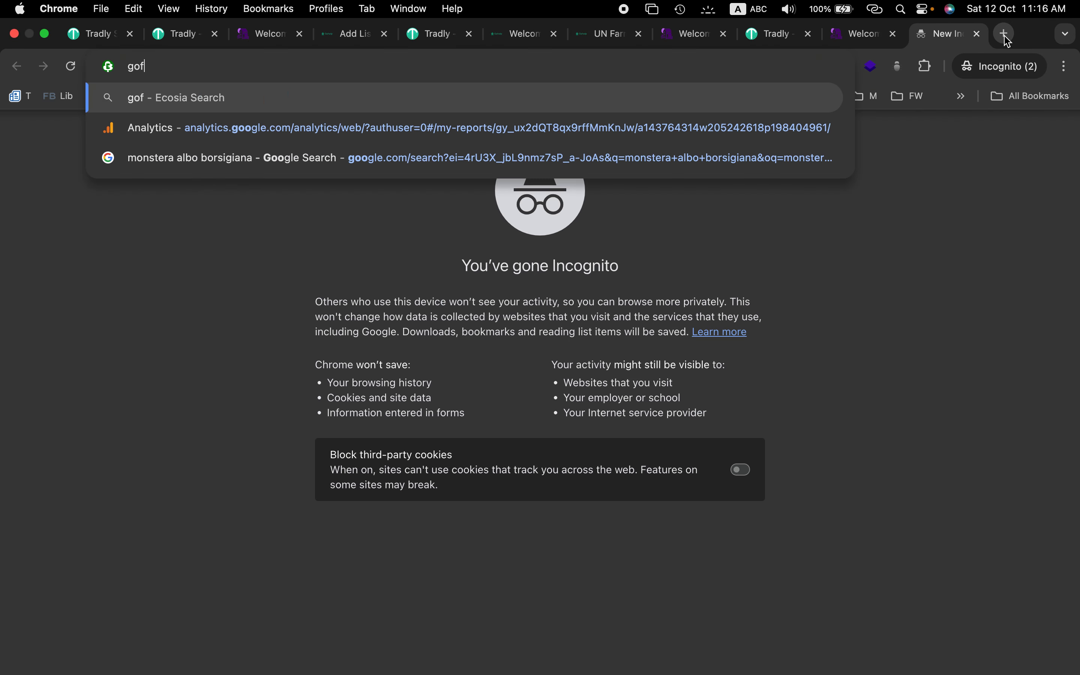
text(undme)
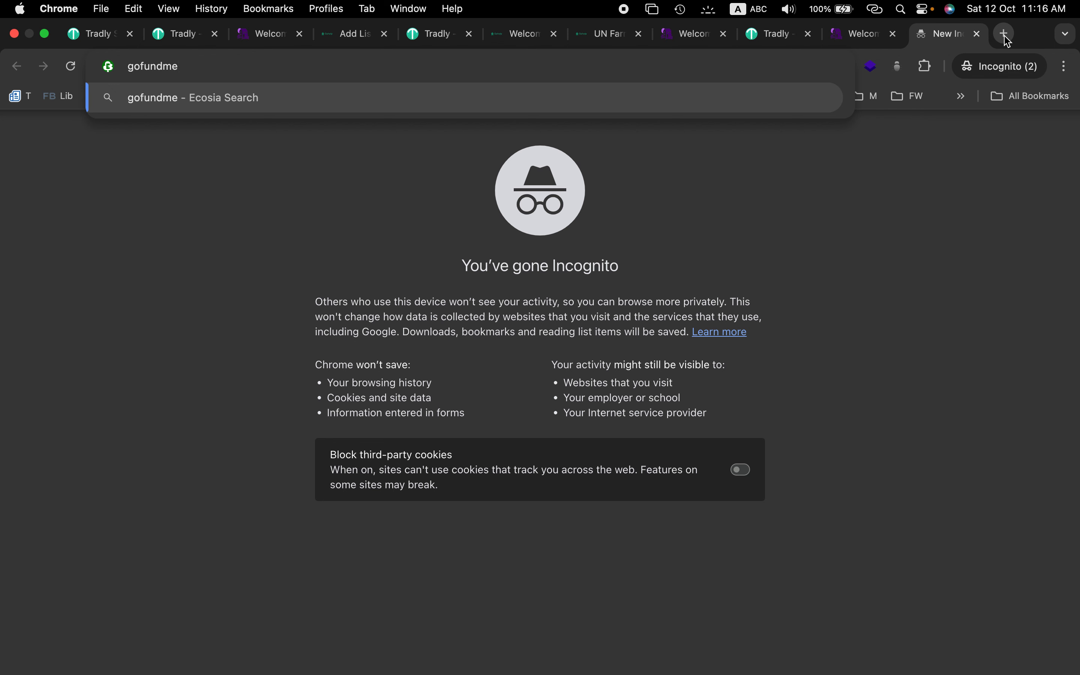
key(super+a)
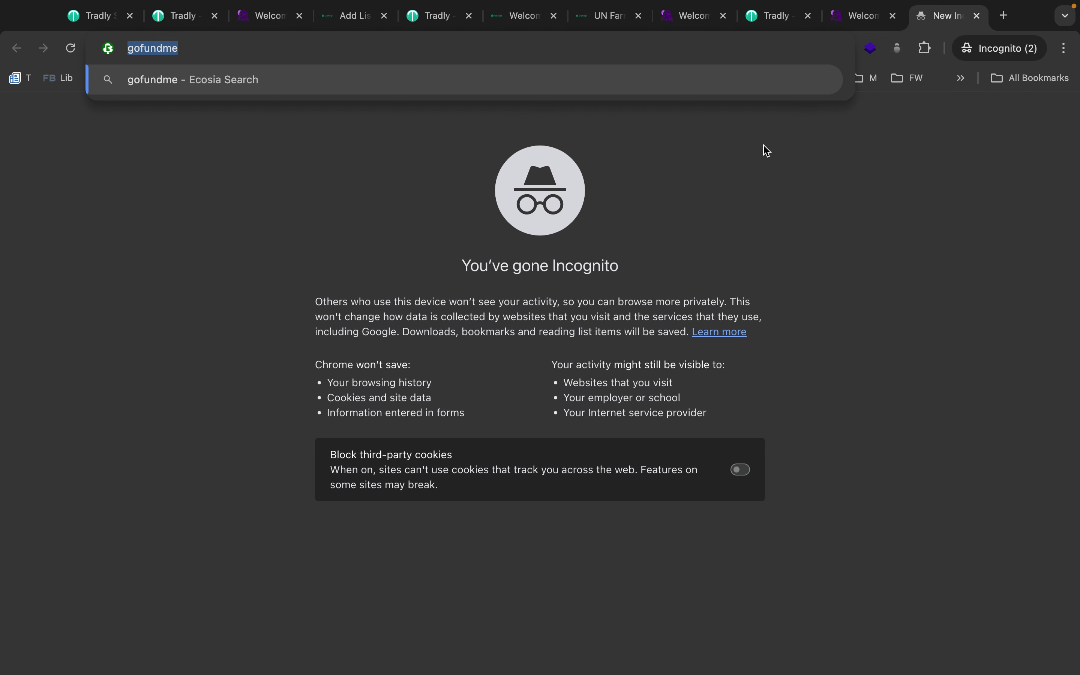
click(598, 28)
Return to the Gohelp home page, scroll down to Our Mission, and reveal the account dropdown.
click(517, 28)
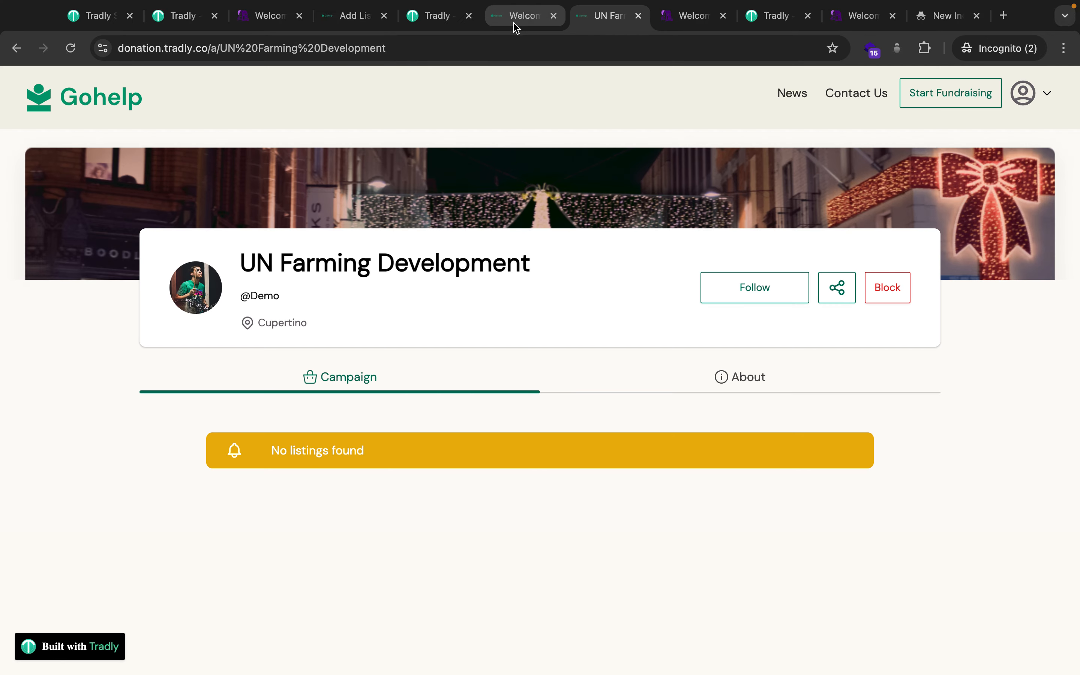
scroll(425, 284, up, 5)
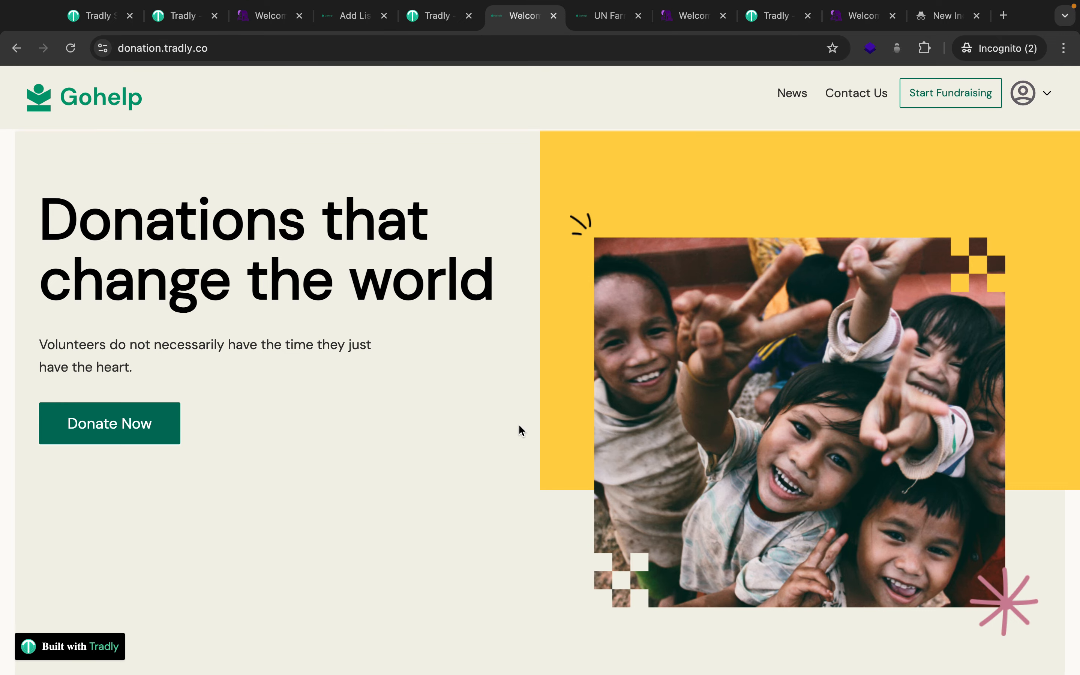
scroll(518, 429, down, 10)
scroll(521, 430, down, 5)
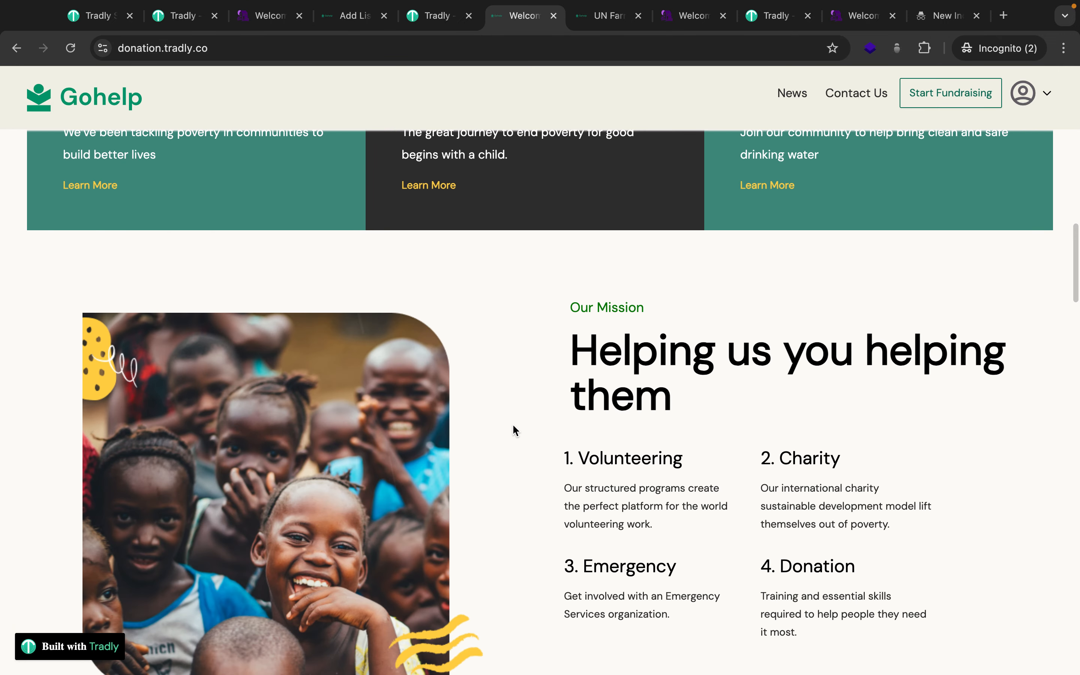
scroll(853, 431, down, 1)
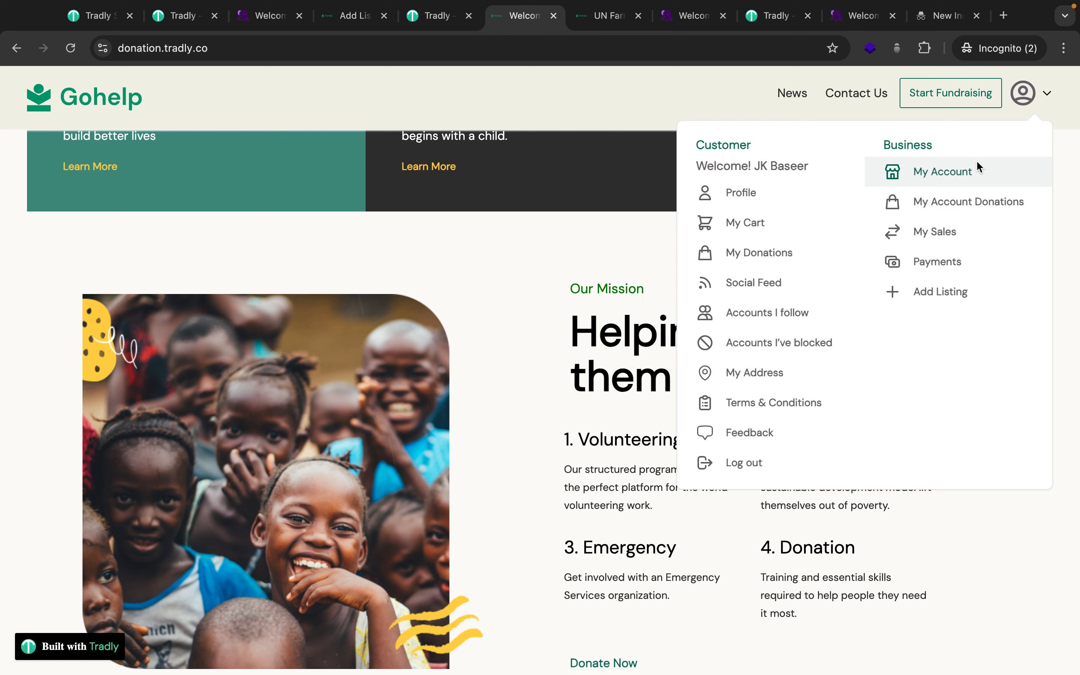
mouse_move(1020, 102)
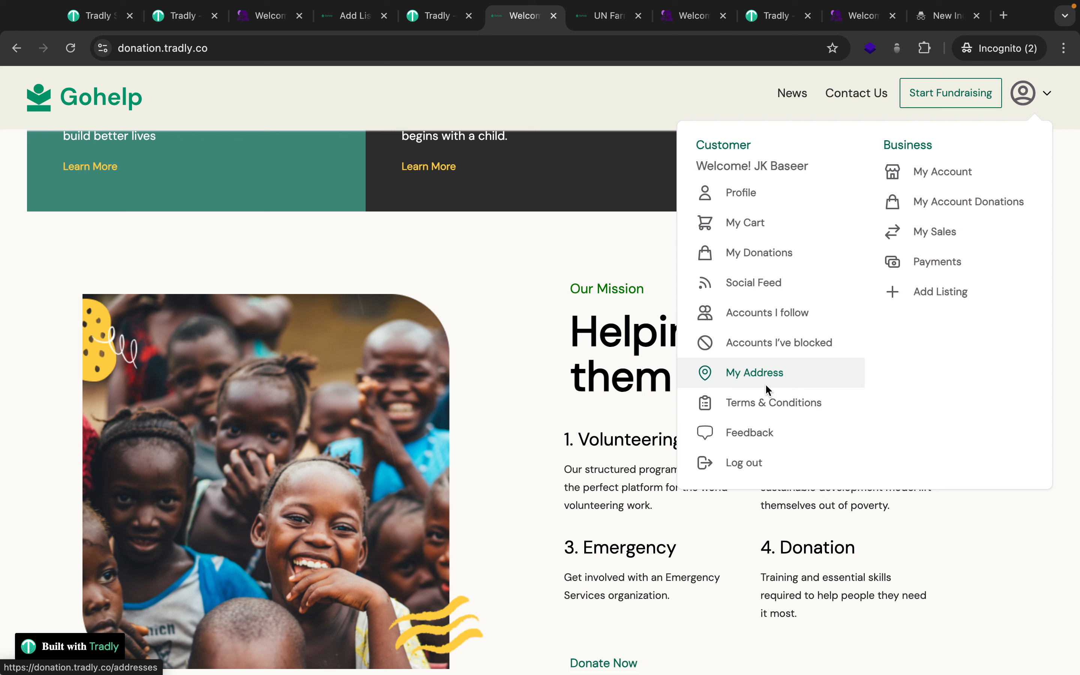
Open the Oxford School account, browse its 14 listings, and edit 'Empower Students to Achieve Their Dreams'.
click(938, 173)
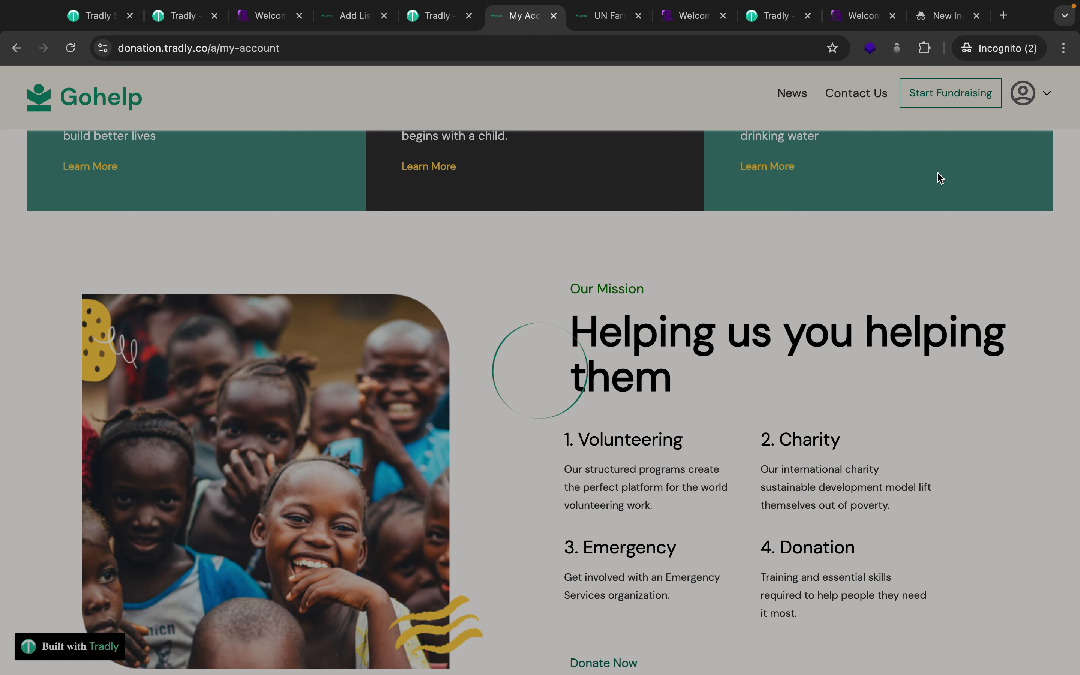
scroll(833, 434, down, 3)
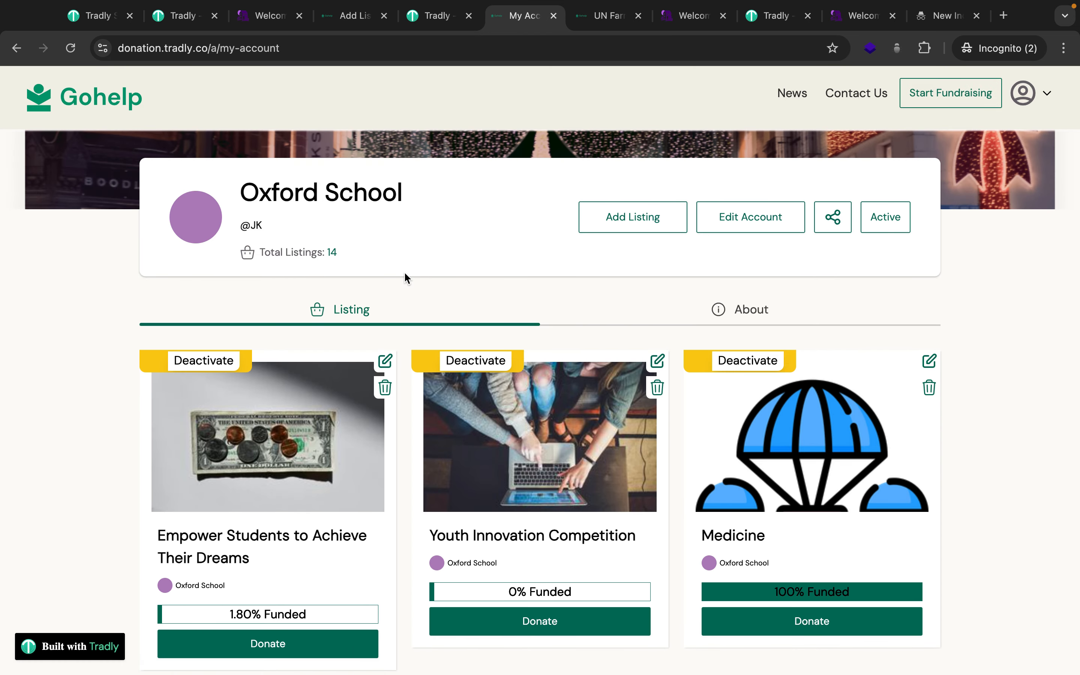
scroll(407, 277, down, 1)
drag(268, 210, 241, 209)
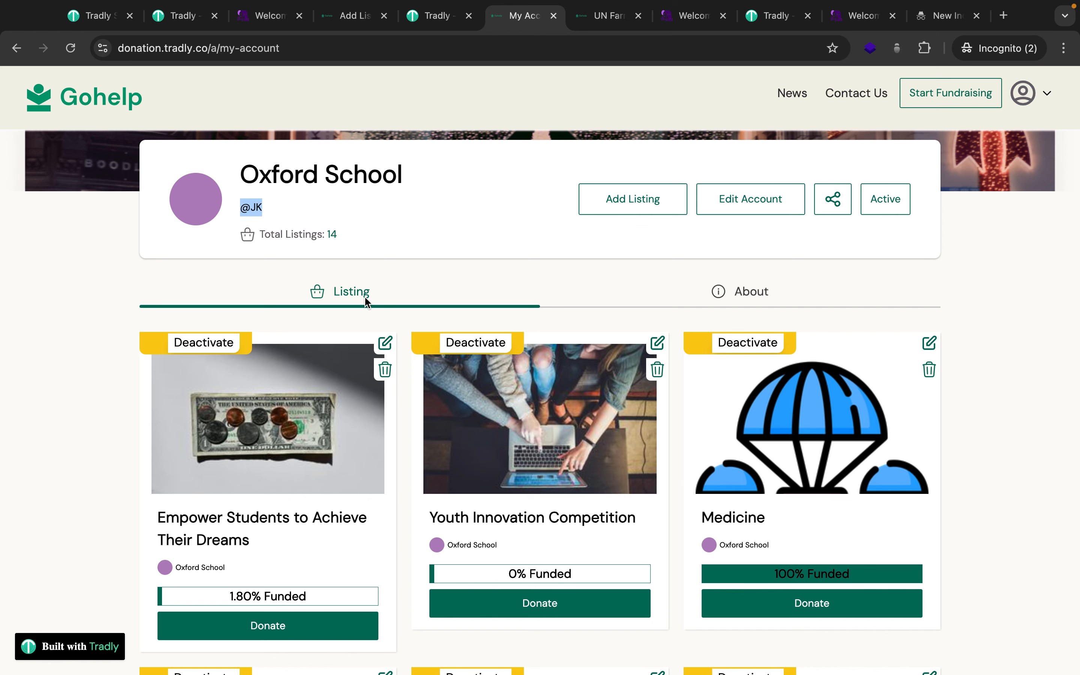
scroll(362, 339, down, 8)
scroll(786, 357, down, 1)
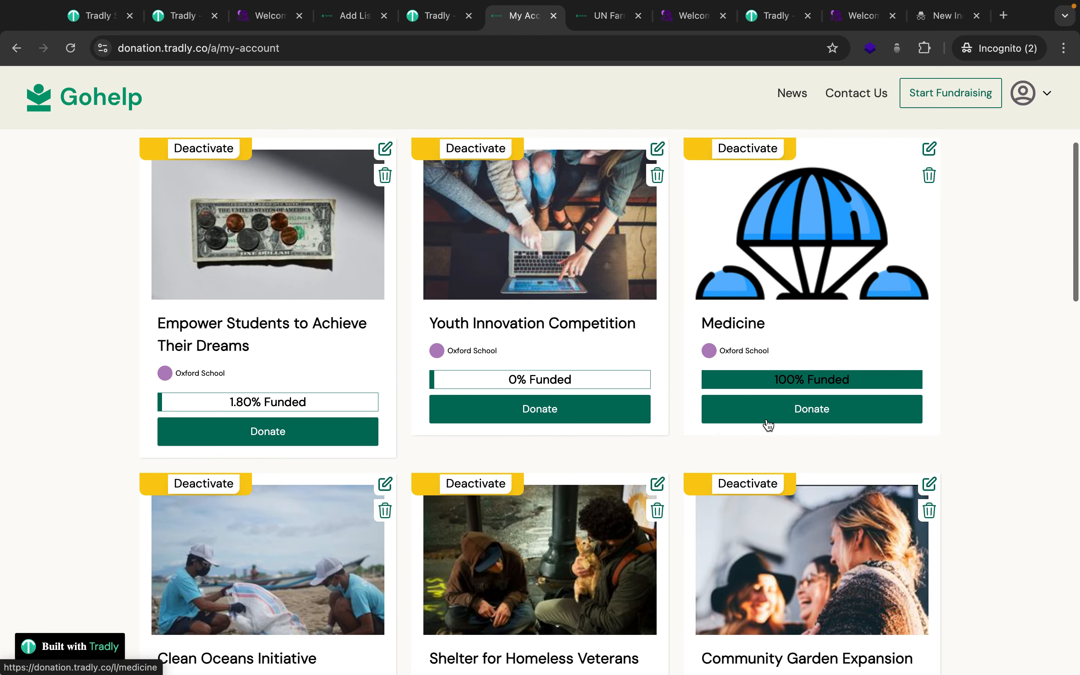
scroll(714, 438, down, 3)
scroll(667, 451, down, 7)
scroll(669, 452, down, 3)
scroll(617, 491, down, 6)
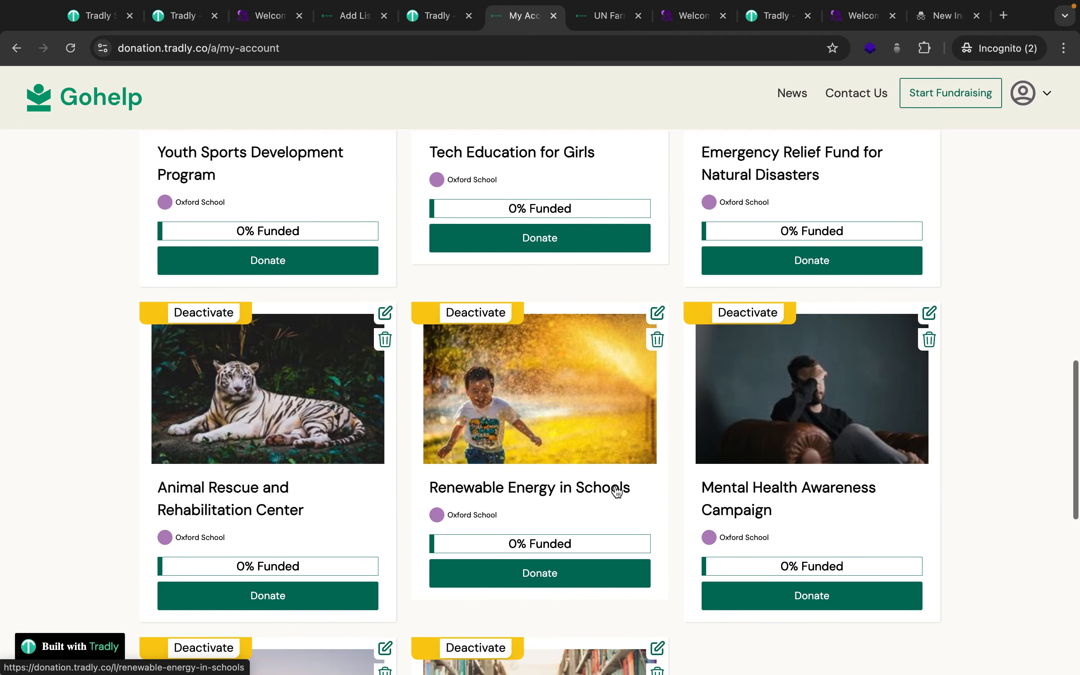
scroll(390, 324, up, 4)
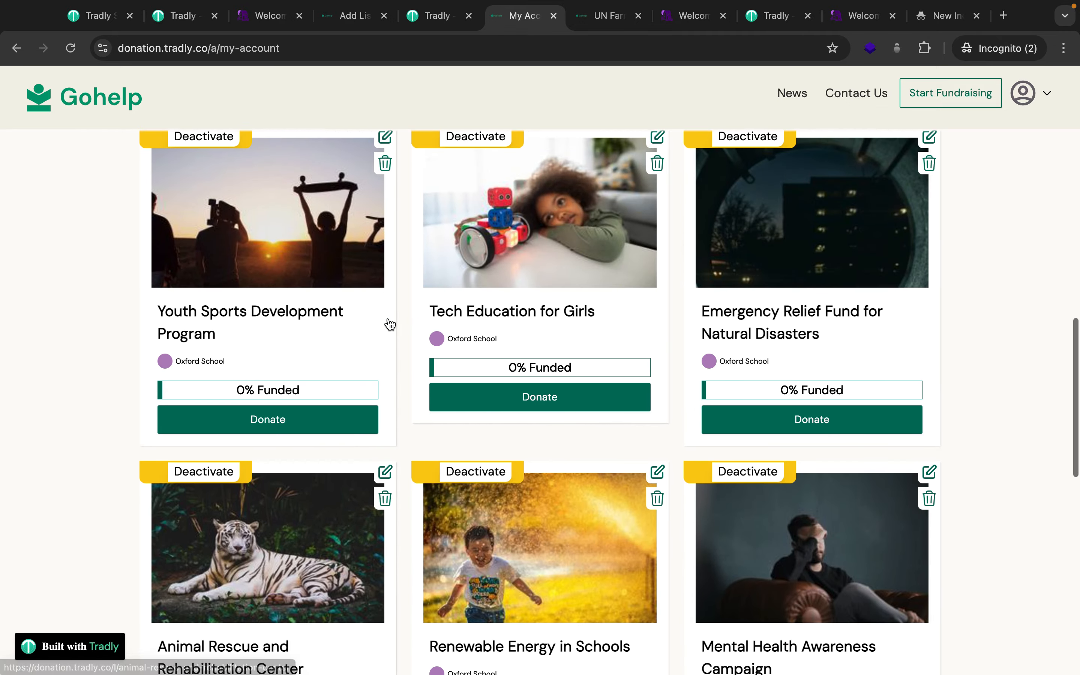
scroll(388, 321, up, 15)
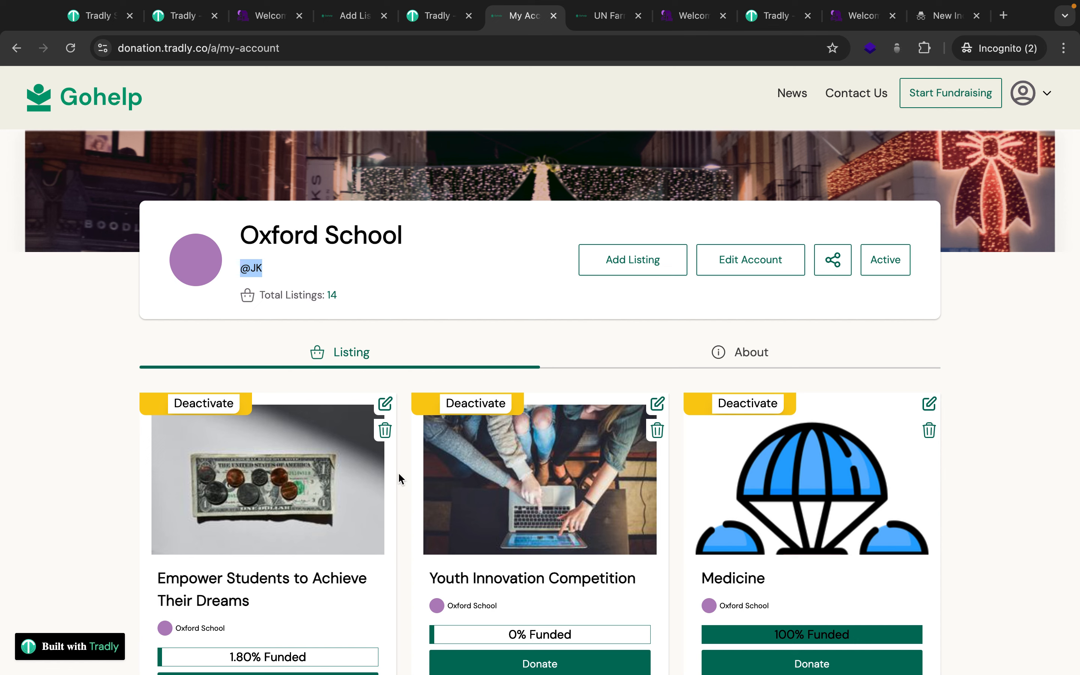
click(385, 406)
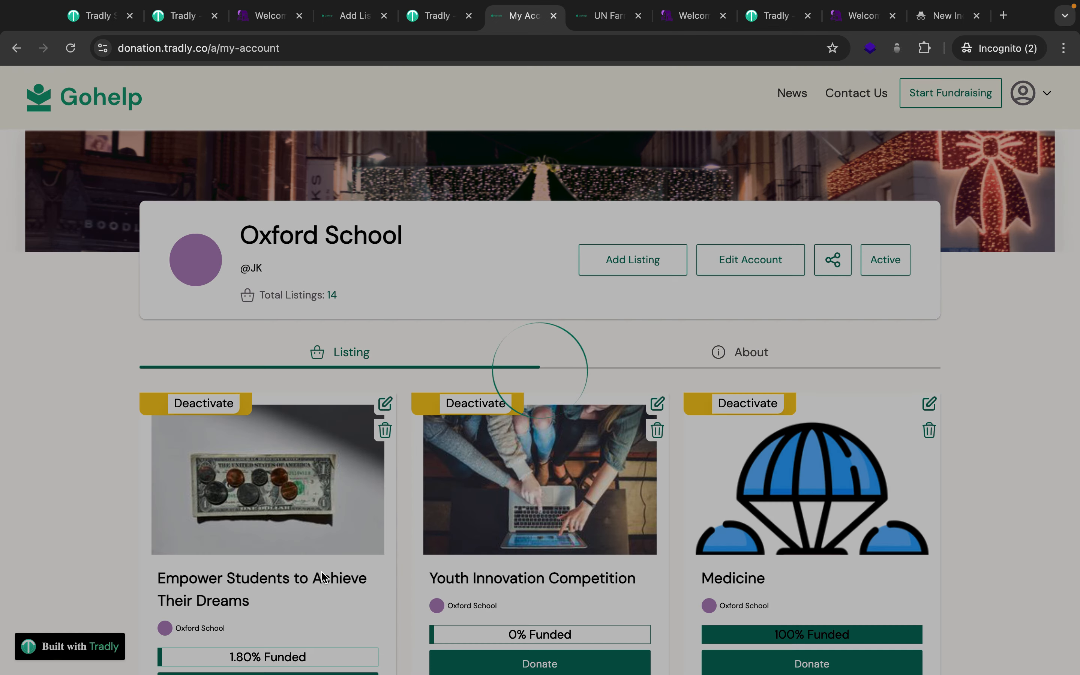
Scroll through the Edit Campaign form showing Crowdfunding type and a USD 100000 goal.
scroll(324, 578, down, 2)
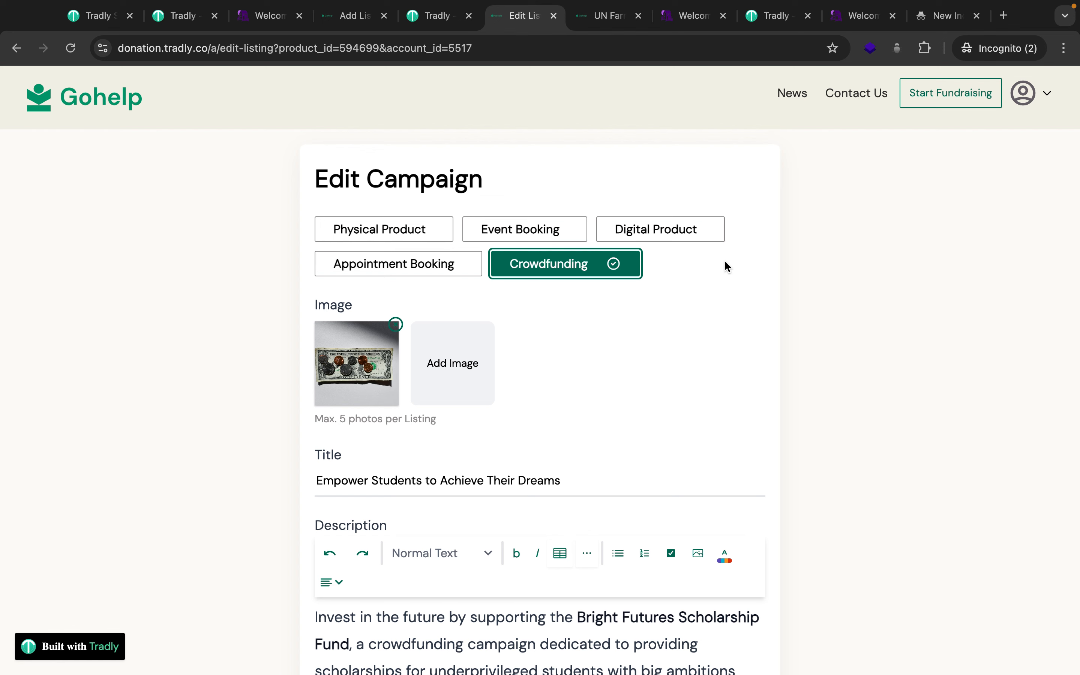
scroll(630, 390, down, 2)
scroll(626, 390, up, 1)
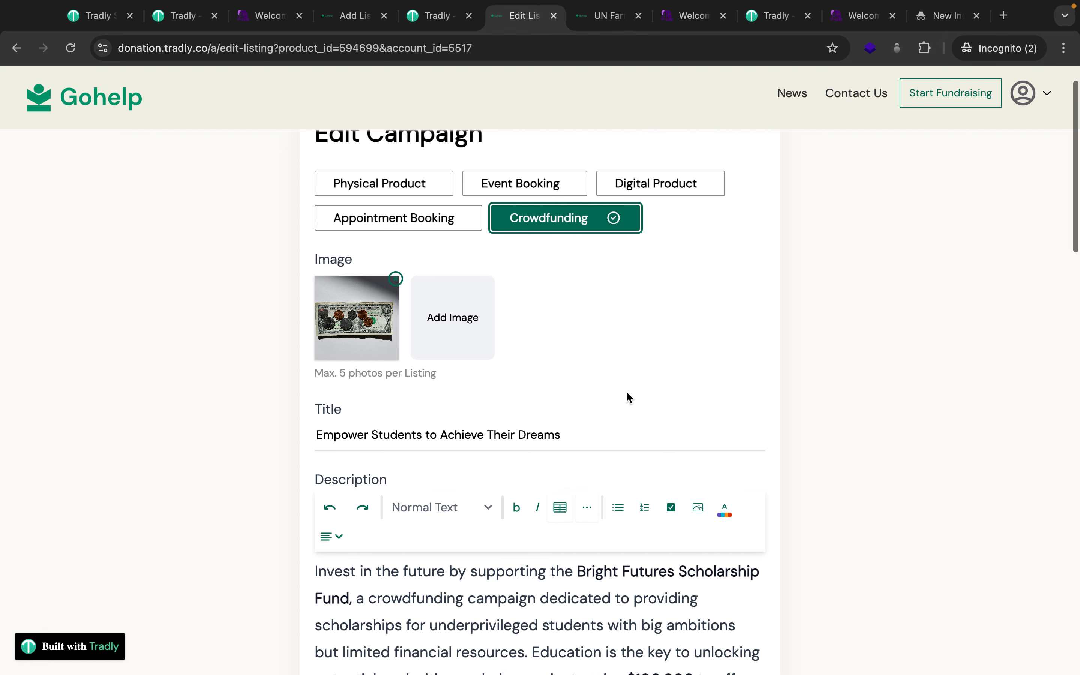
scroll(636, 282, down, 2)
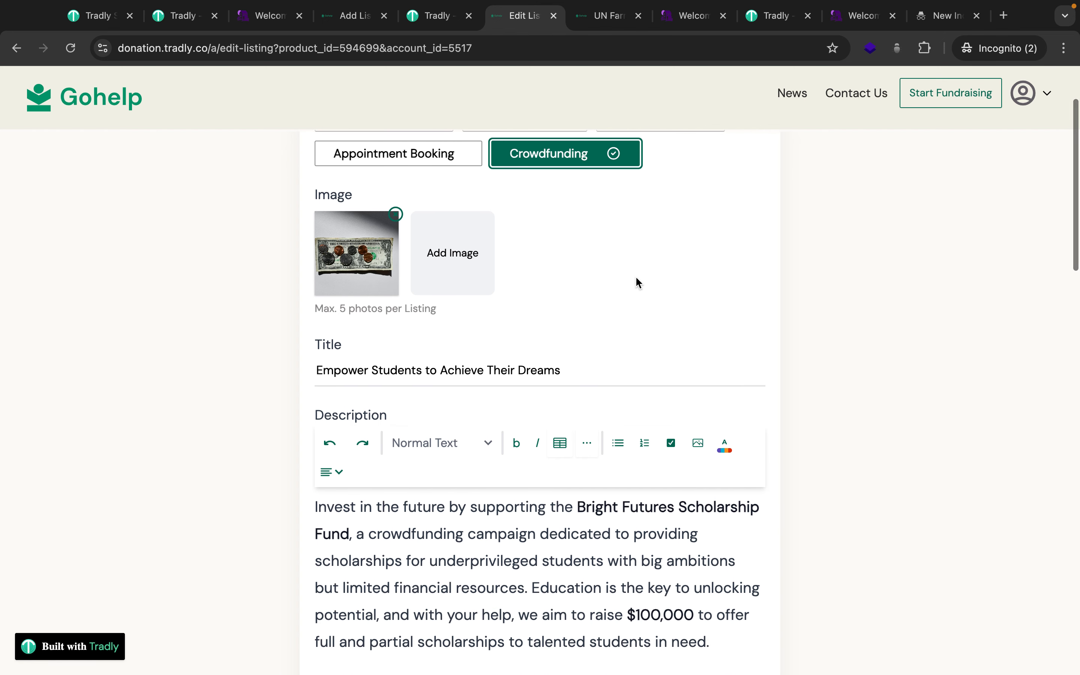
scroll(636, 277, down, 1)
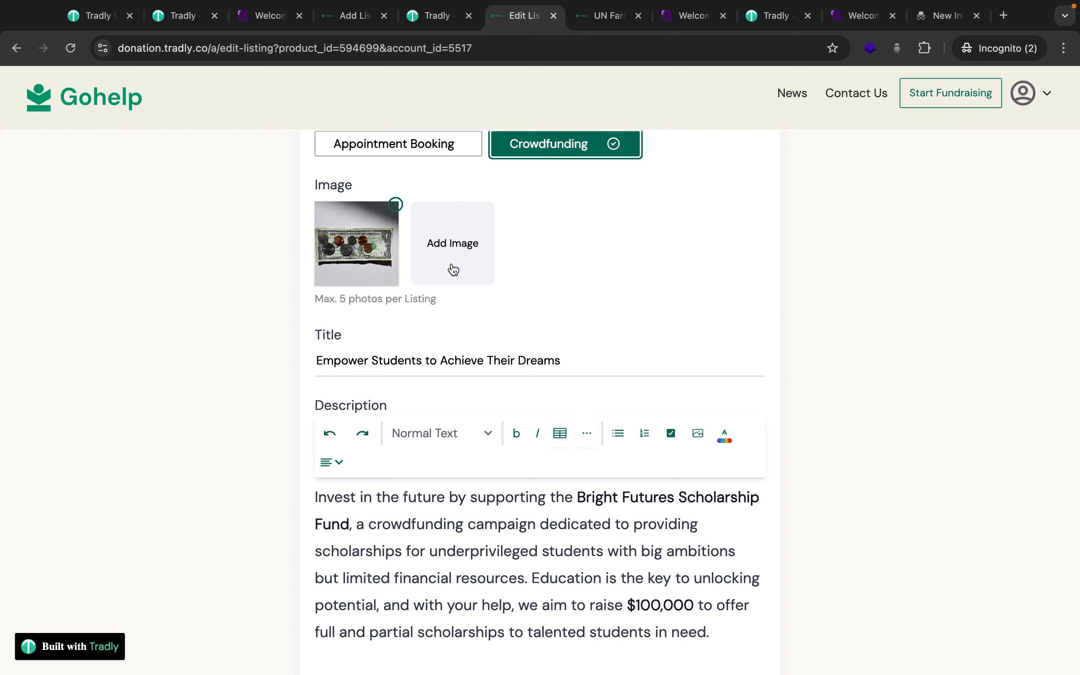
scroll(357, 274, down, 2)
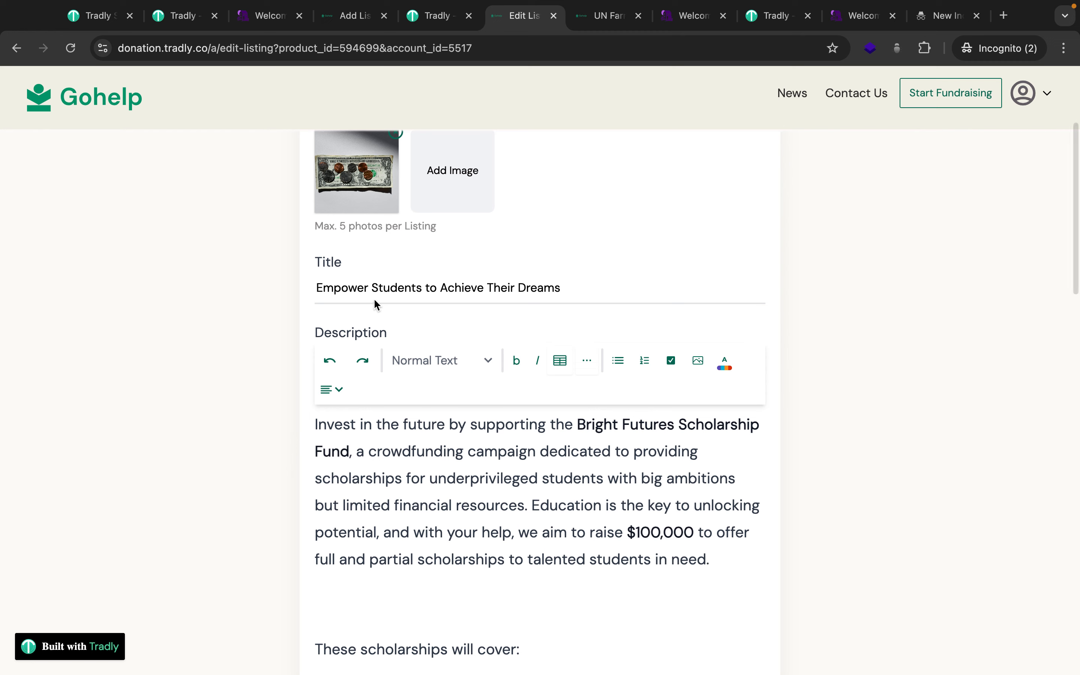
scroll(384, 393, down, 2)
scroll(484, 450, down, 10)
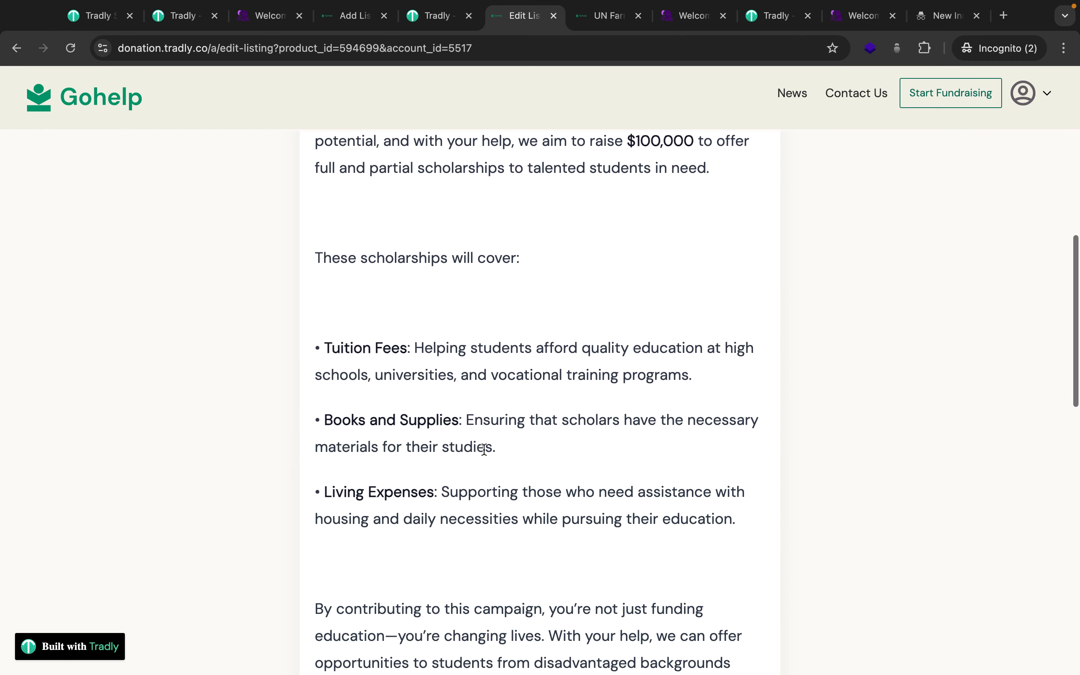
scroll(484, 450, down, 1)
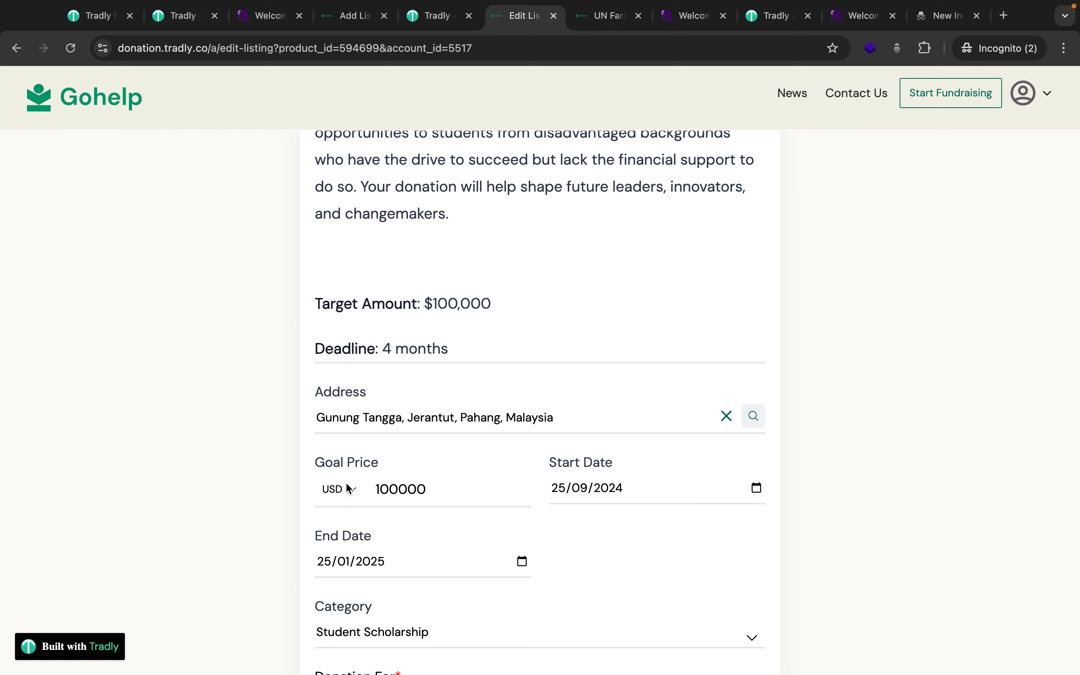
scroll(361, 526, down, 1)
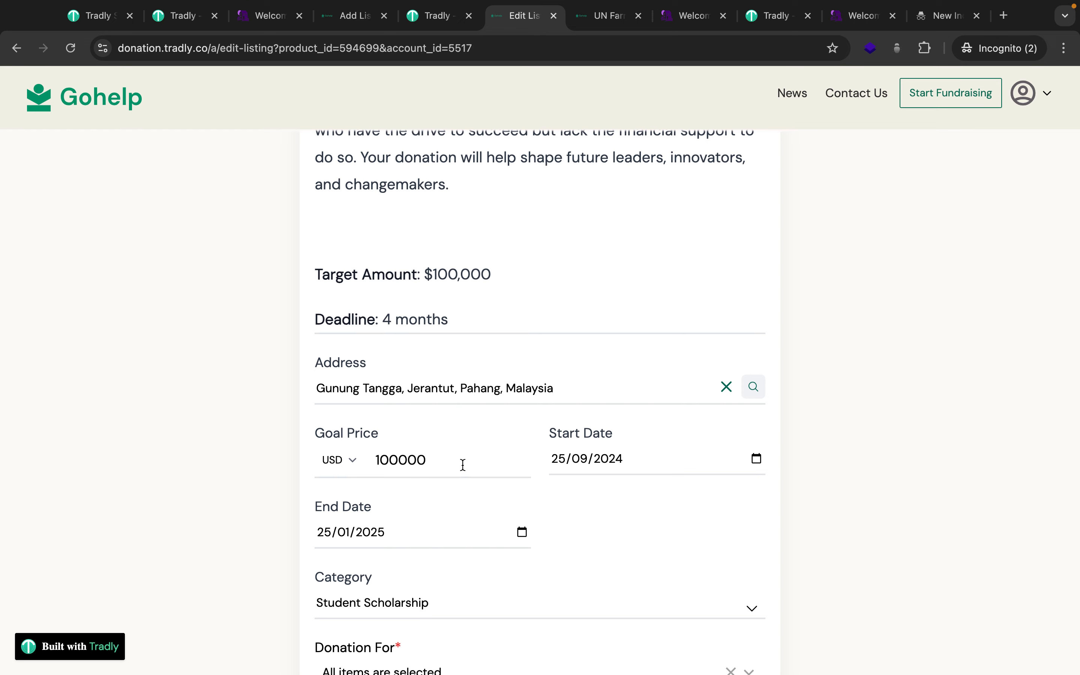
Glance at the UN Farming Development tab, then return and review the edit form again.
click(597, 23)
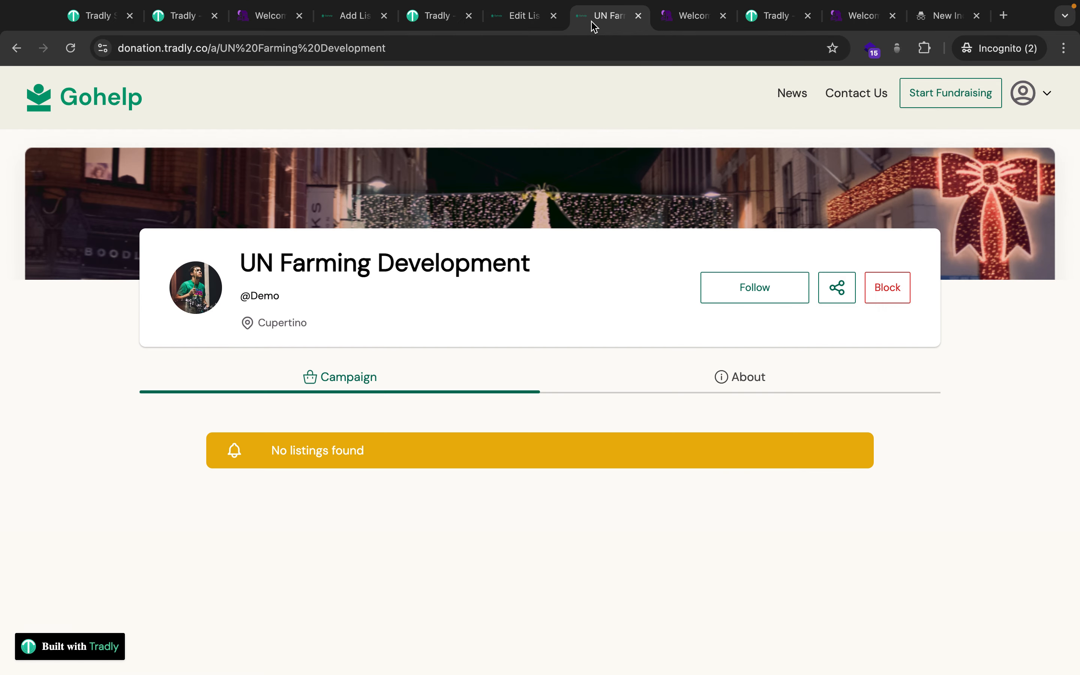
click(519, 16)
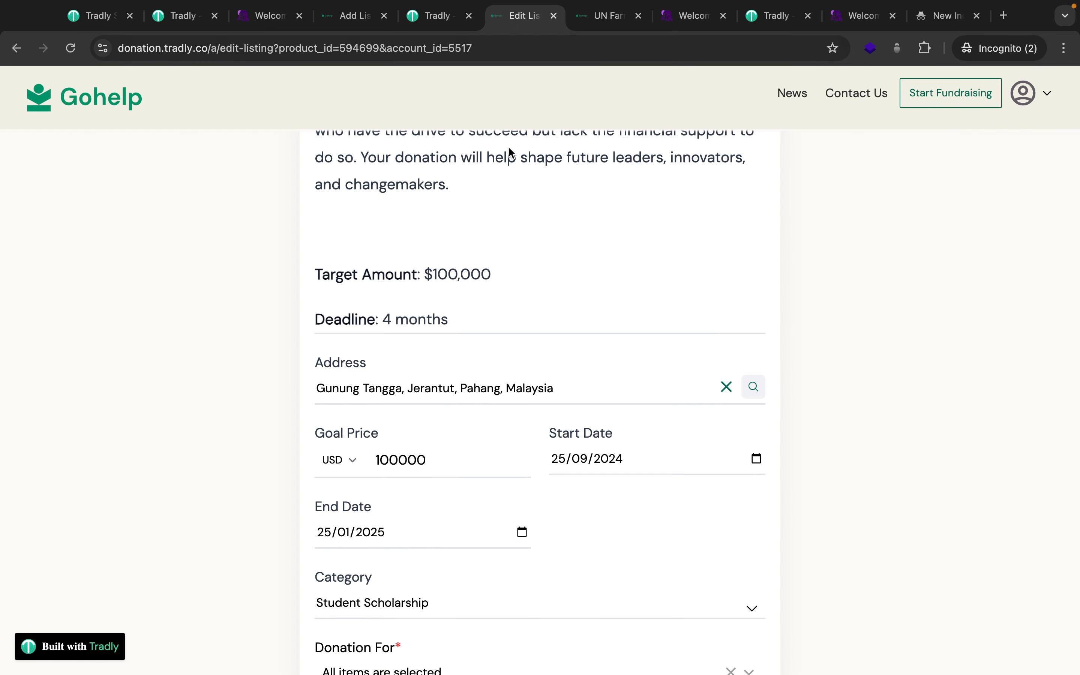
scroll(624, 533, down, 1)
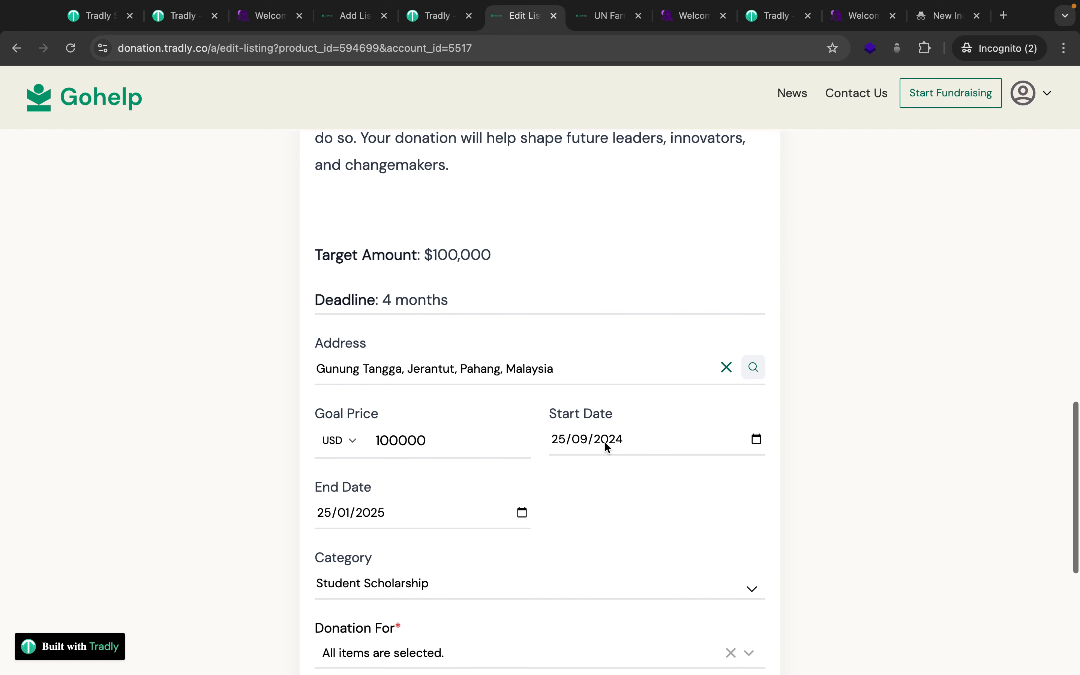
scroll(432, 558, down, 5)
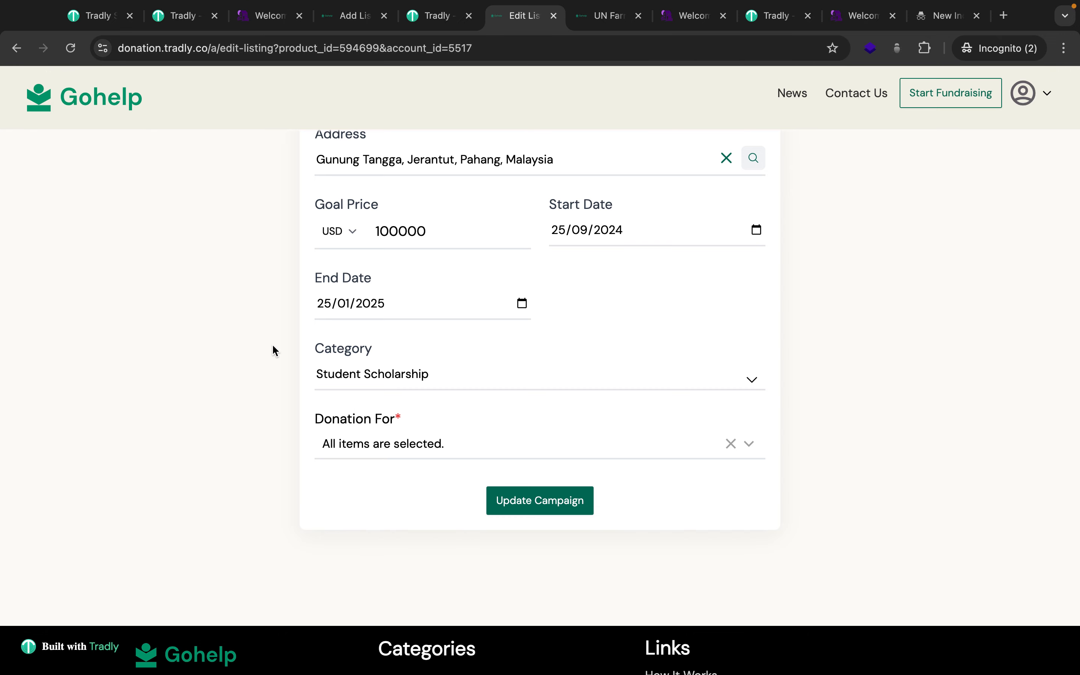
scroll(273, 350, up, 6)
scroll(273, 349, up, 15)
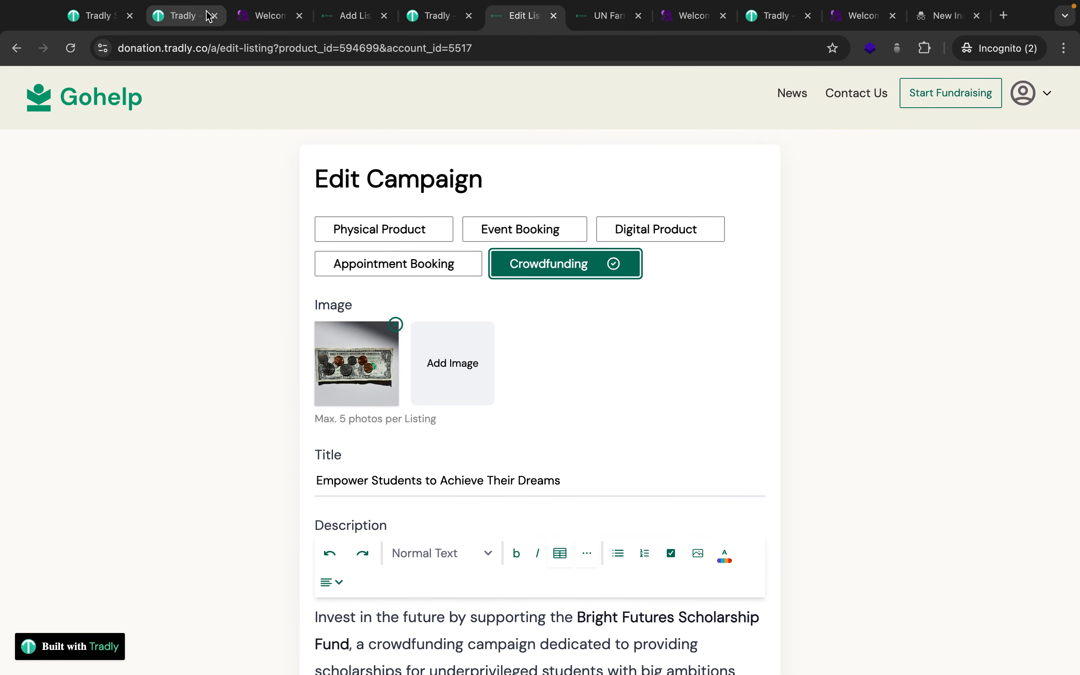
Open My Account Donations to review the Empower Students orders, including $165.41 and $200.00.
click(1024, 95)
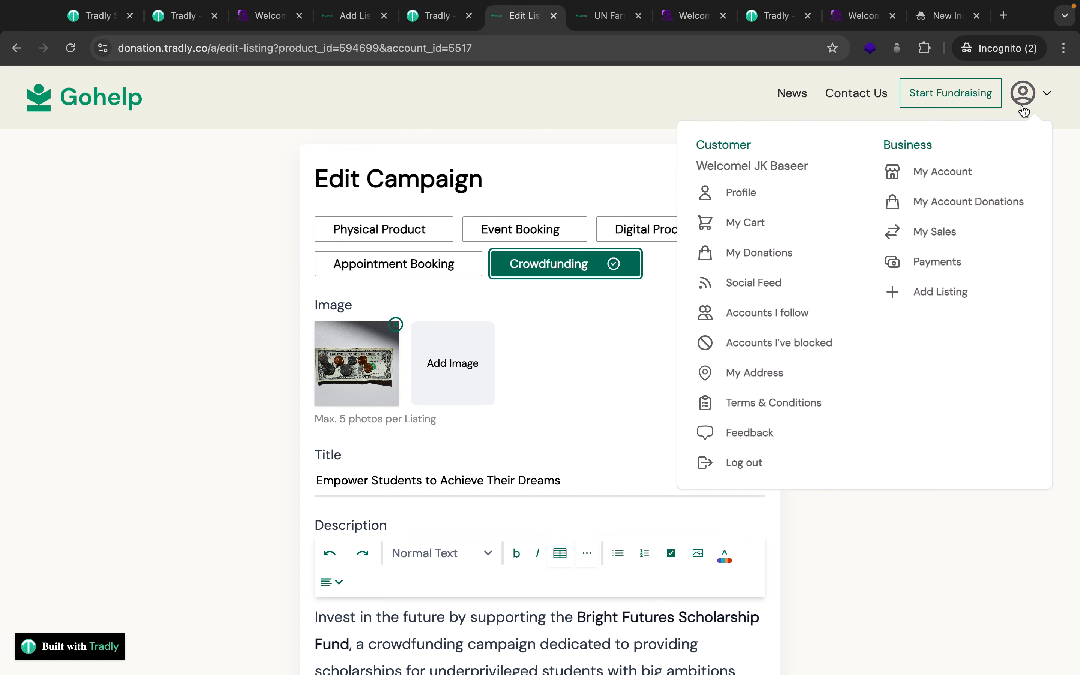
click(953, 199)
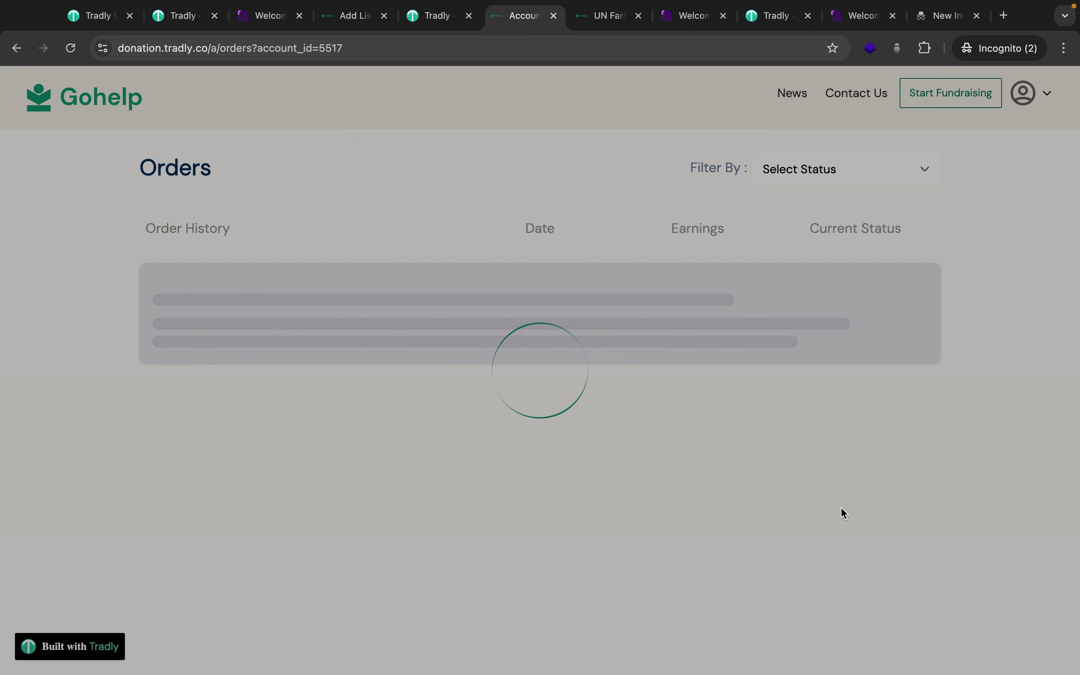
scroll(840, 512, down, 2)
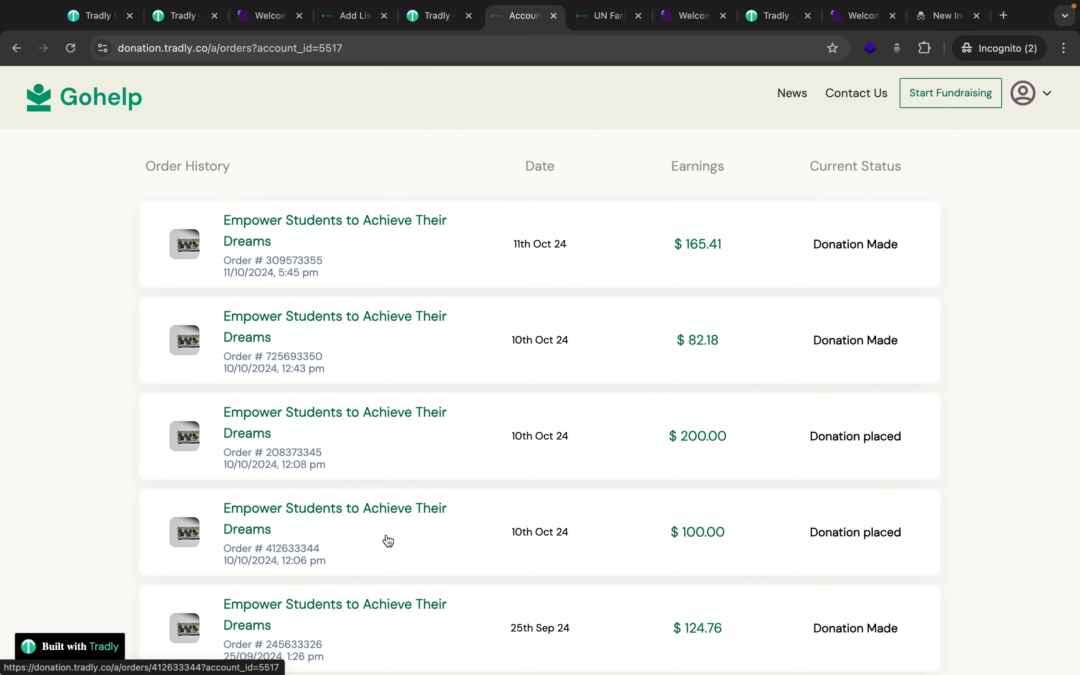
scroll(387, 542, up, 2)
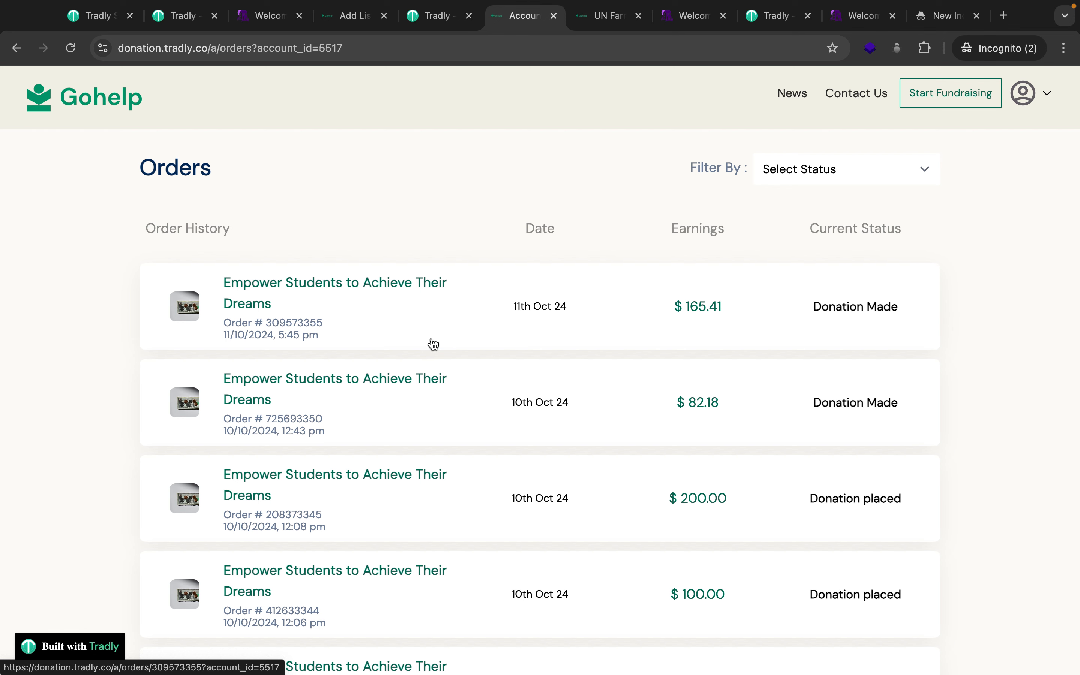
click(1031, 109)
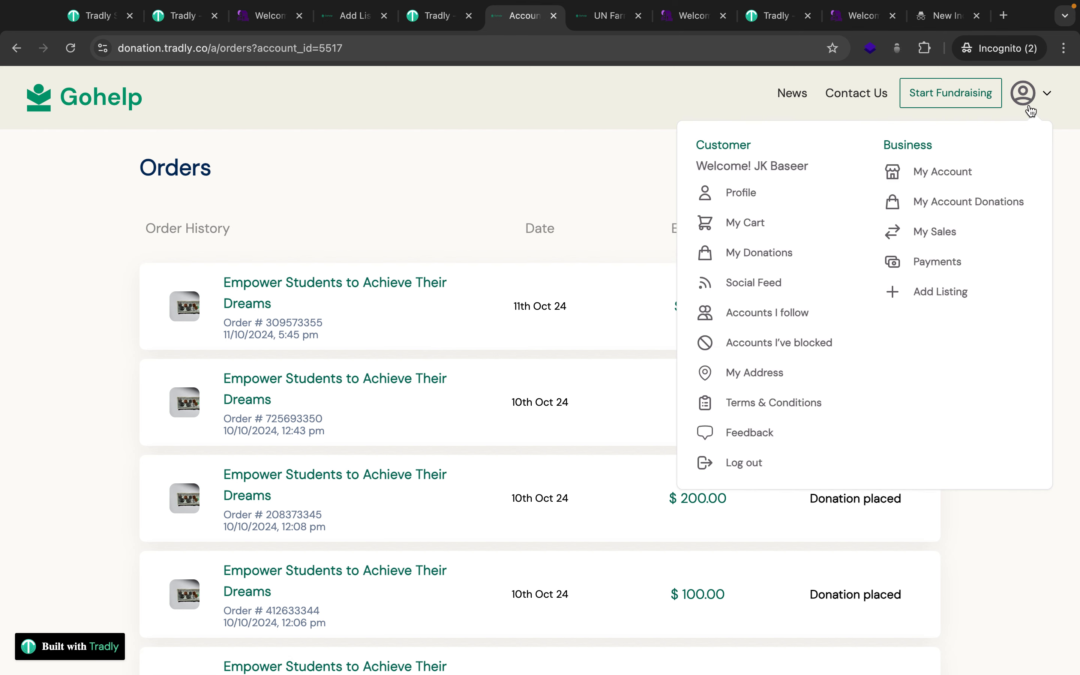
From the Gohelp home page, go through Donate Now's All Listings to the Empower Students to Achieve Their Dreams campaign.
click(69, 101)
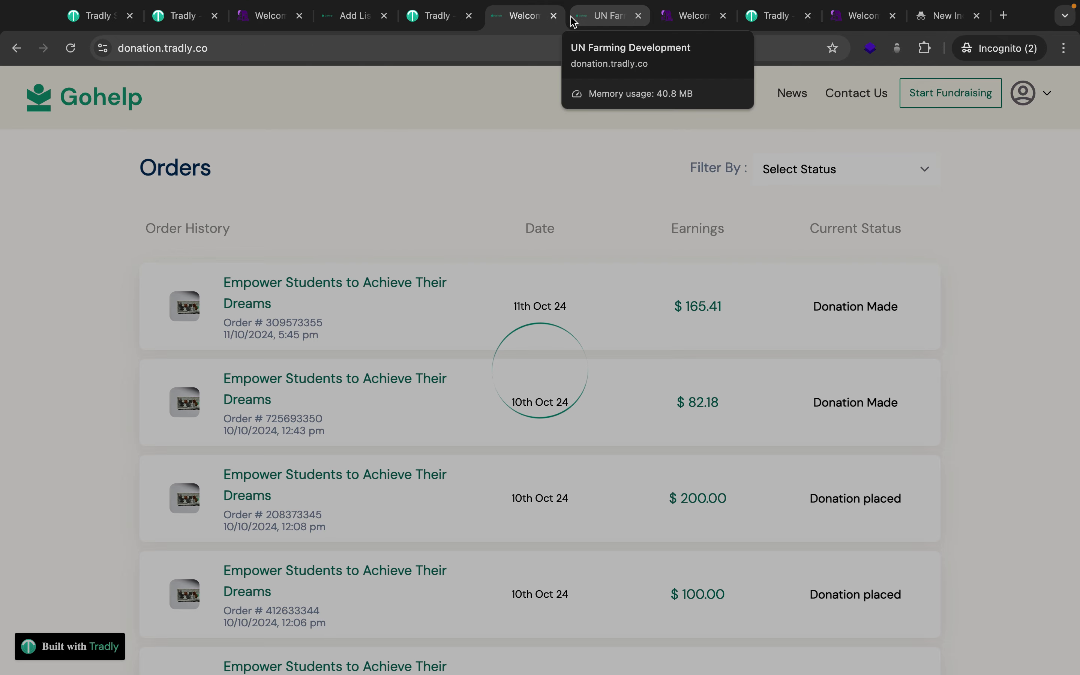
scroll(273, 444, down, 10)
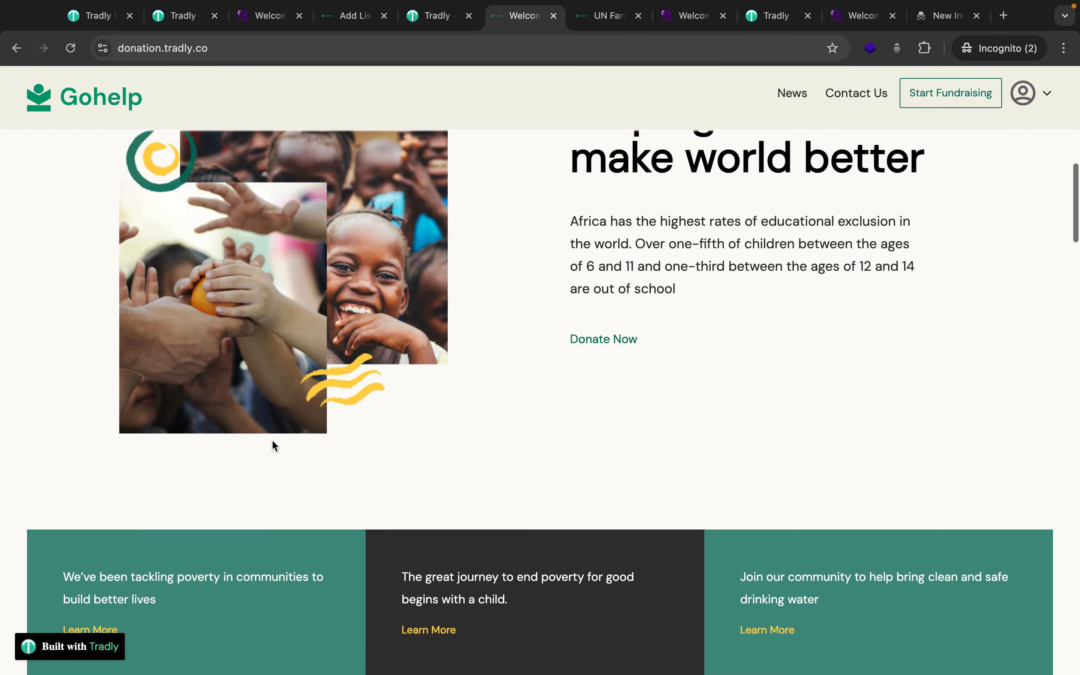
scroll(273, 444, up, 5)
click(141, 251)
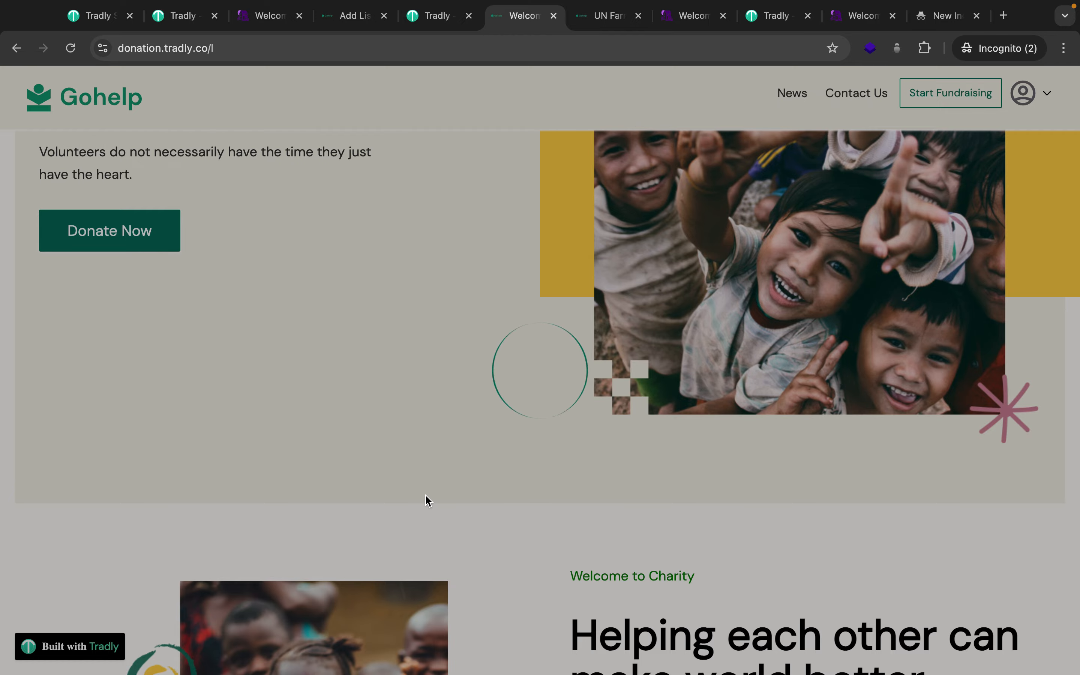
scroll(427, 501, down, 2)
scroll(427, 501, down, 15)
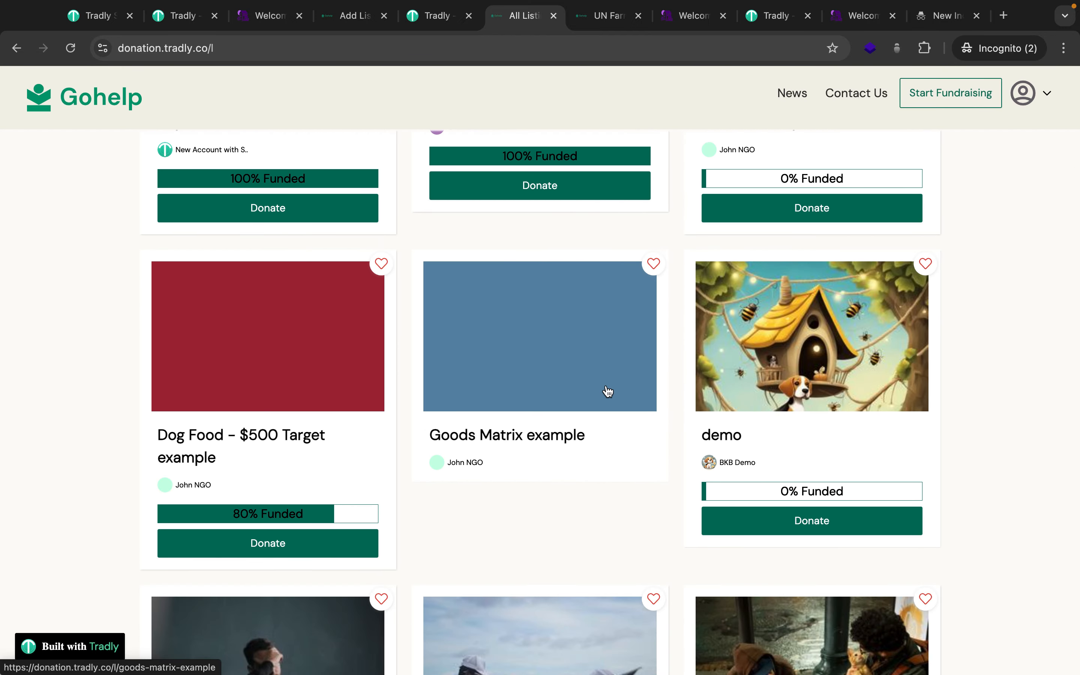
scroll(608, 391, up, 15)
click(342, 334)
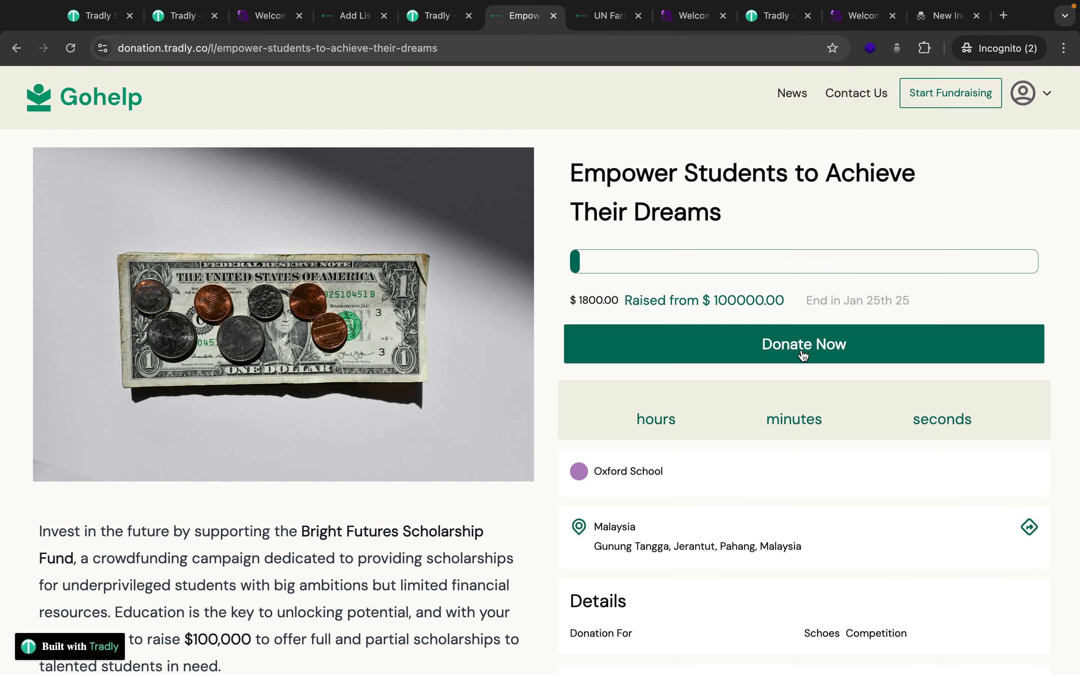
scroll(672, 488, down, 6)
scroll(764, 498, down, 3)
scroll(764, 500, up, 9)
click(722, 344)
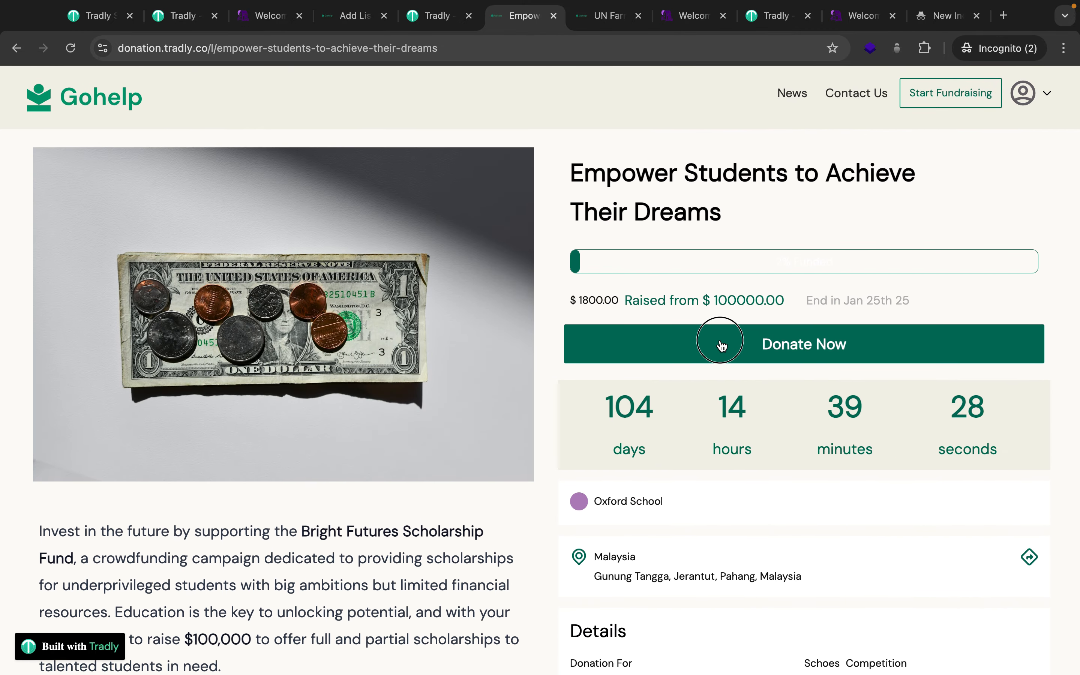
click(536, 335)
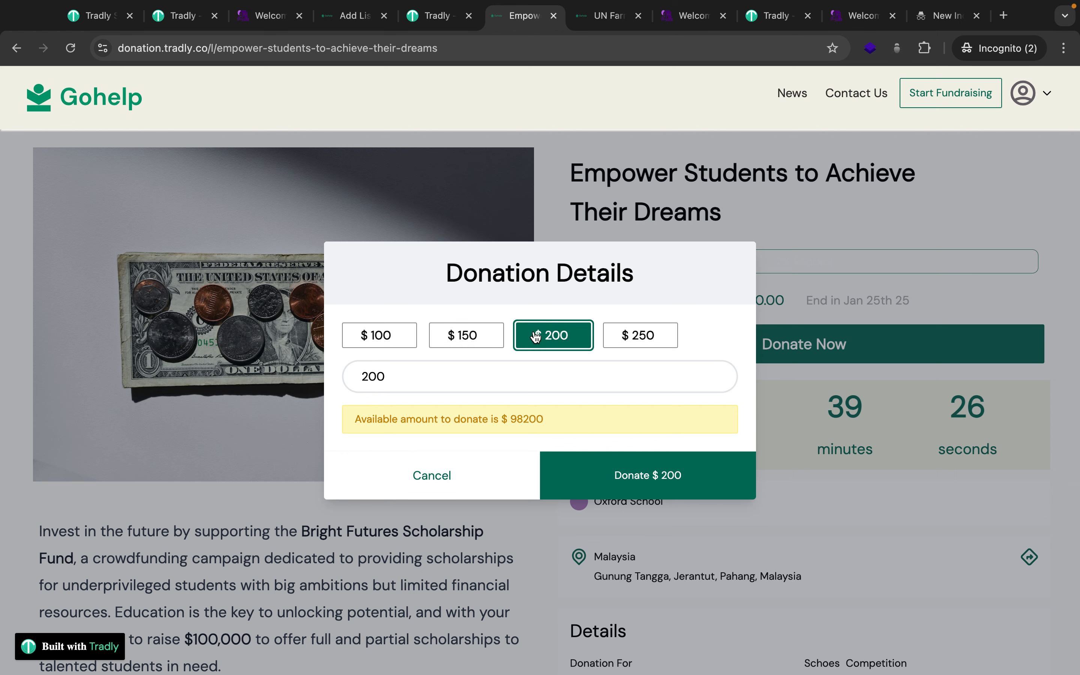
click(615, 469)
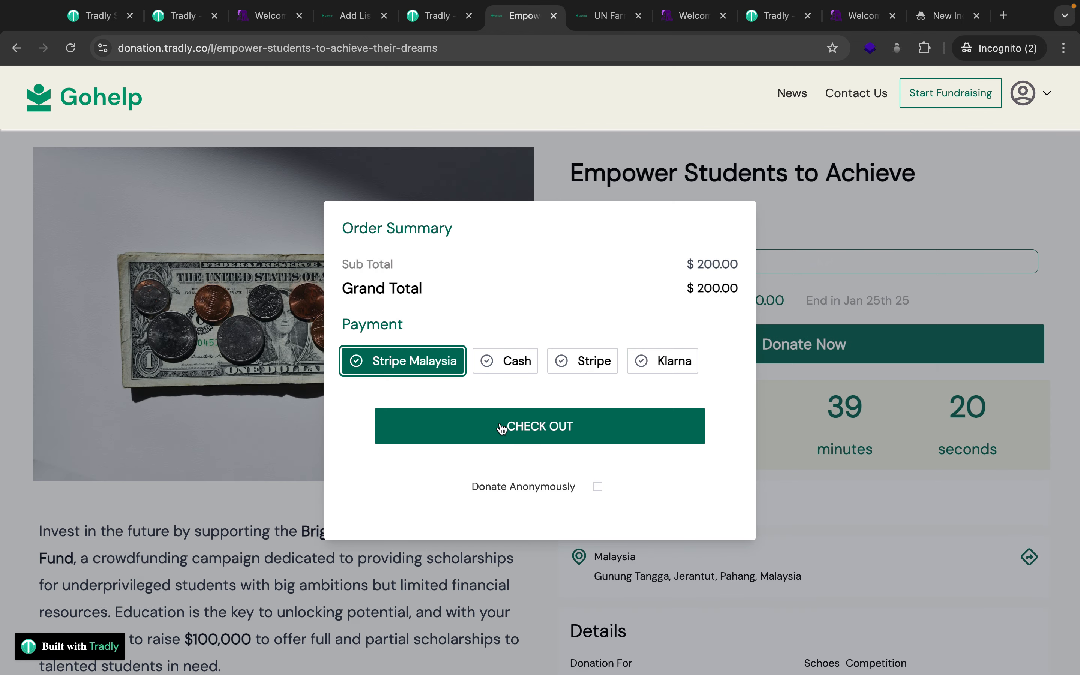
click(822, 229)
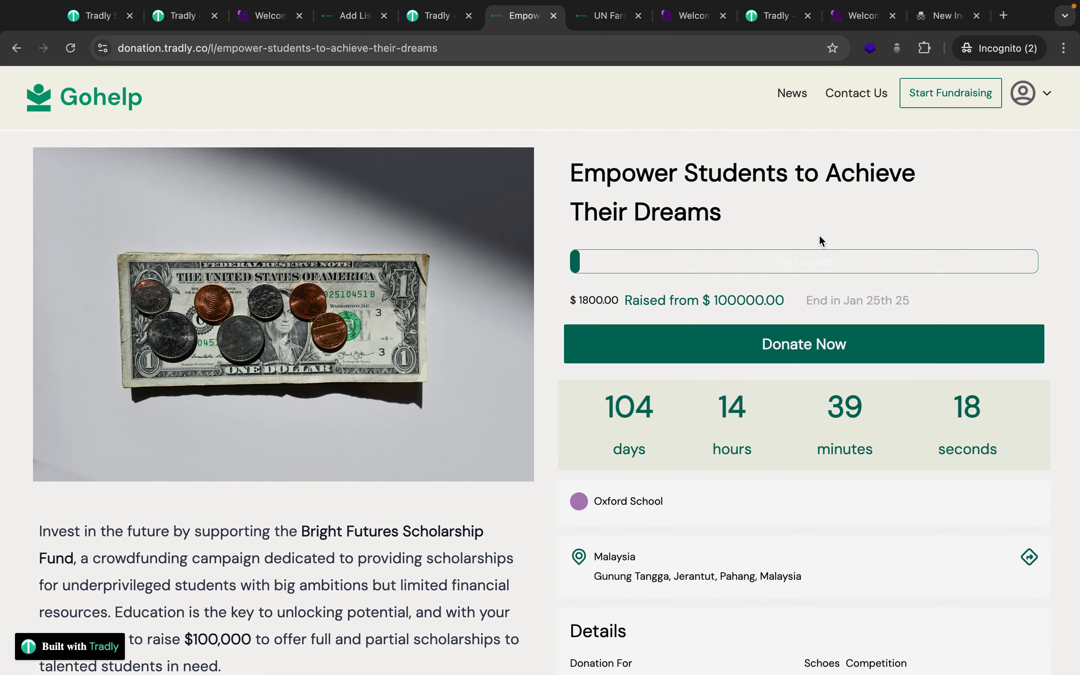
Scan the campaign's donation list, then bring up the SuperAdmin Get Started page for Crowdfunding.
scroll(786, 542, down, 10)
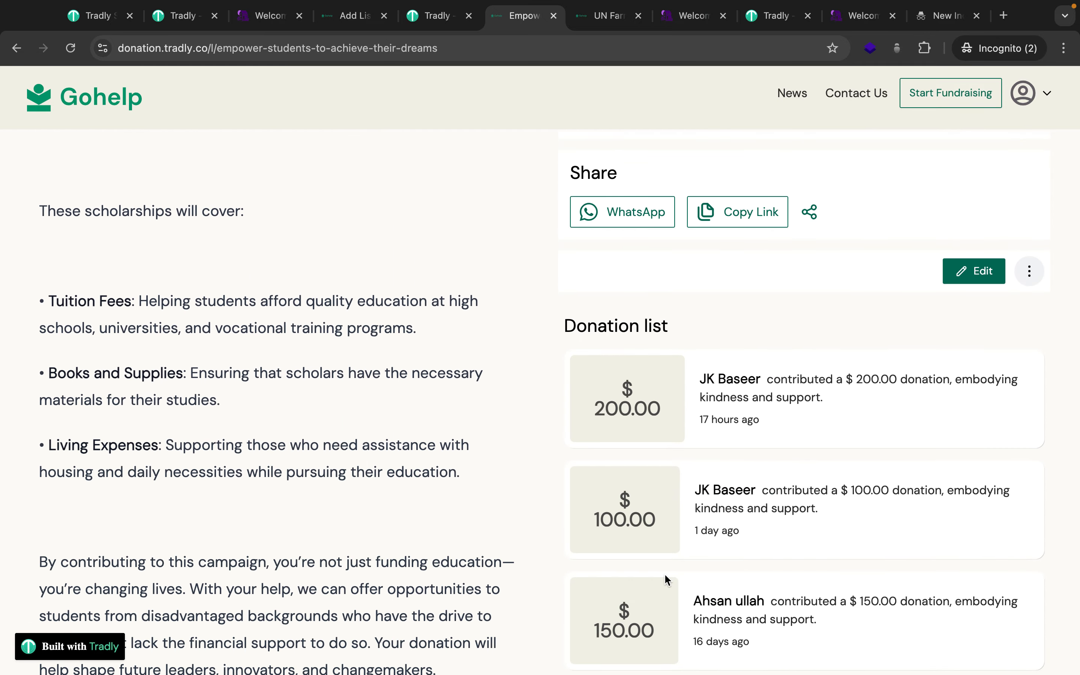
scroll(664, 574, up, 10)
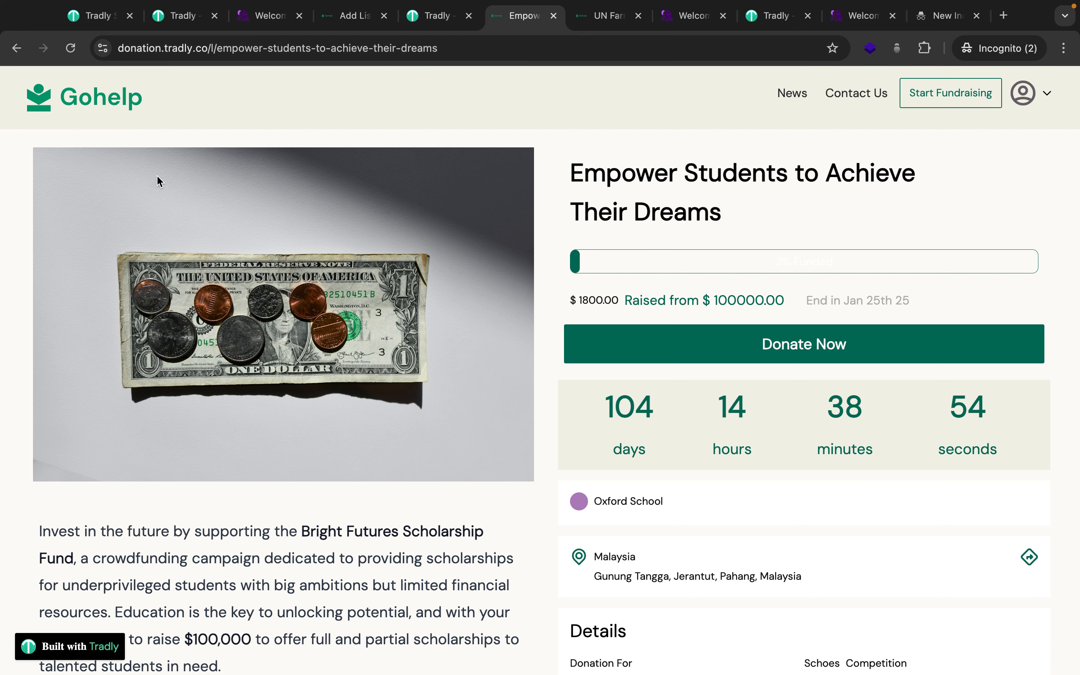
click(91, 21)
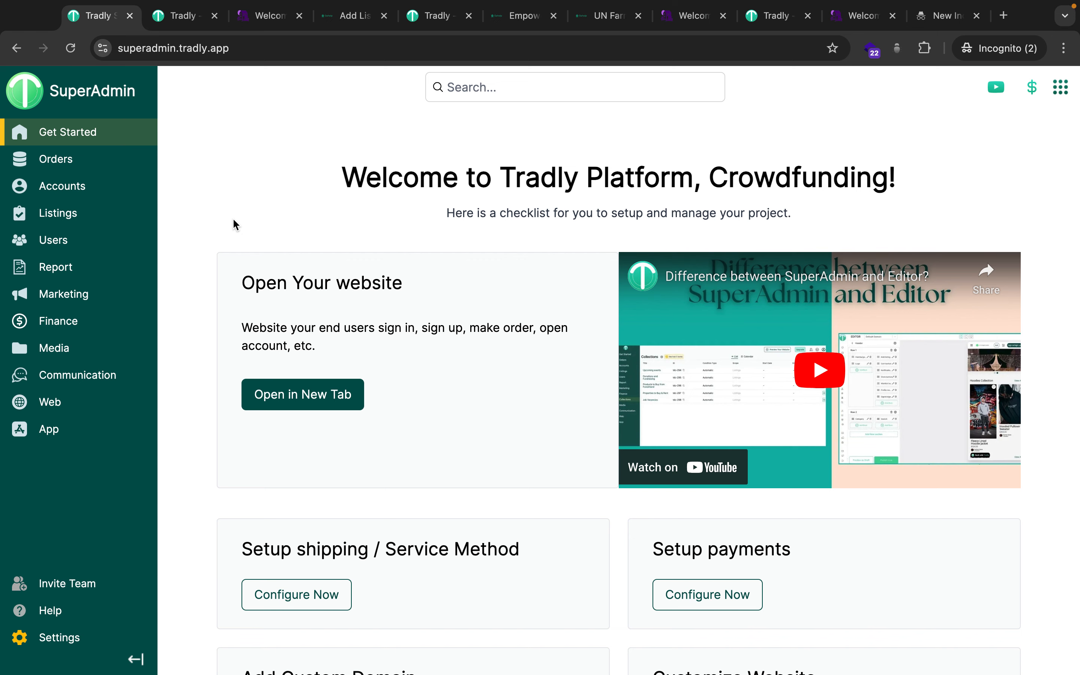
Open the SuperAdmin Accounts list, then return to the Empower Students page and its account menu.
click(521, 39)
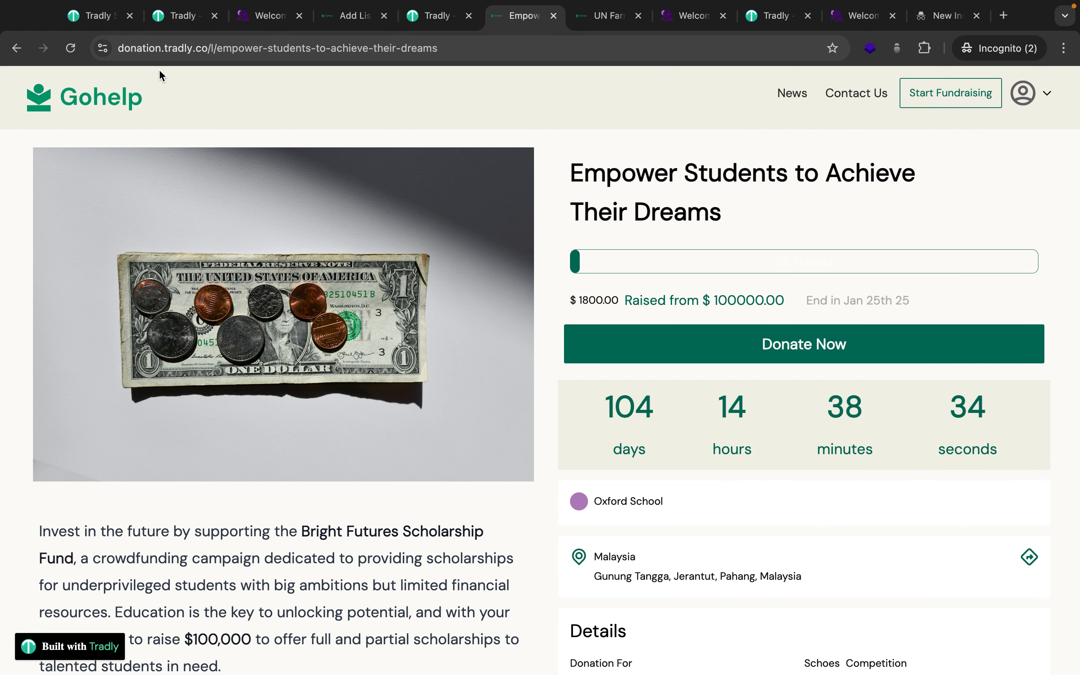
click(84, 29)
mouse_move(103, 186)
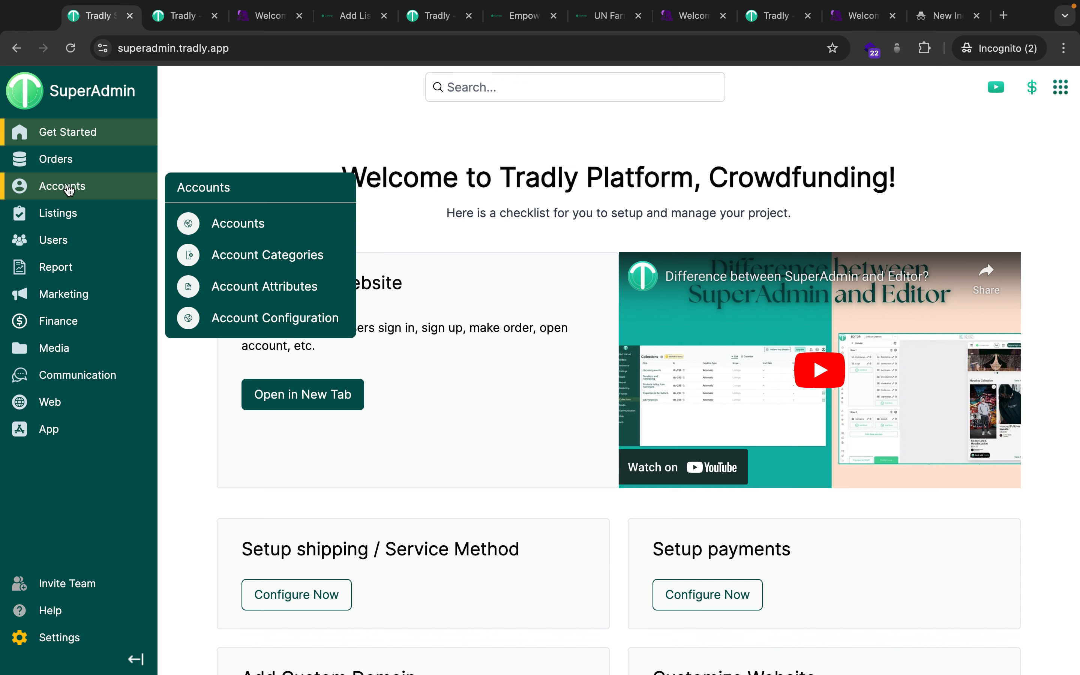
mouse_move(54, 209)
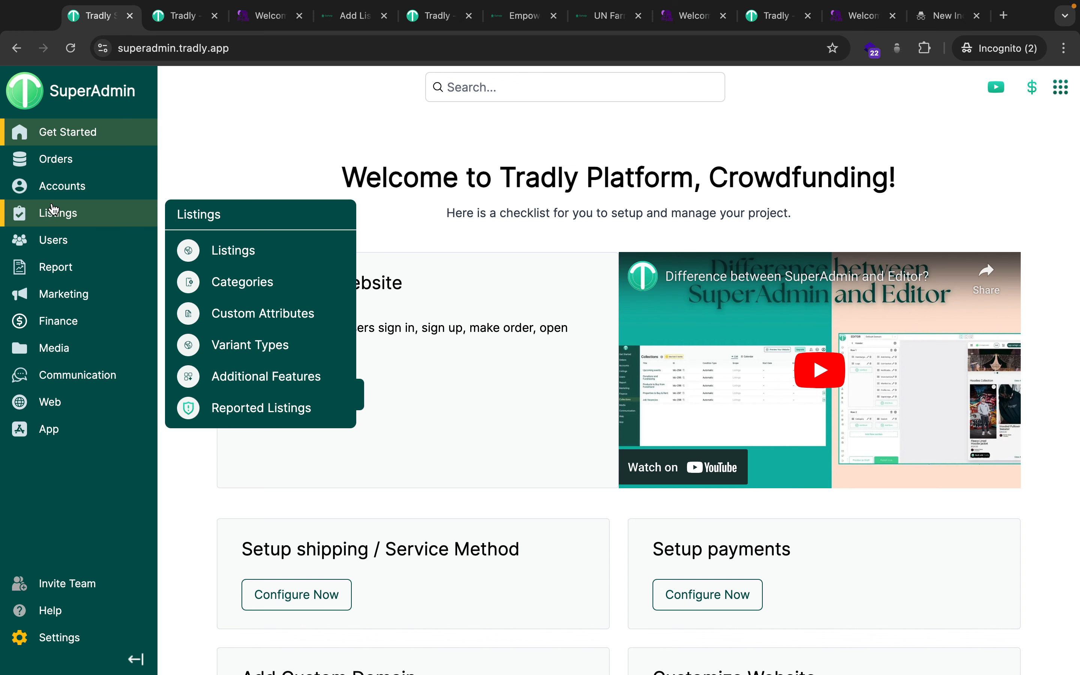
mouse_move(58, 250)
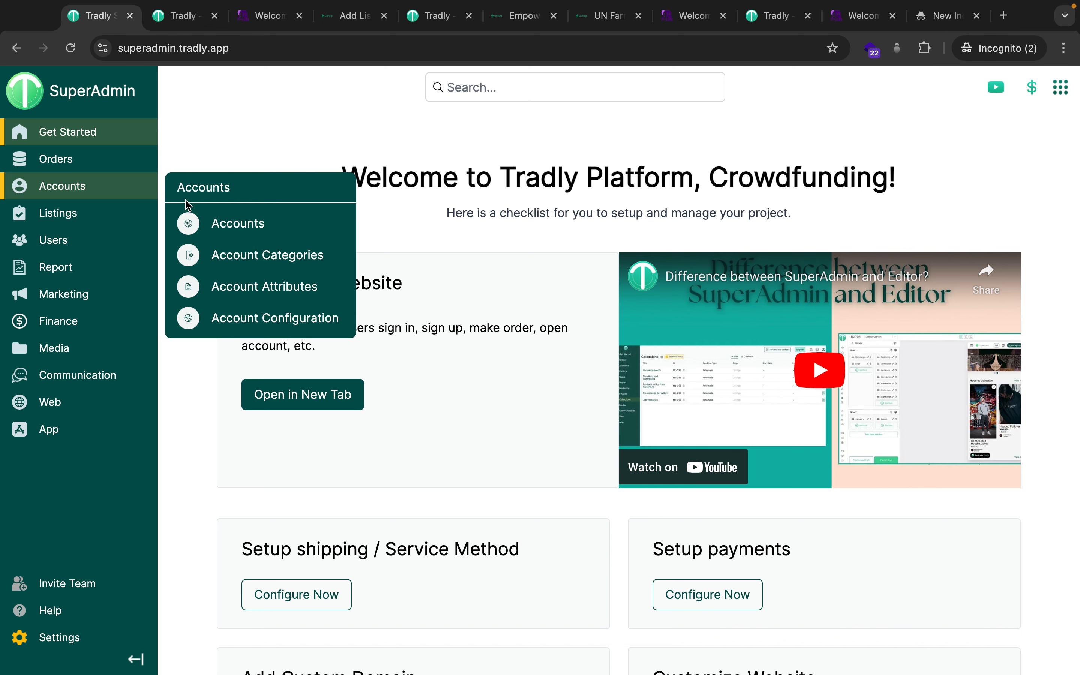
click(230, 225)
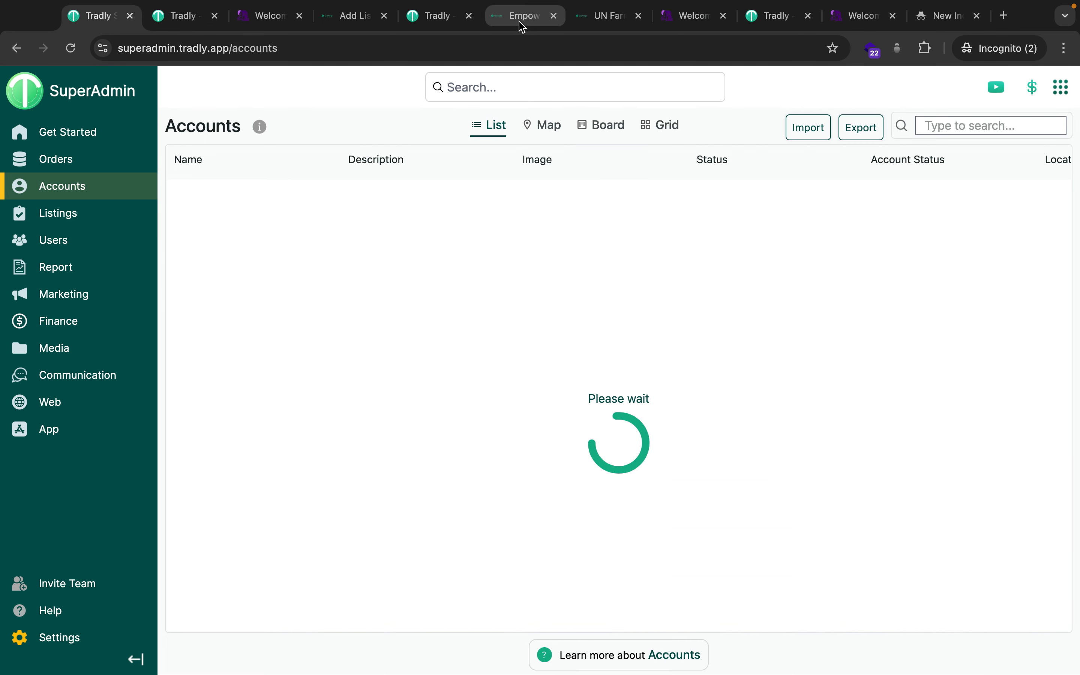
click(518, 18)
click(1047, 93)
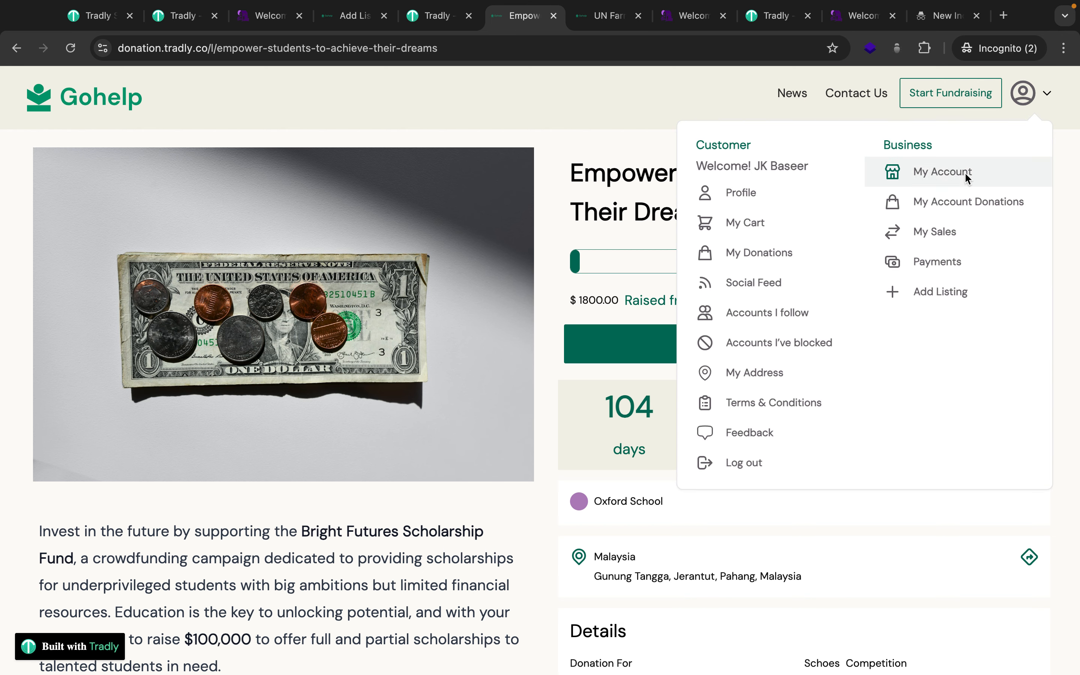
Open the Oxford School account page and review its Gohelp Edit Account form.
click(940, 178)
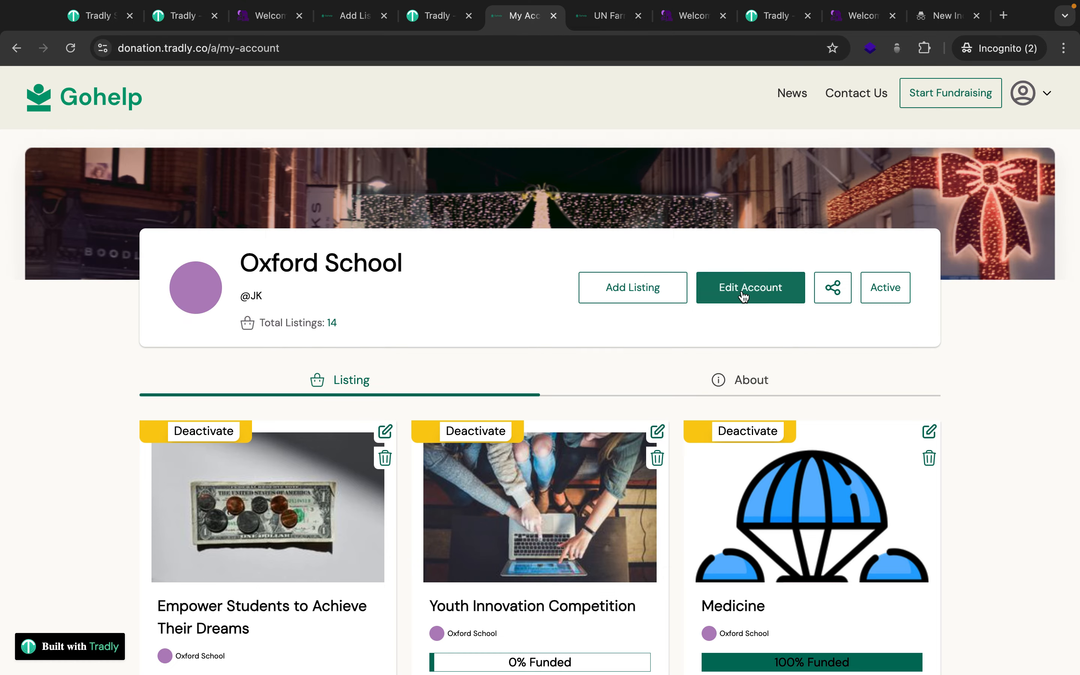
click(743, 295)
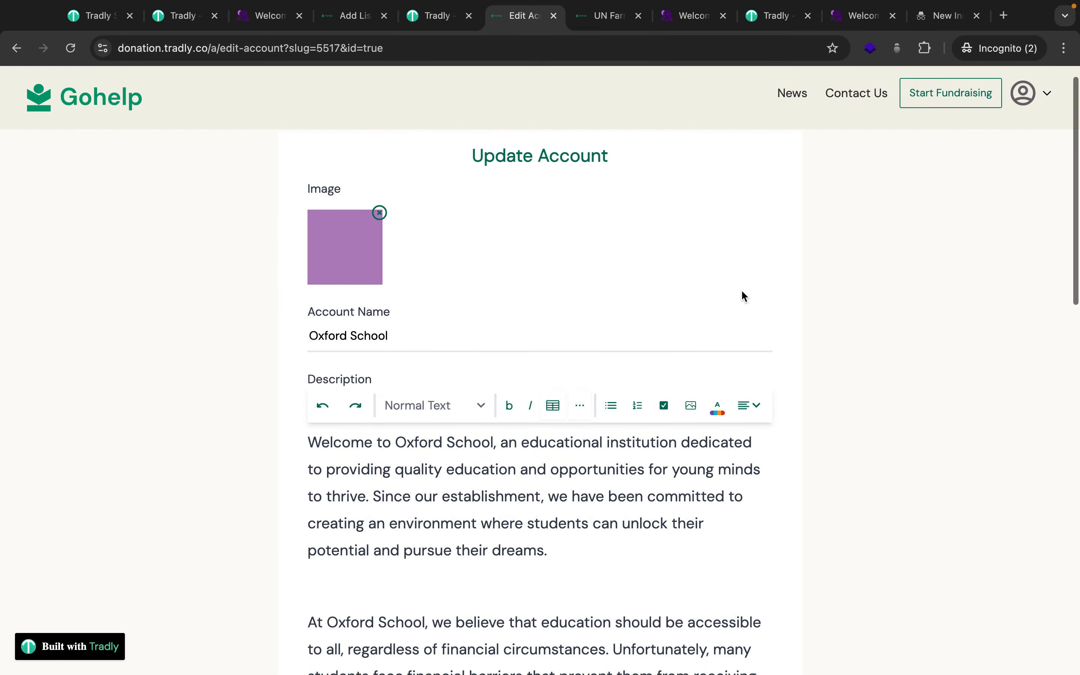
scroll(592, 228, down, 15)
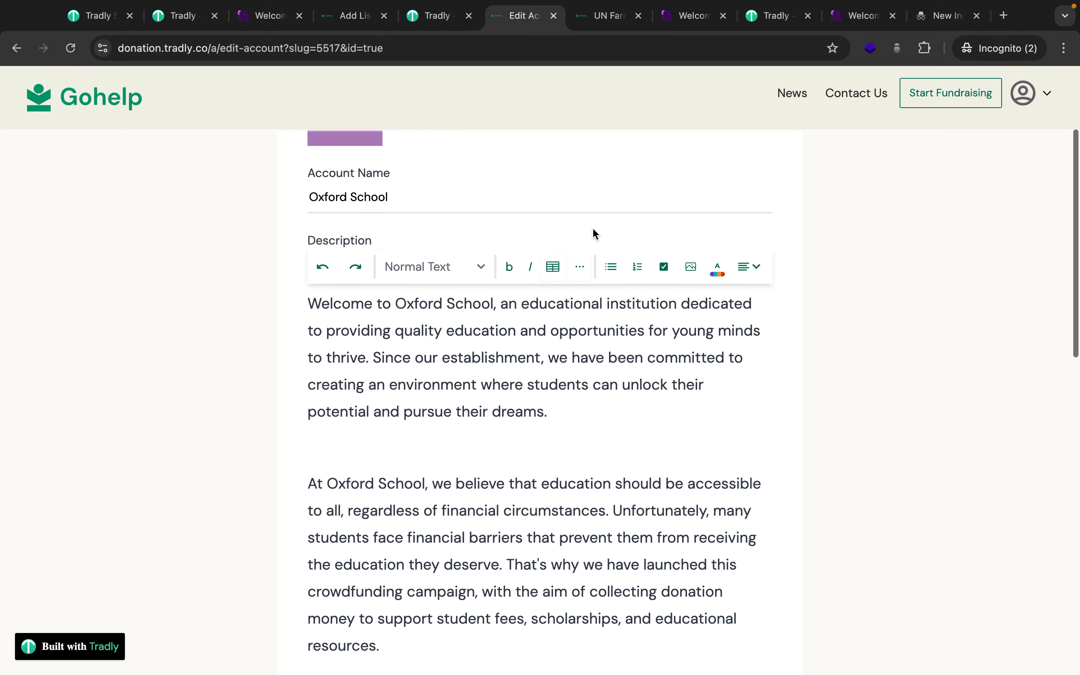
scroll(576, 379, down, 3)
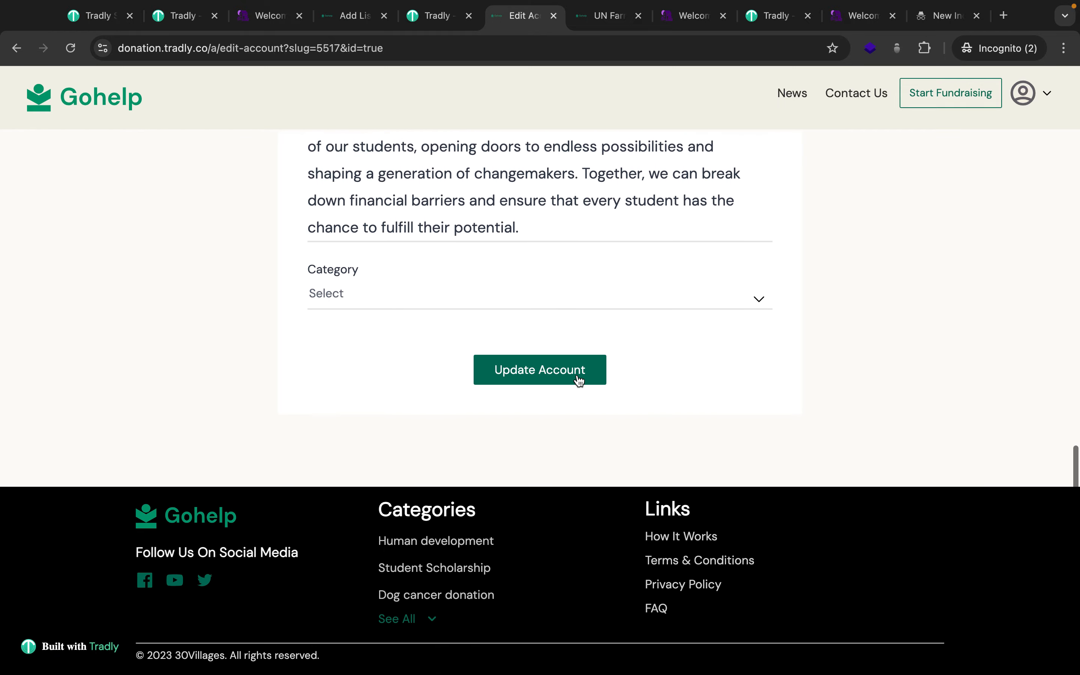
scroll(576, 379, up, 20)
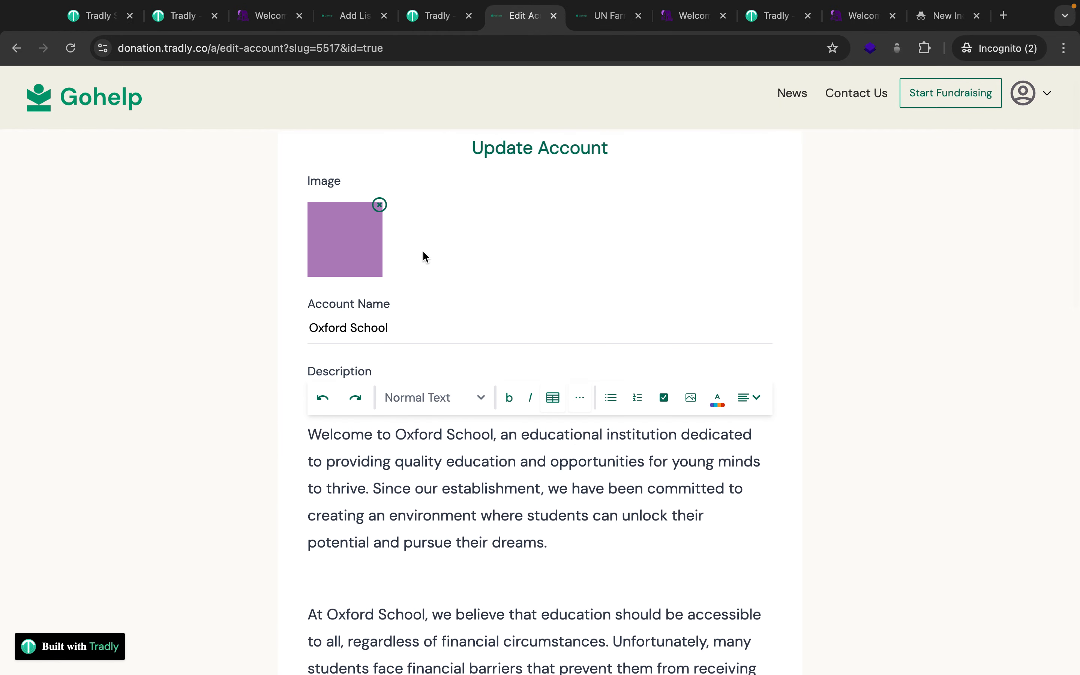
scroll(512, 410, down, 15)
Set the account category to Club Owner and review down to the Update Account button.
click(418, 459)
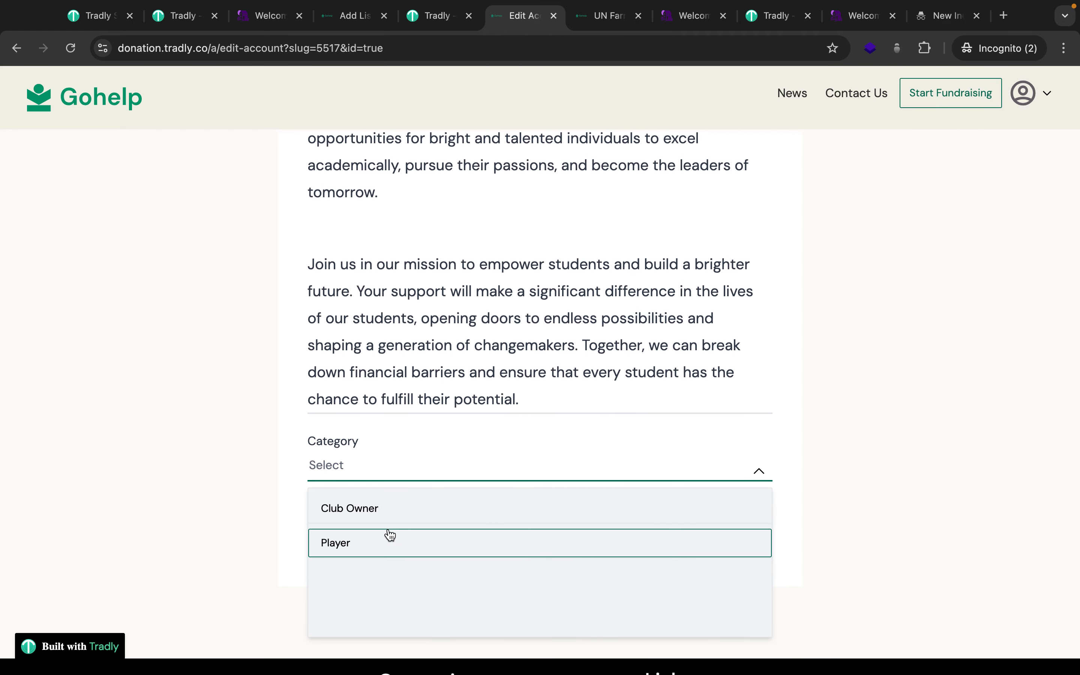
click(381, 518)
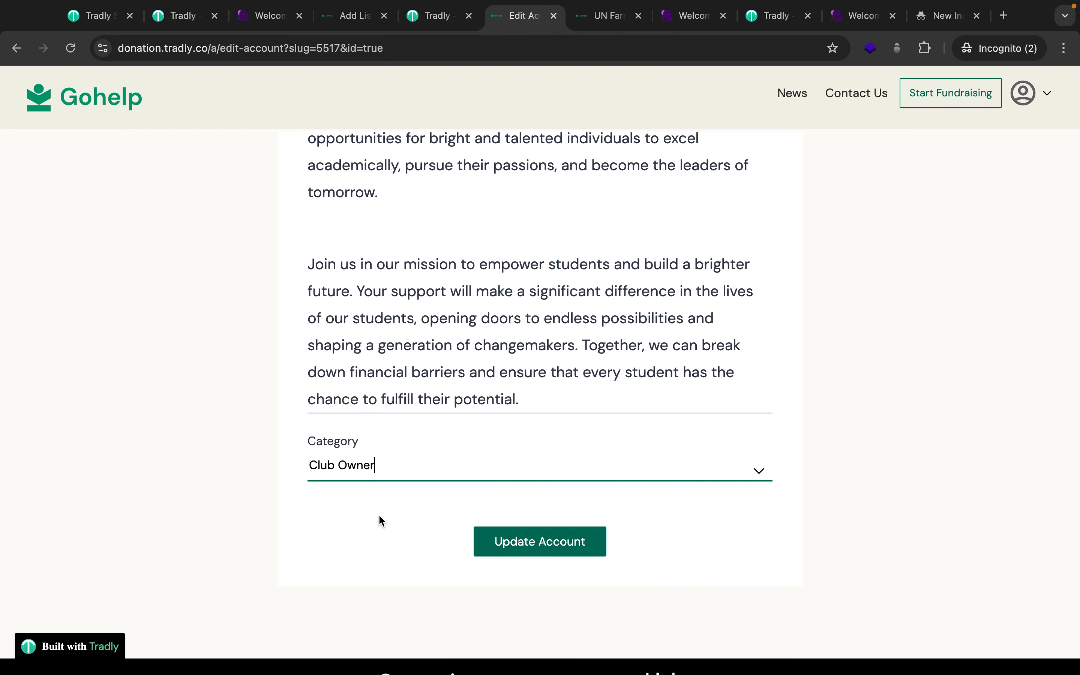
scroll(379, 516, up, 15)
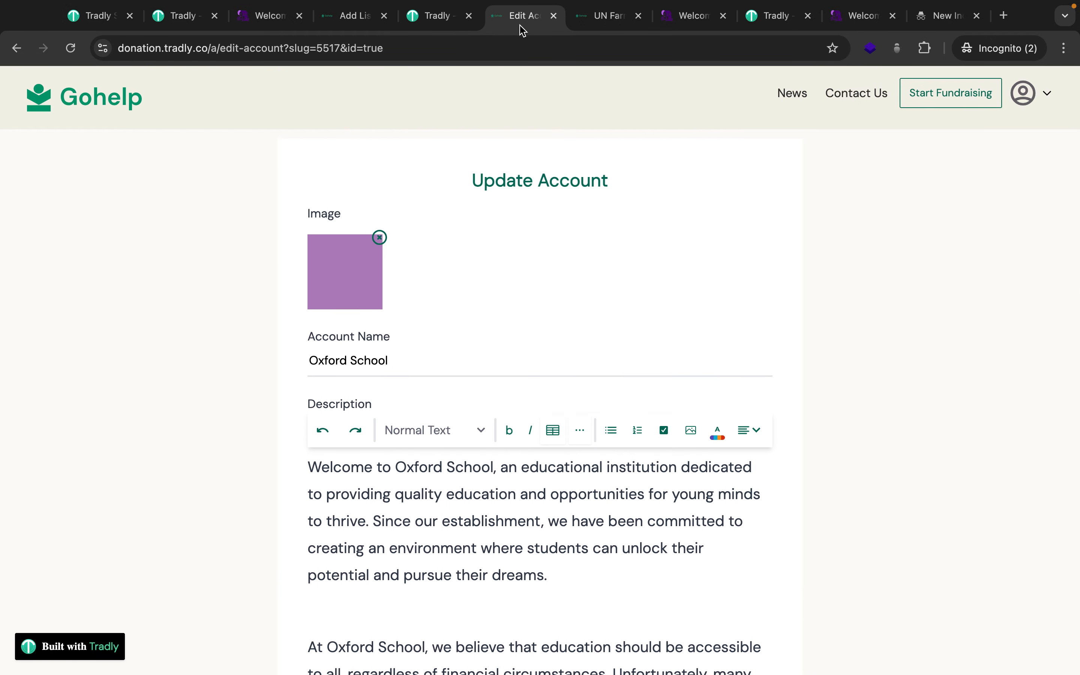
scroll(512, 504, down, 10)
scroll(512, 505, down, 8)
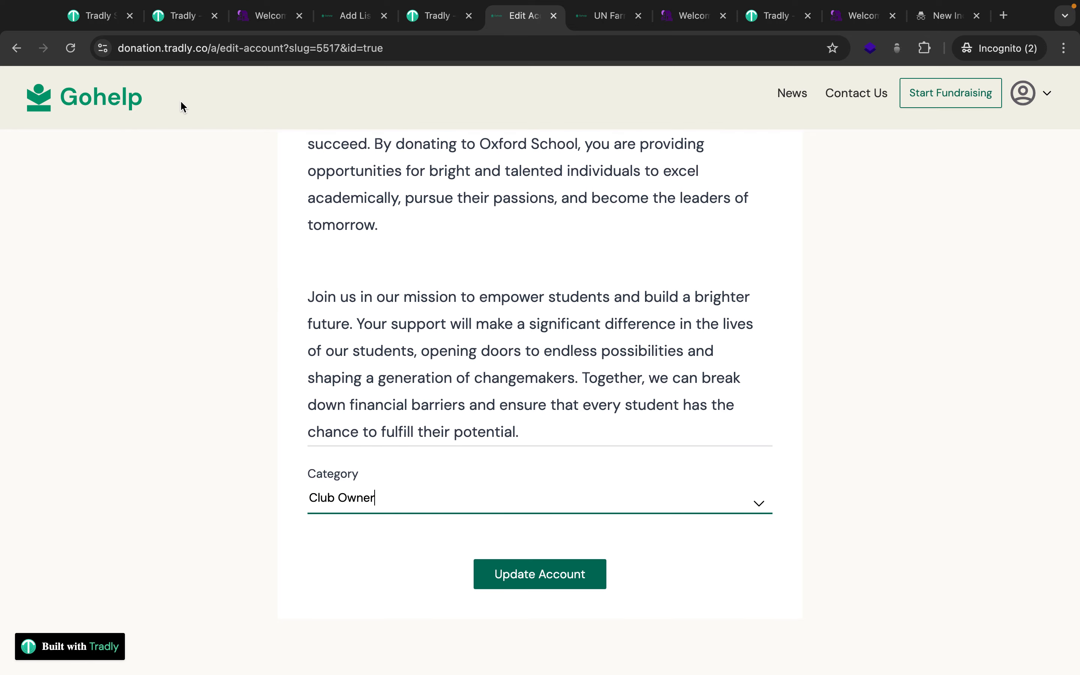
click(165, 17)
Browse the SuperAdmin Account Categories and Account Attributes lists.
click(101, 16)
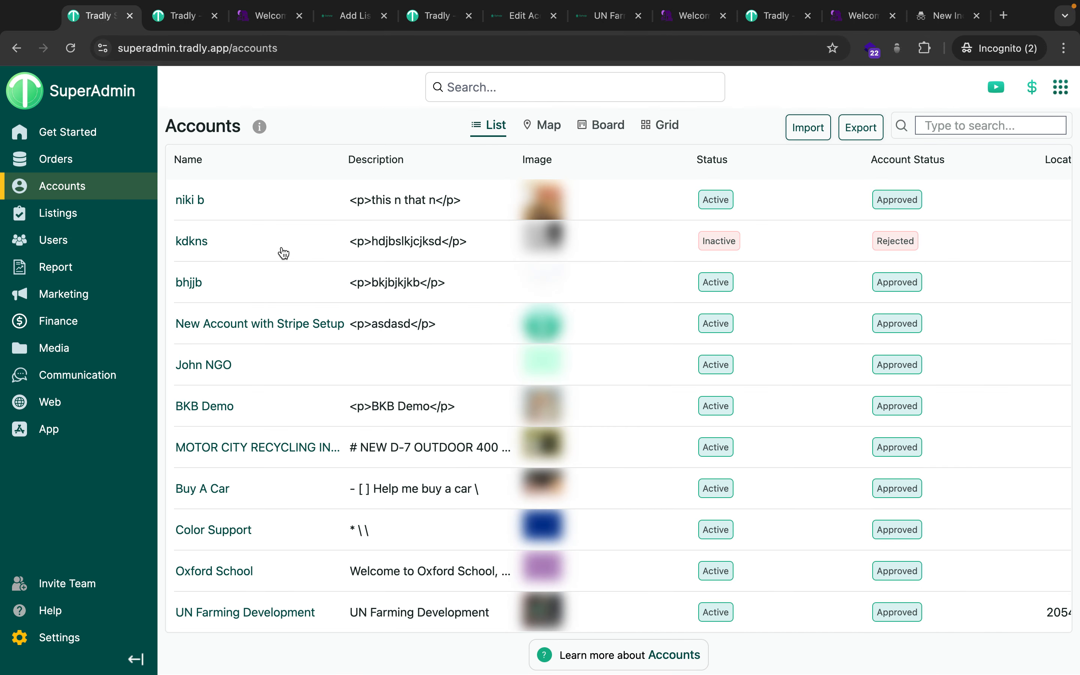
mouse_move(131, 196)
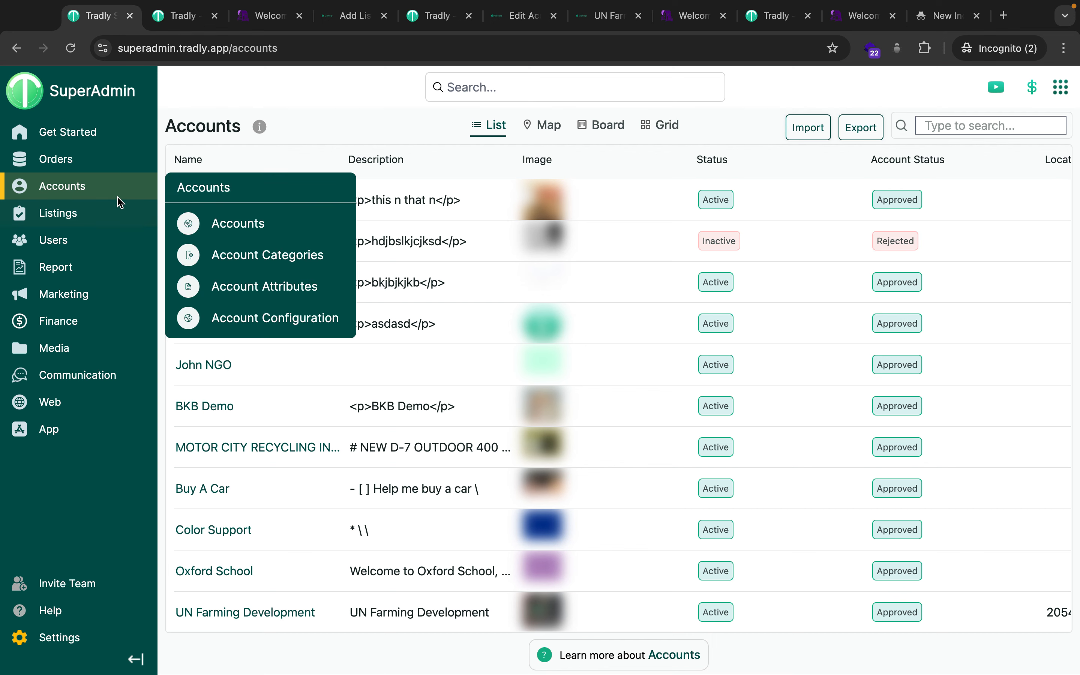
click(240, 252)
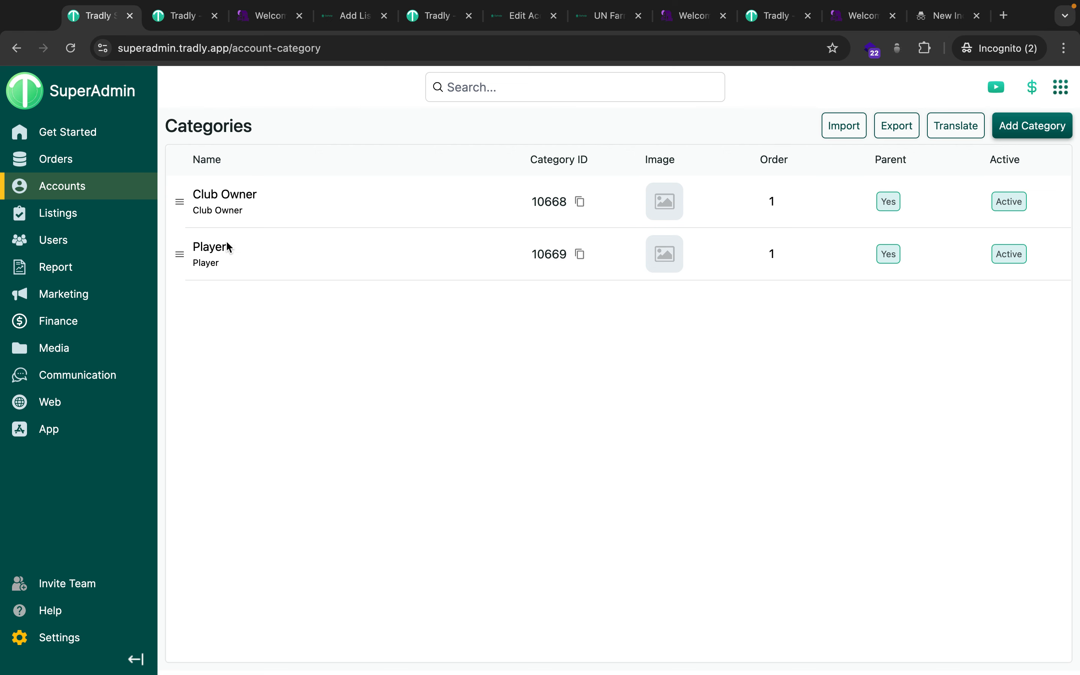
mouse_move(142, 204)
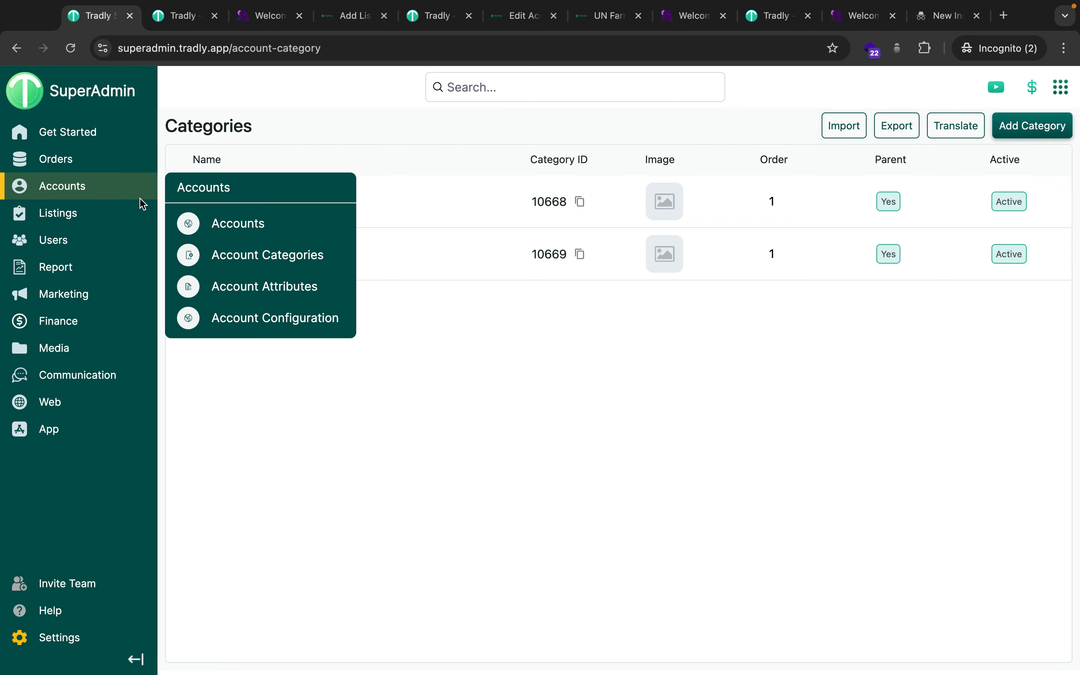
click(261, 288)
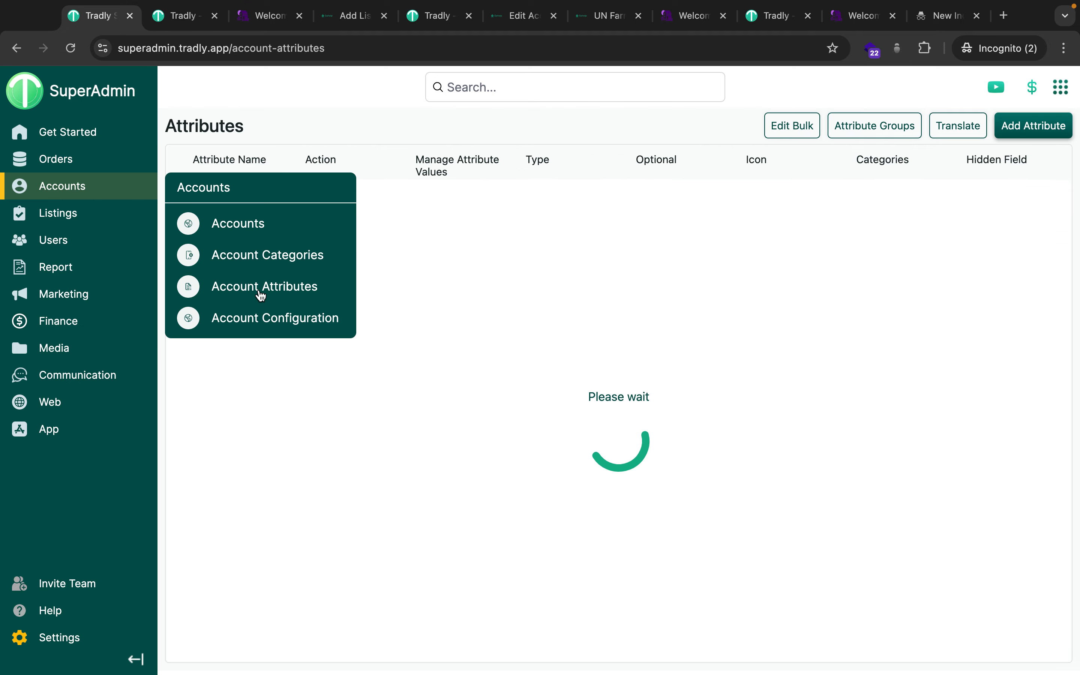
Move the Gohelp edit-account tab beside SuperAdmin and reopen the Account Categories list.
drag(516, 18, 188, 17)
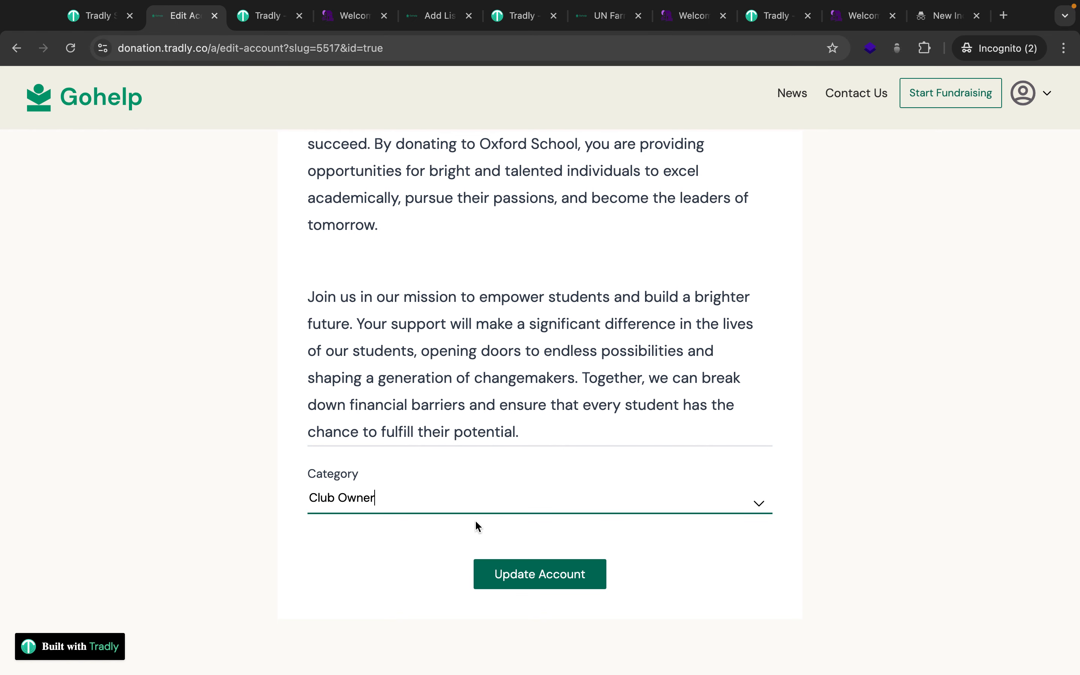
click(101, 16)
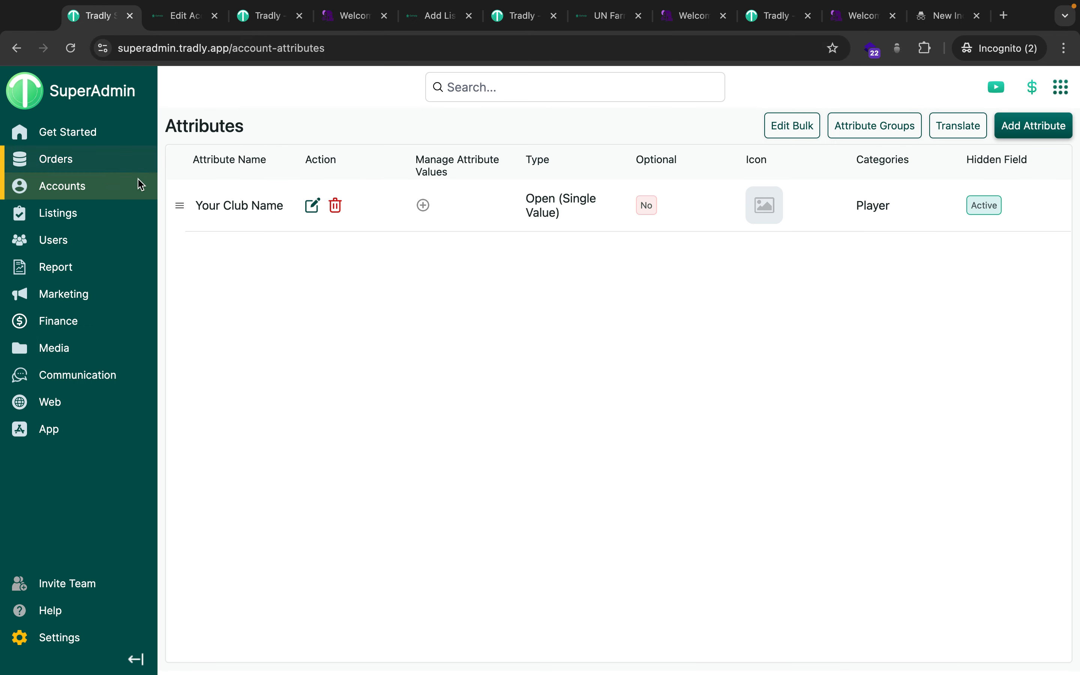
mouse_move(141, 184)
click(251, 258)
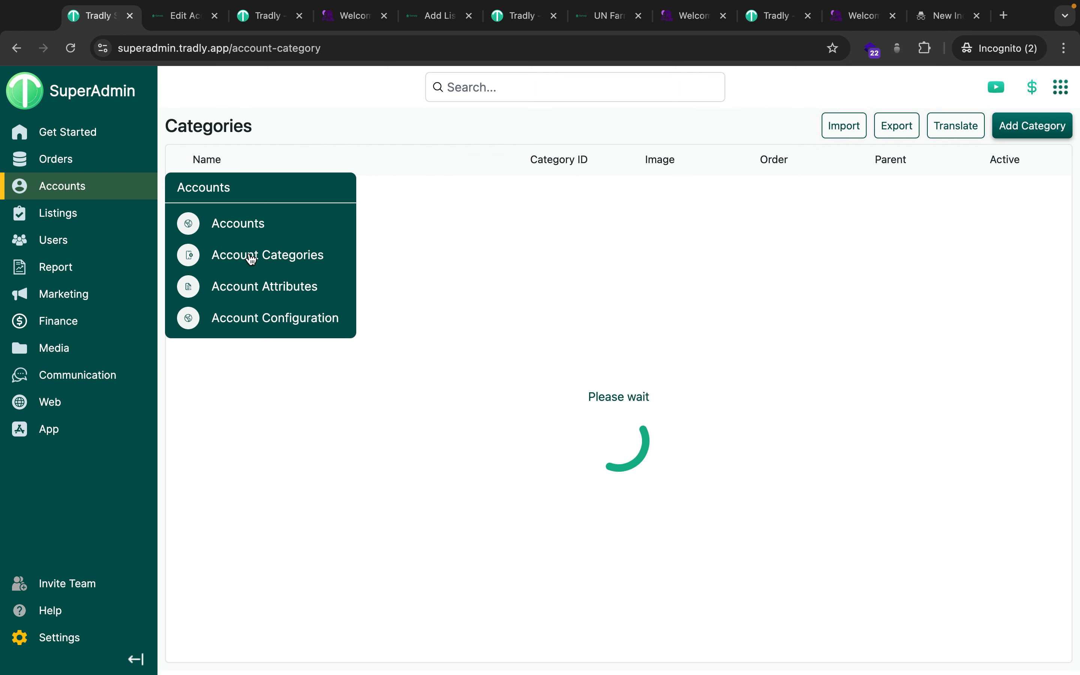
Add and save a new parent account category named 'School'.
click(1036, 126)
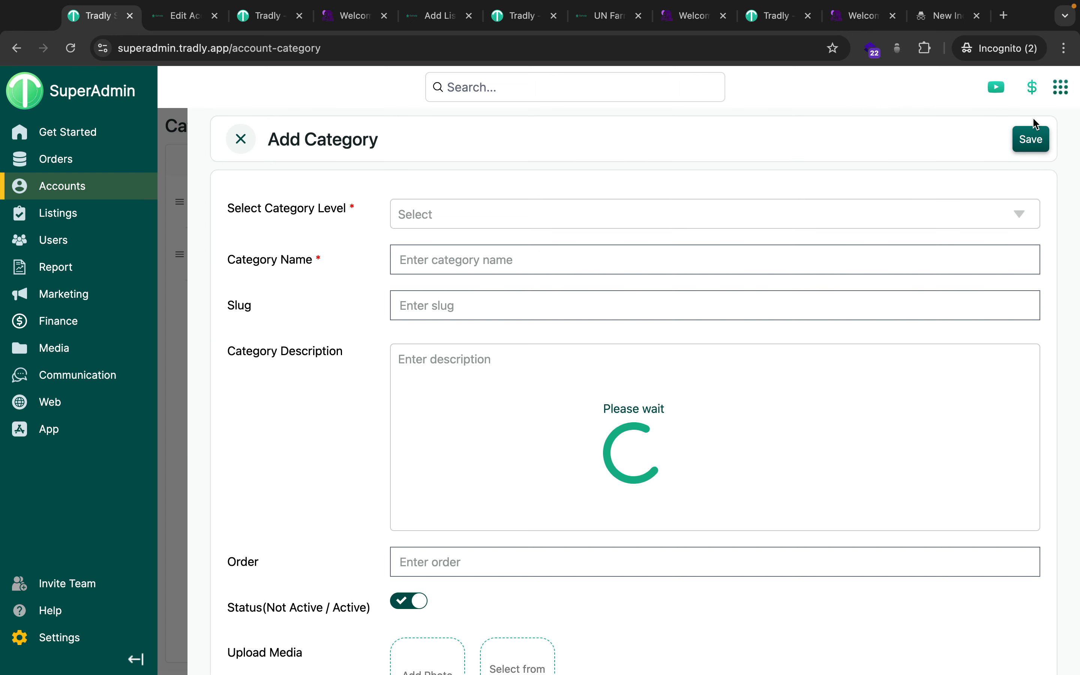
click(422, 246)
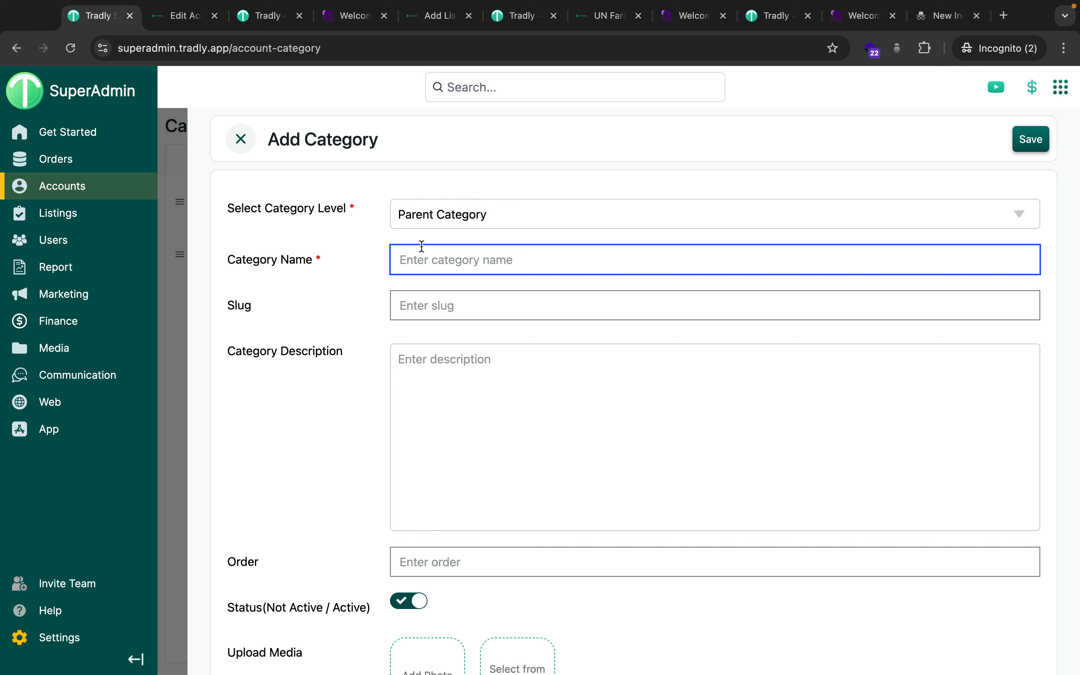
text(School)
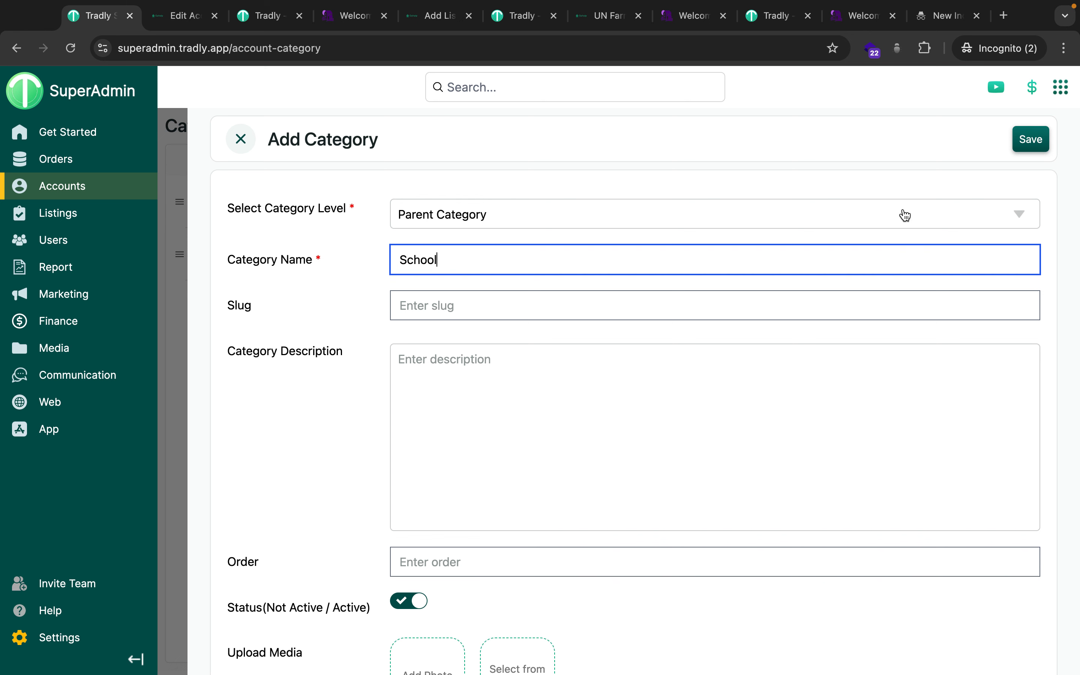
click(1038, 141)
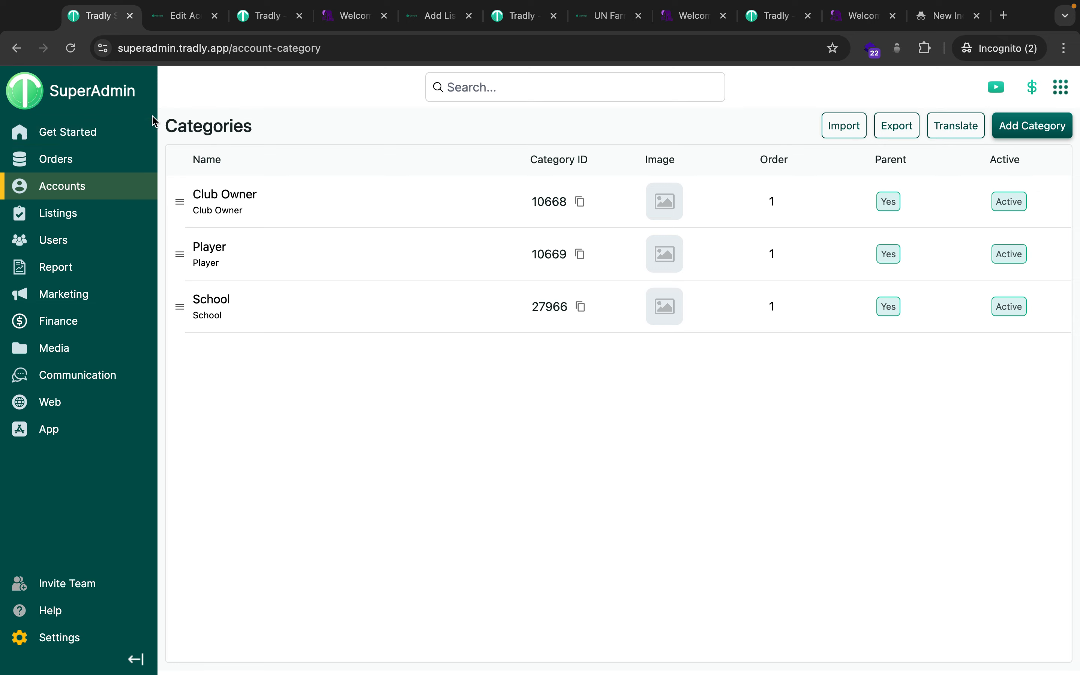
click(182, 23)
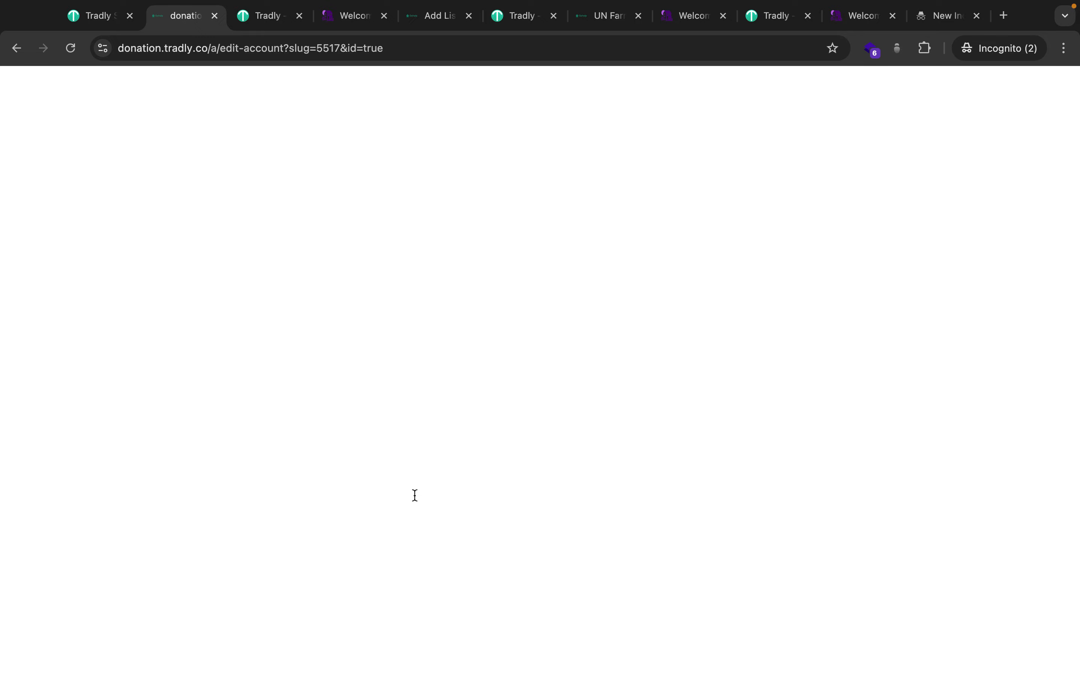
Add a '- Superadmin (Platform owner)' bullet below the (toolkits) line in the Use cases outline.
key(ctrl+Left)
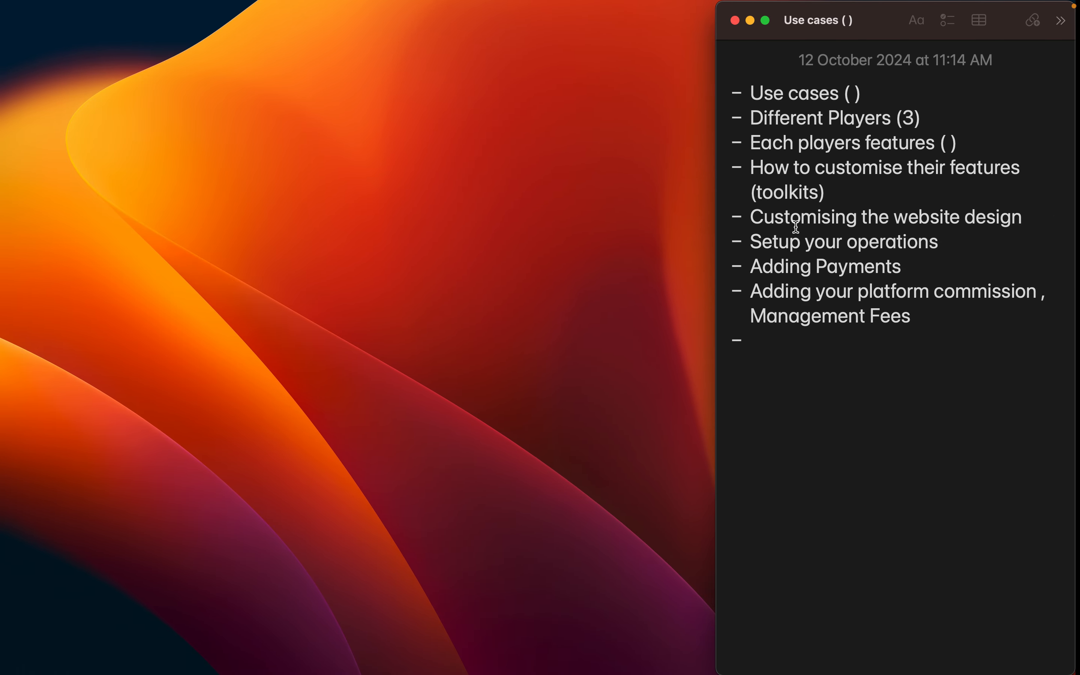
click(861, 94)
click(911, 118)
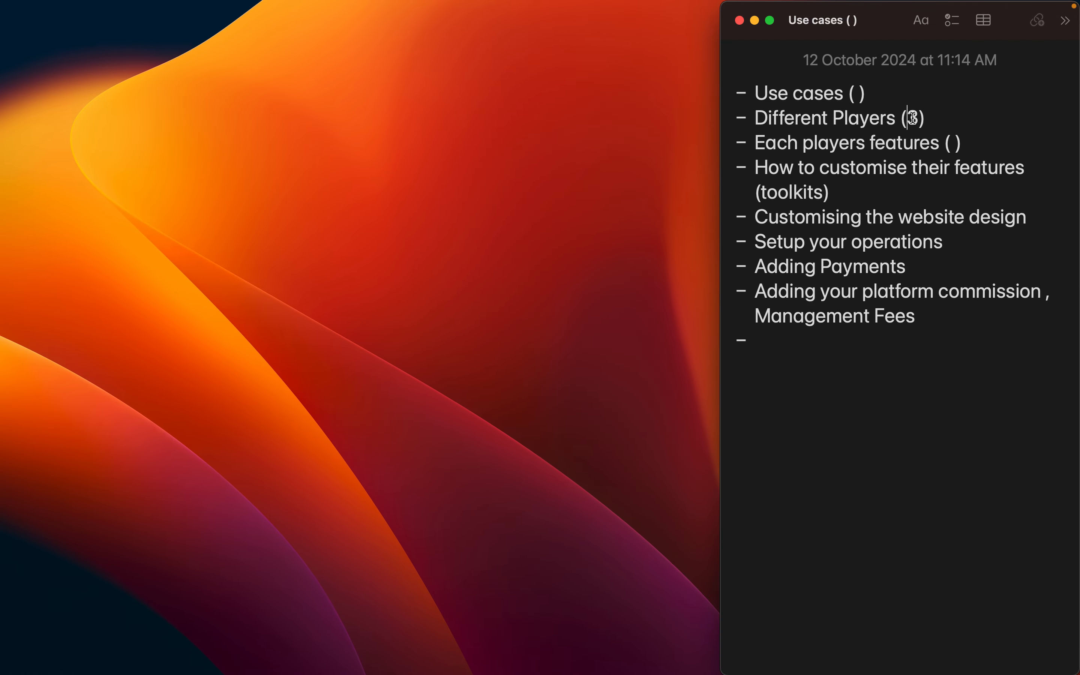
click(955, 143)
click(868, 190)
key(Return)
text(- )
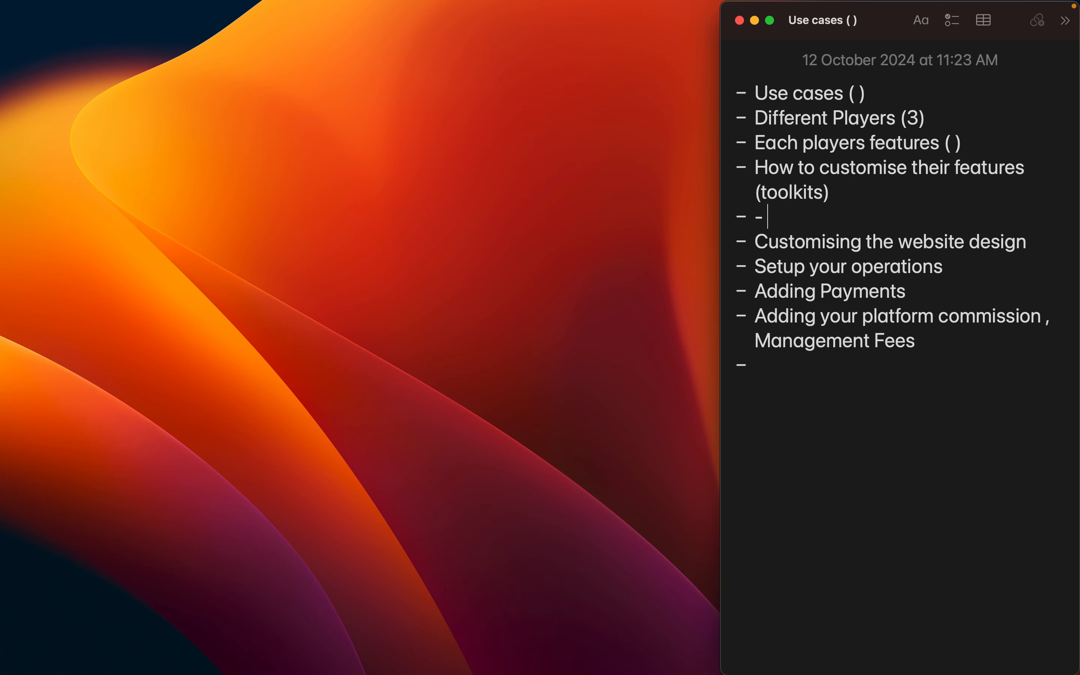
text(Superadmin )
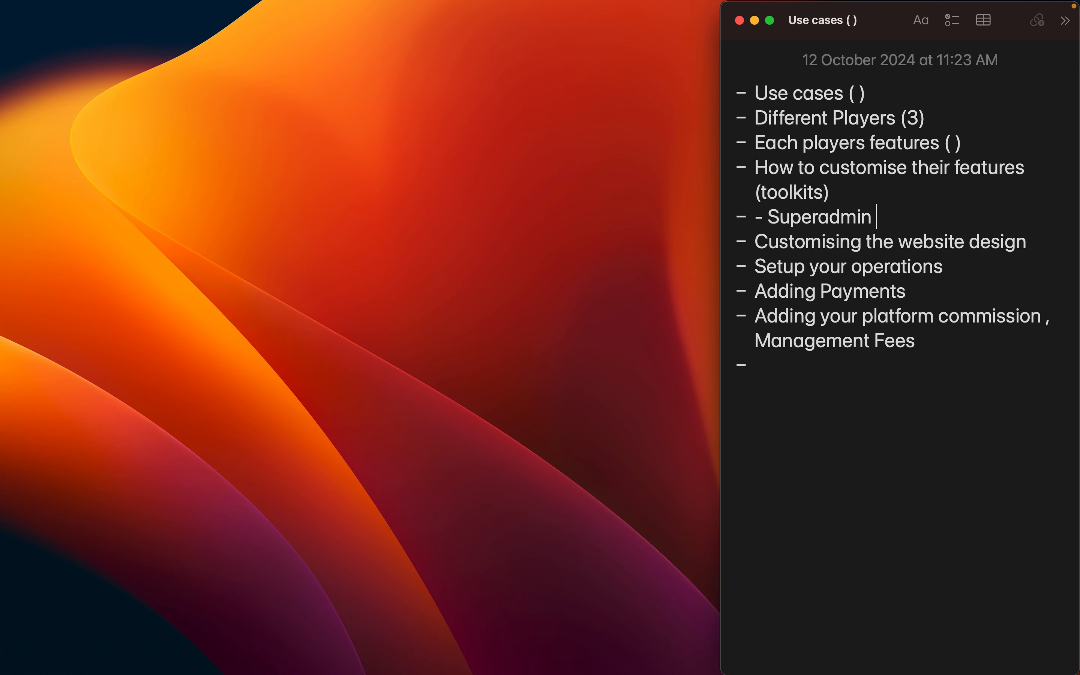
text((PLatform ow)
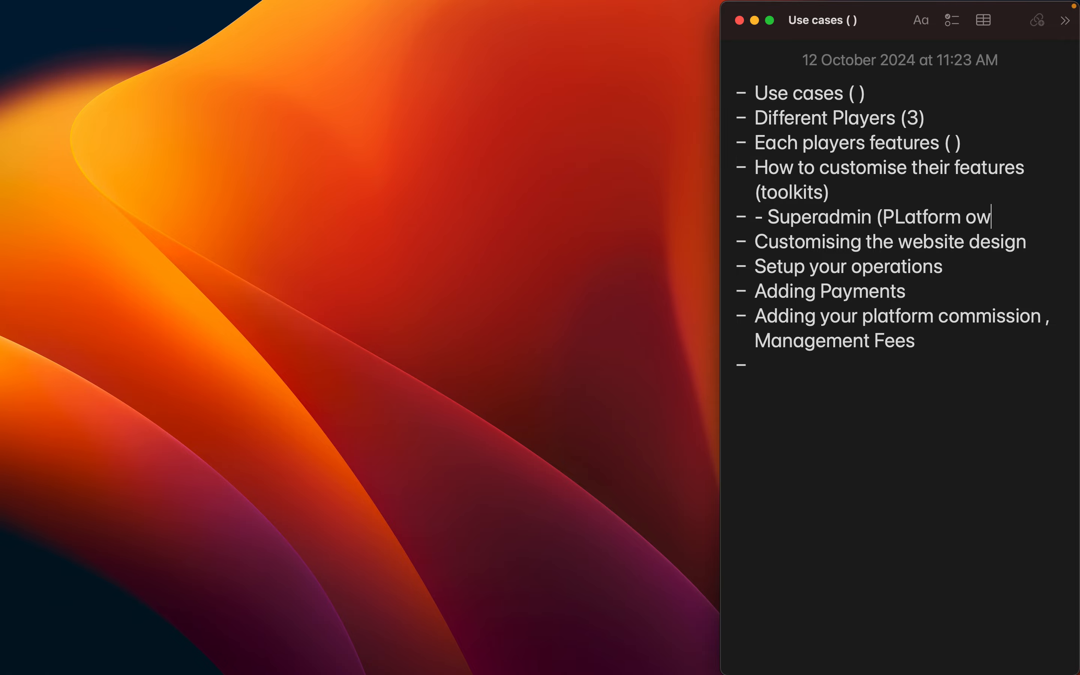
text(ner))
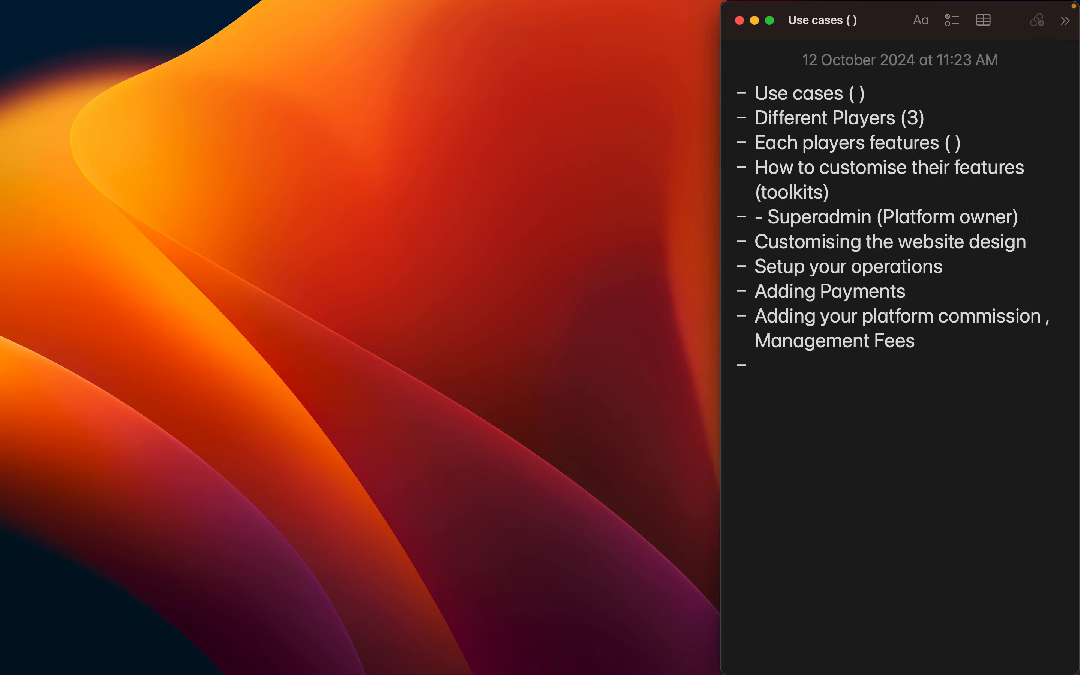
key(ctrl+Right)
Choose the new School option in the Gohelp edit form's Category dropdown, leaving it unsaved.
scroll(419, 361, down, 10)
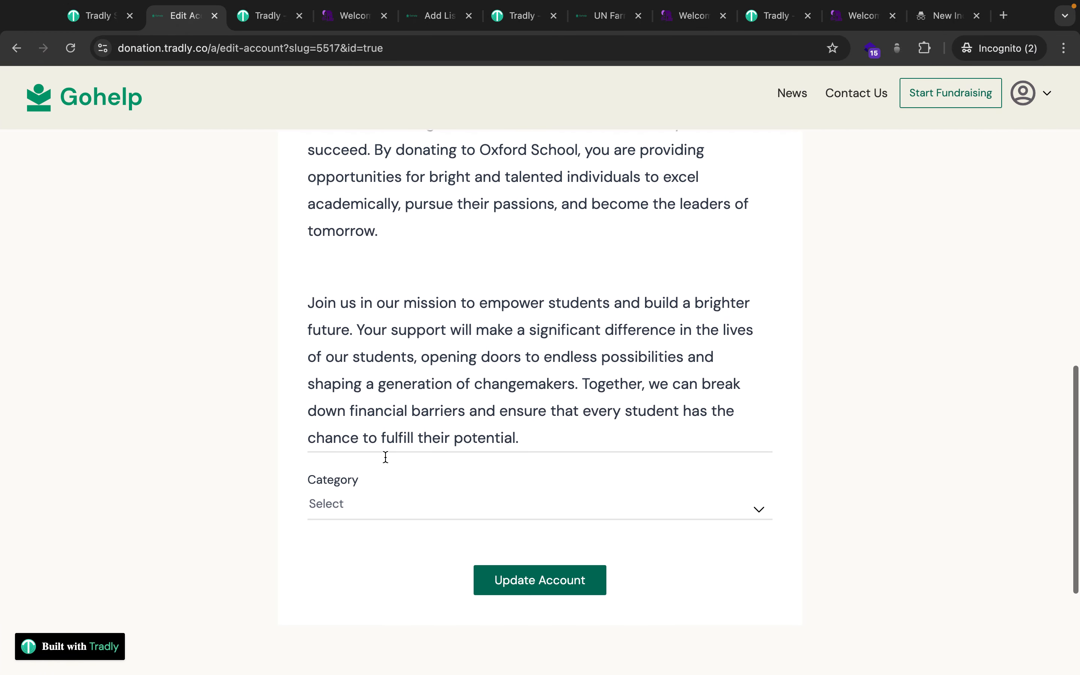
click(340, 393)
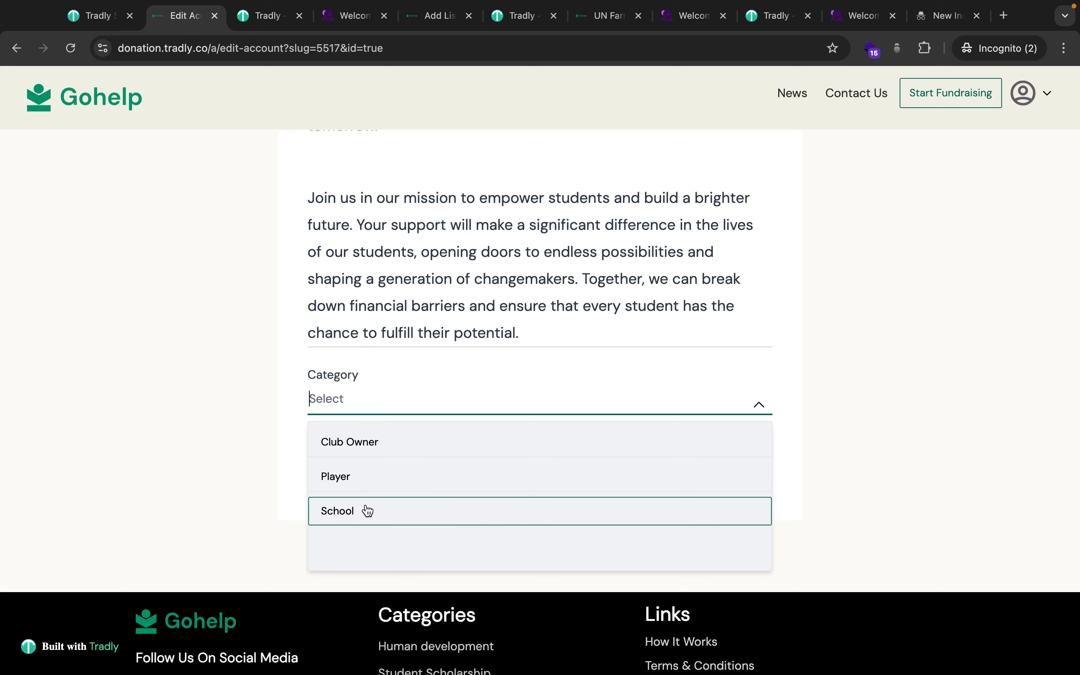
click(249, 504)
click(102, 15)
click(169, 18)
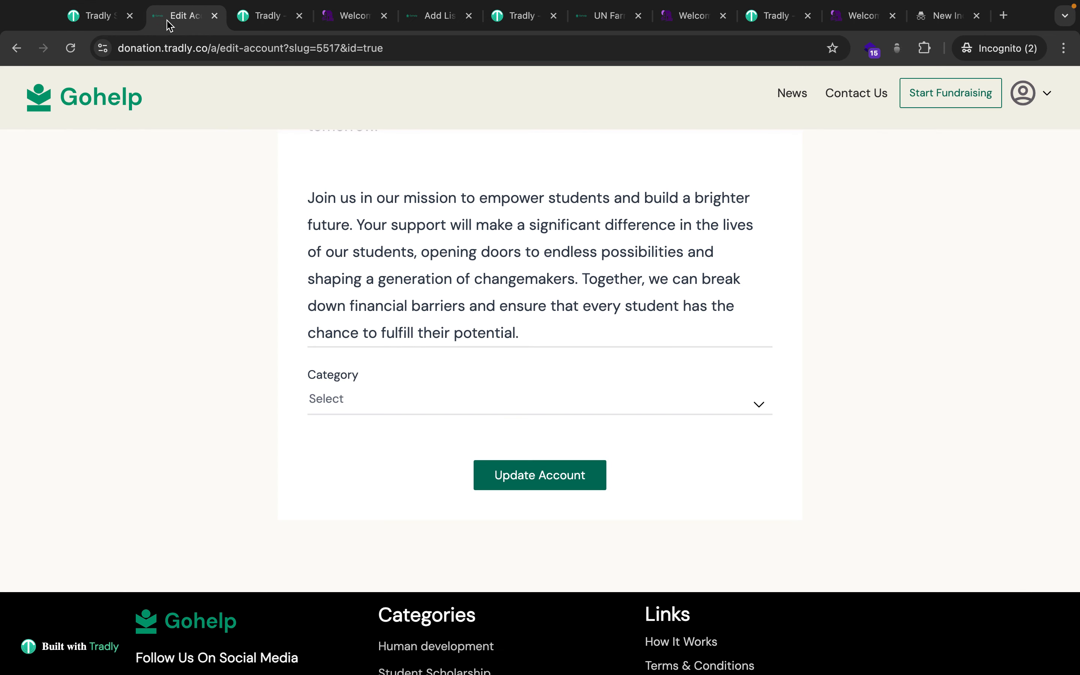
click(350, 399)
click(349, 510)
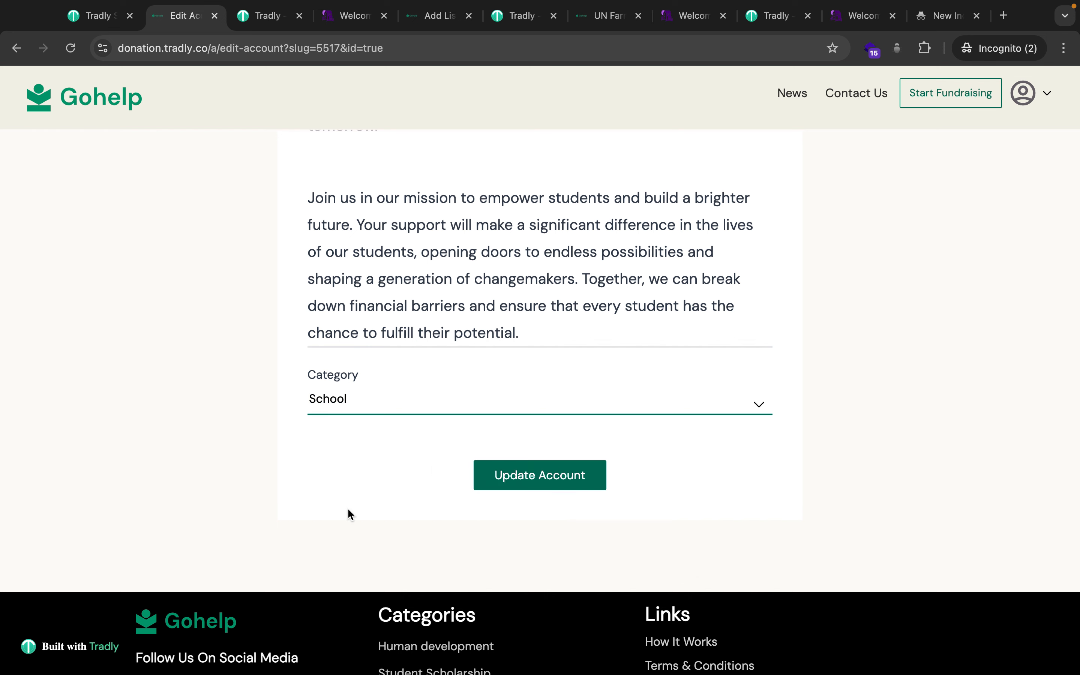
click(99, 16)
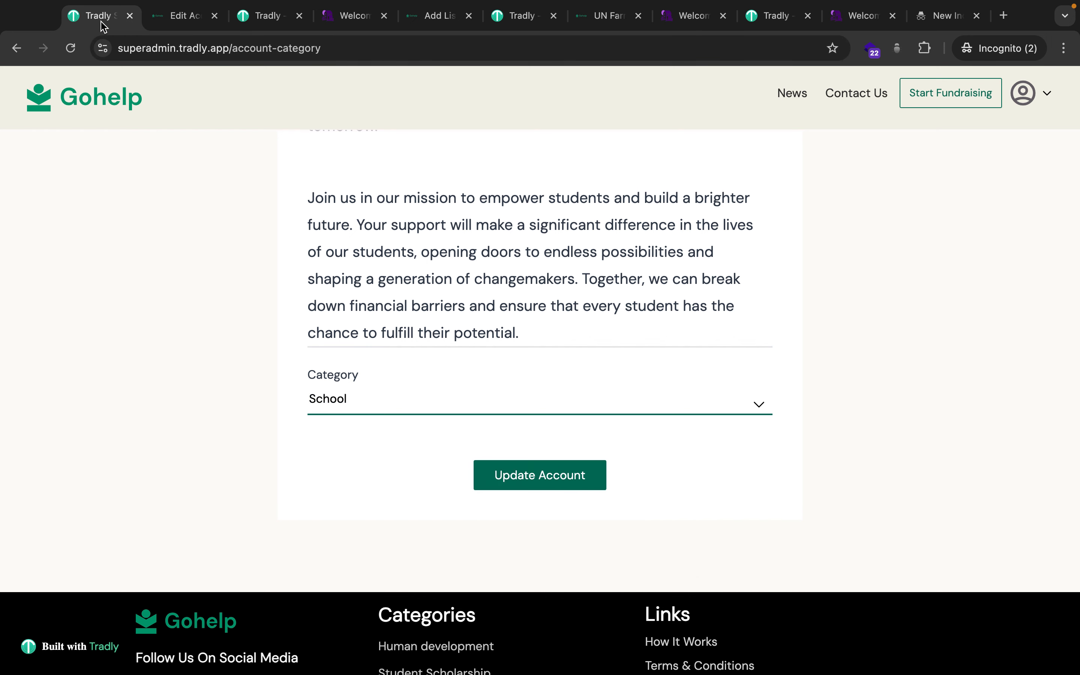
Start a new account attribute and replace the draft 'Your School' name with 'School Type'.
mouse_move(142, 196)
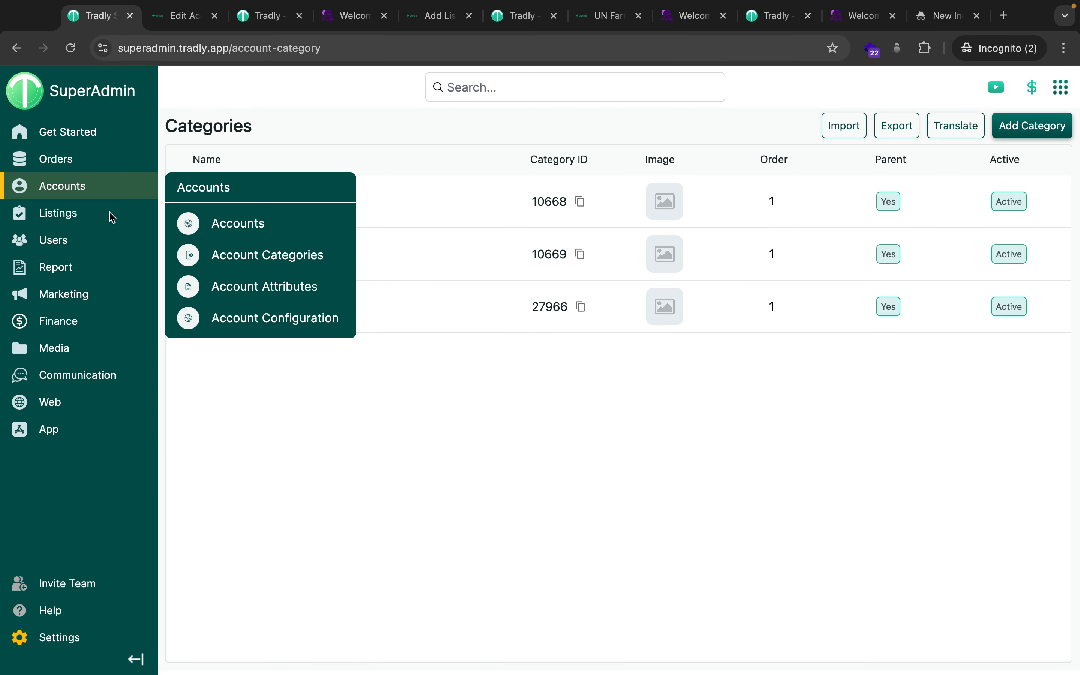
click(229, 291)
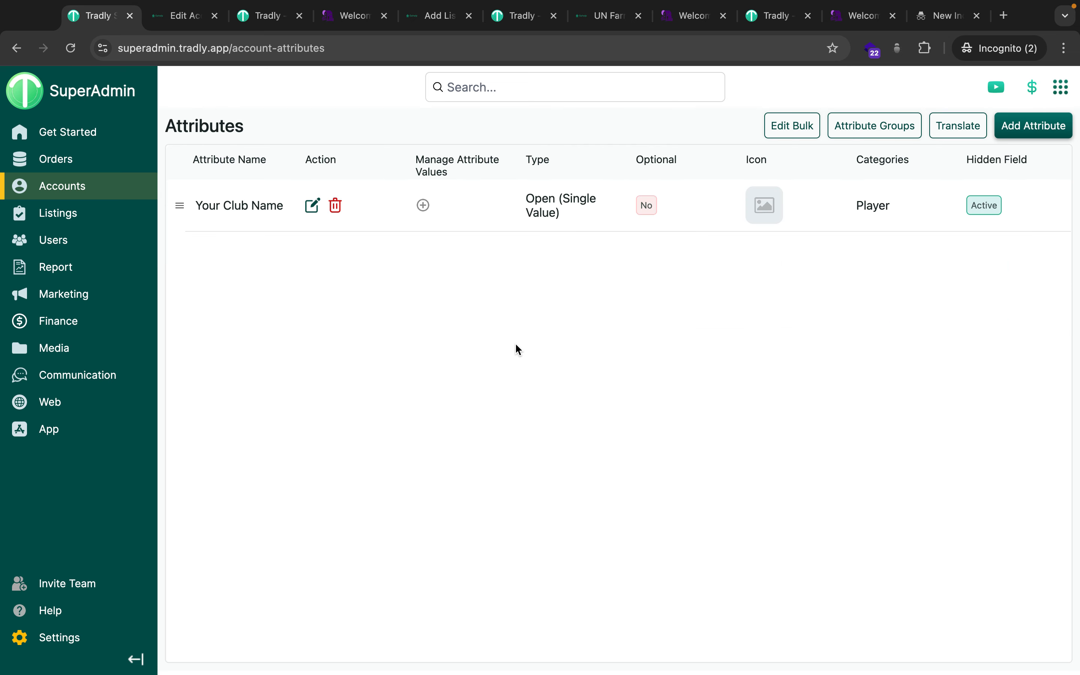
click(1036, 130)
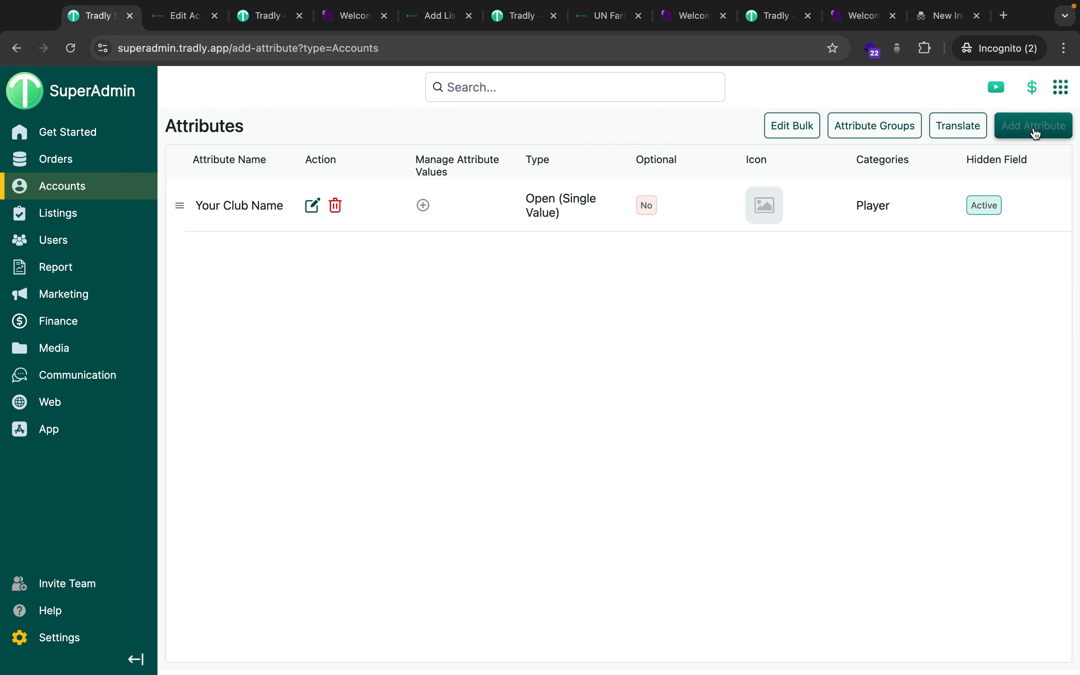
click(375, 188)
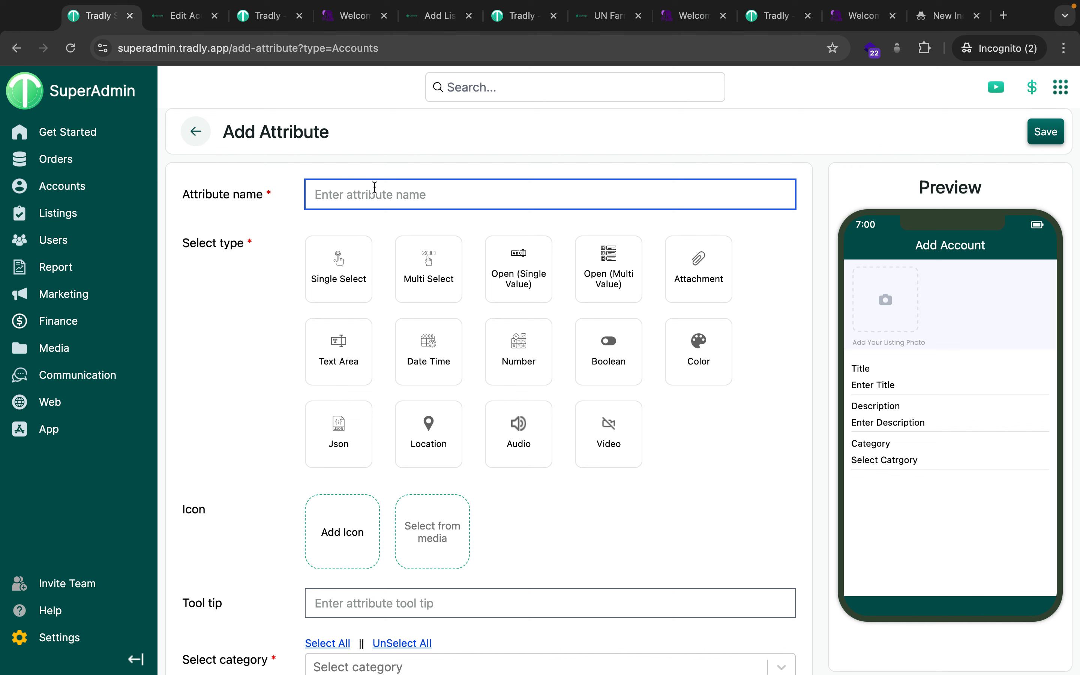
text(Your School)
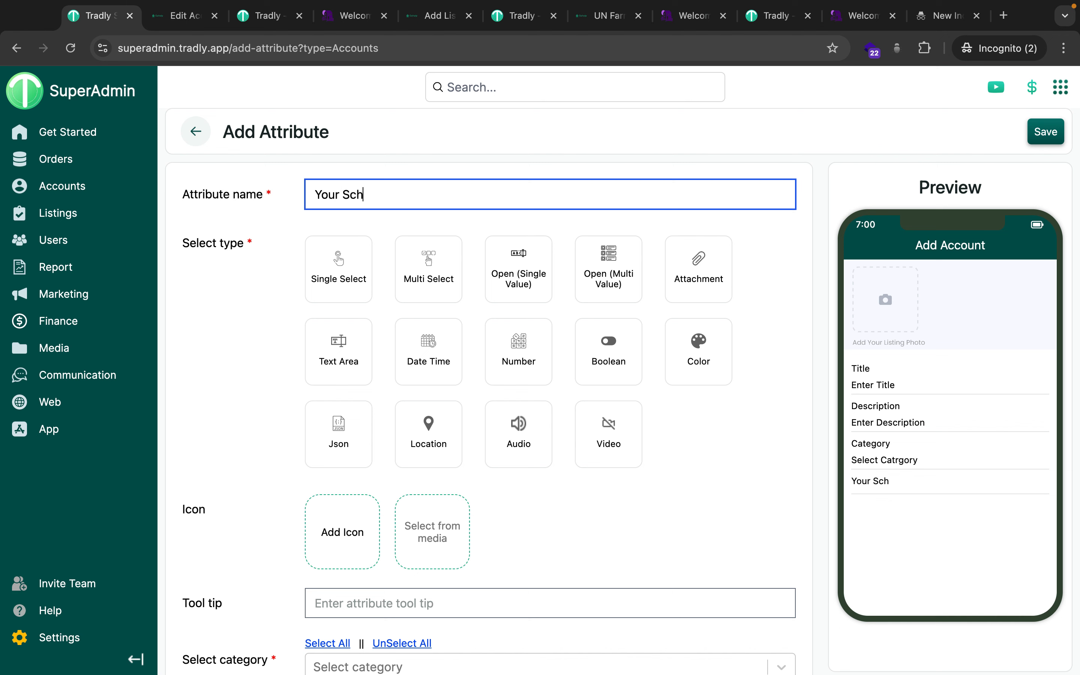
key(super+a)
text(Schook Type)
scroll(467, 328, down, 5)
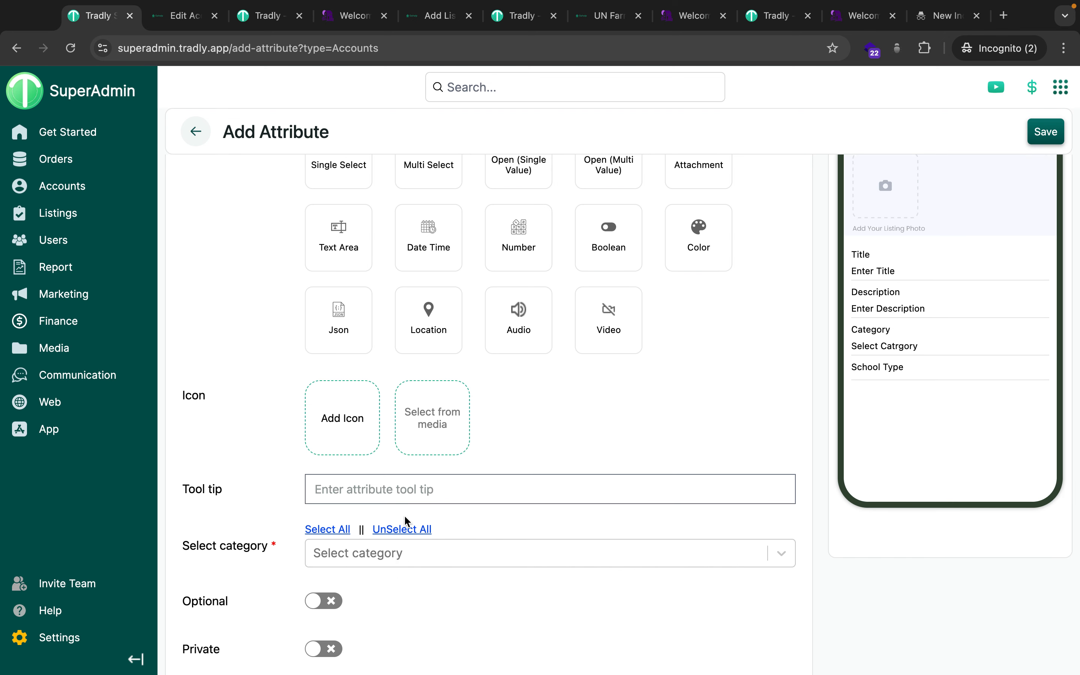
scroll(514, 391, up, 5)
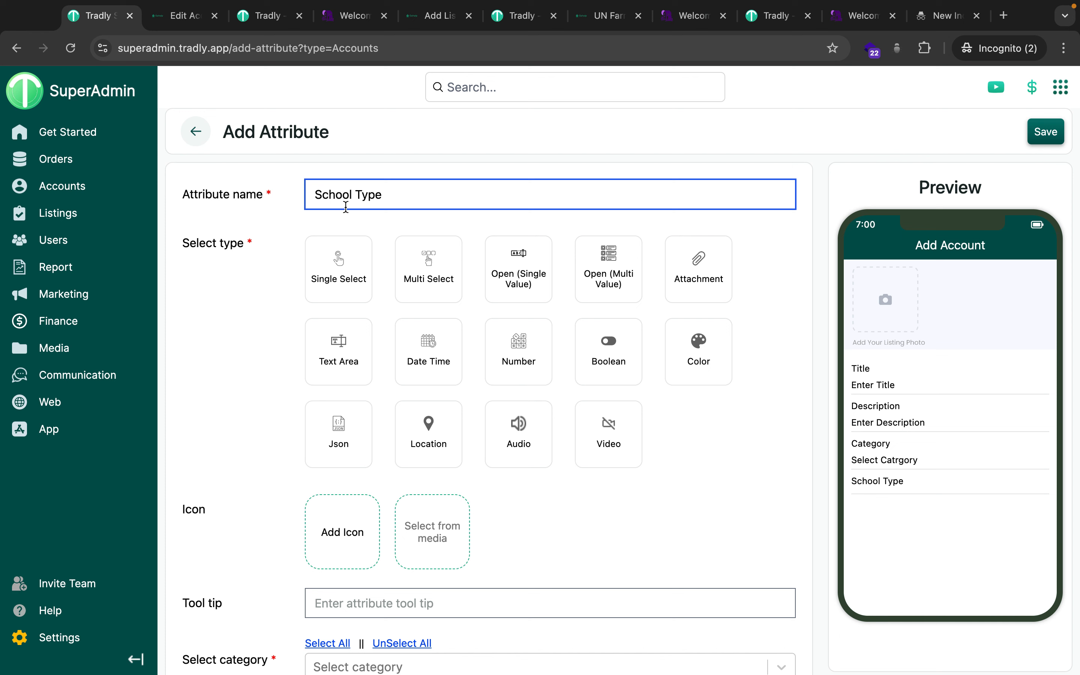
Make the School Type attribute a Single Select field.
click(343, 287)
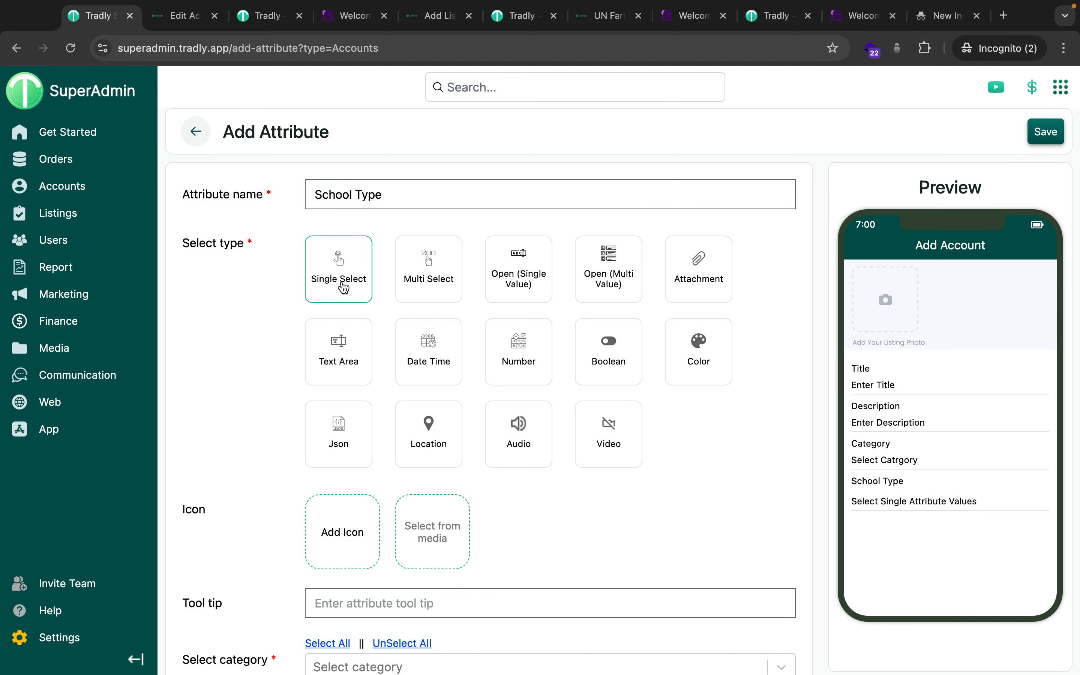
scroll(446, 295, down, 3)
scroll(423, 290, up, 3)
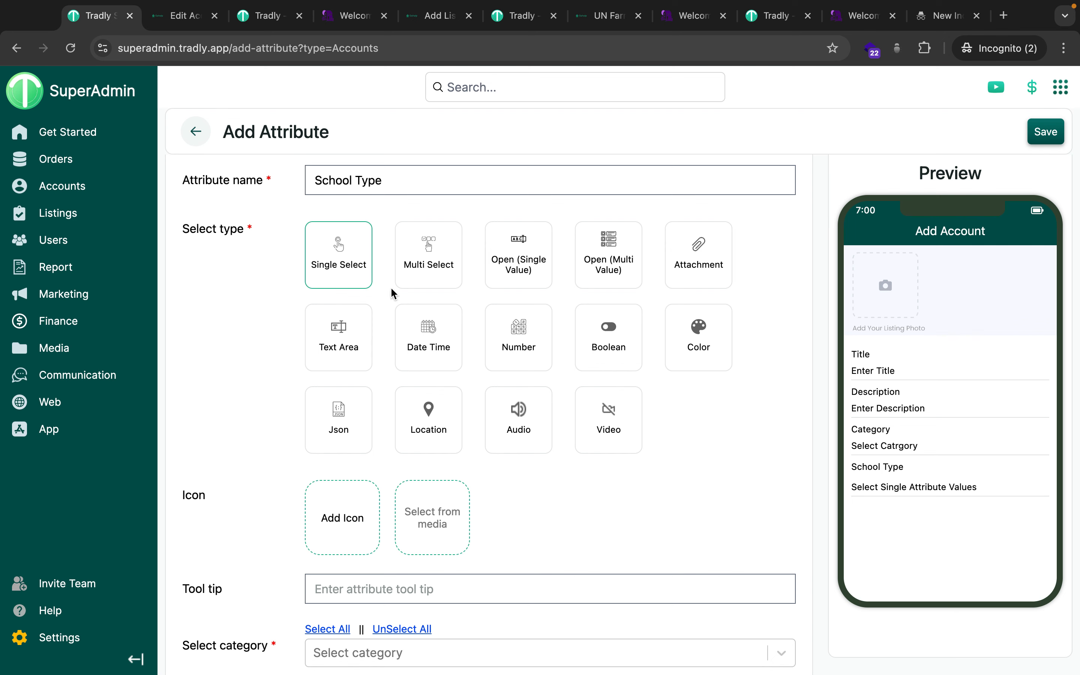
scroll(556, 512, up, 1)
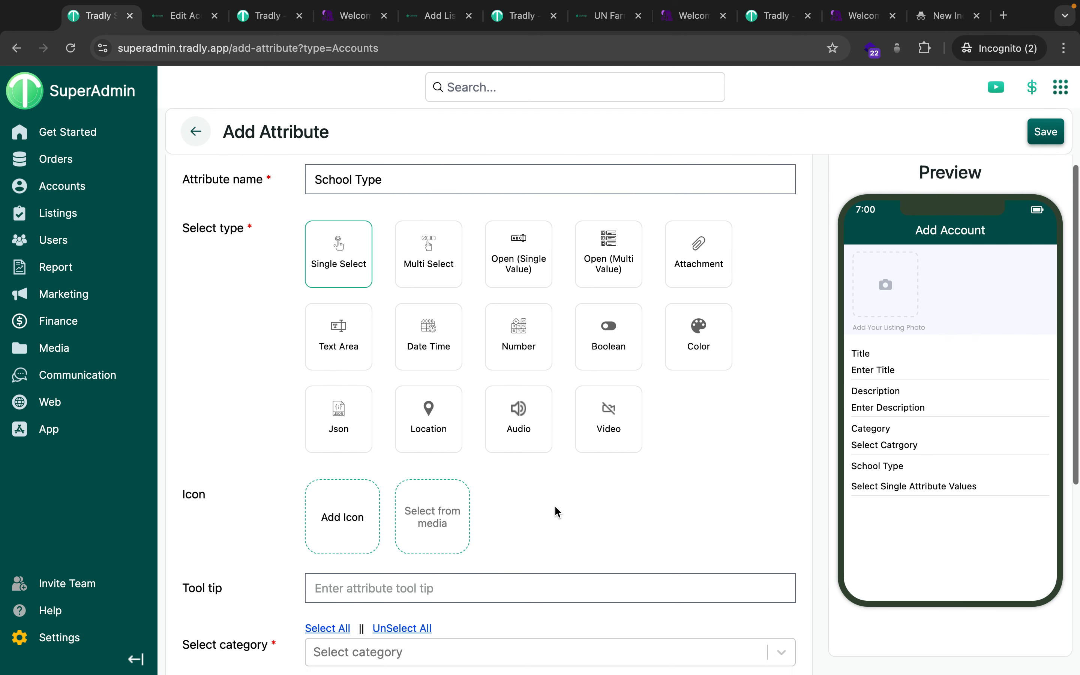
scroll(556, 508, down, 4)
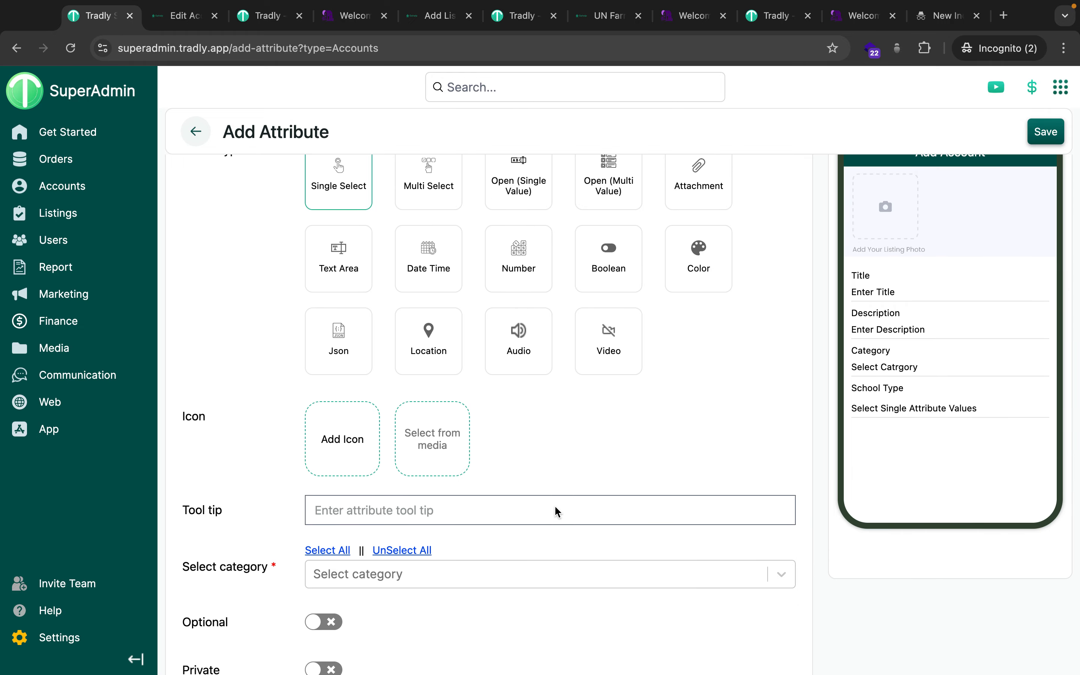
scroll(556, 508, down, 1)
scroll(556, 508, up, 3)
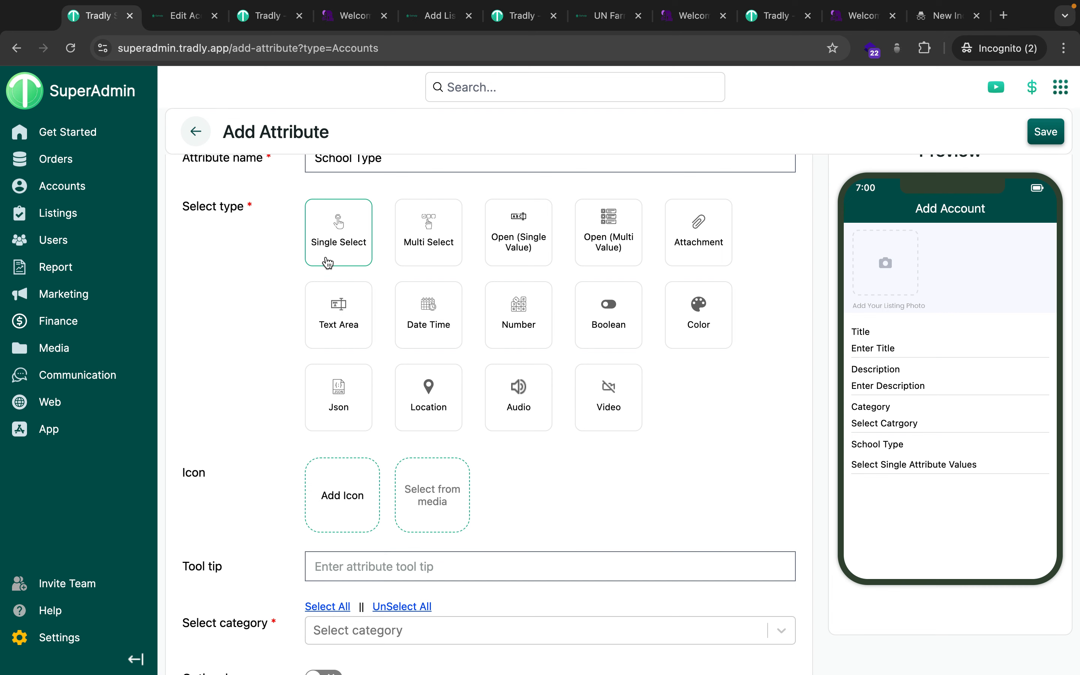
scroll(672, 614, down, 1)
scroll(672, 614, up, 1)
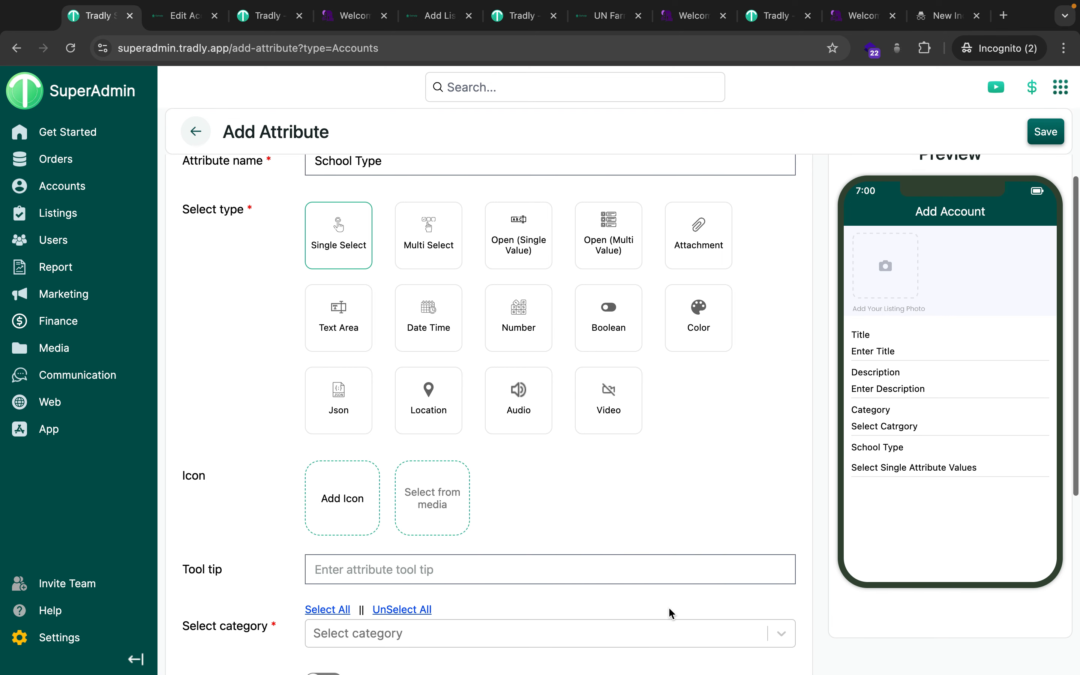
Enter the tool tip 'Select your school registration type'.
click(366, 570)
text(Select your slect)
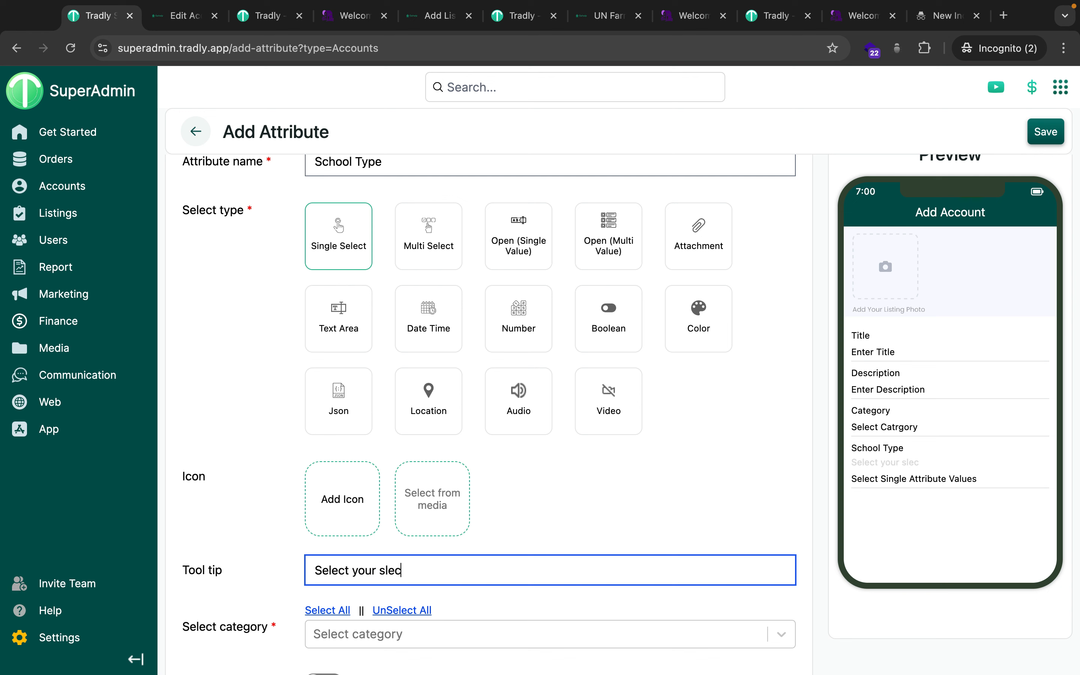
key(BackSpace)
key(BackSpace)
key(BackSpace)
text(hoo)
key(BackSpace)
key(BackSpace)
key(BackSpace)
text(chool registrati)
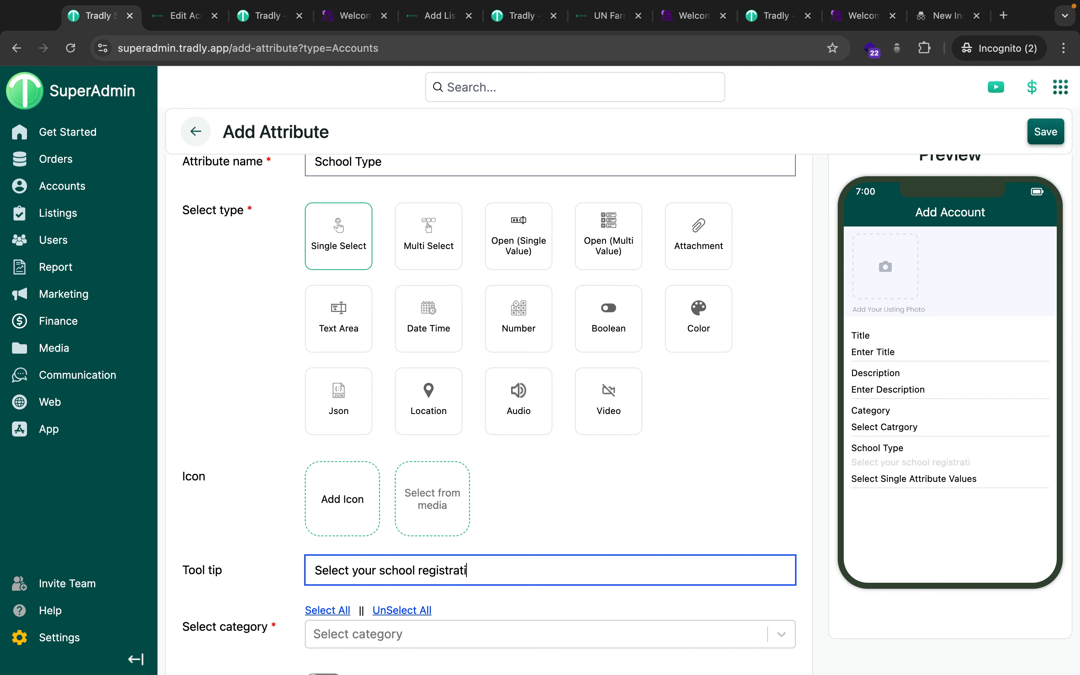
text(on type)
Assign the attribute to the School category, turn Optional on, and save it.
scroll(434, 646, down, 2)
click(356, 598)
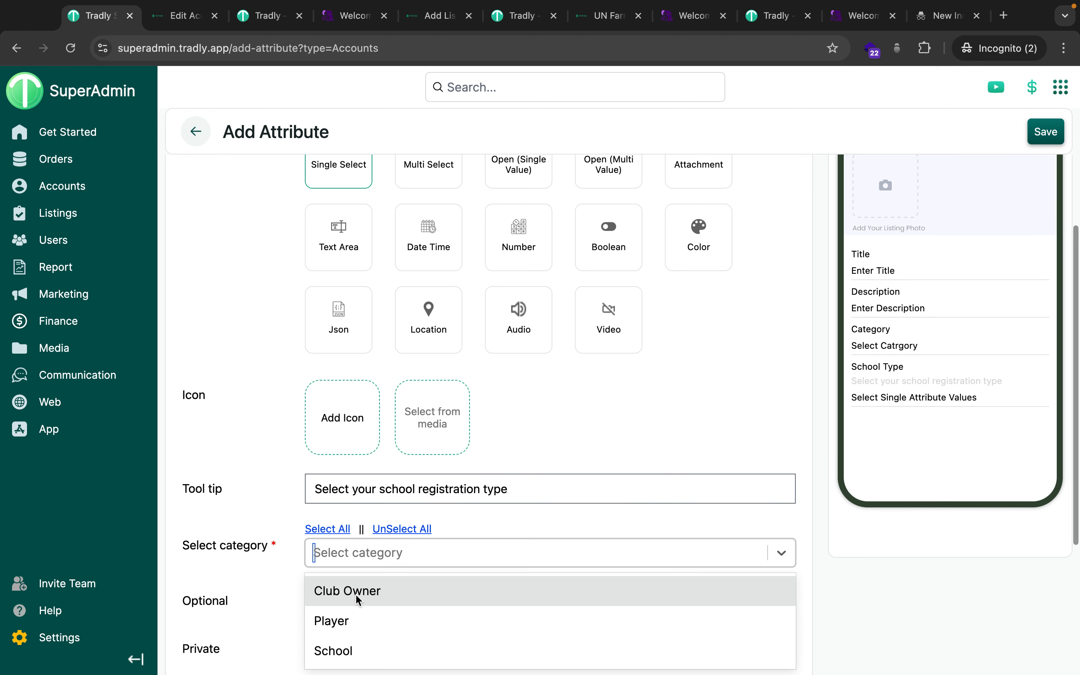
click(352, 647)
scroll(429, 621, down, 2)
scroll(436, 617, down, 2)
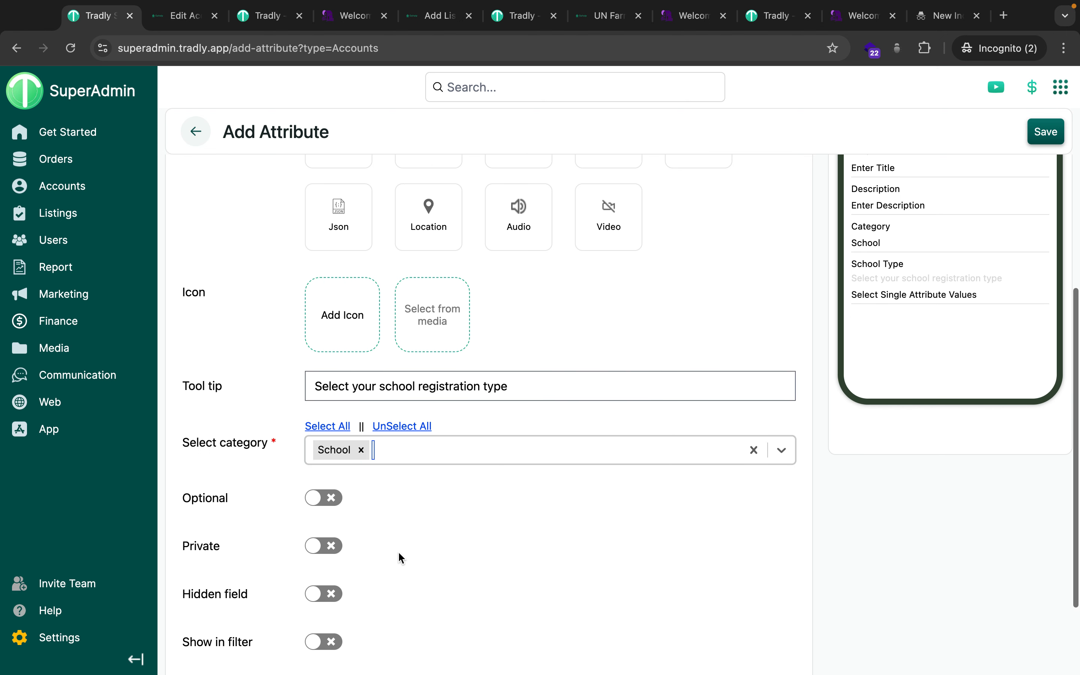
scroll(415, 535, down, 1)
scroll(416, 535, down, 2)
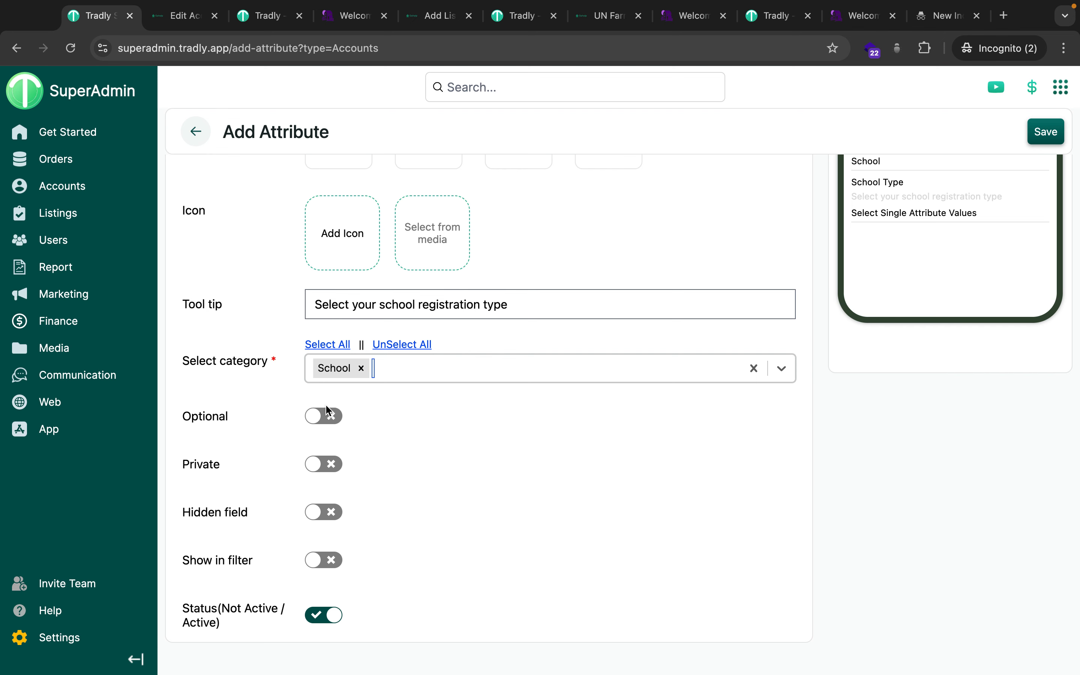
click(326, 415)
scroll(425, 487, down, 1)
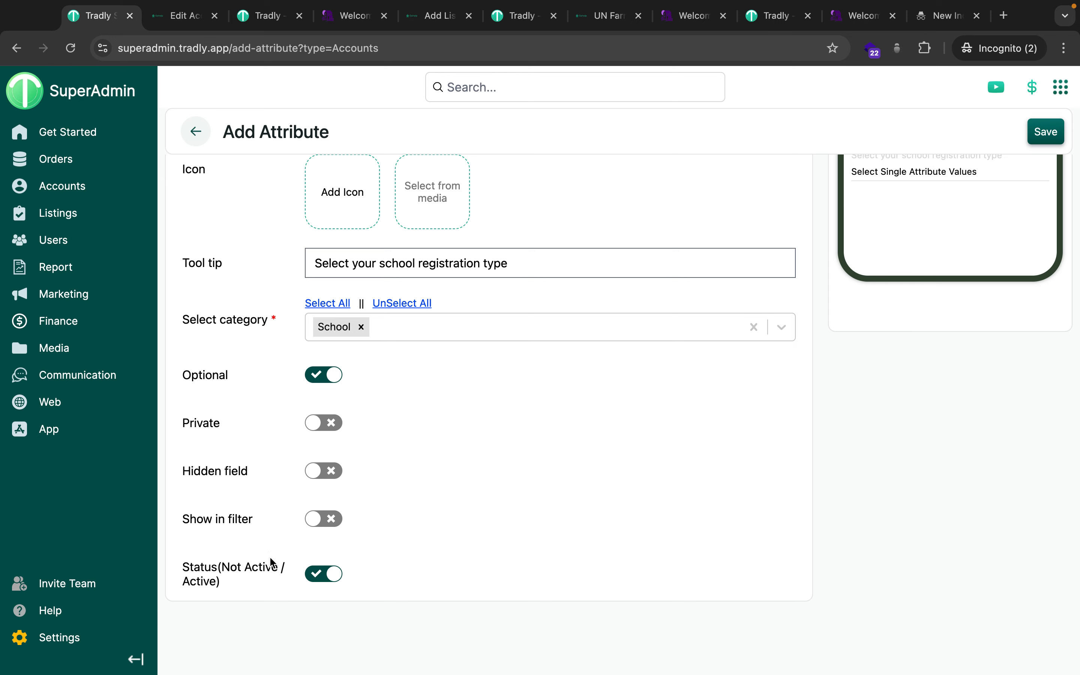
scroll(438, 538, up, 8)
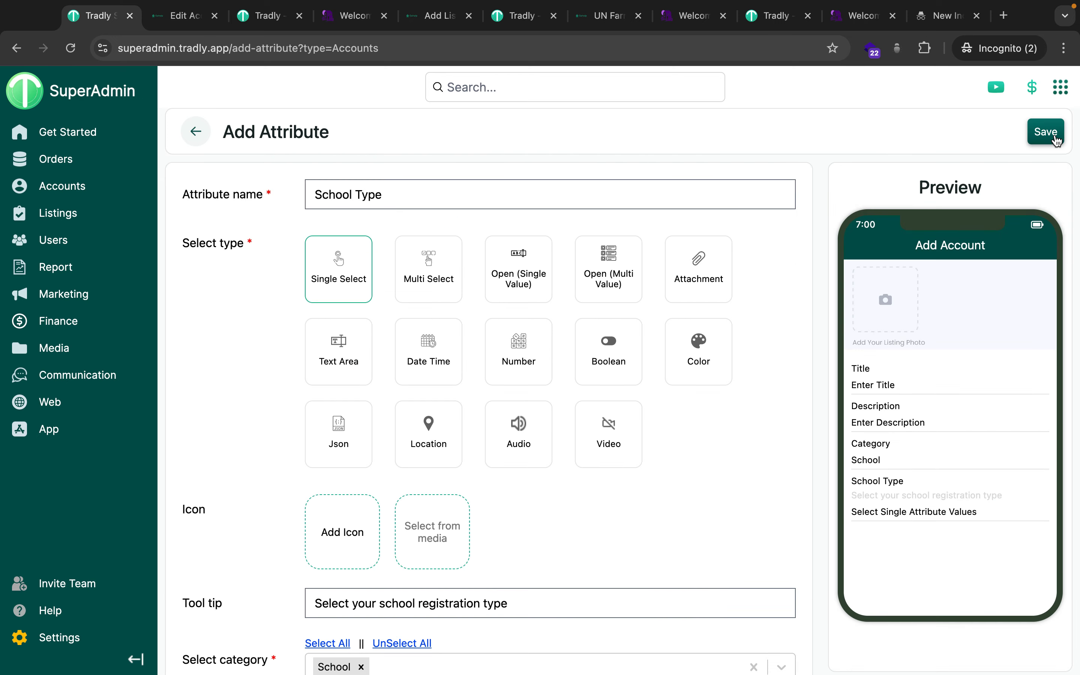
click(1055, 138)
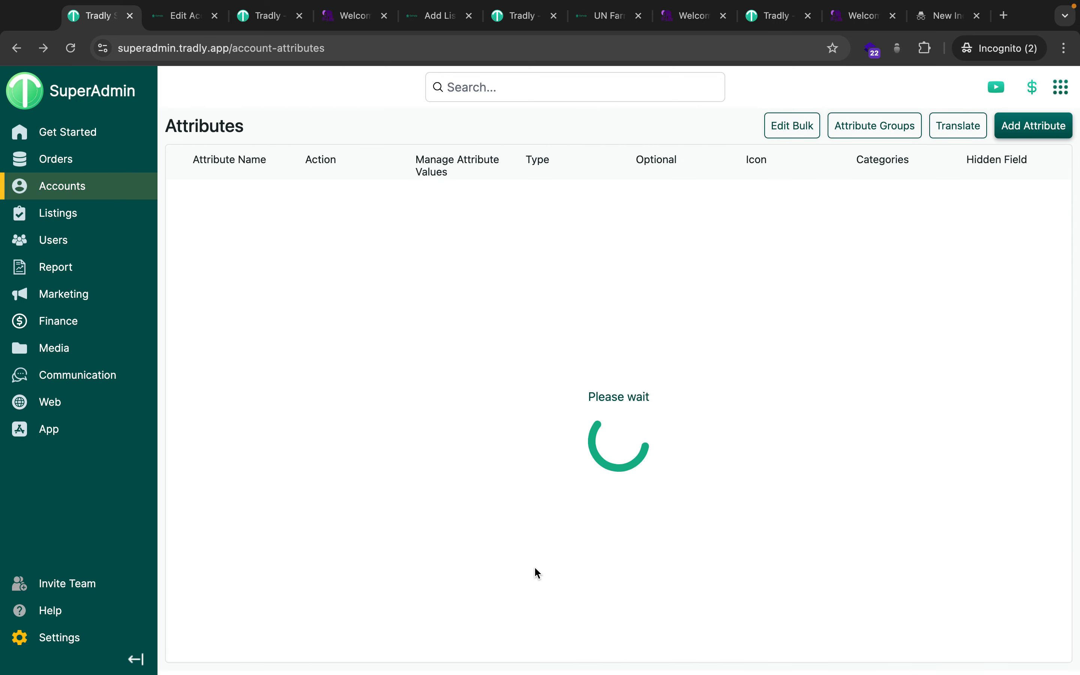
On the Gohelp account edit page, try Club Owner, reload, and set the category to School.
click(179, 19)
click(432, 405)
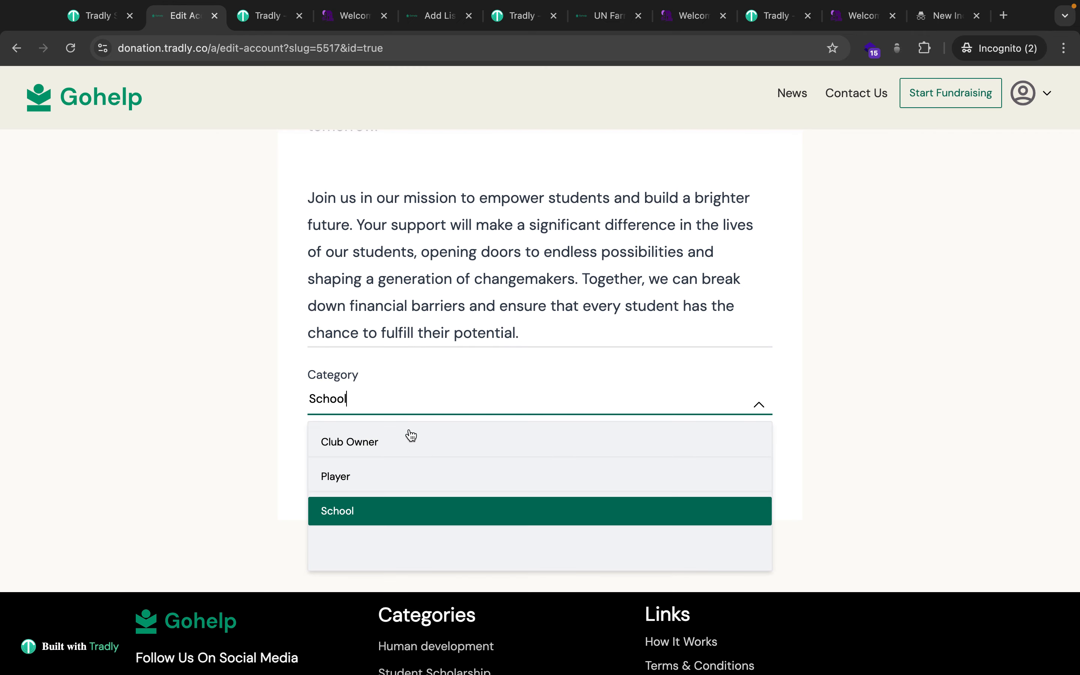
click(388, 449)
click(415, 399)
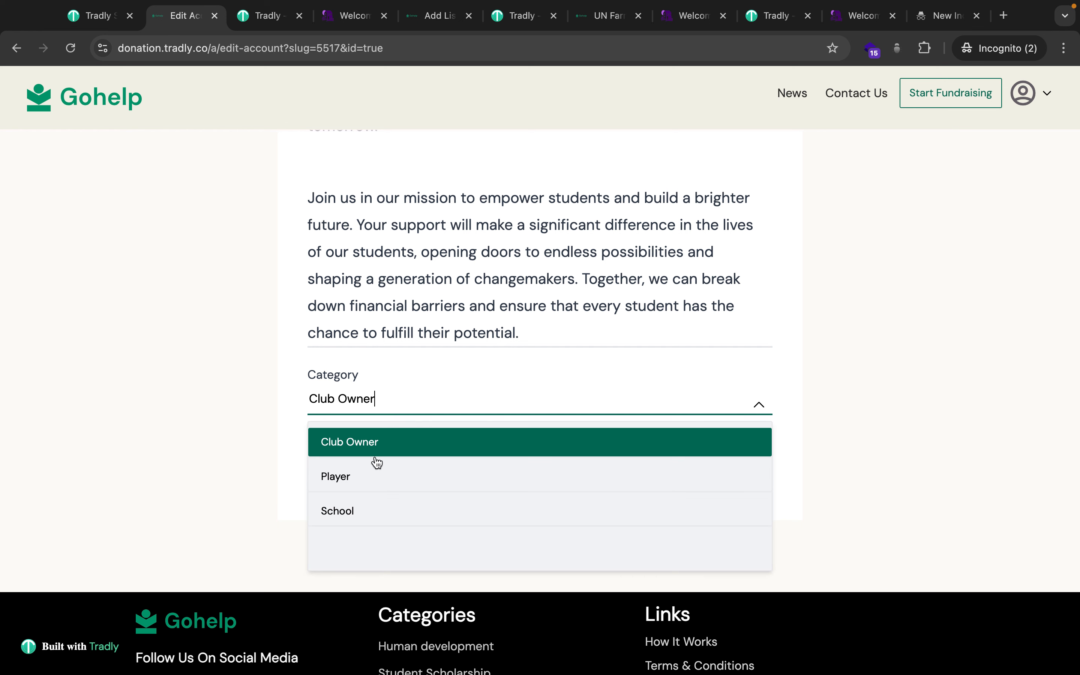
click(355, 507)
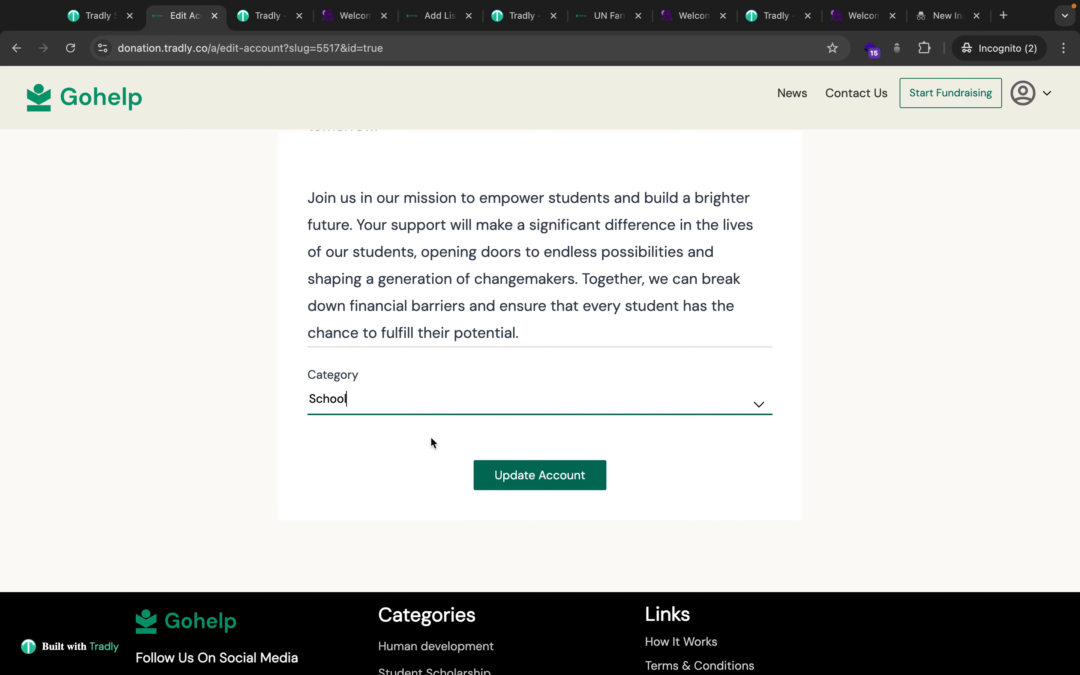
scroll(413, 448, up, 1)
key(super+r)
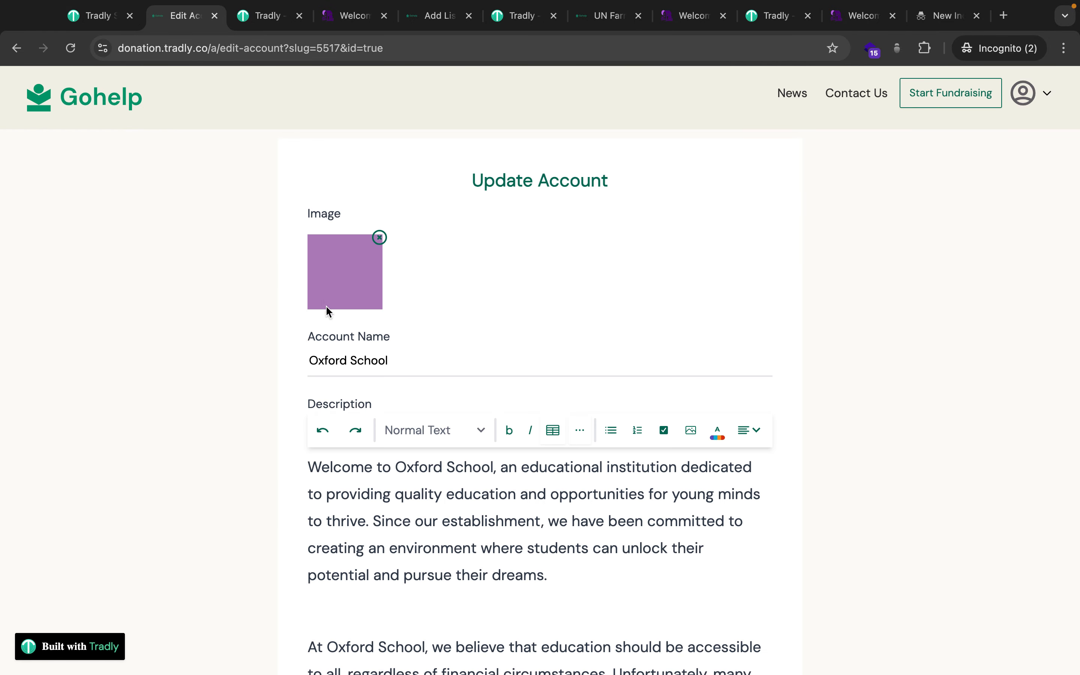
scroll(328, 308, down, 5)
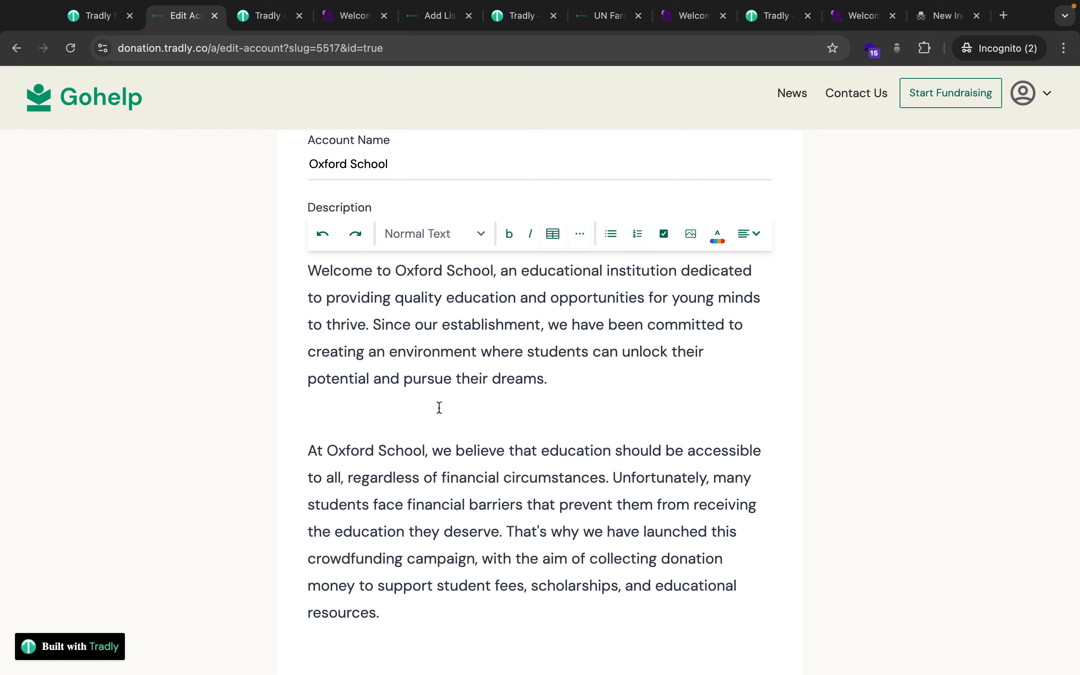
scroll(436, 405, down, 12)
scroll(411, 491, down, 4)
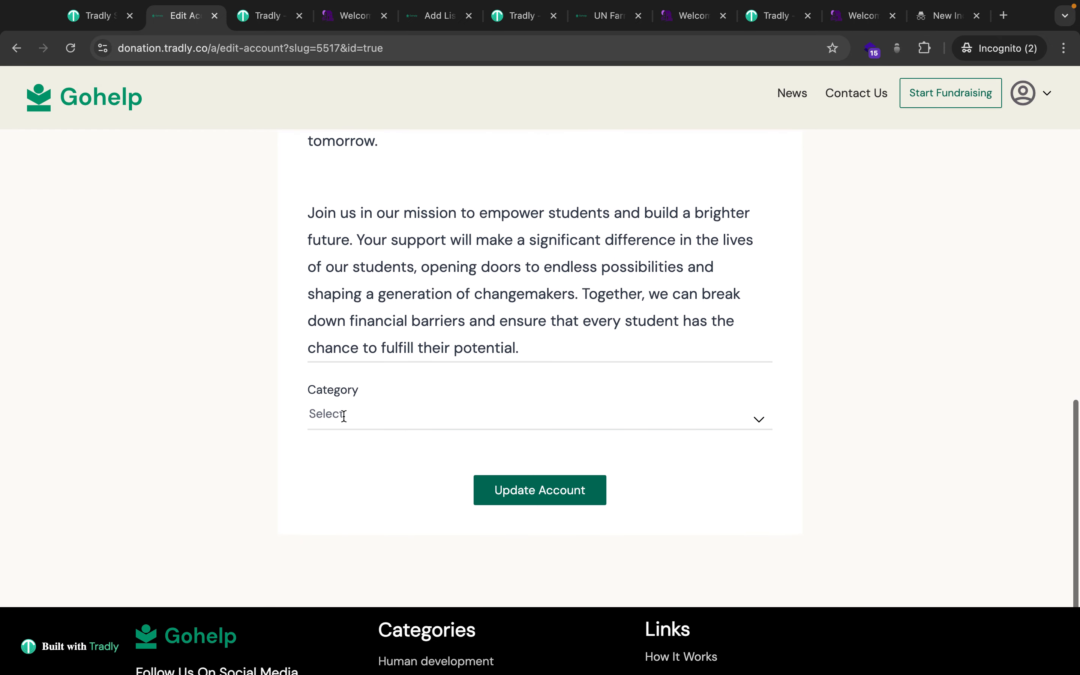
click(344, 415)
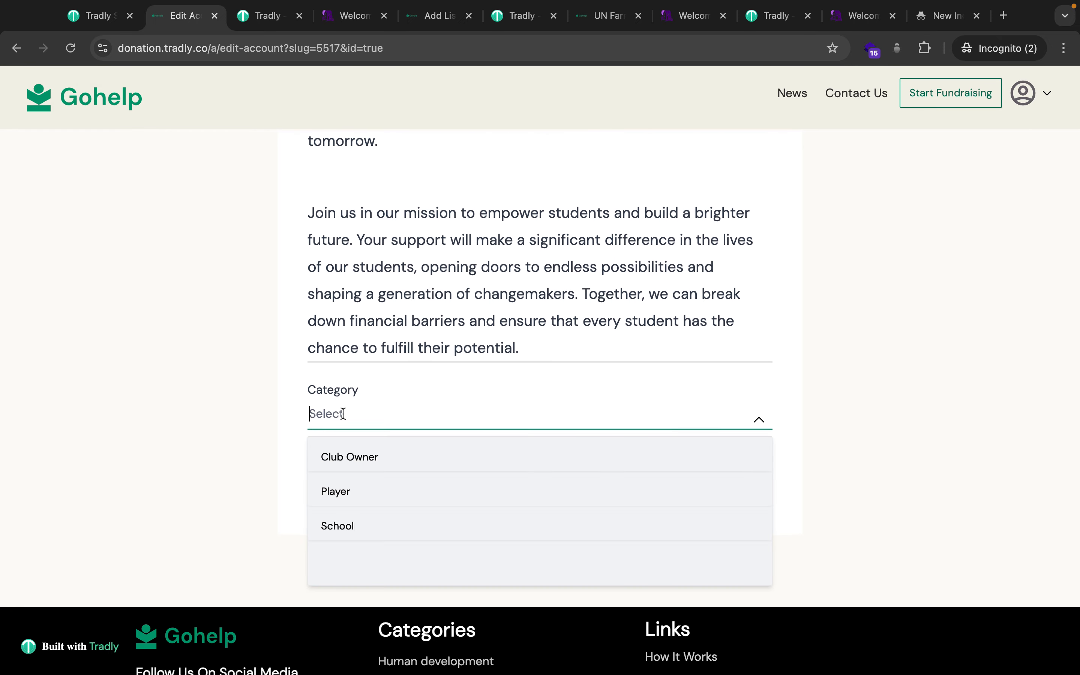
click(350, 535)
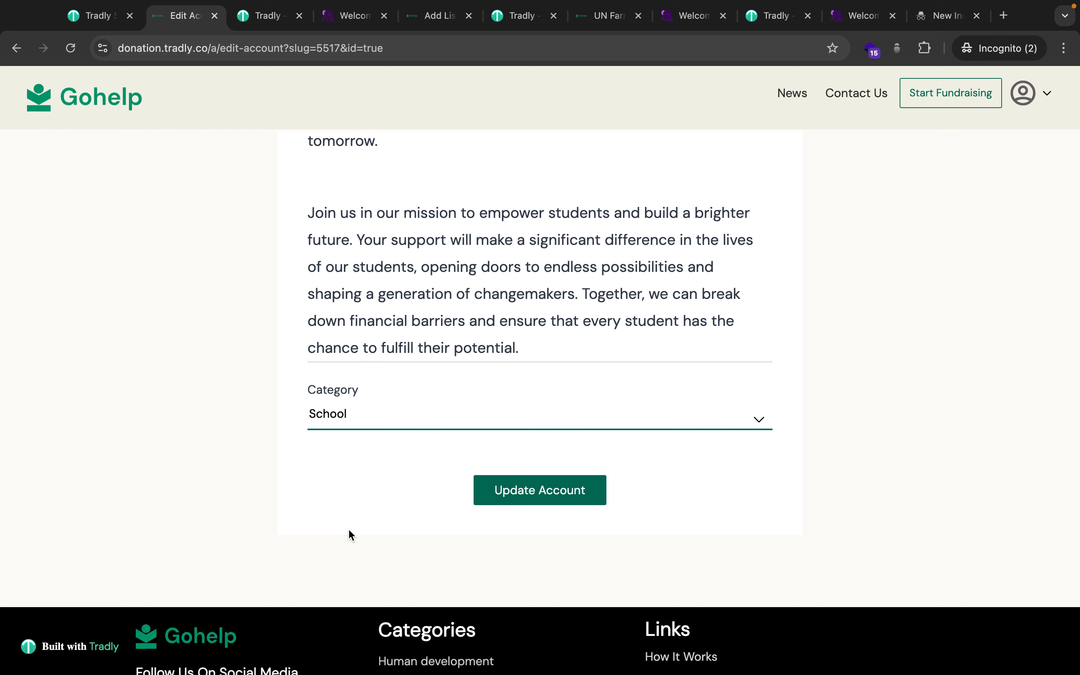
scroll(362, 481, up, 1)
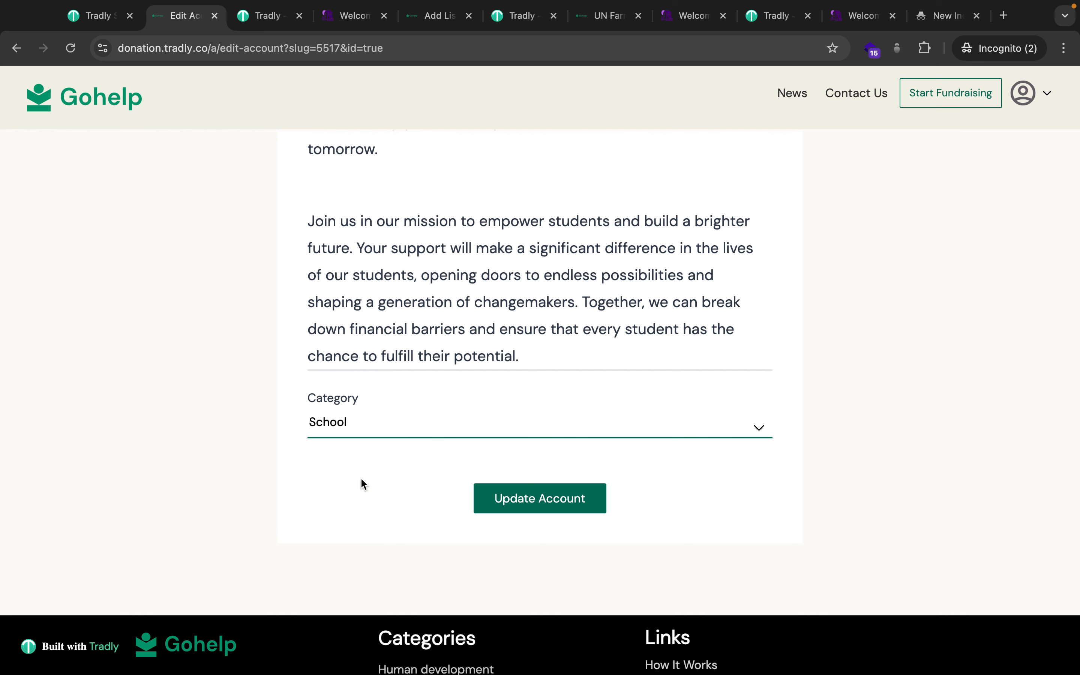
Change the account category to Player and open School Type's Add Attribute Values page in SuperAdmin.
click(97, 17)
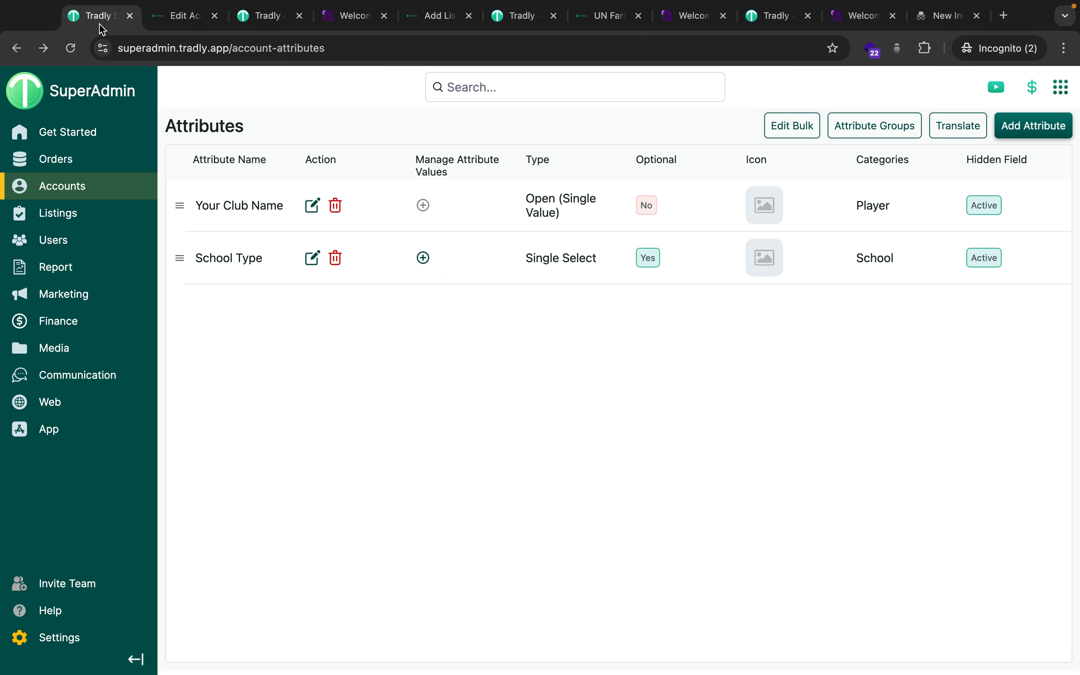
scroll(712, 301, right, 3)
scroll(713, 302, left, 3)
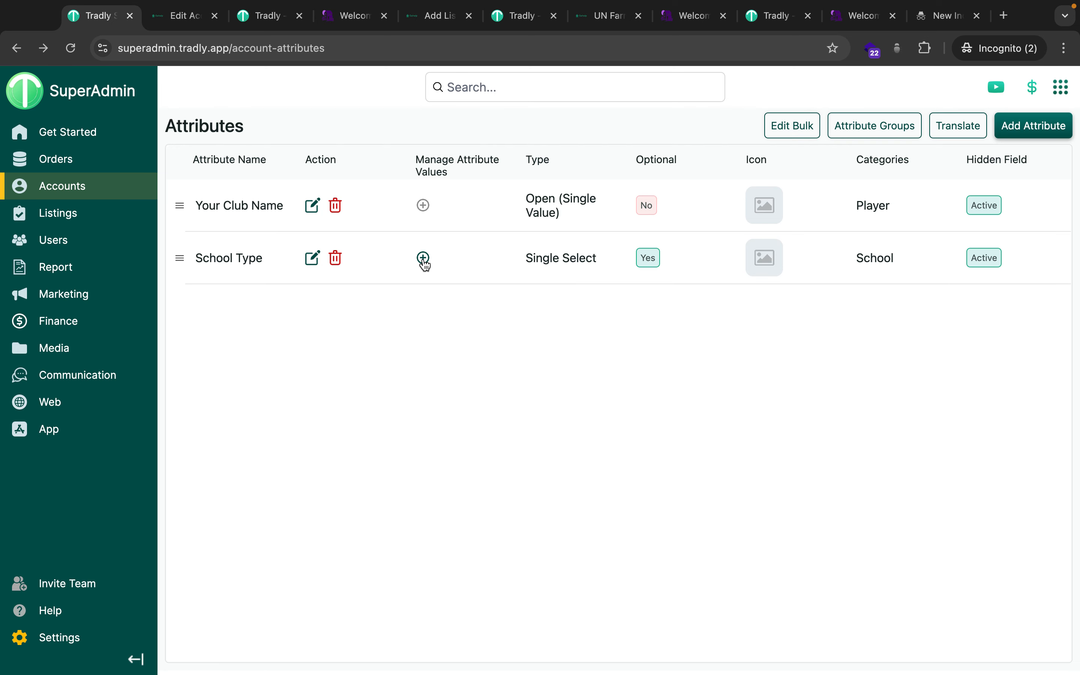
click(176, 20)
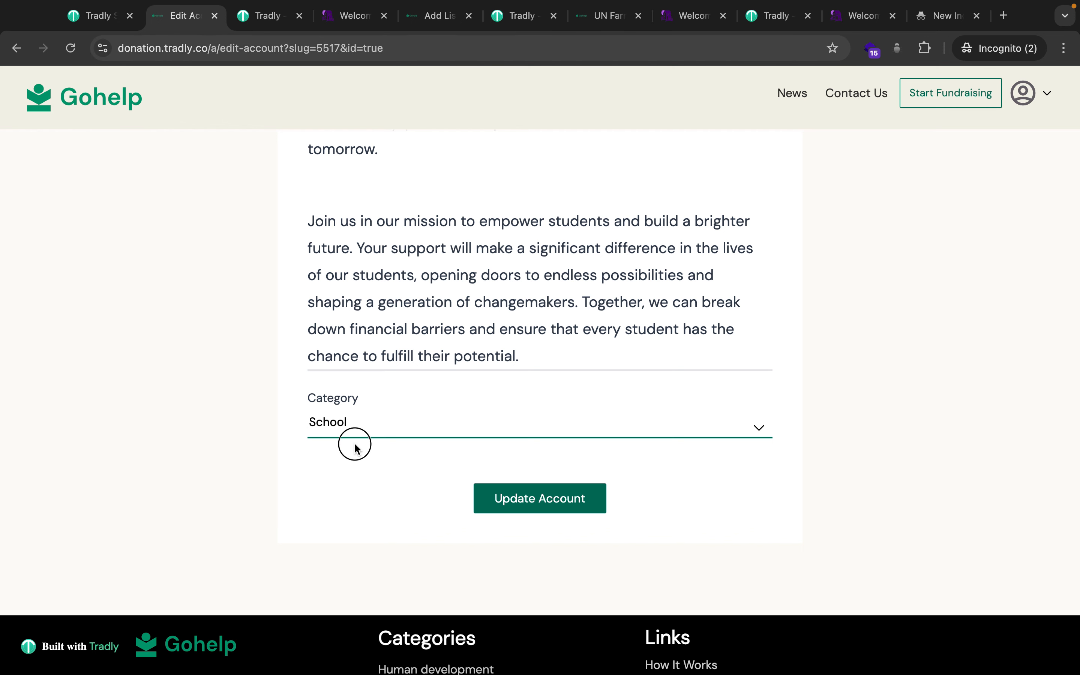
click(355, 425)
click(355, 495)
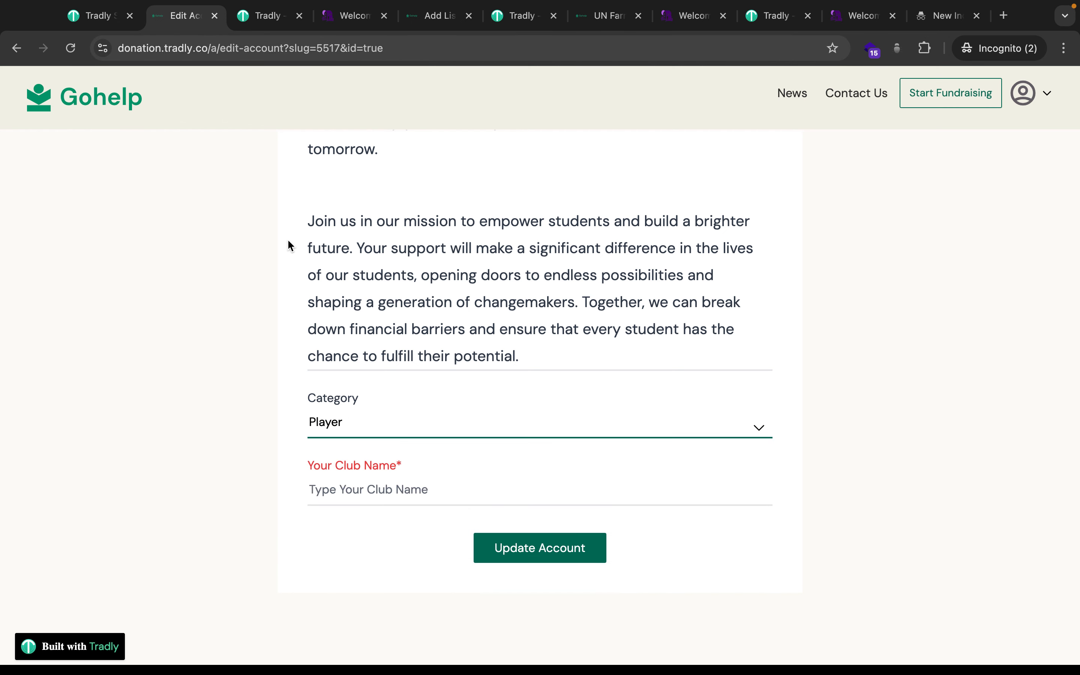
click(100, 16)
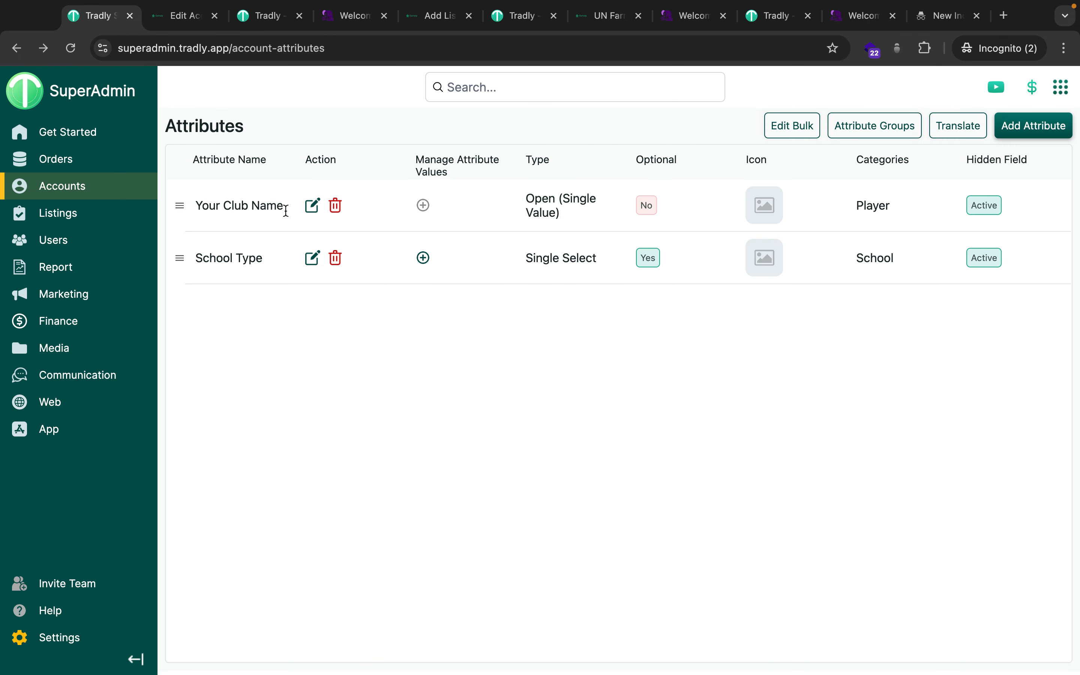
click(424, 259)
Enter NGO, Private and Public-Government as School Type values and save them.
click(393, 205)
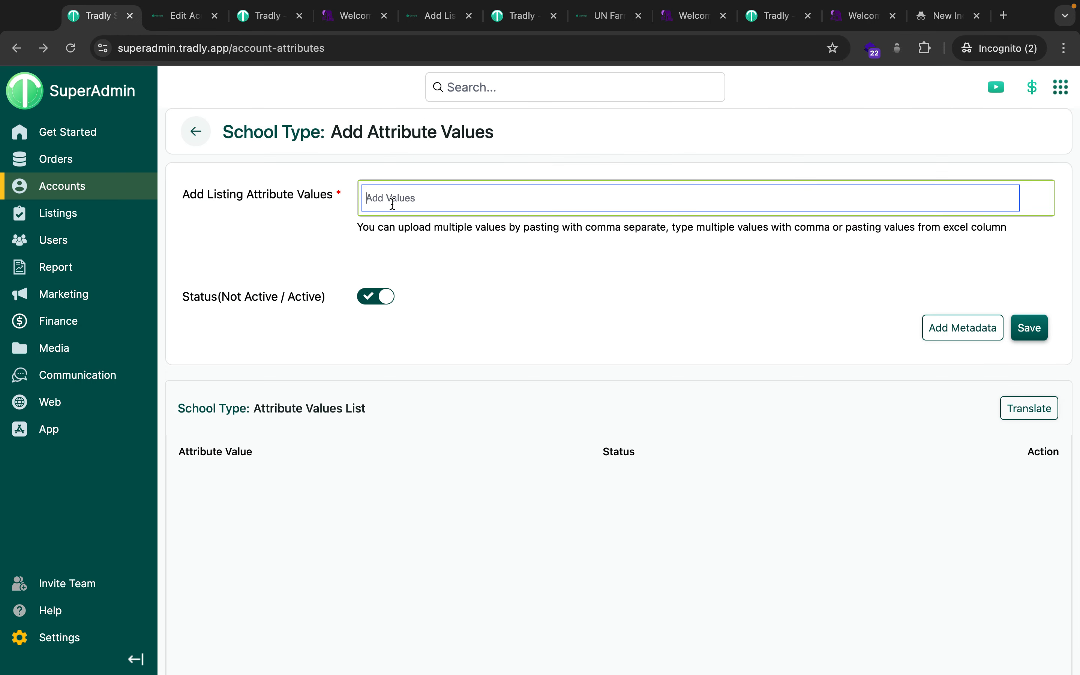
text(NGO)
key(Return)
text(Prica)
key(BackSpace)
text(ate)
key(Return)
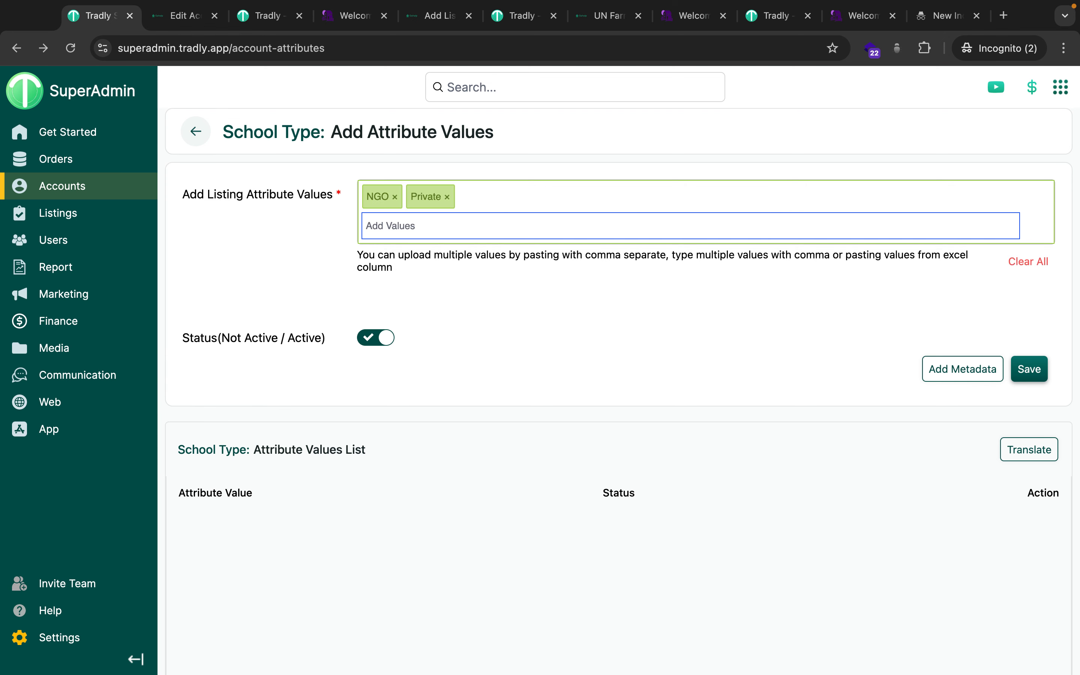
text(Public-Government)
key(Return)
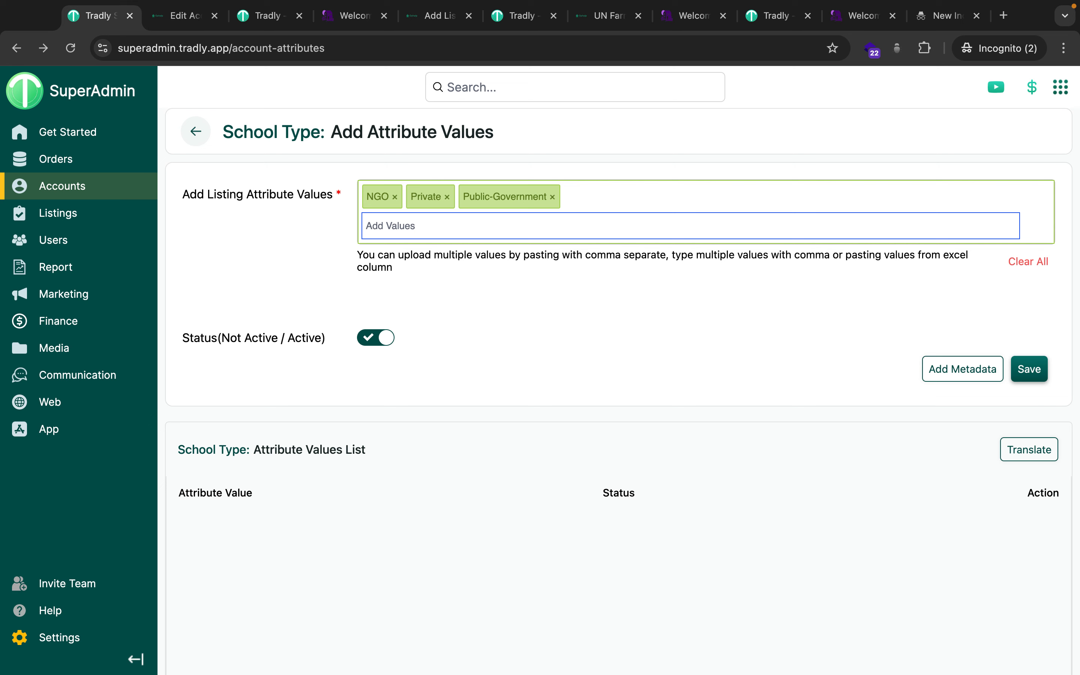
click(1023, 371)
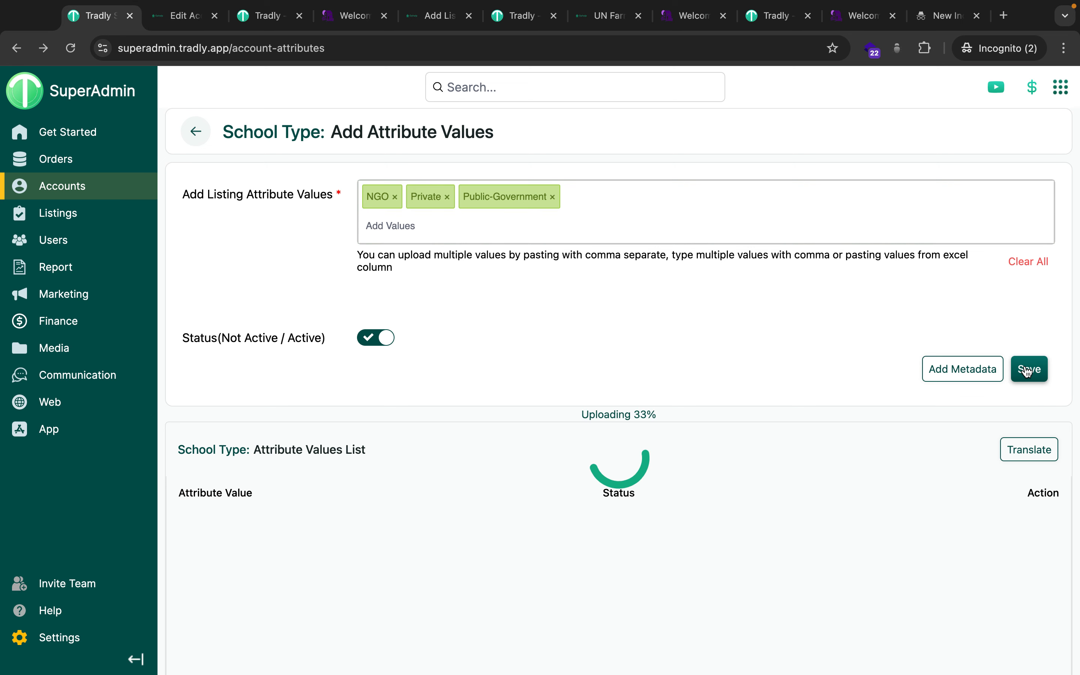
click(160, 17)
Set the Oxford School account to category School with School Type Private.
click(403, 419)
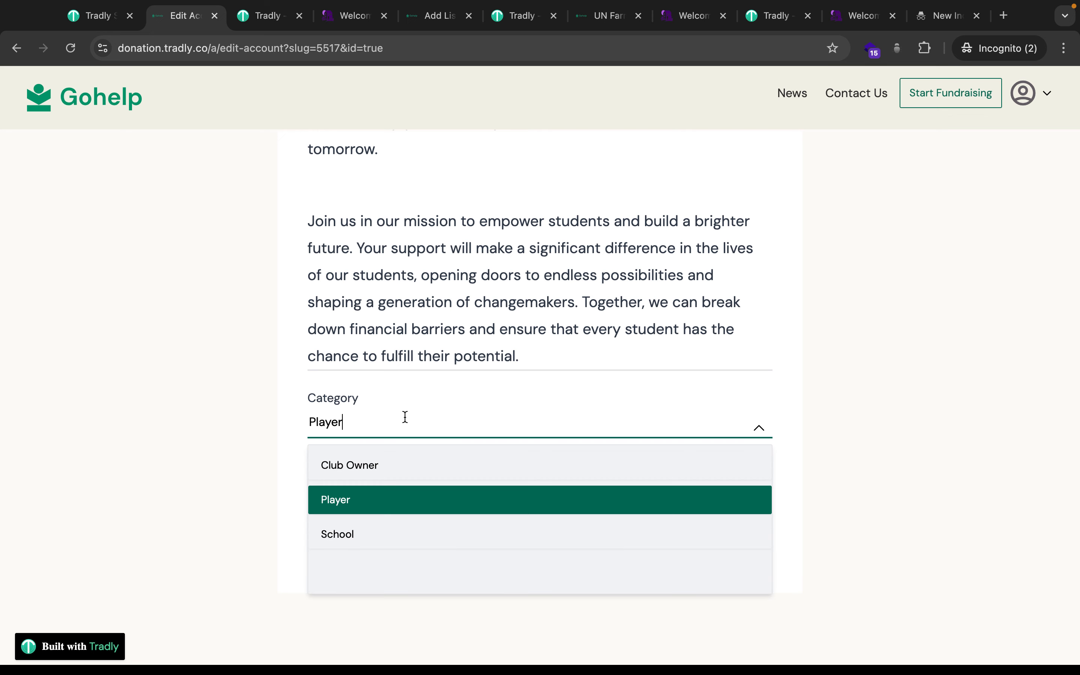
click(372, 532)
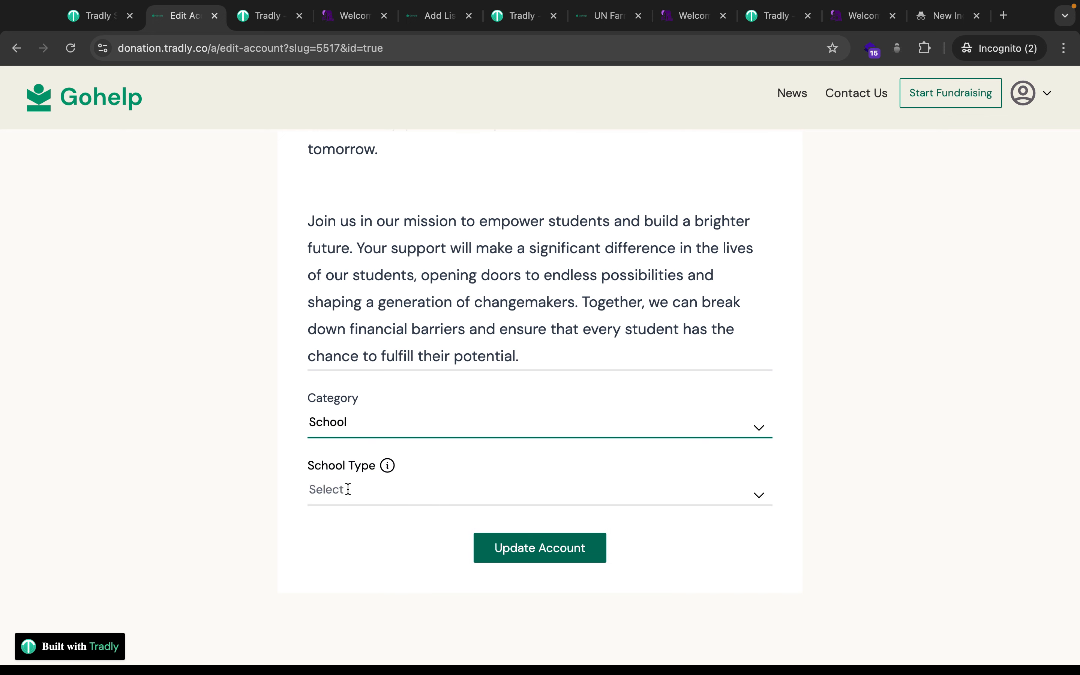
click(343, 495)
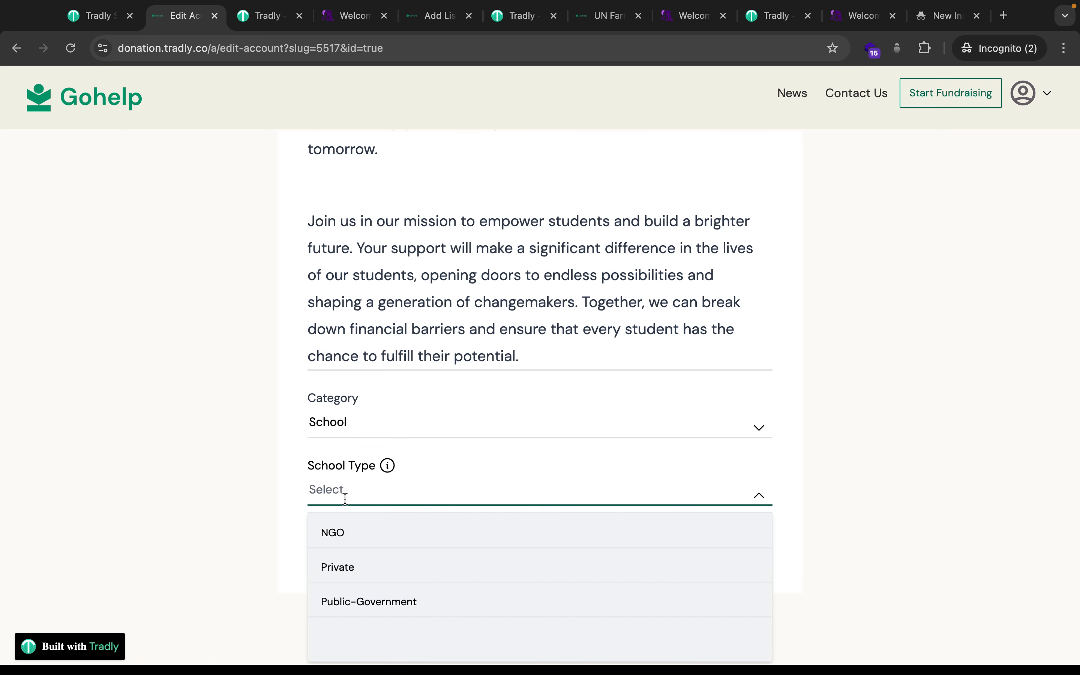
click(367, 567)
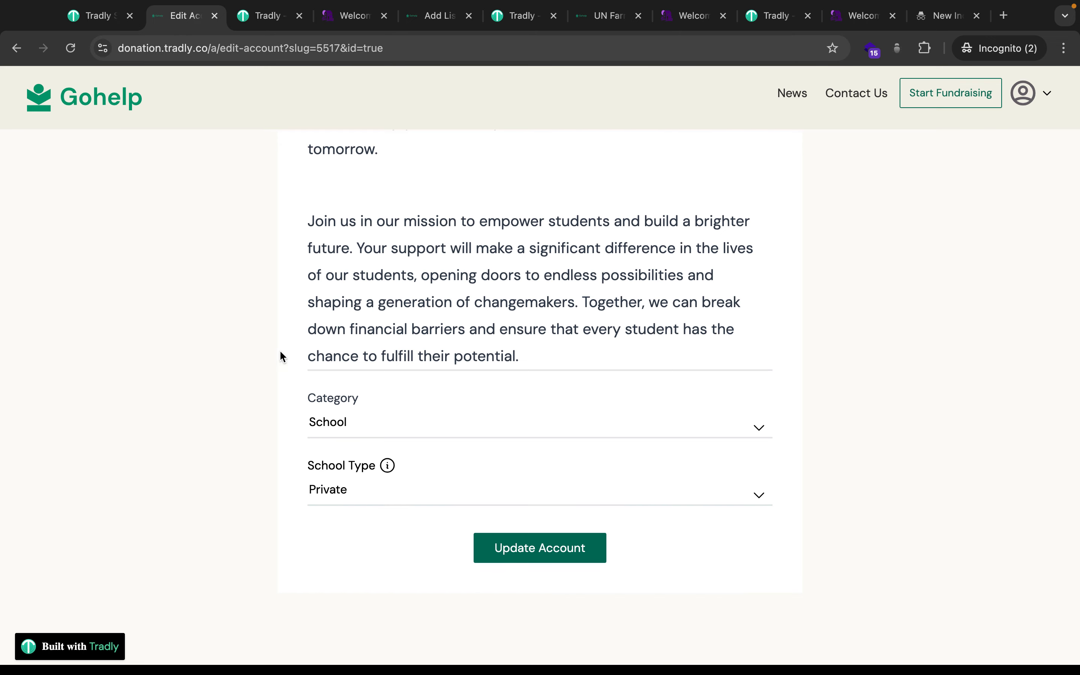
scroll(320, 382, up, 1)
scroll(319, 382, down, 2)
scroll(320, 383, down, 1)
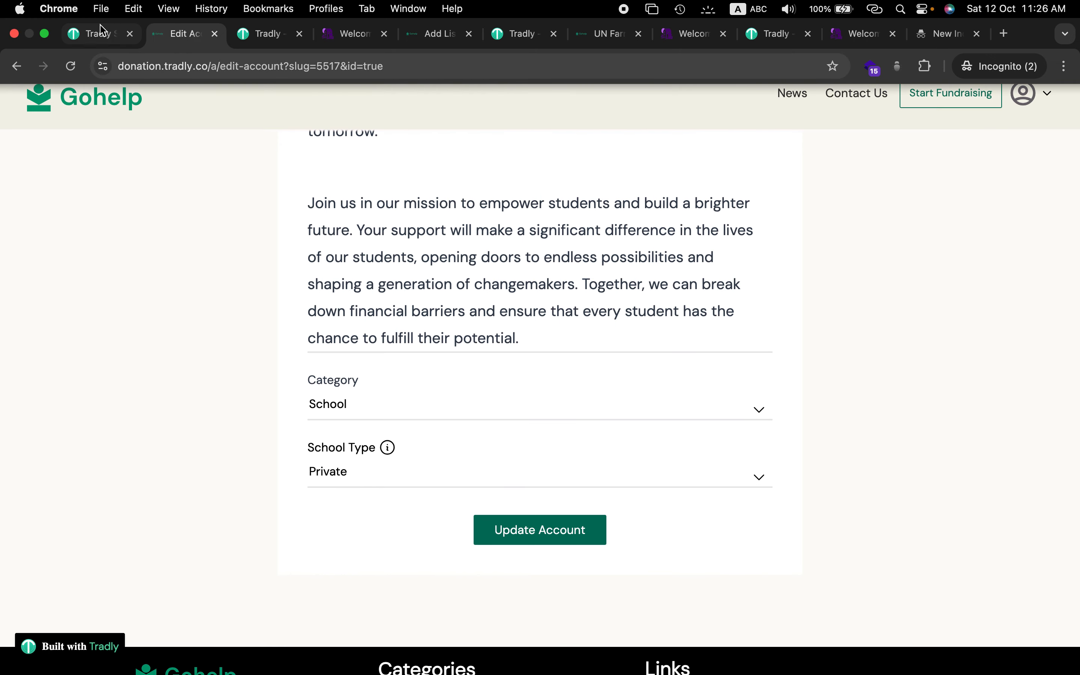
click(87, 35)
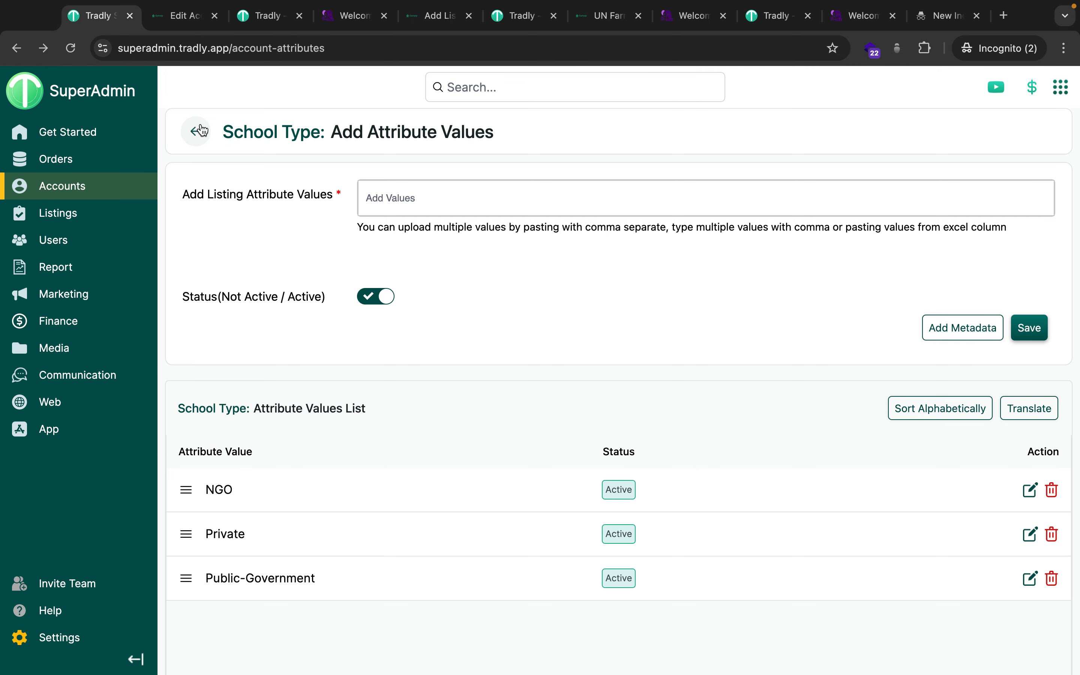
click(165, 16)
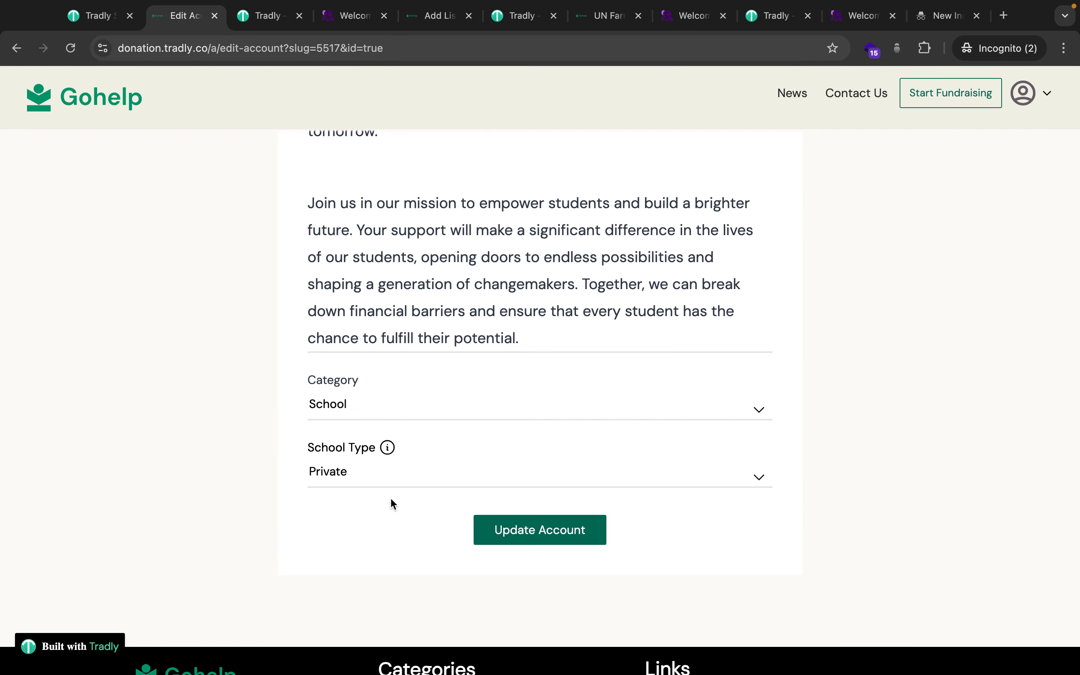
scroll(391, 504, up, 1)
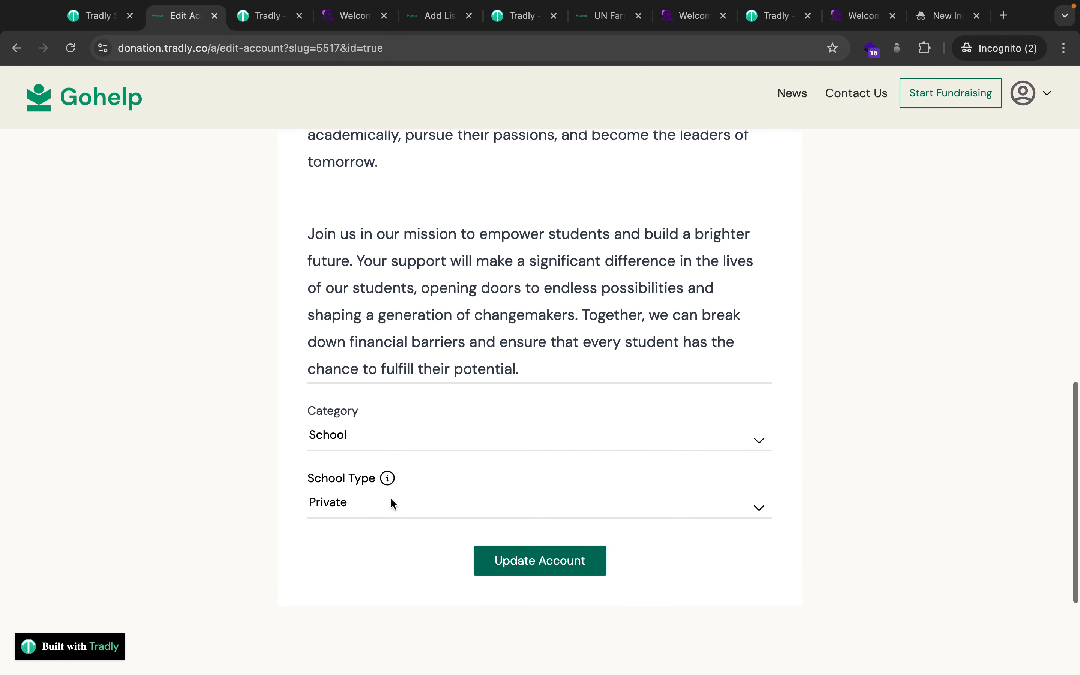
Save the account with Update Account, reopen it, and return to the SuperAdmin School Type page.
click(517, 566)
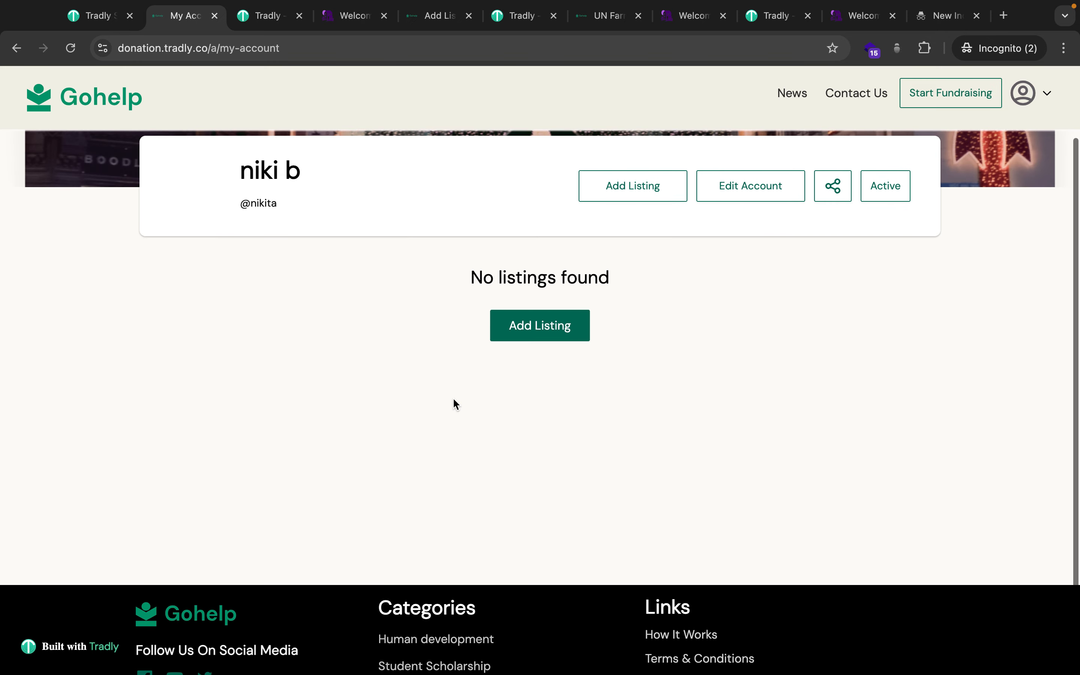
click(755, 284)
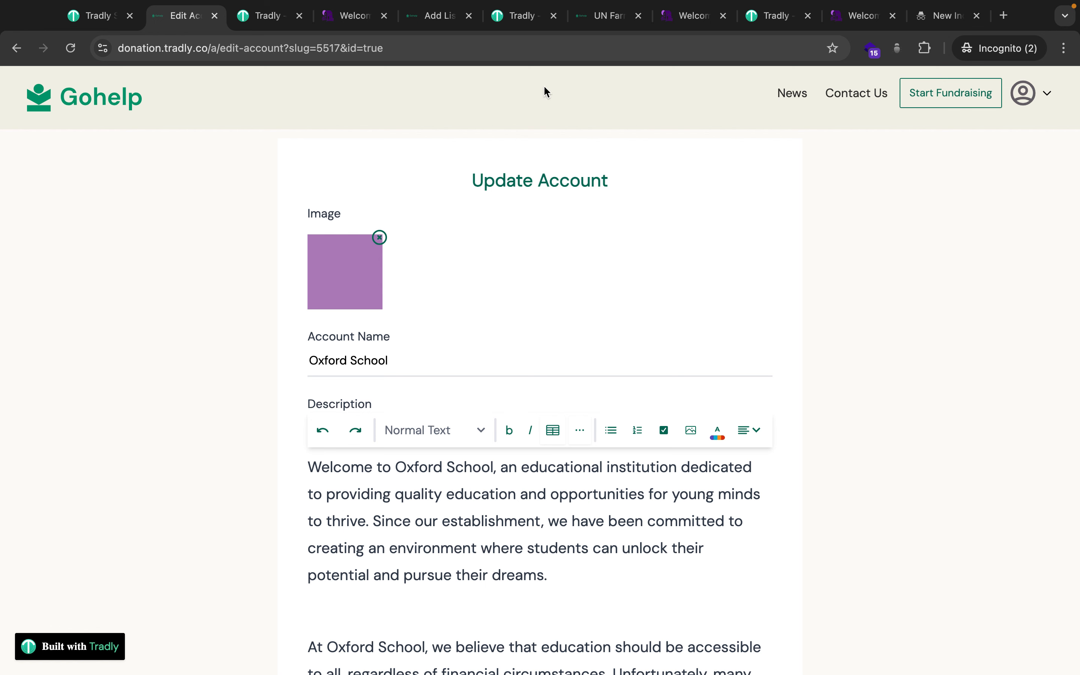
click(96, 28)
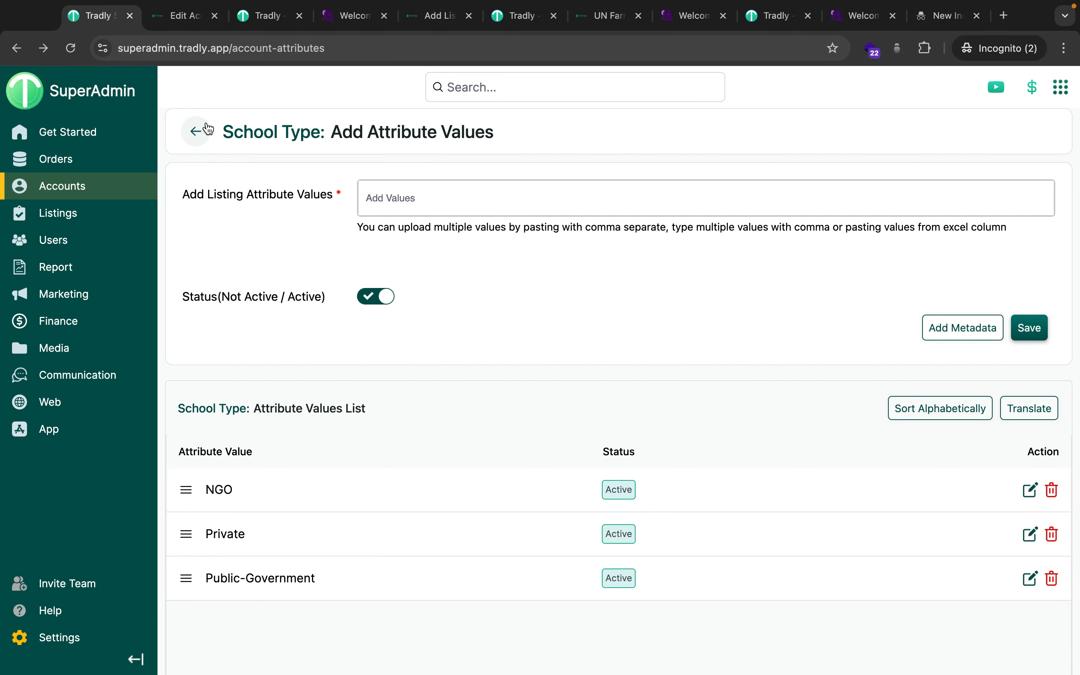
mouse_move(120, 187)
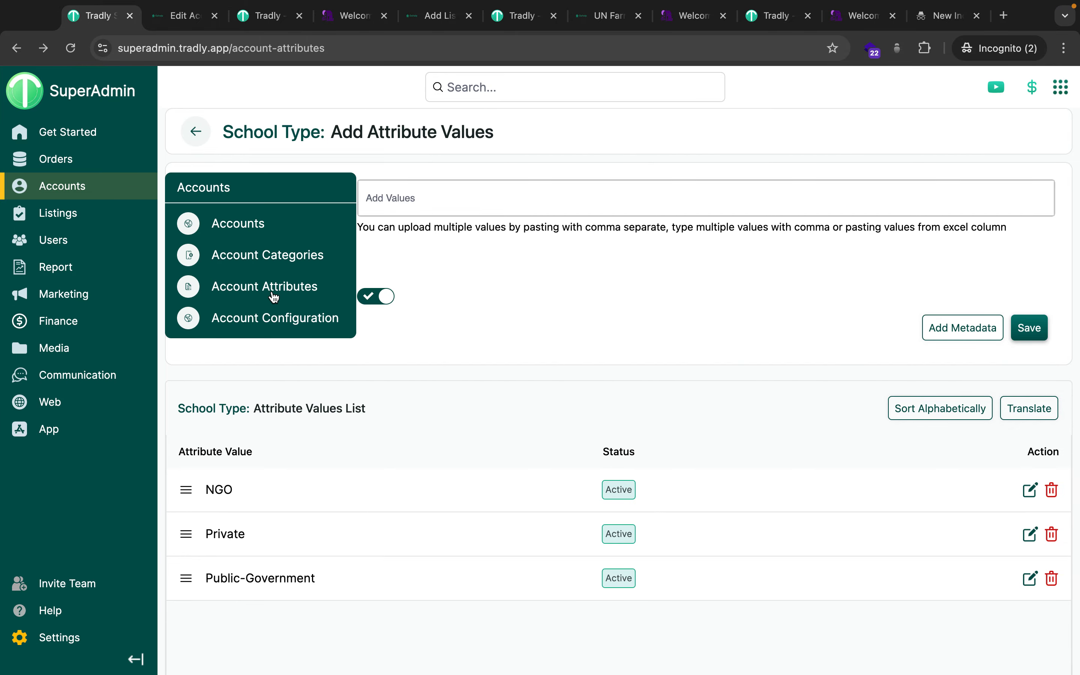
Turn on Account Geo Location in Account Configuration and save the settings.
click(272, 322)
scroll(344, 516, down, 5)
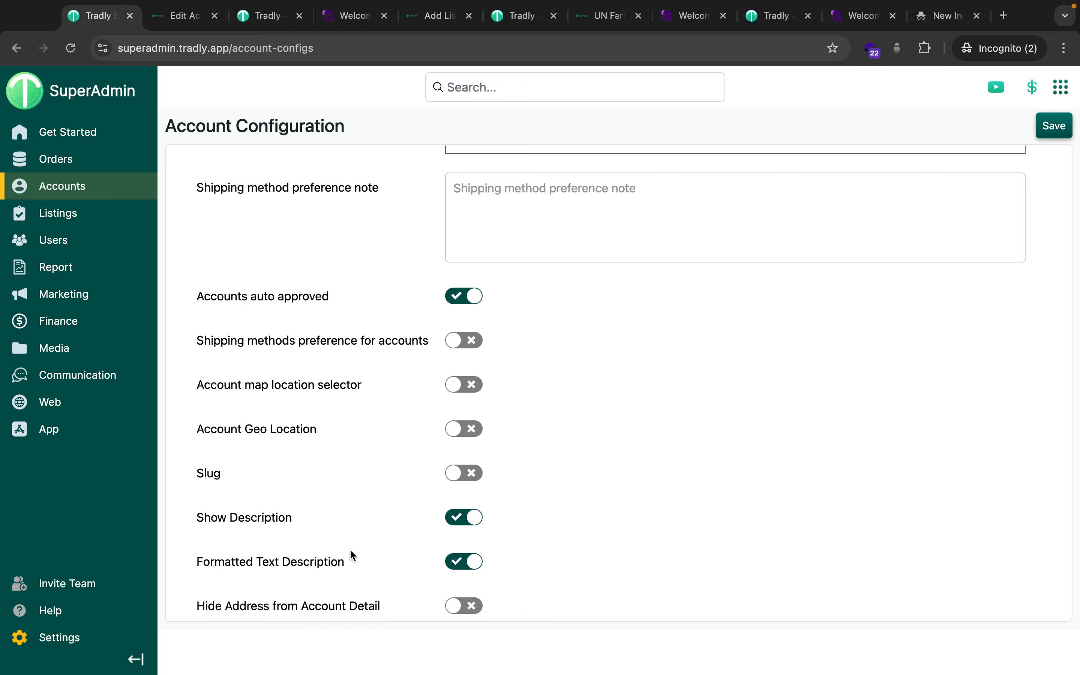
click(184, 16)
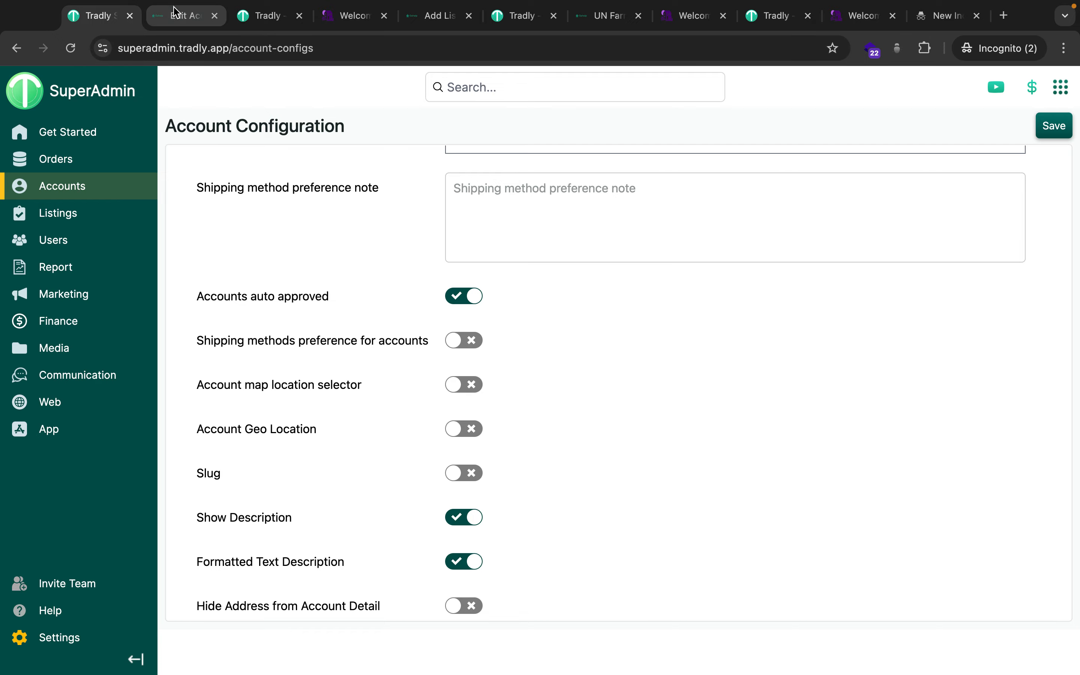
scroll(336, 380, down, 10)
scroll(335, 379, down, 6)
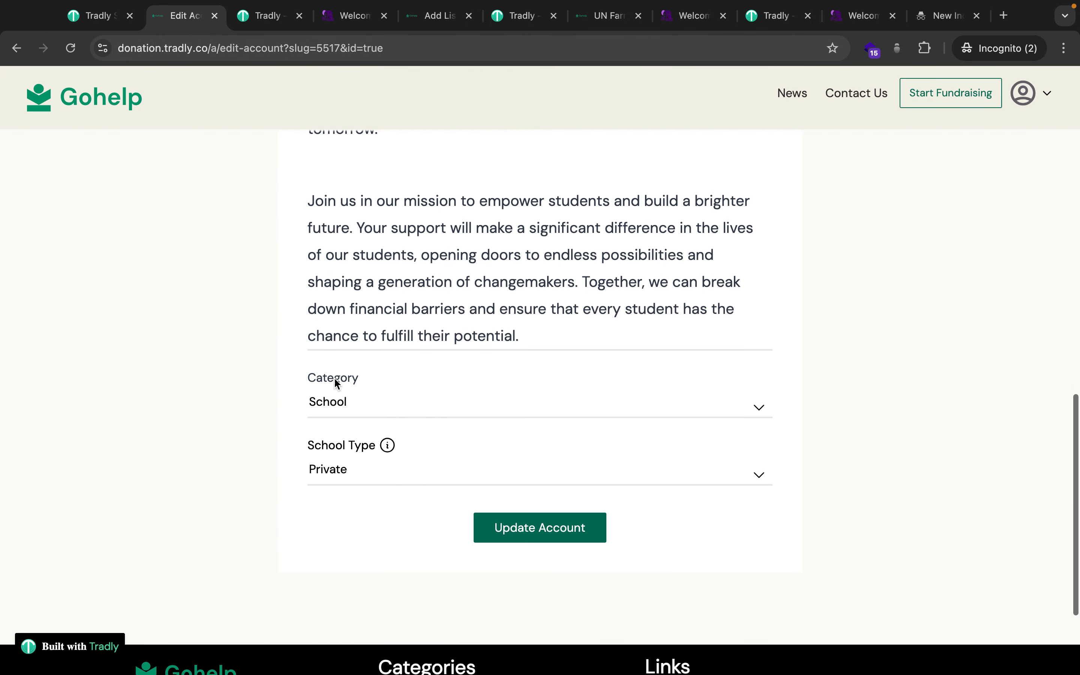
click(93, 21)
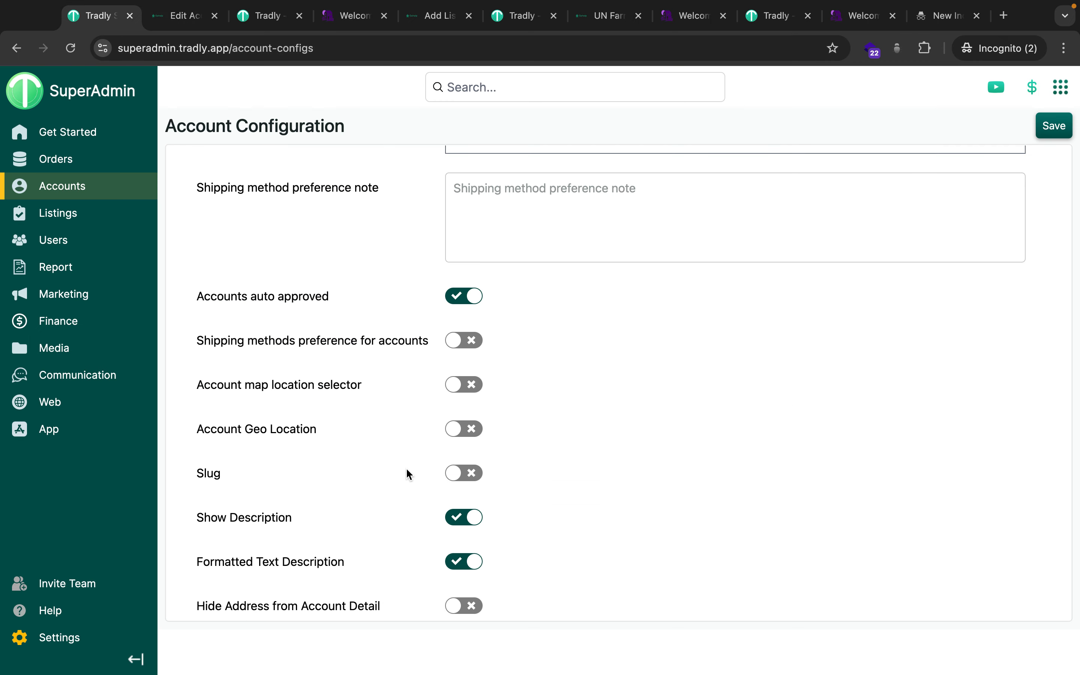
click(453, 429)
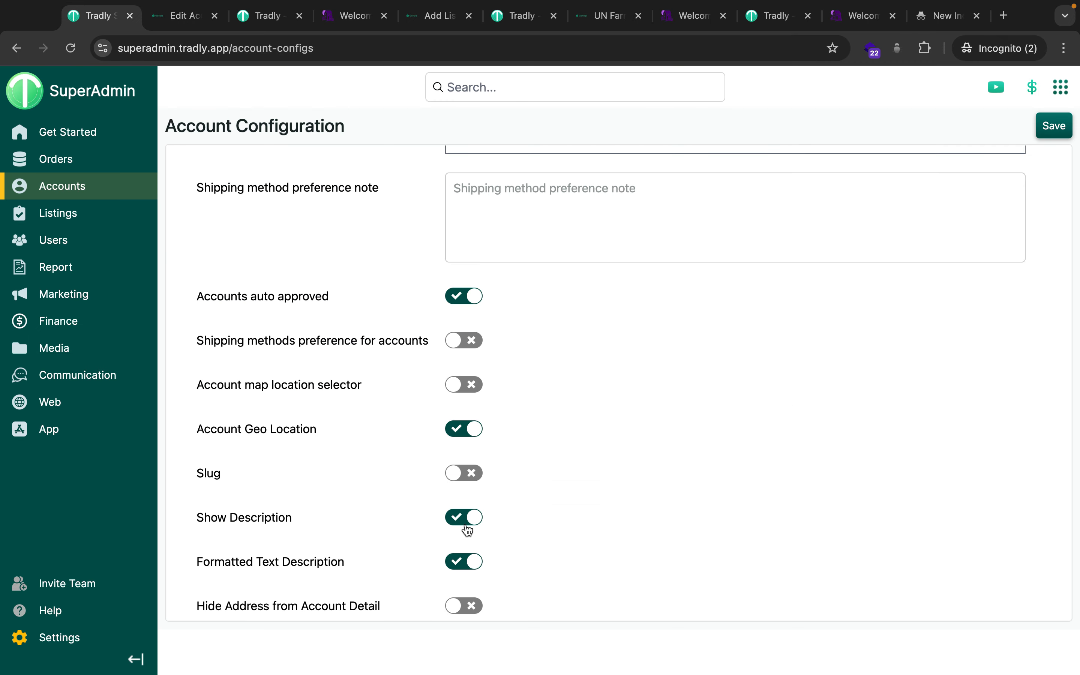
click(1054, 127)
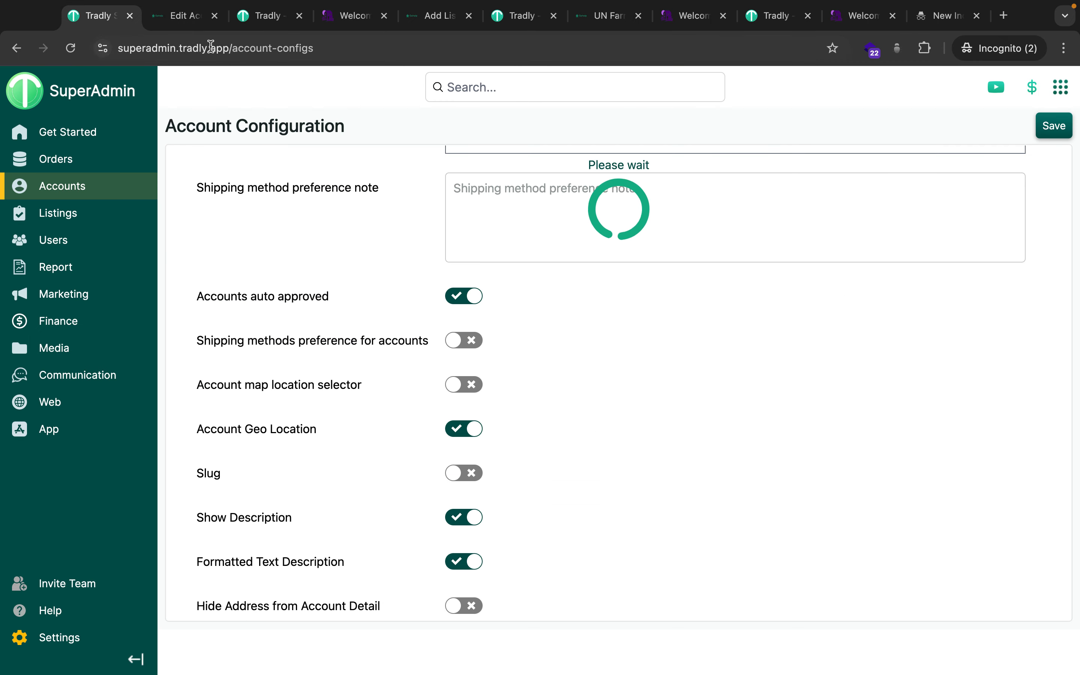
Review the Gohelp account edit form, then go back to Account Configuration.
click(190, 21)
scroll(226, 373, up, 1)
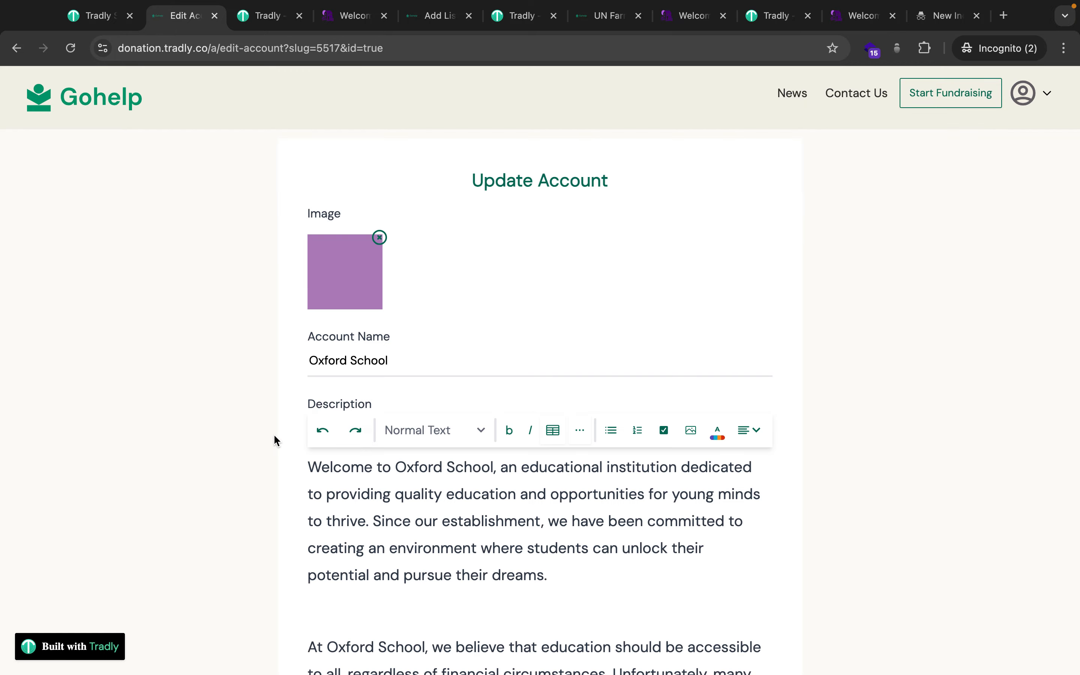
scroll(274, 441, down, 2)
scroll(299, 344, down, 8)
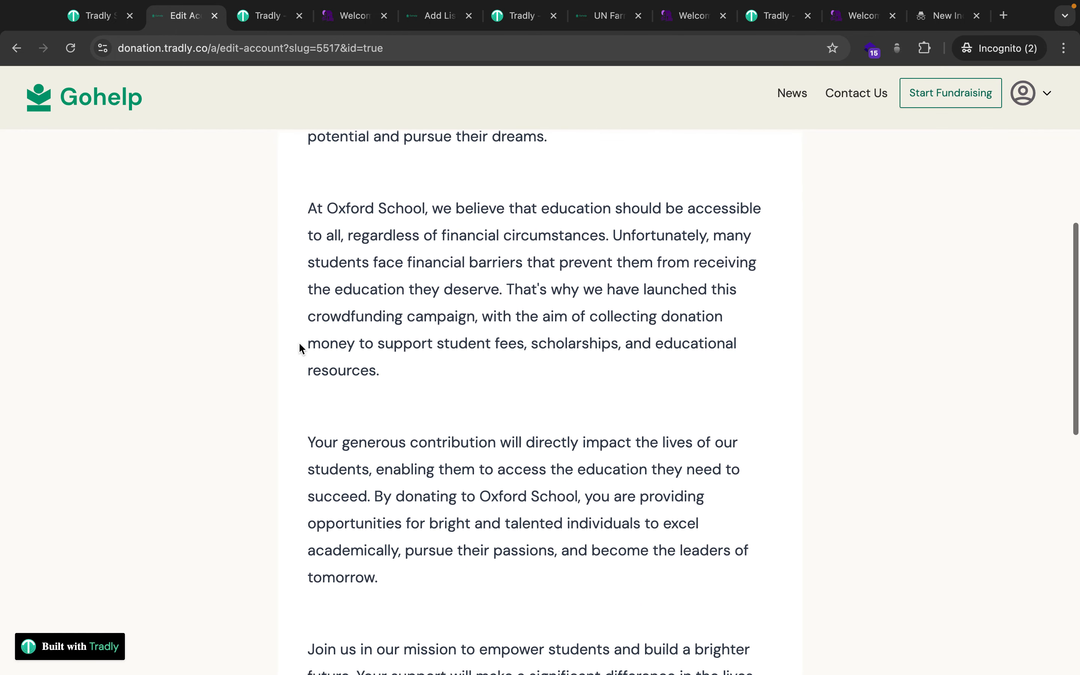
click(94, 16)
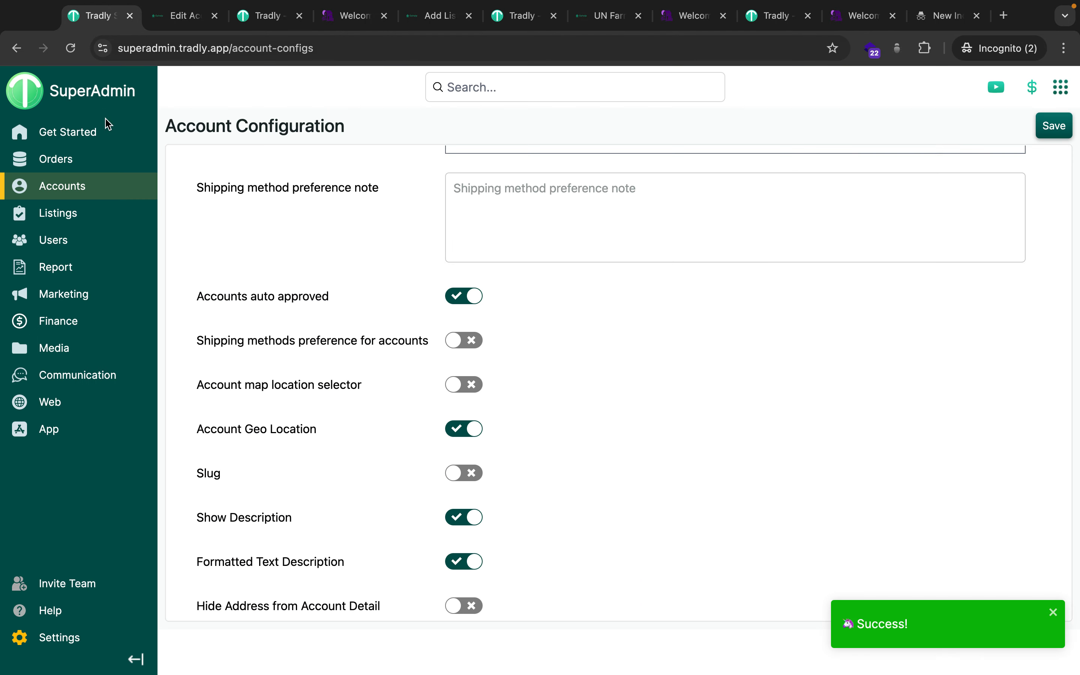
Open Accounts > Account Attributes and start a new attribute with Add Attribute.
mouse_move(112, 185)
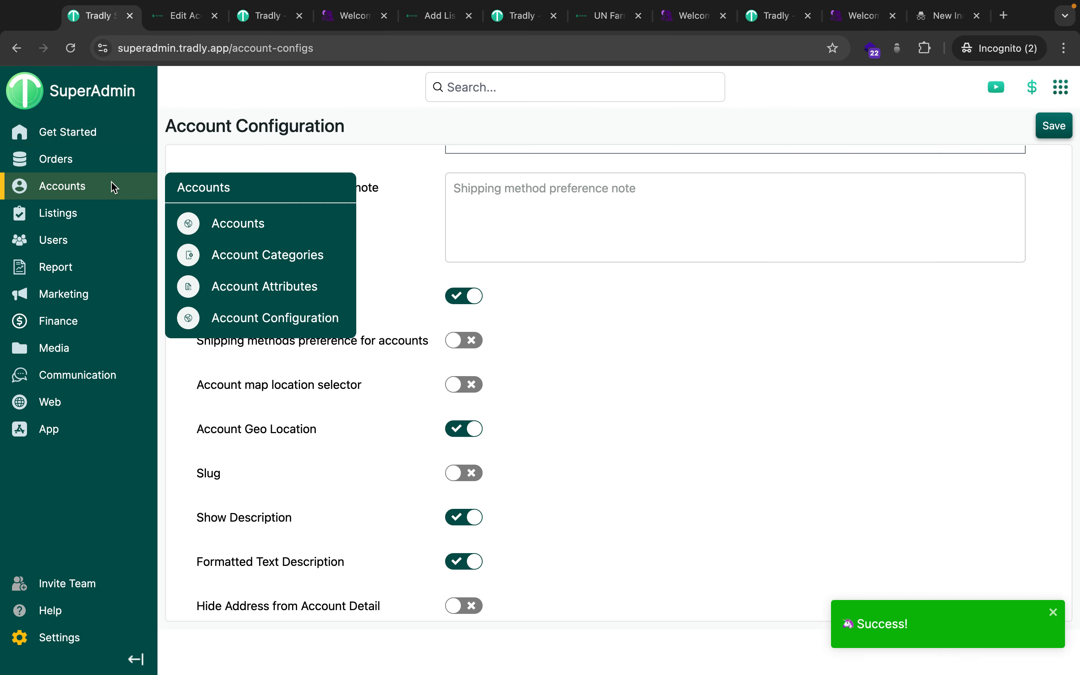
click(269, 290)
click(1010, 127)
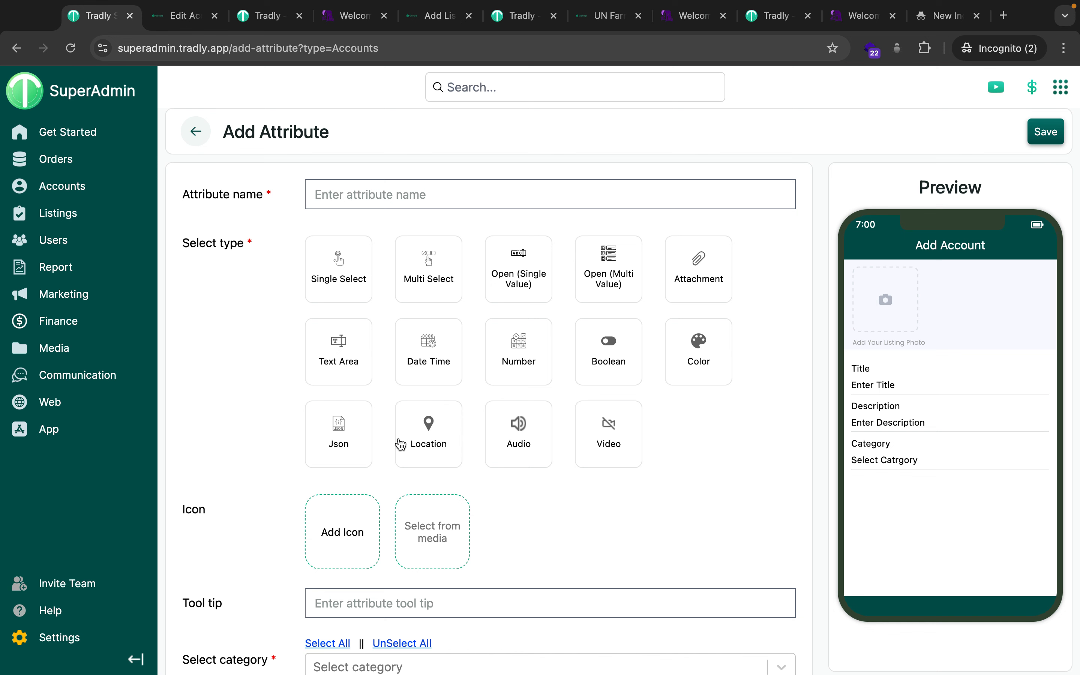
mouse_move(92, 192)
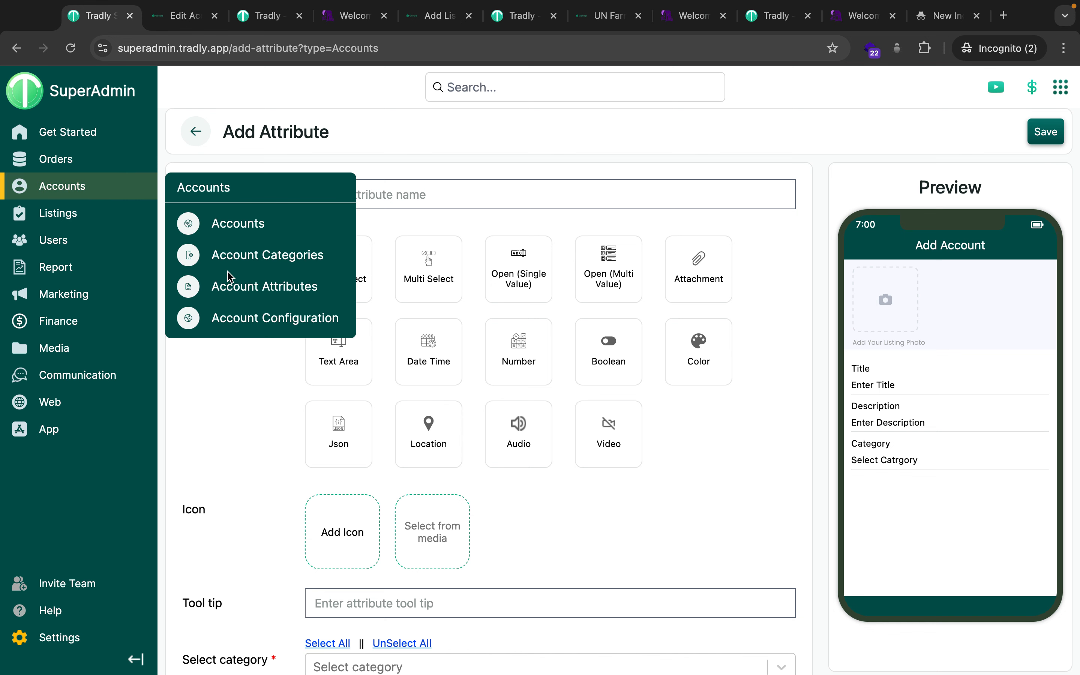
click(232, 288)
Give Oxford School the KLCC address in Kuala Lumpur and update the account.
click(181, 24)
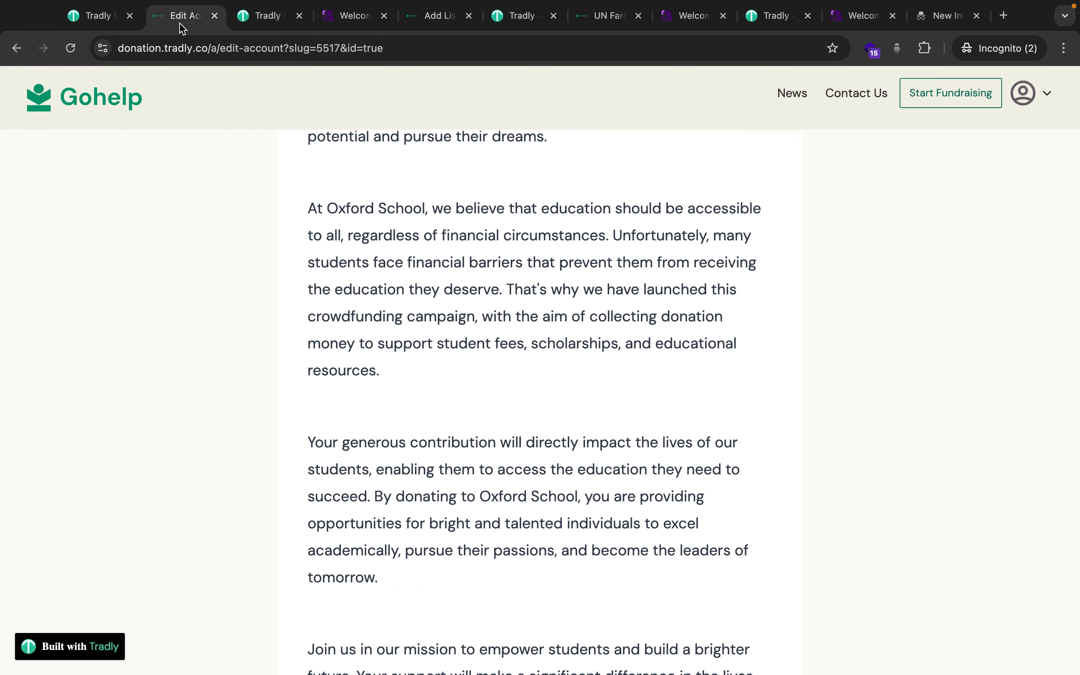
scroll(296, 495, down, 15)
scroll(282, 272, up, 6)
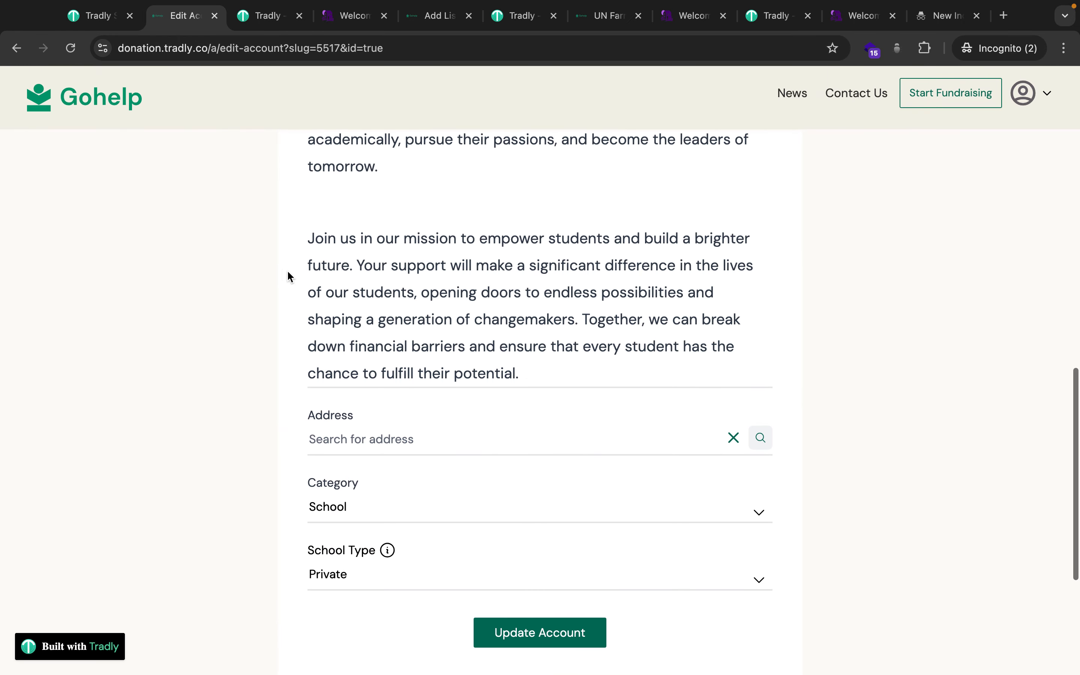
click(436, 439)
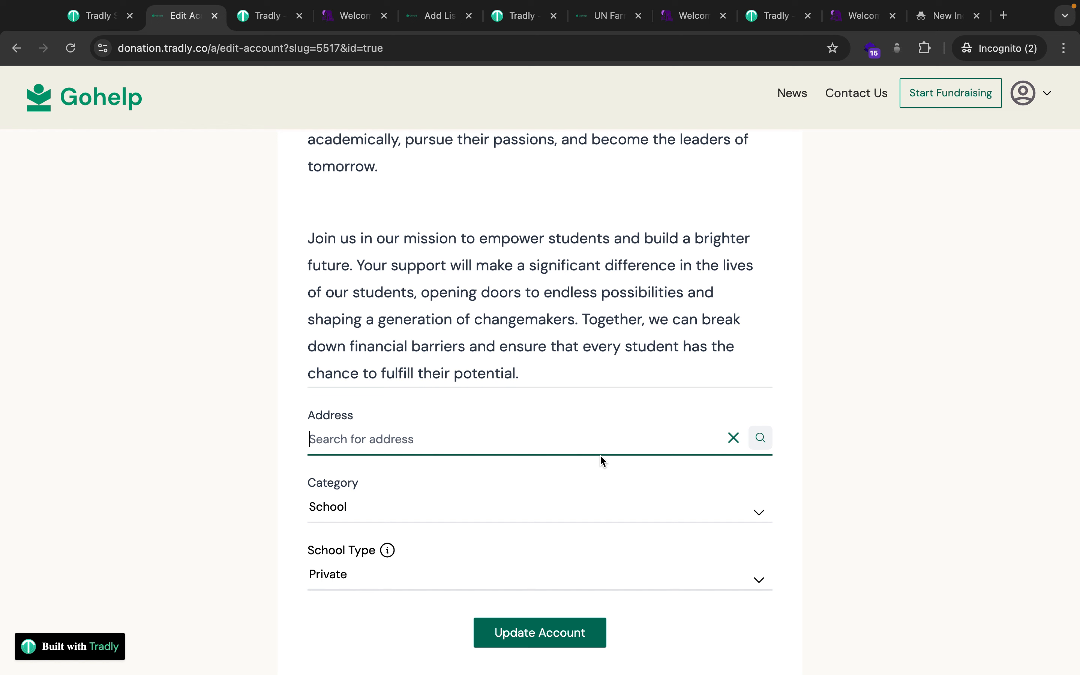
text(KLCc)
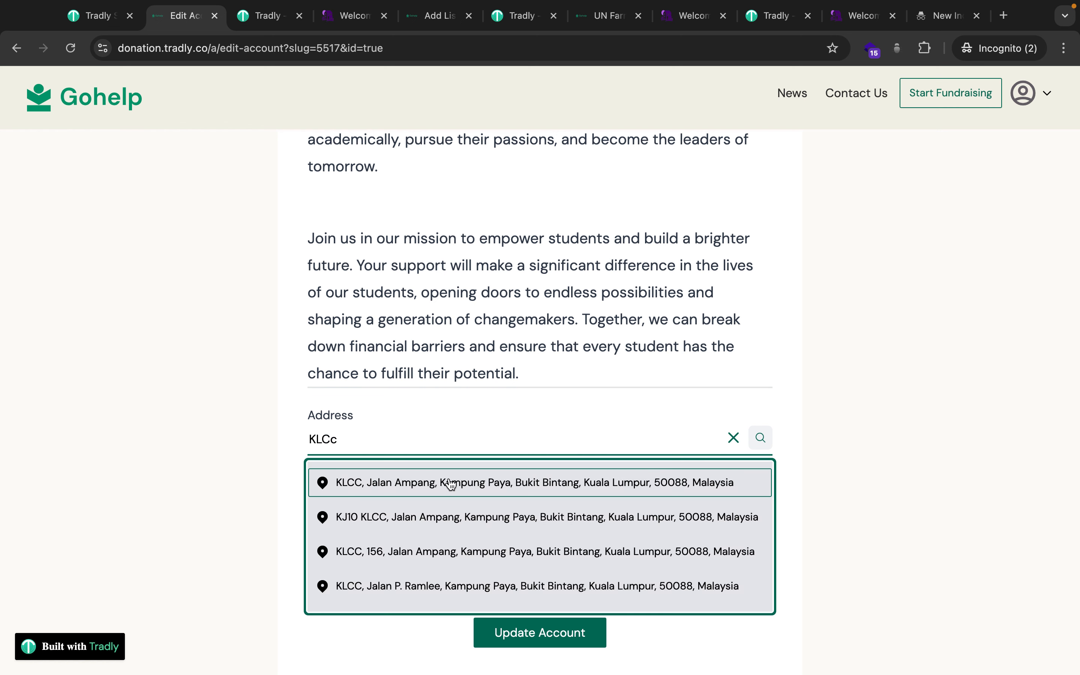
click(450, 482)
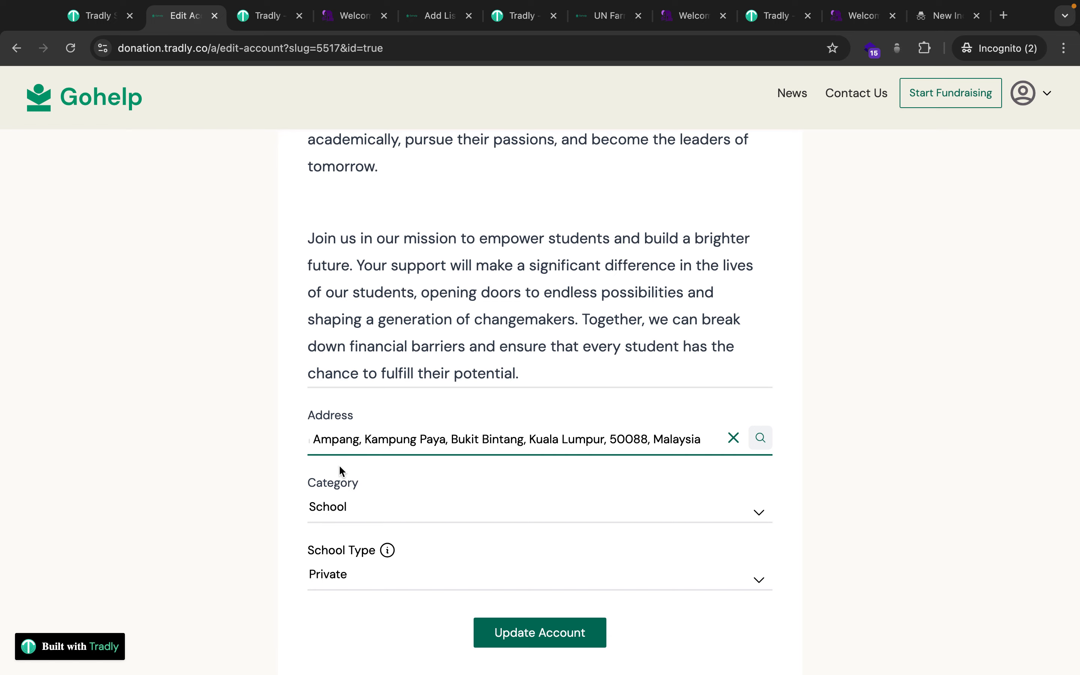
scroll(436, 486, up, 3)
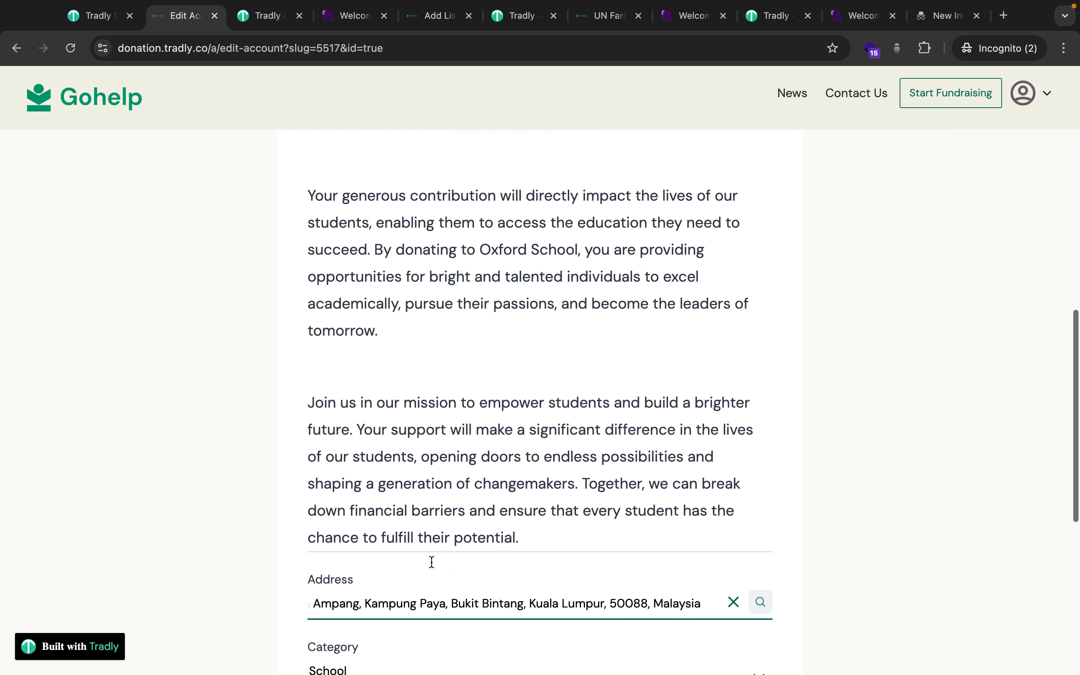
scroll(431, 562, down, 5)
click(513, 526)
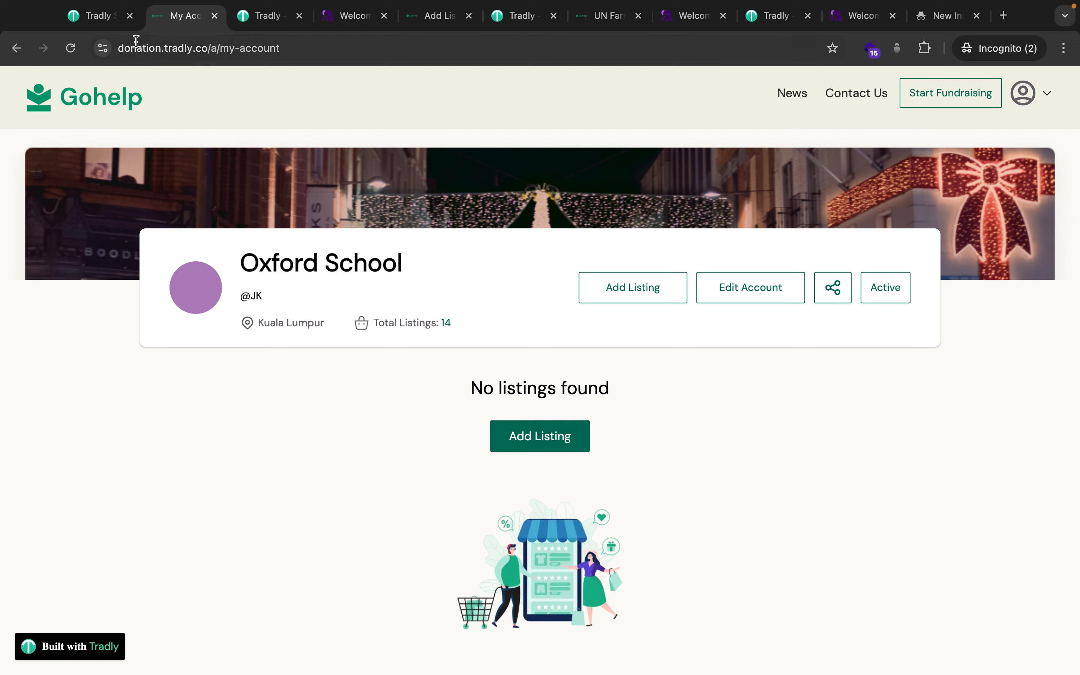
Switch off Accounts auto approved, save the configuration, and open the Accounts list.
click(109, 18)
mouse_move(101, 199)
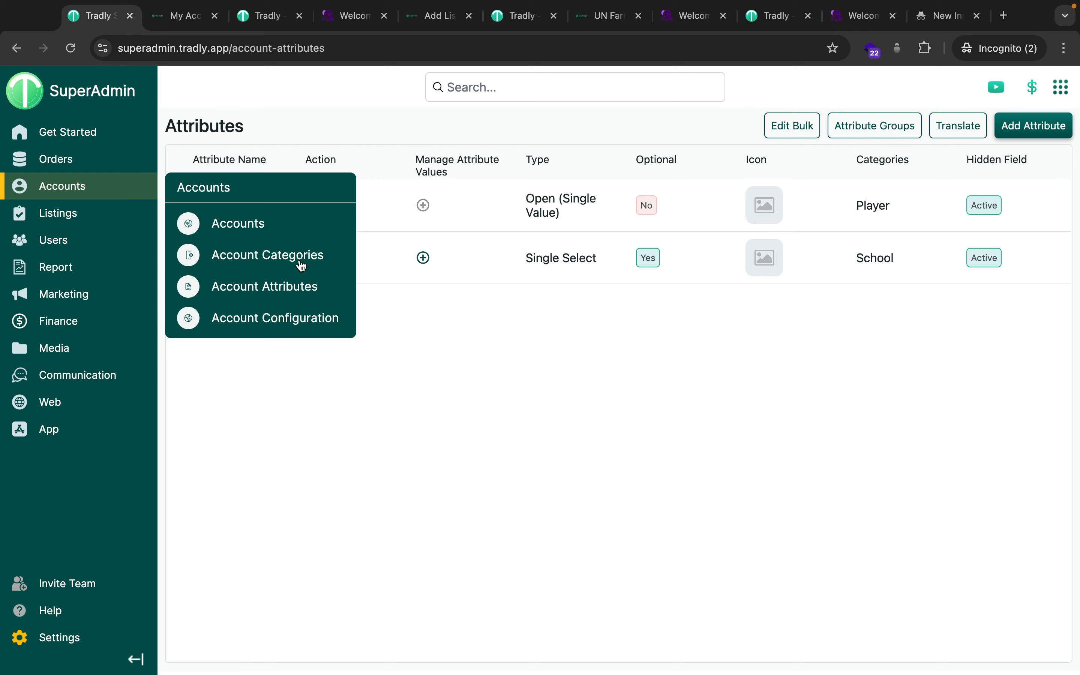
click(289, 323)
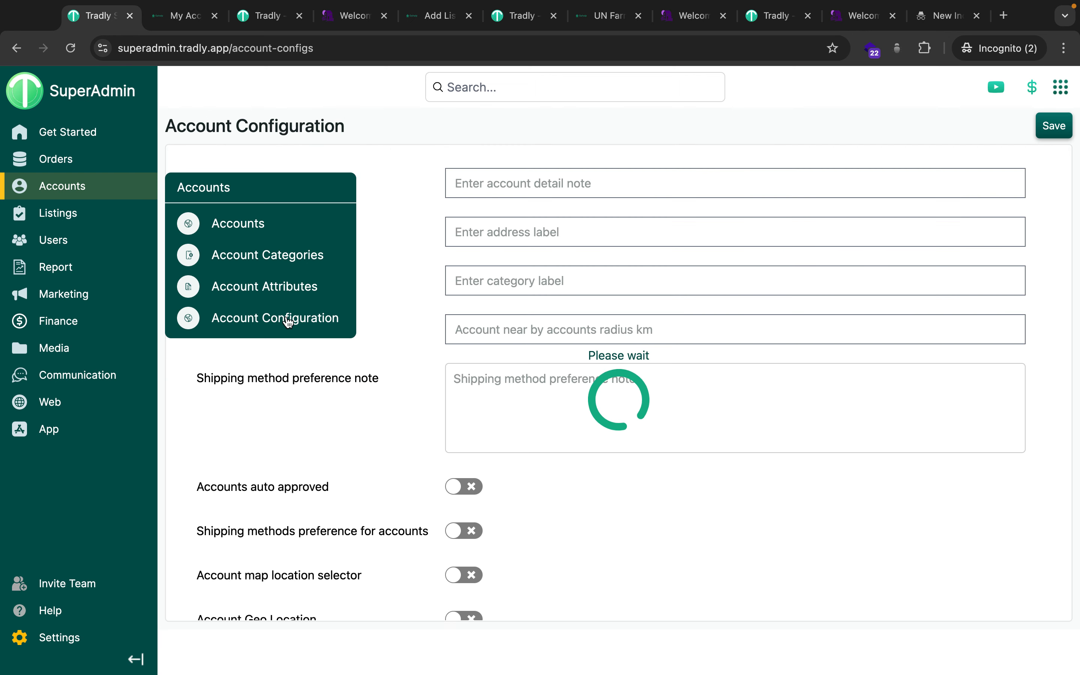
scroll(466, 429, down, 2)
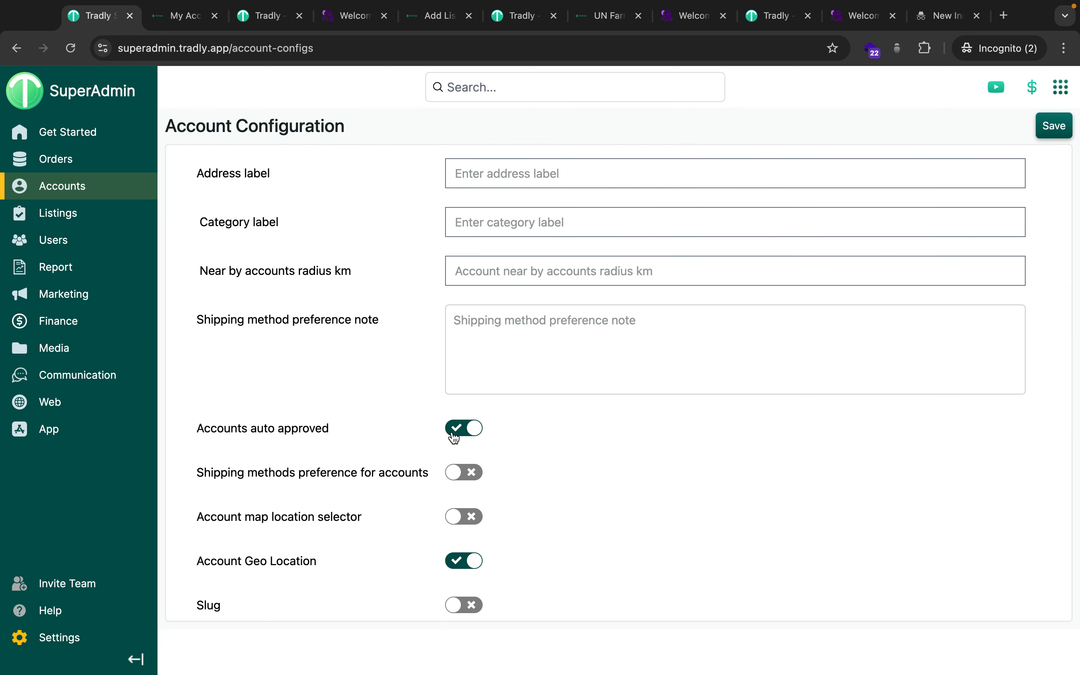
click(455, 433)
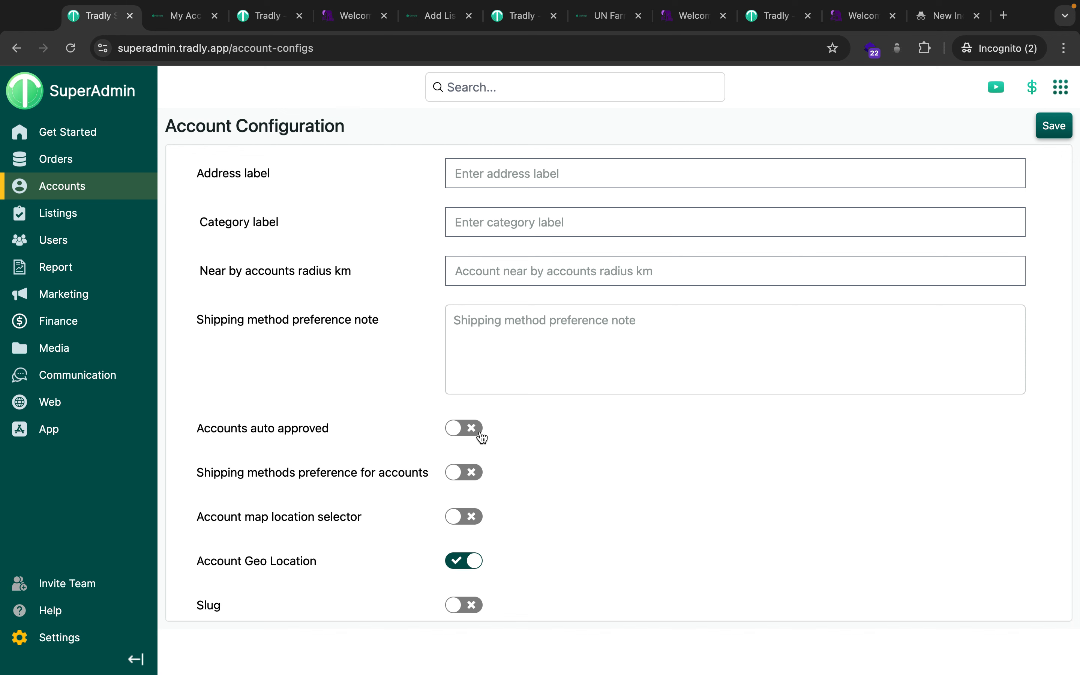
click(1052, 128)
mouse_move(100, 210)
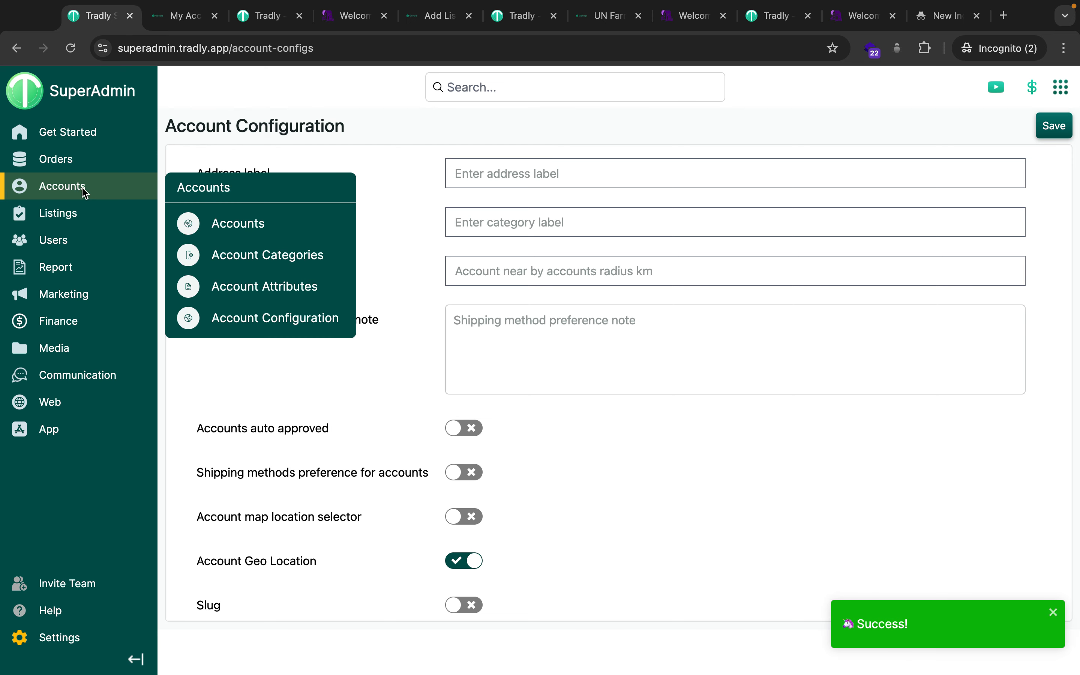
click(241, 223)
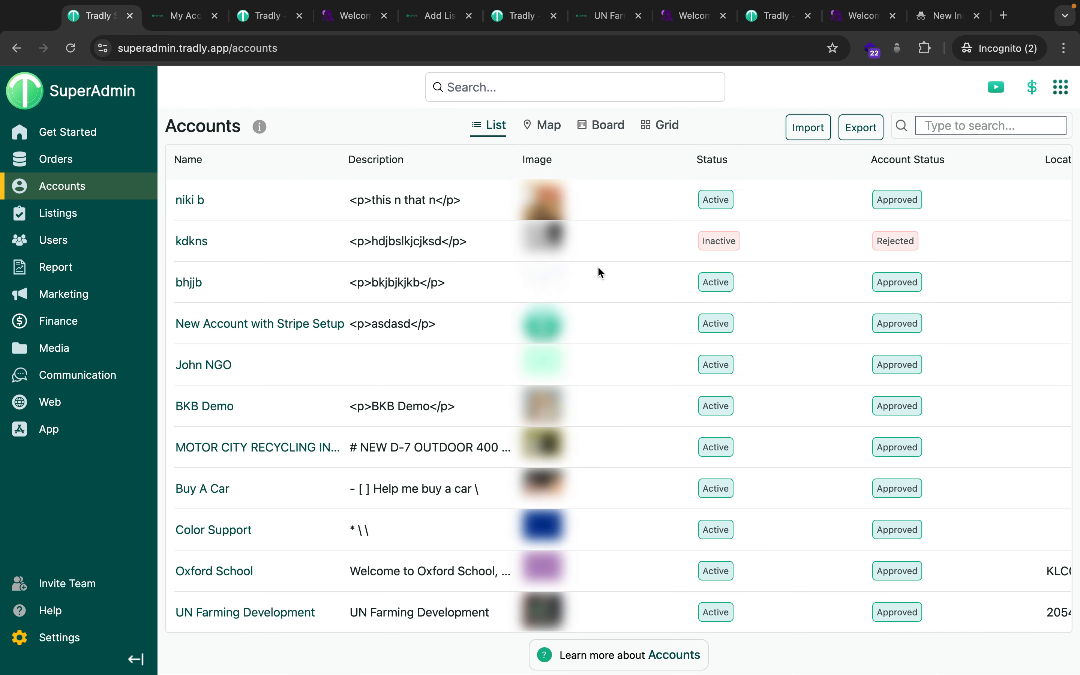
scroll(599, 268, right, 3)
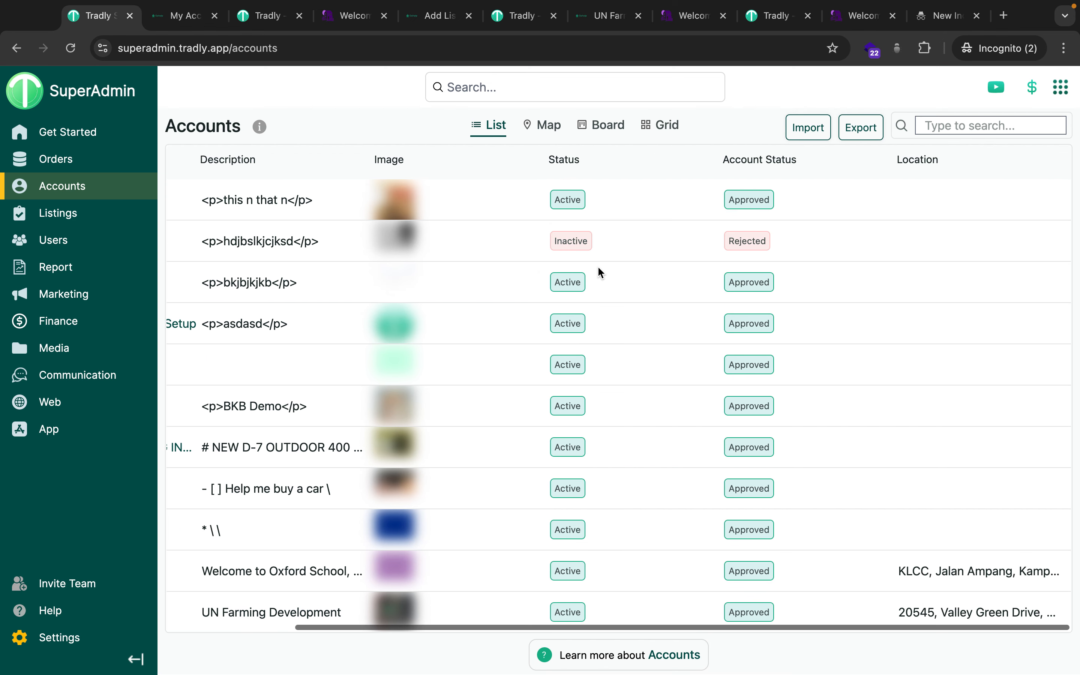
scroll(598, 268, left, 3)
scroll(614, 267, left, 5)
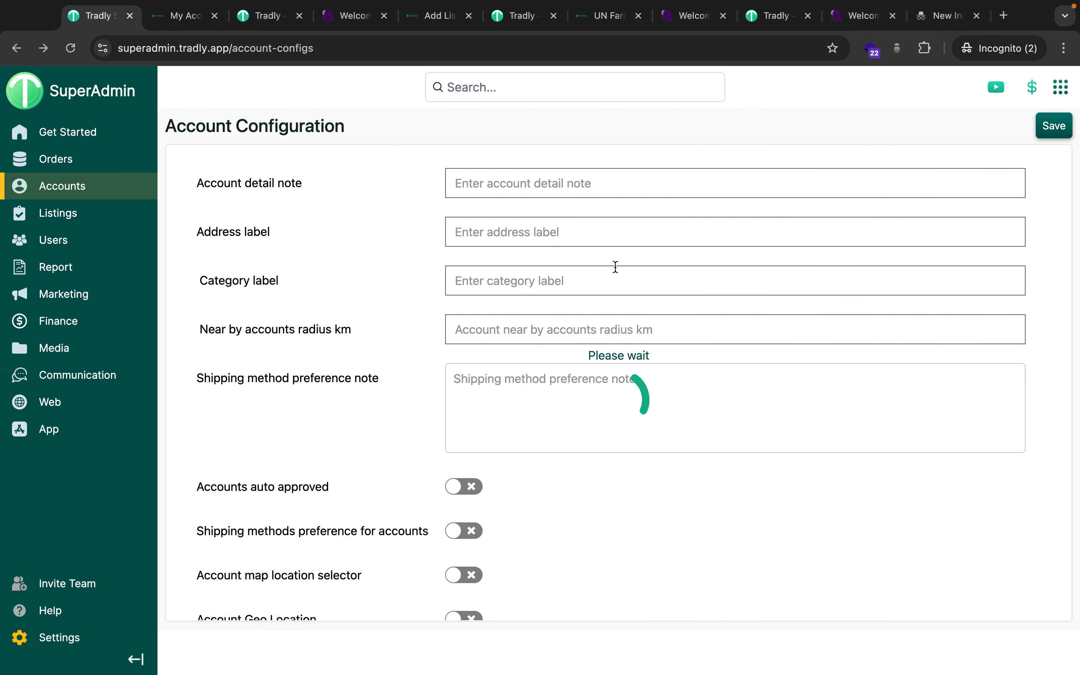
mouse_move(41, 191)
click(242, 224)
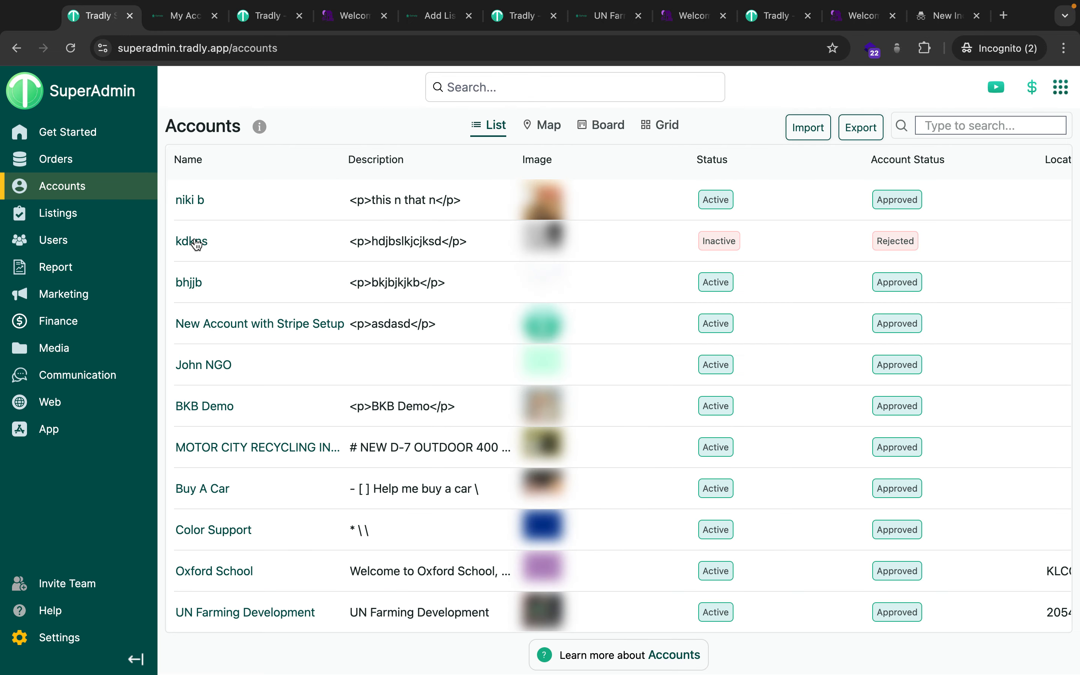
click(197, 243)
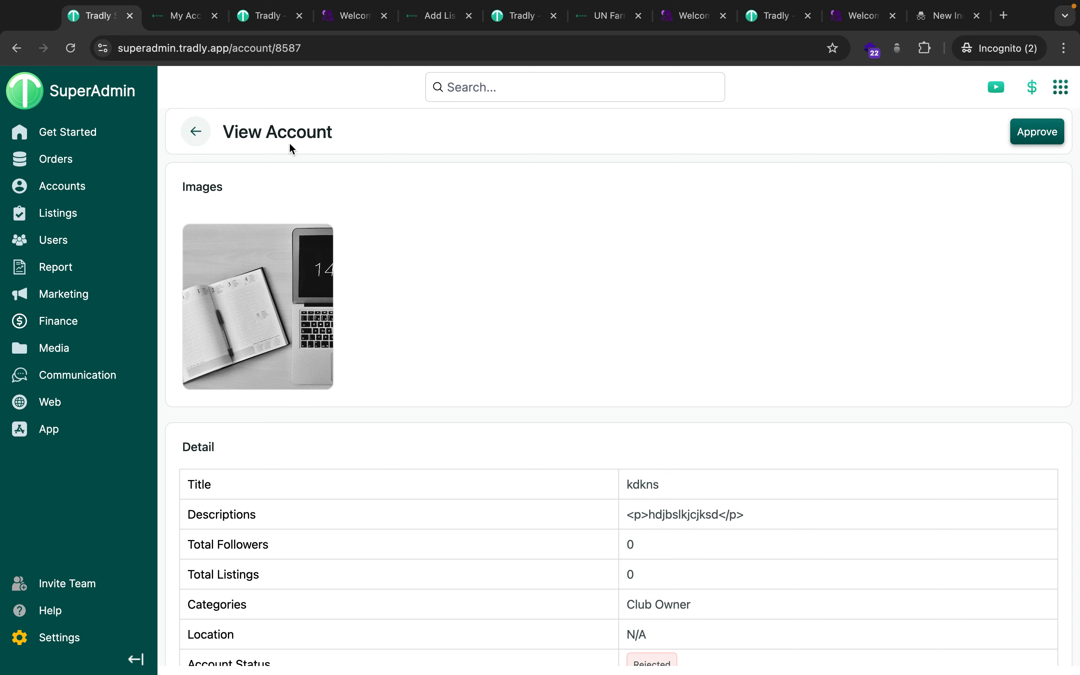
click(196, 142)
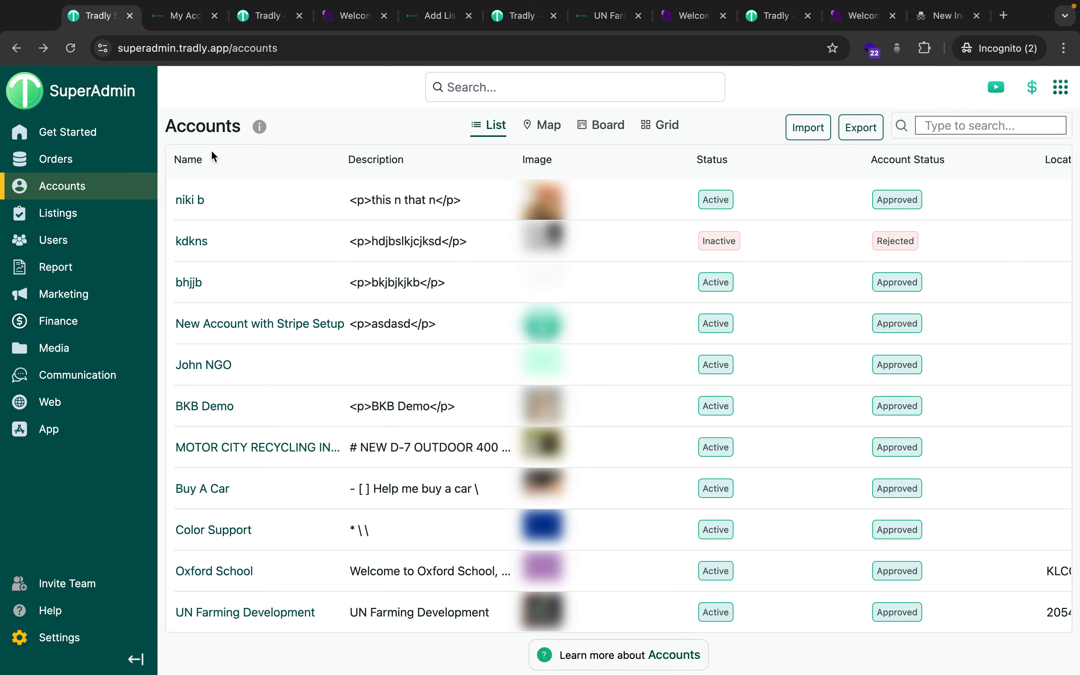
View the Oxford School account page, open Edit Account, then go back to its listings.
click(178, 18)
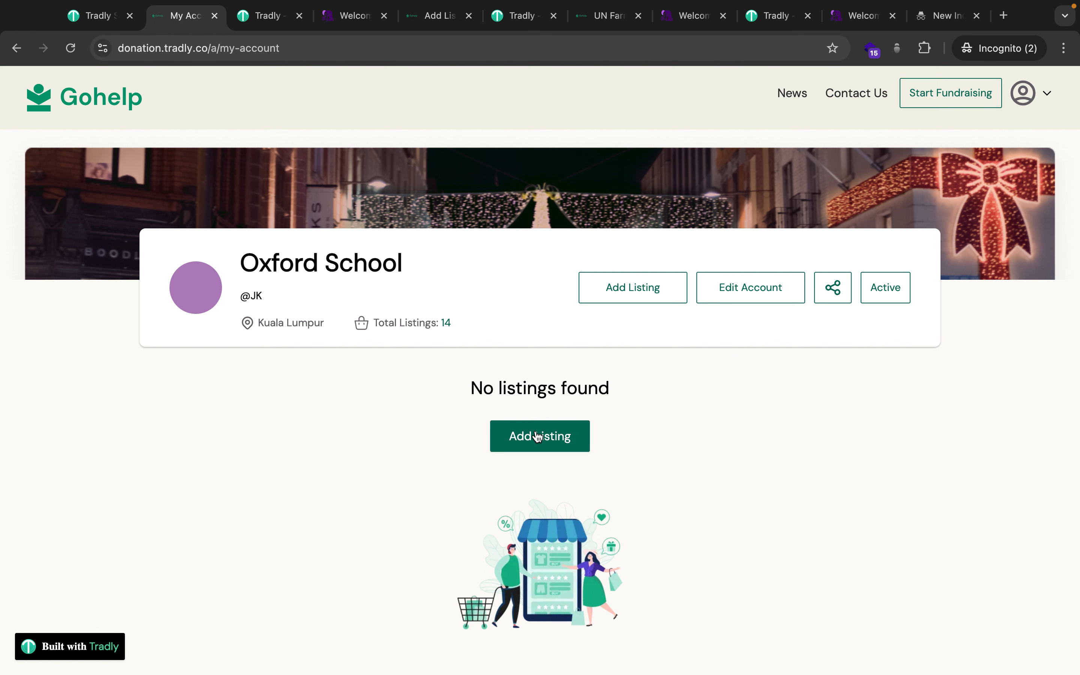
scroll(542, 456, down, 1)
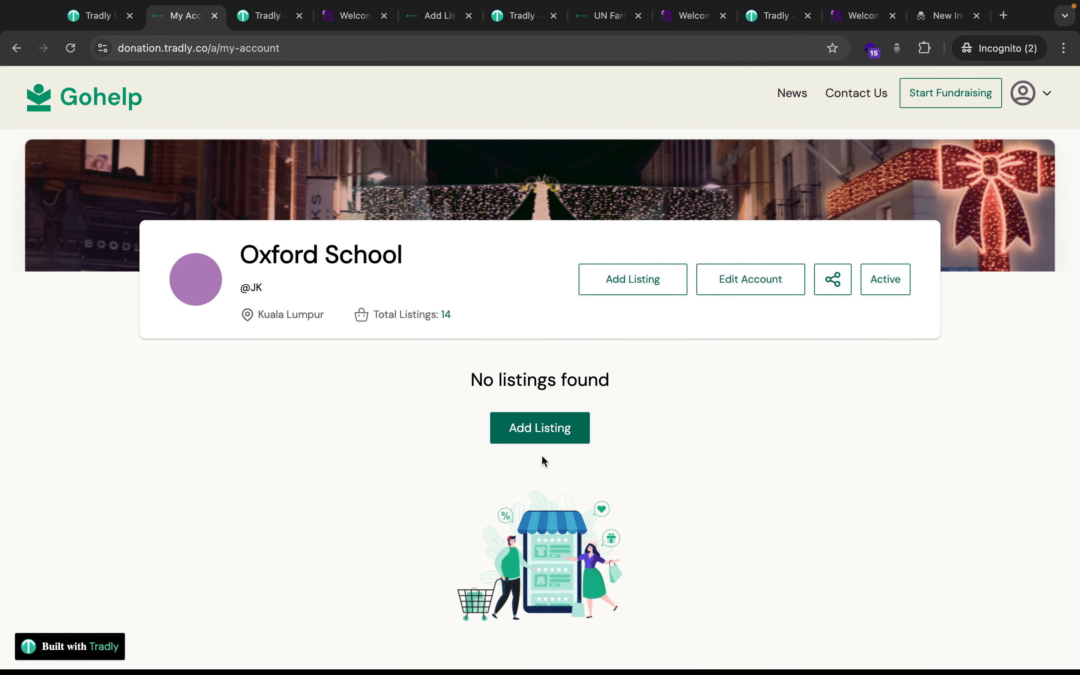
scroll(541, 454, down, 3)
scroll(541, 454, up, 4)
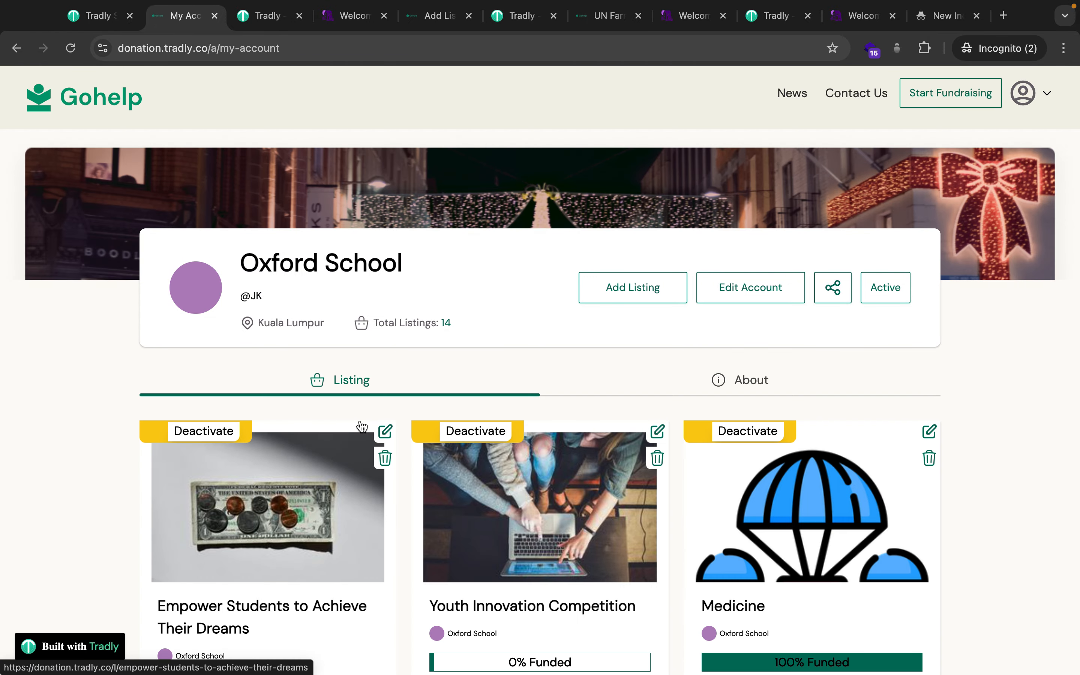
scroll(535, 373, down, 1)
scroll(616, 342, up, 1)
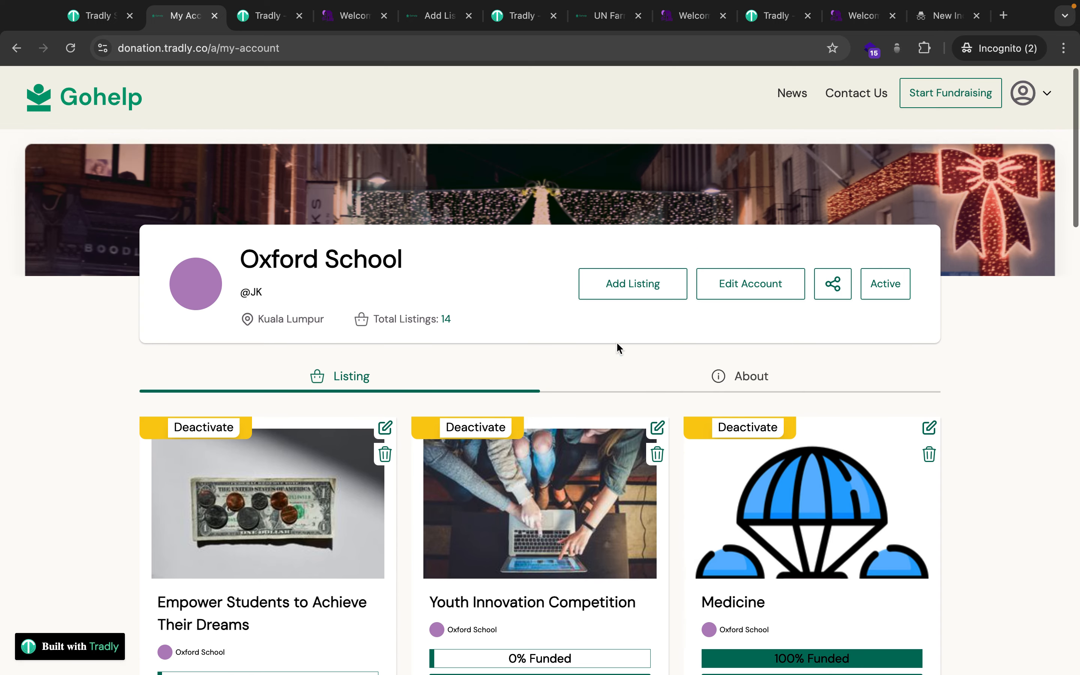
click(773, 286)
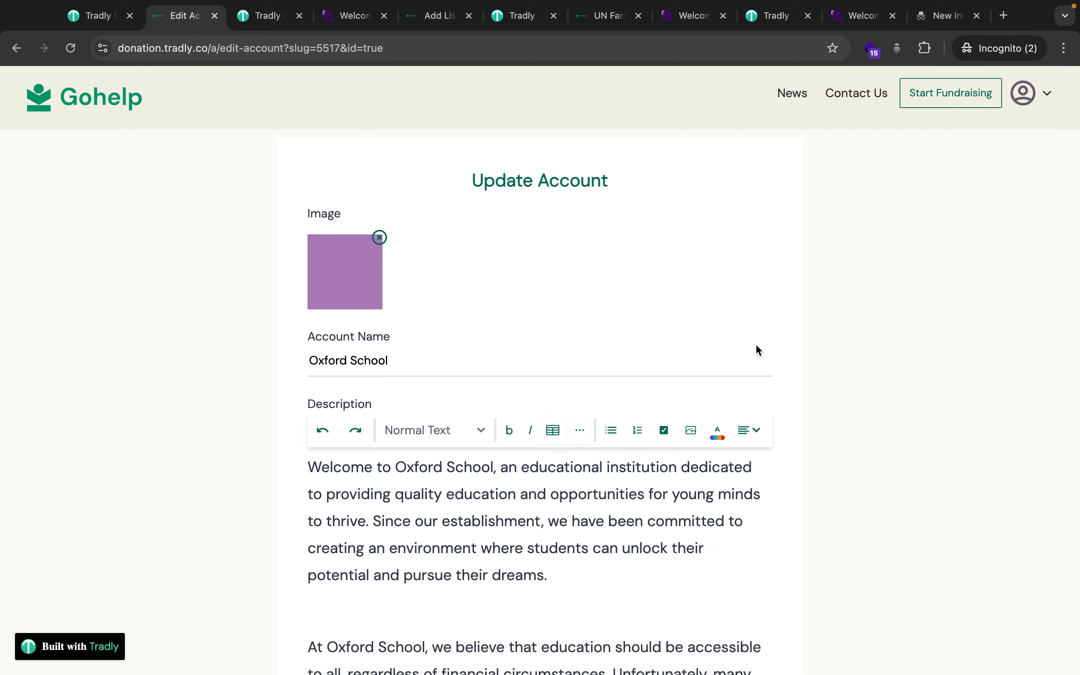
scroll(725, 481, down, 5)
scroll(725, 480, up, 5)
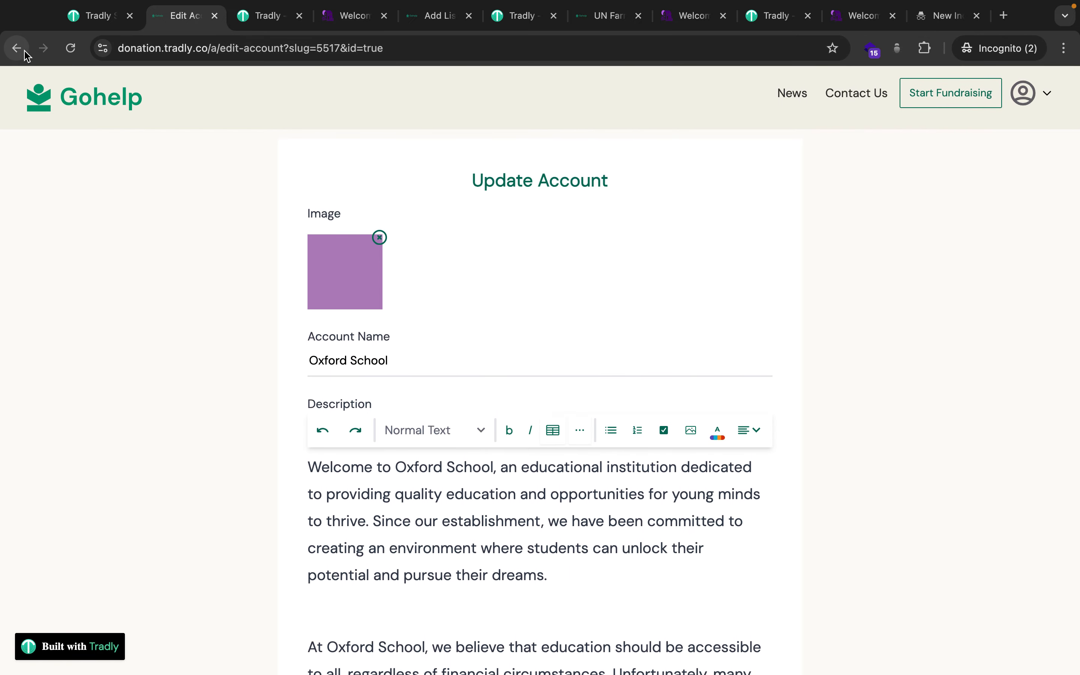
click(17, 48)
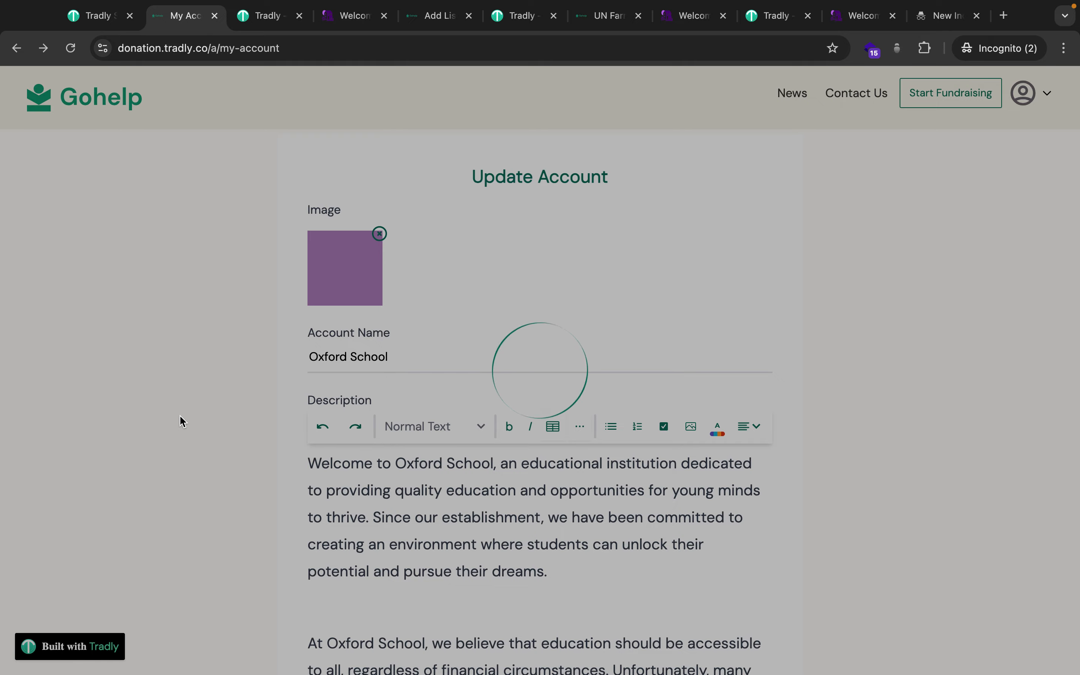
scroll(179, 429, down, 5)
scroll(178, 492, down, 3)
scroll(149, 506, up, 8)
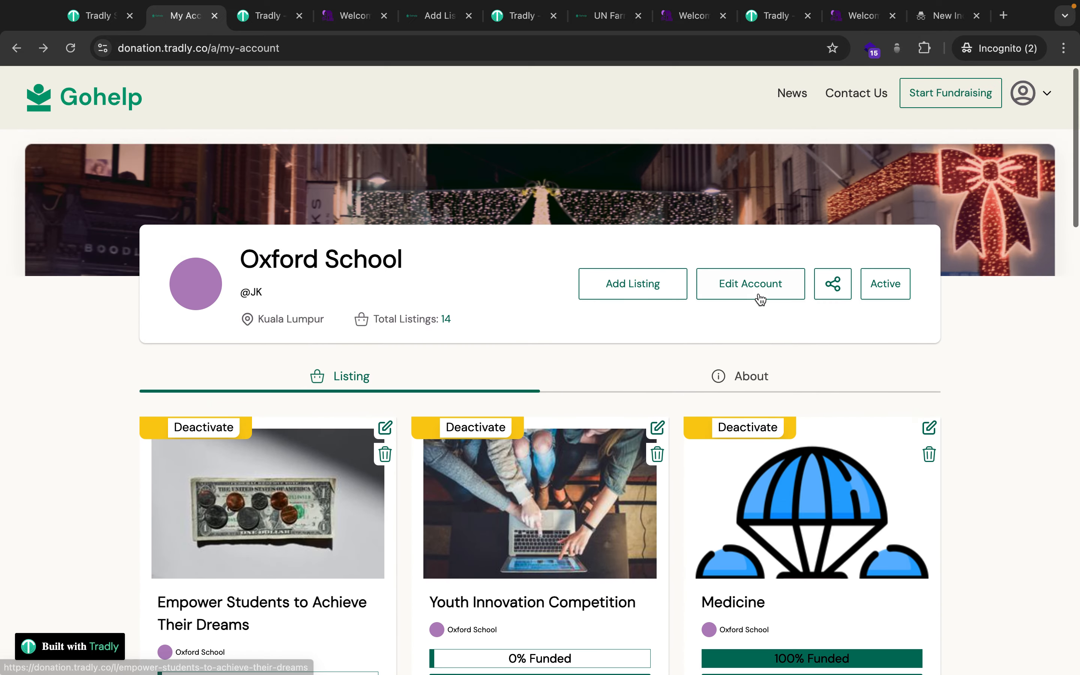
Start a new Gohelp listing and compare the Crowdfunding and Physical Product types.
click(622, 286)
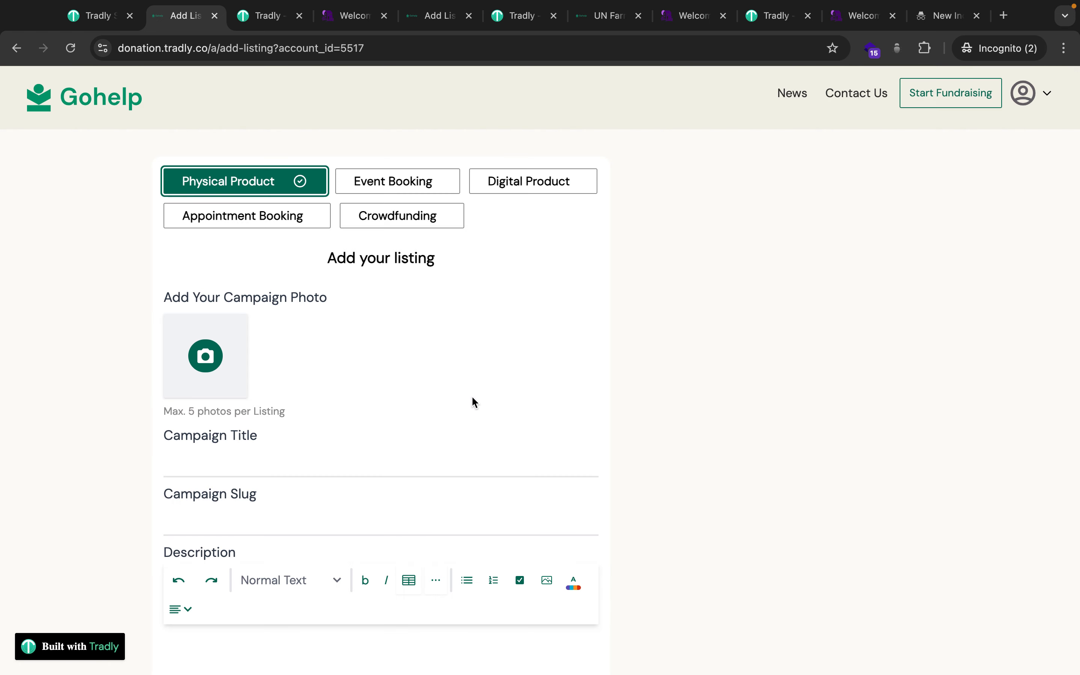
click(410, 214)
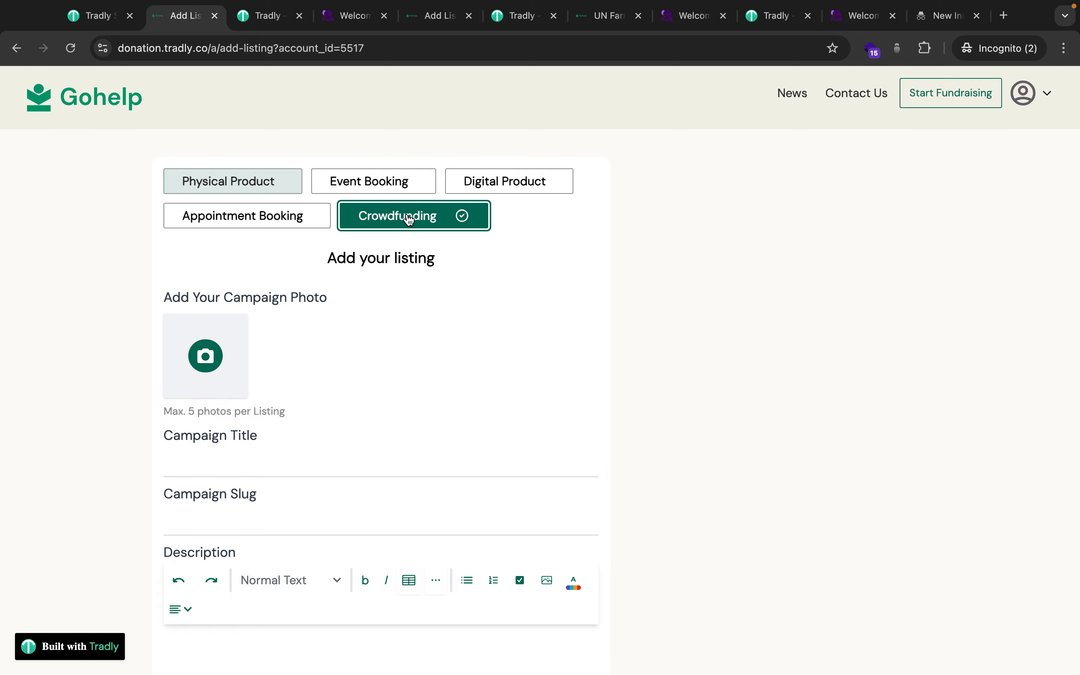
scroll(491, 402, down, 1)
scroll(492, 401, up, 1)
click(257, 186)
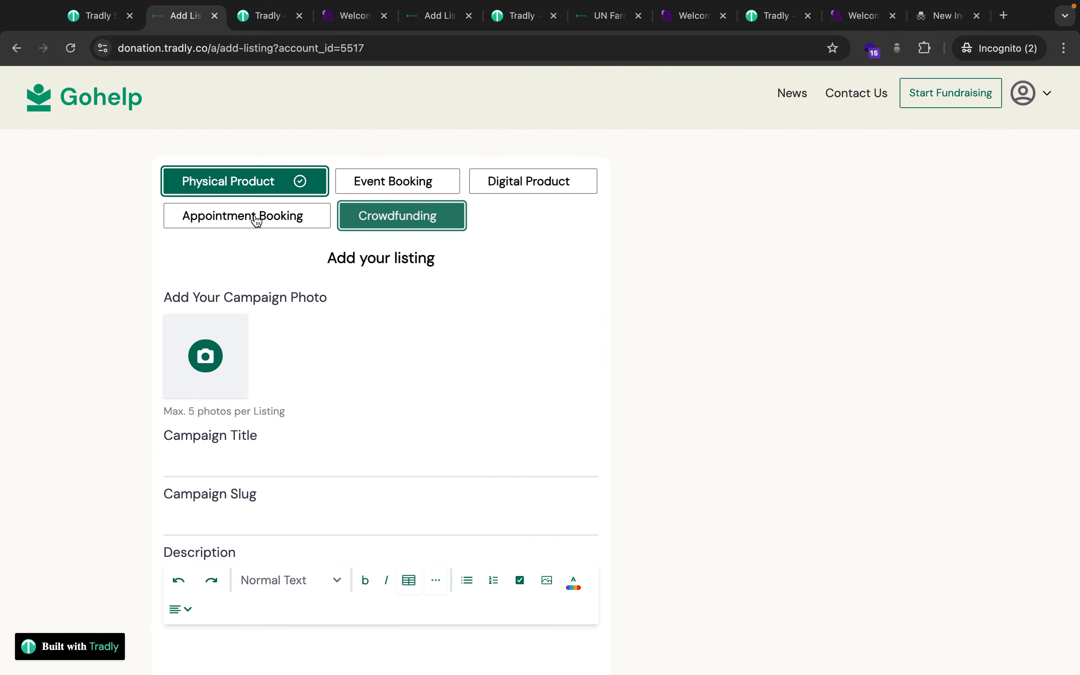
scroll(352, 387, down, 6)
scroll(311, 520, down, 5)
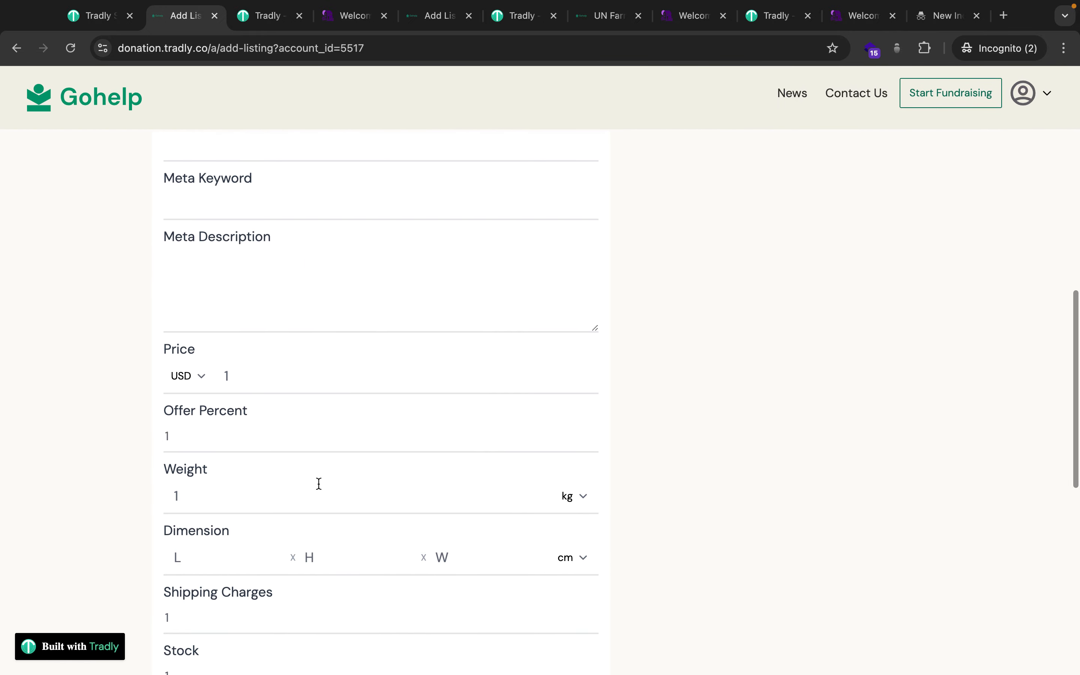
scroll(319, 482, up, 10)
scroll(319, 484, up, 2)
Choose Crowdfunding as the listing type and scroll through its campaign fields.
click(431, 210)
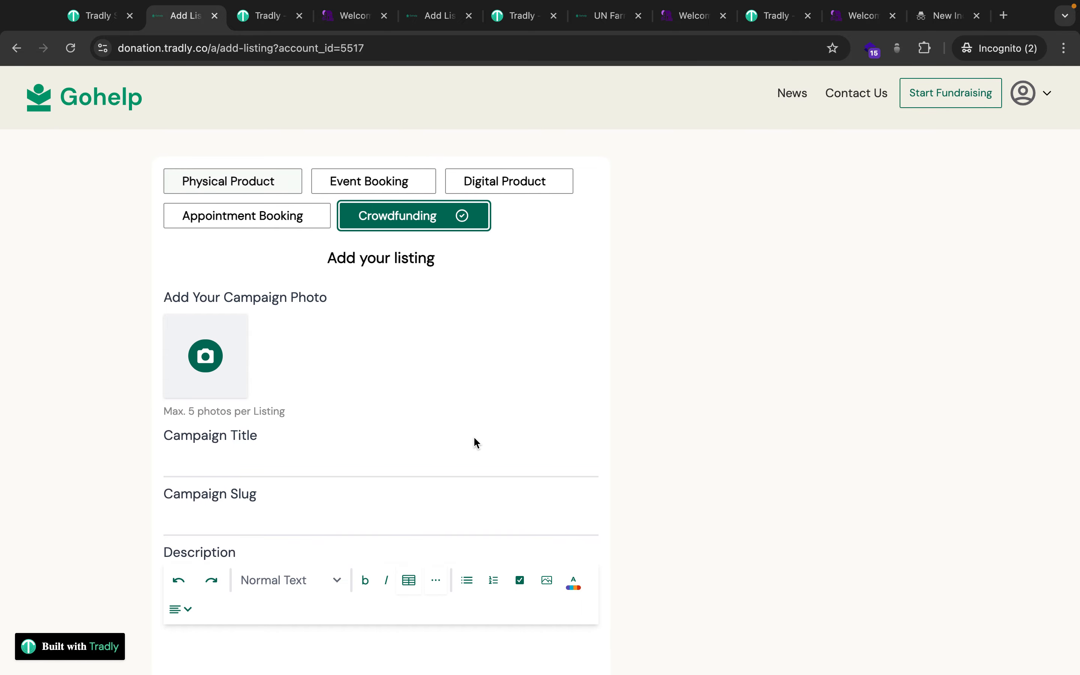
scroll(475, 441, down, 5)
scroll(316, 468, down, 3)
scroll(315, 429, up, 3)
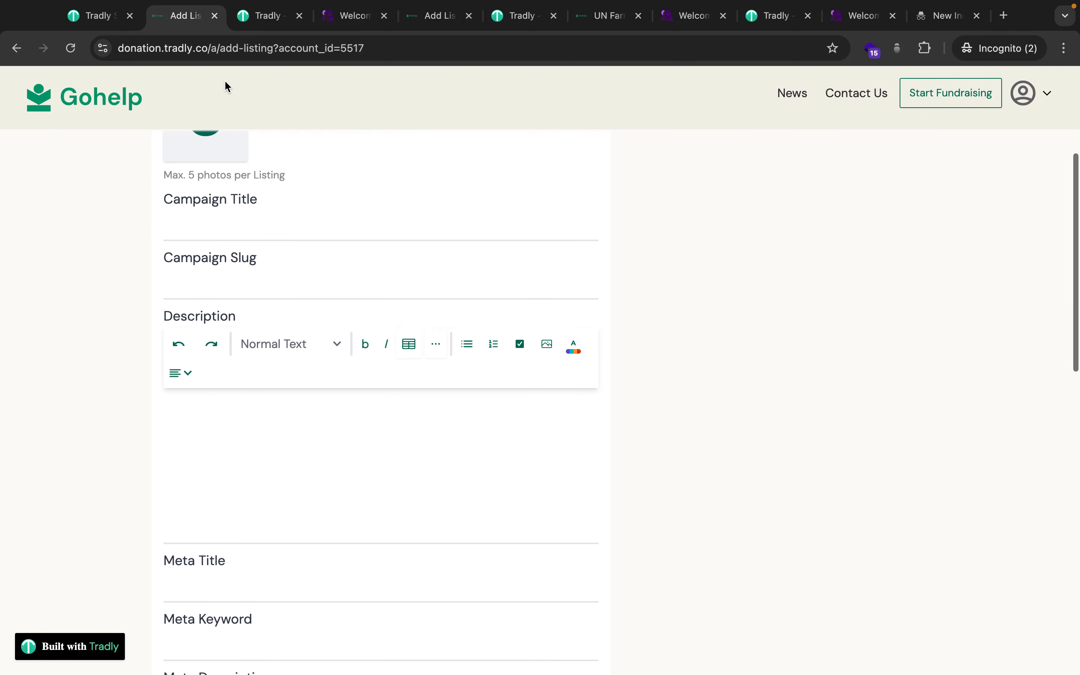
scroll(281, 387, up, 5)
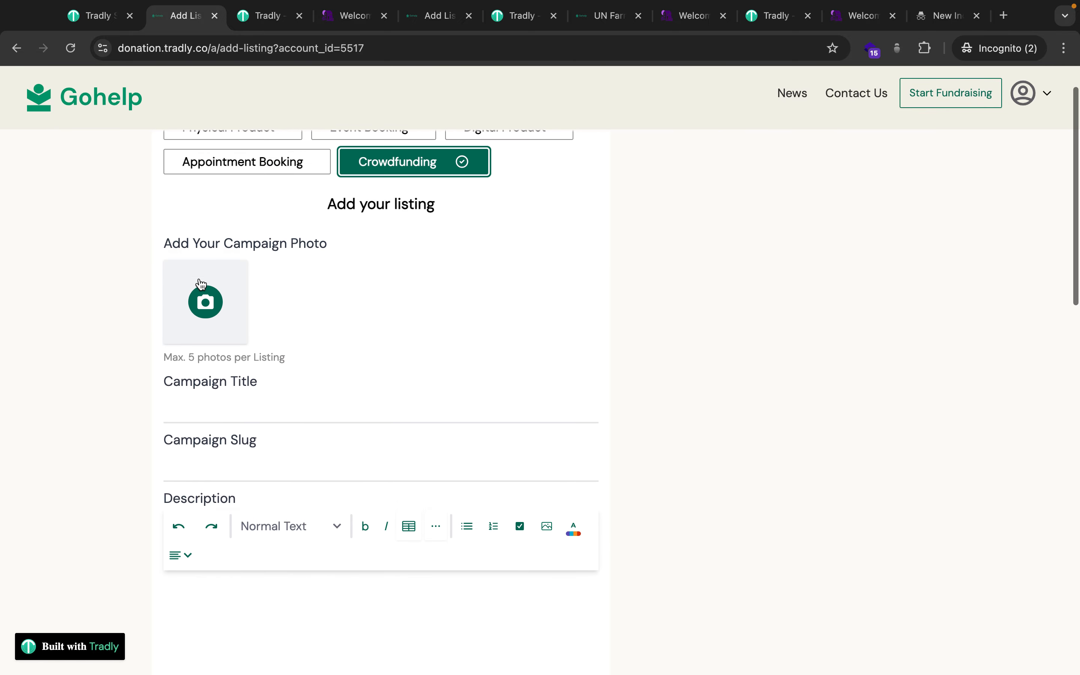
scroll(201, 284, down, 2)
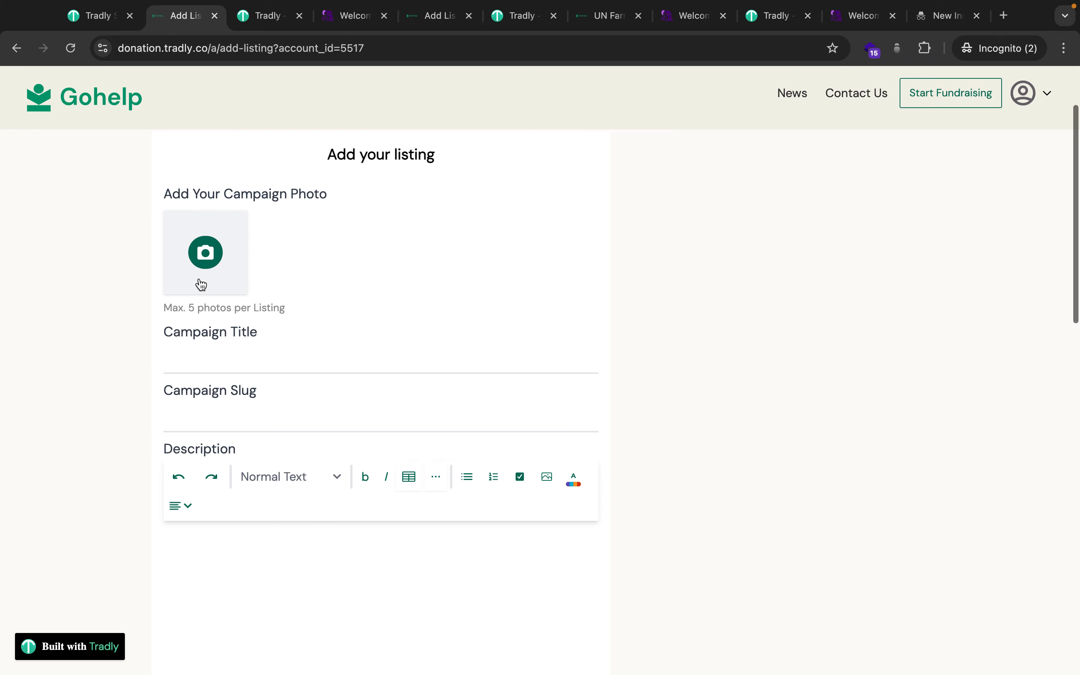
scroll(263, 354, down, 10)
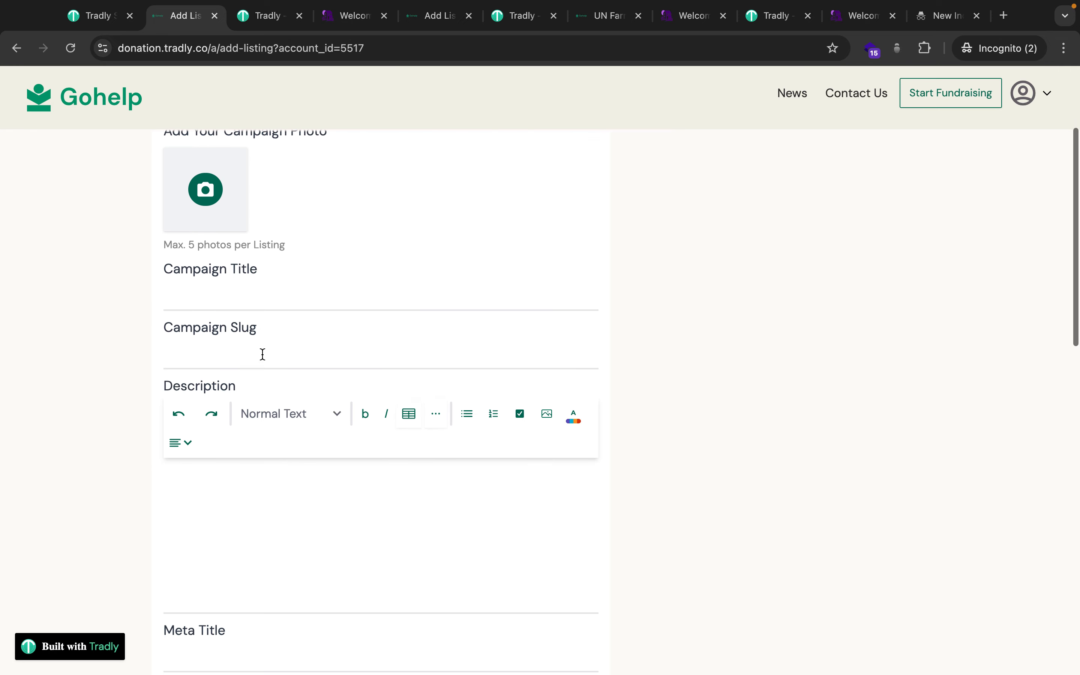
scroll(277, 506, down, 9)
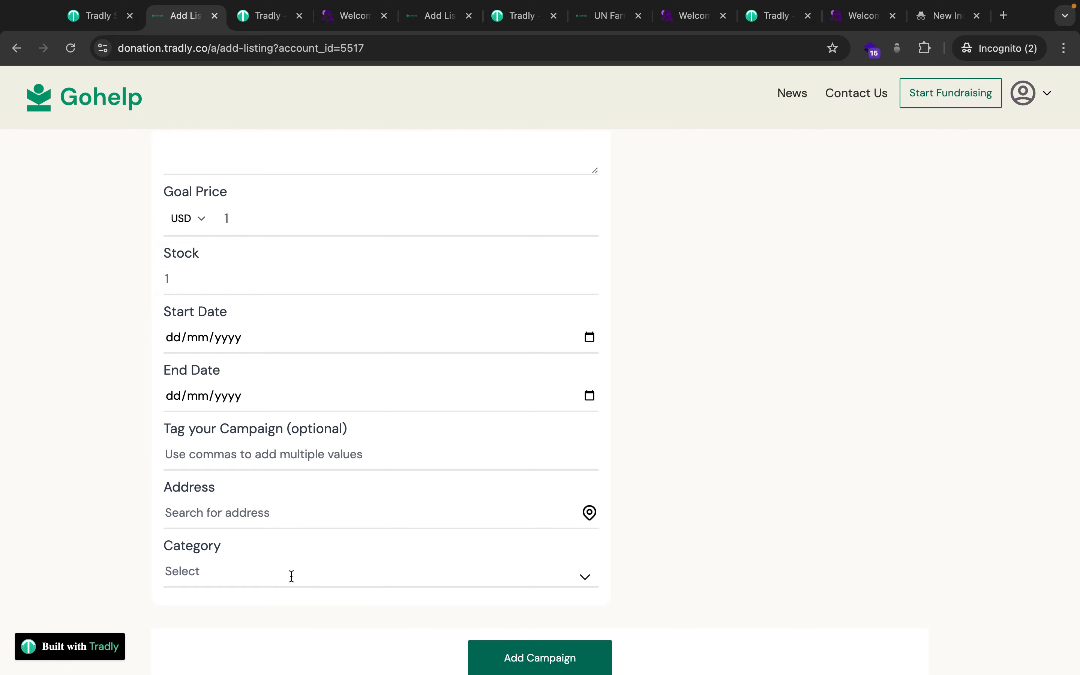
Glance at the SuperAdmin accounts list, then return to the add-listing form.
click(94, 17)
mouse_move(58, 220)
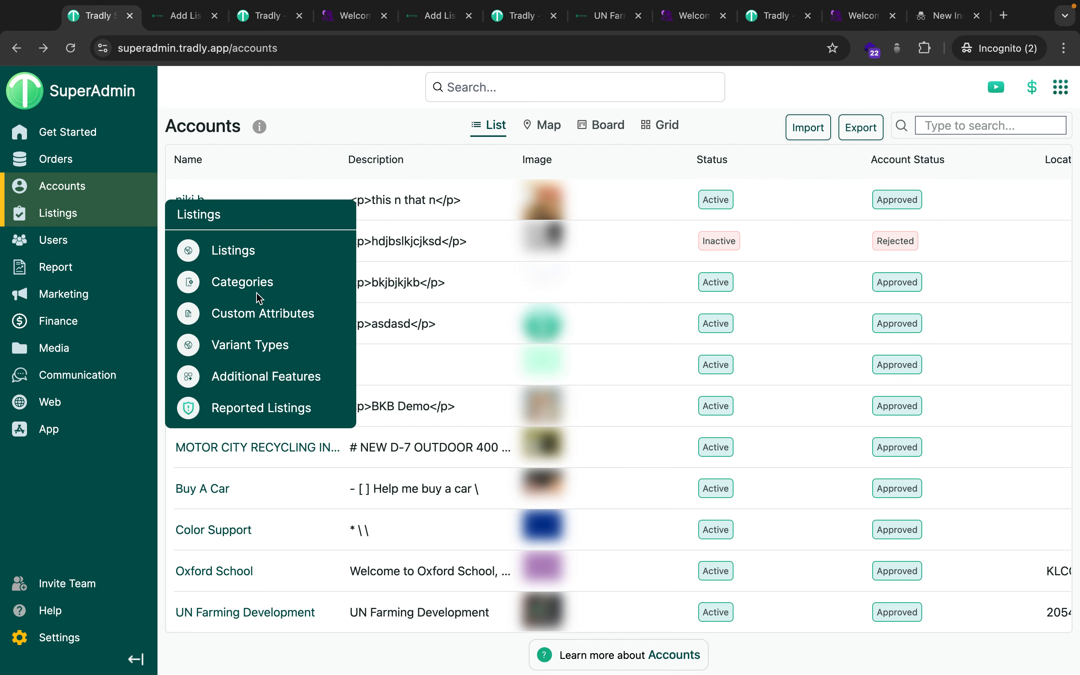
click(174, 29)
scroll(325, 434, up, 15)
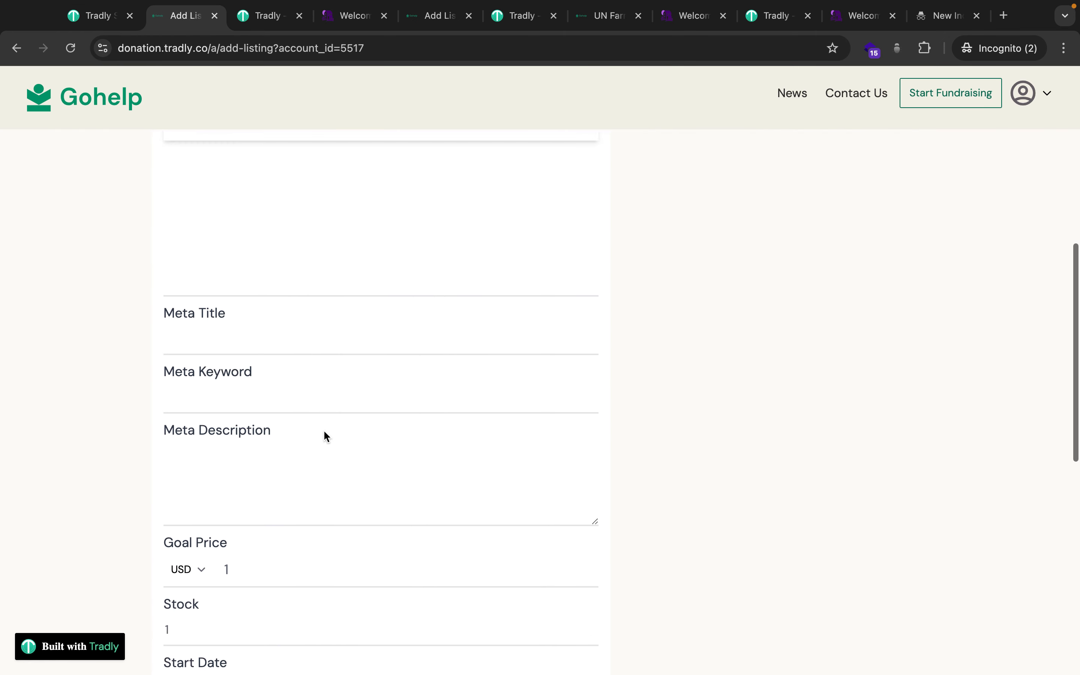
scroll(326, 434, up, 2)
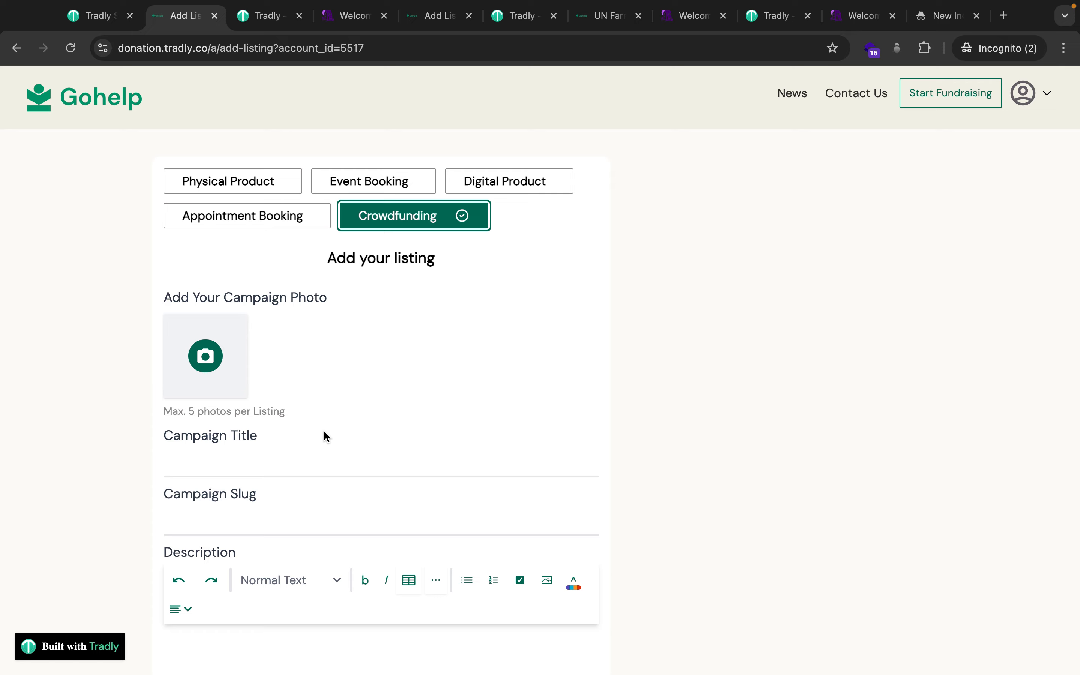
Add '- Accounts' and '- - Listing' lines under Superadmin in the notes outline.
key(ctrl+Left)
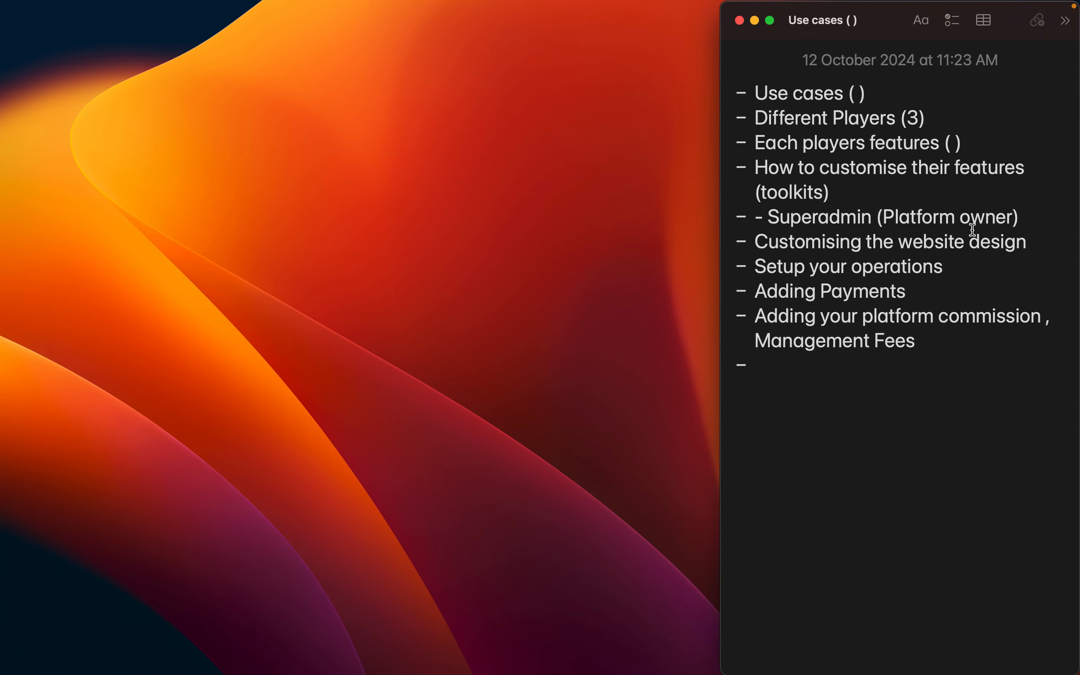
key(Return)
text(- Accounts)
key(Return)
text(- - Listing)
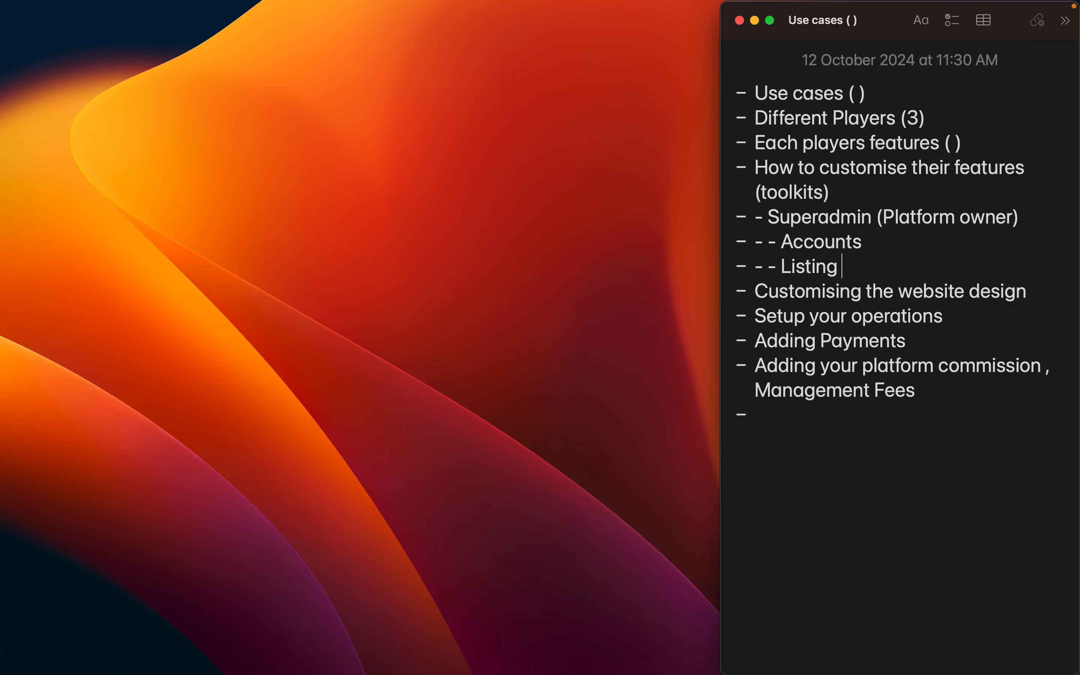
Glance at the Gohelp listing form and return to the outline notes.
key(ctrl+Right)
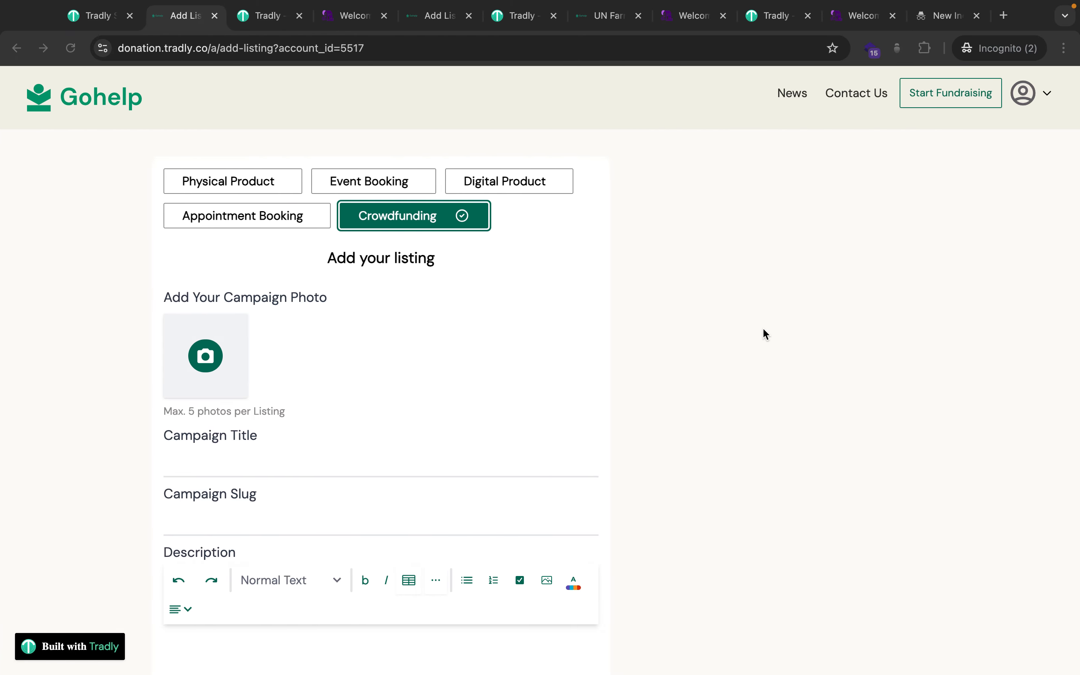
scroll(713, 358, down, 15)
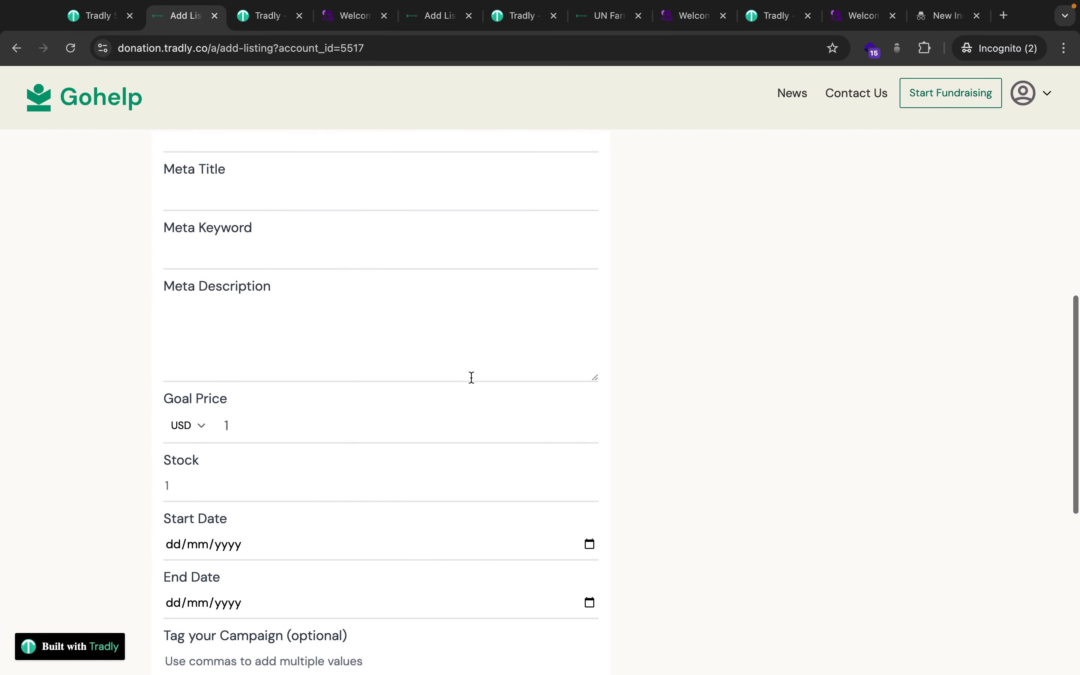
scroll(472, 377, up, 3)
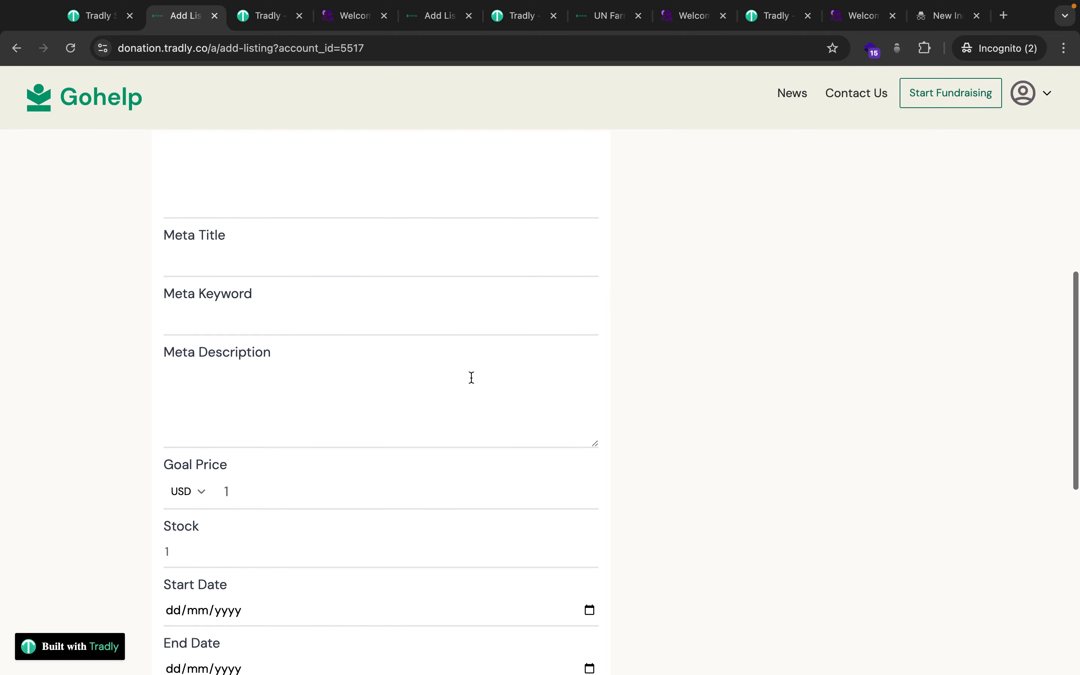
key(ctrl+Left)
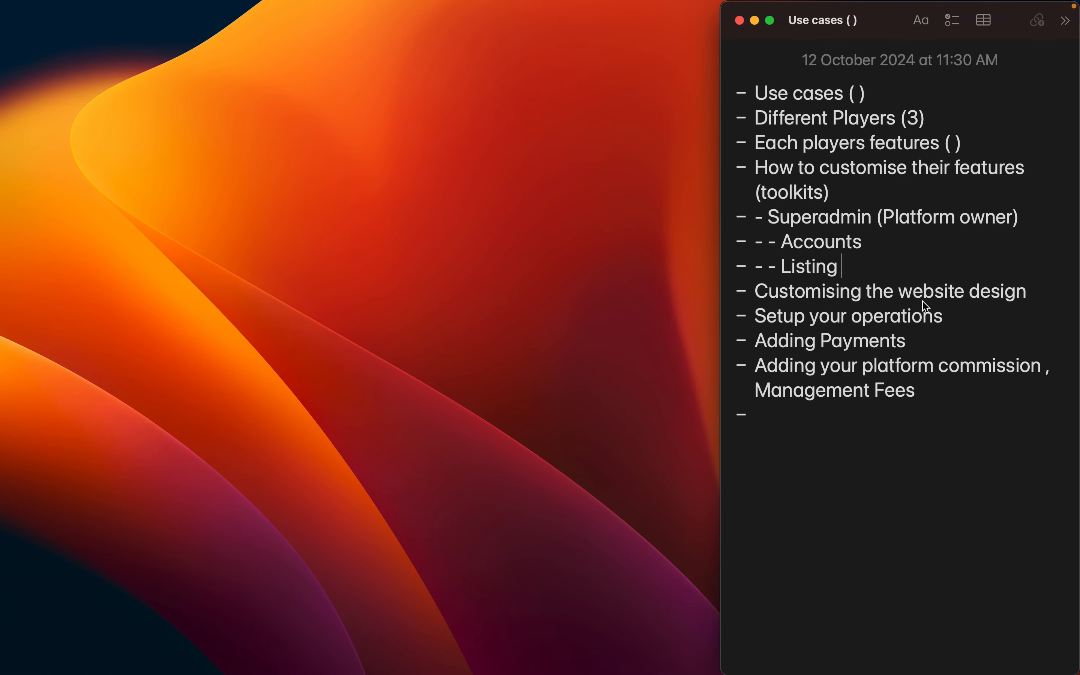
Add '- Editor' with sub-points '- - Design system' and '- - Block based builder (each pages)' to the notes.
click(1040, 301)
key(Return)
text(- S)
key(BackSpace)
text(Edi)
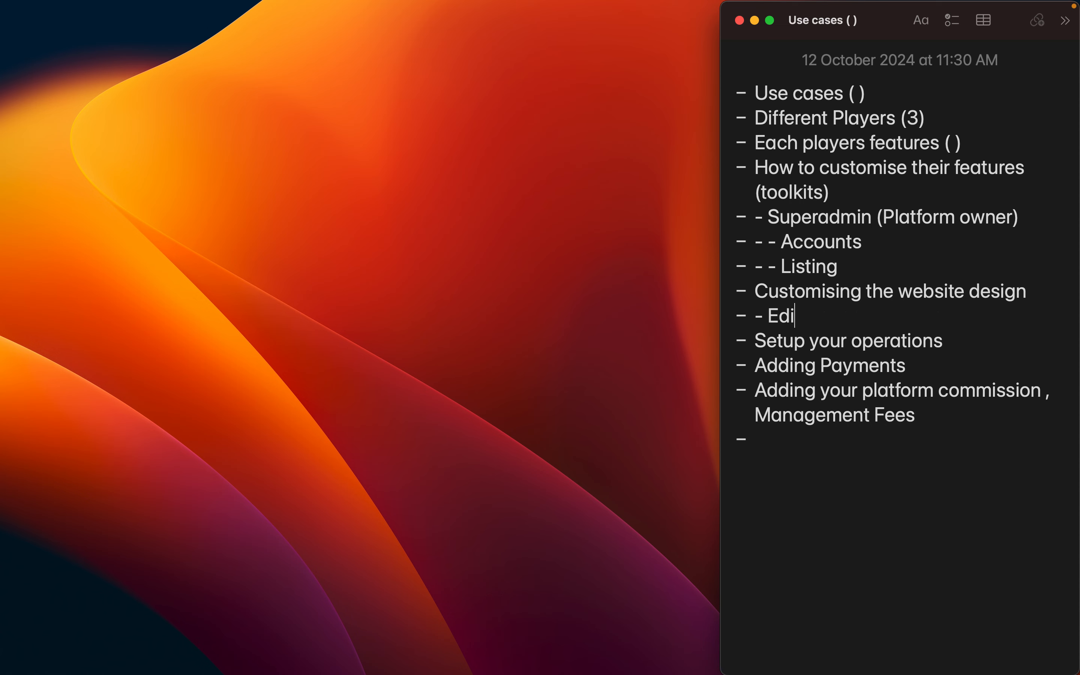
text(tor)
key(Return)
text(- - Design system)
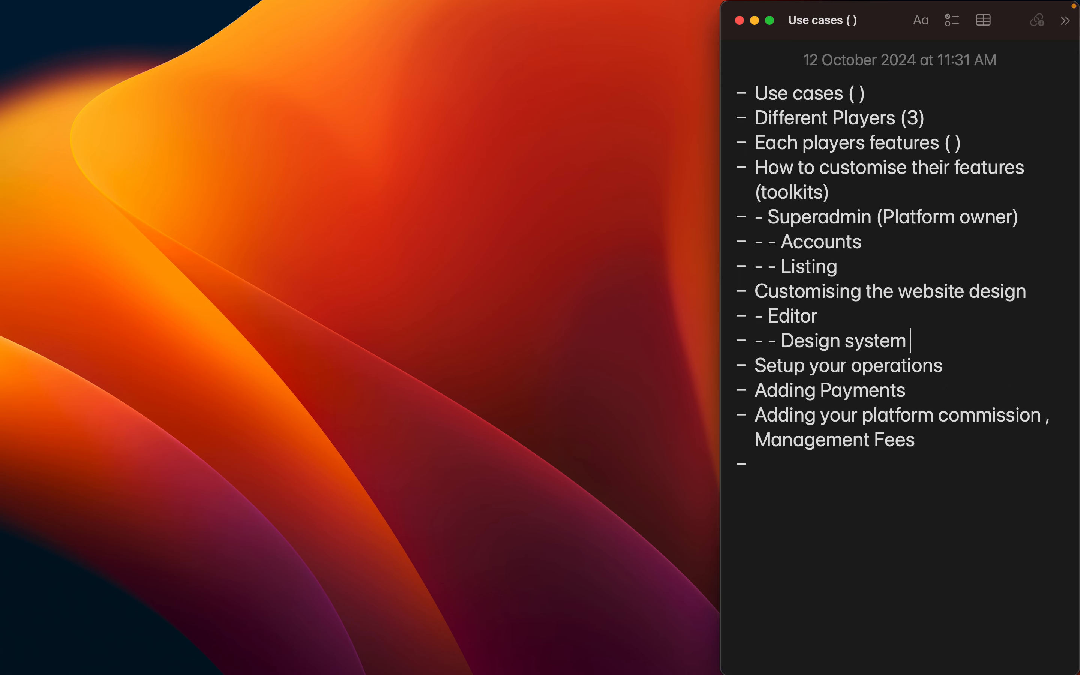
key(Return)
text(- - Block based builder (each pages))
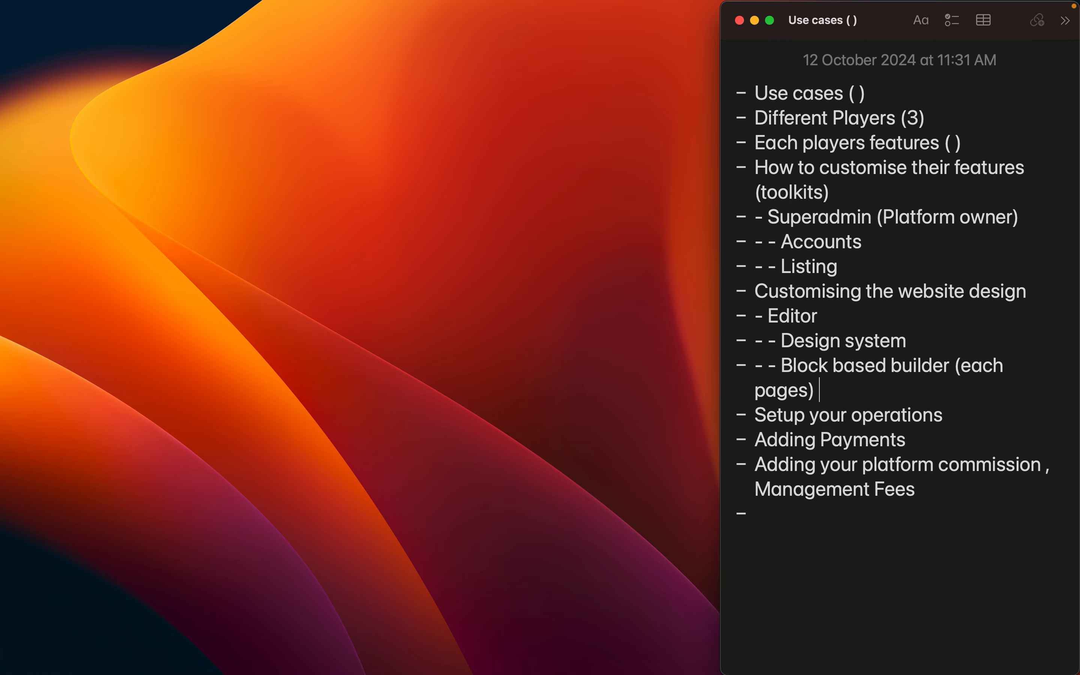
key(ctrl+Right)
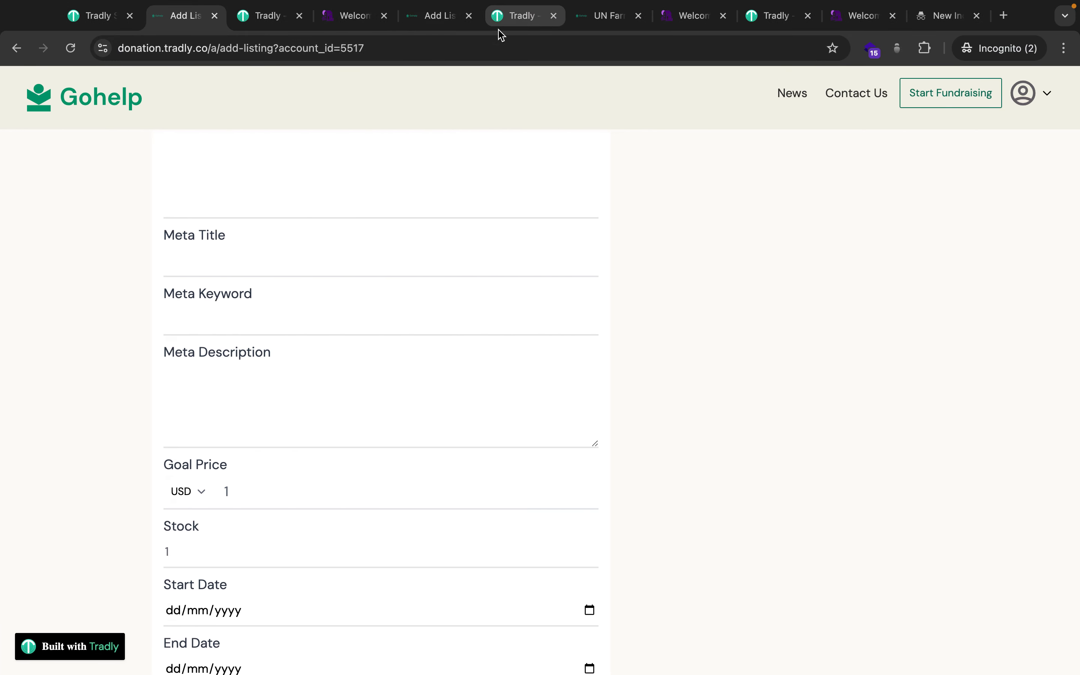
Open the Tradly website editor and show its Default Domain list of sites.
click(518, 25)
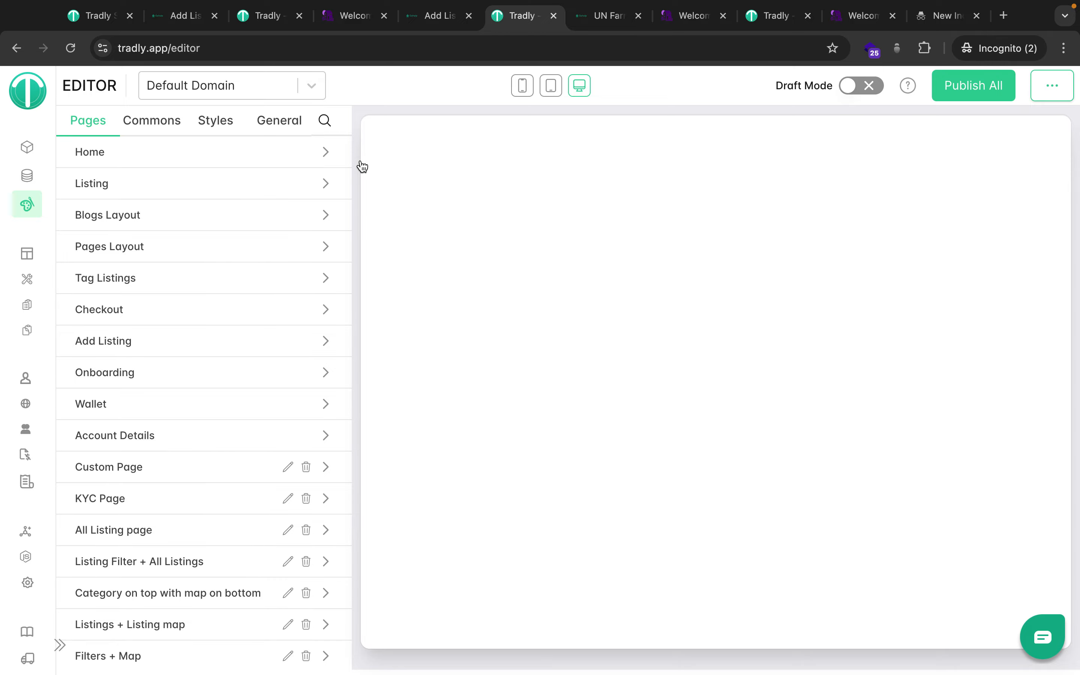
scroll(639, 440, down, 20)
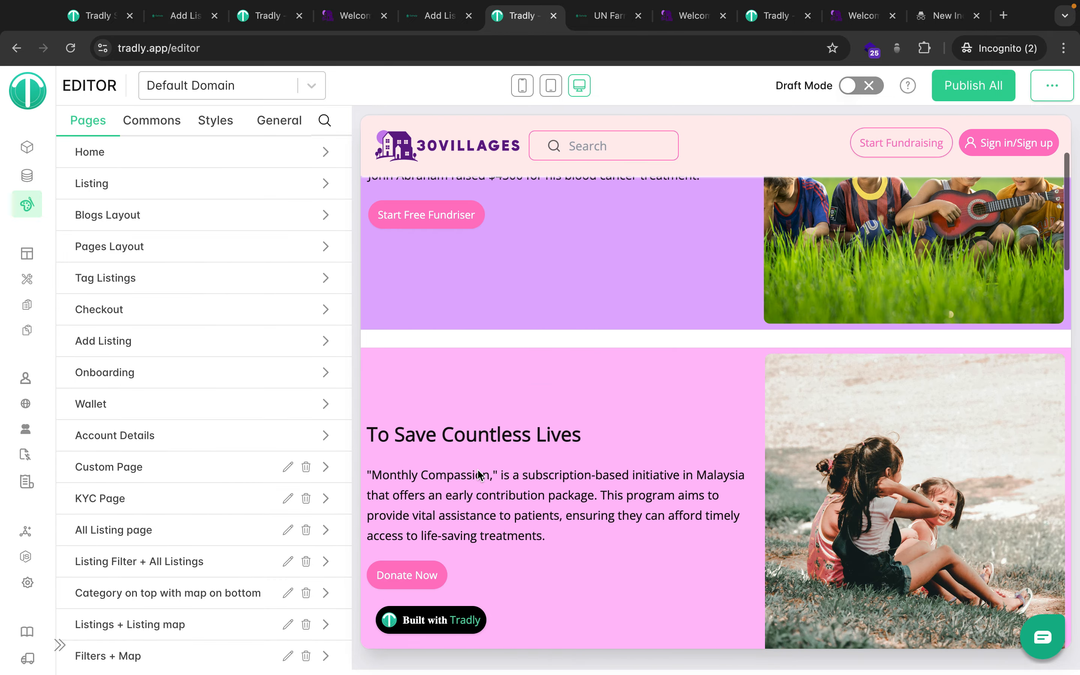
scroll(639, 440, up, 20)
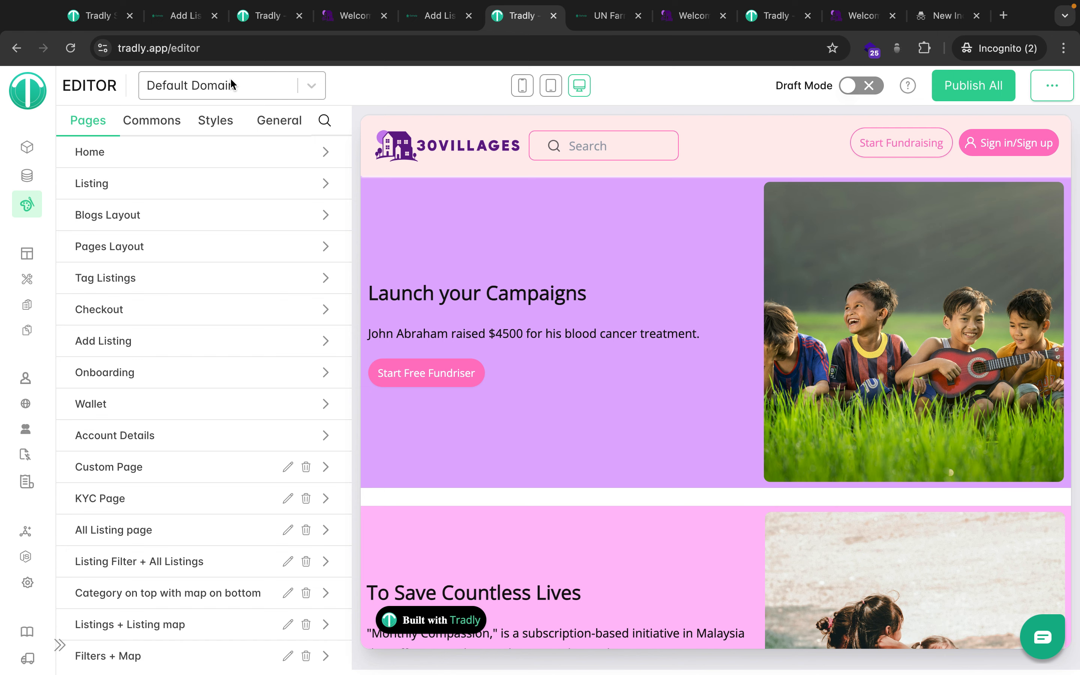
click(266, 96)
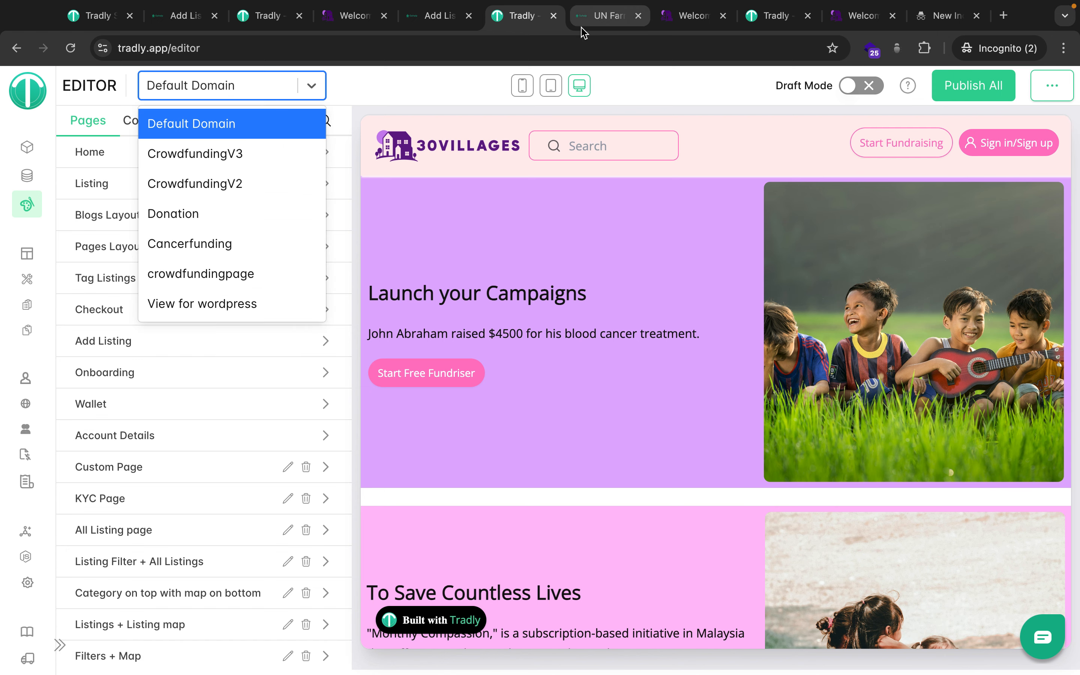
Compare the UN Farming Development page with the editor, then go back to the SuperAdmin accounts.
click(585, 16)
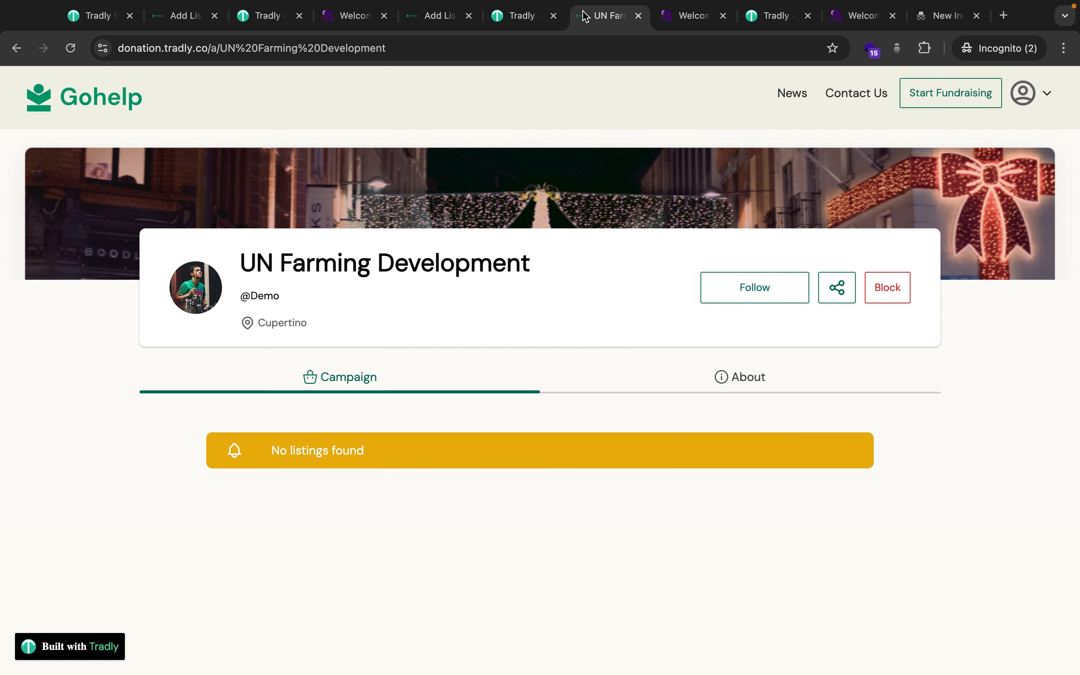
click(508, 20)
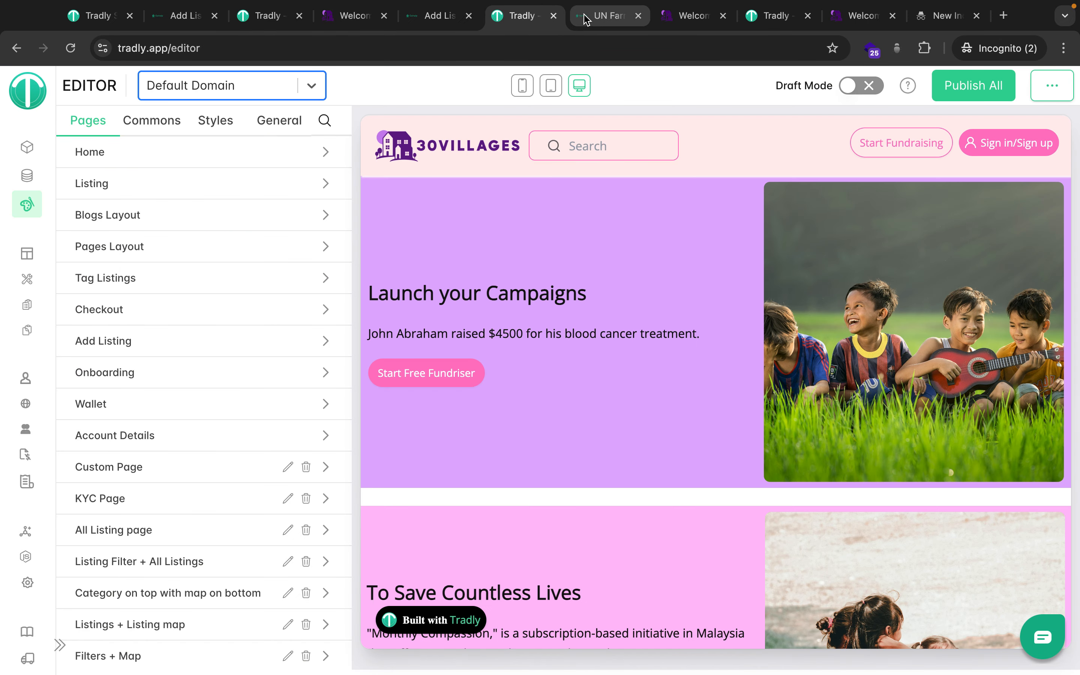
click(586, 19)
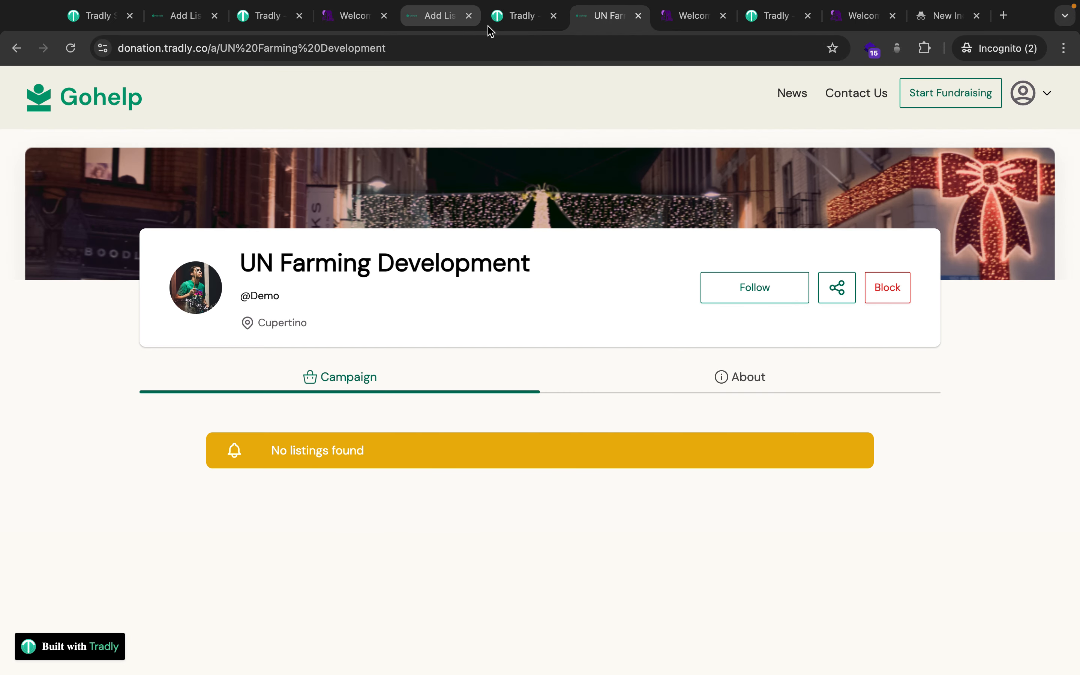
click(513, 25)
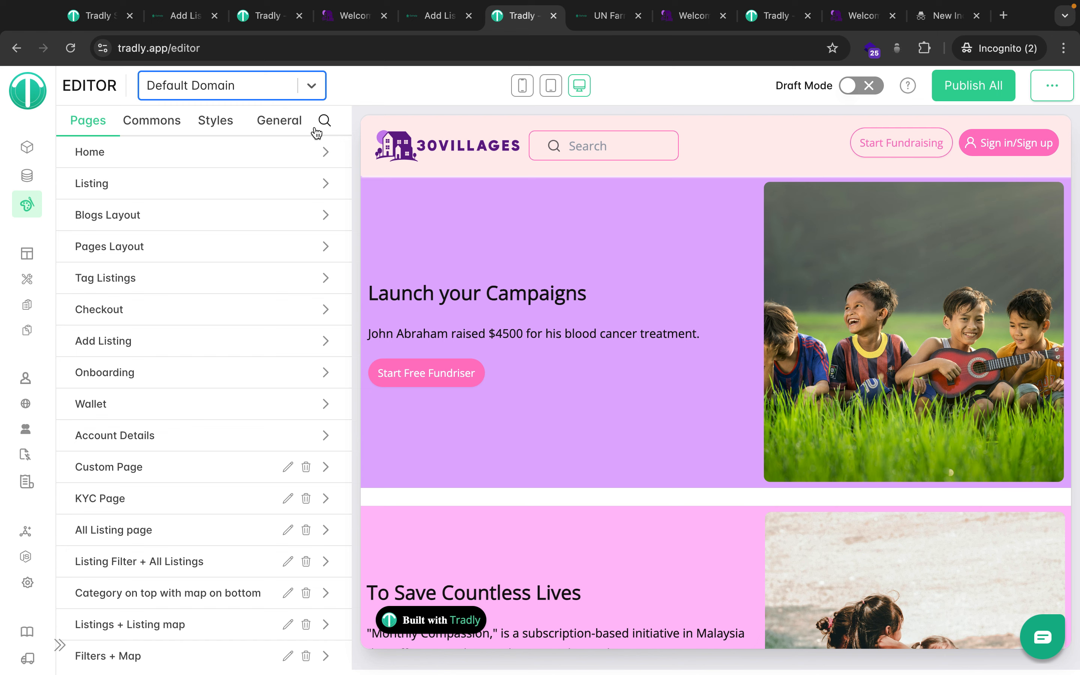
click(77, 20)
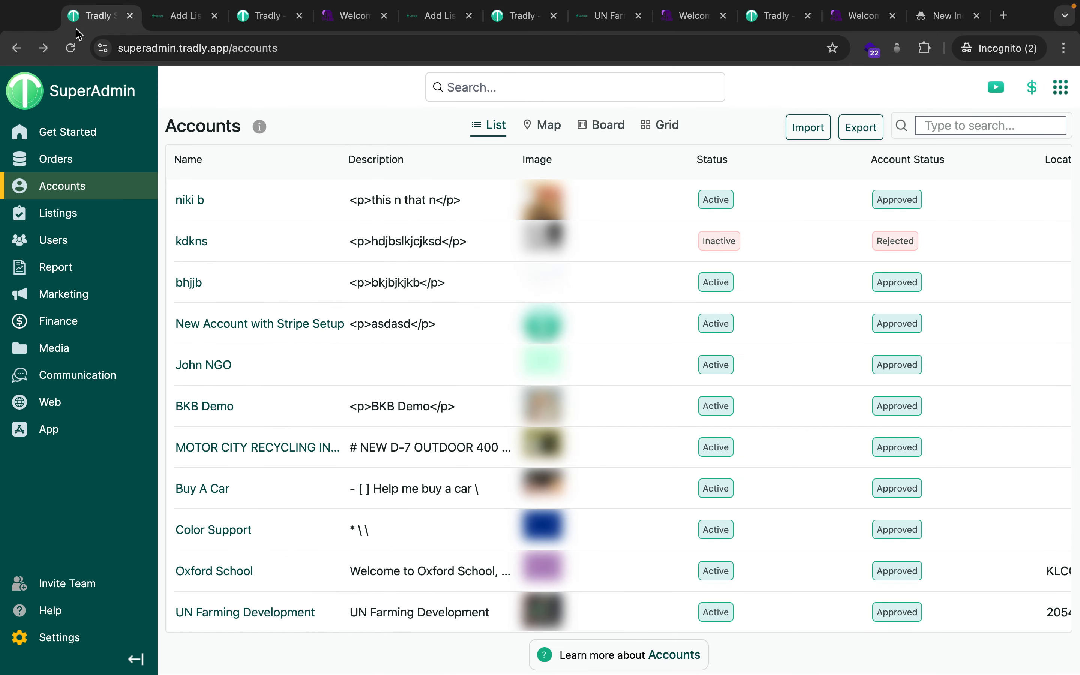
Review the SuperAdmin accounts list and the workspace overview of all sites.
mouse_move(78, 199)
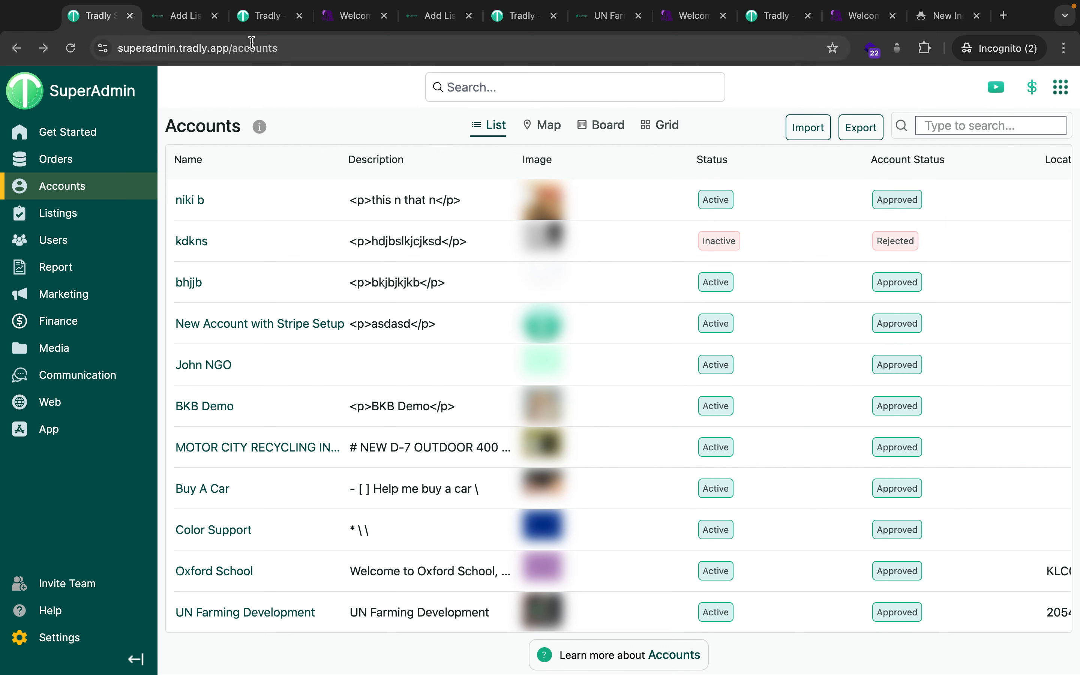
click(252, 25)
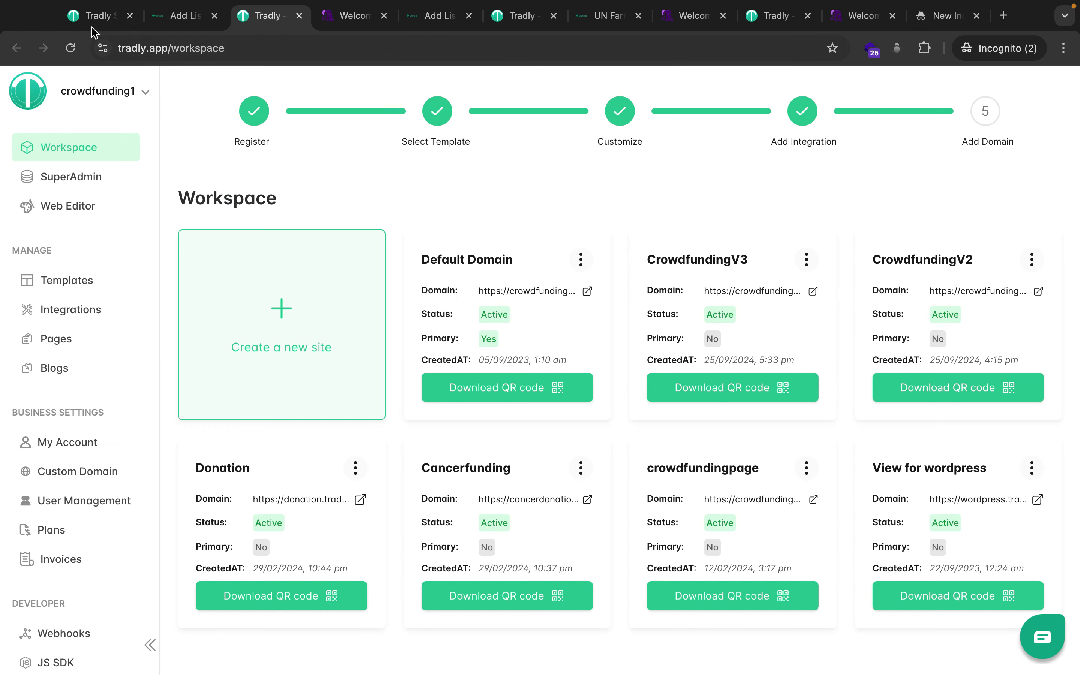
click(92, 13)
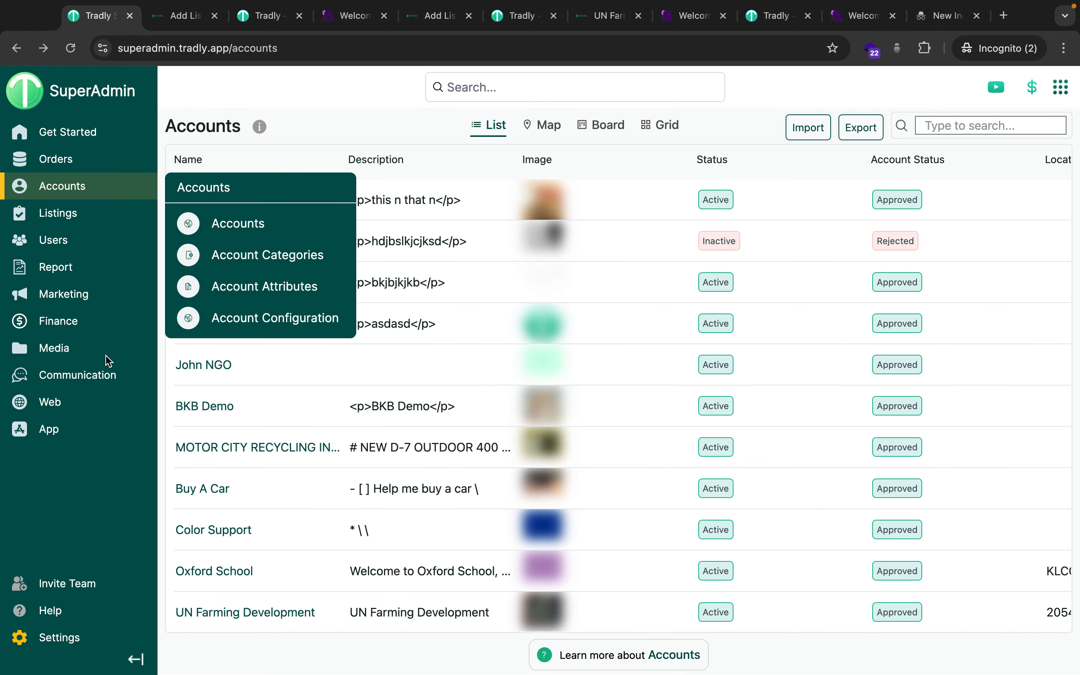
mouse_move(15, 197)
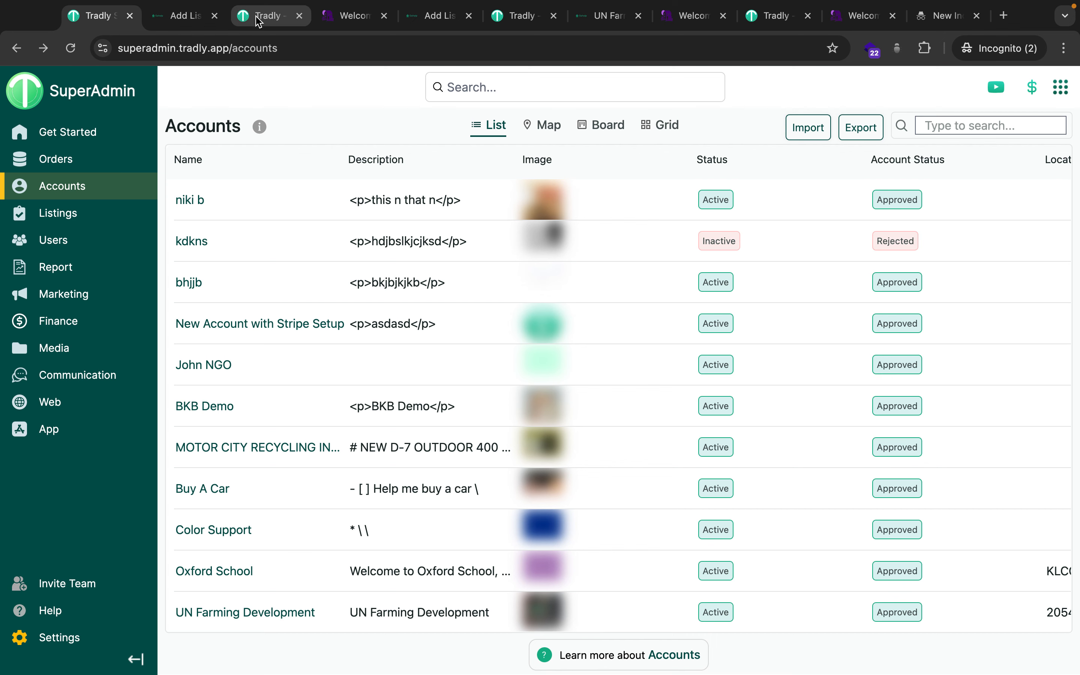
mouse_move(152, 188)
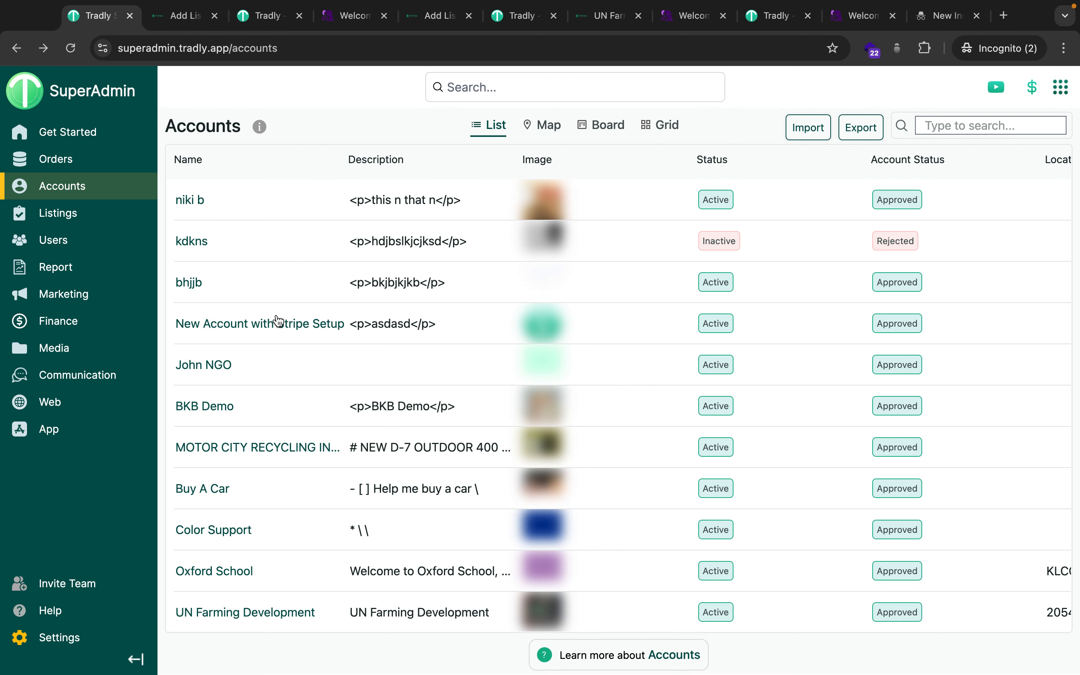
click(258, 22)
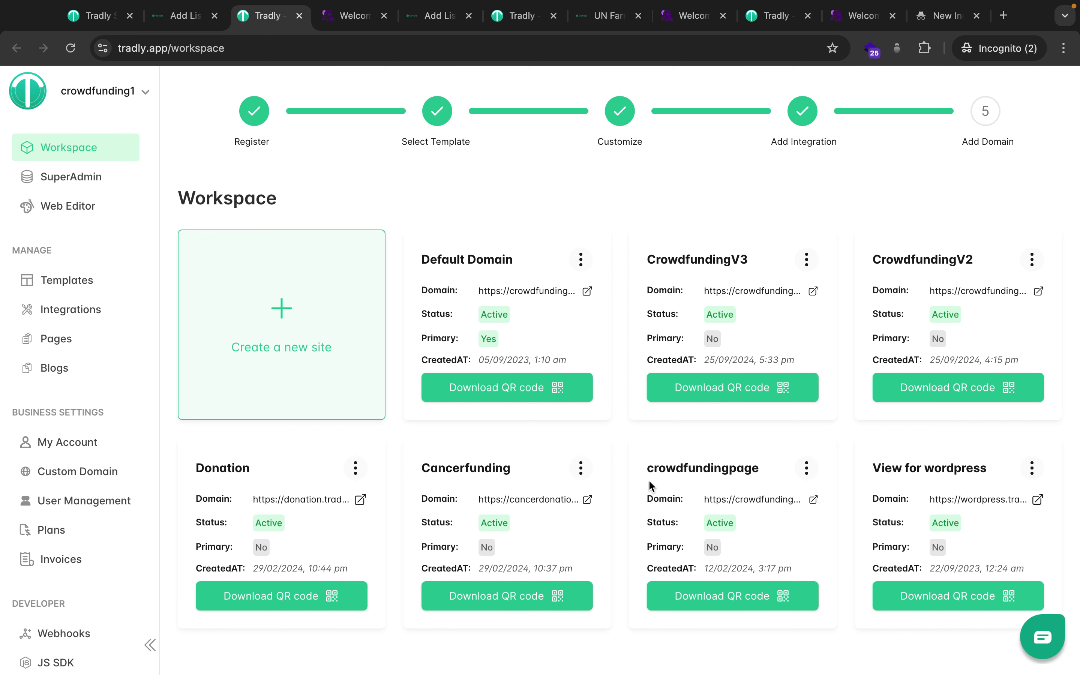
Check the workspace sites and the UN Farming Development storefront, ending back in the site editor.
click(509, 18)
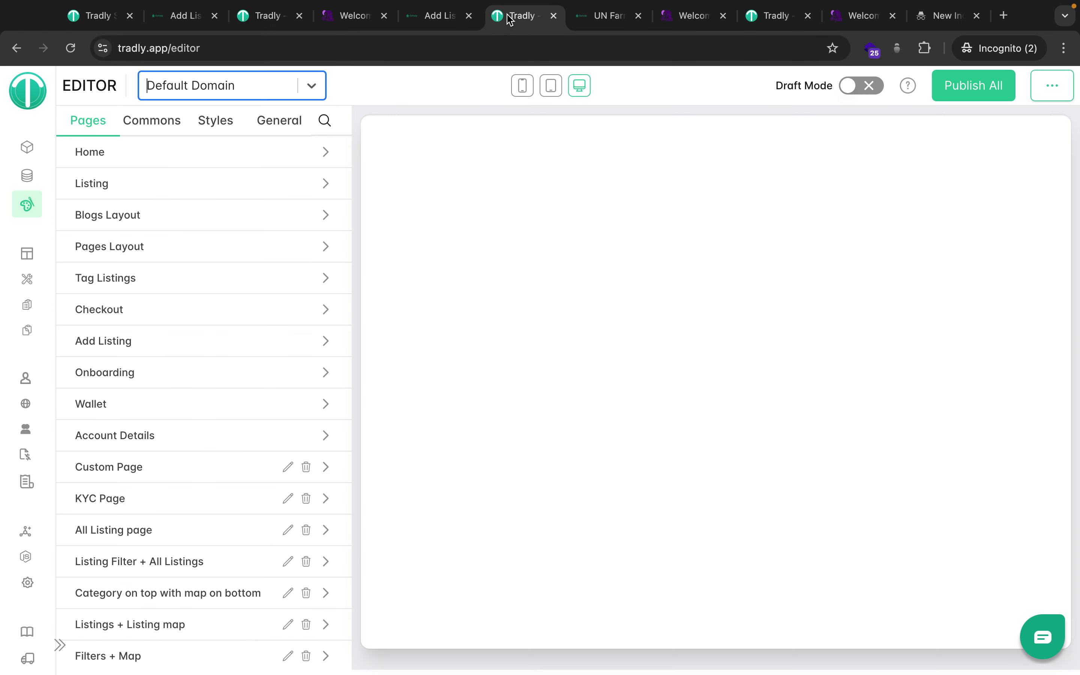
click(259, 18)
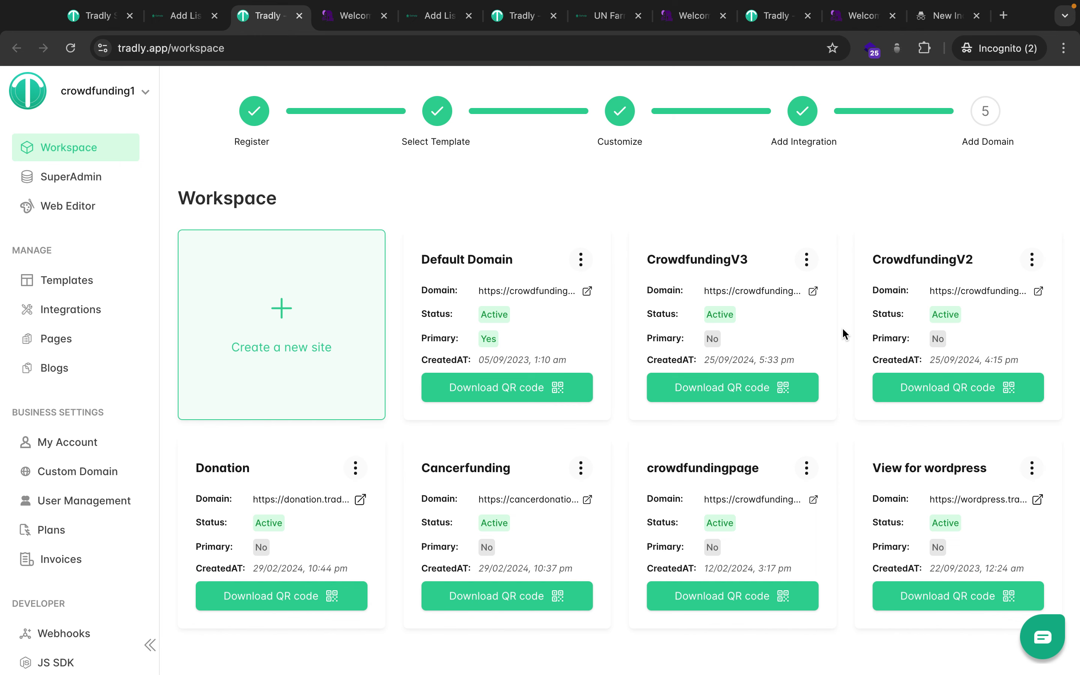
click(521, 22)
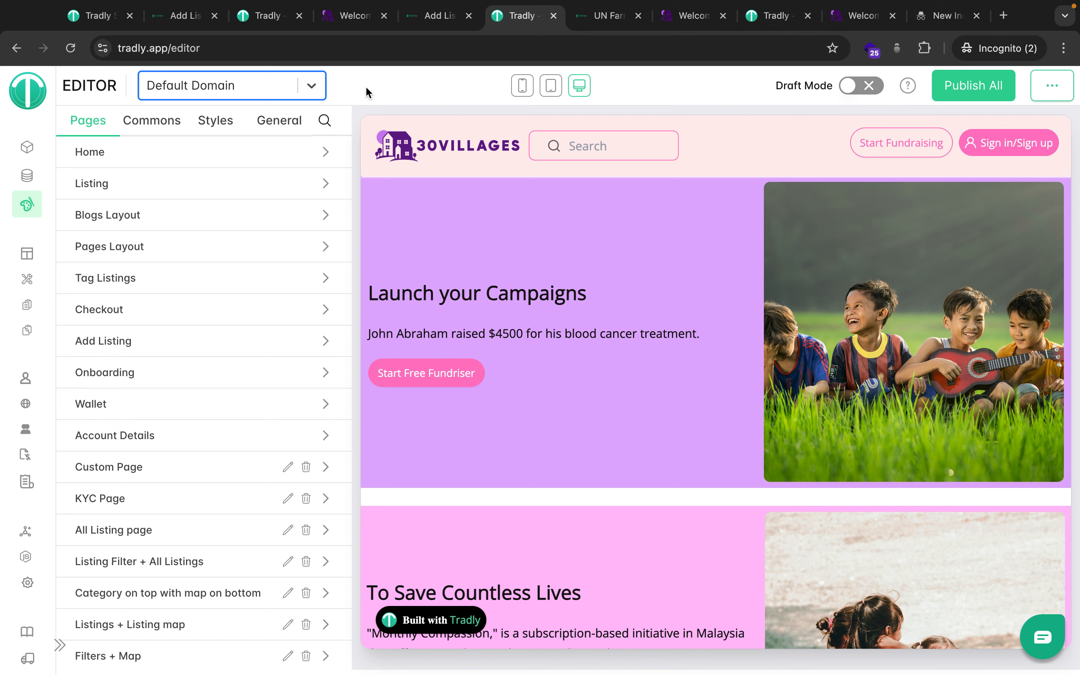
click(595, 14)
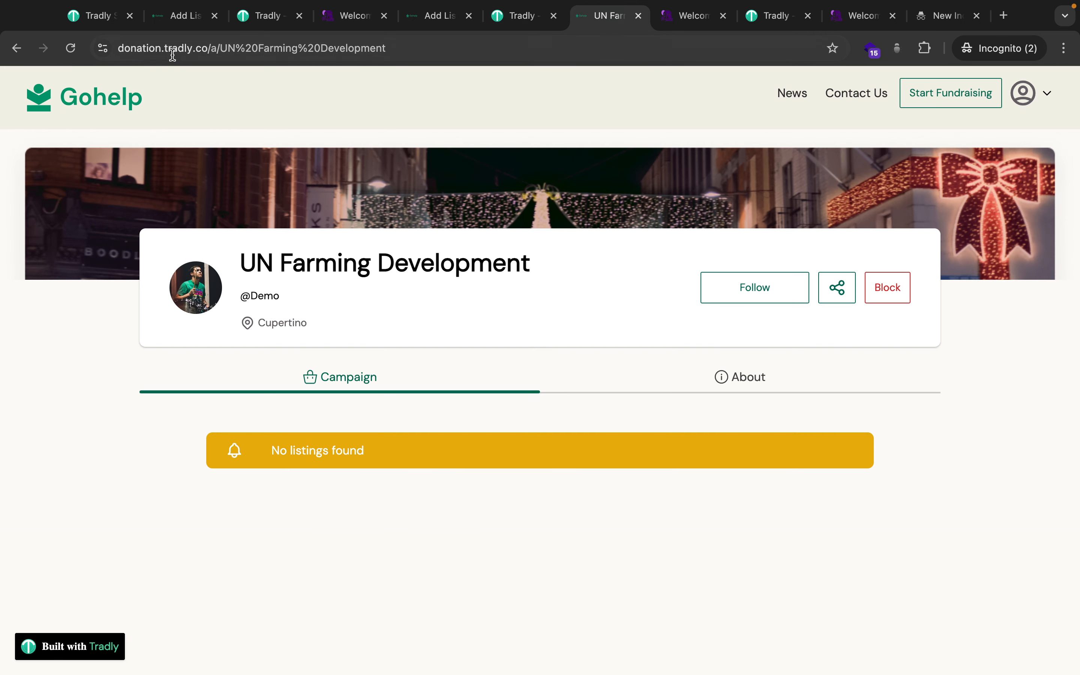
click(520, 21)
Load the Donation site into the editor and show its site-wide style settings.
click(311, 86)
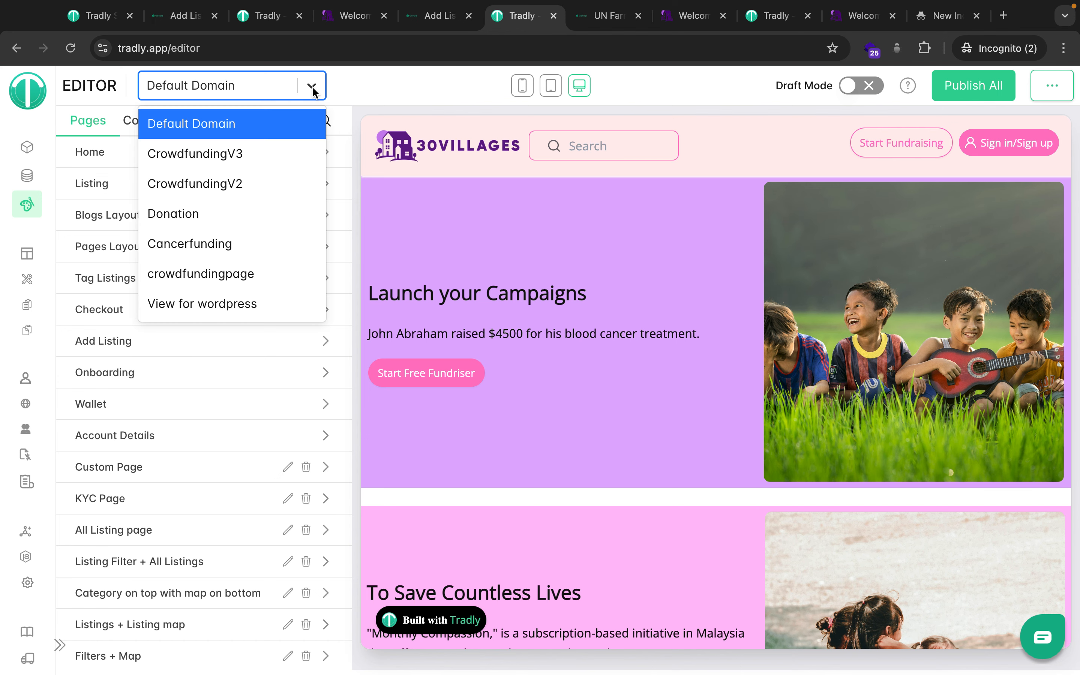
click(206, 223)
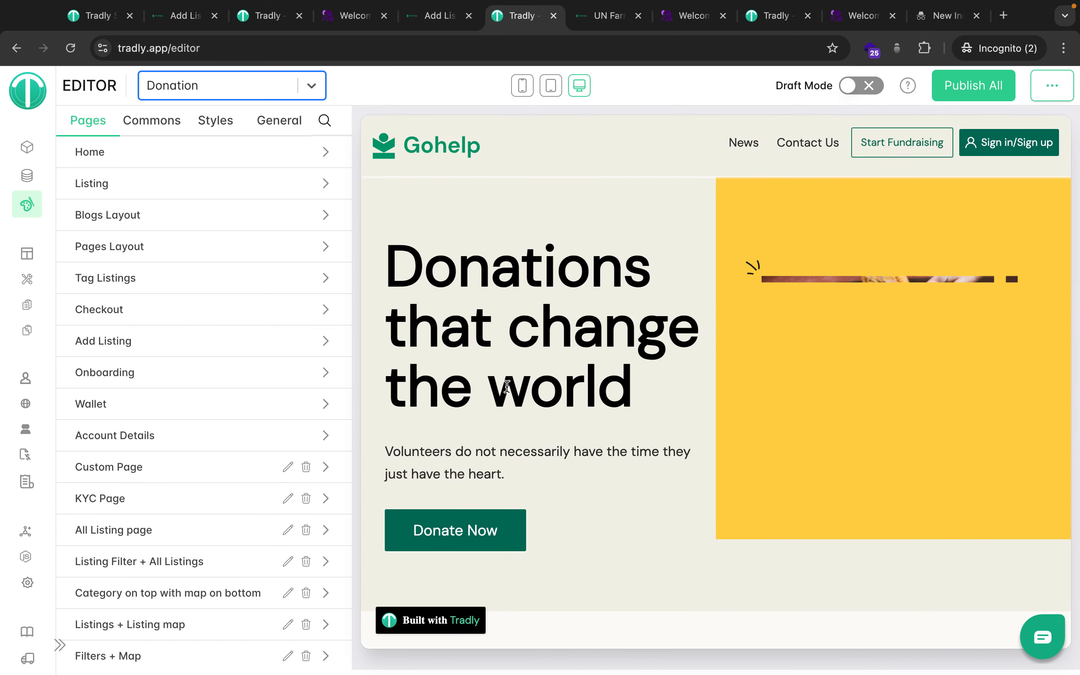
click(216, 122)
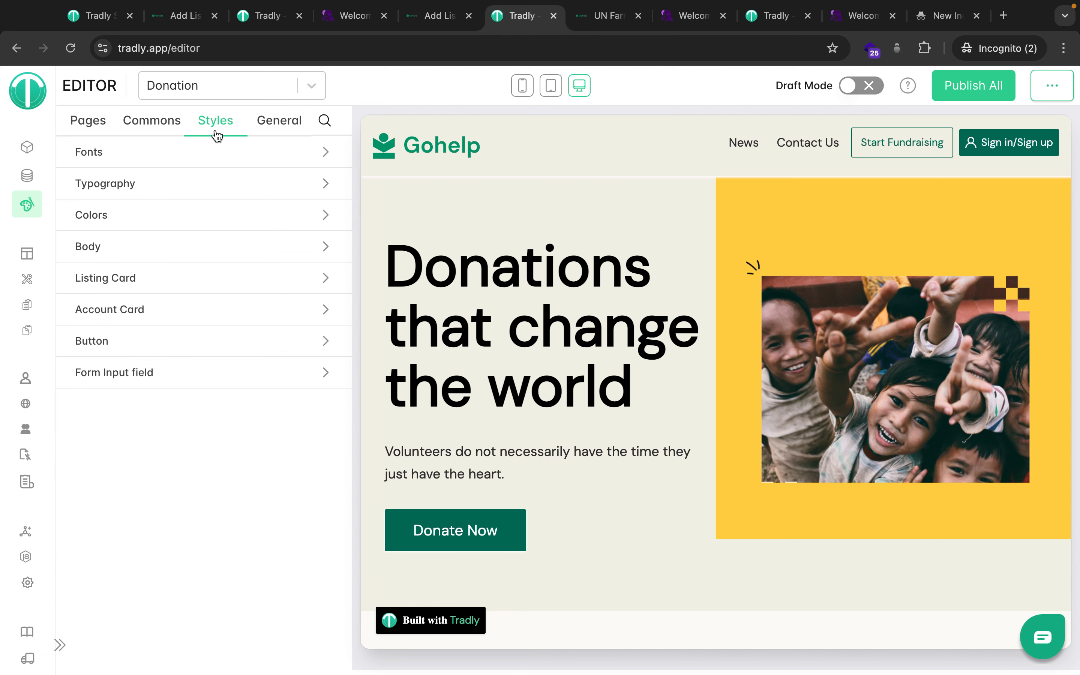
Check the Donation fonts, leaving DM Sans as the primary font, and return to Styles.
click(203, 159)
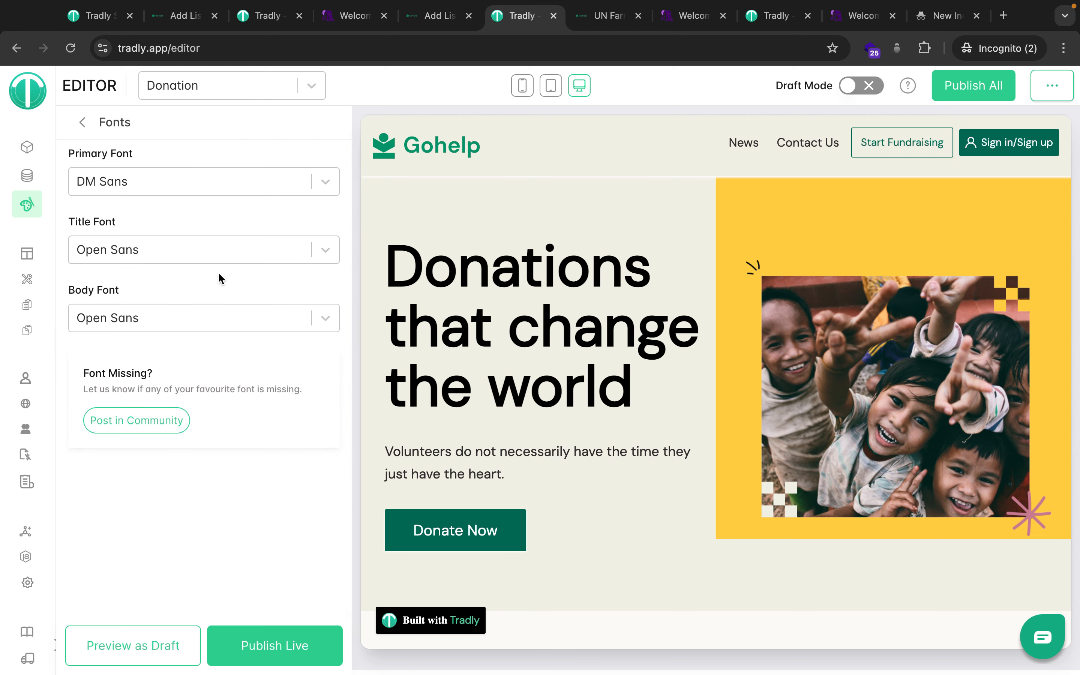
scroll(444, 414, down, 5)
scroll(443, 414, up, 5)
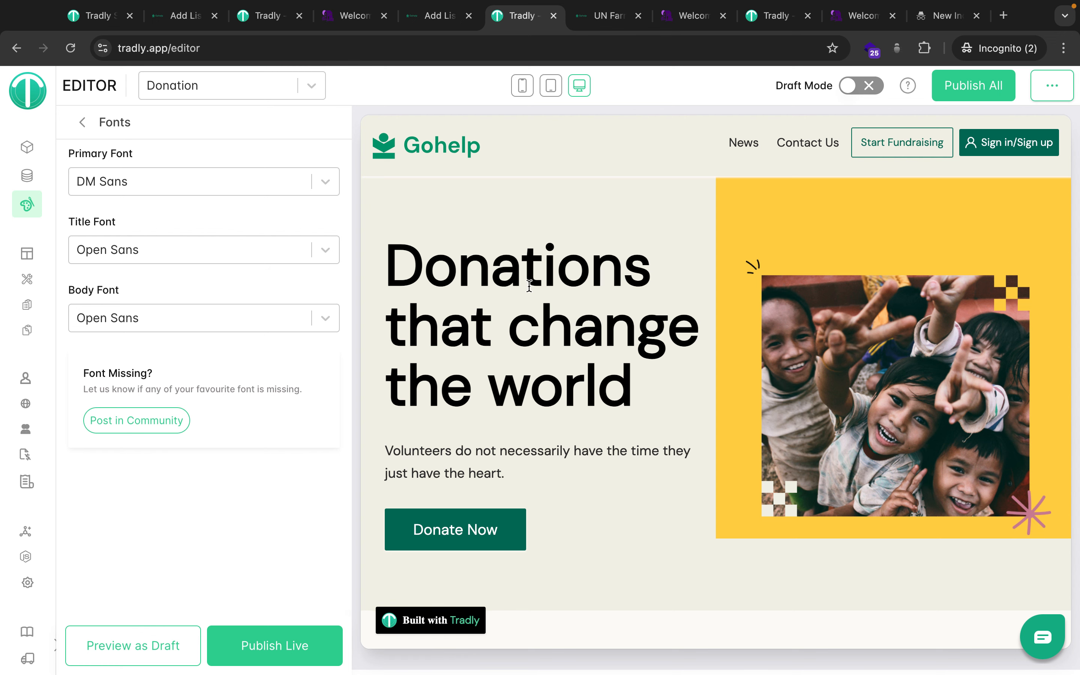
scroll(581, 422, down, 8)
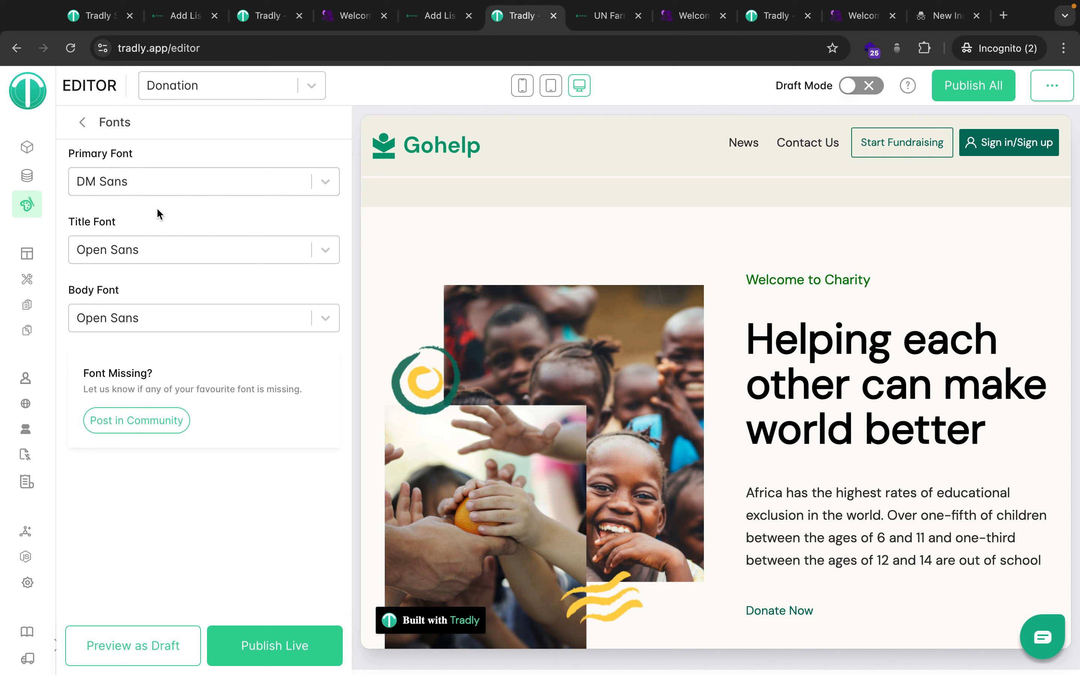
click(134, 183)
click(177, 178)
click(177, 178)
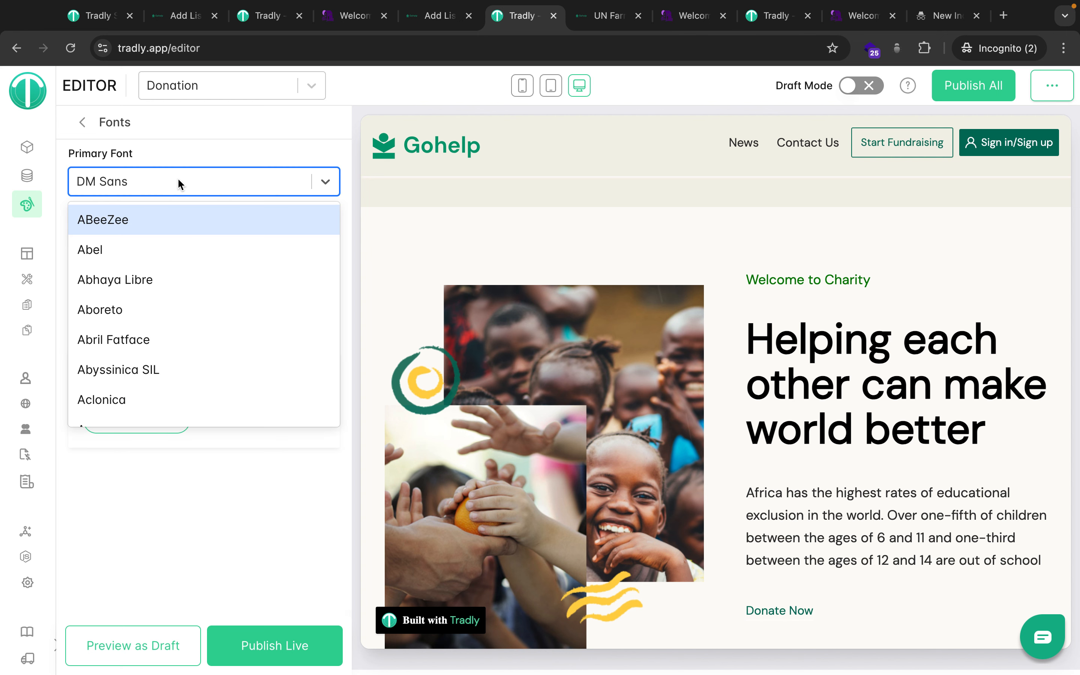
click(236, 165)
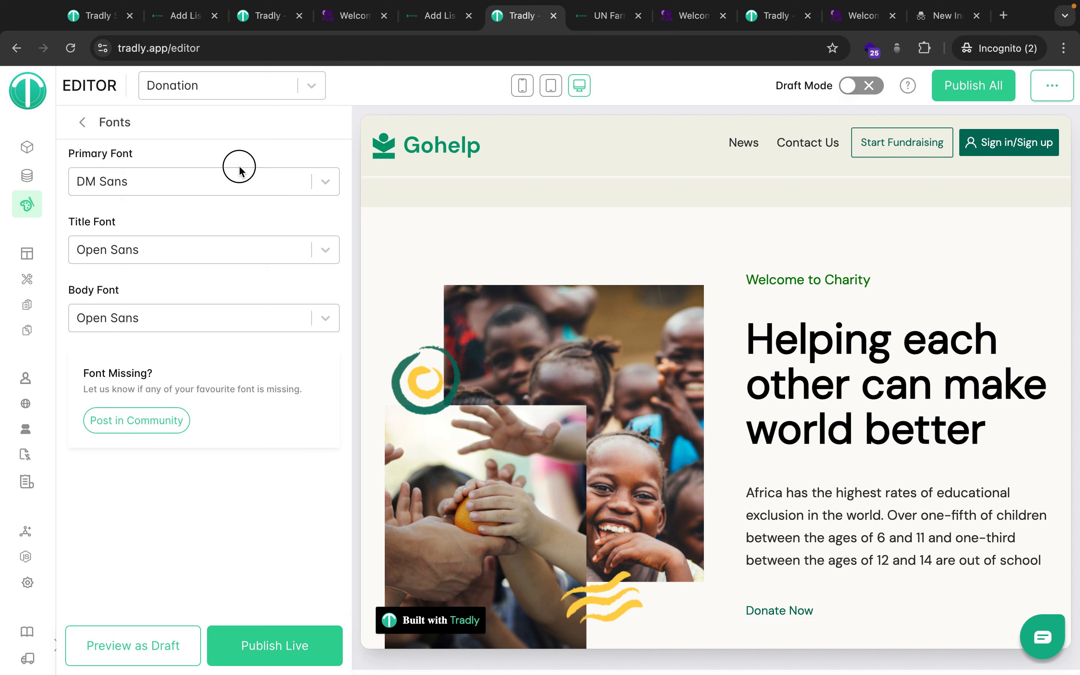
click(83, 126)
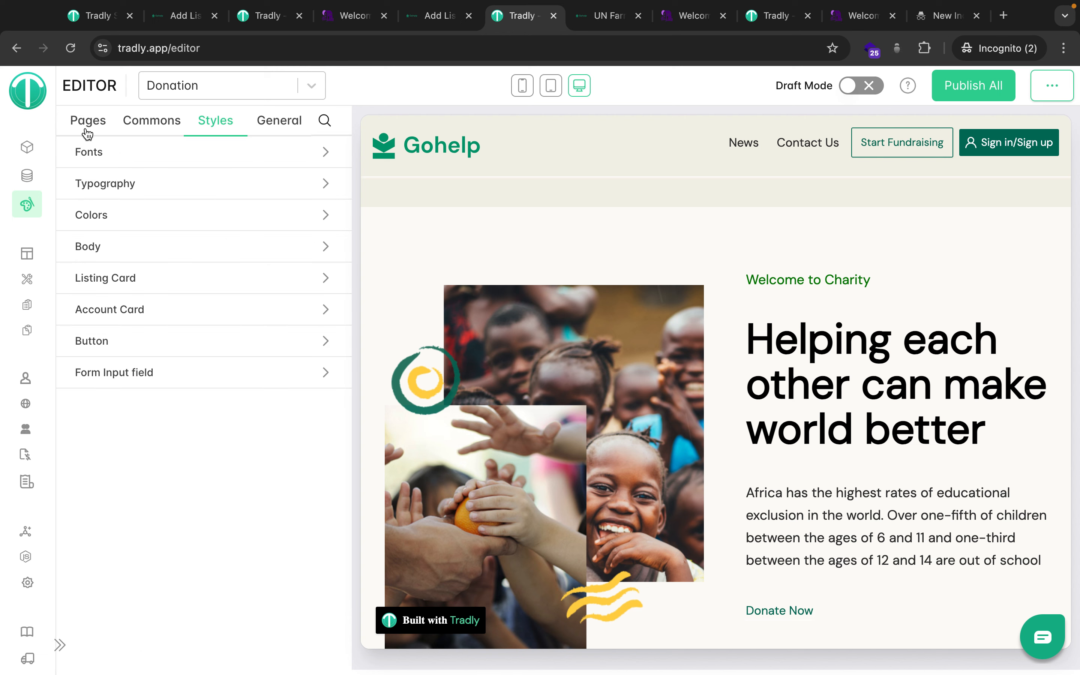
Open the Home page layout and edit the Row 1 heading block.
click(84, 128)
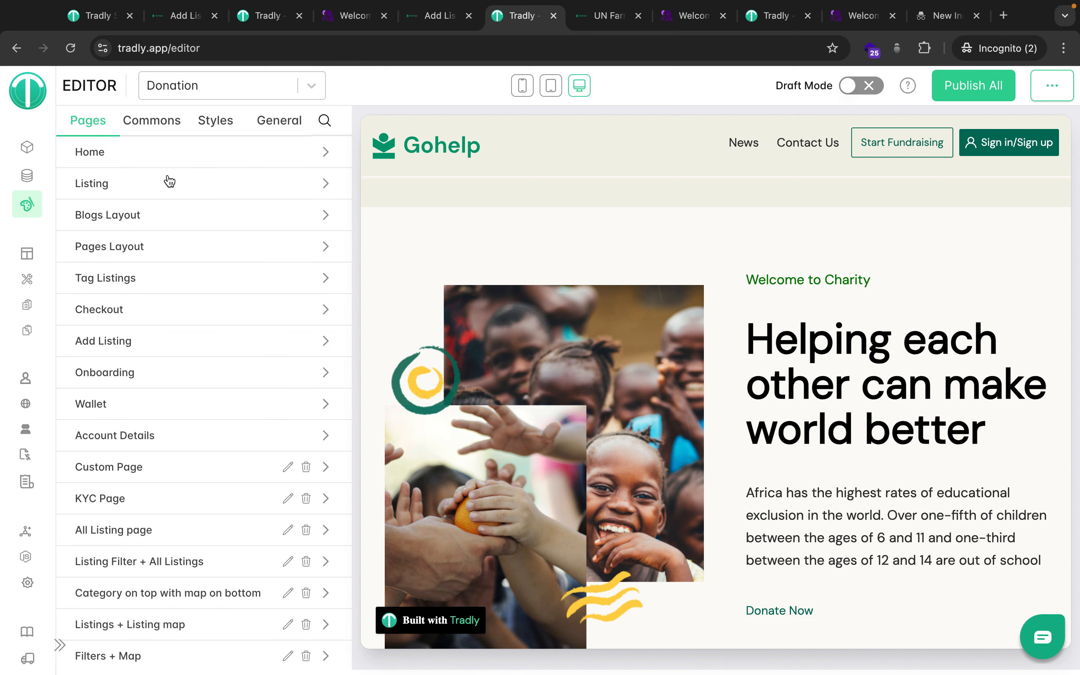
click(173, 154)
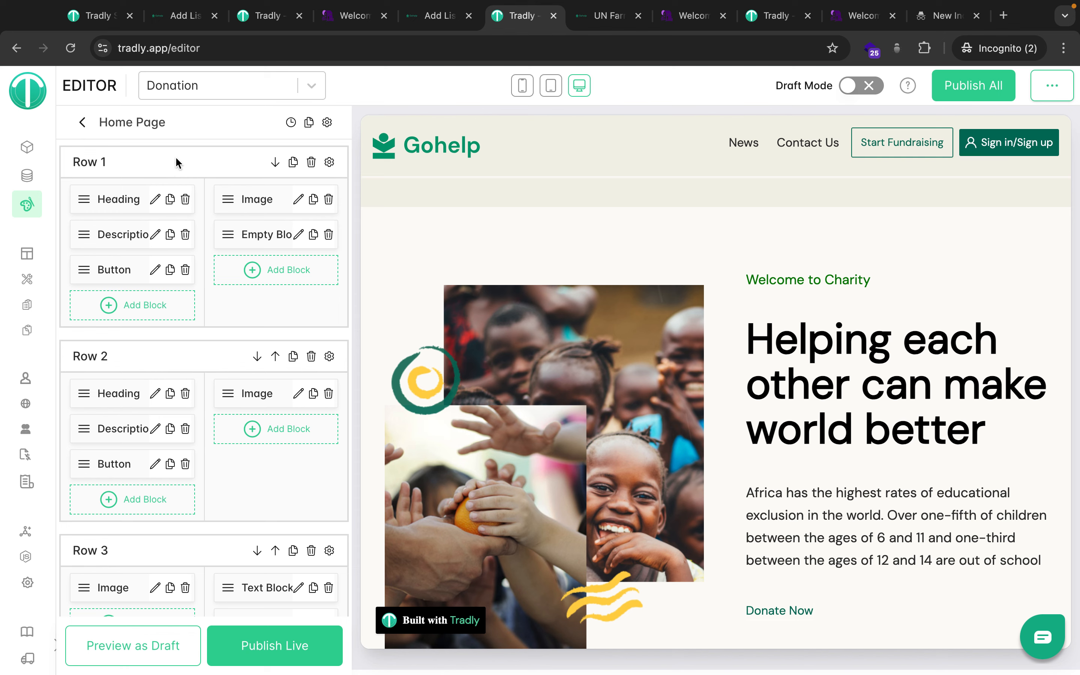
scroll(626, 445, down, 5)
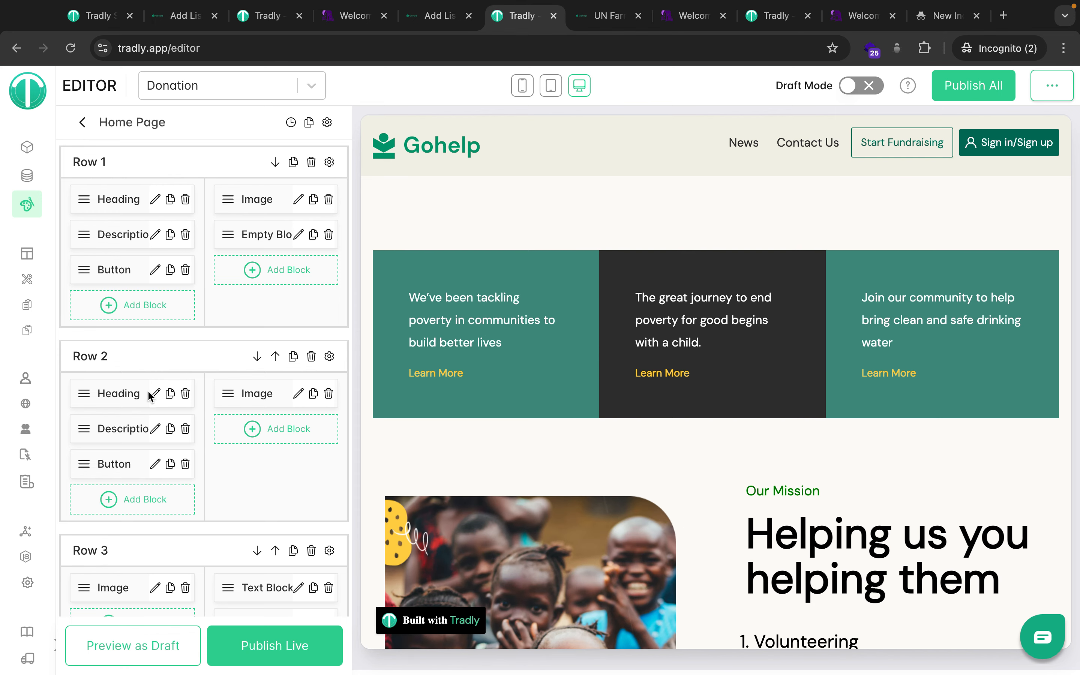
click(327, 123)
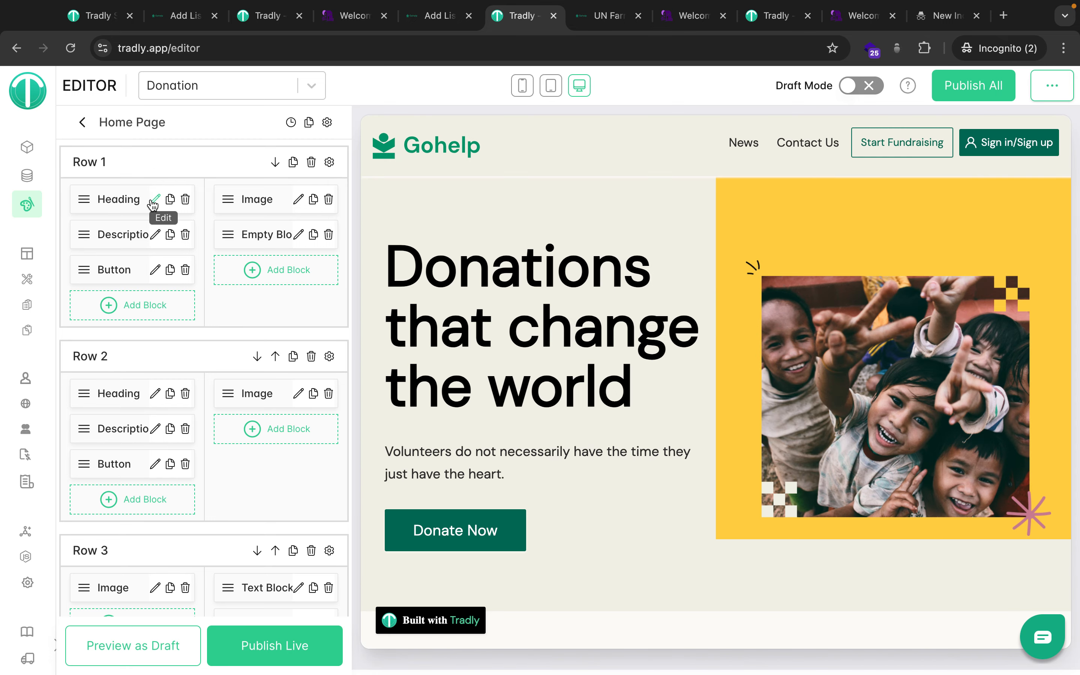
click(154, 201)
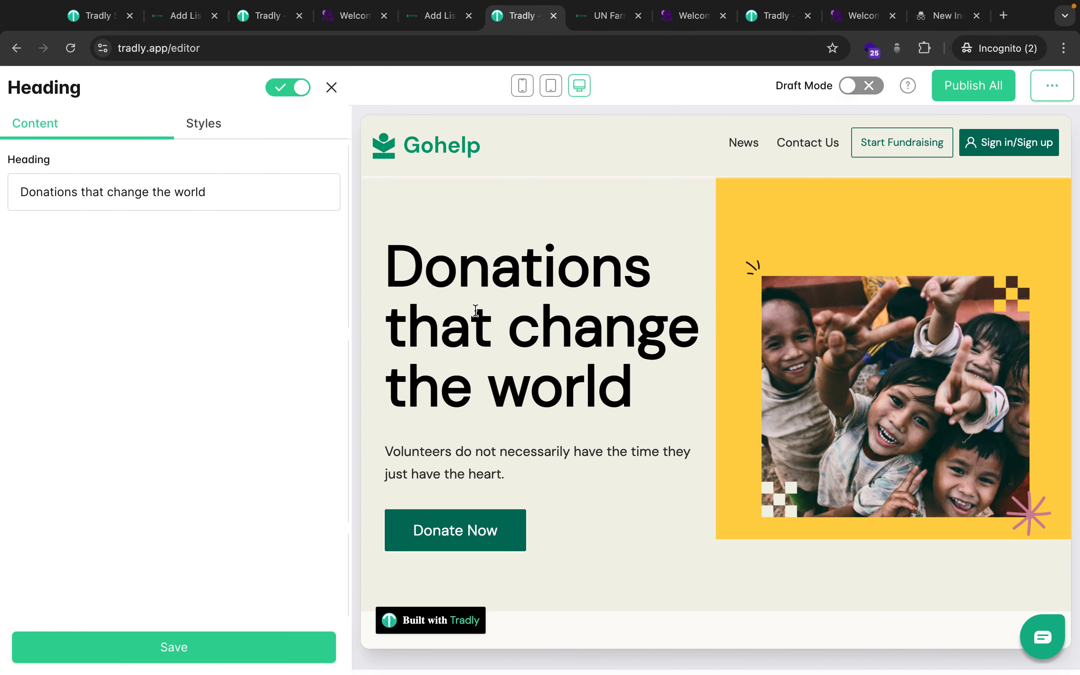
Set the heading's text style font to Title Font and save.
click(194, 127)
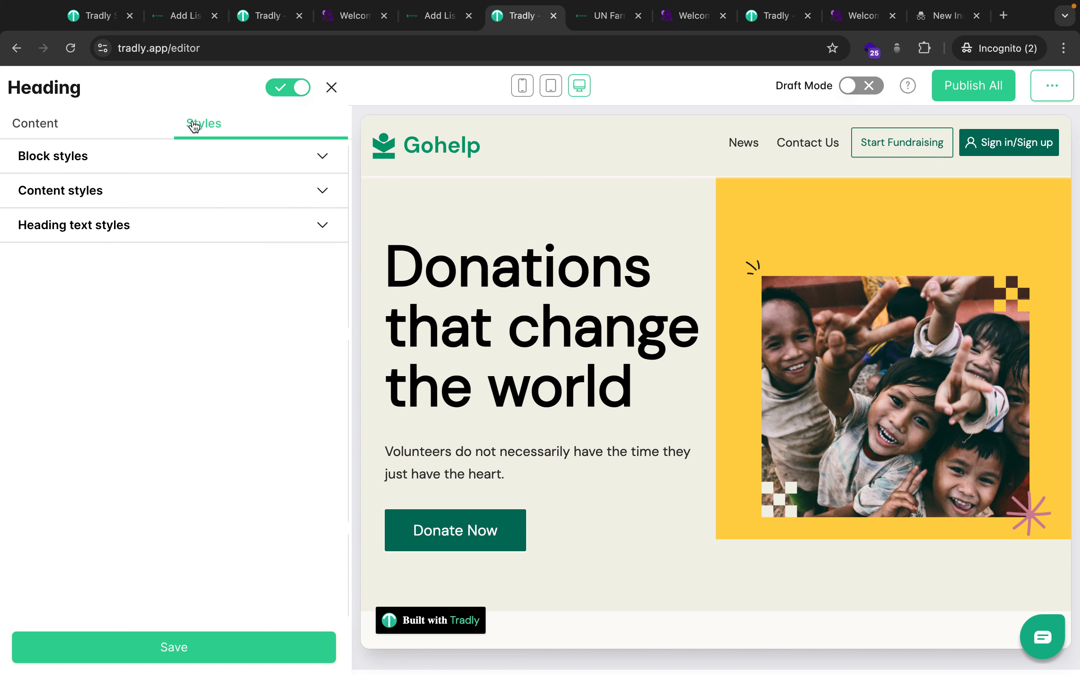
click(117, 227)
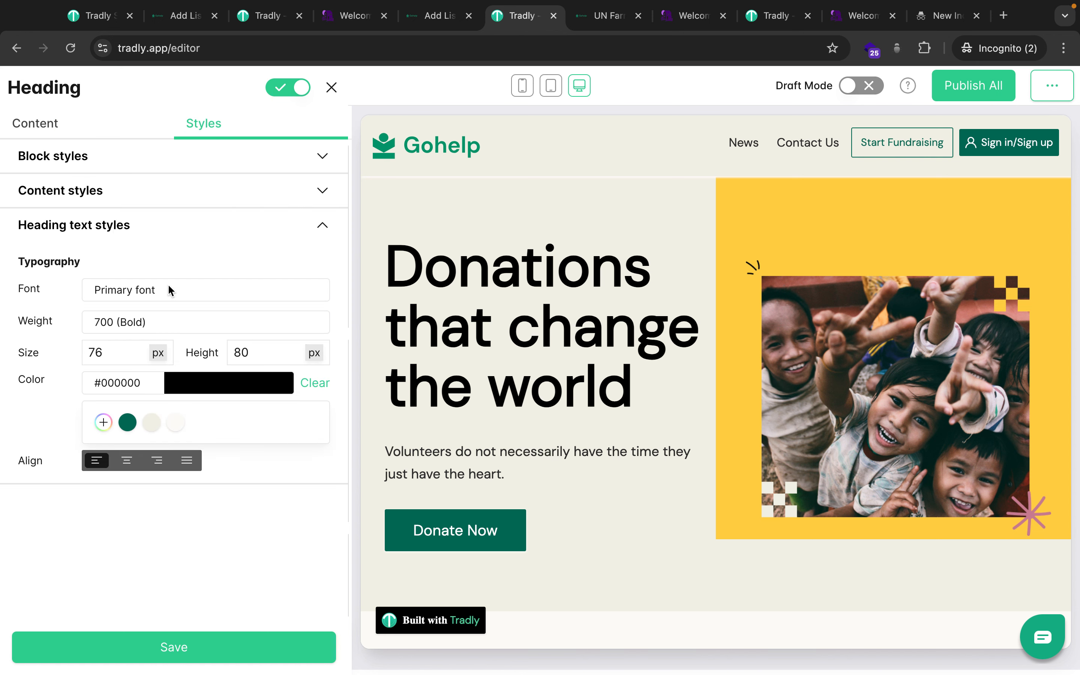
click(158, 296)
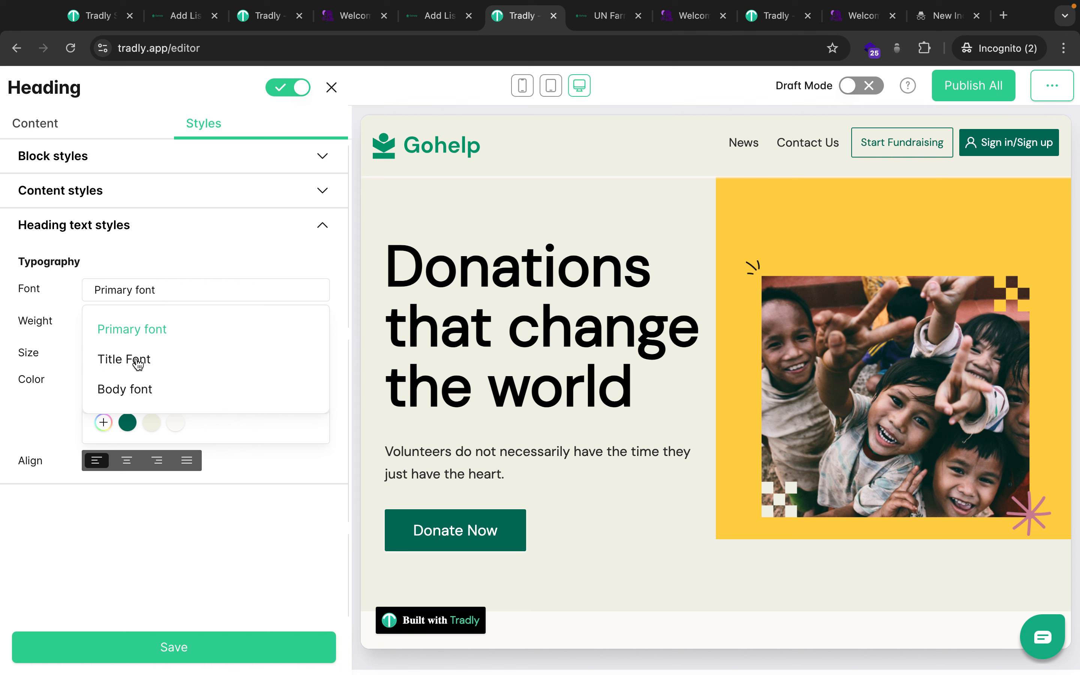
click(138, 364)
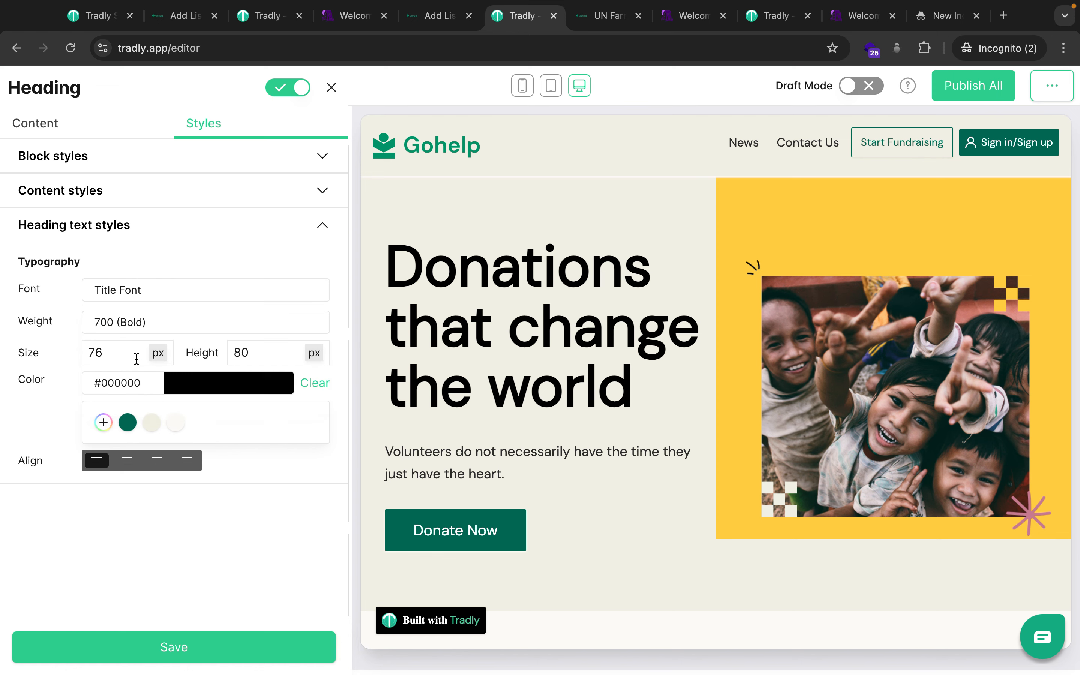
click(173, 647)
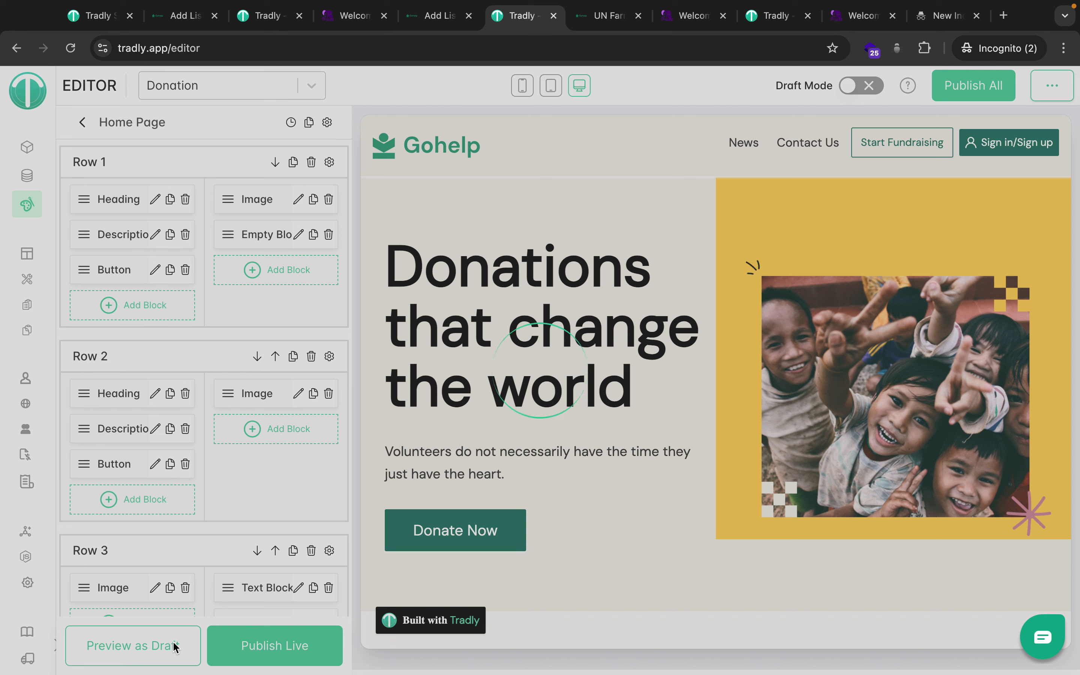
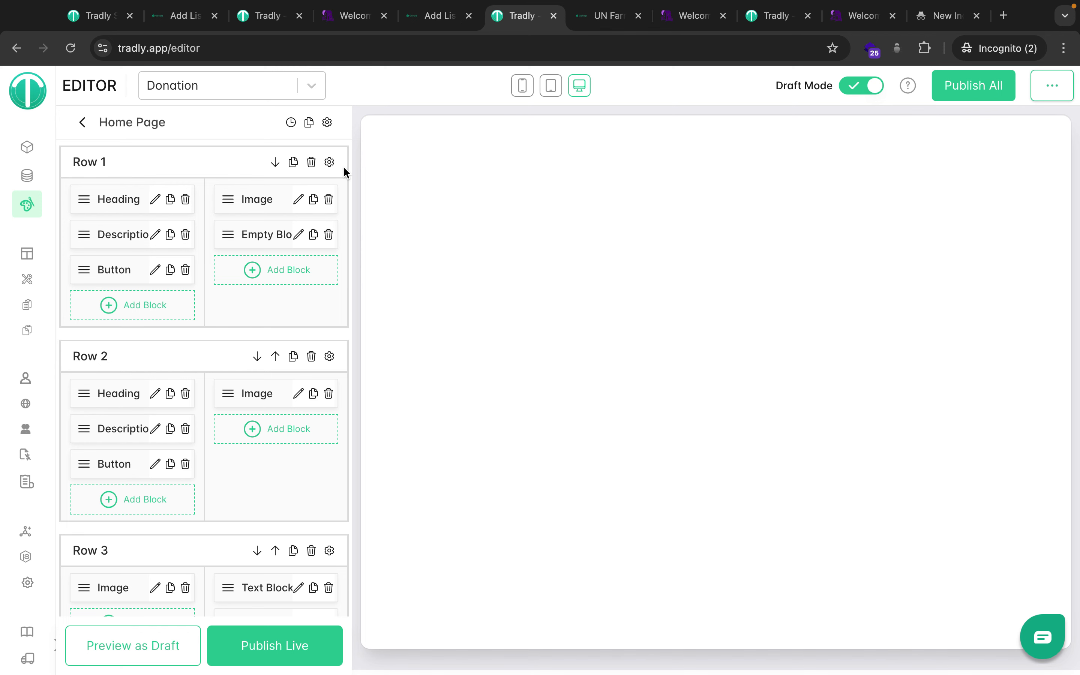
Leave the Home Page layout and bring up the Donation site's Styles settings.
click(82, 124)
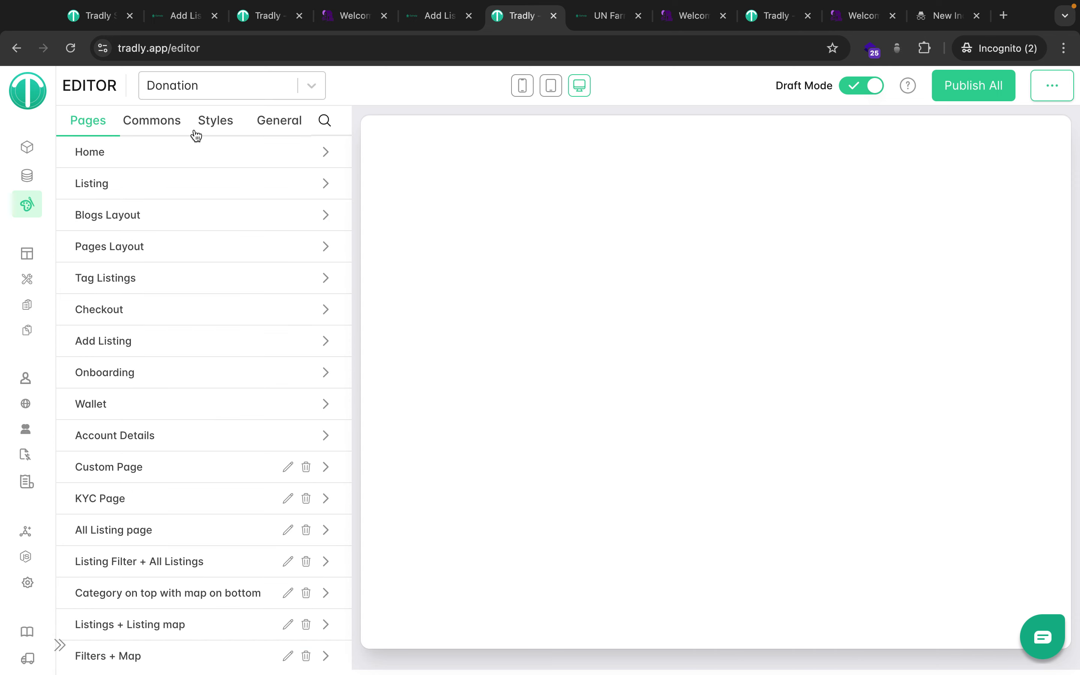
click(232, 130)
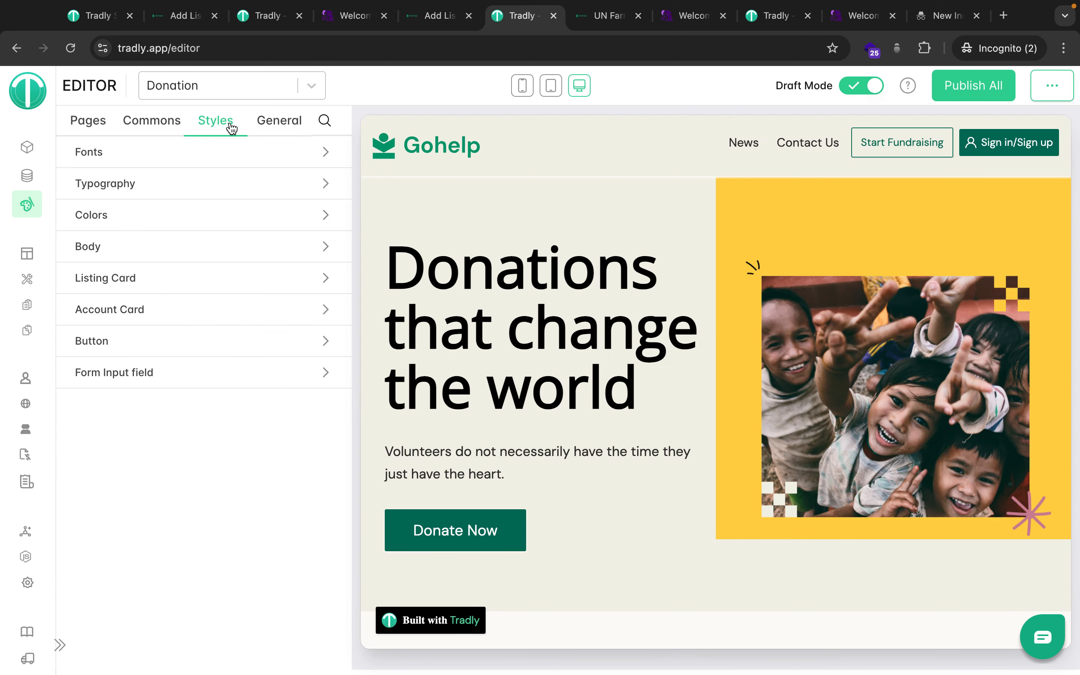
scroll(540, 332, down, 4)
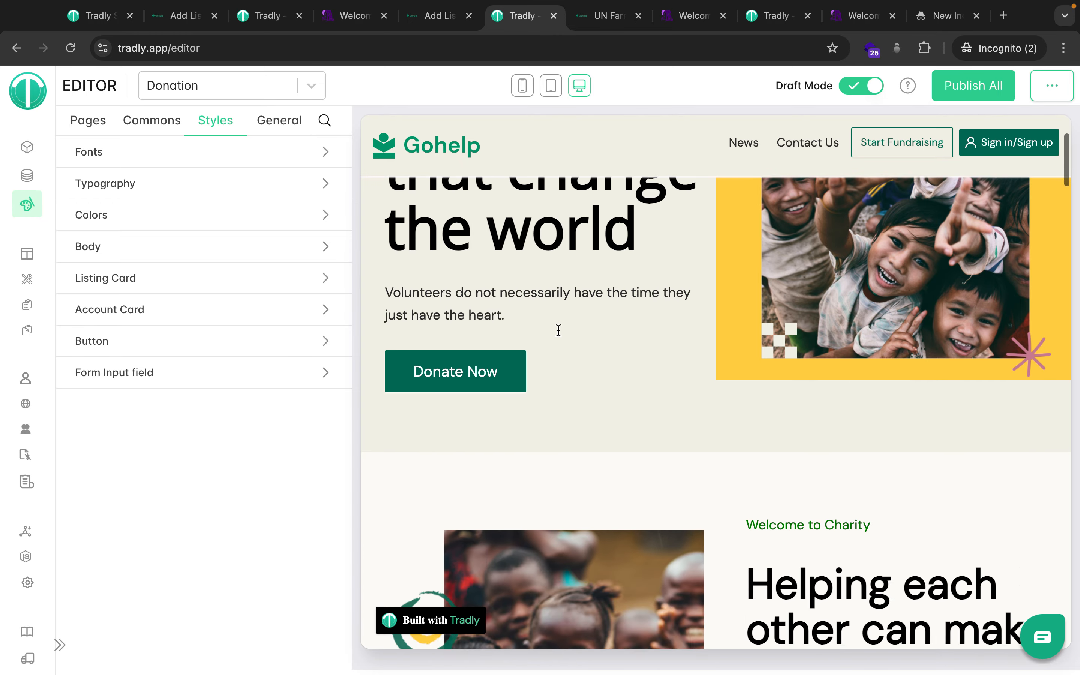
scroll(558, 330, down, 5)
scroll(559, 331, up, 9)
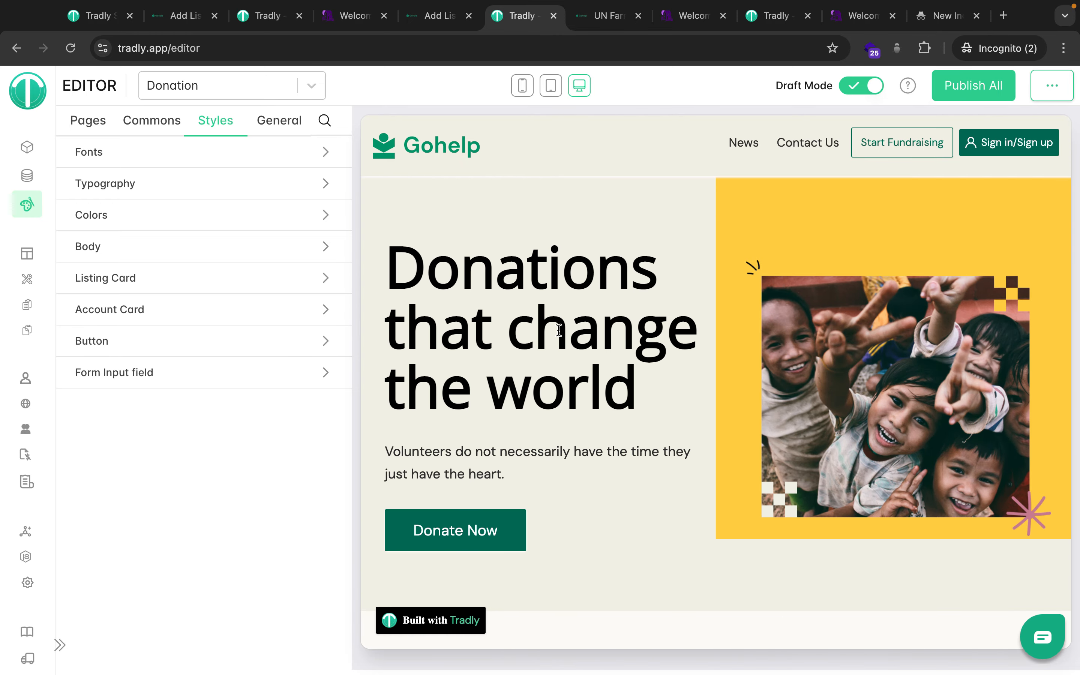
scroll(627, 372, down, 8)
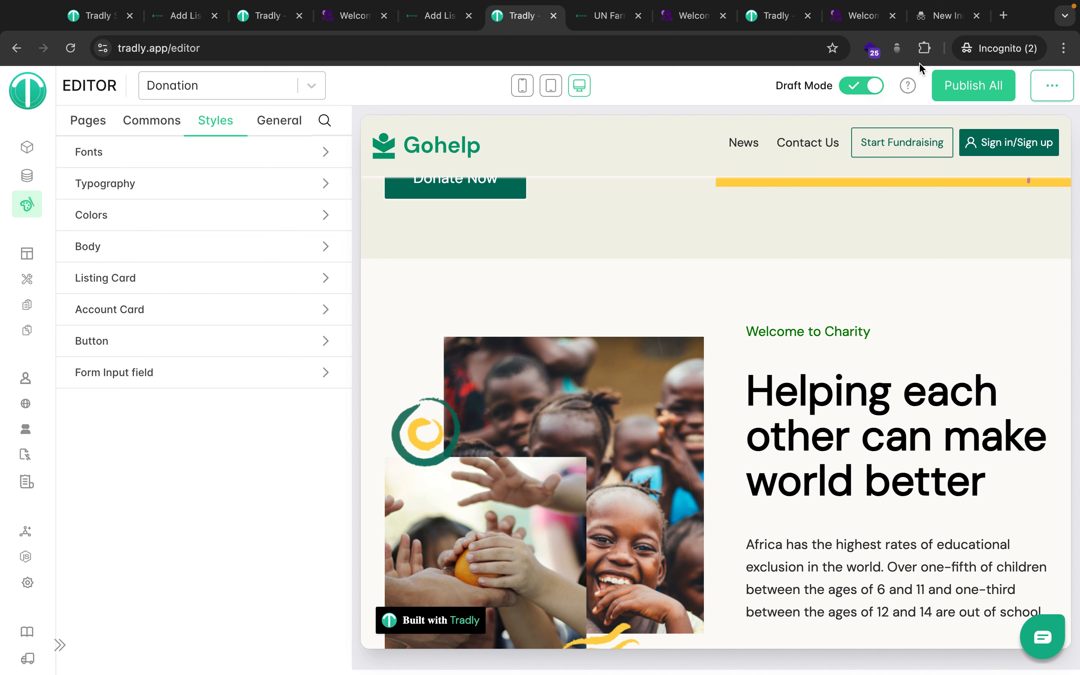
click(925, 48)
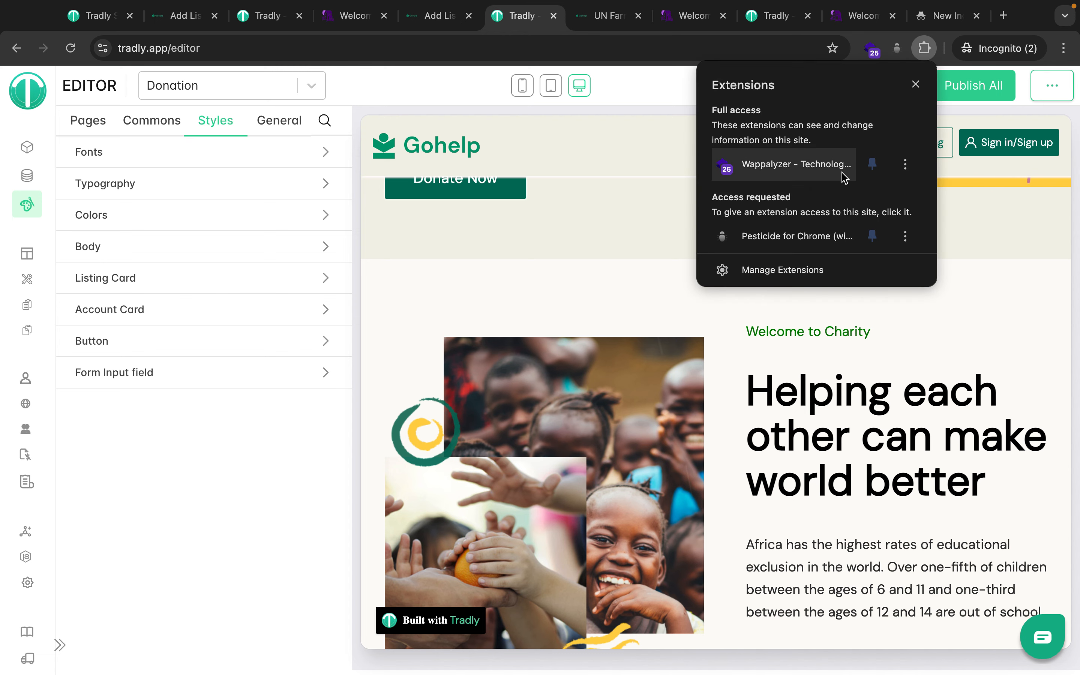
click(622, 258)
scroll(622, 258, up, 8)
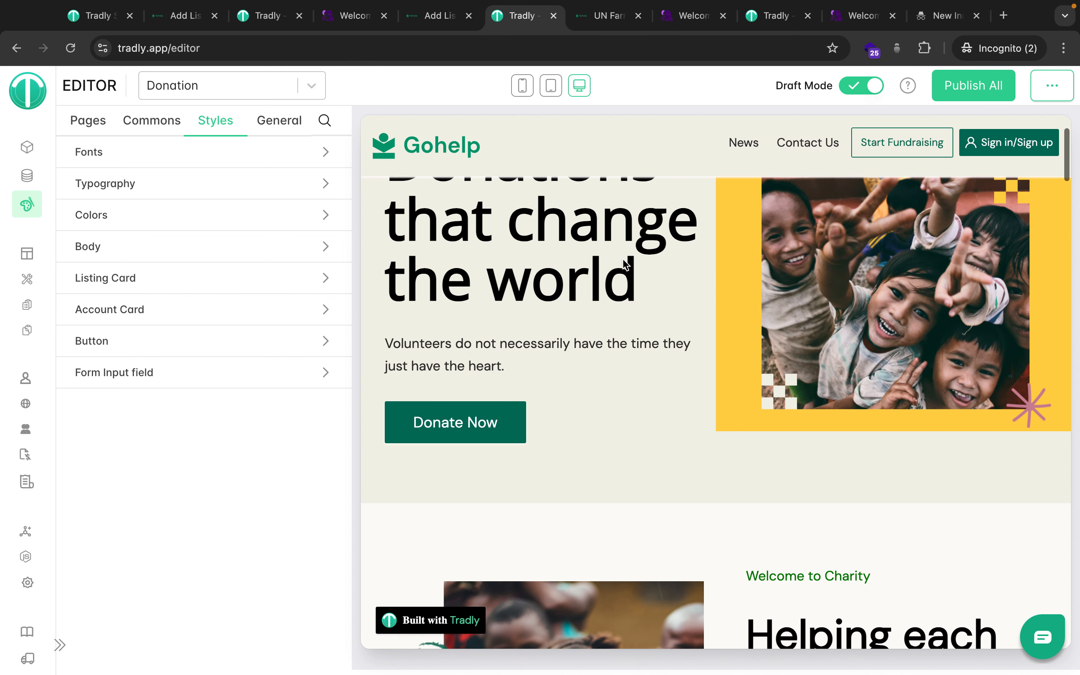
scroll(704, 427, down, 8)
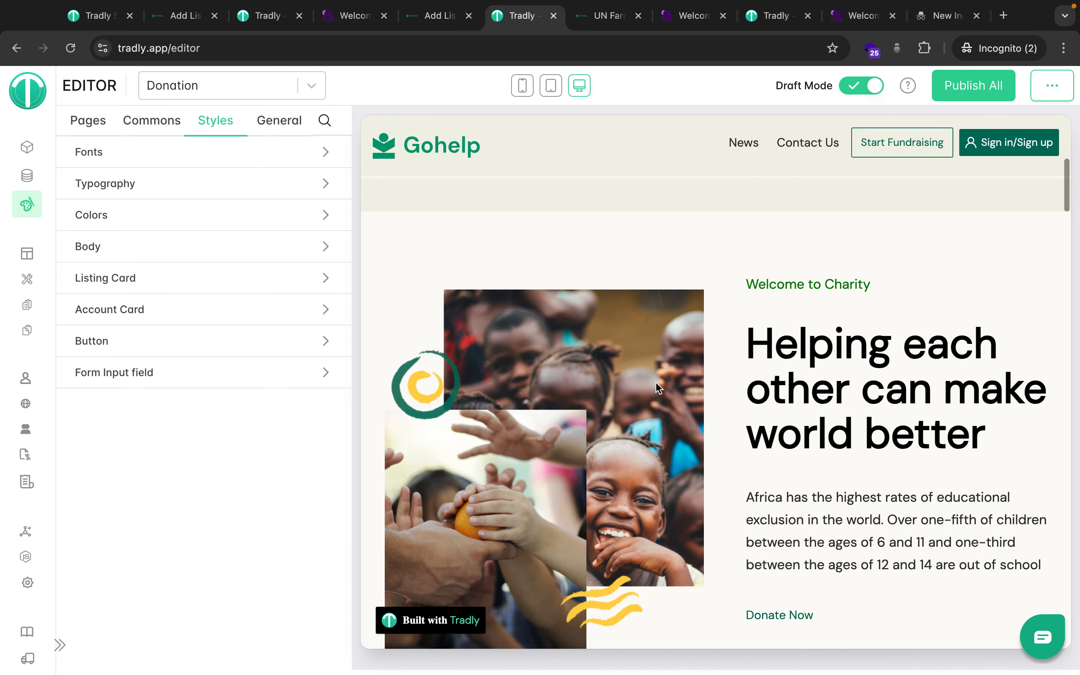
scroll(658, 388, up, 8)
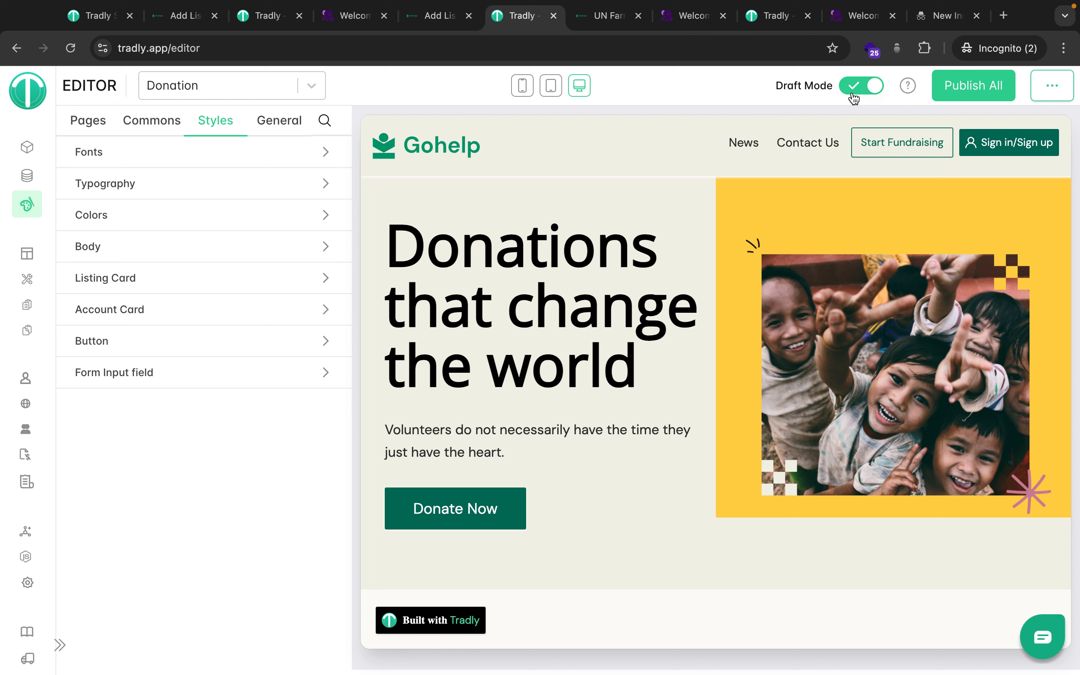
click(853, 92)
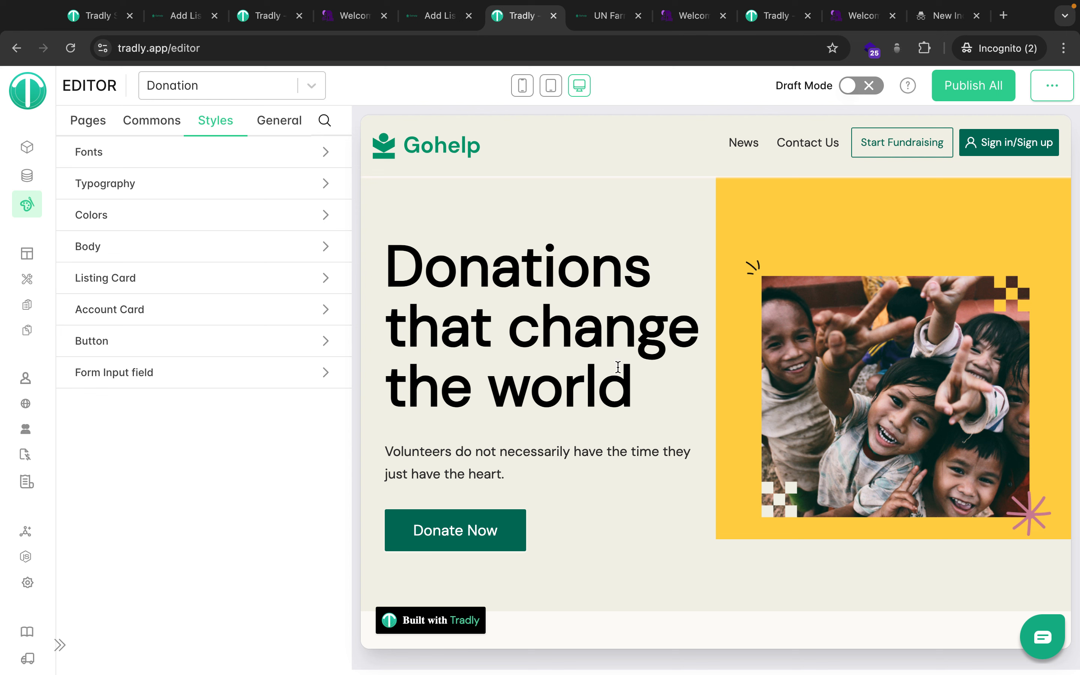
click(864, 86)
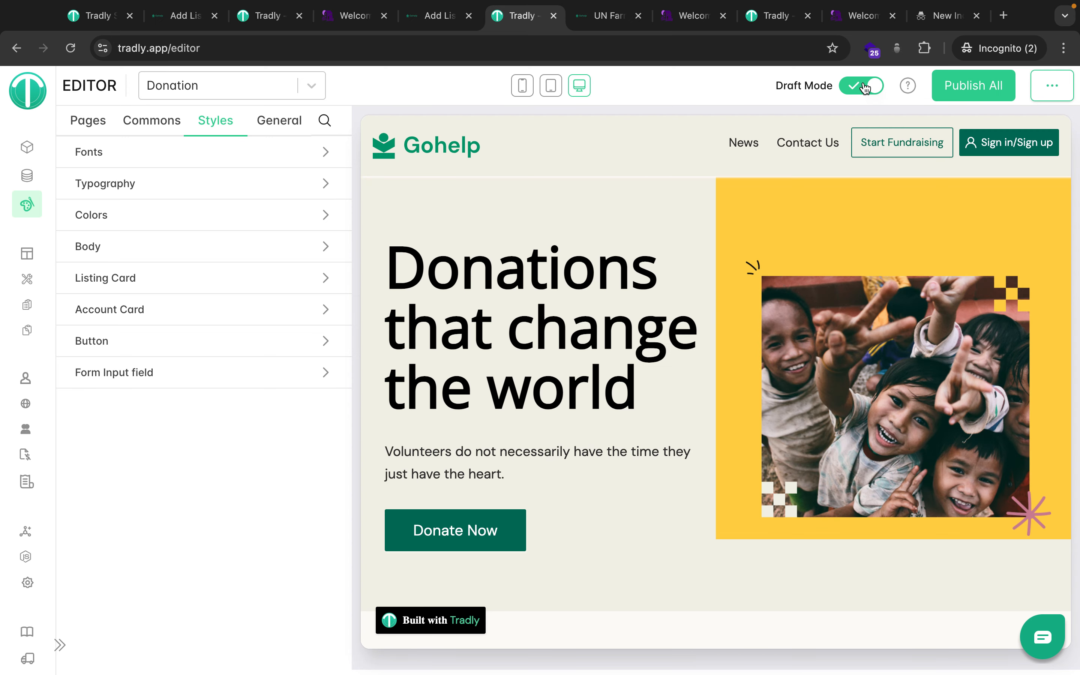
Check the Primary Font list, keeping DM Sans, and switch Draft Mode off.
click(137, 156)
click(141, 173)
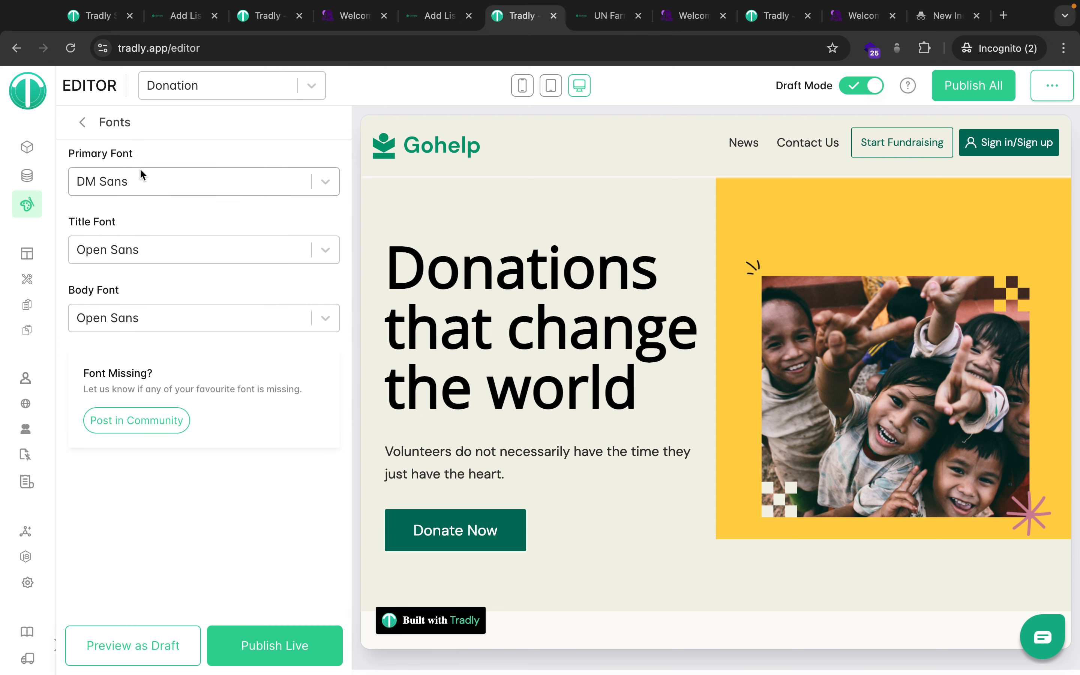
click(141, 175)
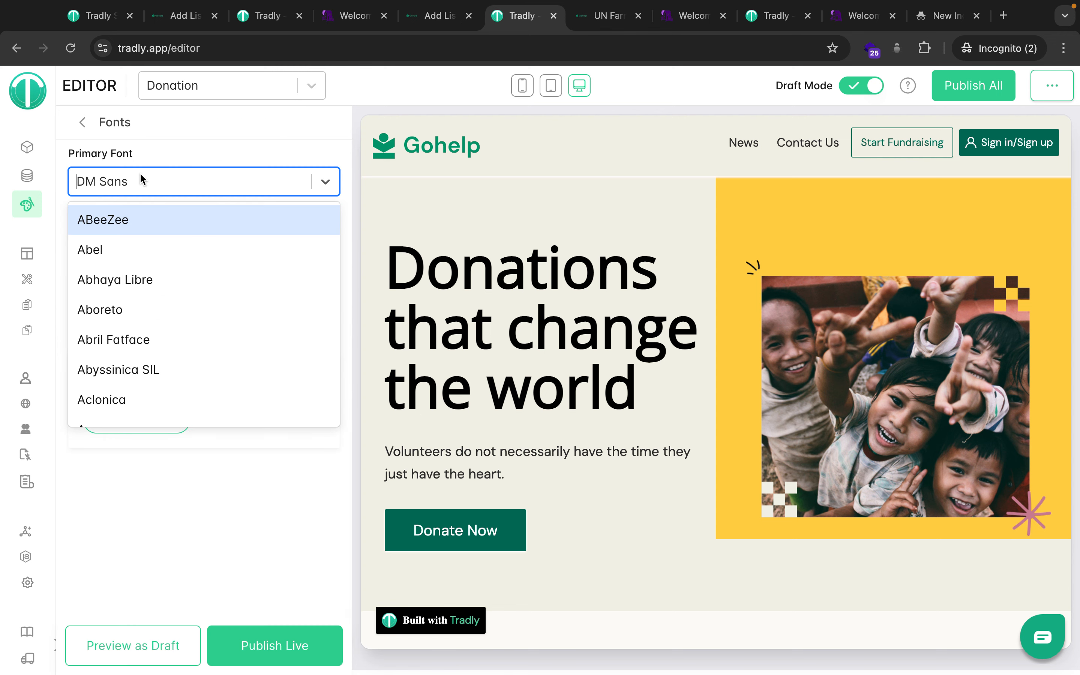
click(193, 152)
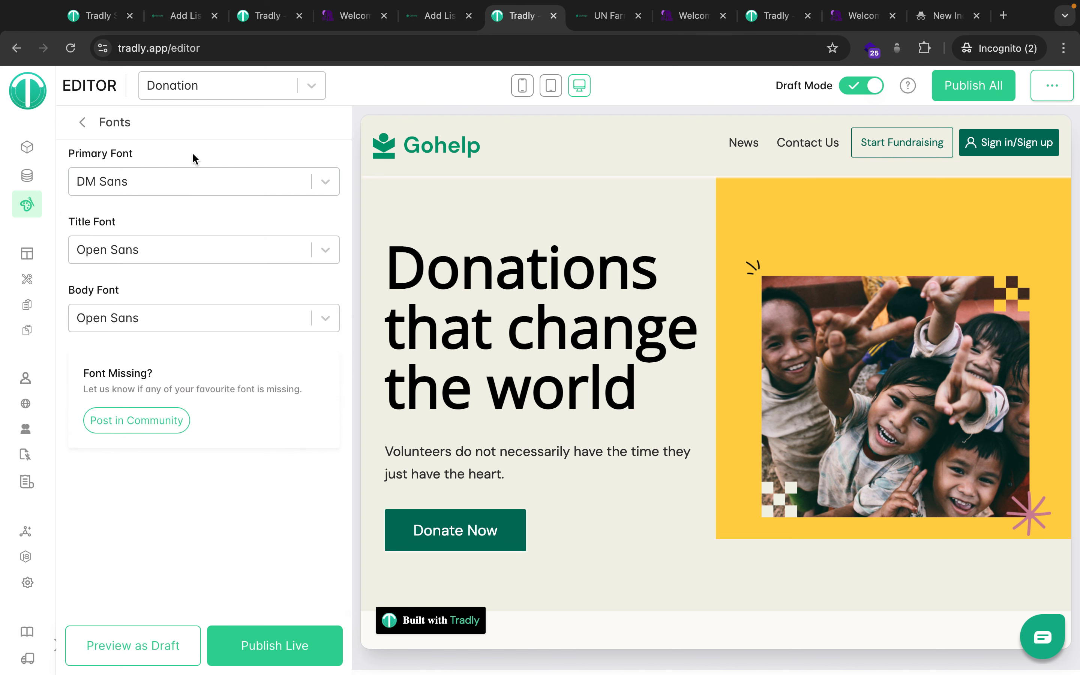
click(858, 91)
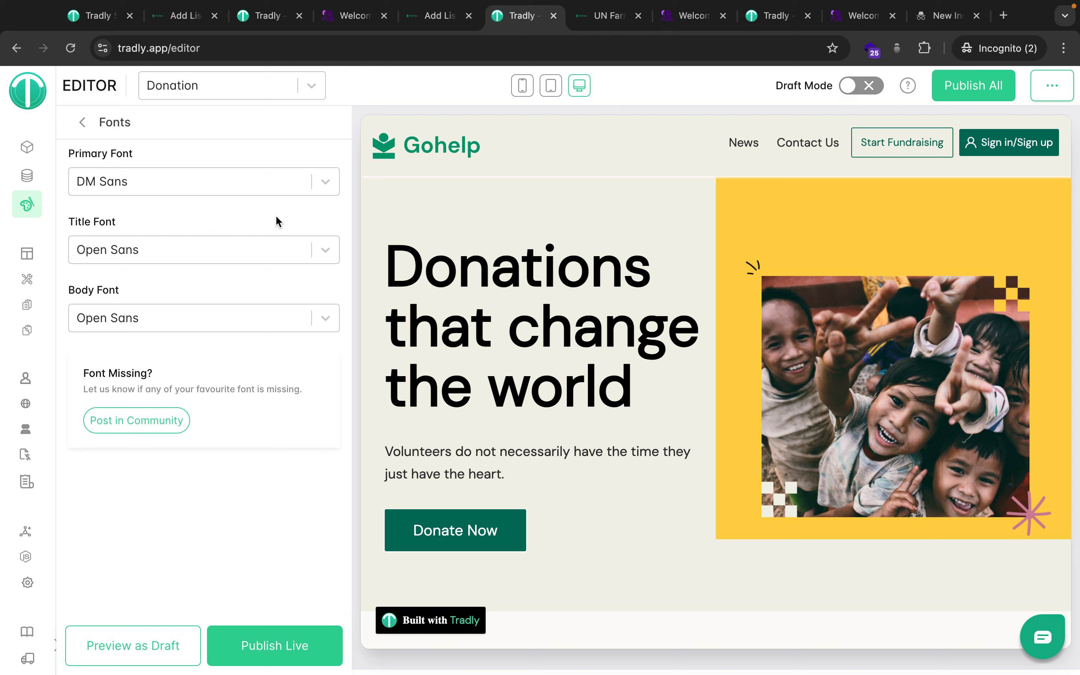
Reopen the font settings, publish the changes live, and reload the editor.
click(82, 123)
click(136, 158)
click(250, 642)
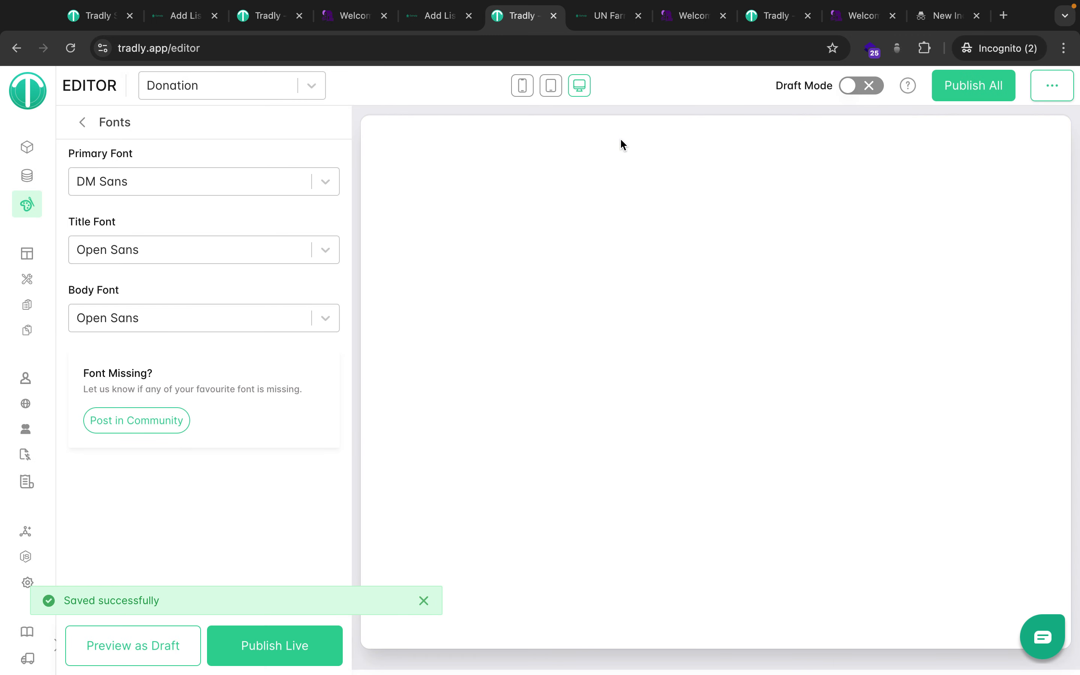
click(70, 48)
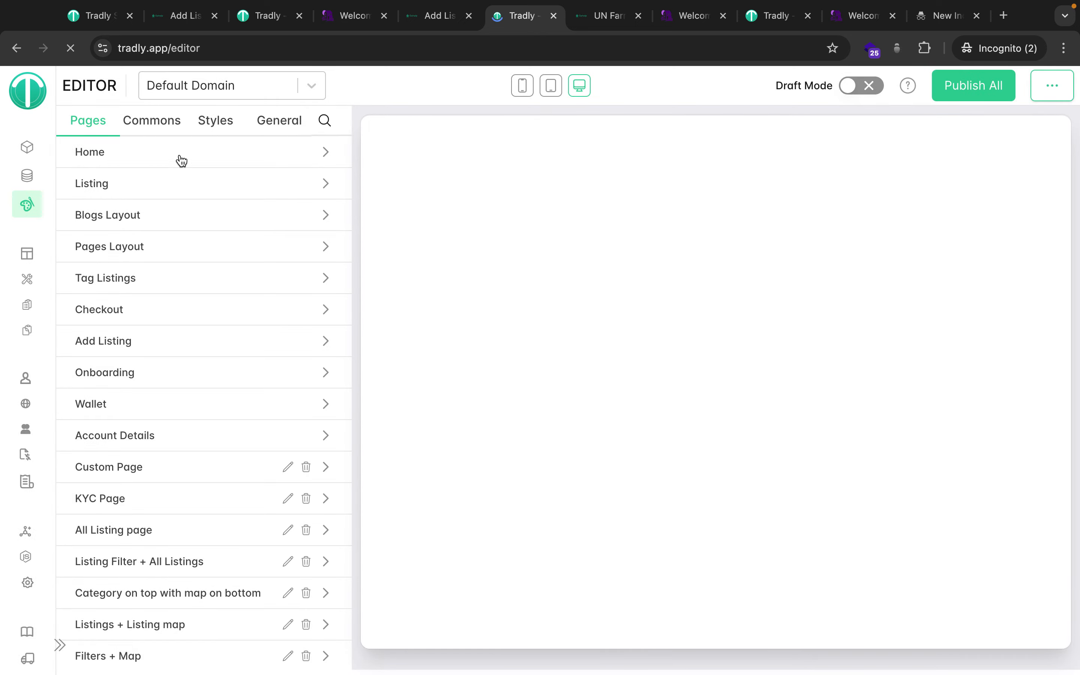
Glance at the Default Domain's font settings, then switch the editor to the Donation site.
click(218, 133)
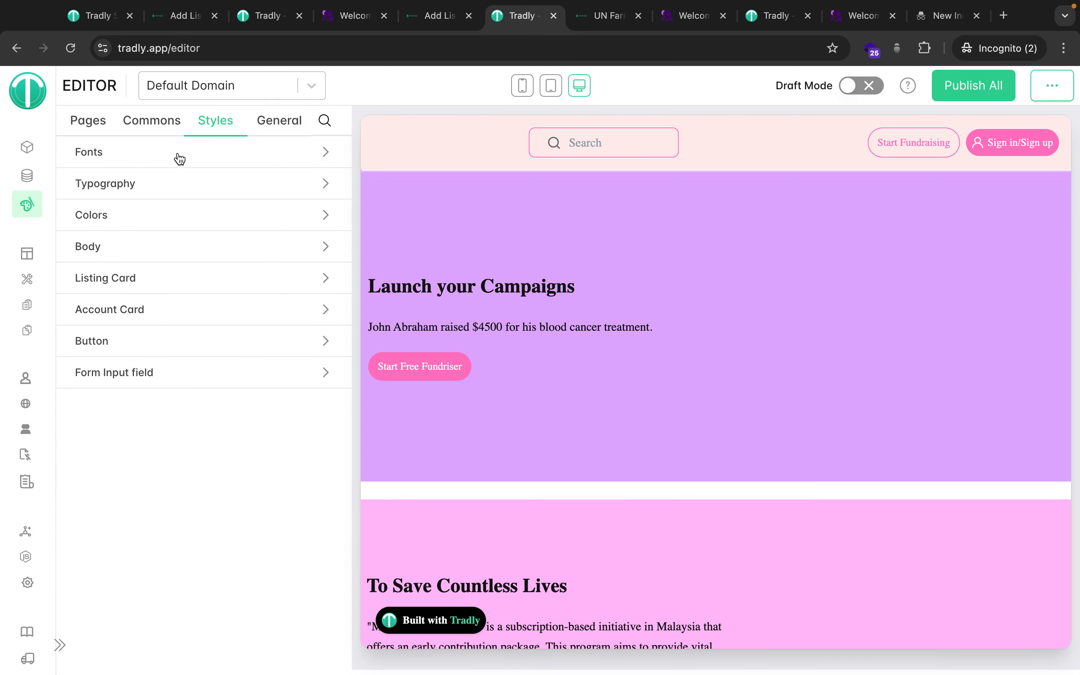
click(177, 155)
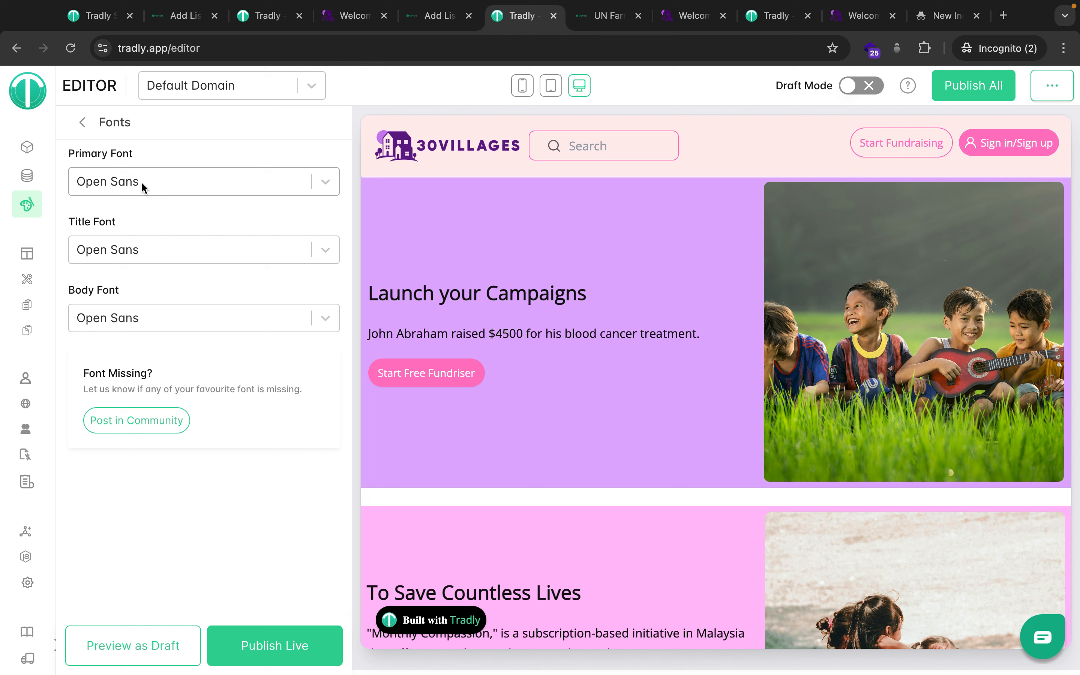
click(82, 123)
click(87, 122)
click(264, 92)
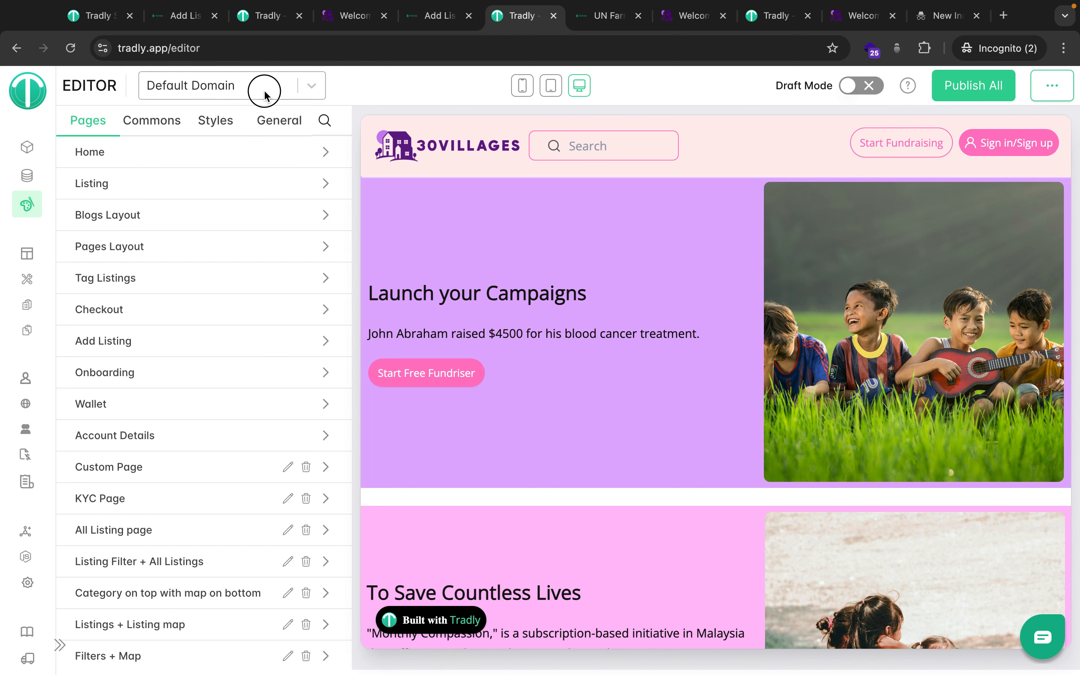
click(231, 217)
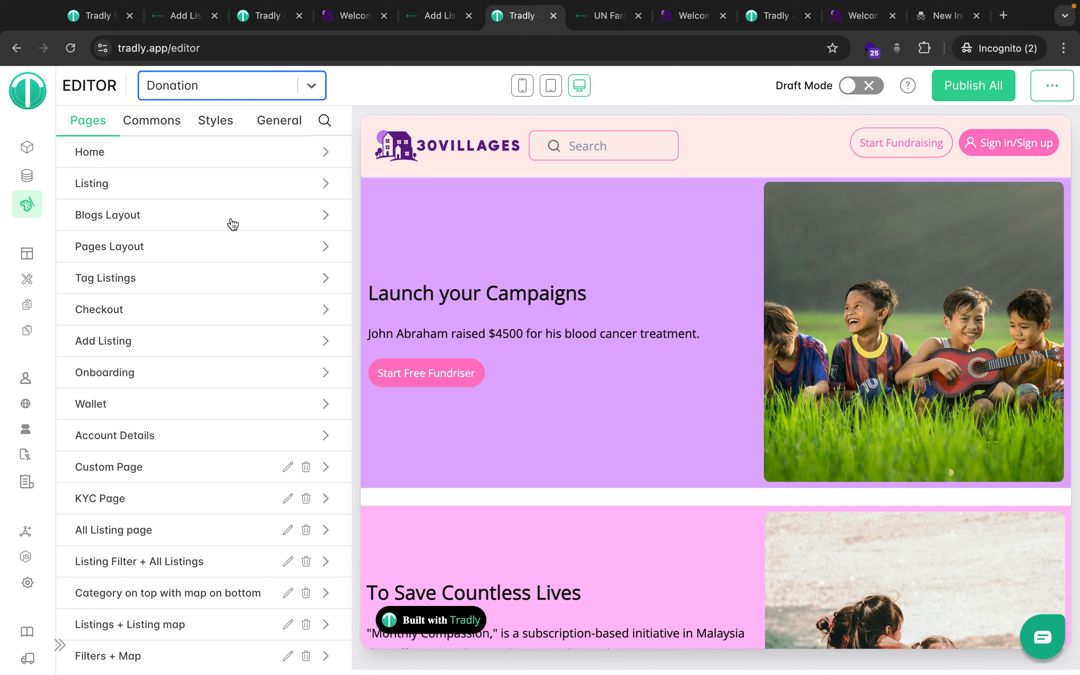
Open the Donation site's font settings and toggle Draft Mode on, then off again.
click(211, 127)
click(172, 153)
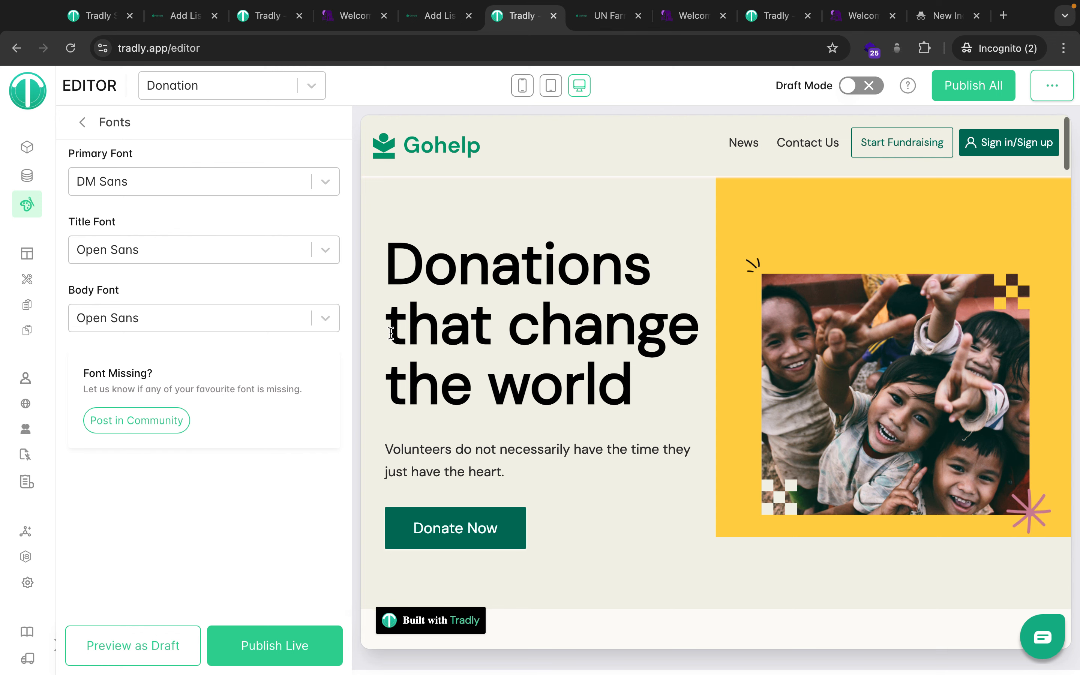
scroll(391, 332, down, 10)
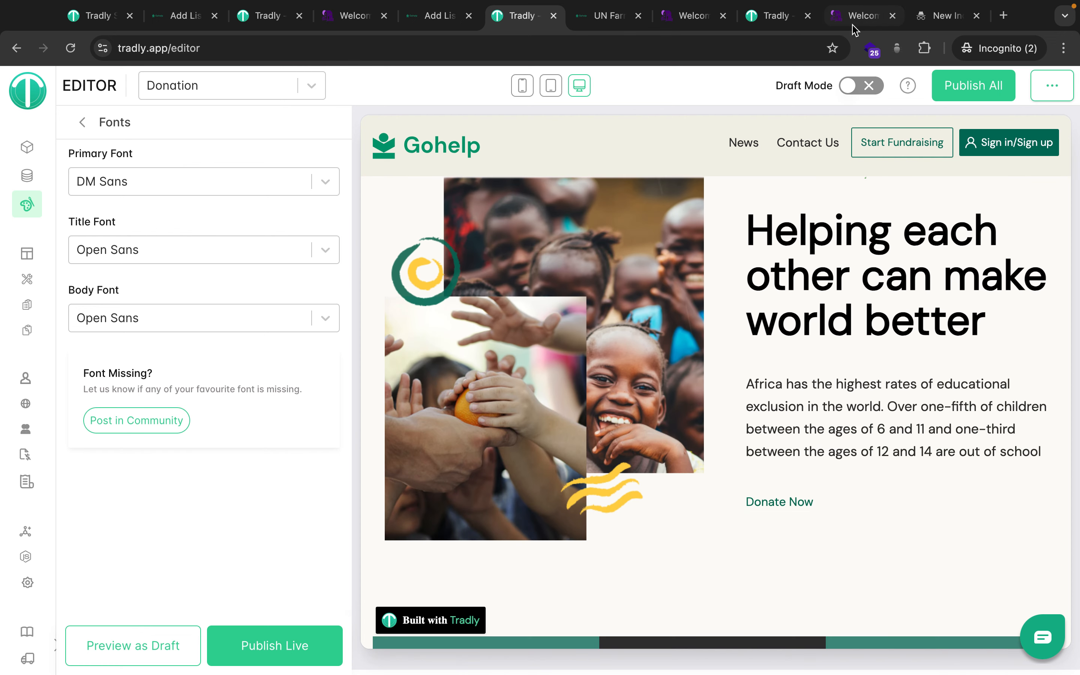
click(860, 88)
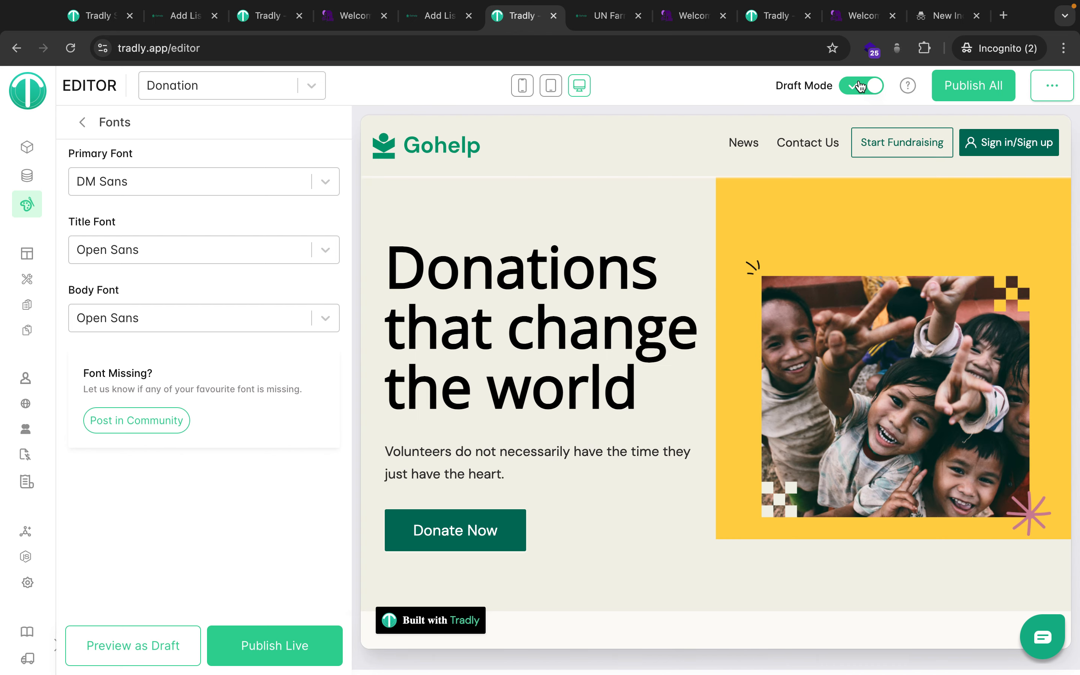
click(80, 125)
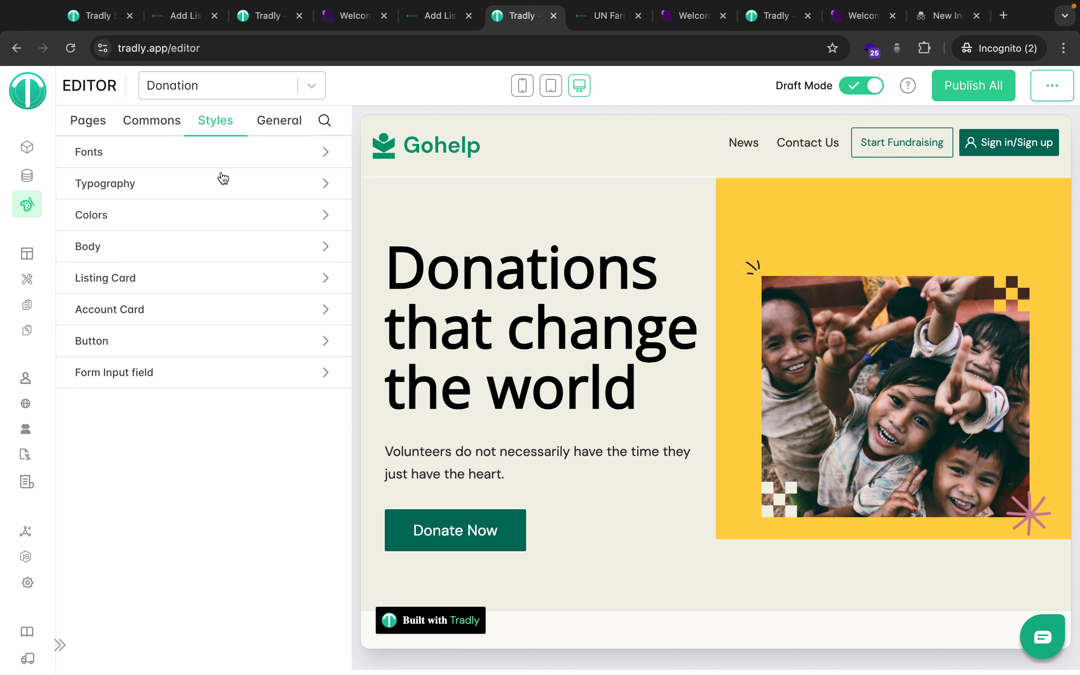
click(856, 87)
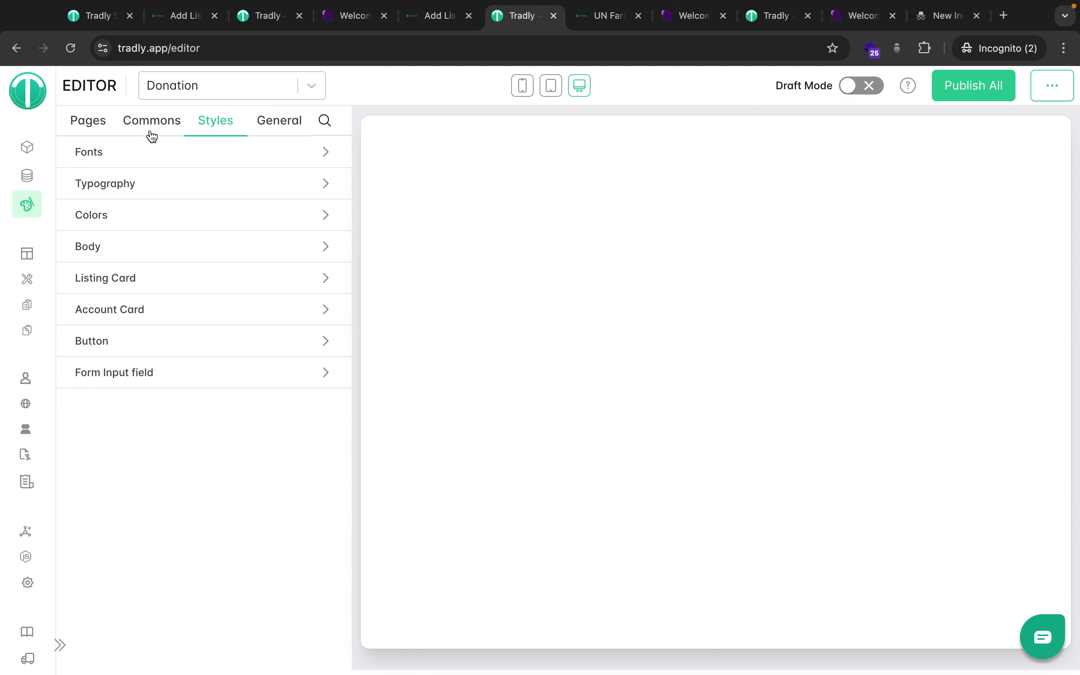
Open the Home page layout and delete Row 1's Button block.
click(91, 126)
click(149, 154)
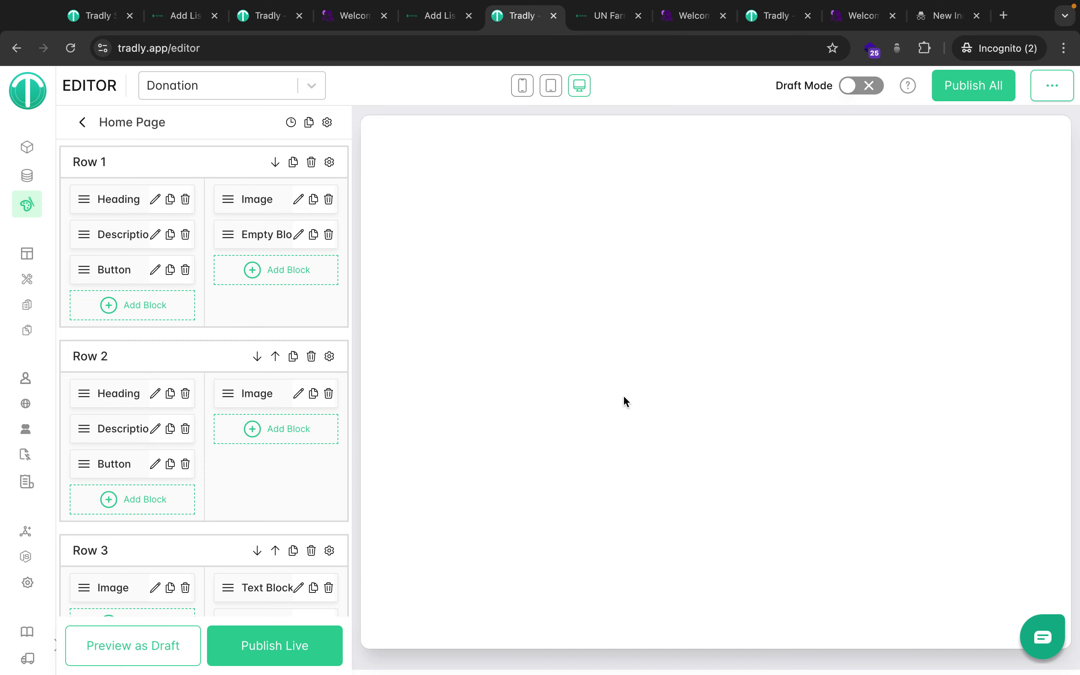
scroll(624, 397, down, 1)
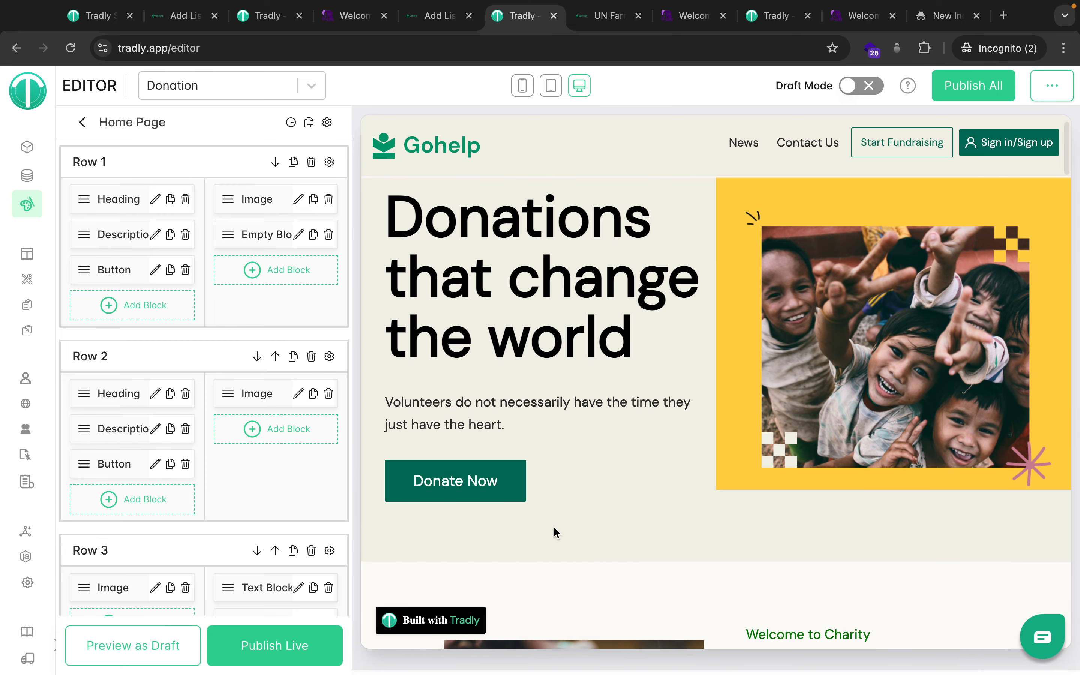
click(185, 268)
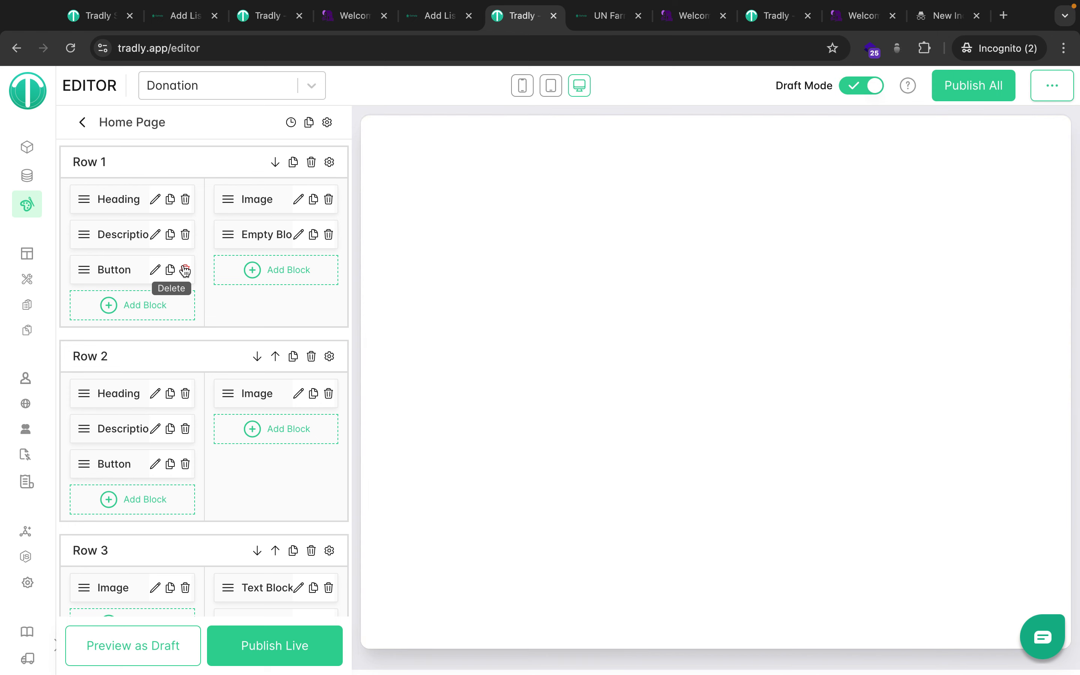
click(185, 269)
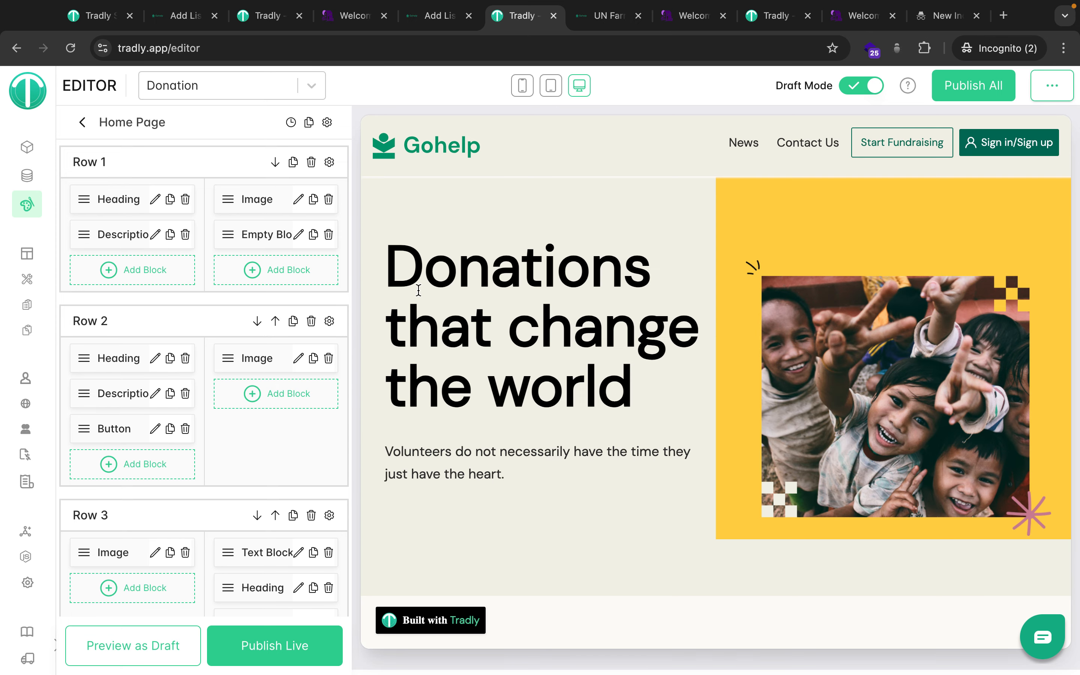
Publish the draft live and turn Draft Mode off to view the live page.
scroll(575, 500, down, 3)
scroll(513, 434, up, 3)
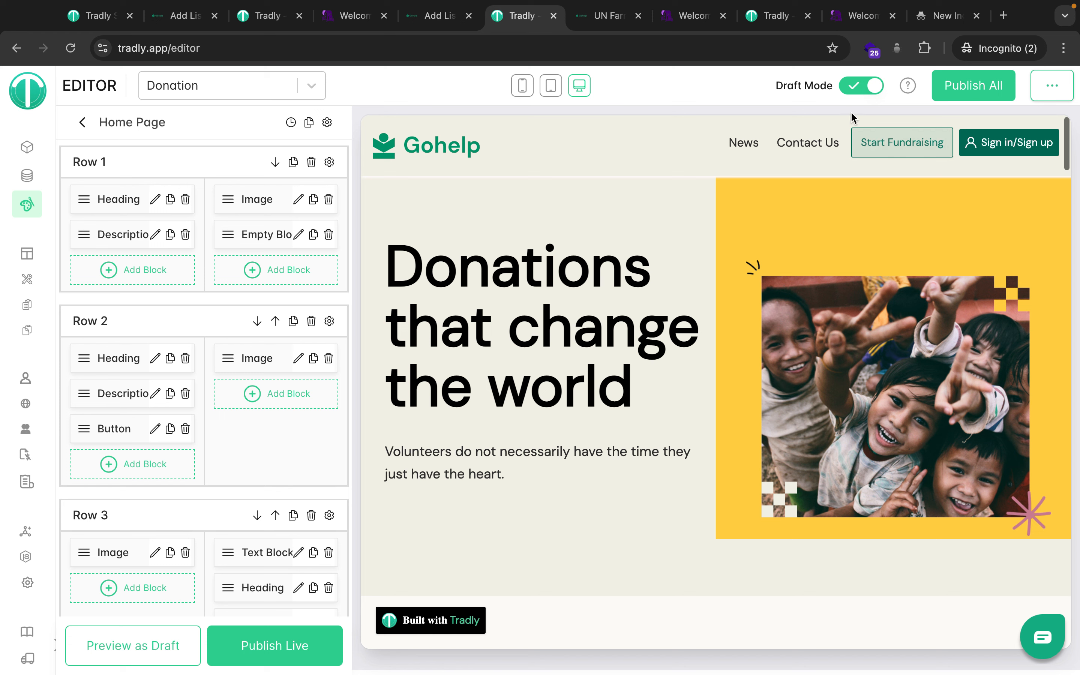
click(253, 634)
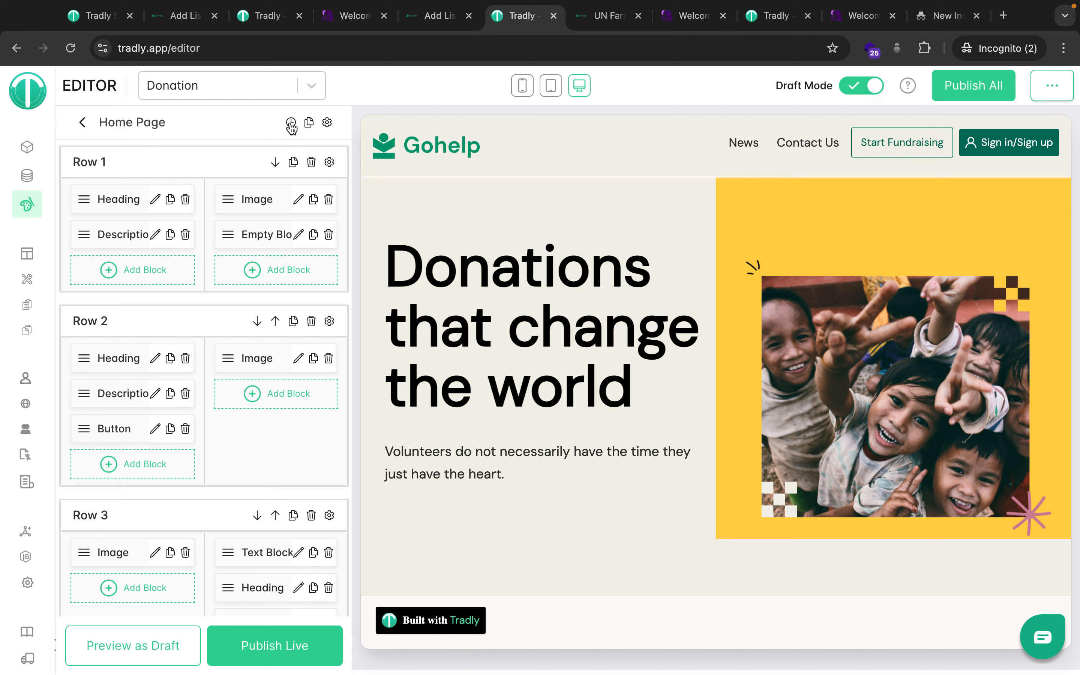
click(854, 90)
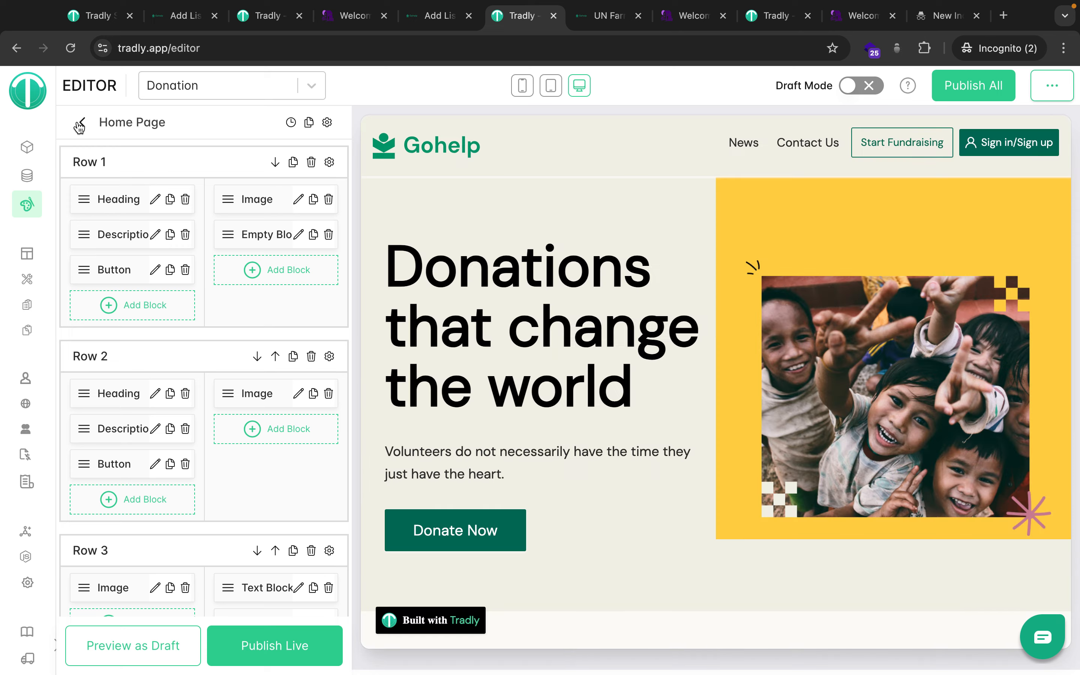
Switch Draft Mode back on and reopen Fonts: DM Sans primary, Open Sans title and body.
click(88, 121)
click(226, 123)
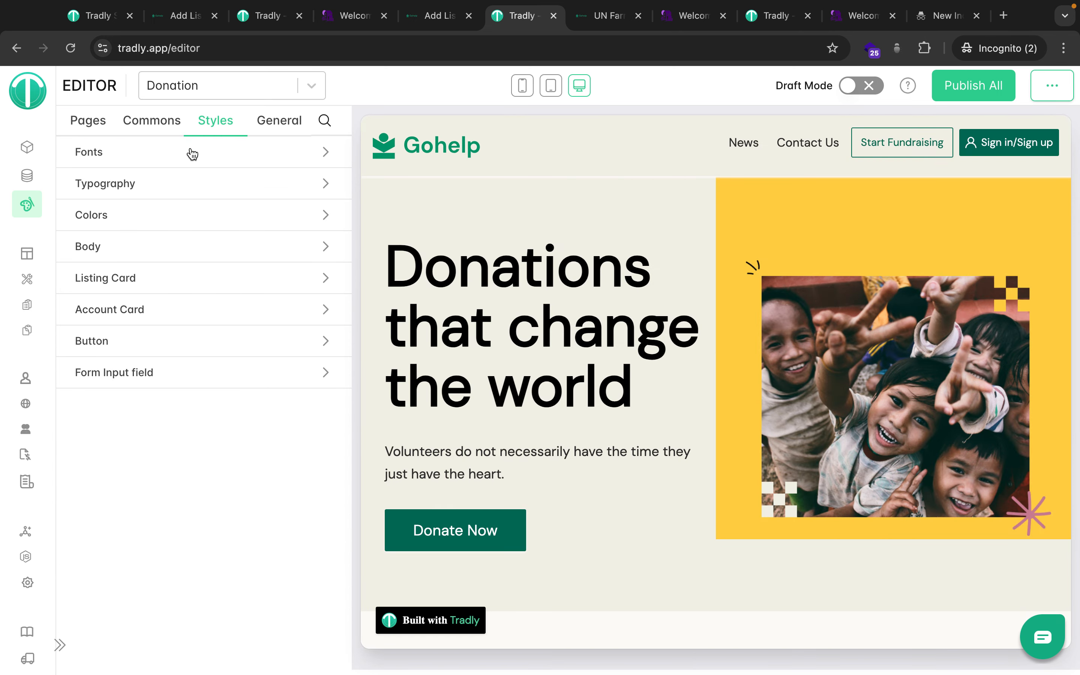
click(203, 161)
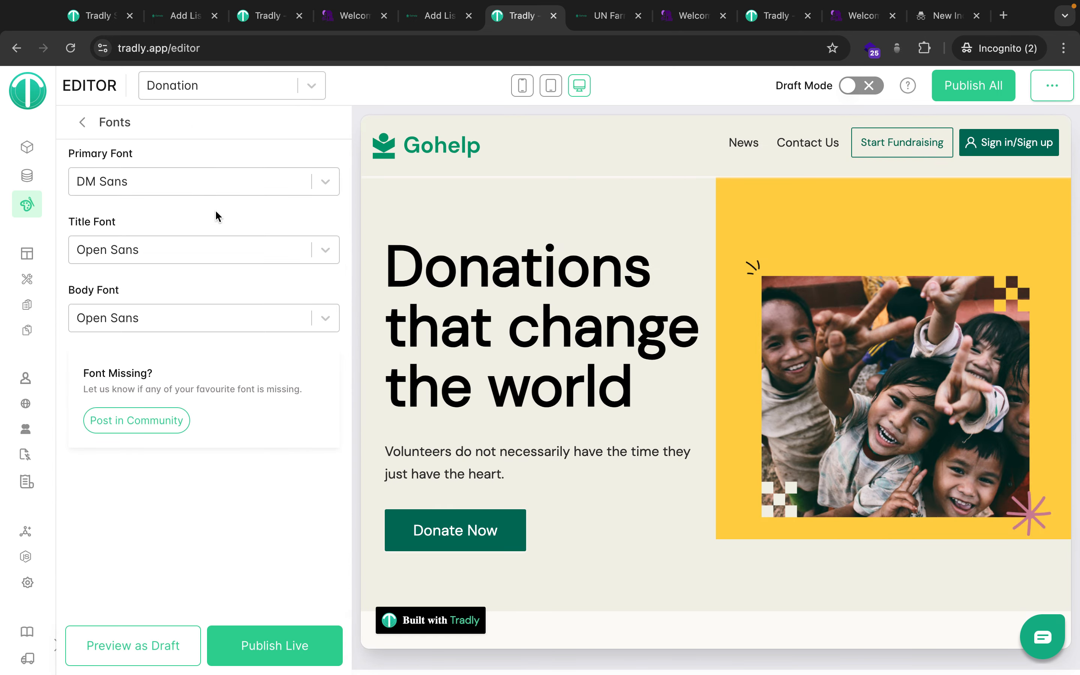
click(864, 89)
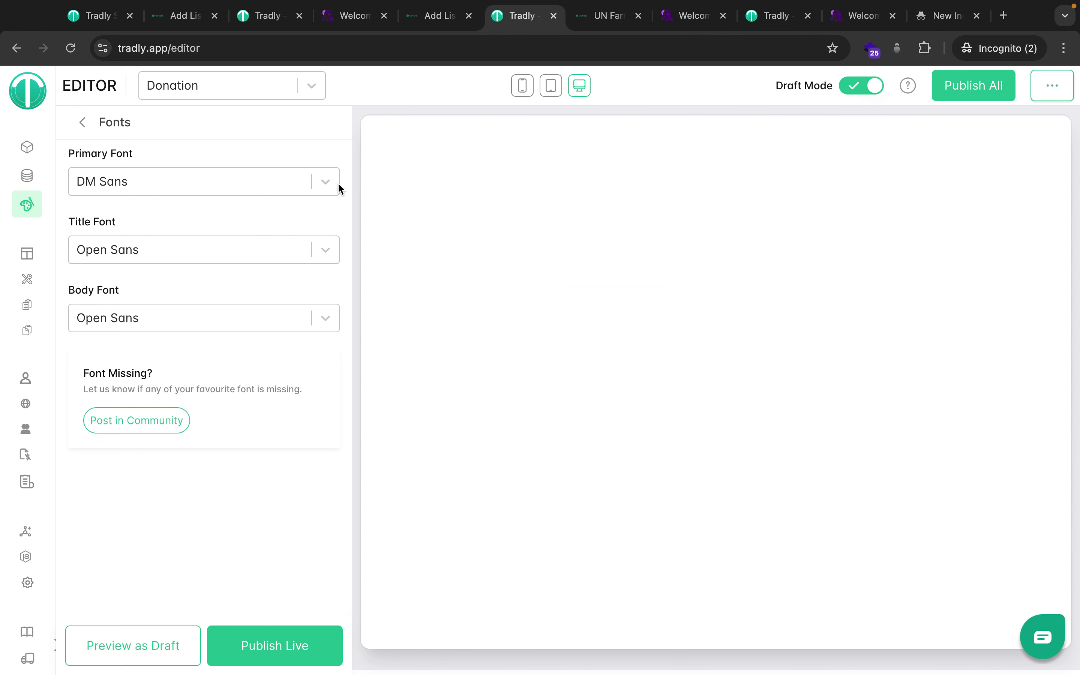
click(85, 122)
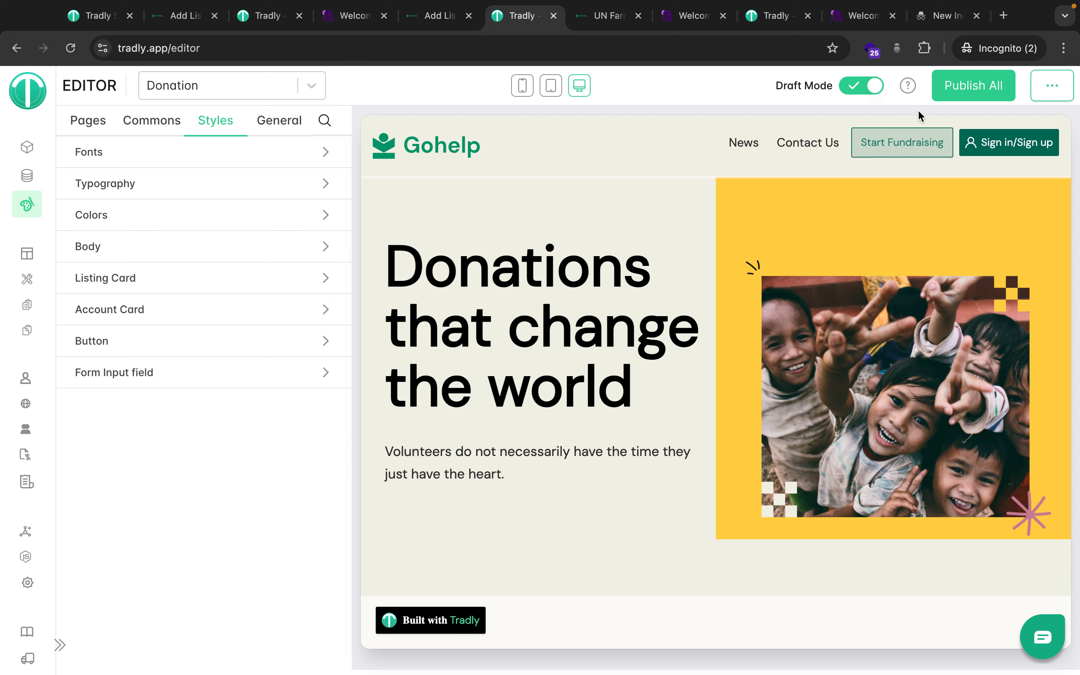
click(244, 160)
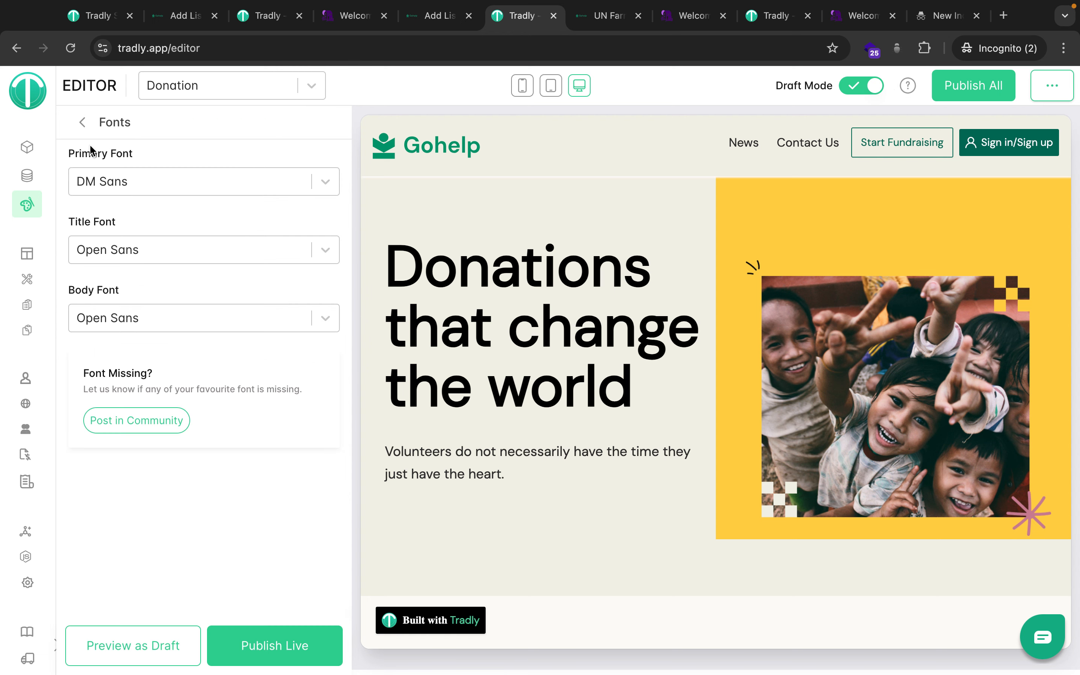
click(82, 130)
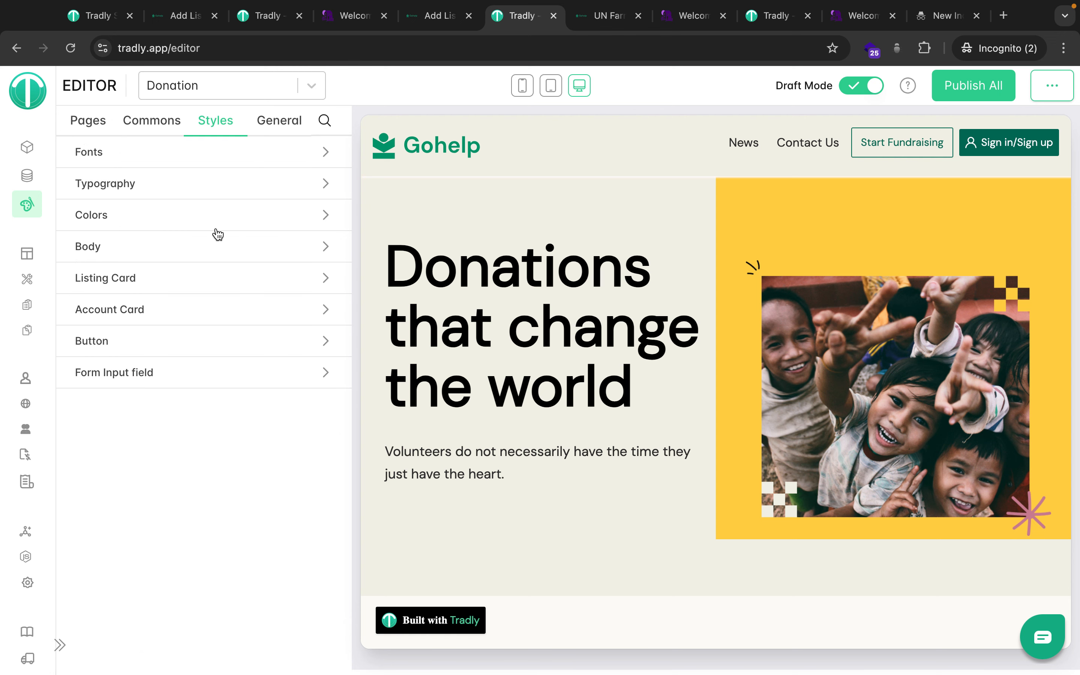
click(199, 152)
Compare Colors (primary #00715d, secondary #f3f2e7, background #fcfbf7) with the preview, then go back to Styles.
click(123, 137)
click(104, 216)
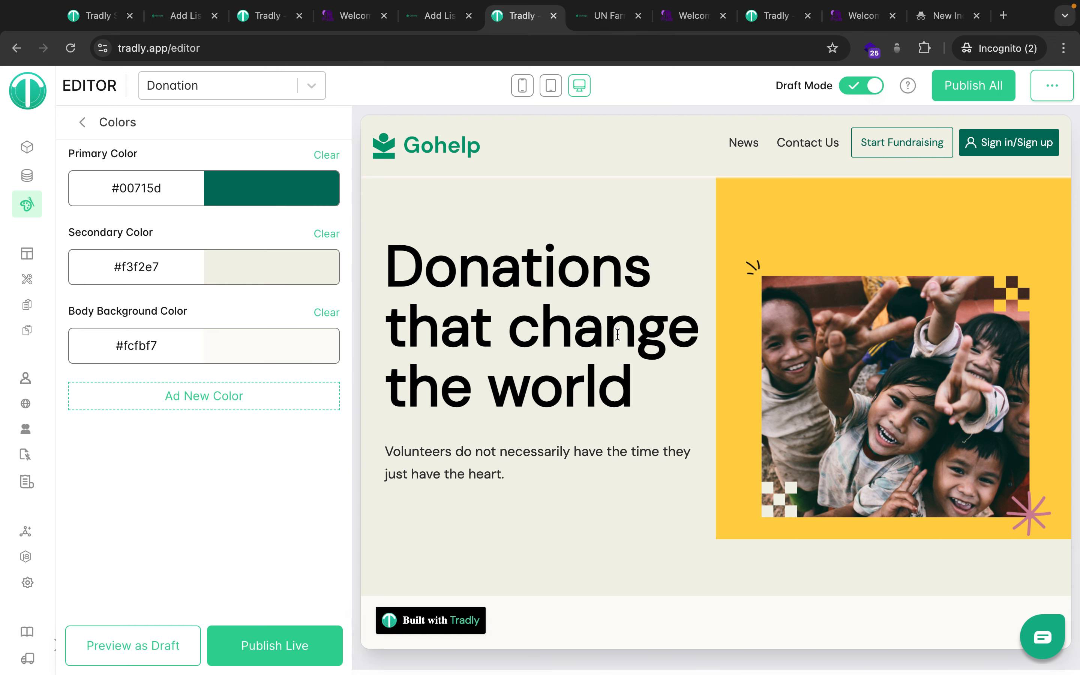
scroll(617, 335, down, 3)
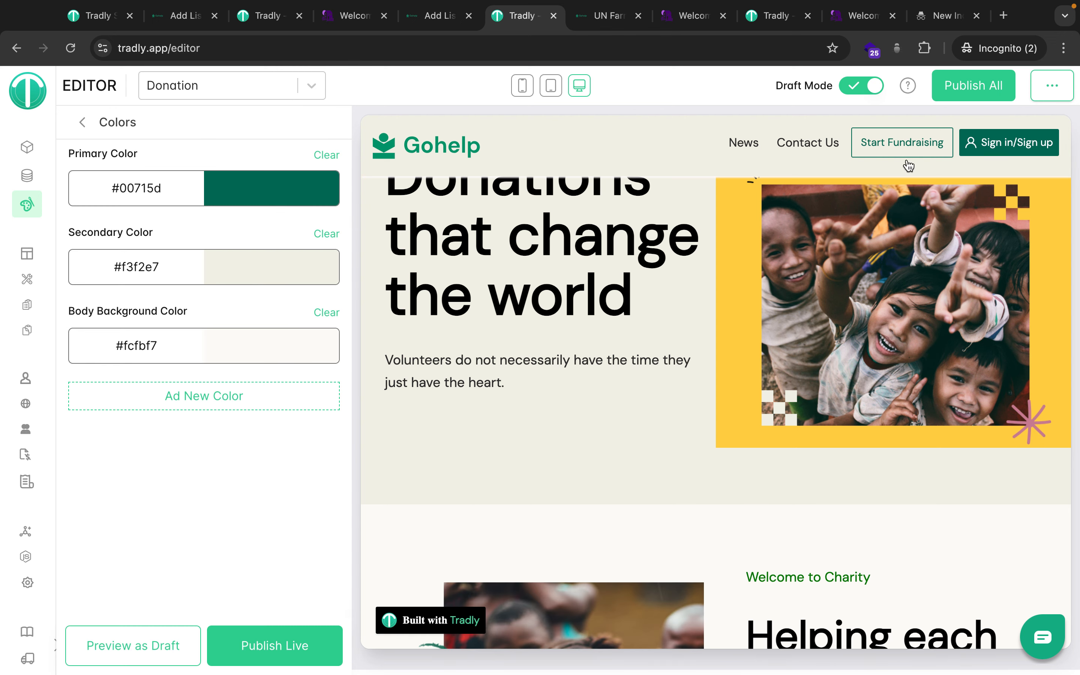
scroll(532, 527, down, 10)
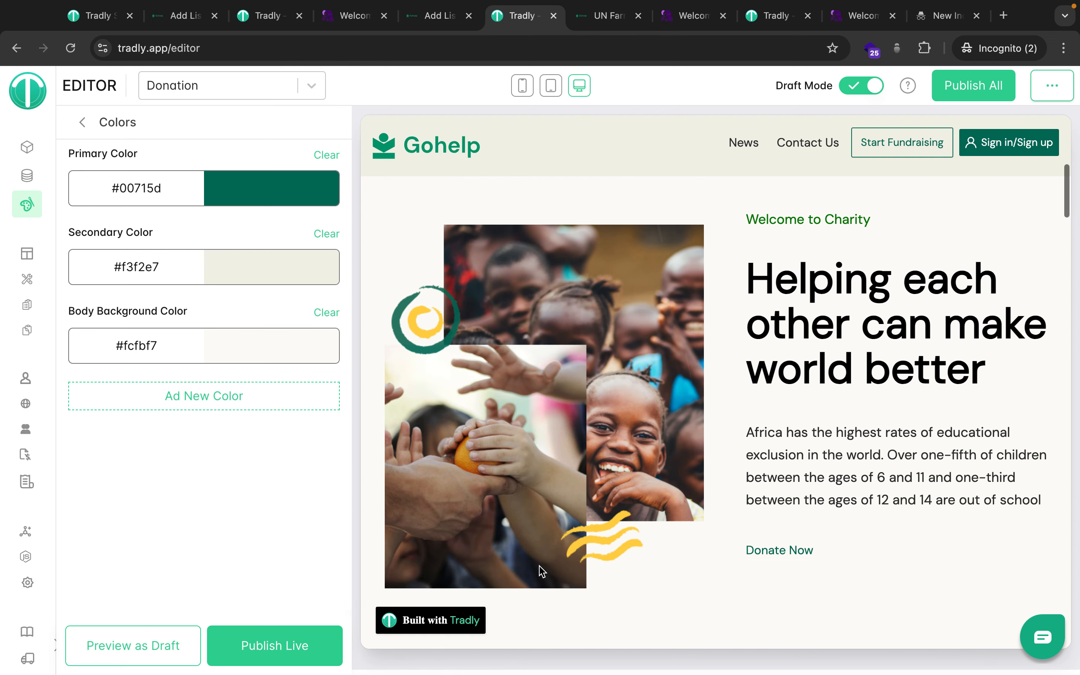
scroll(541, 571, up, 6)
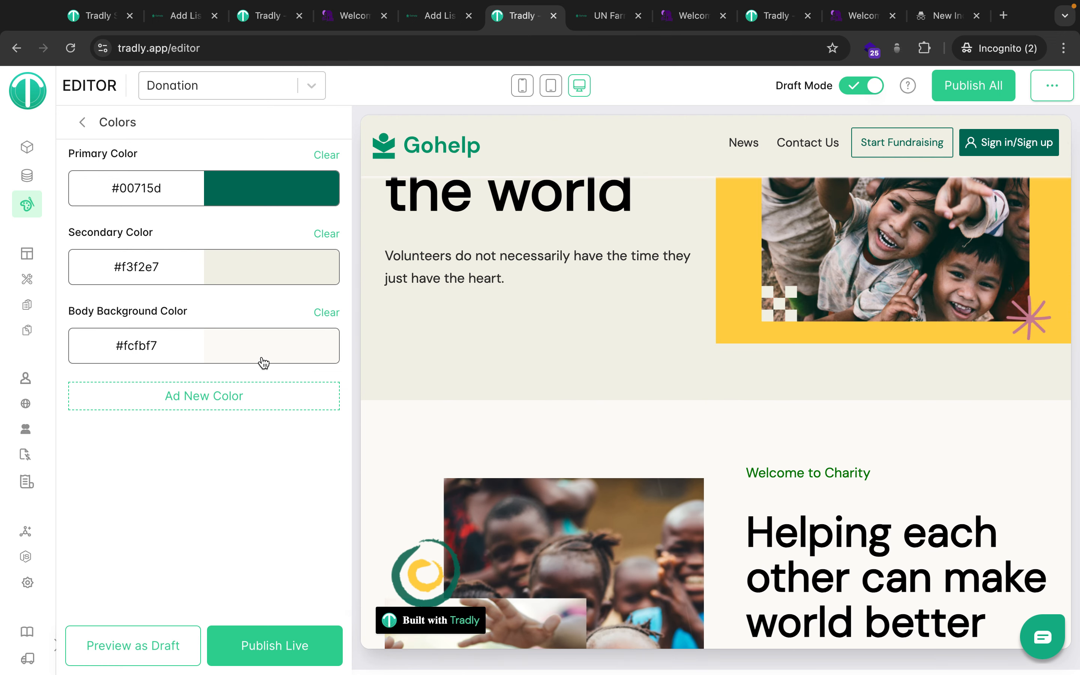
scroll(499, 364, down, 10)
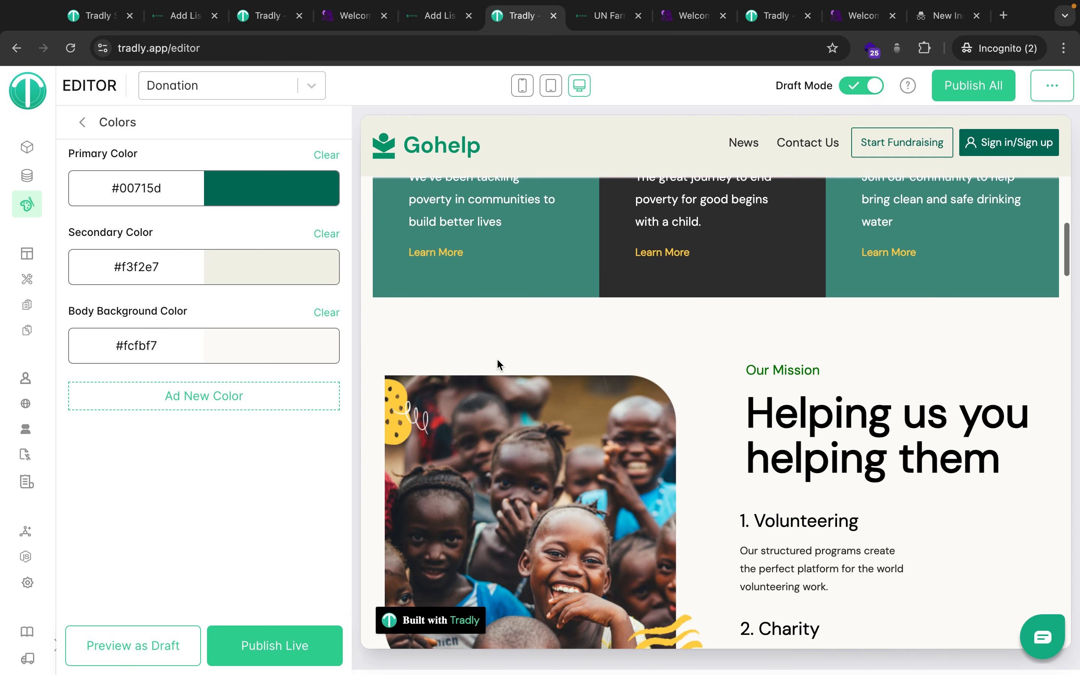
scroll(454, 268, up, 2)
scroll(455, 253, up, 1)
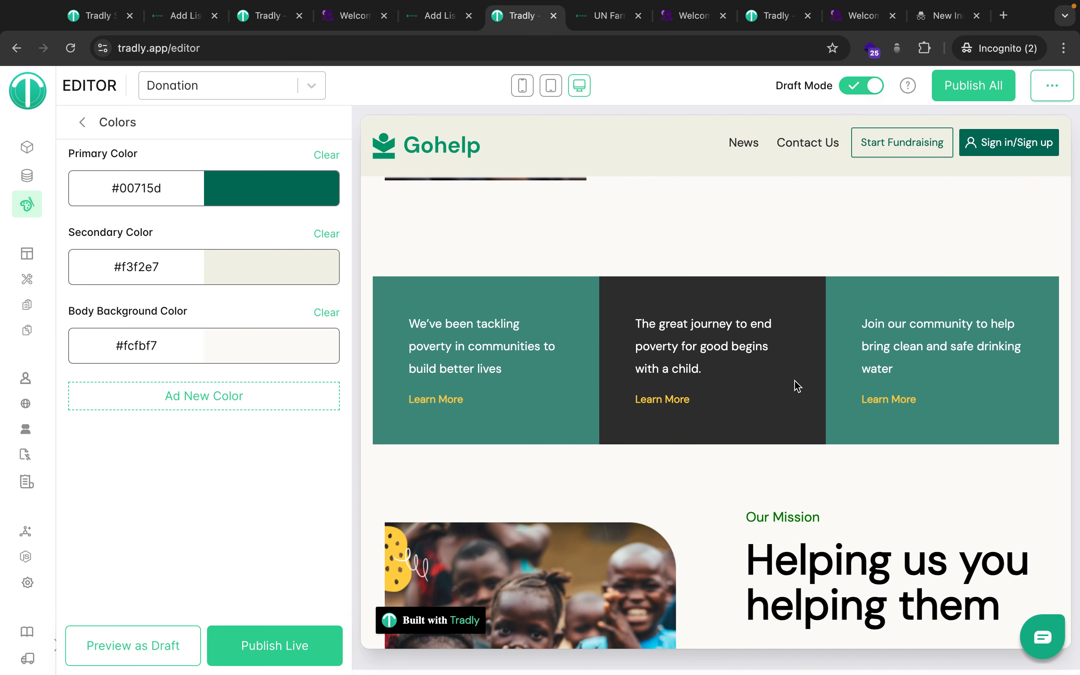
click(84, 123)
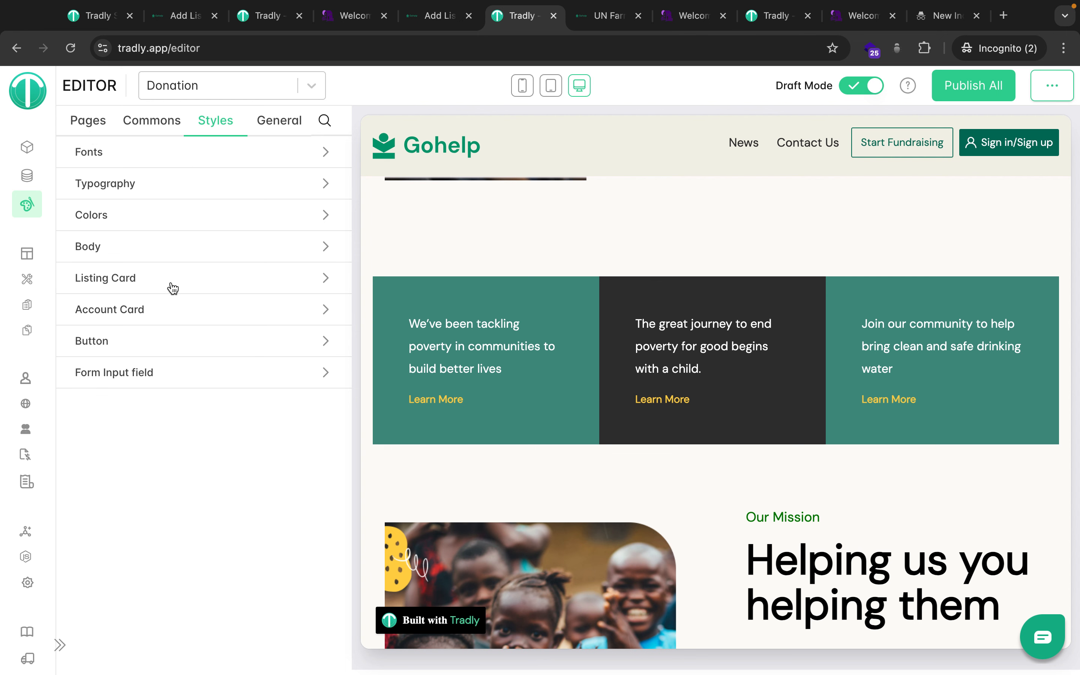
scroll(455, 424, down, 15)
scroll(454, 422, up, 4)
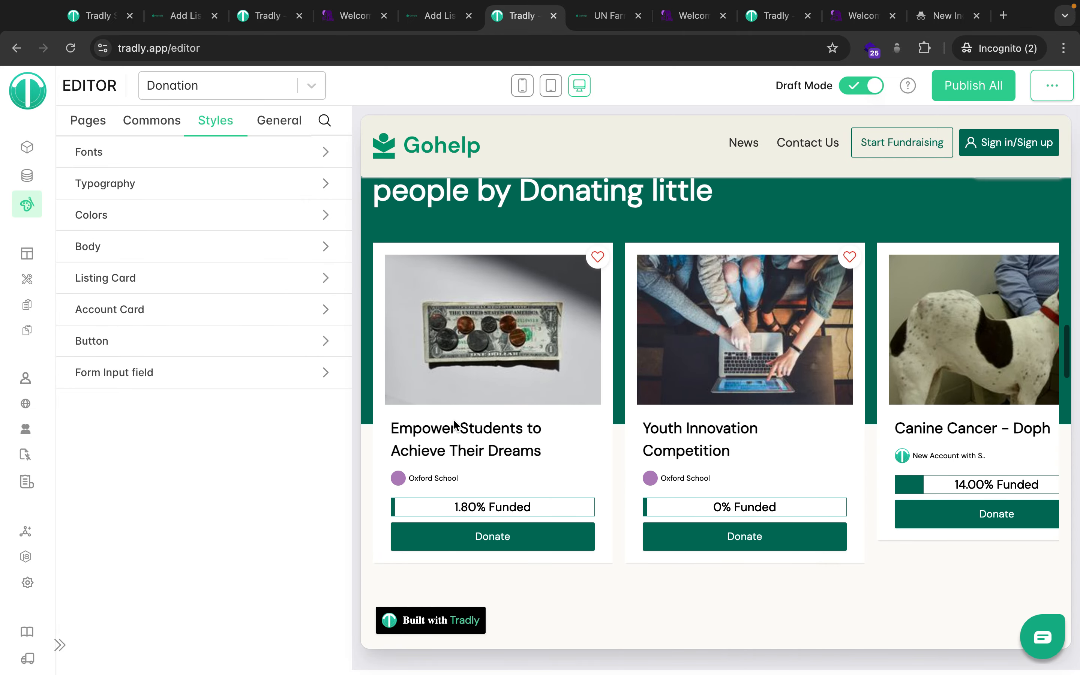
View the 30Villages crowdfunding cards, then open Listing Card styles in the Gohelp editor.
click(674, 16)
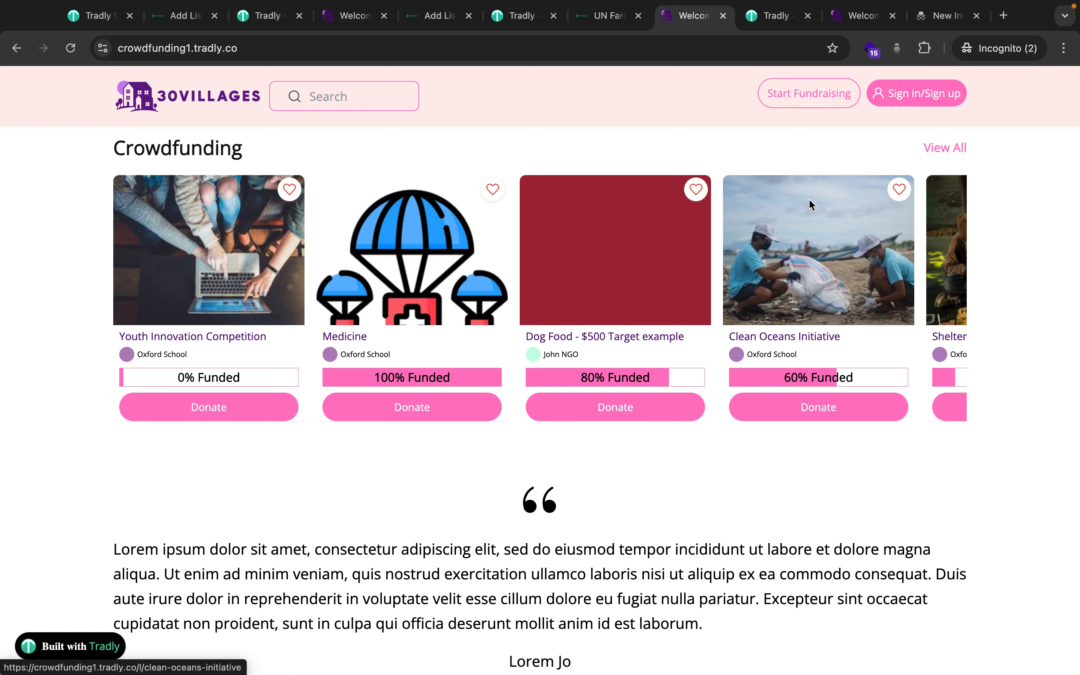
click(519, 20)
click(166, 275)
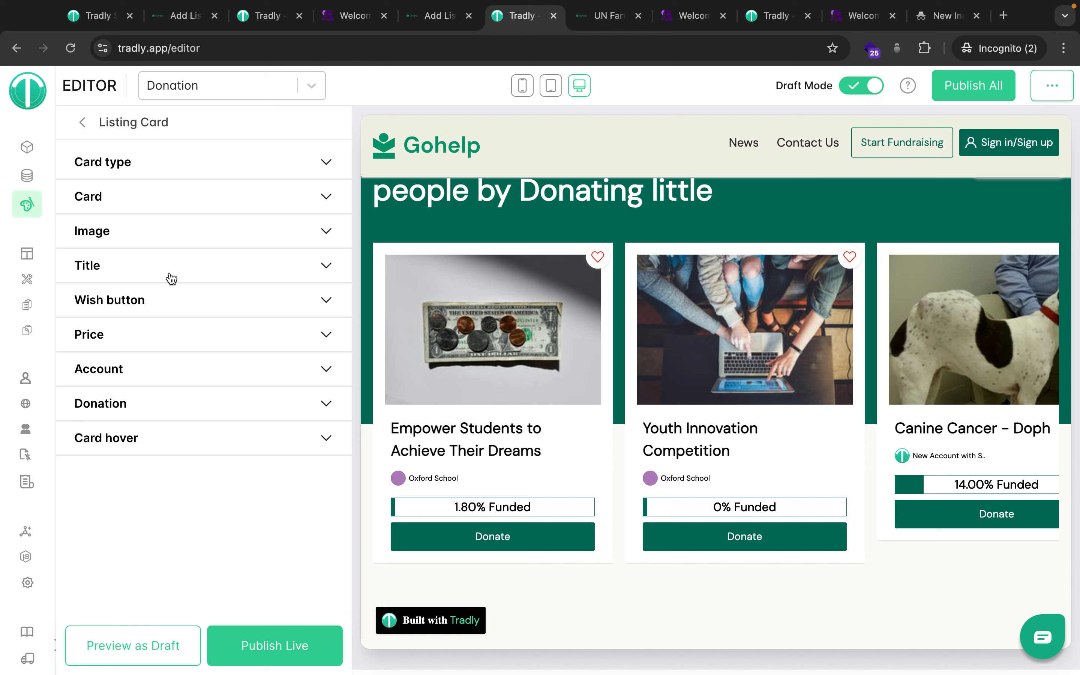
Hide the account line on listing cards, preview it, then restore it and publish live.
click(145, 379)
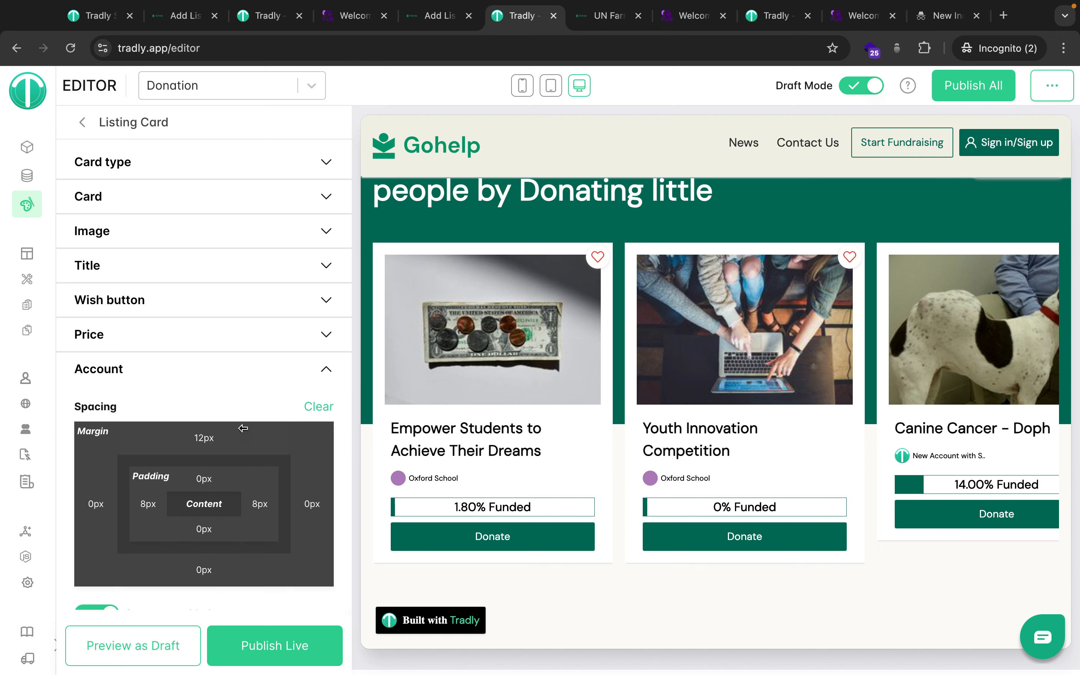
scroll(243, 429, down, 3)
click(97, 454)
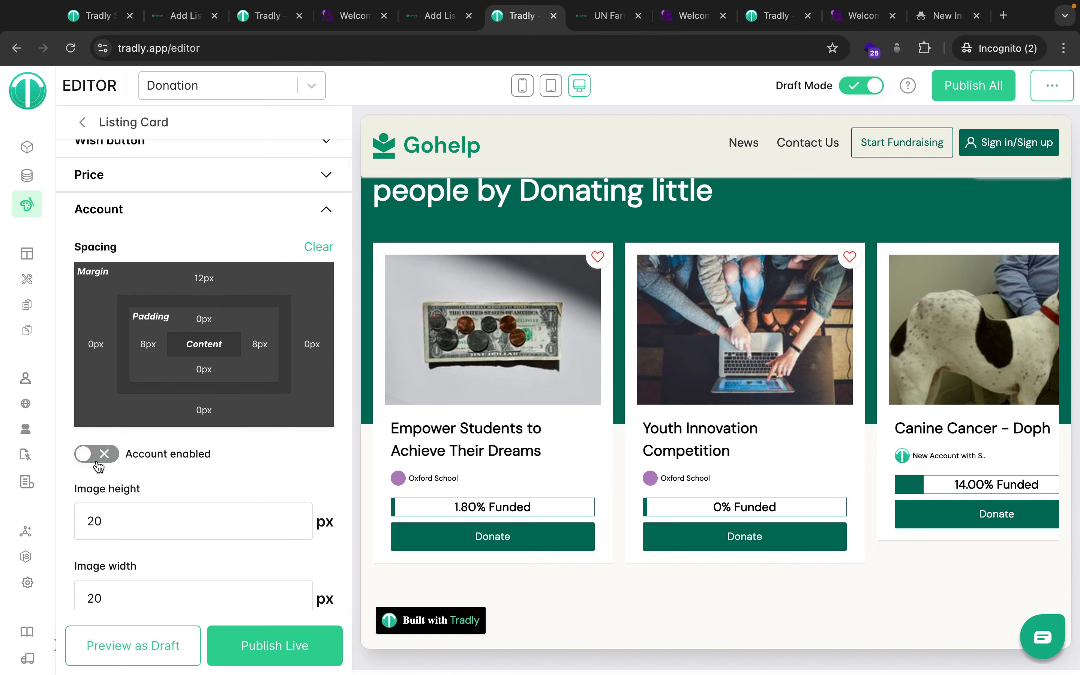
click(134, 641)
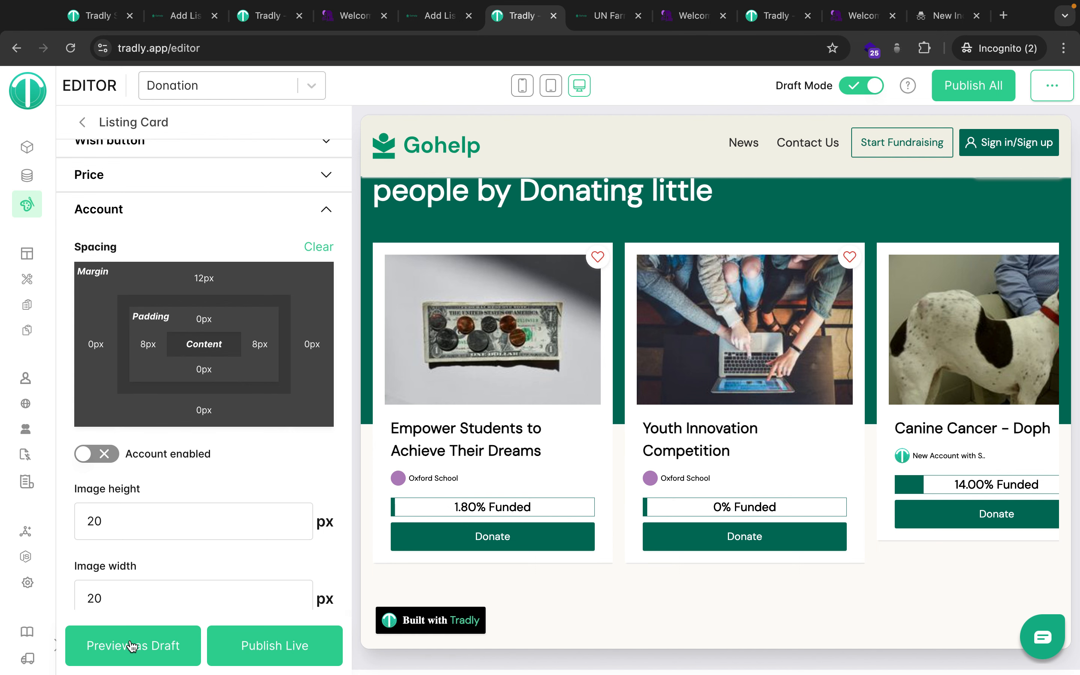
click(131, 645)
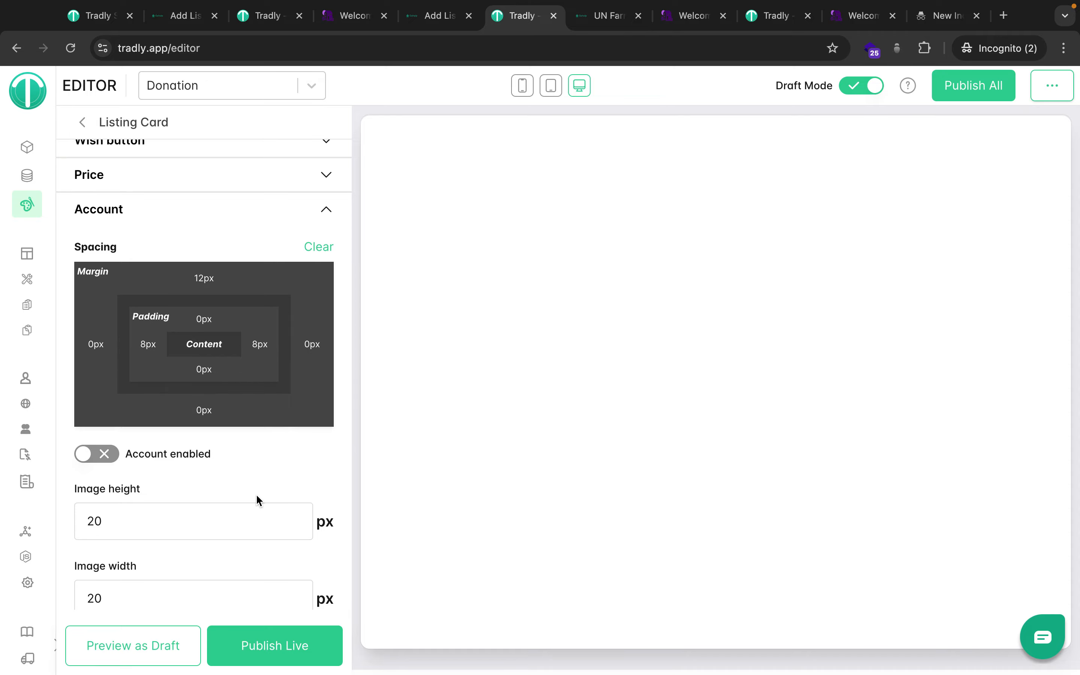
scroll(257, 500, up, 1)
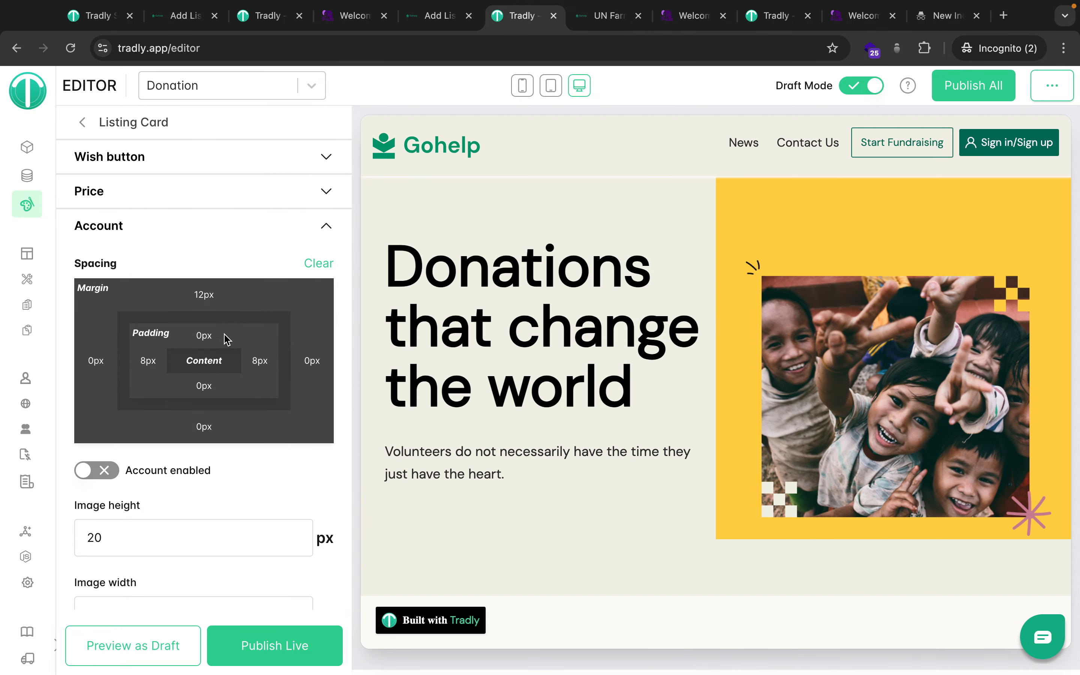
scroll(523, 593, down, 15)
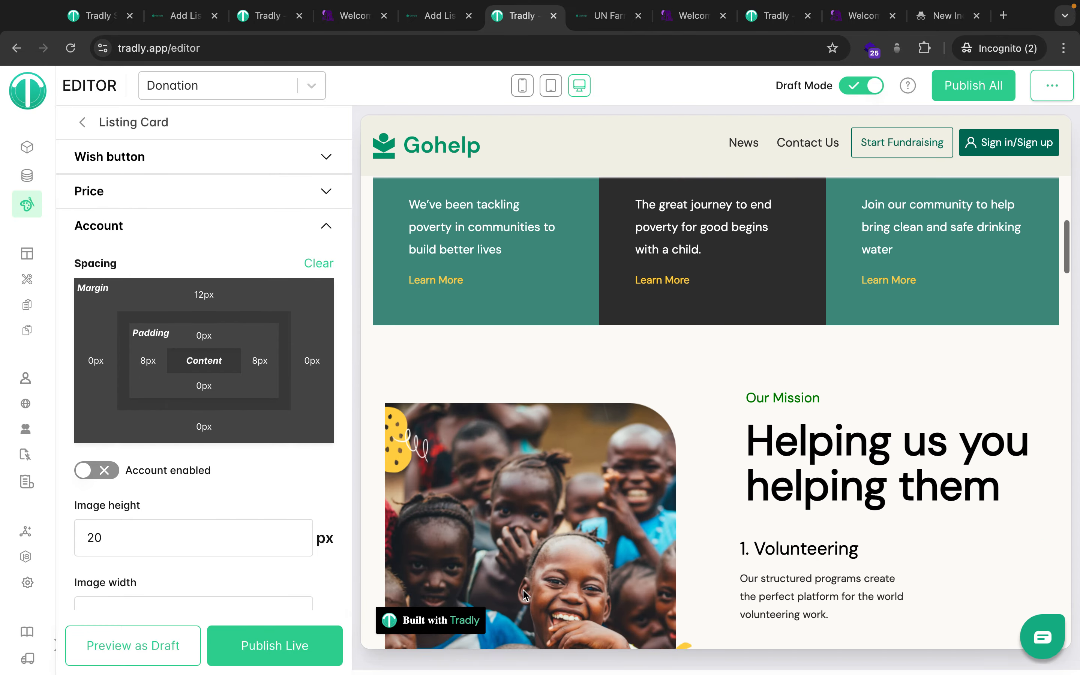
scroll(523, 593, down, 5)
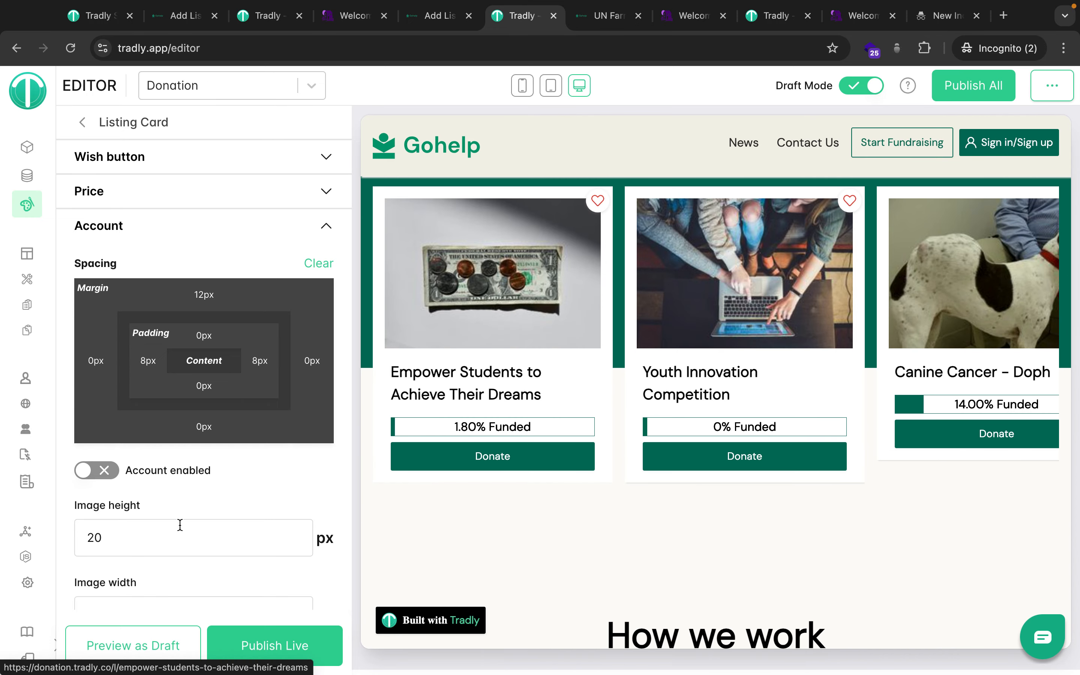
click(92, 471)
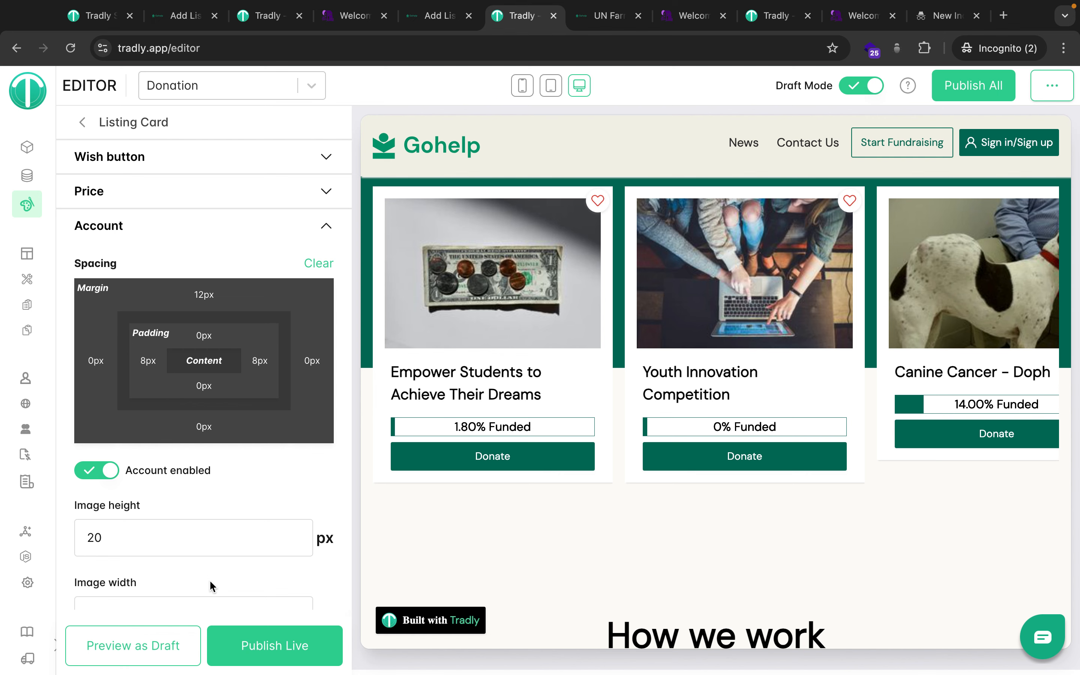
click(254, 640)
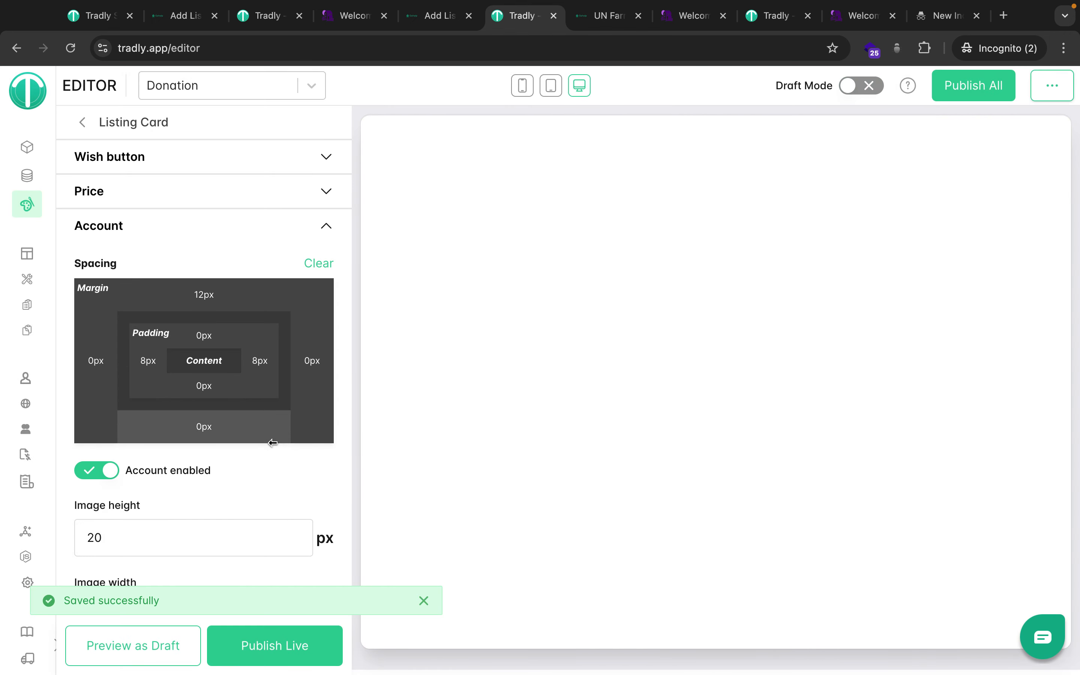
Check the Button and Form Input field Border Curve values, then list the storefront pages.
scroll(272, 442, up, 3)
click(84, 123)
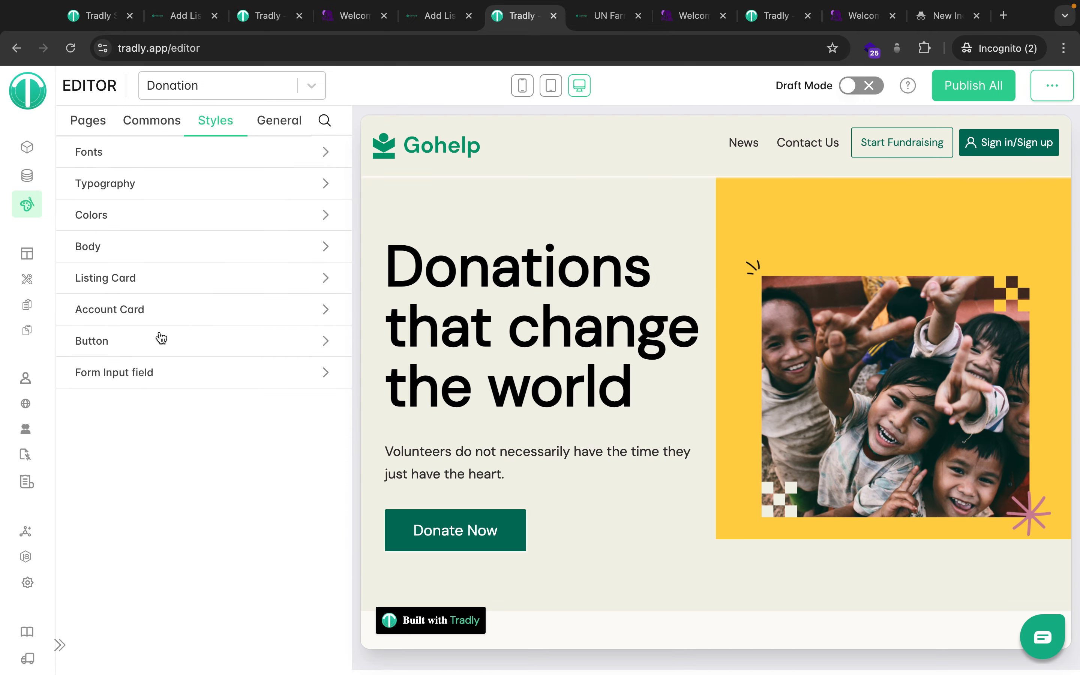
click(159, 338)
click(83, 124)
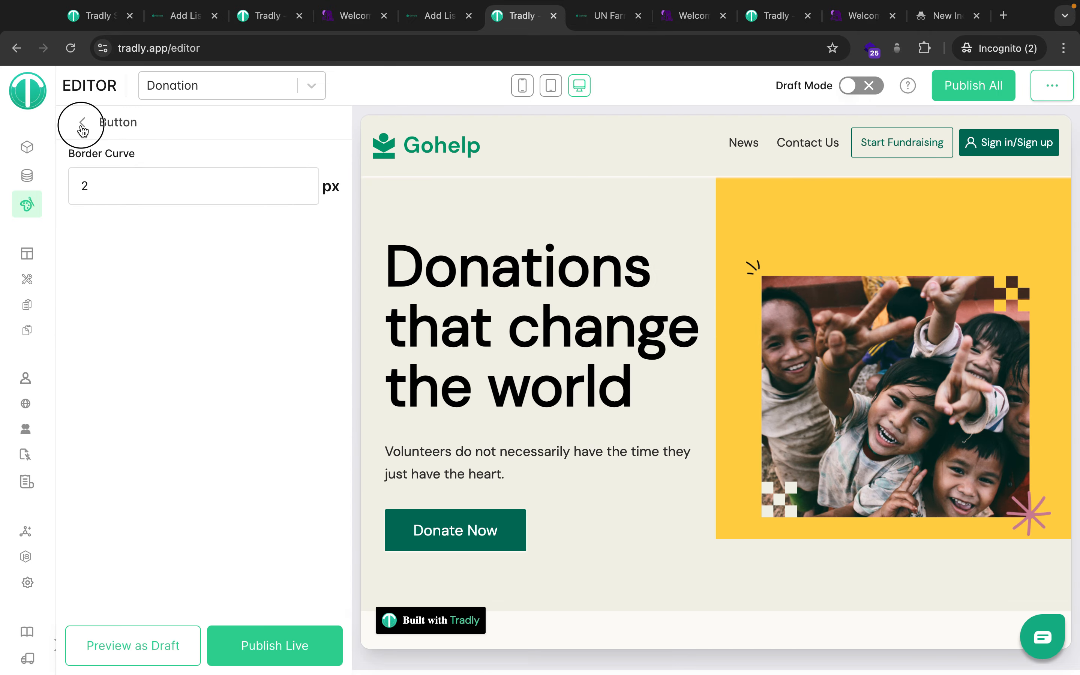
click(175, 378)
click(87, 123)
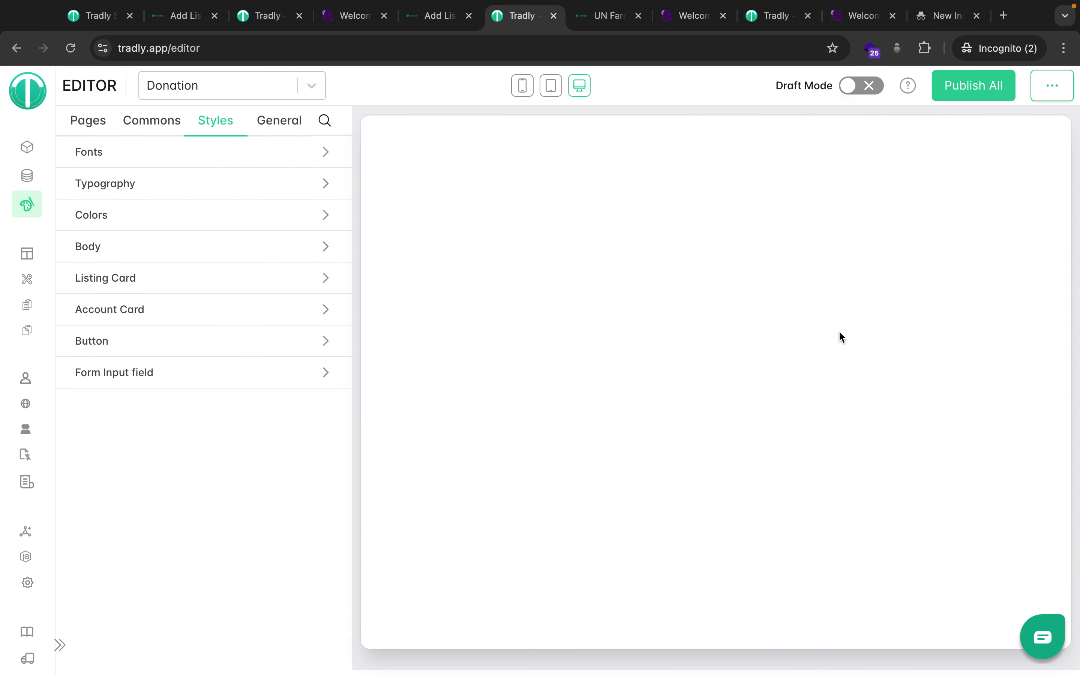
click(97, 126)
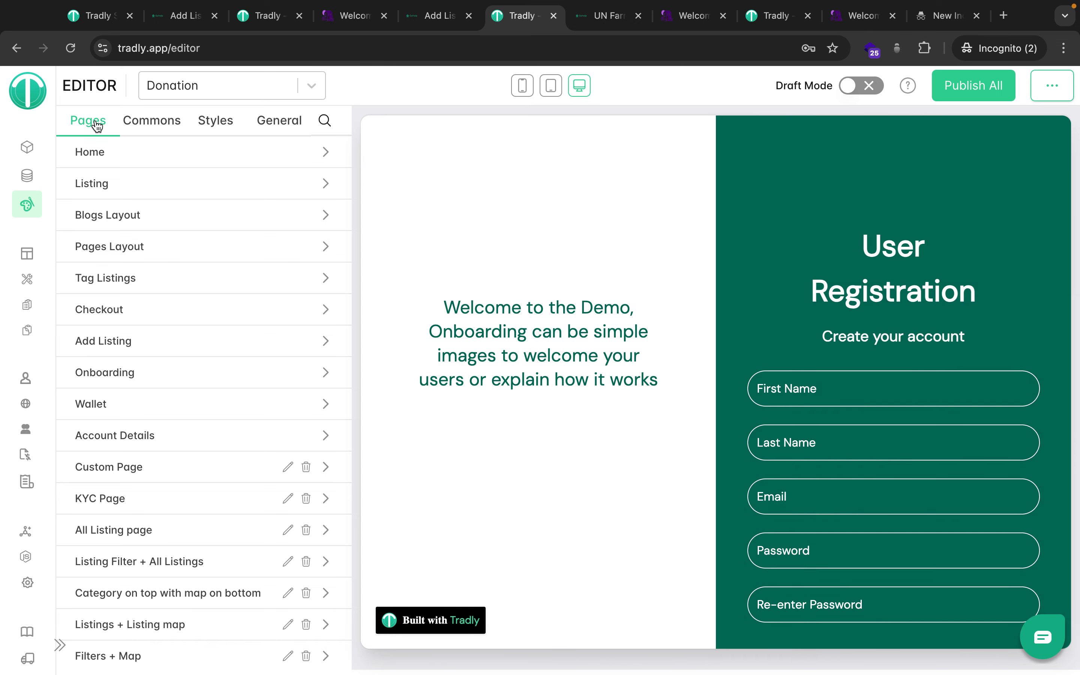
click(122, 154)
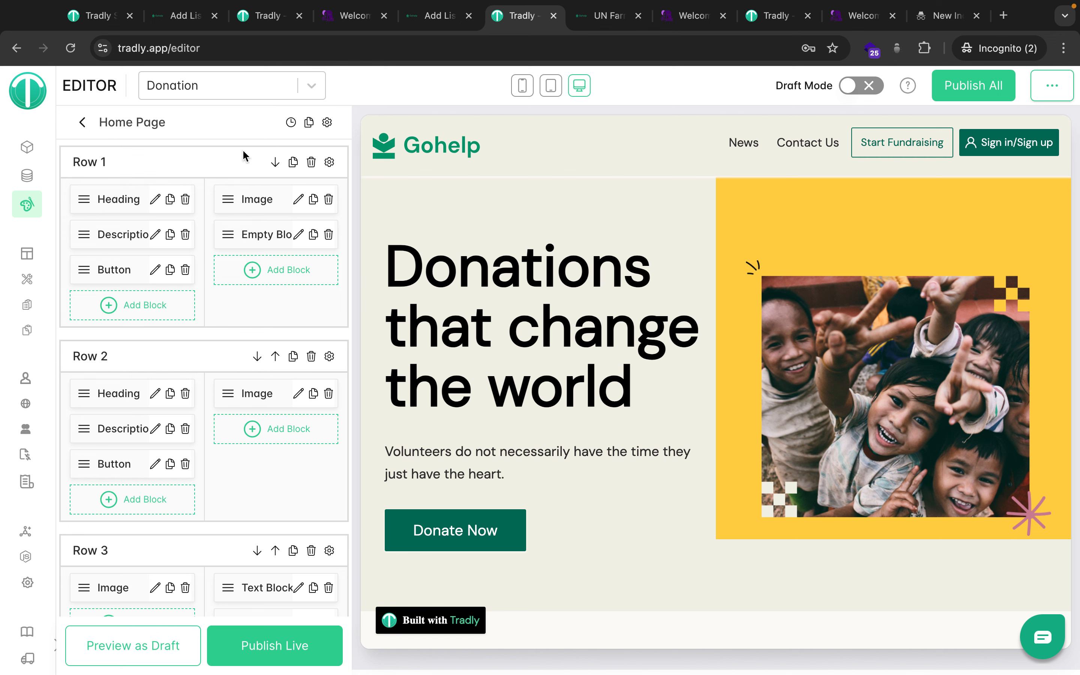
scroll(174, 446, down, 5)
scroll(173, 300, up, 5)
click(143, 316)
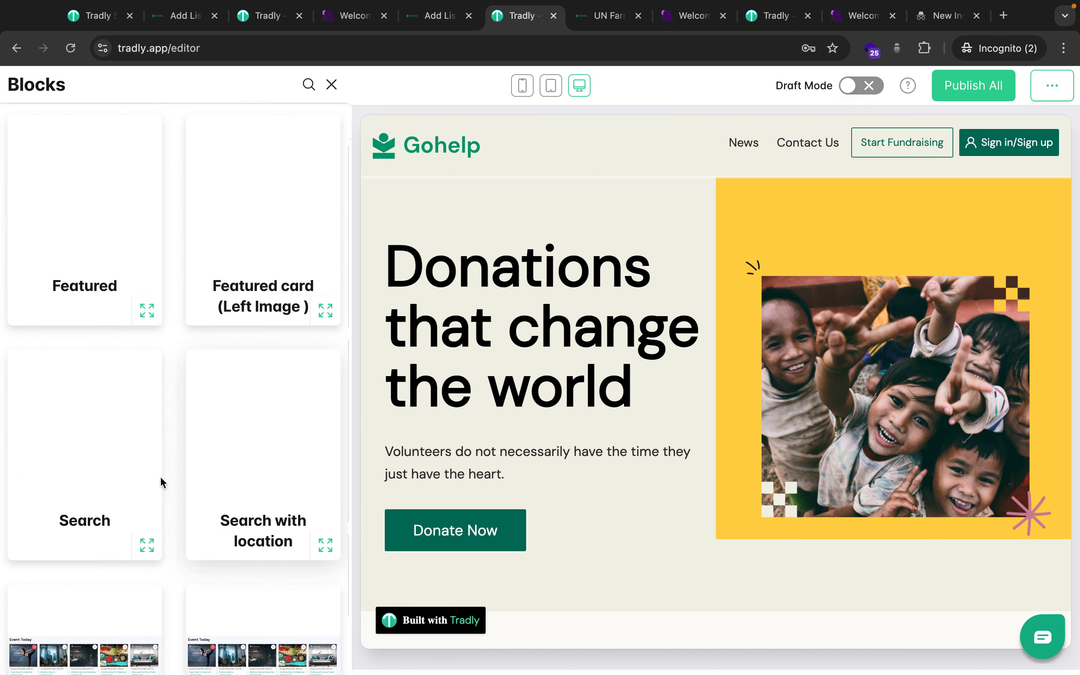
click(331, 84)
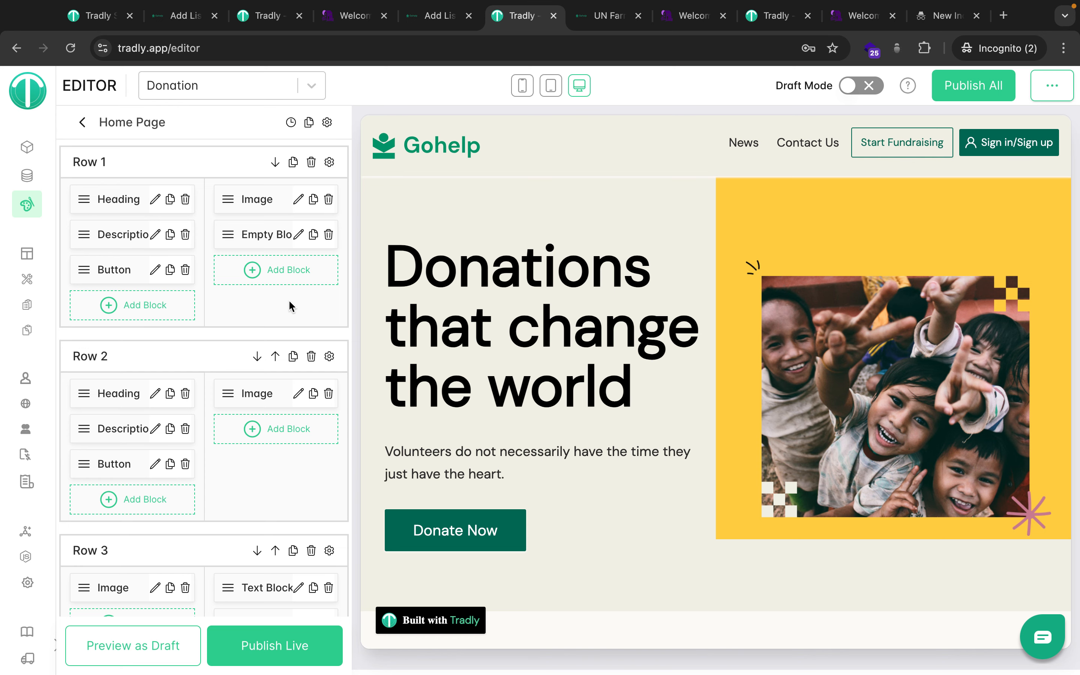
scroll(269, 431, down, 10)
scroll(269, 431, up, 10)
scroll(270, 431, down, 10)
scroll(269, 431, up, 9)
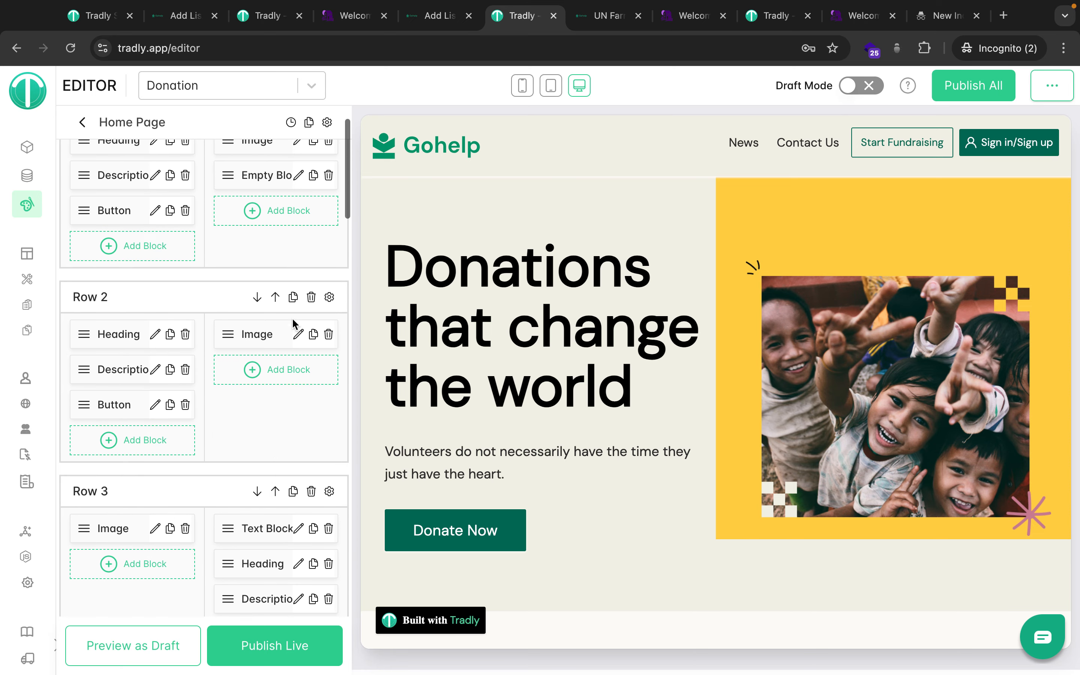
click(256, 334)
right_click(257, 335)
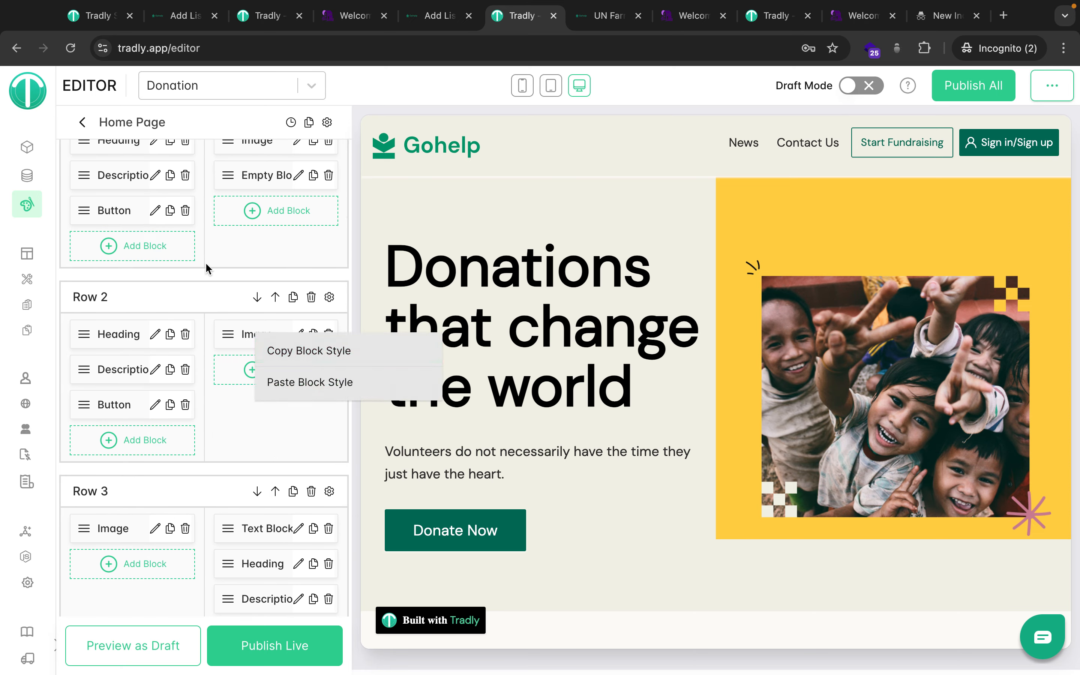
click(273, 436)
scroll(273, 435, down, 6)
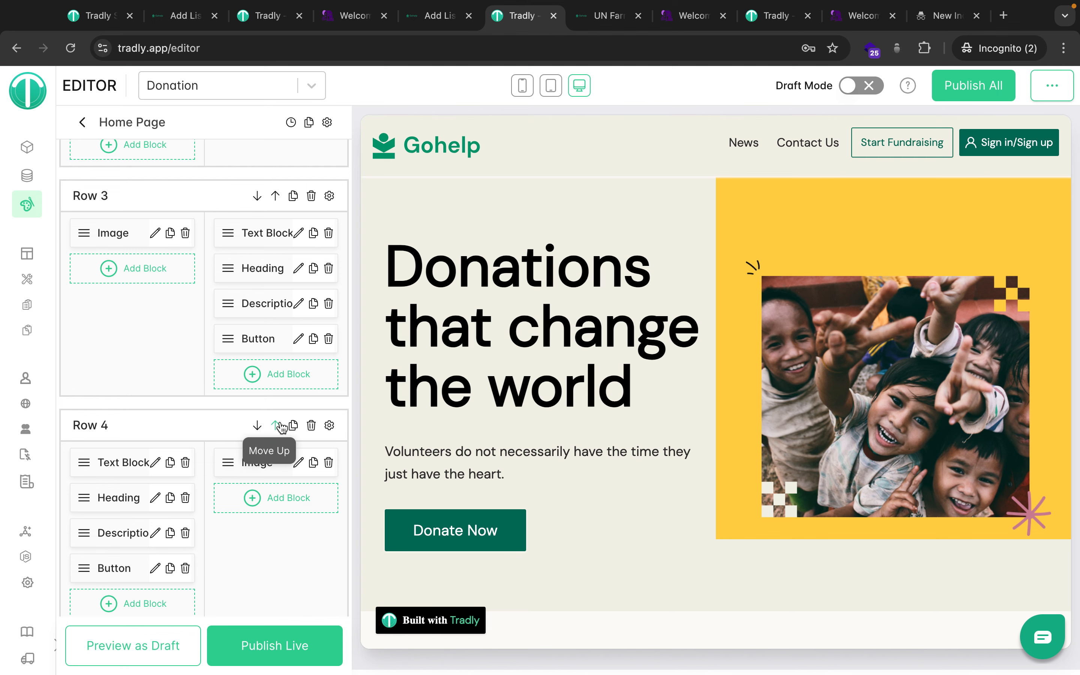
scroll(281, 427, down, 8)
scroll(282, 427, up, 6)
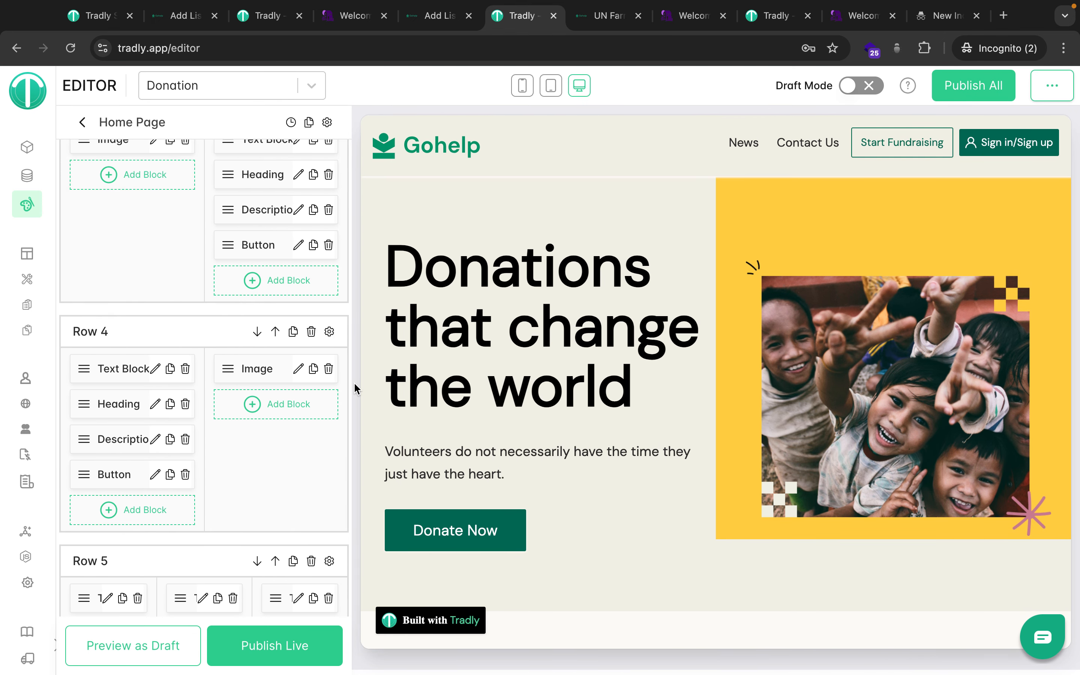
scroll(411, 298, down, 8)
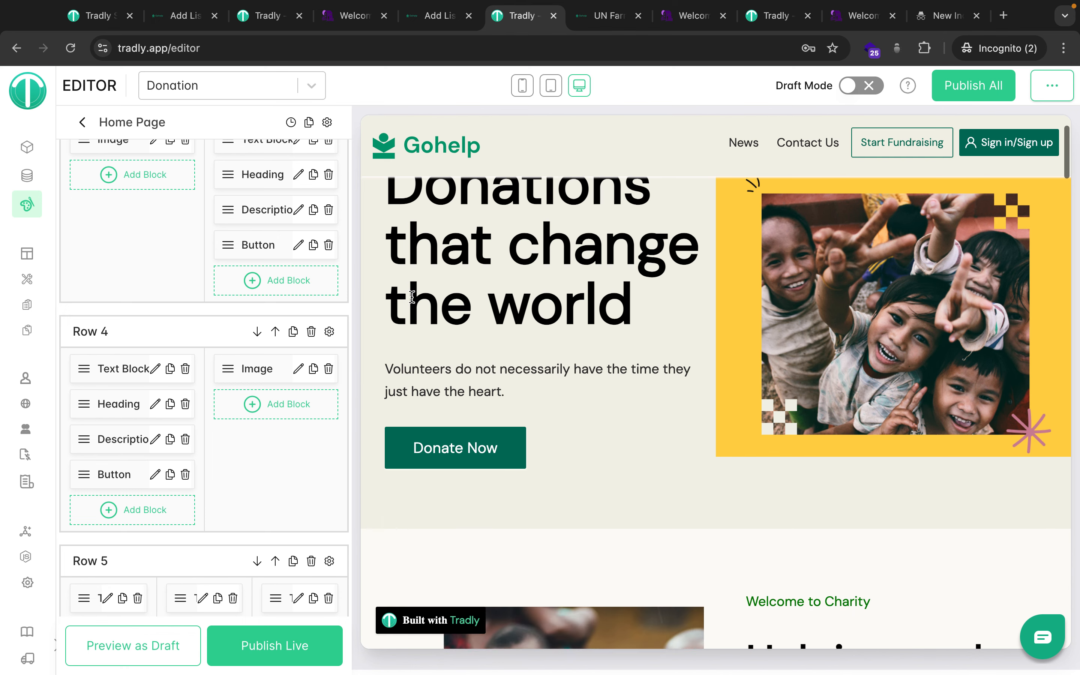
scroll(412, 297, up, 8)
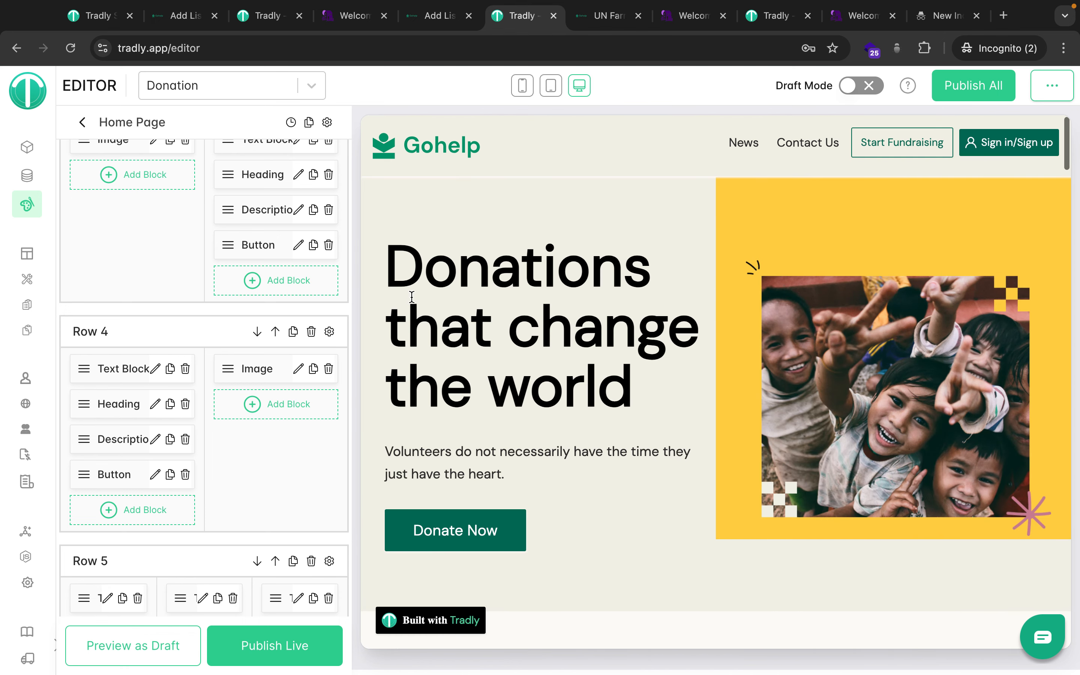
click(81, 123)
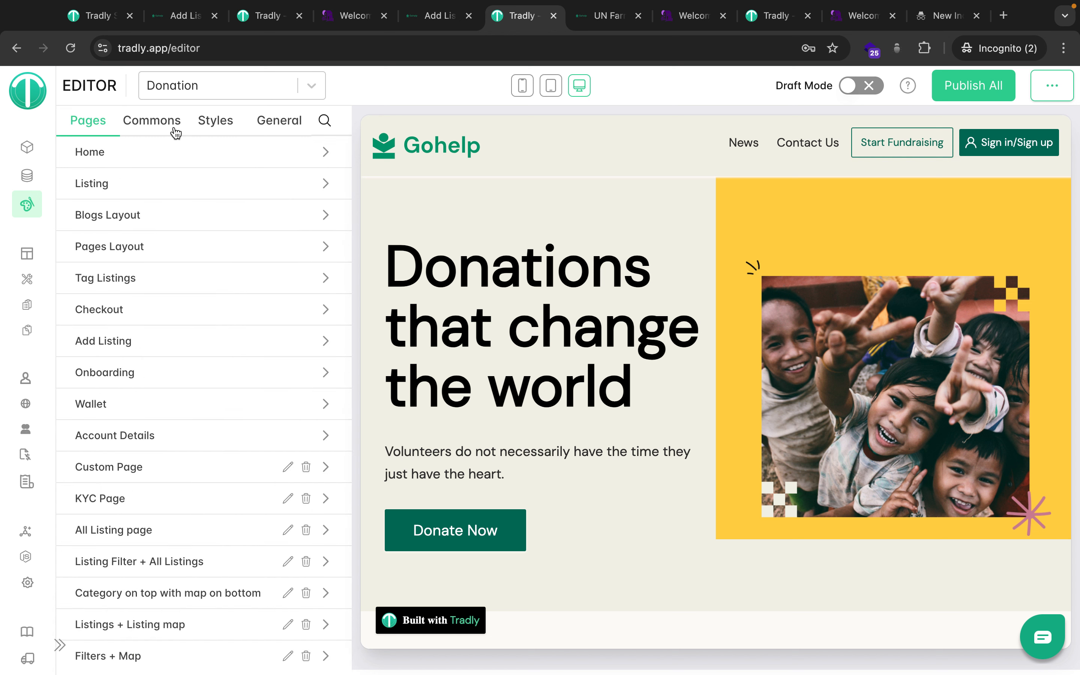
Look over the Commons sections, such as Header and Footer, in the scrolled preview.
click(160, 129)
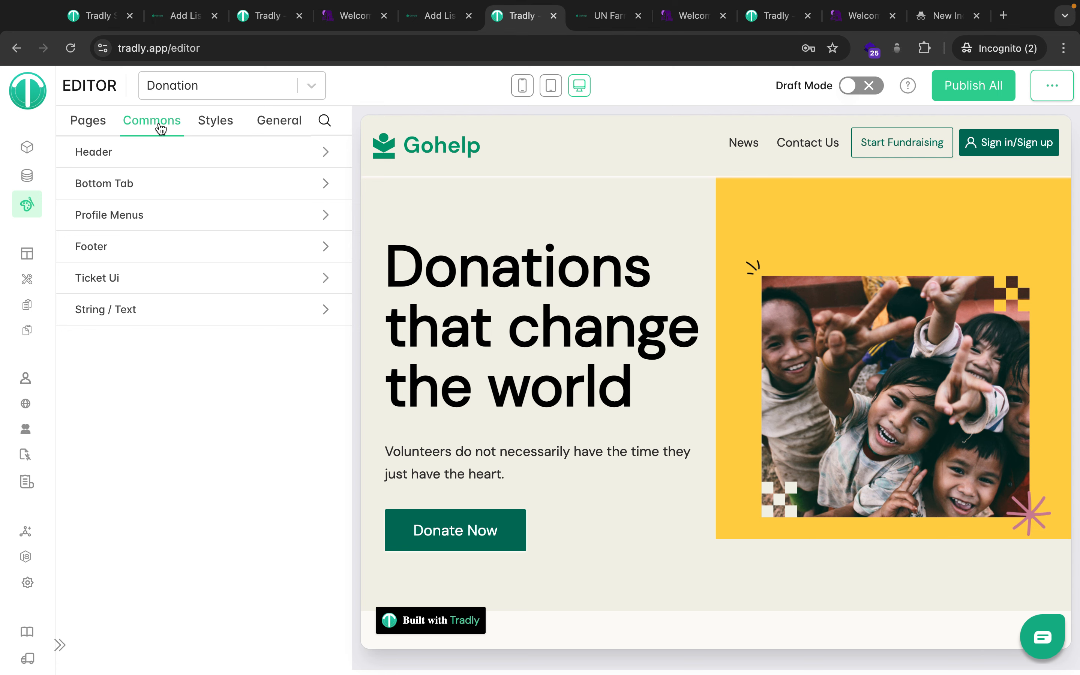
scroll(536, 417, down, 10)
scroll(536, 417, down, 1)
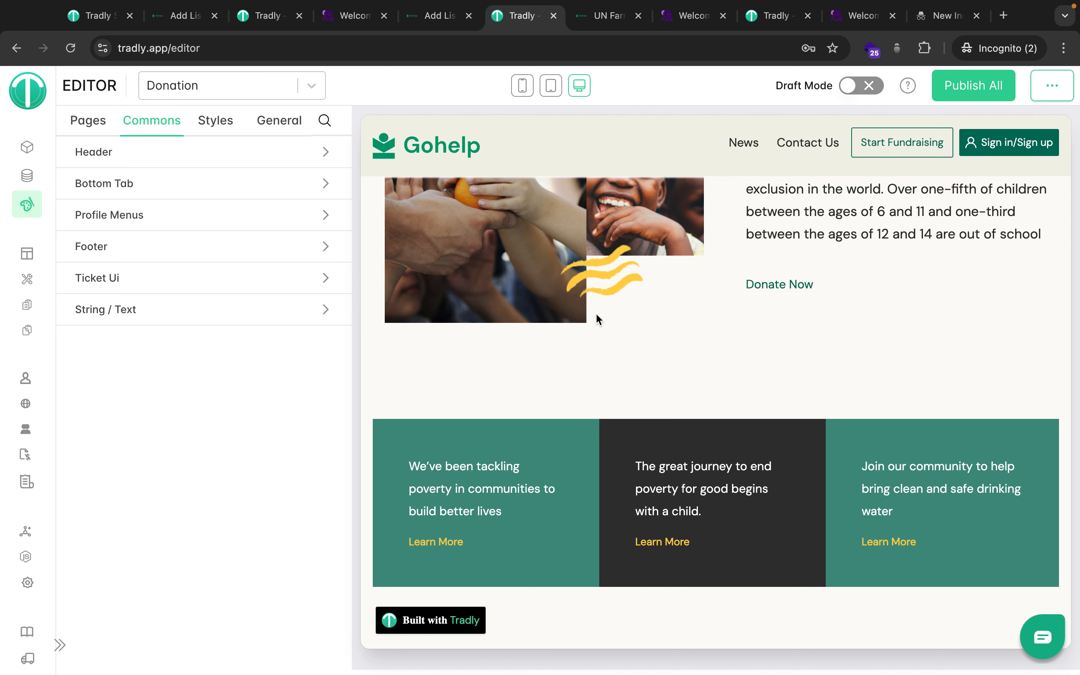
scroll(560, 415, down, 8)
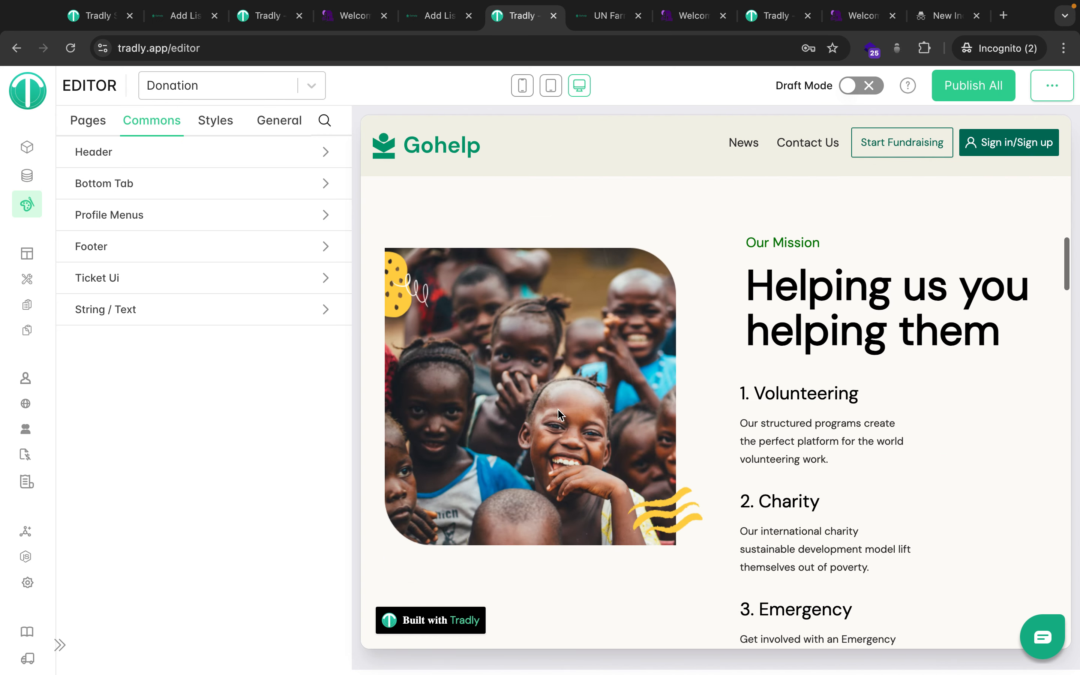
scroll(561, 415, down, 10)
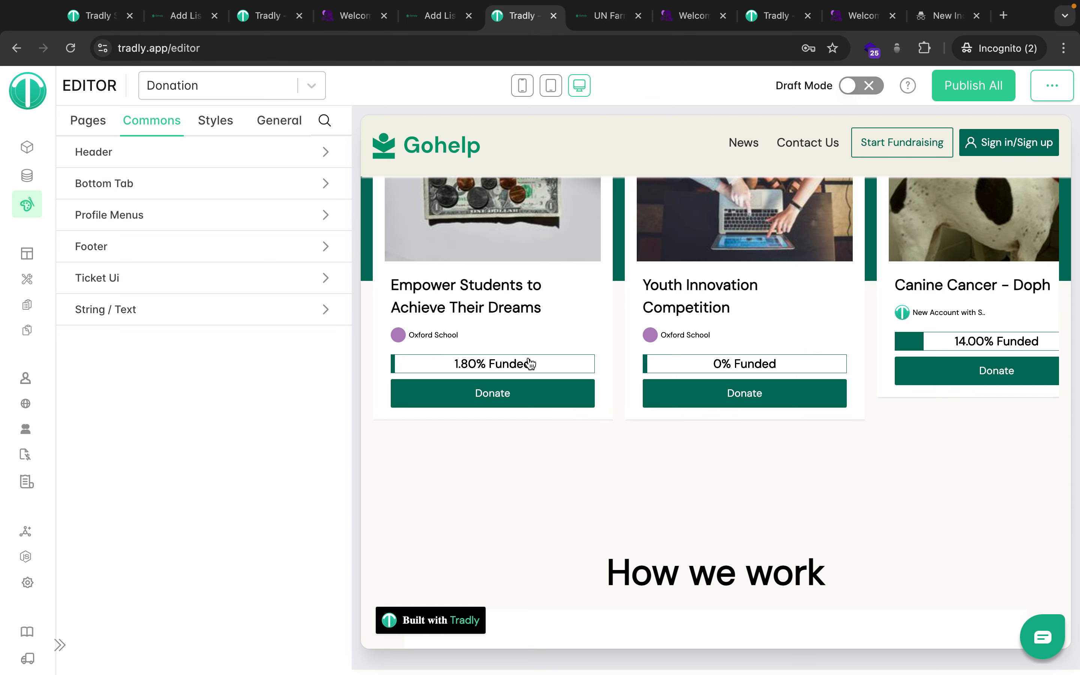
scroll(529, 364, up, 5)
drag(737, 250, 789, 312)
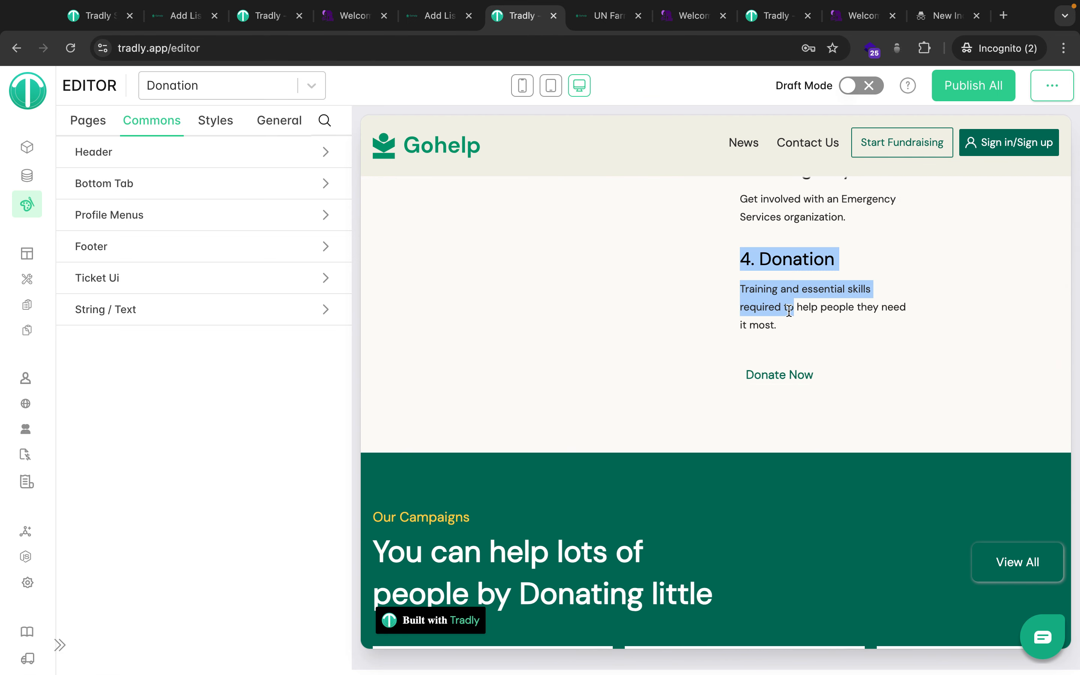
Open the Home page layout and inspect Row 5's third text card without changing it.
click(92, 127)
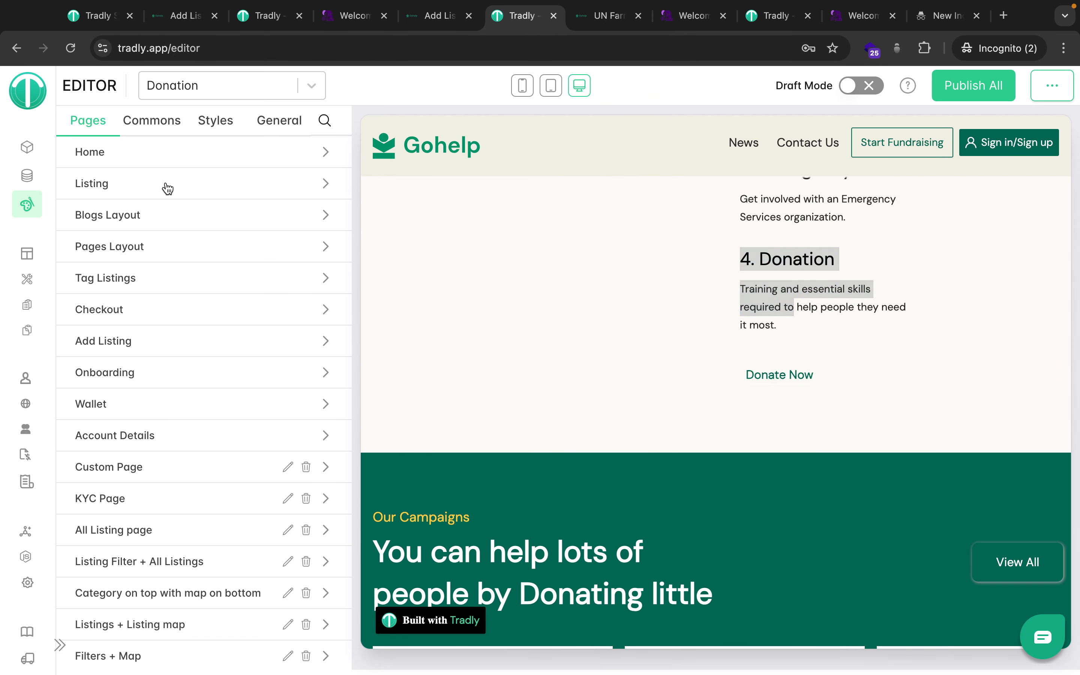
click(155, 158)
scroll(276, 473, down, 10)
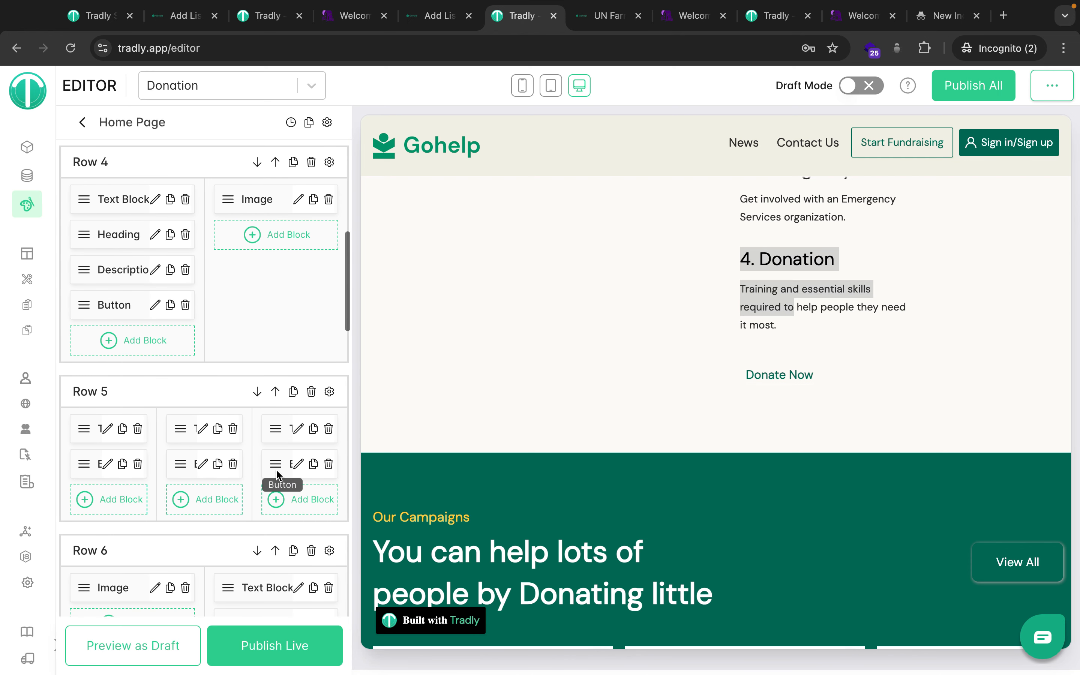
click(295, 428)
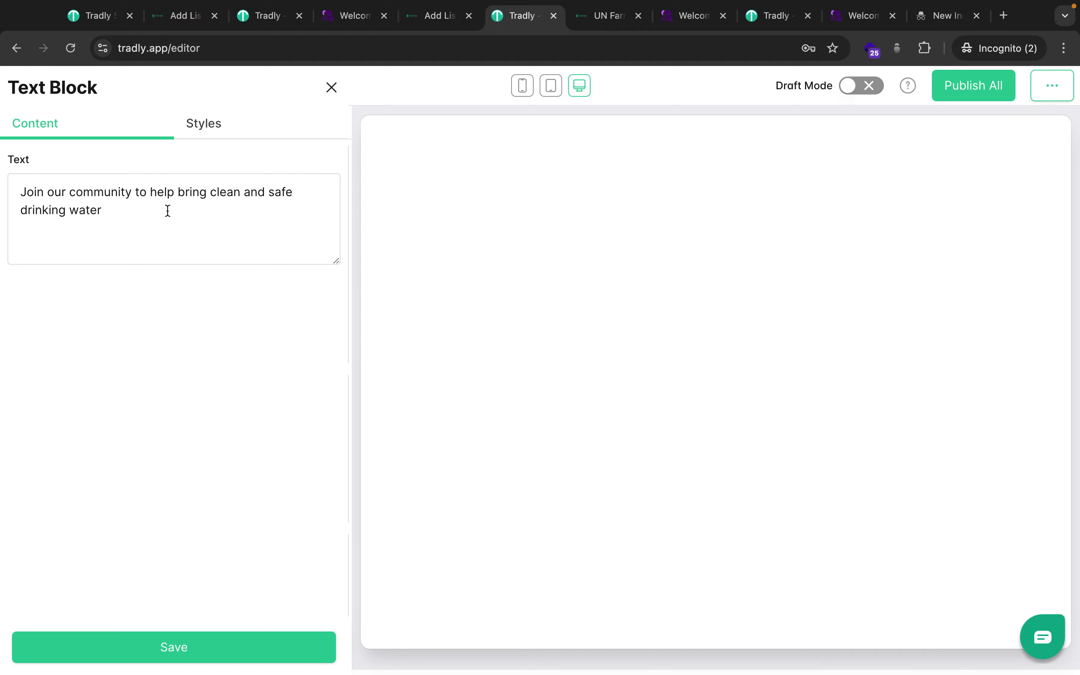
click(331, 88)
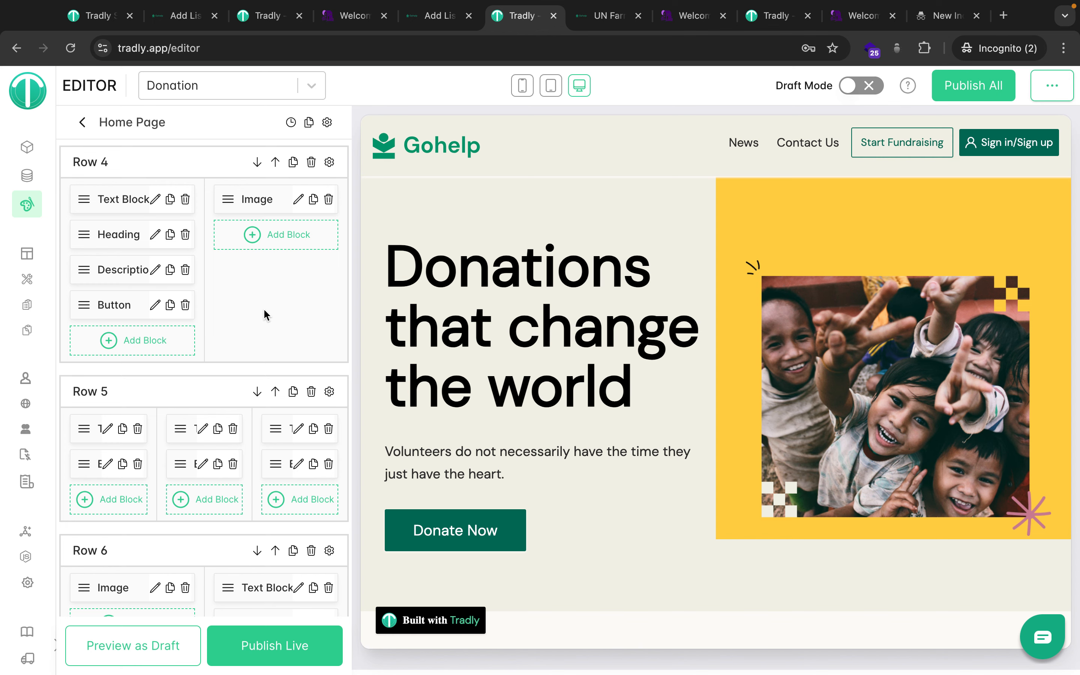
Append ' (styles)' to the Design system line in the Use cases note, then return to Tradly.
scroll(465, 452, down, 12)
key(ctrl+Left)
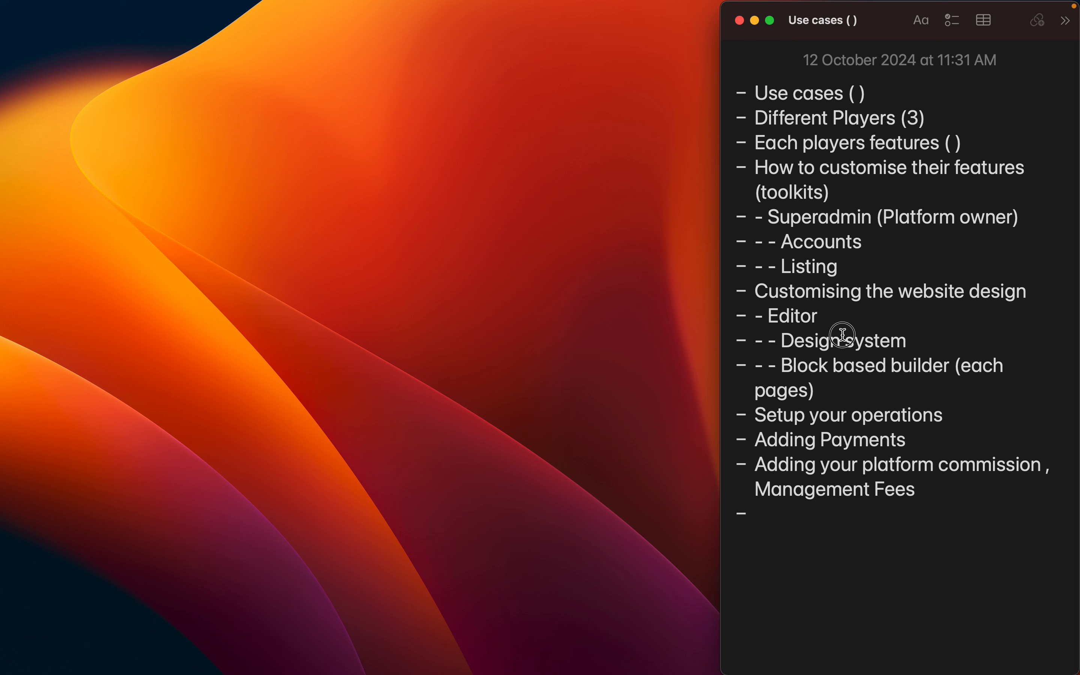
click(932, 344)
text(()
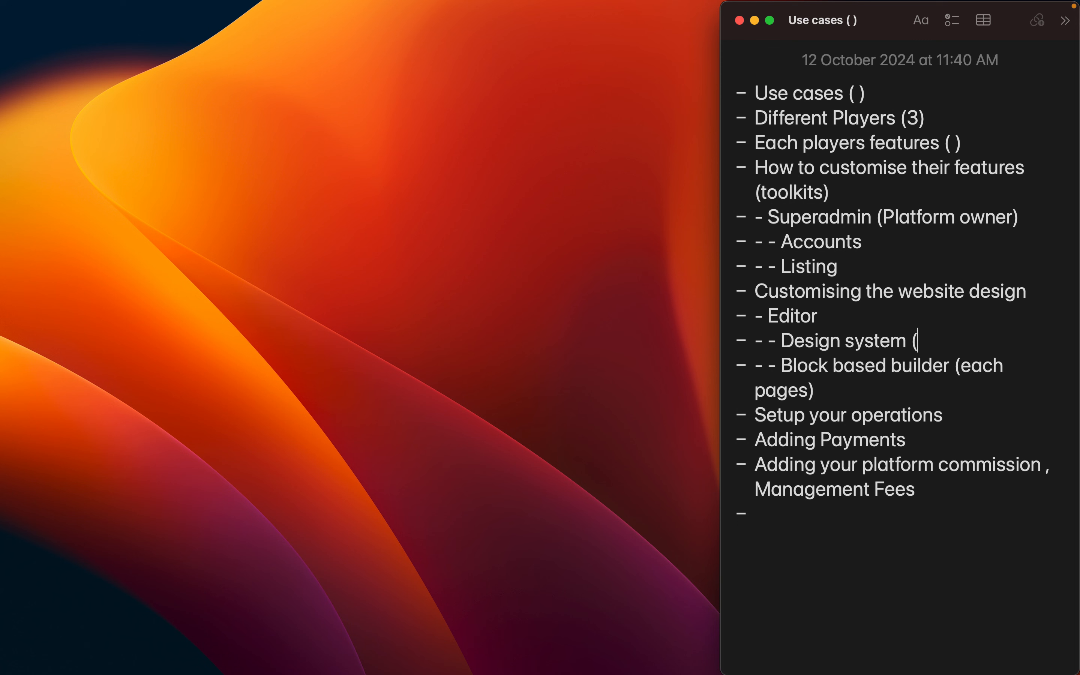
text(styles))
click(880, 389)
key(ctrl+Right)
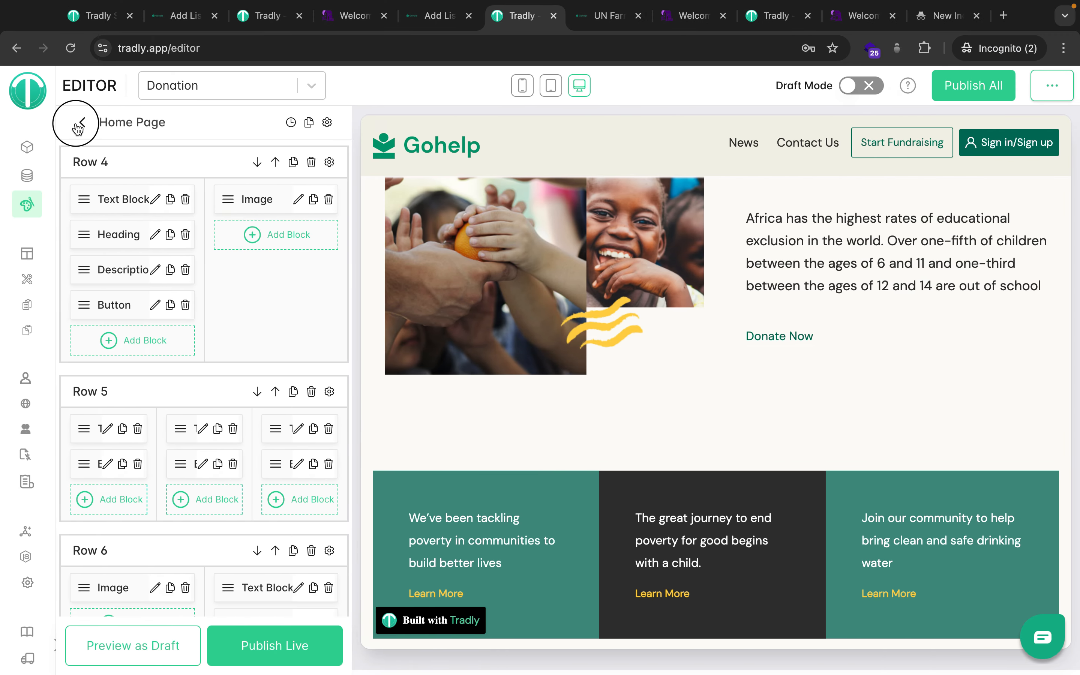
Return to the storefront pages list and open the Listing page's block layout.
click(77, 122)
click(118, 187)
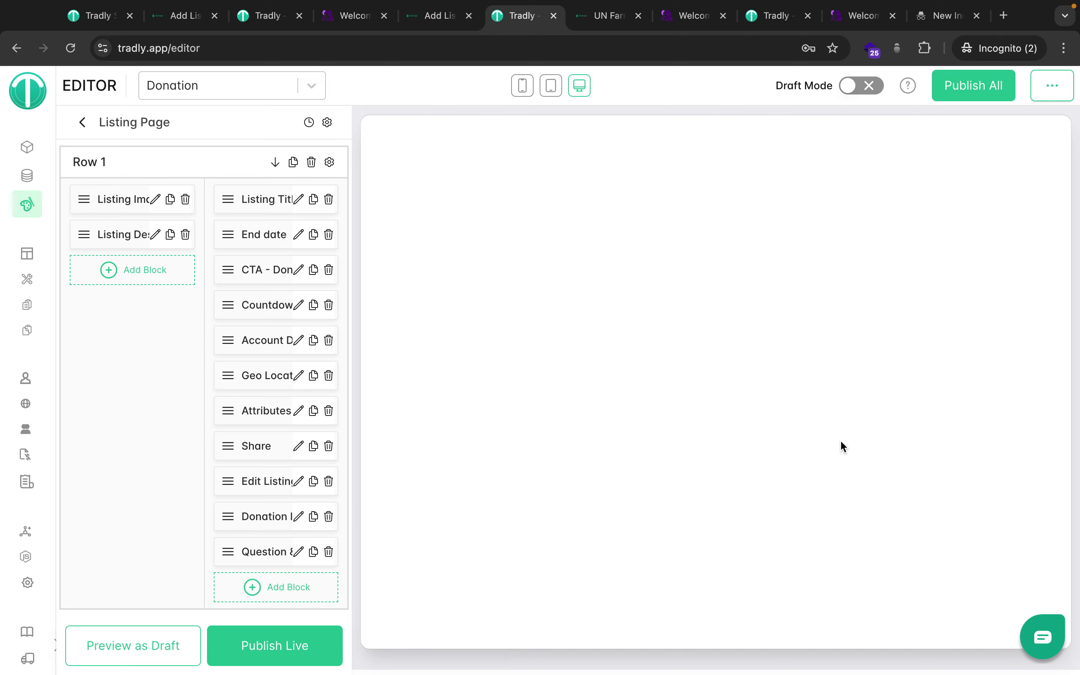
key(ctrl+Left)
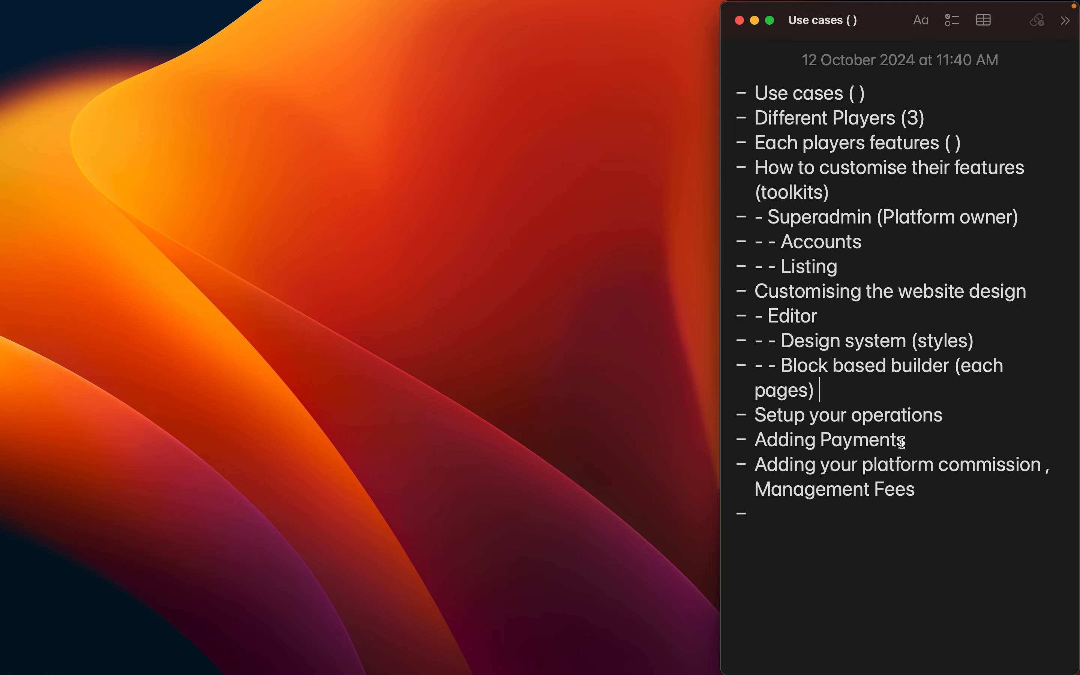
key(ctrl+Right)
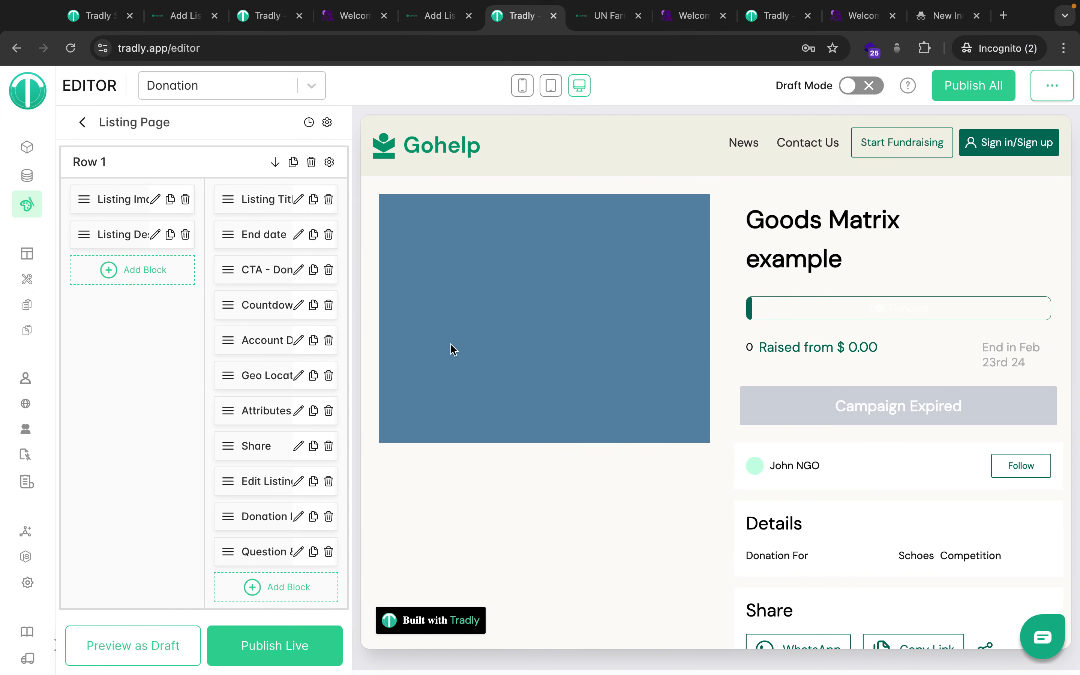
Bring up the Tradly workspace overview listing Default Domain, CrowdfundingV3, Donation and Cancerfunding.
scroll(559, 449, down, 5)
scroll(558, 448, up, 4)
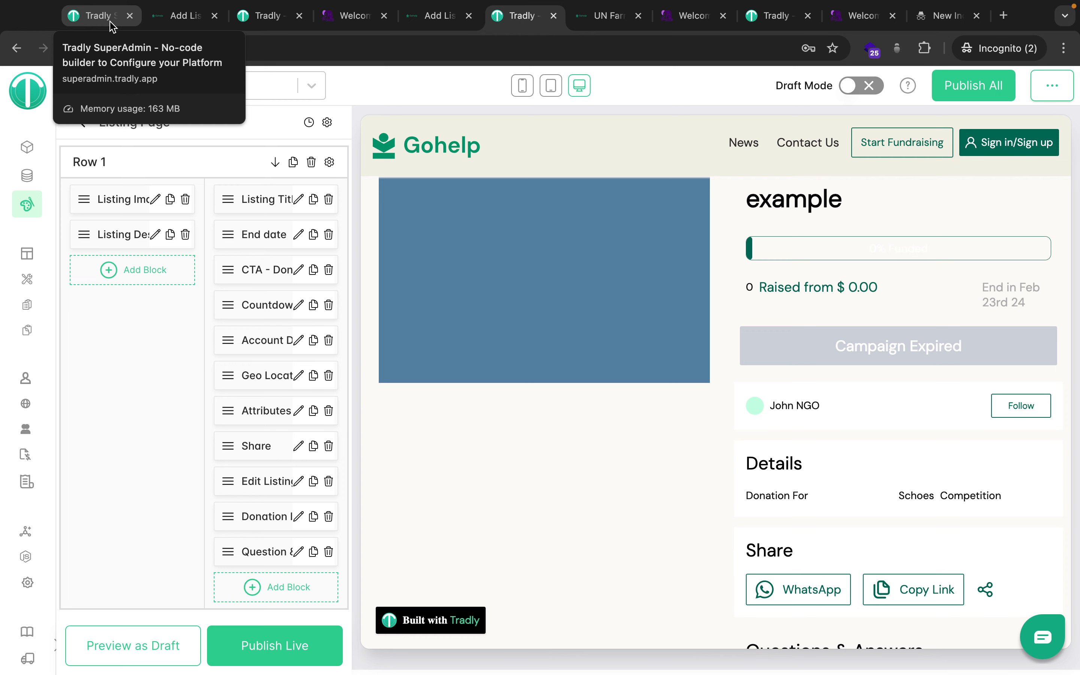
click(270, 22)
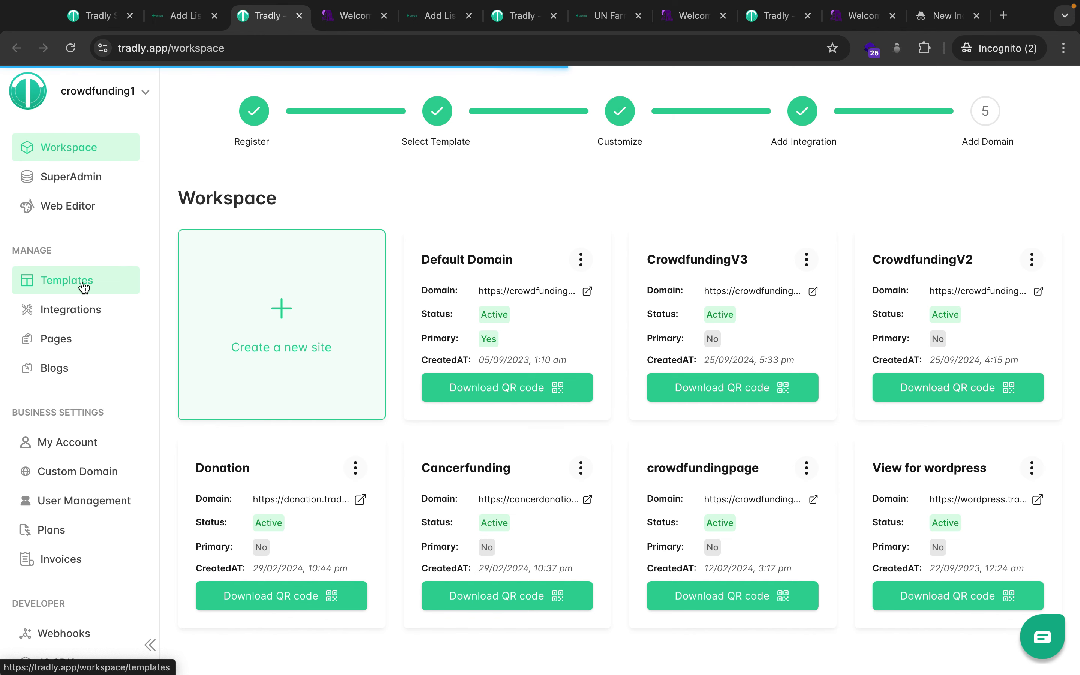
Glance over the storefront tabs, then scroll through the Tradly template cards.
click(608, 17)
click(674, 18)
click(603, 23)
click(258, 18)
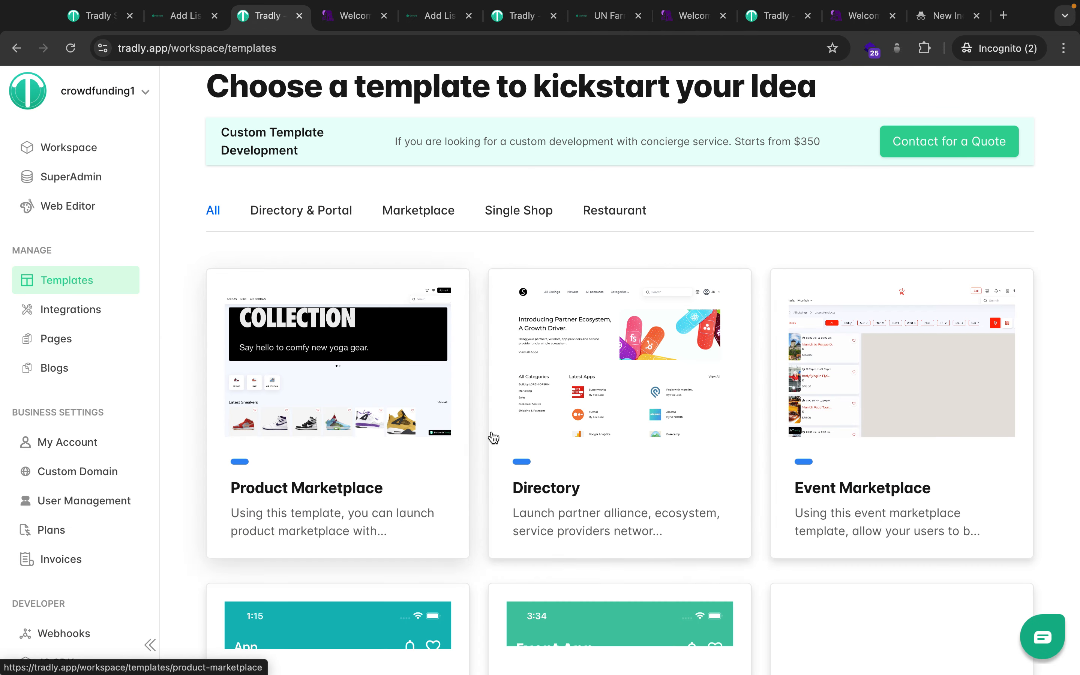
scroll(554, 479, down, 2)
scroll(554, 479, down, 5)
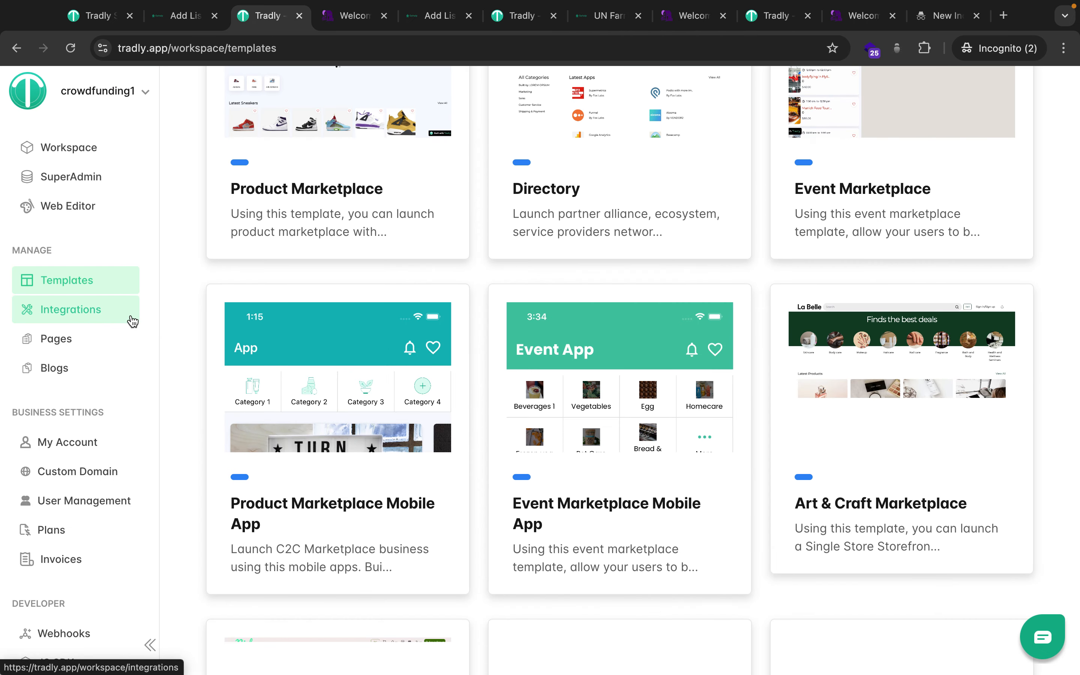
Browse the integrations catalogue for hosted web apps, then bring up the SuperAdmin accounts list.
click(131, 321)
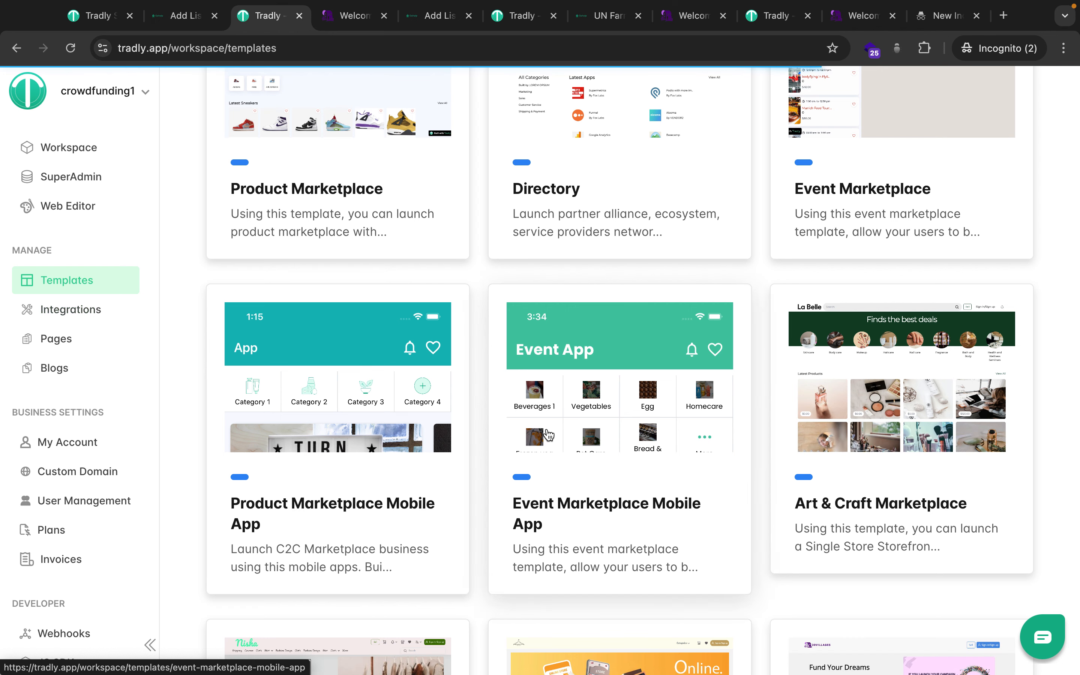
scroll(641, 405, down, 3)
scroll(640, 406, up, 3)
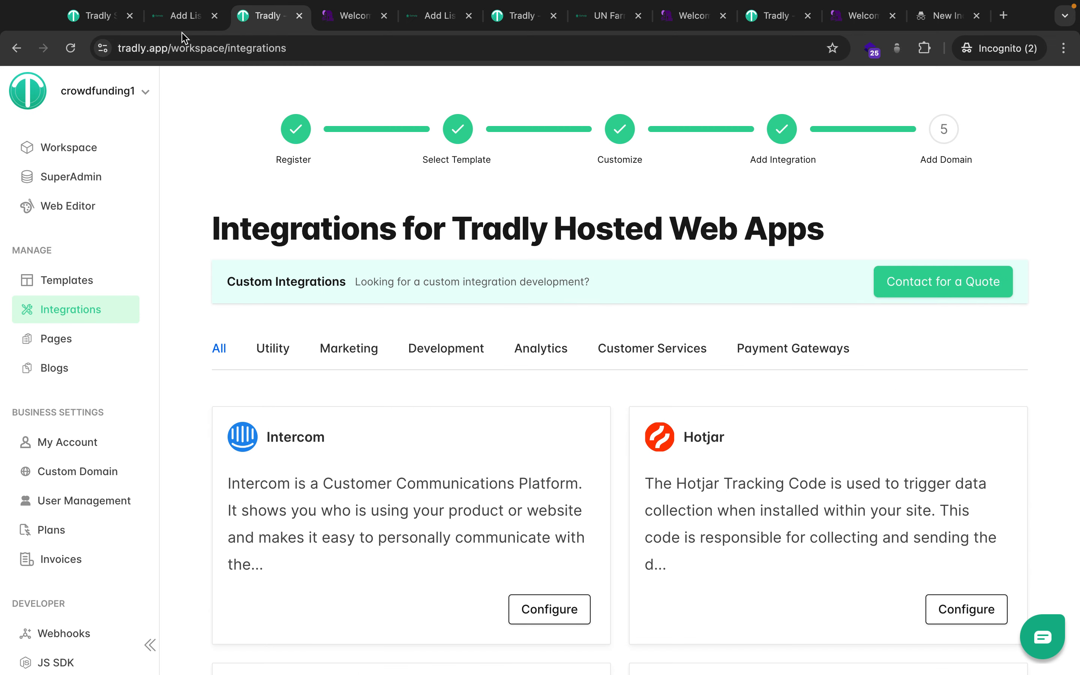
scroll(67, 482, down, 5)
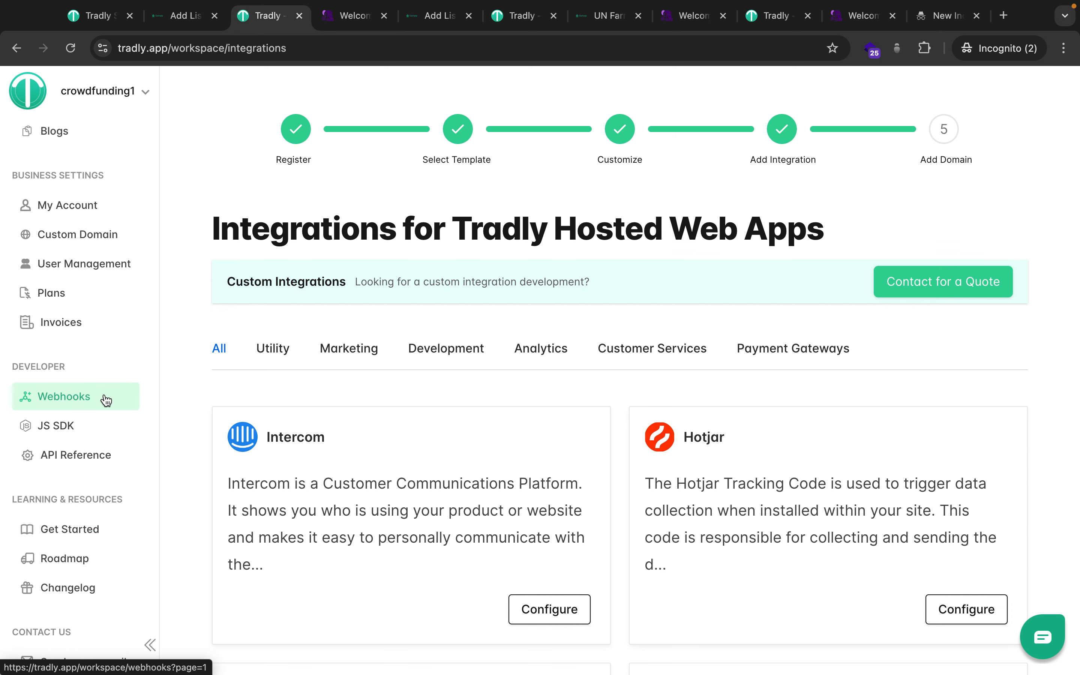
scroll(108, 404, up, 5)
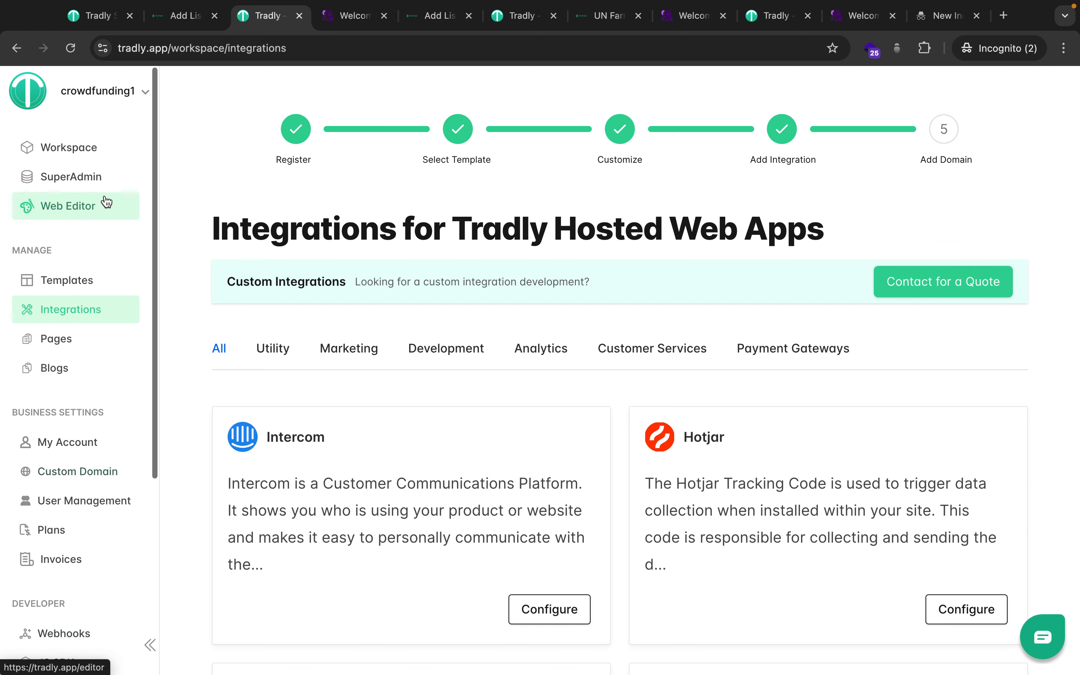
click(96, 16)
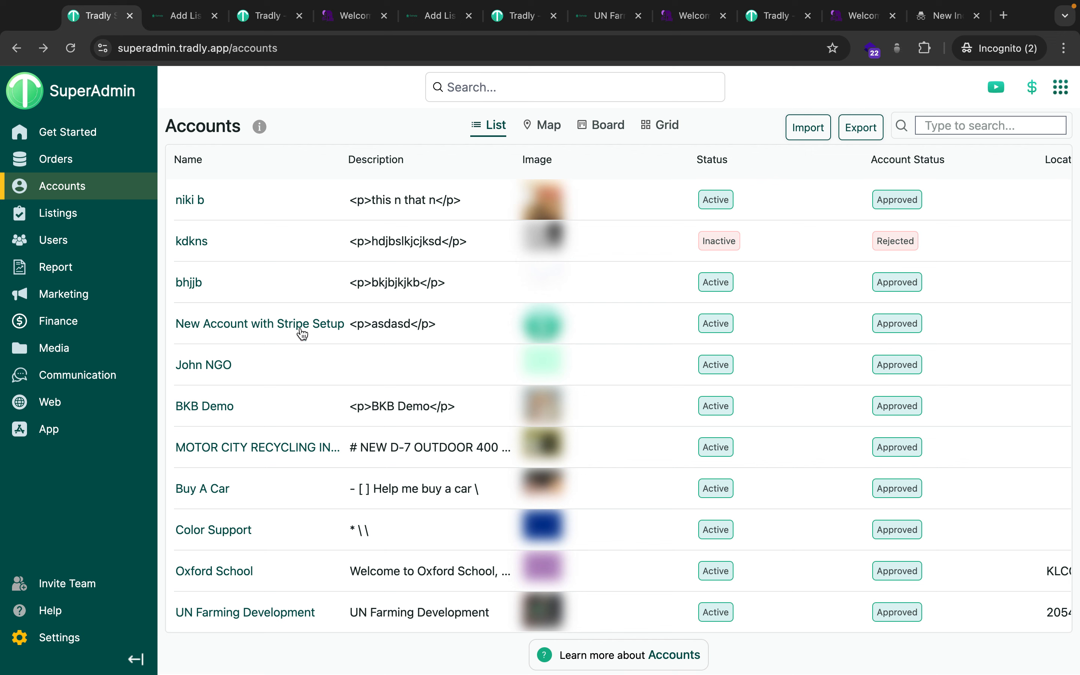
Open the Commissions page from SuperAdmin Settings, listing Management Fee 10, Good Purchasing 70, Cart Com 0.
mouse_move(104, 183)
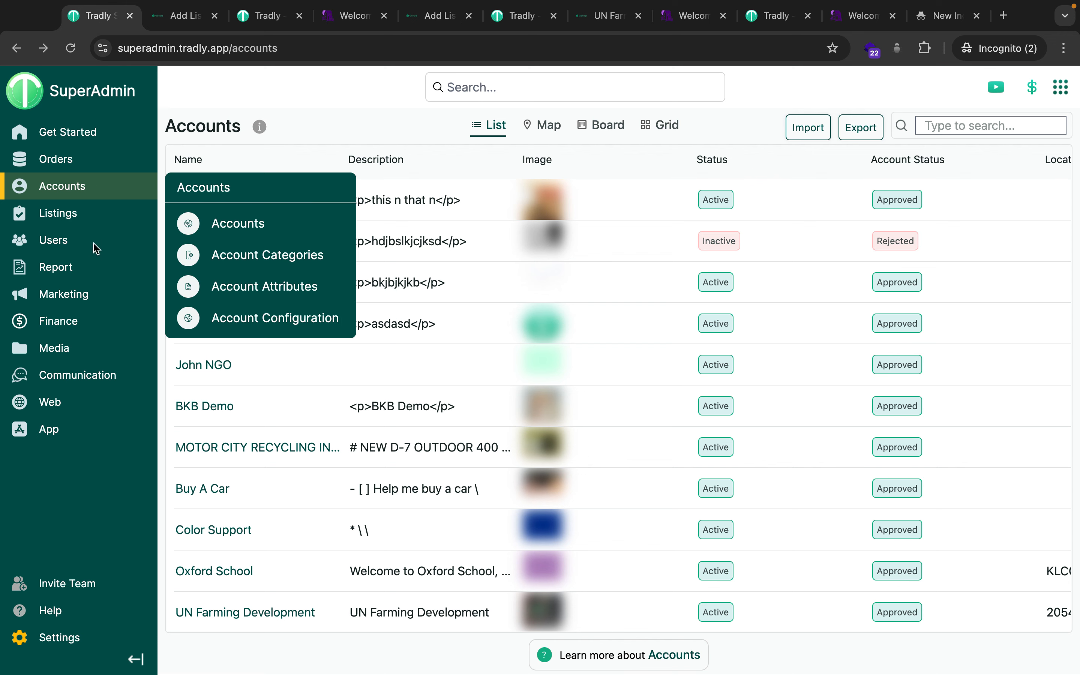
mouse_move(68, 240)
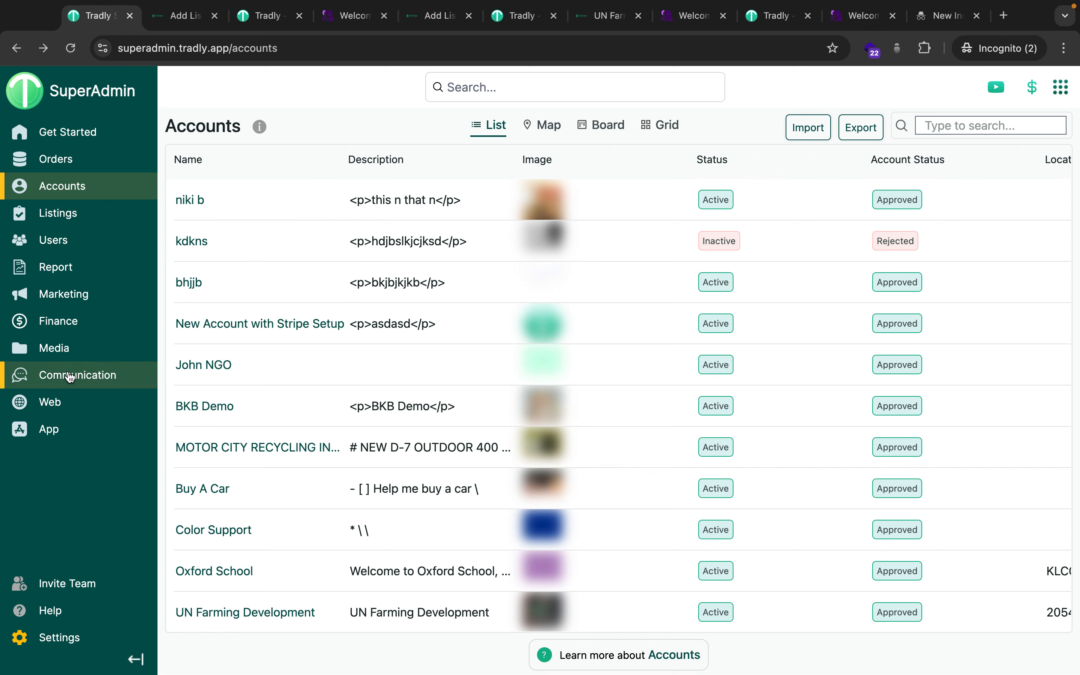
click(84, 636)
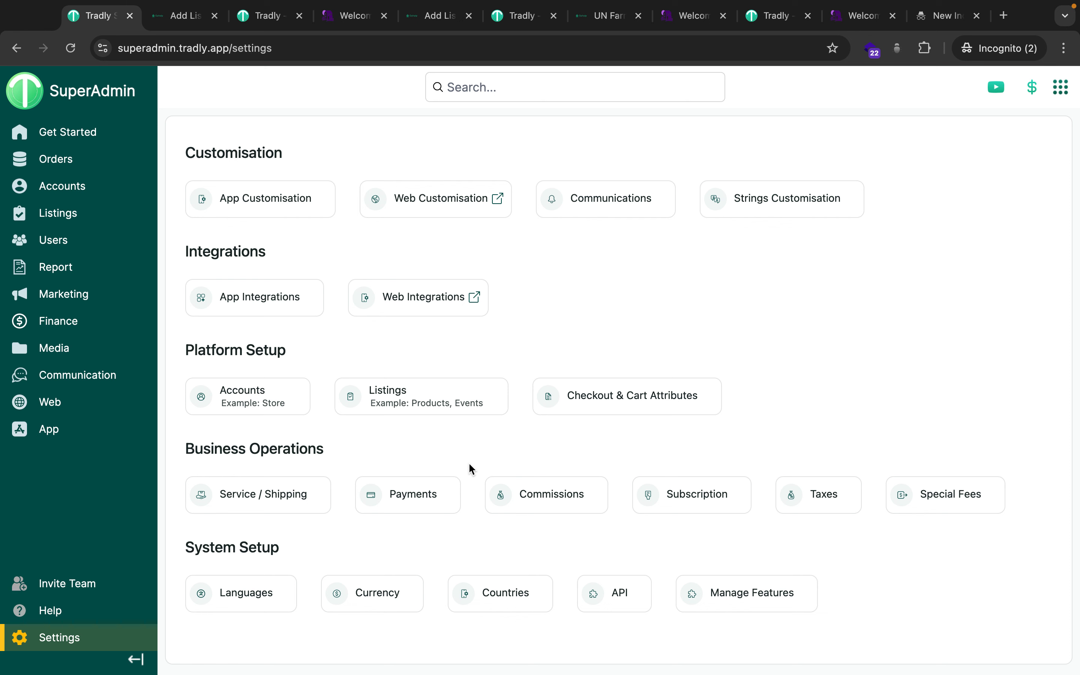
click(557, 506)
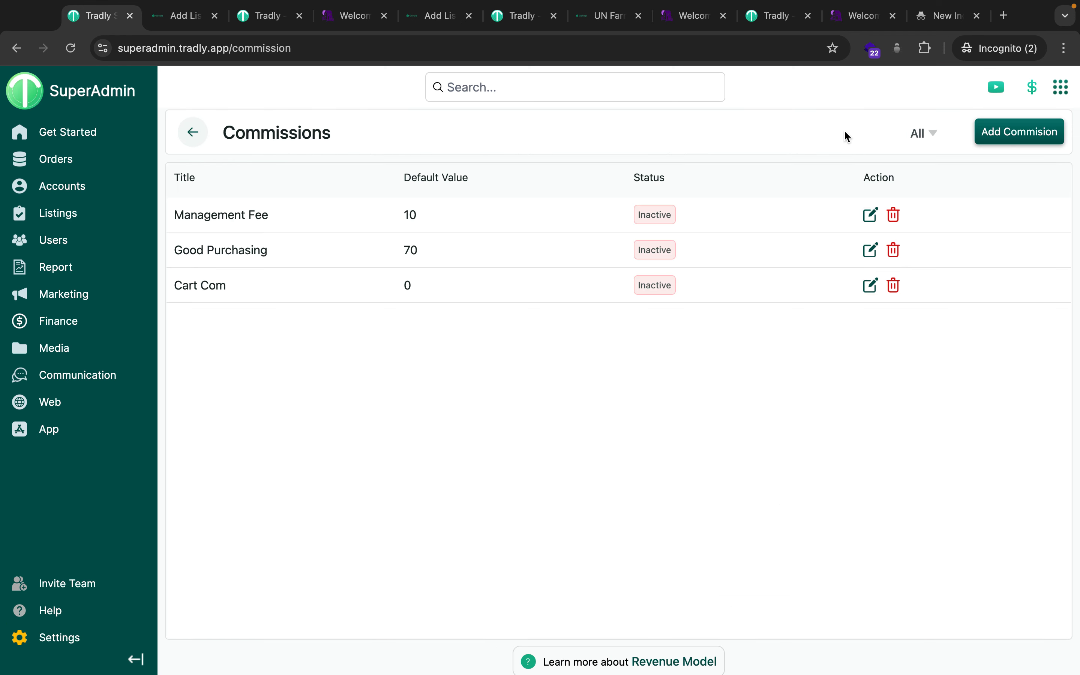
Preview the new-commission types unsaved, open Management Fee for editing, then switch to UN Farming Development.
click(1040, 139)
click(514, 201)
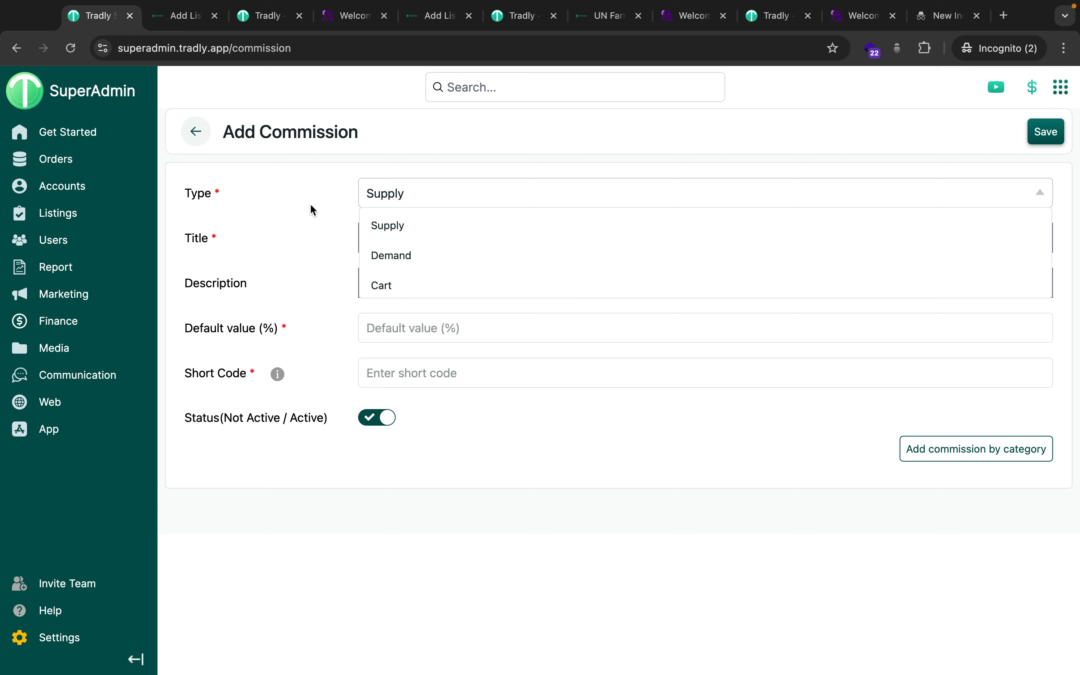
click(201, 130)
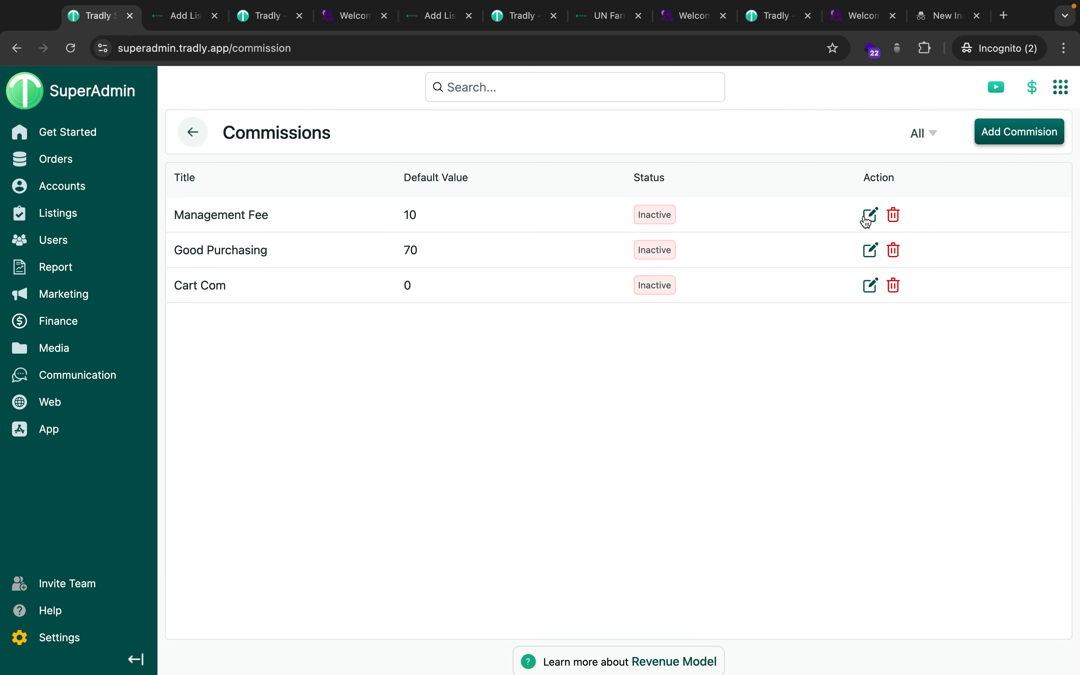
click(867, 221)
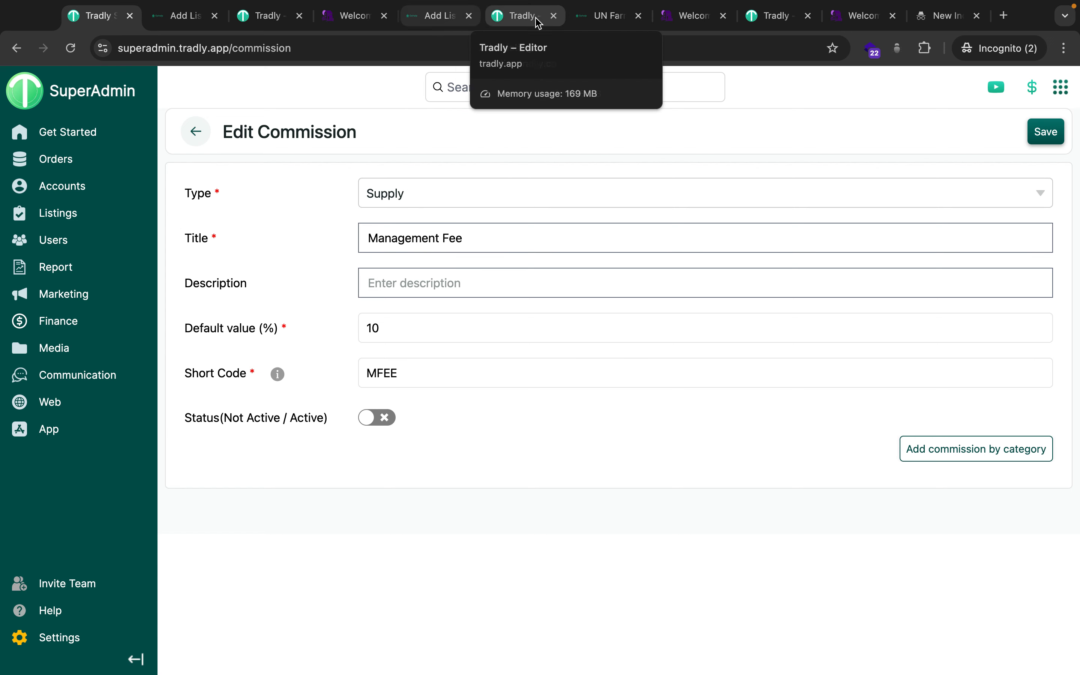
click(603, 20)
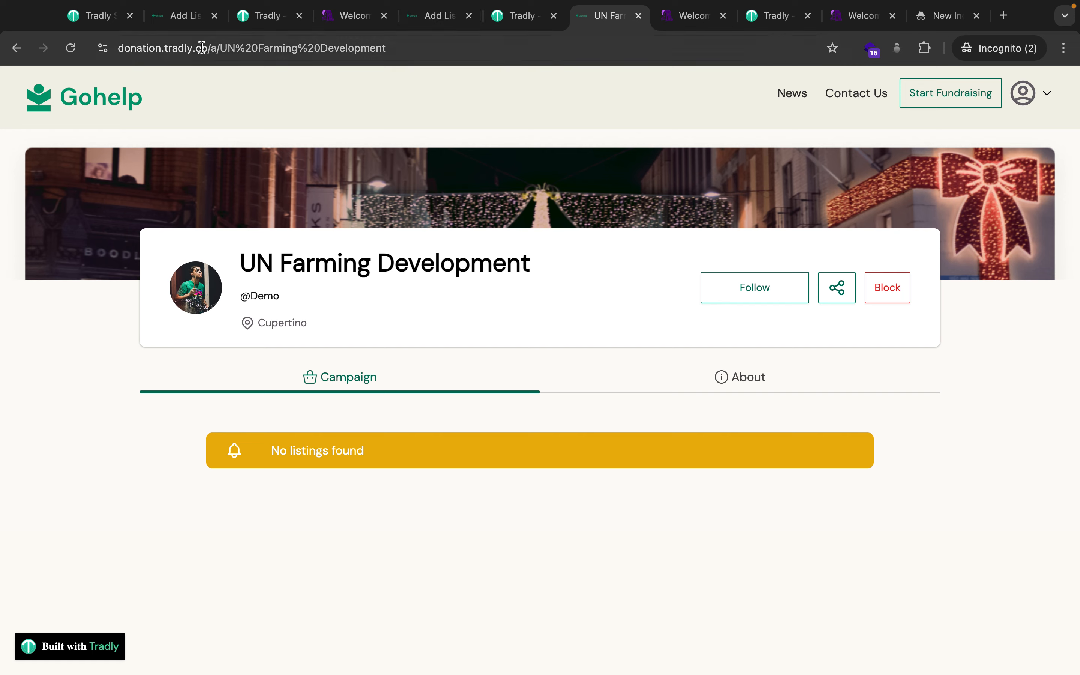
Start loading the seller's My Account page from the Add Listing tab, then return to Management Fee.
click(420, 12)
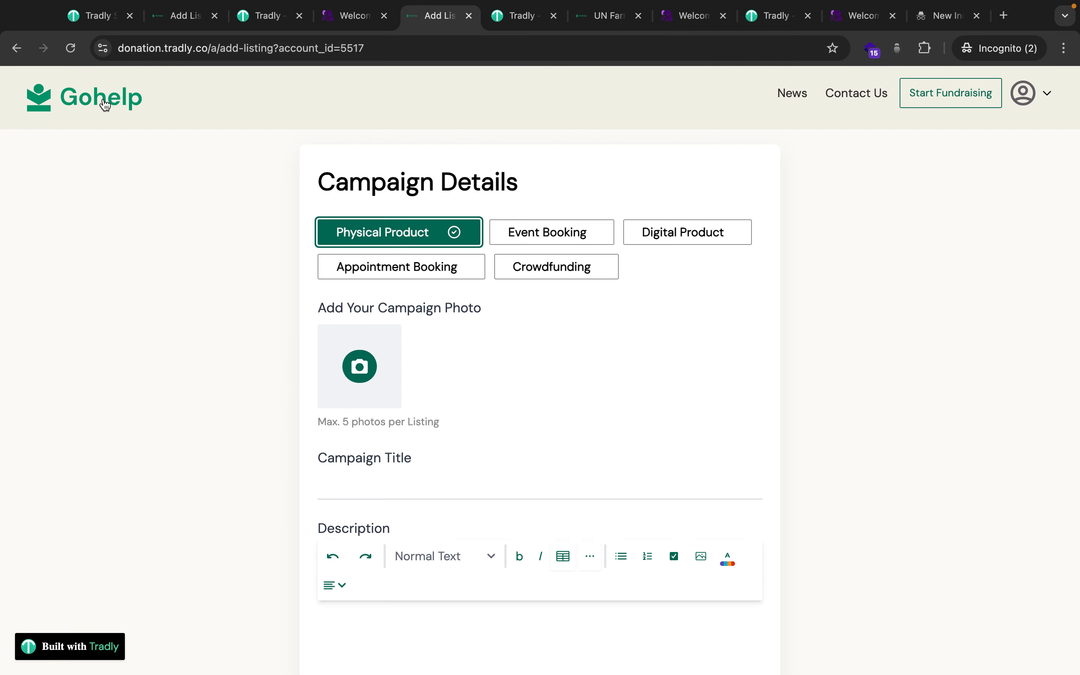
click(1023, 93)
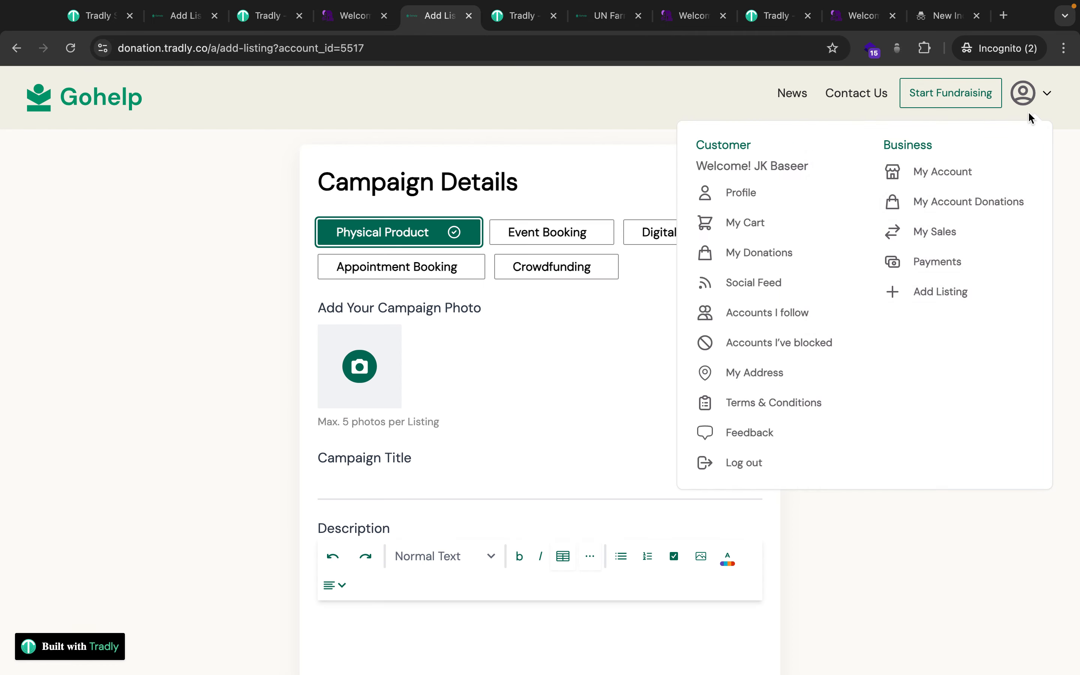
click(923, 172)
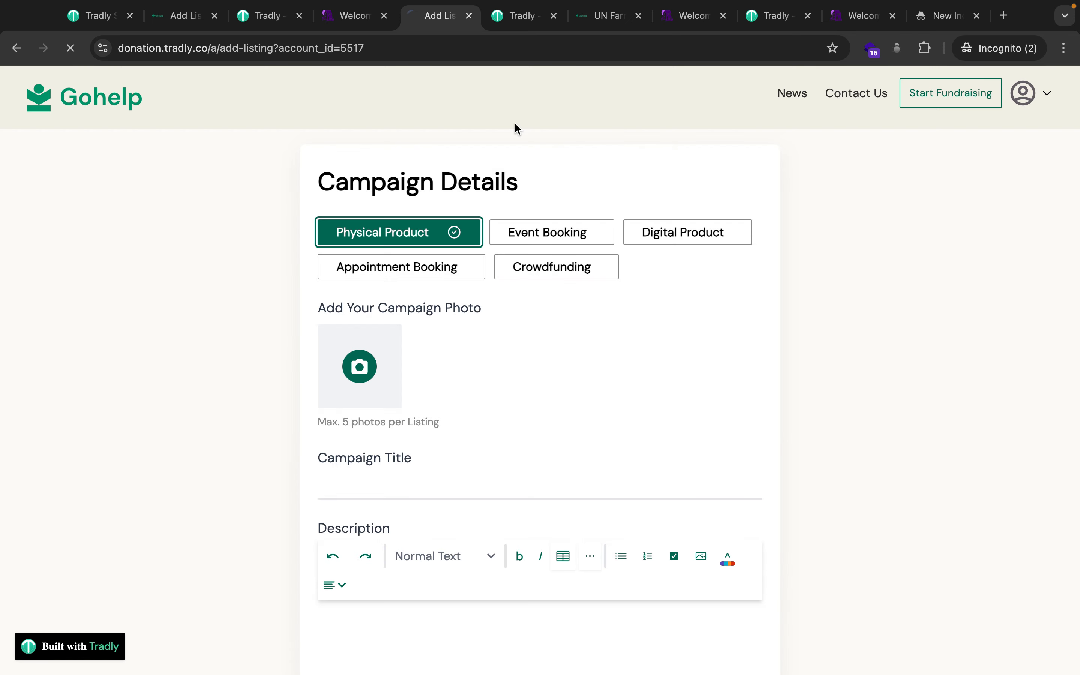
click(104, 25)
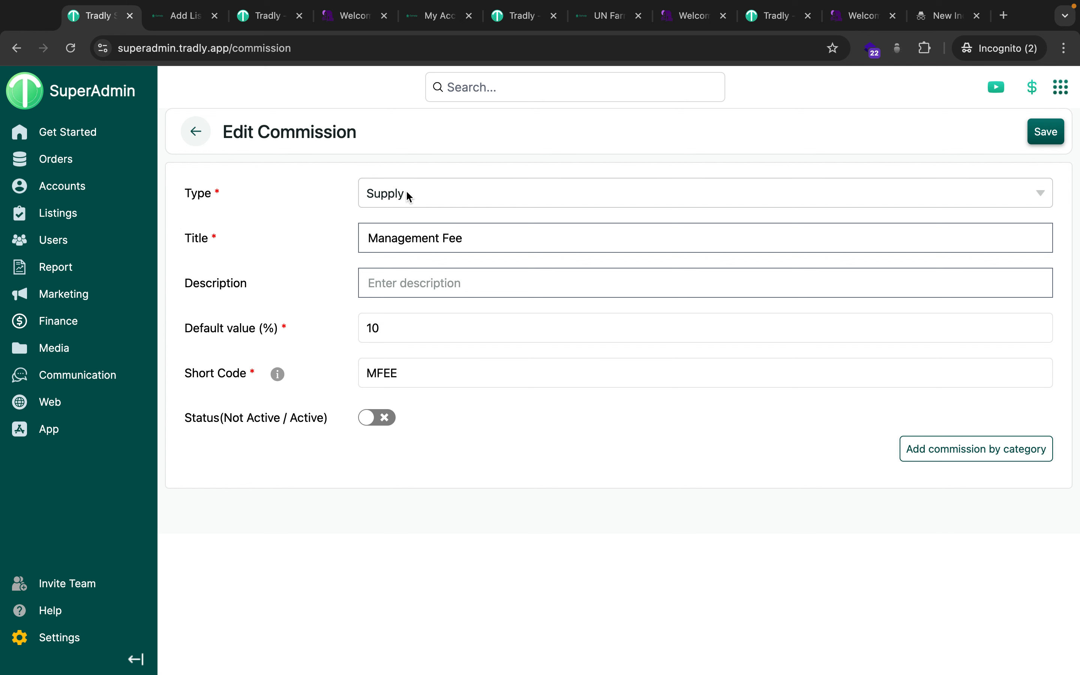
Switch the Management Fee commission (10%, short code MFEE) to active and save it.
click(443, 238)
right_click(388, 326)
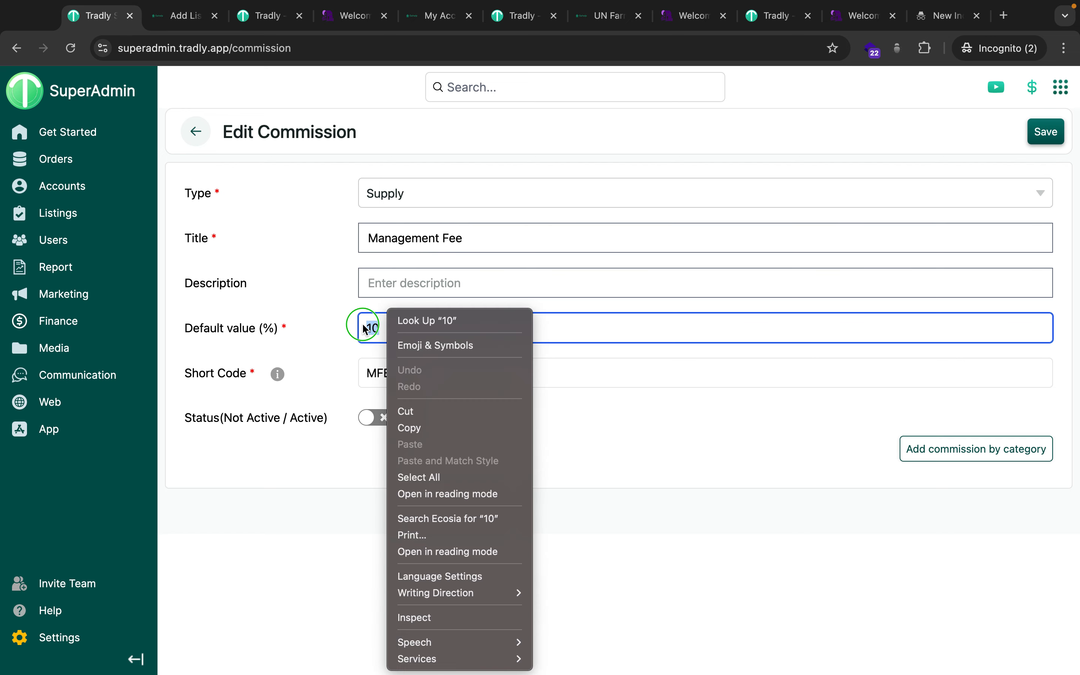
right_click(363, 325)
click(589, 384)
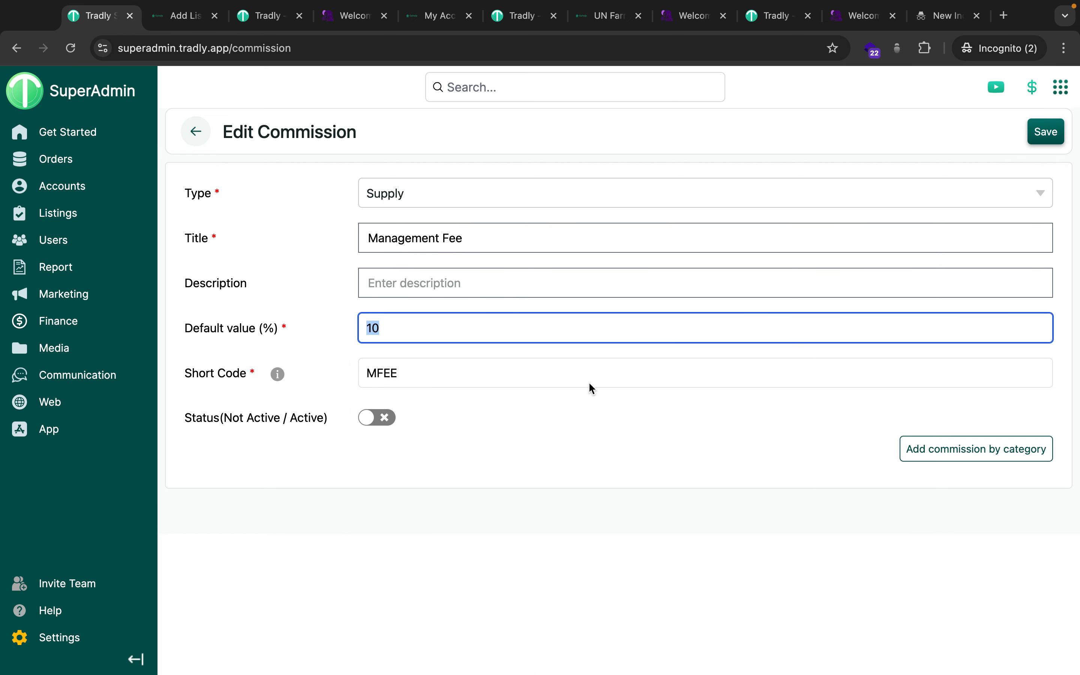
click(455, 355)
click(430, 373)
drag(430, 373, 244, 376)
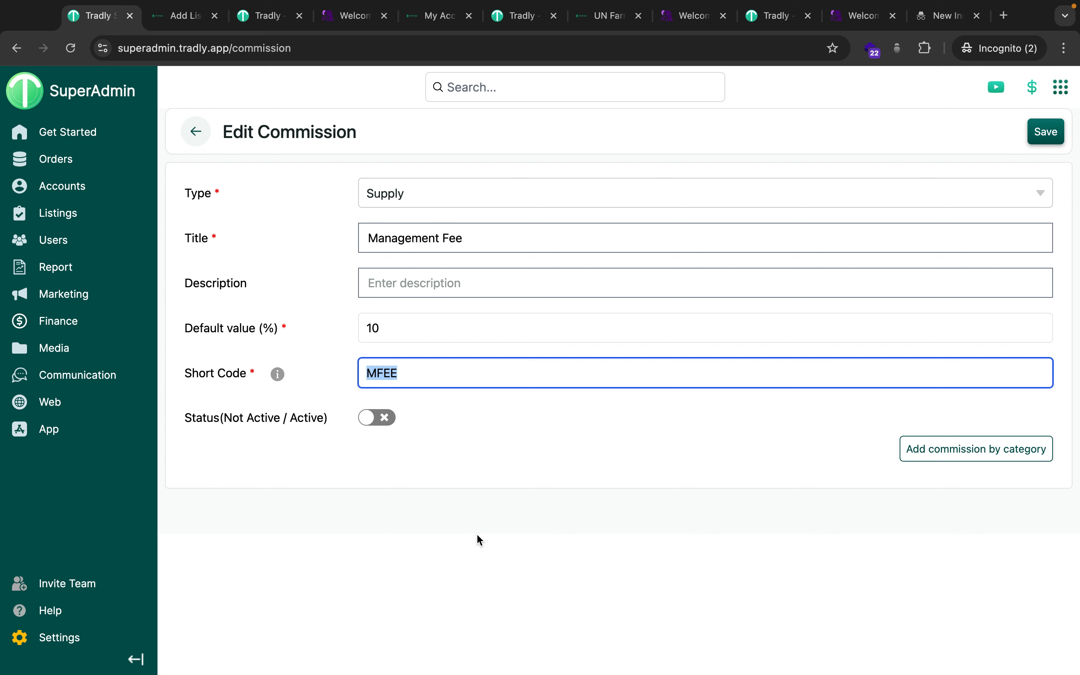
click(383, 429)
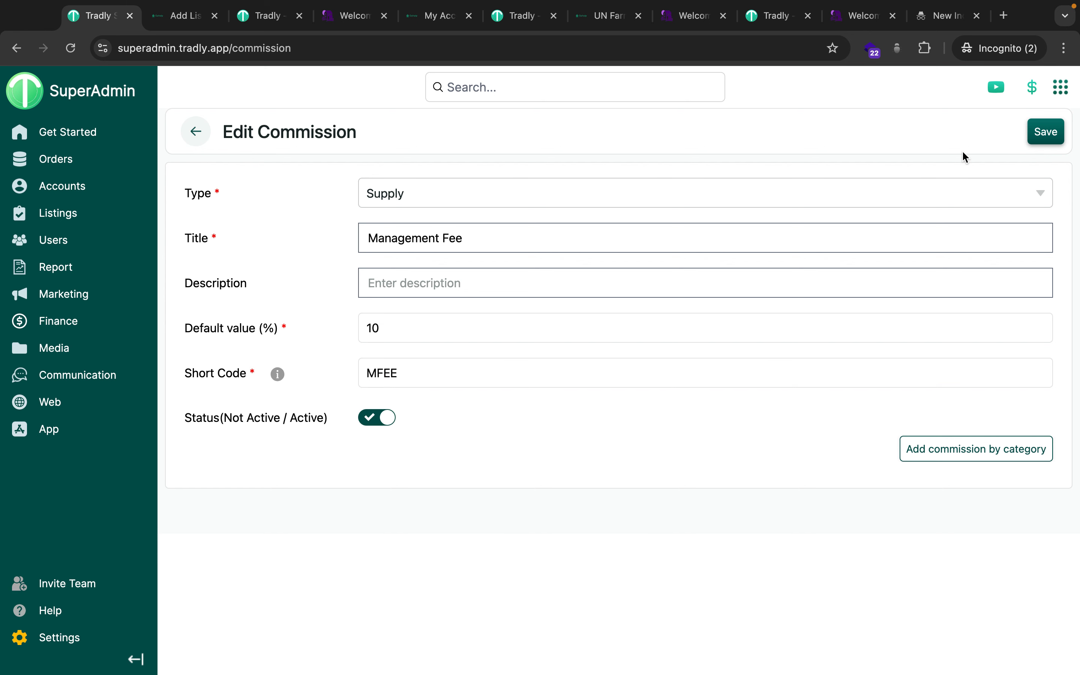
click(1047, 132)
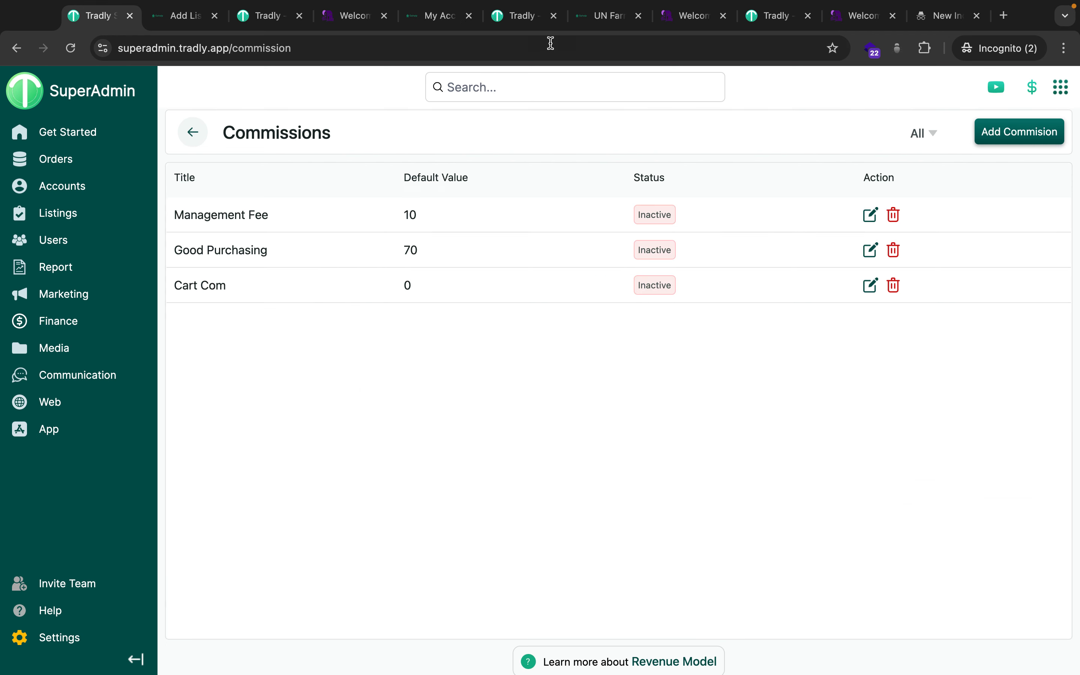
click(502, 14)
Open the Empower Students to Achieve Their Dreams campaign from the Oxford School page and its donation dialog.
click(607, 16)
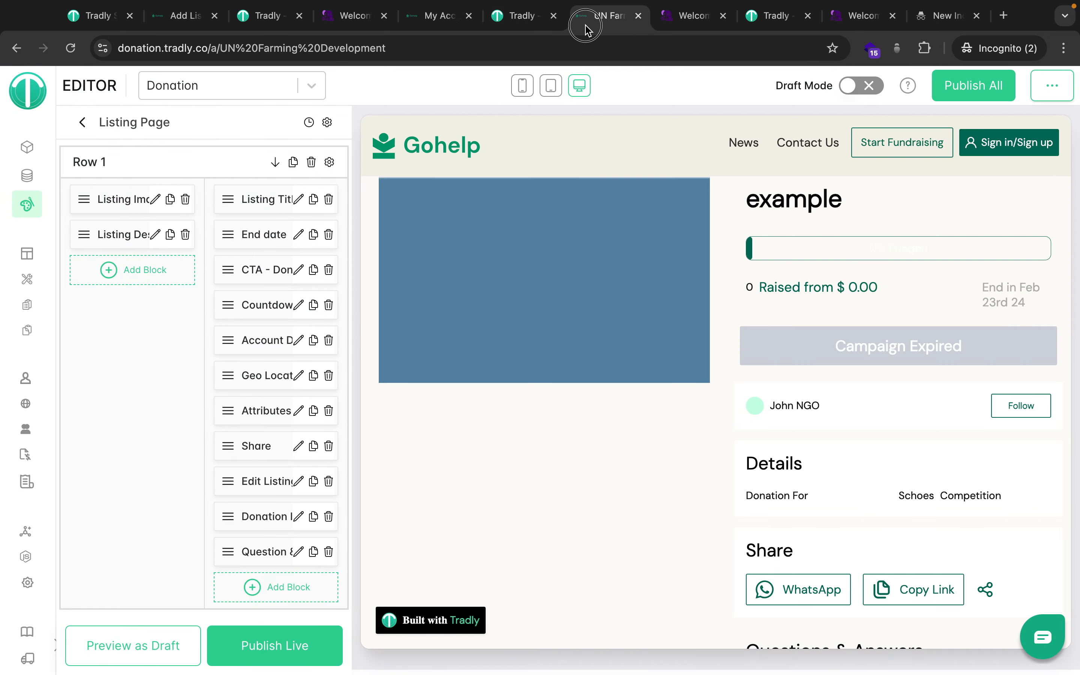
click(426, 18)
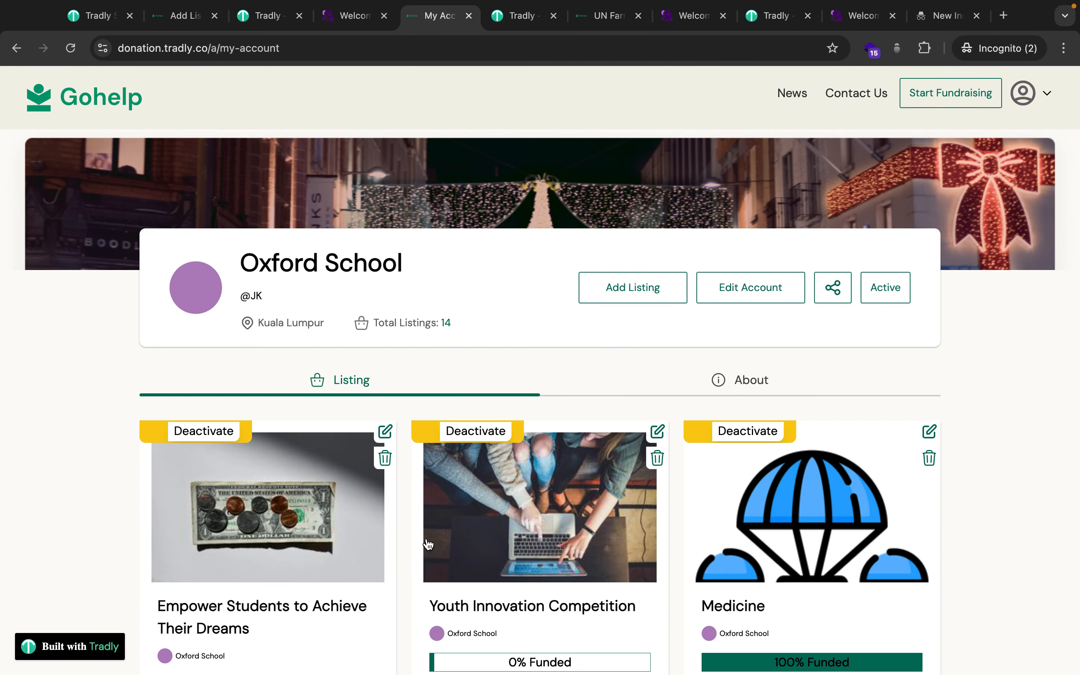
click(238, 530)
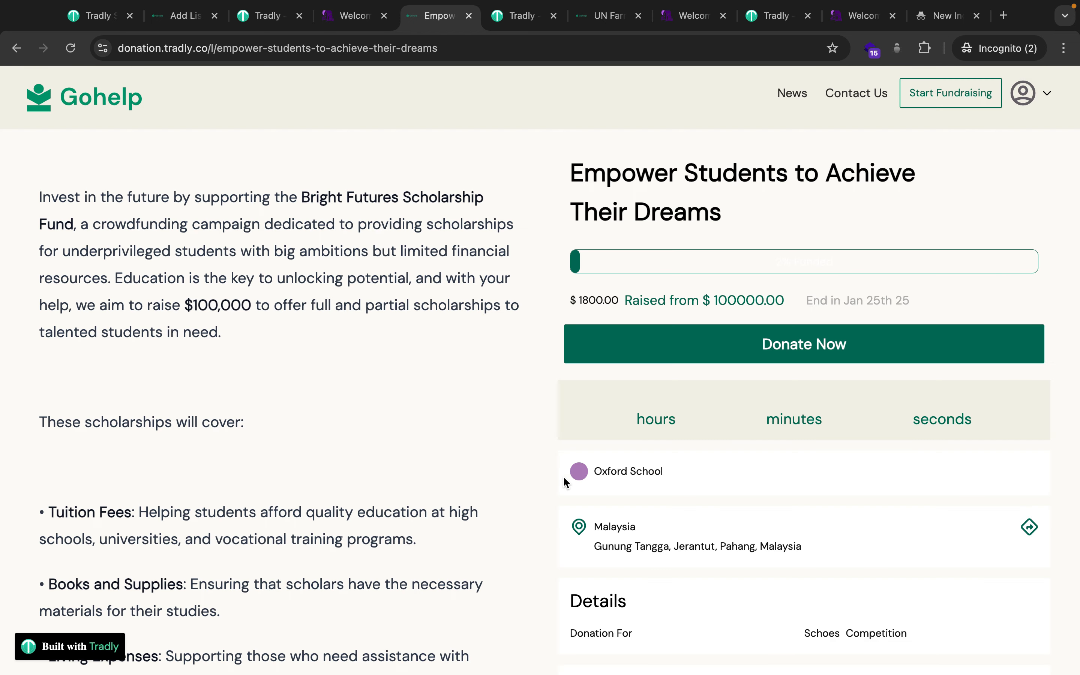
click(702, 352)
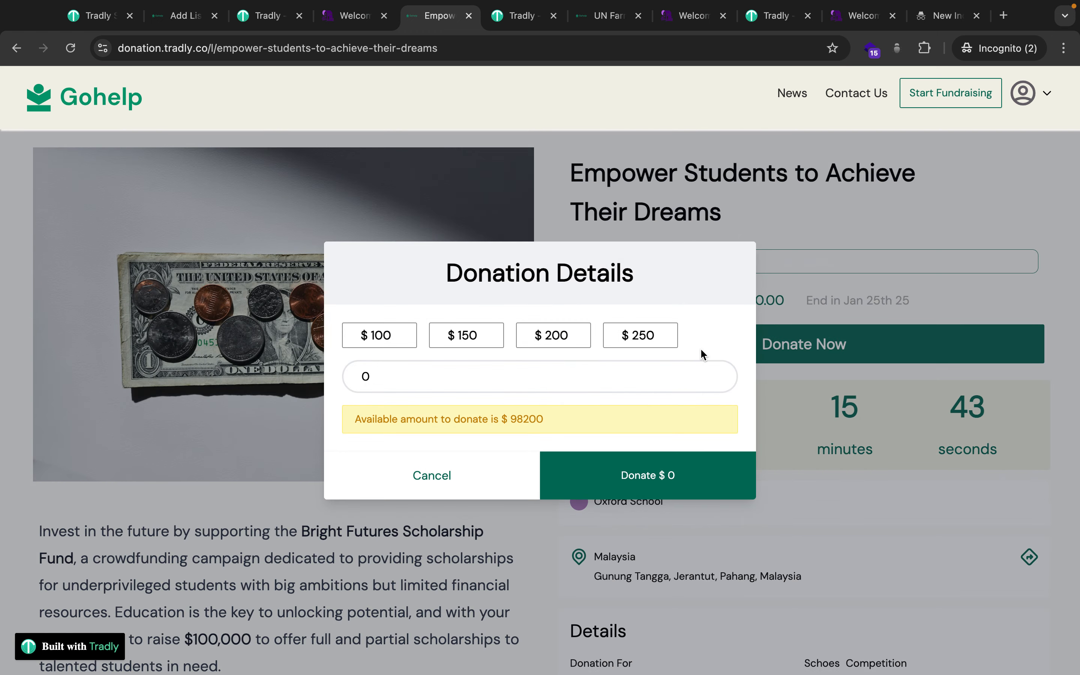
Enter a $700 donation amount and select Stripe as the payment method.
click(466, 341)
click(408, 379)
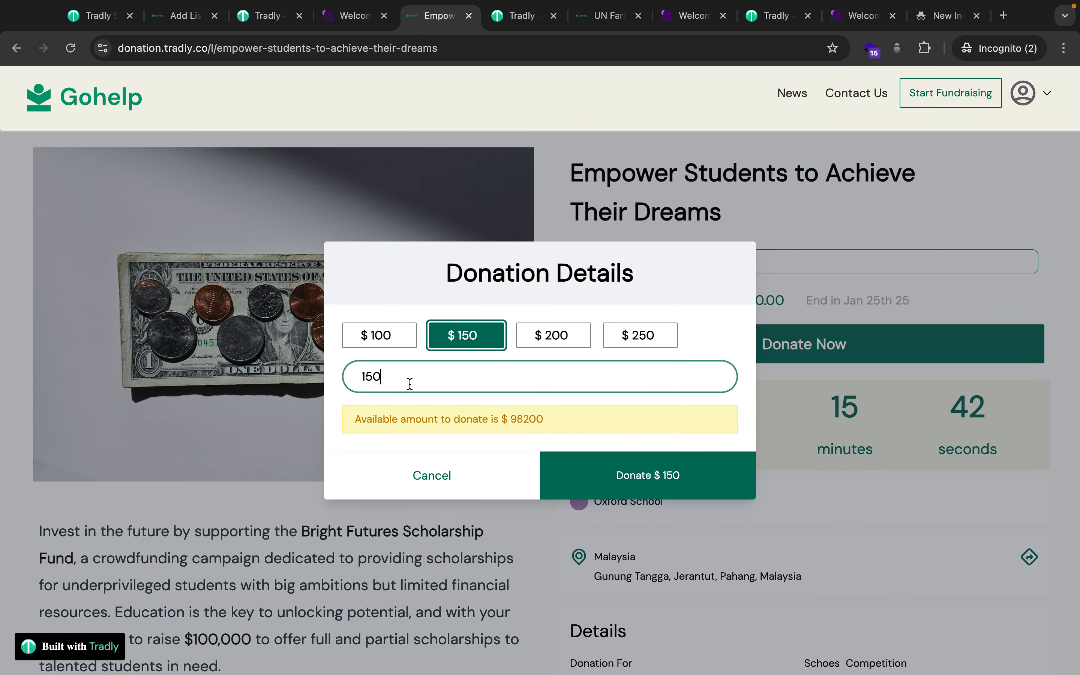
double_click(408, 379)
text(700)
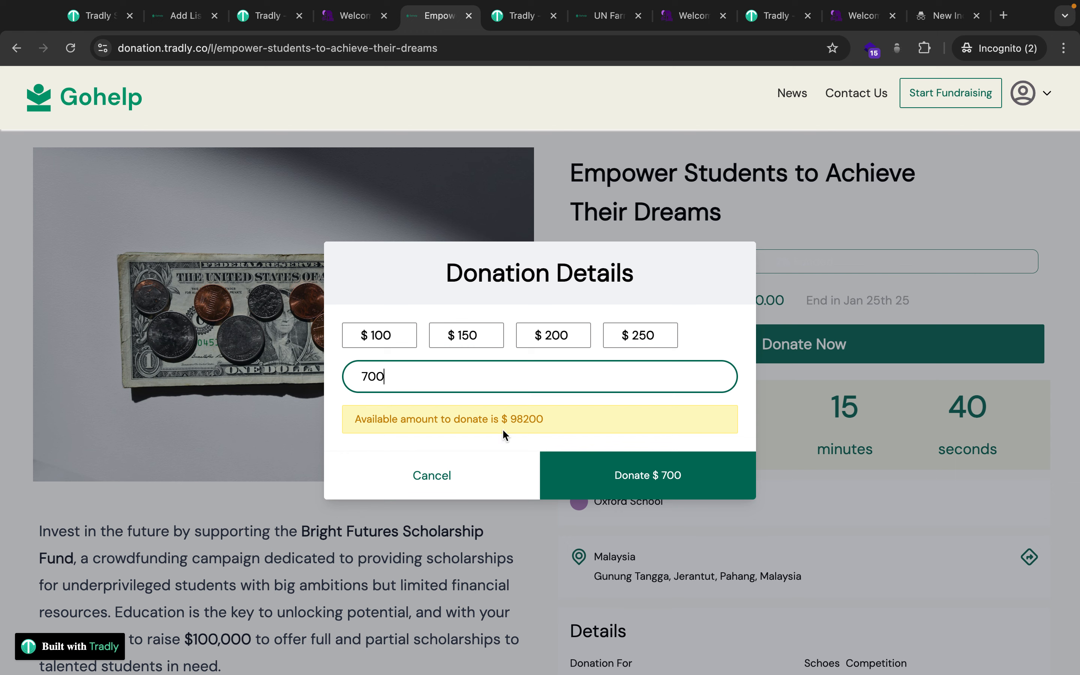
click(627, 476)
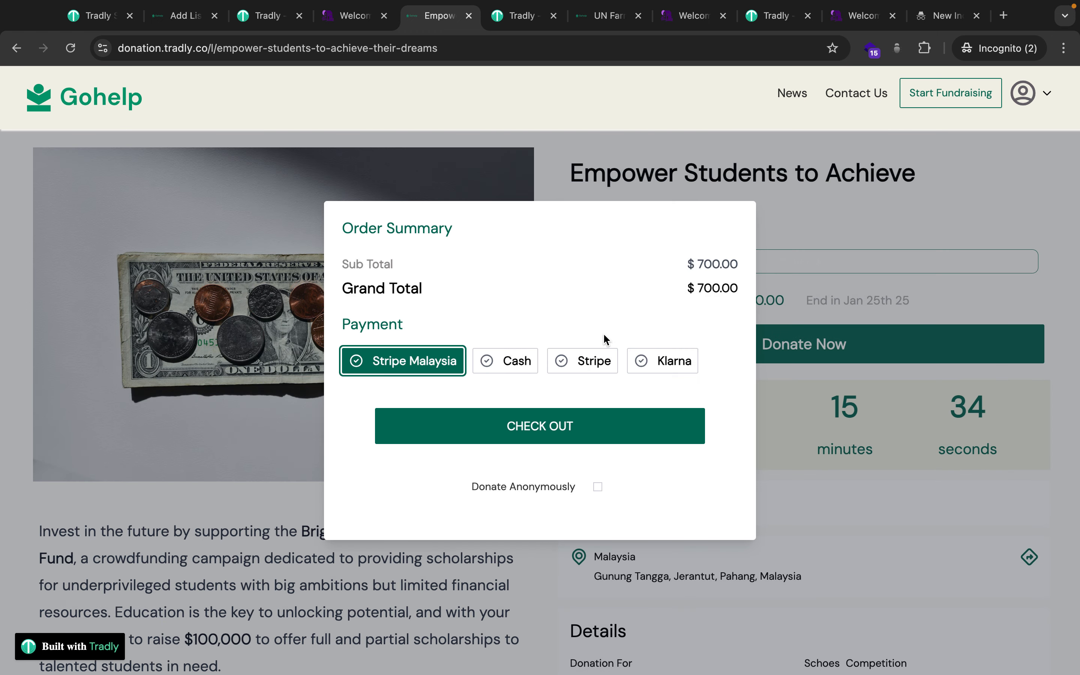
click(584, 361)
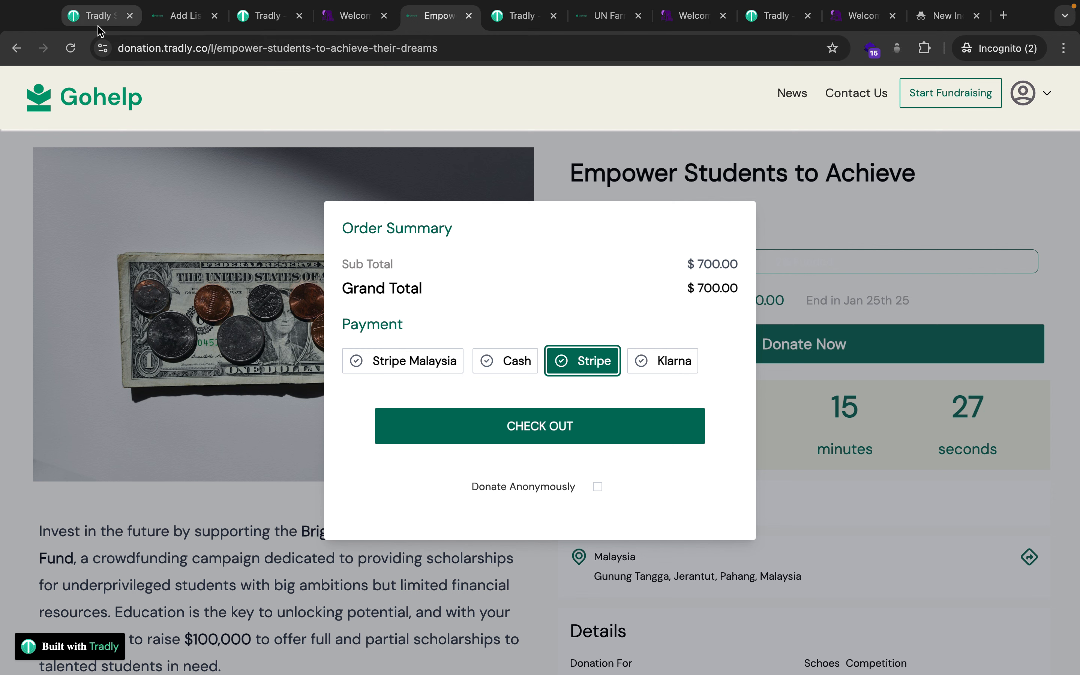
click(94, 16)
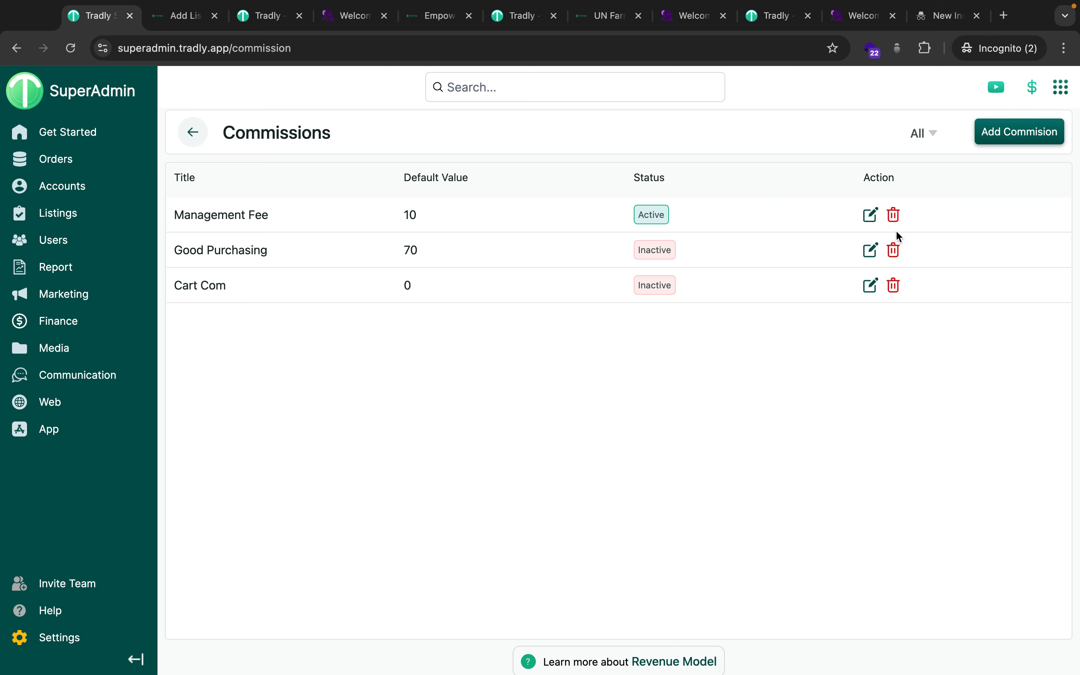
Review the active 10% Management Fee commission, then reload the Gohelp Empower Students donation page.
click(870, 217)
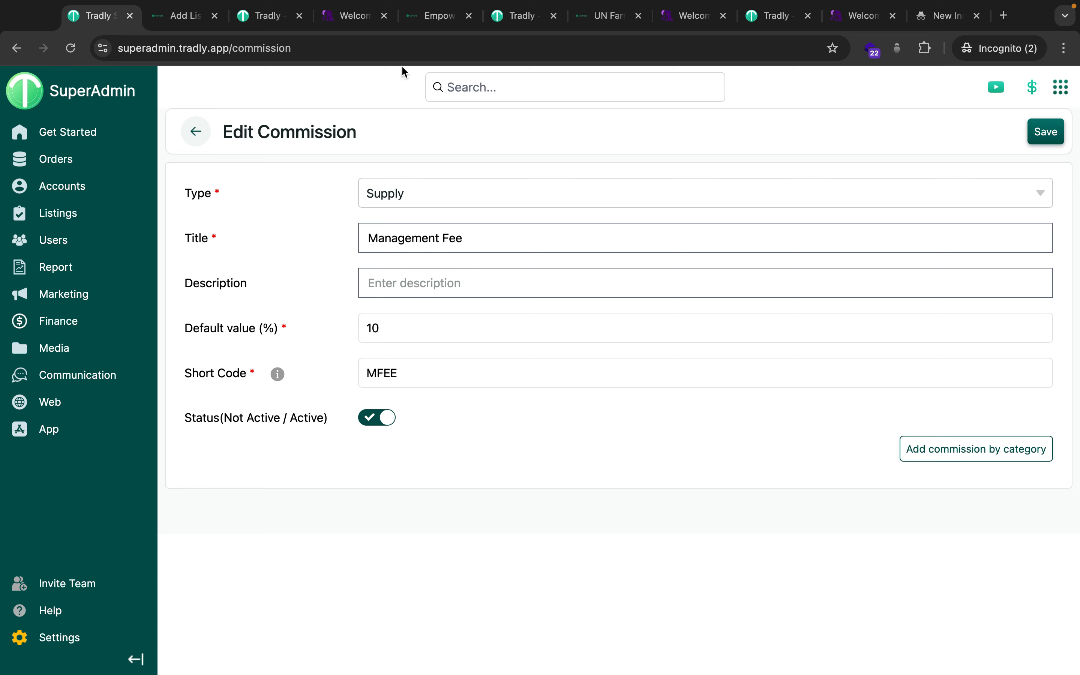
click(426, 16)
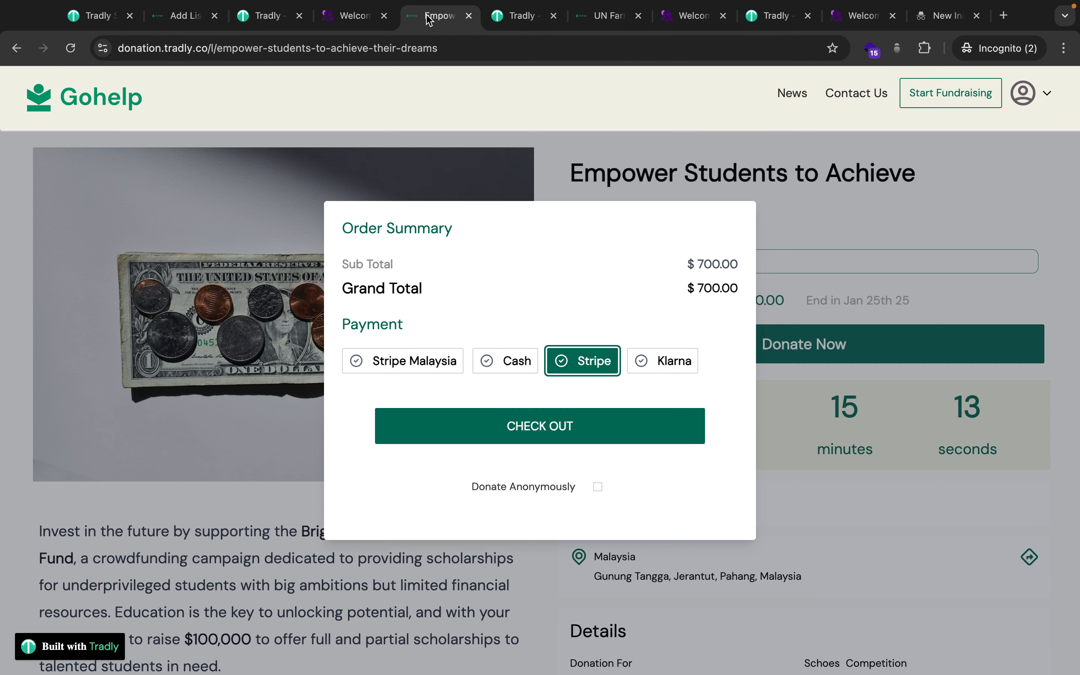
key(super+r)
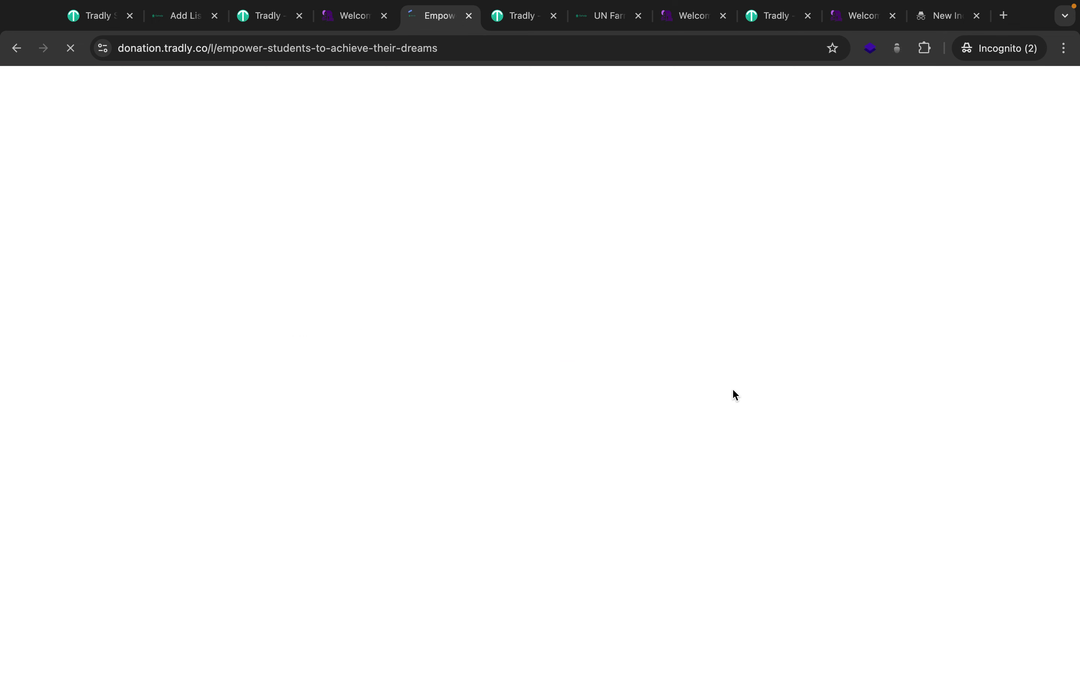
Open the Empower Students campaign in 30Villages and its donation dialog.
click(341, 23)
scroll(343, 336, down, 3)
scroll(343, 336, down, 2)
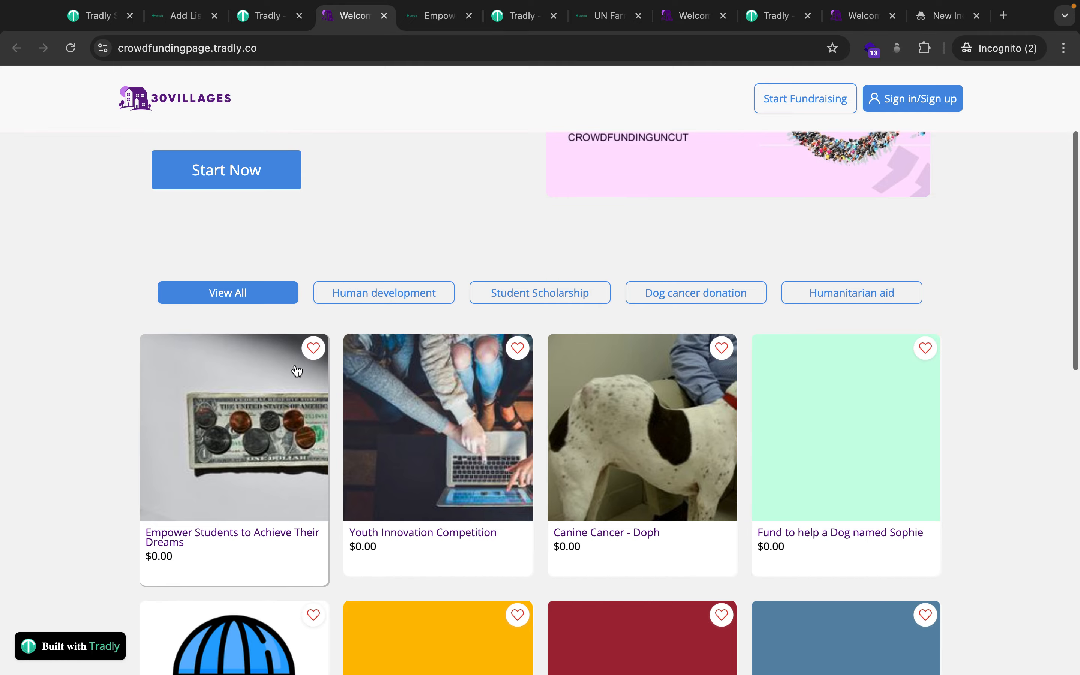
click(264, 393)
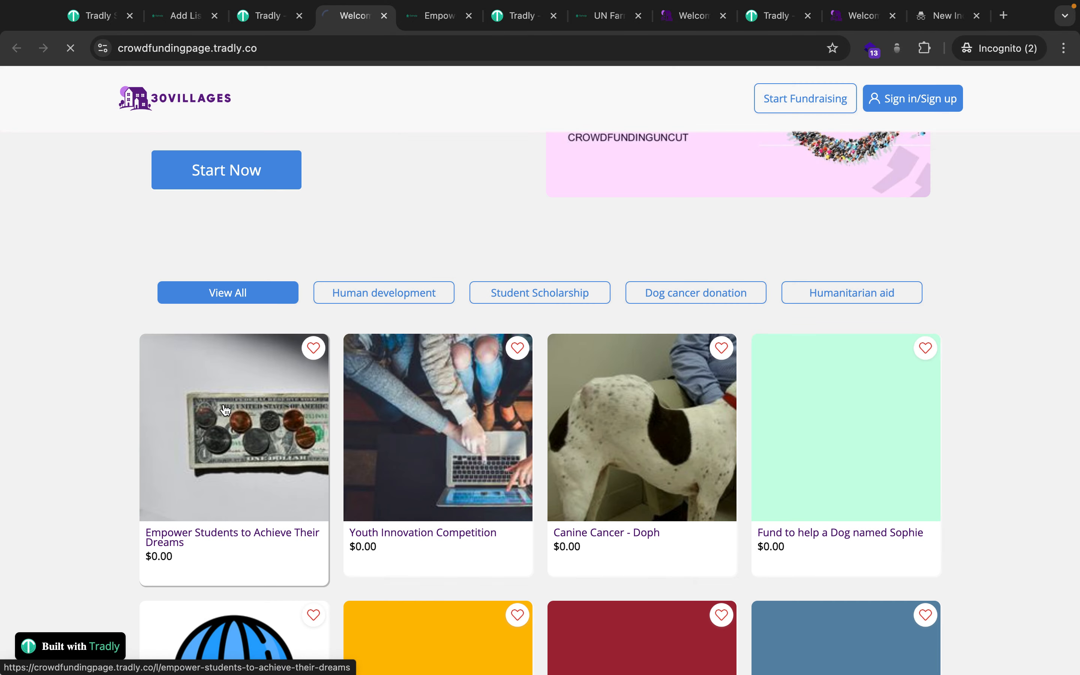
click(225, 410)
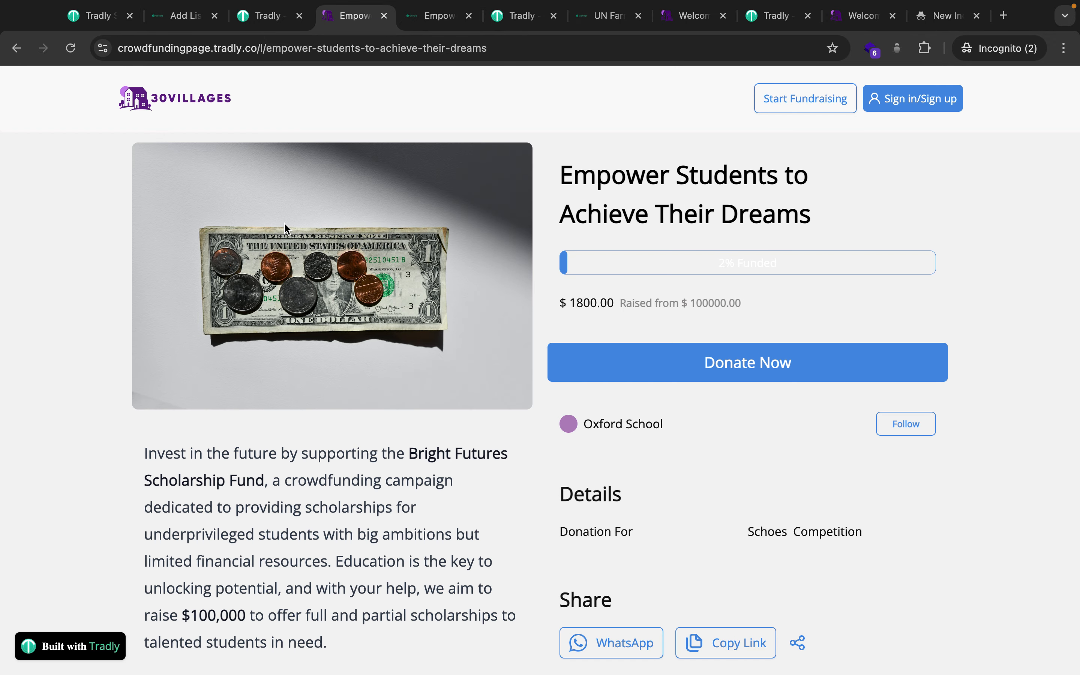
click(664, 365)
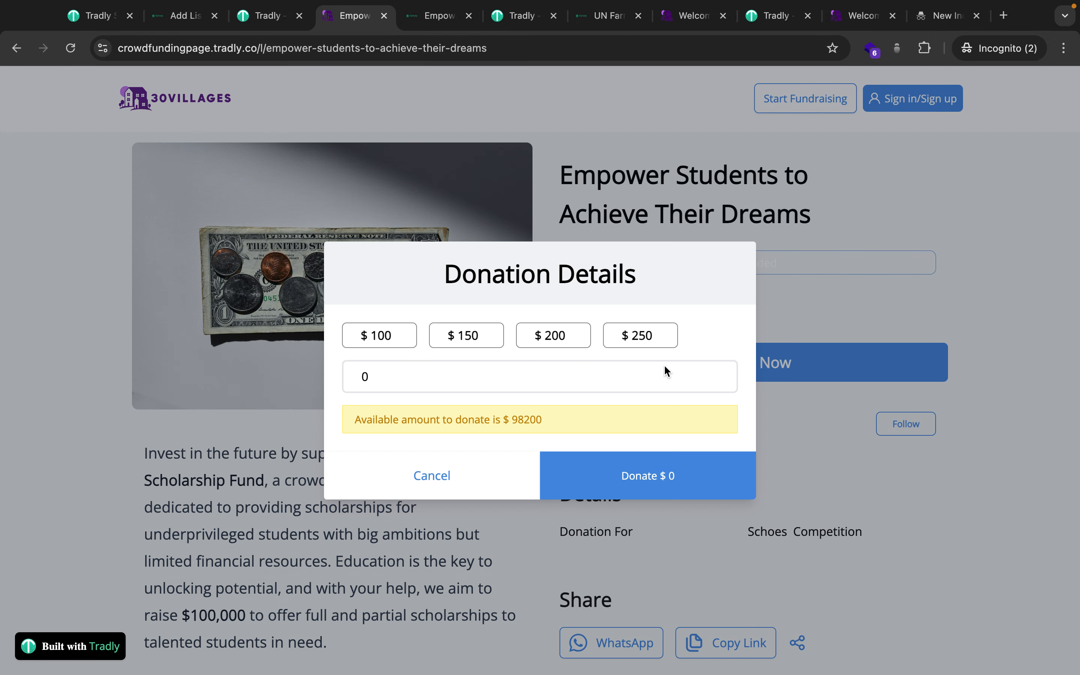
Open Youth Innovation Competition's donation details, showing $50000 available to donate.
click(683, 17)
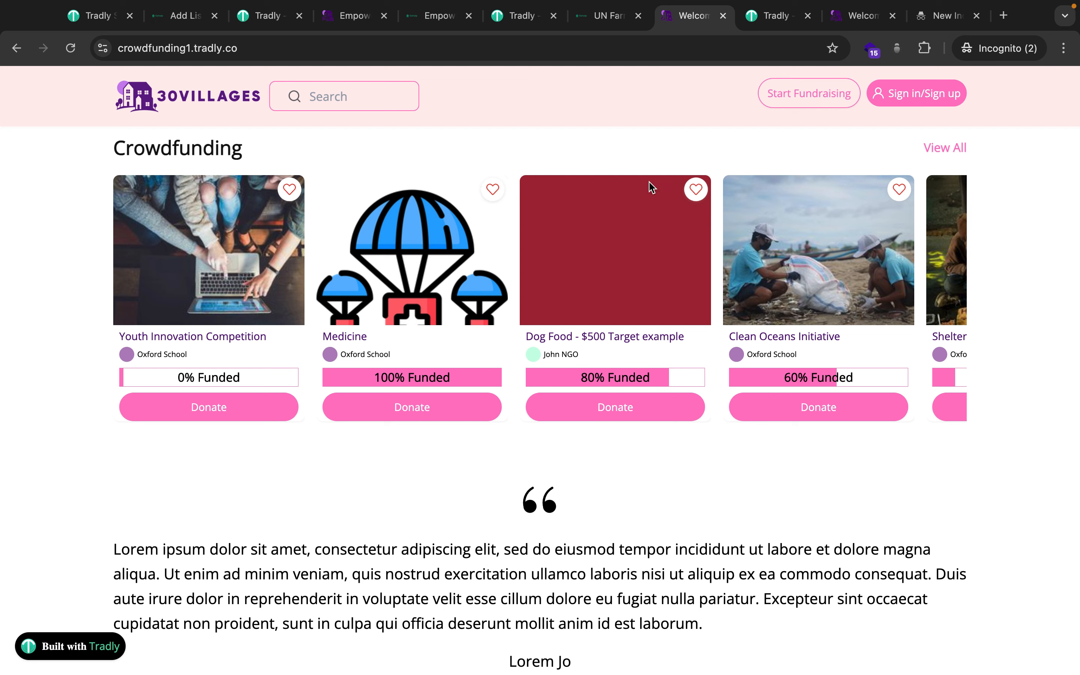
click(195, 414)
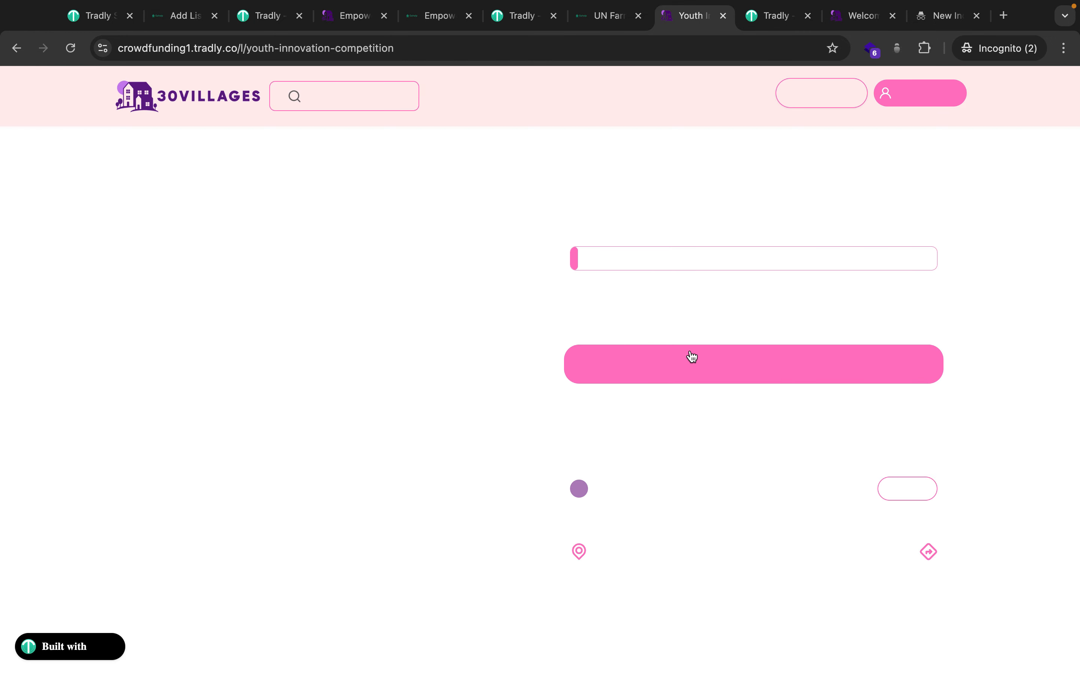
click(696, 362)
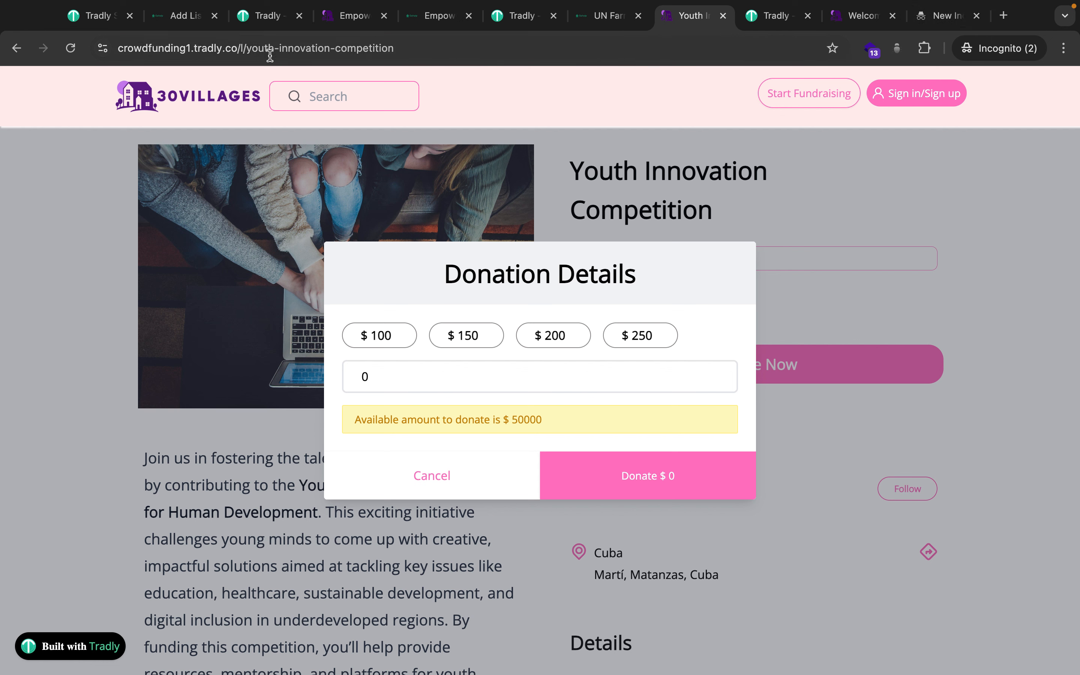
drag(244, 48, 536, 118)
text(chec)
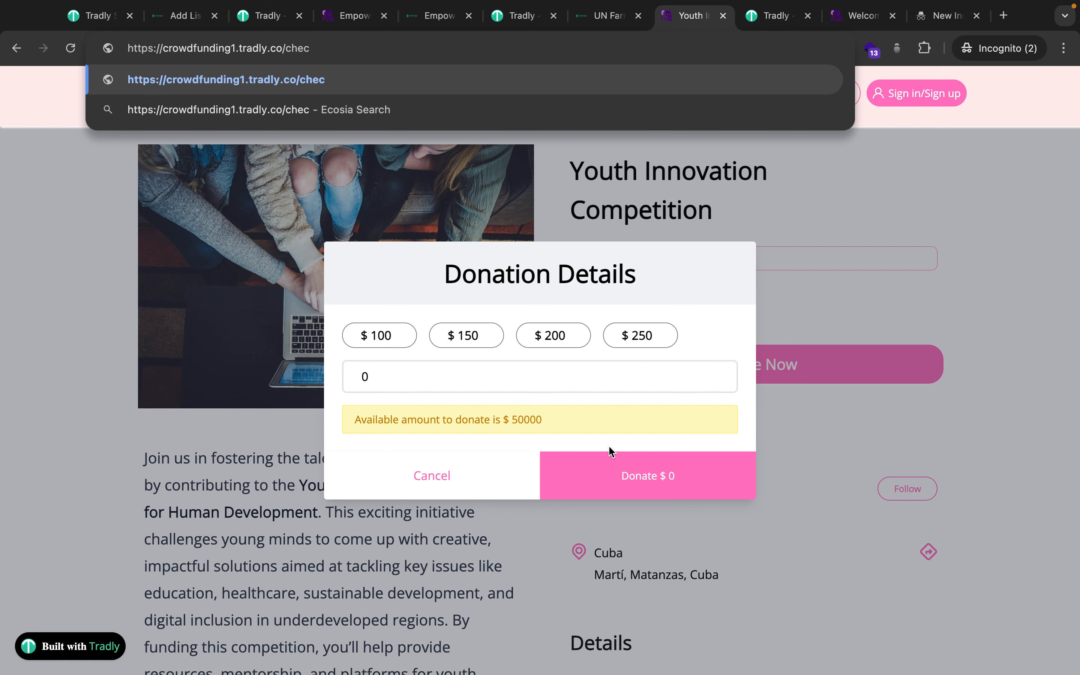
click(261, 20)
Choose the donation amount for Empower Students on Gohelp and proceed to checkout.
click(426, 18)
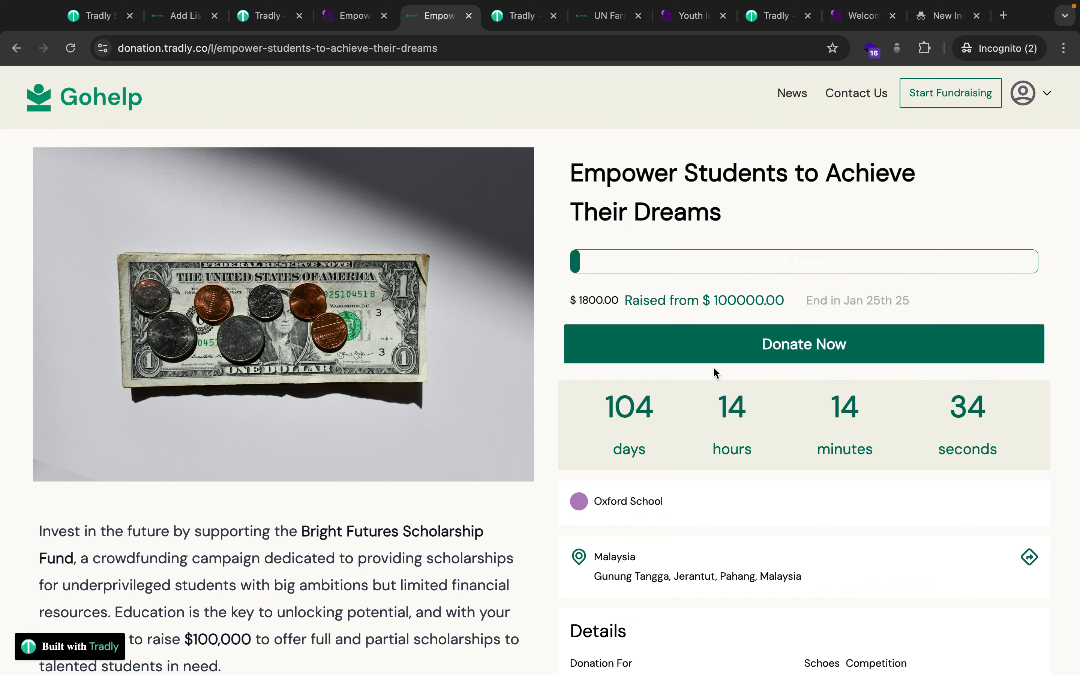
click(744, 349)
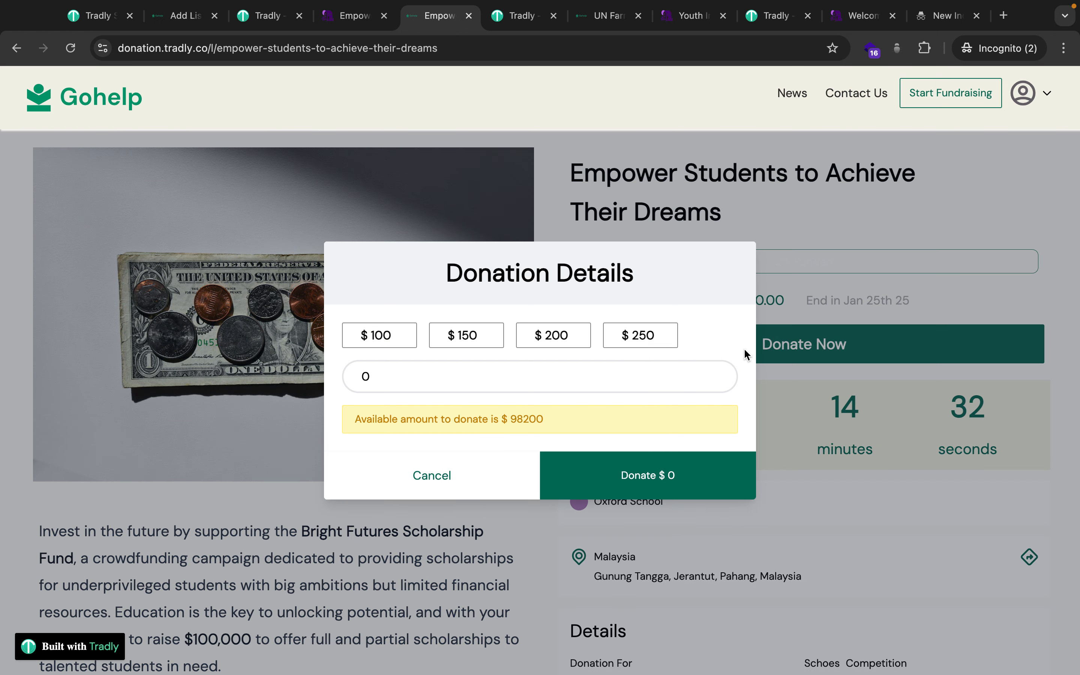
click(471, 338)
click(602, 489)
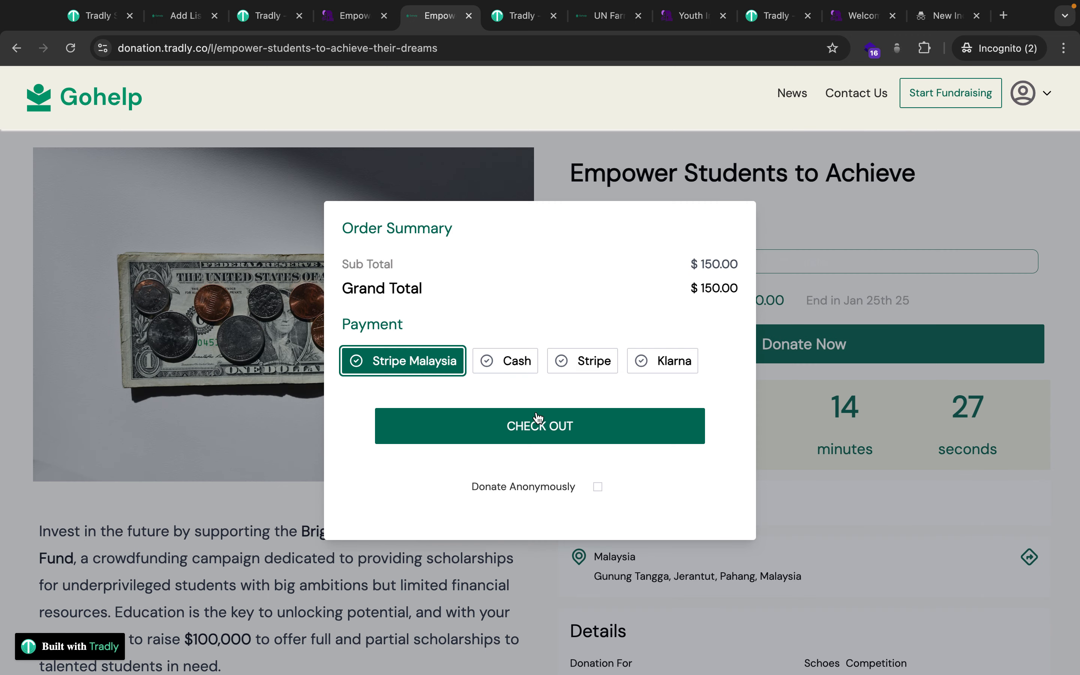
click(547, 428)
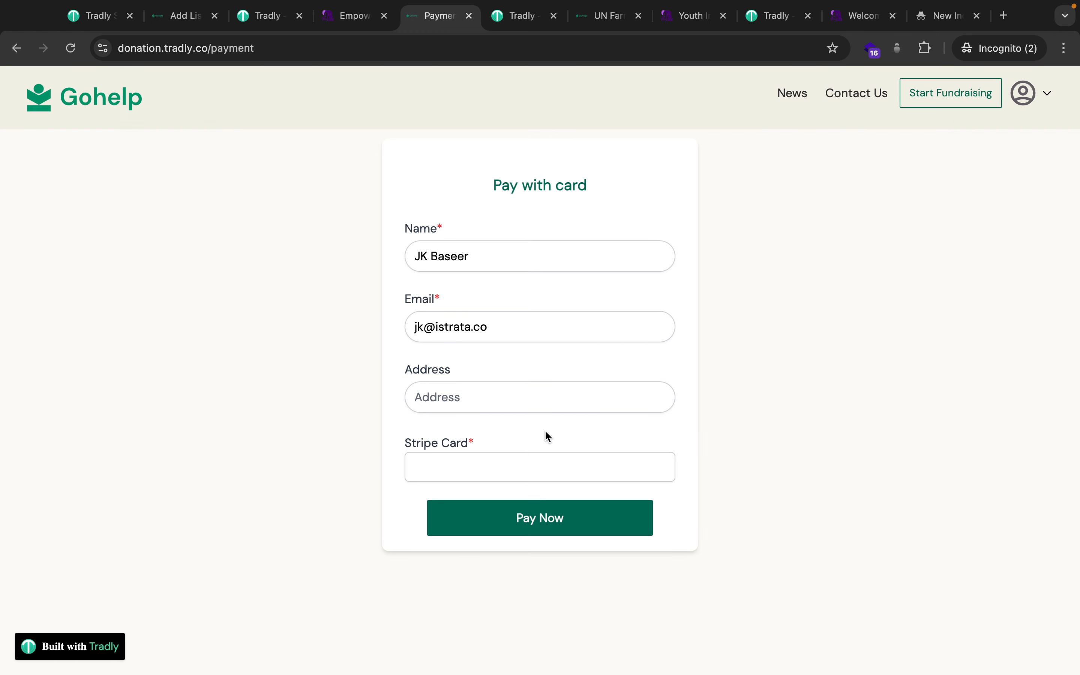
Pay with the Stripe test card details, reaching the order-successful confirmation.
click(449, 451)
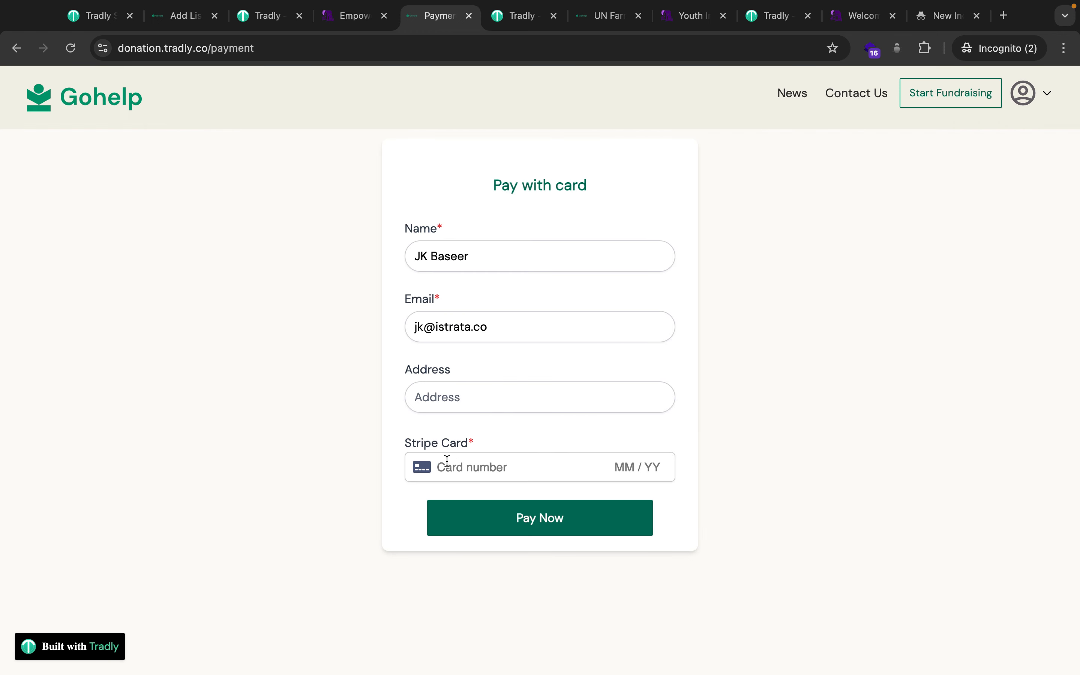
text(424242424242424212)
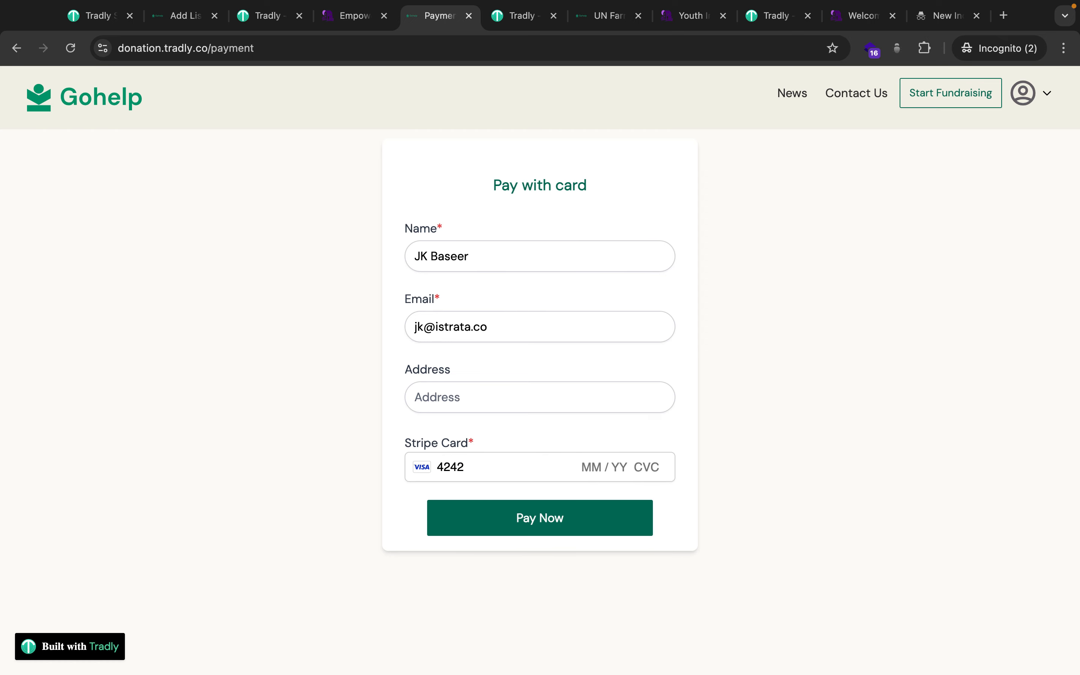
text(30123)
click(495, 525)
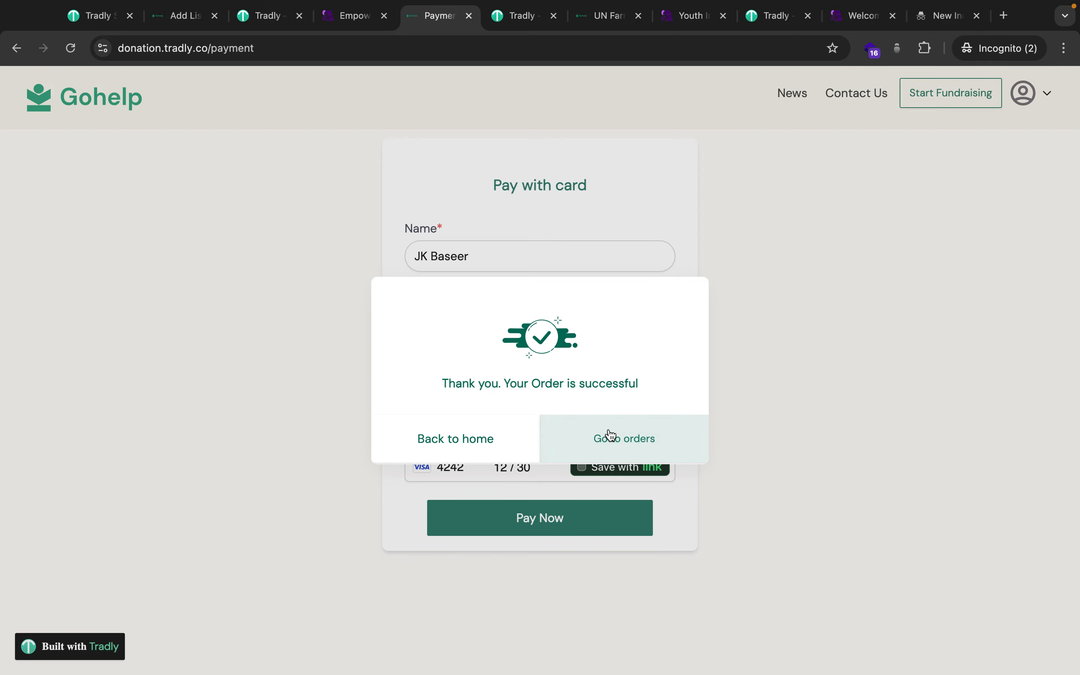
click(89, 17)
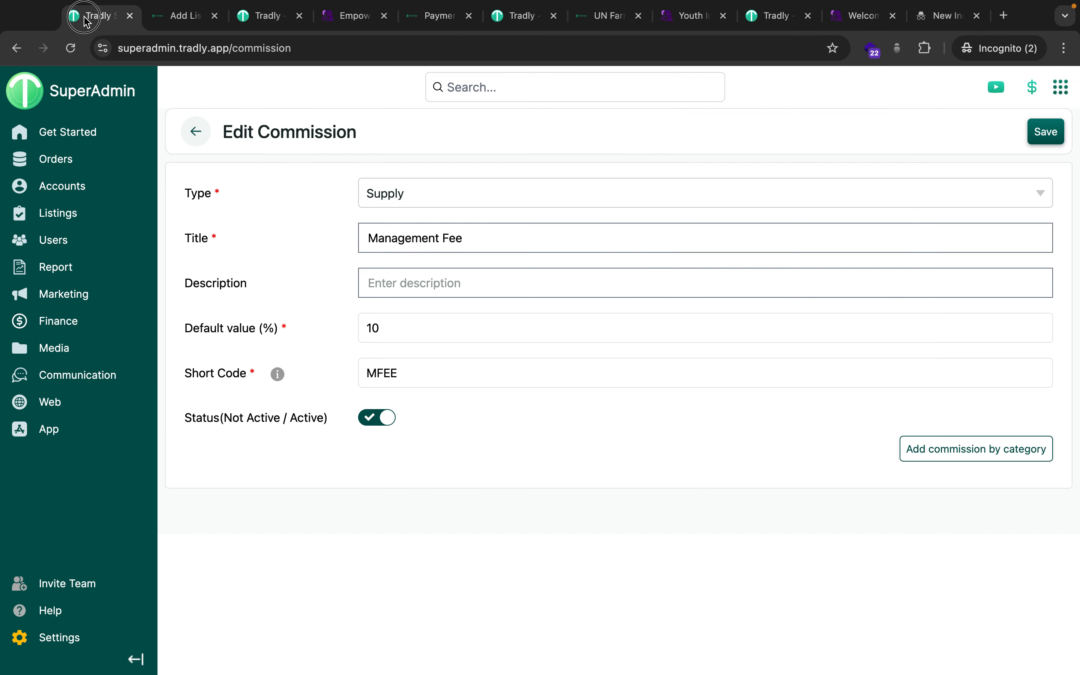
Open Finance > Transactions and scroll across the test donation transaction columns.
mouse_move(79, 304)
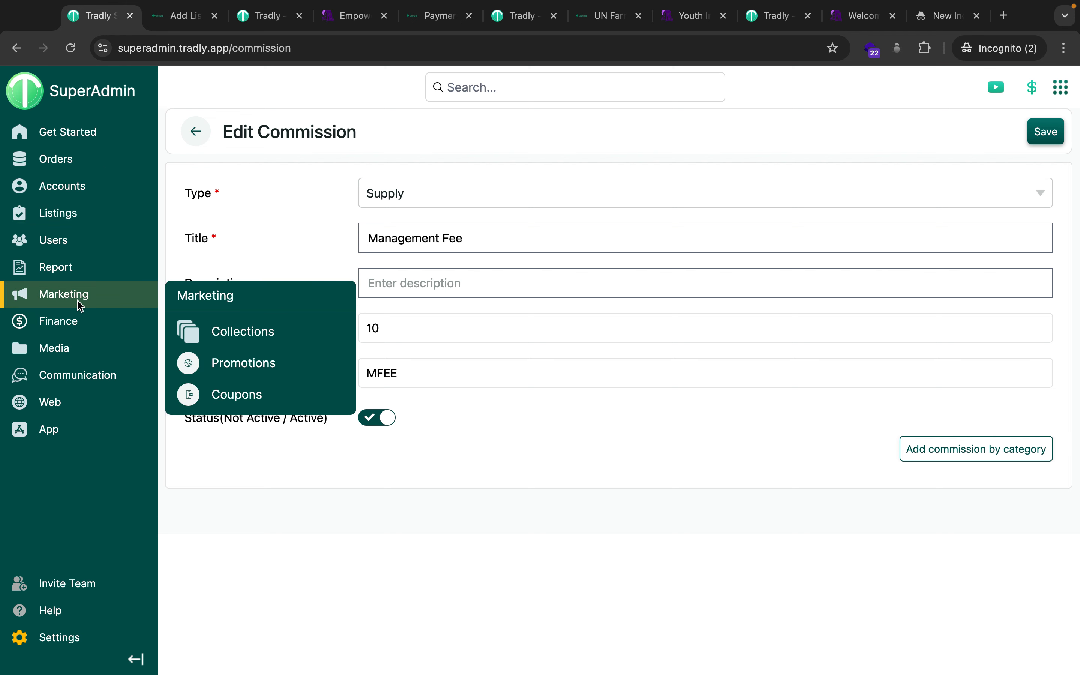
mouse_move(65, 330)
click(246, 364)
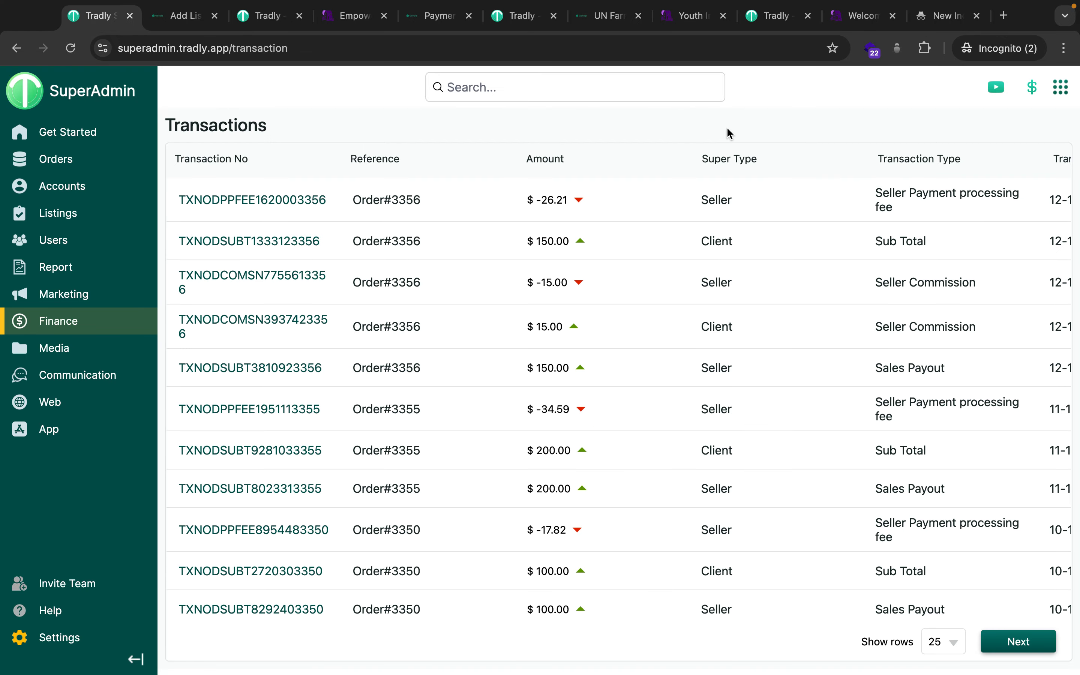
scroll(680, 243, right, 3)
scroll(679, 243, left, 3)
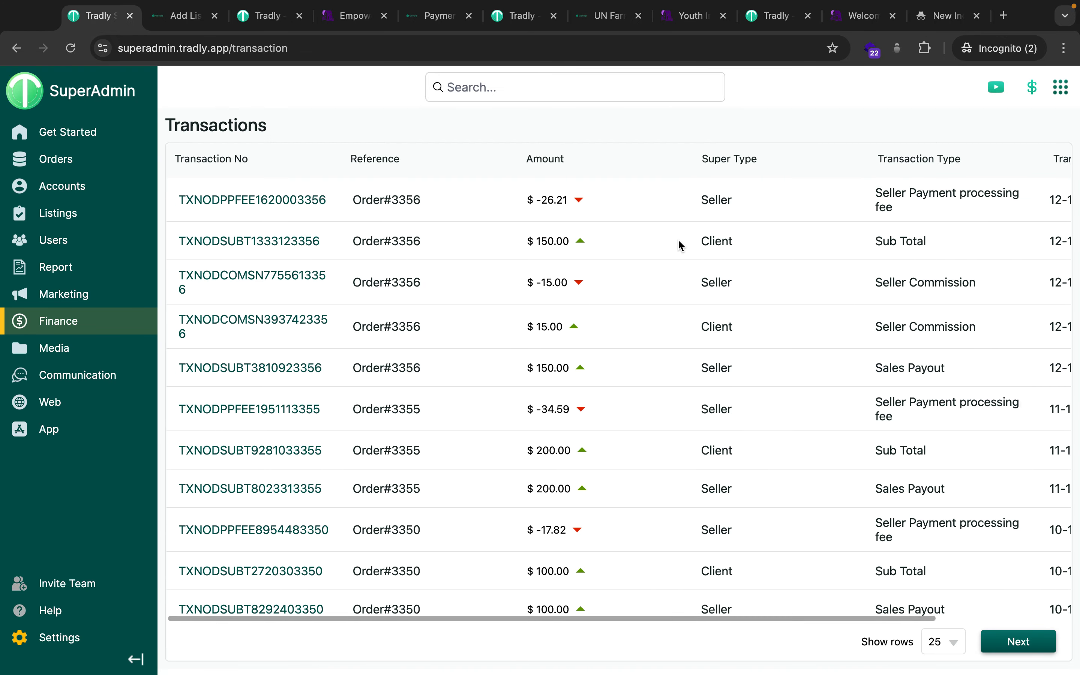
scroll(634, 242, right, 4)
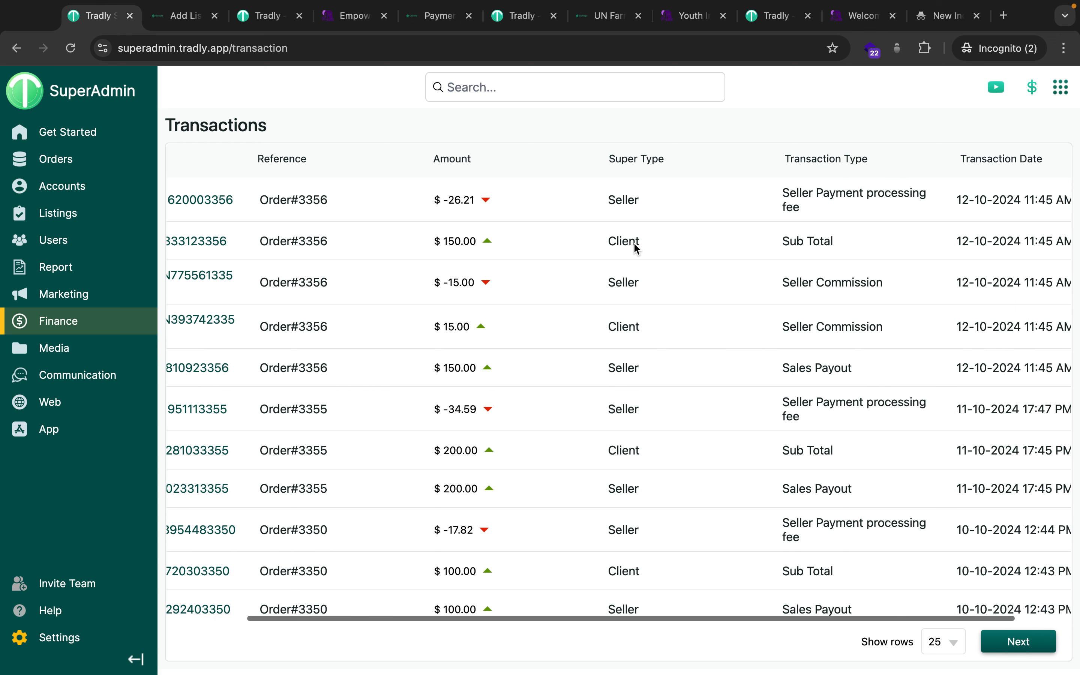
mouse_move(1017, 7)
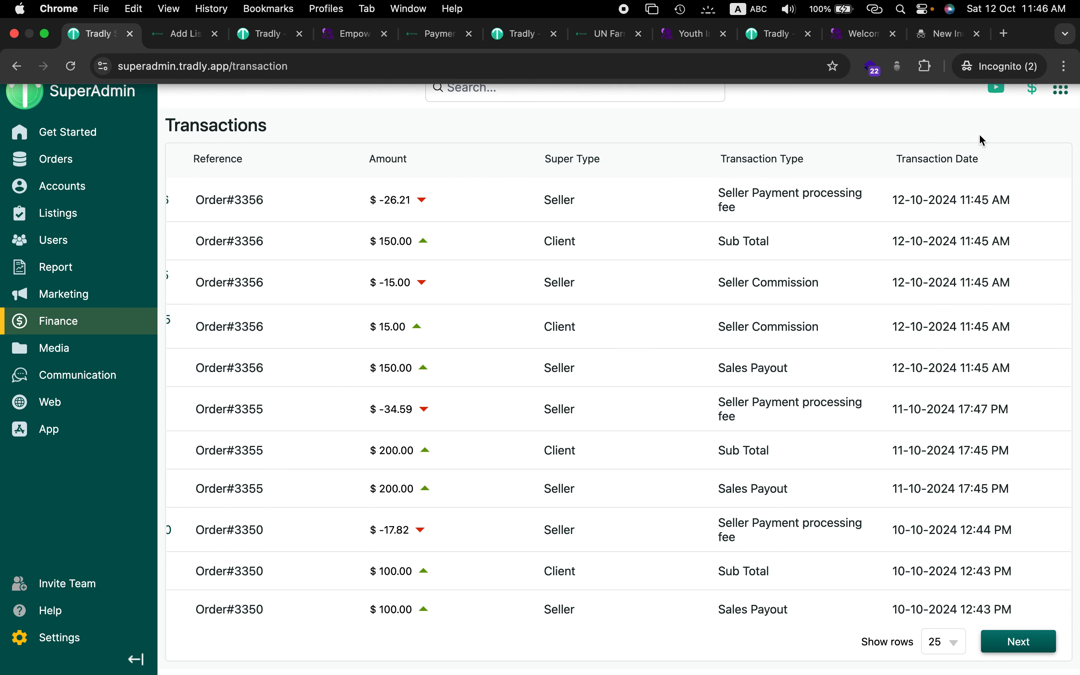
scroll(913, 255, left, 2)
scroll(913, 255, left, 3)
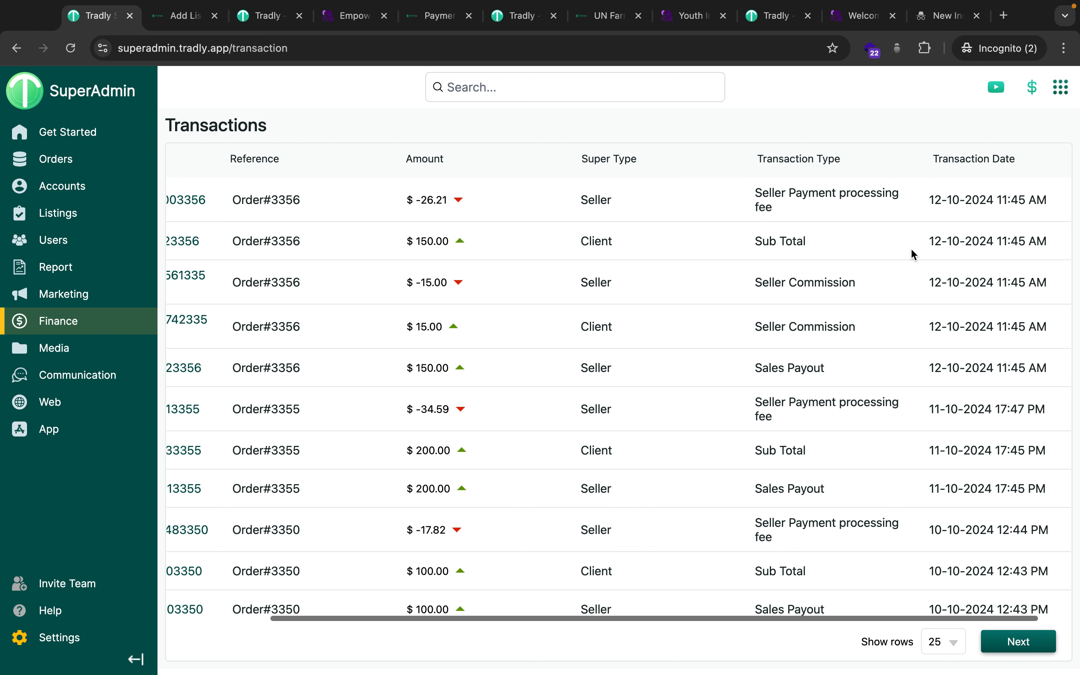
scroll(913, 255, left, 1)
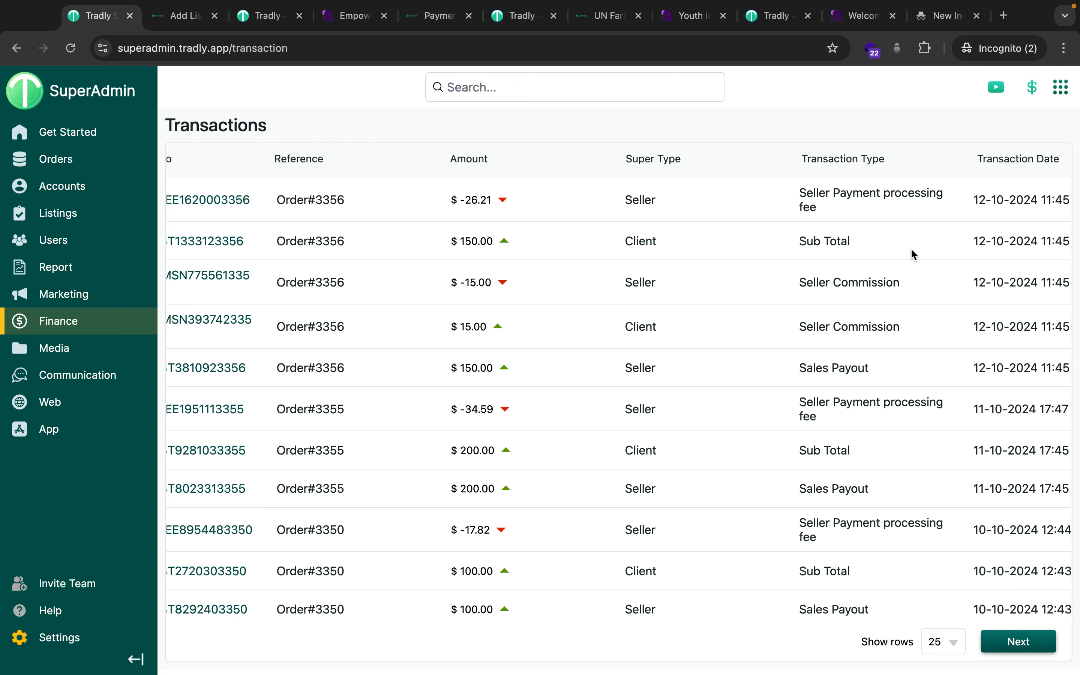
scroll(913, 255, left, 1)
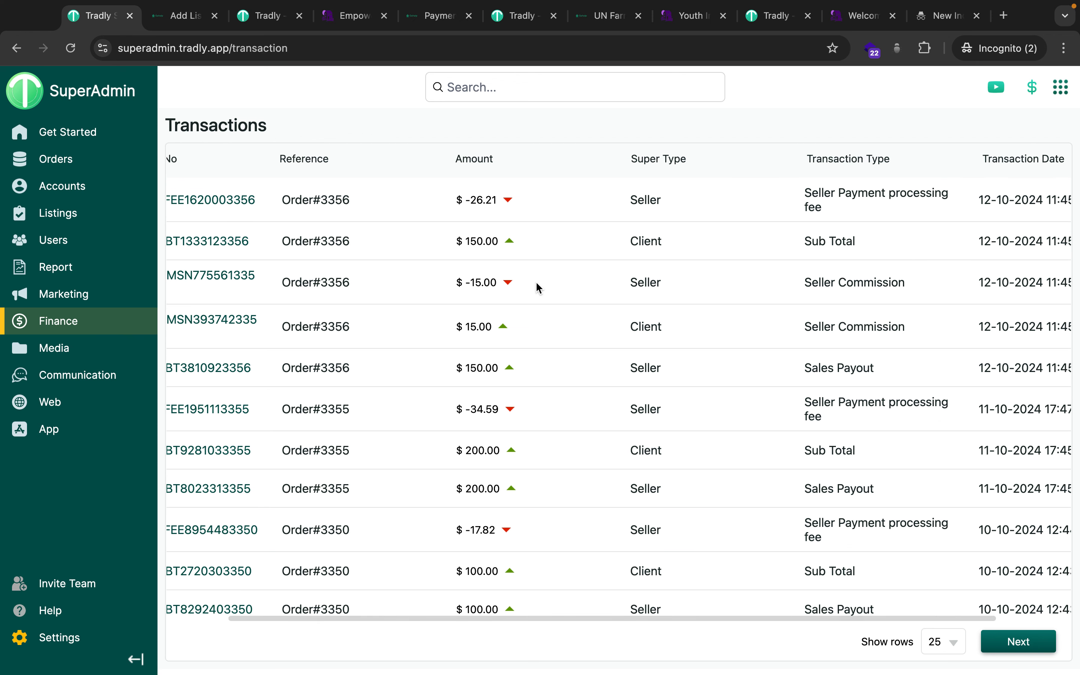
Highlight the -15.00 seller commission amount, then bring up the Commissions settings.
drag(483, 285, 465, 284)
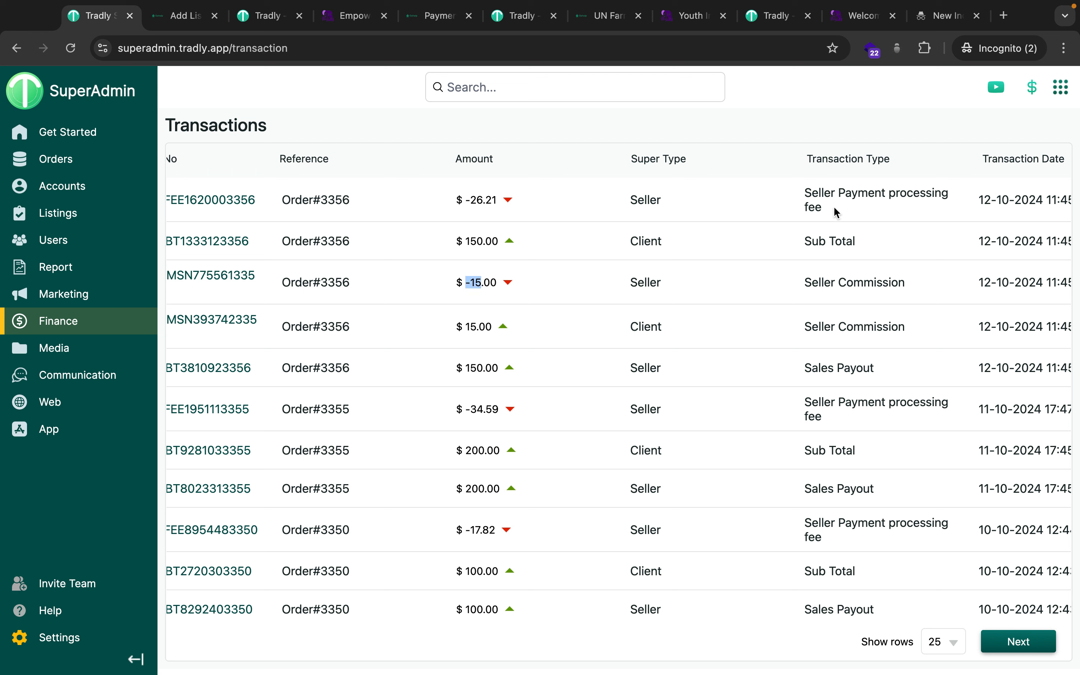
click(58, 638)
click(528, 493)
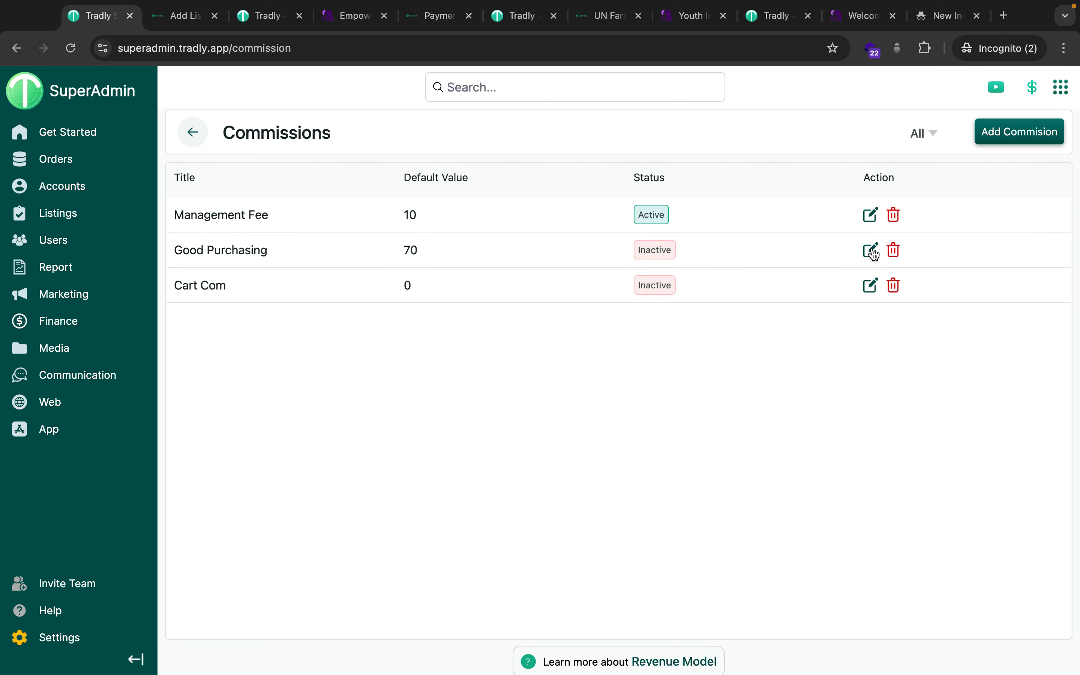
View the Good Purchasing commission's edit form twice, then back out to the Settings overview.
click(870, 215)
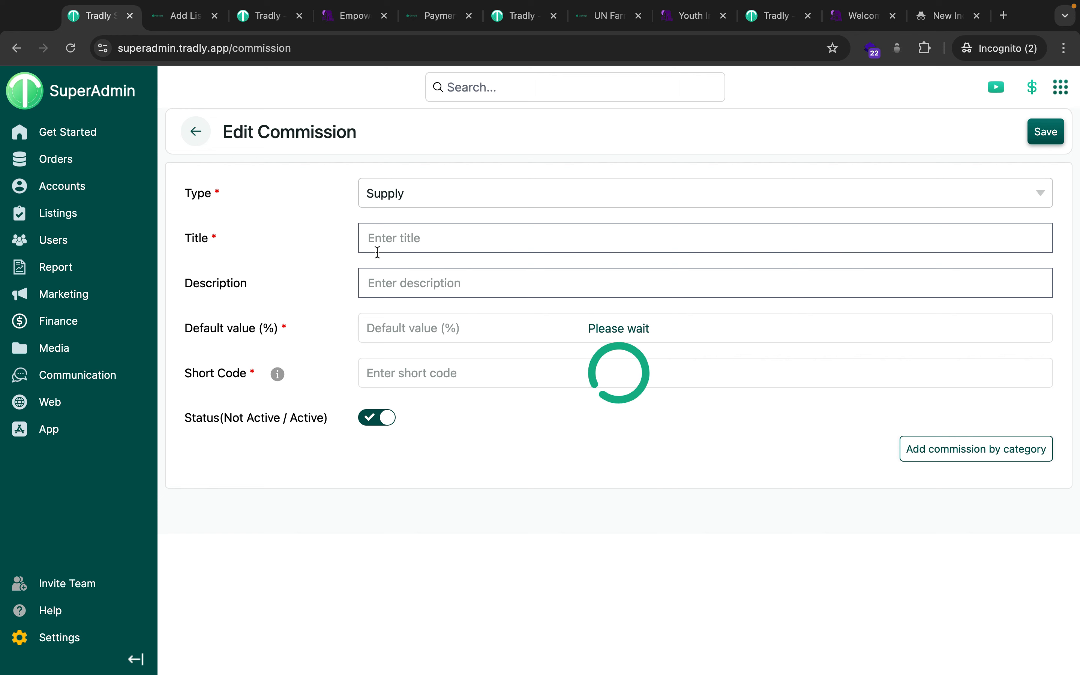
click(205, 134)
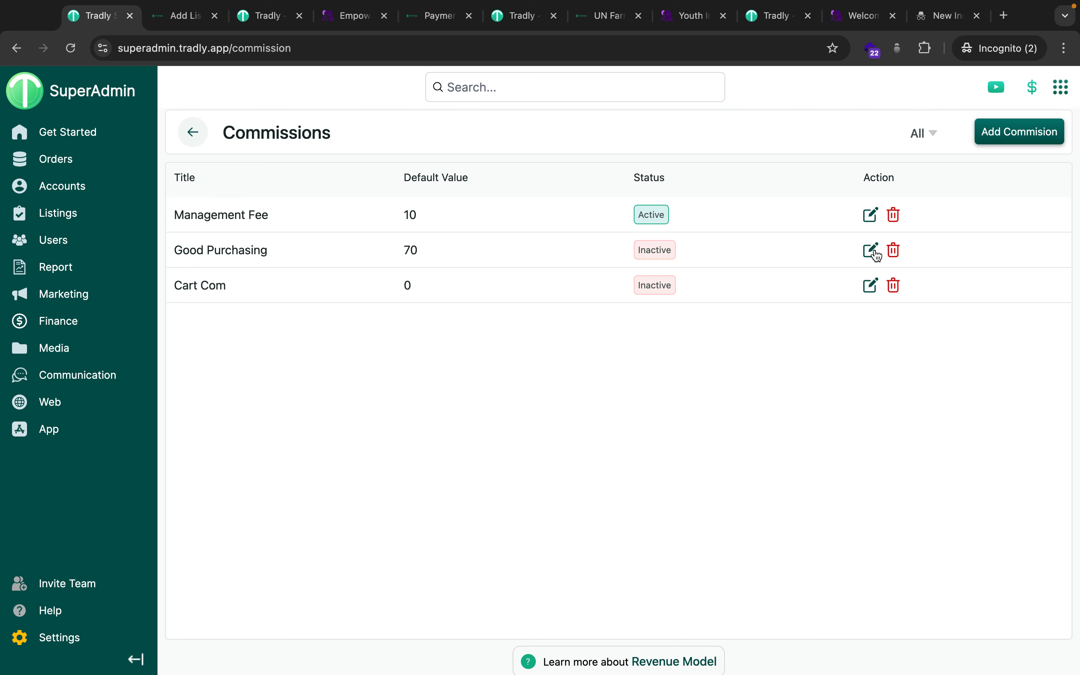
click(872, 253)
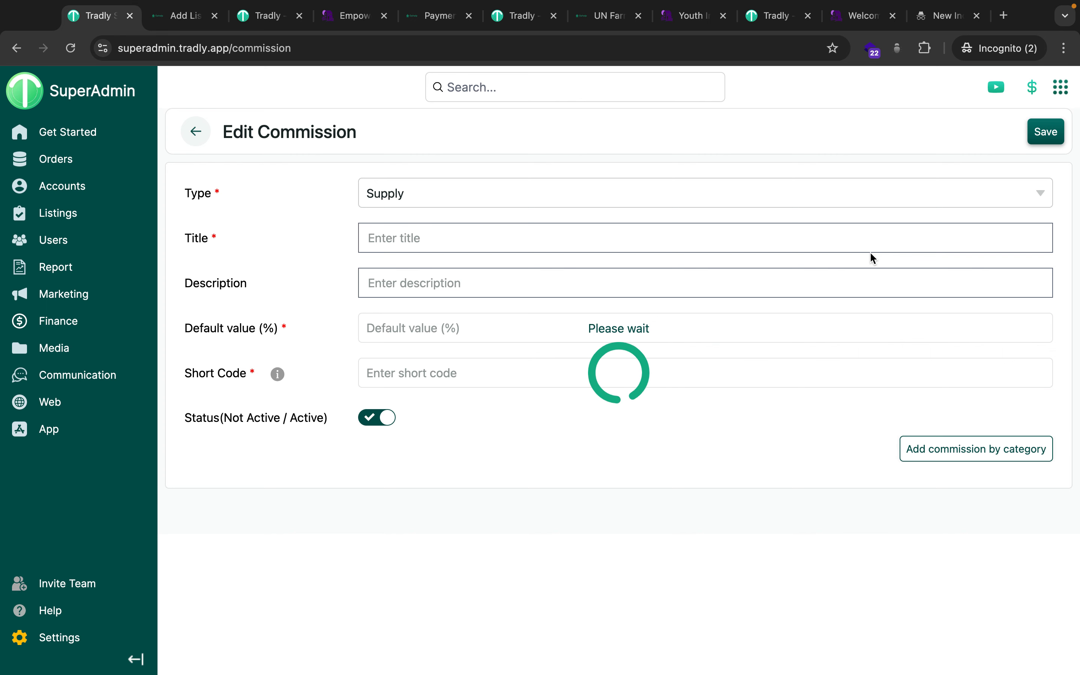
click(198, 140)
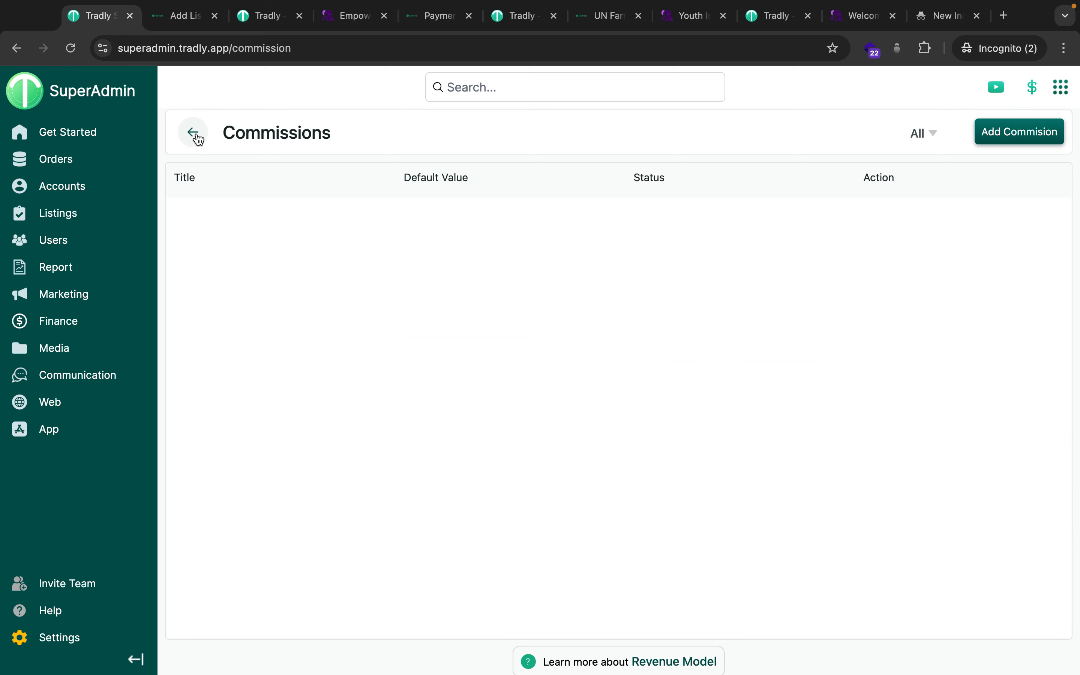
click(196, 133)
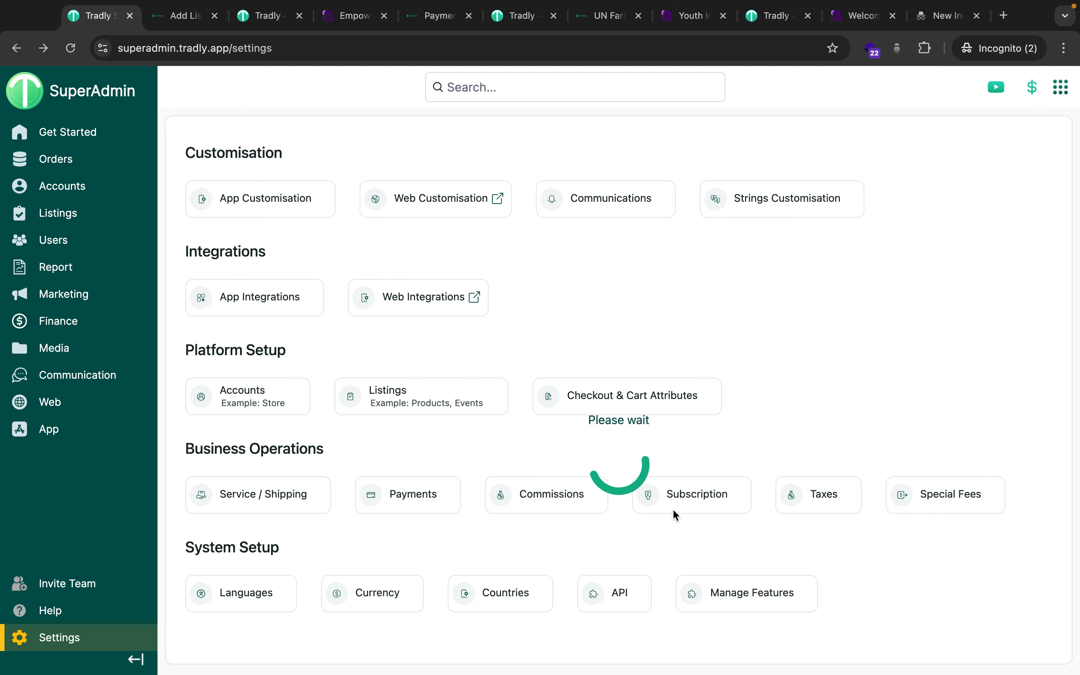
Open the Special Fees settings and look over its 10 percent fee fields.
click(950, 493)
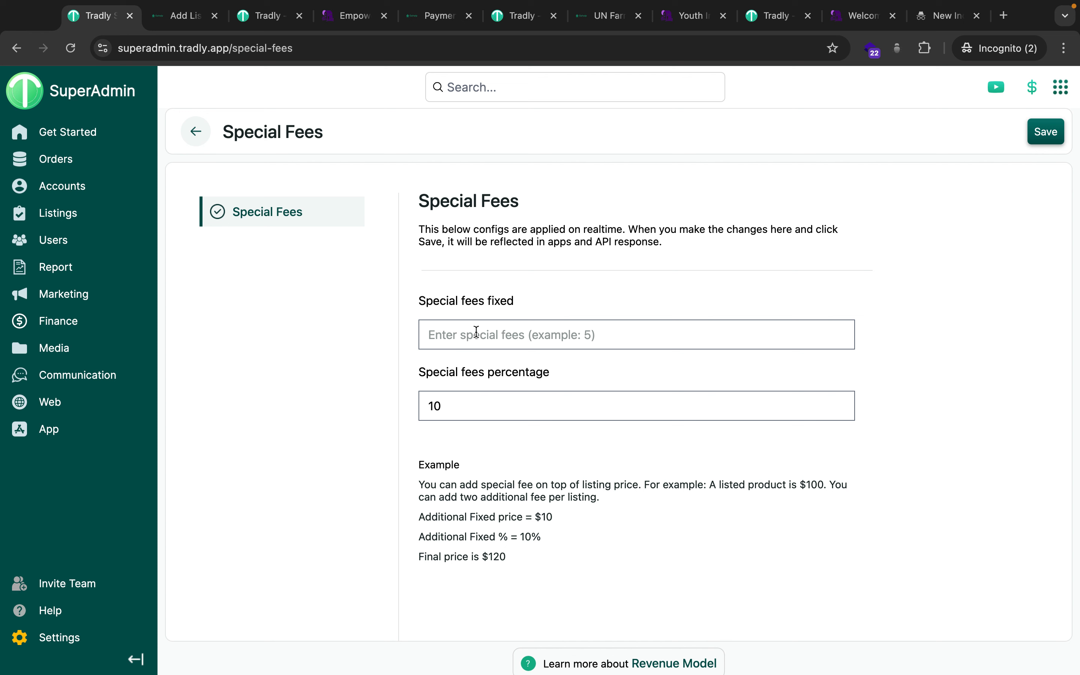
scroll(479, 523, up, 5)
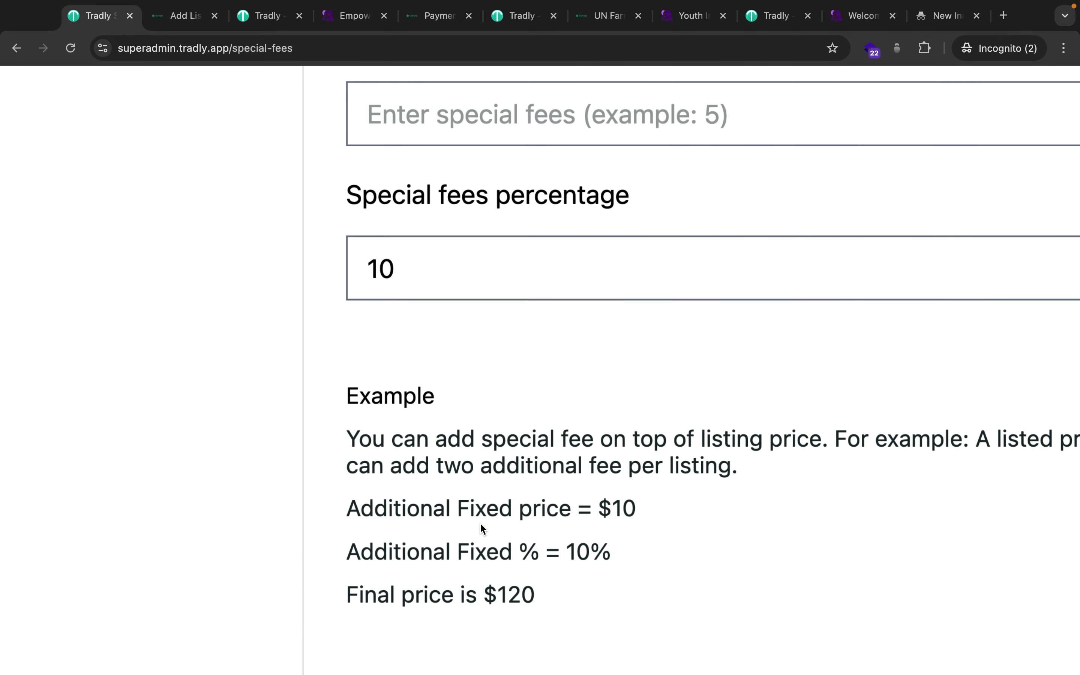
scroll(480, 523, right, 5)
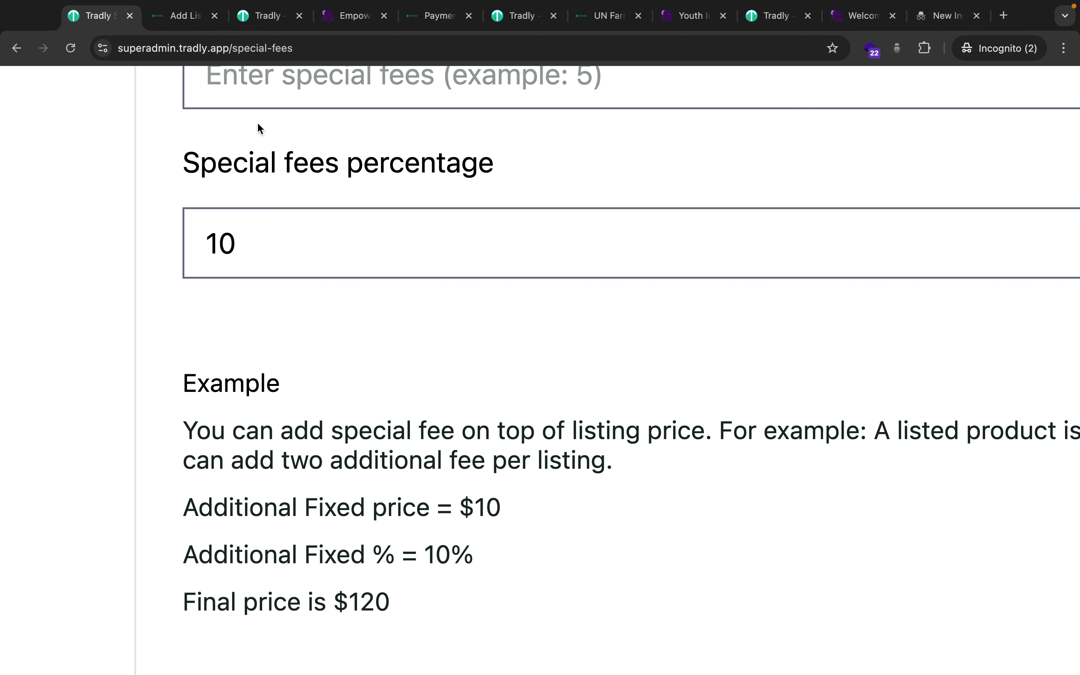
Run a quick Spotlight calculation, then switch to the UN Farming Development storefront.
key(super+space)
text(100)
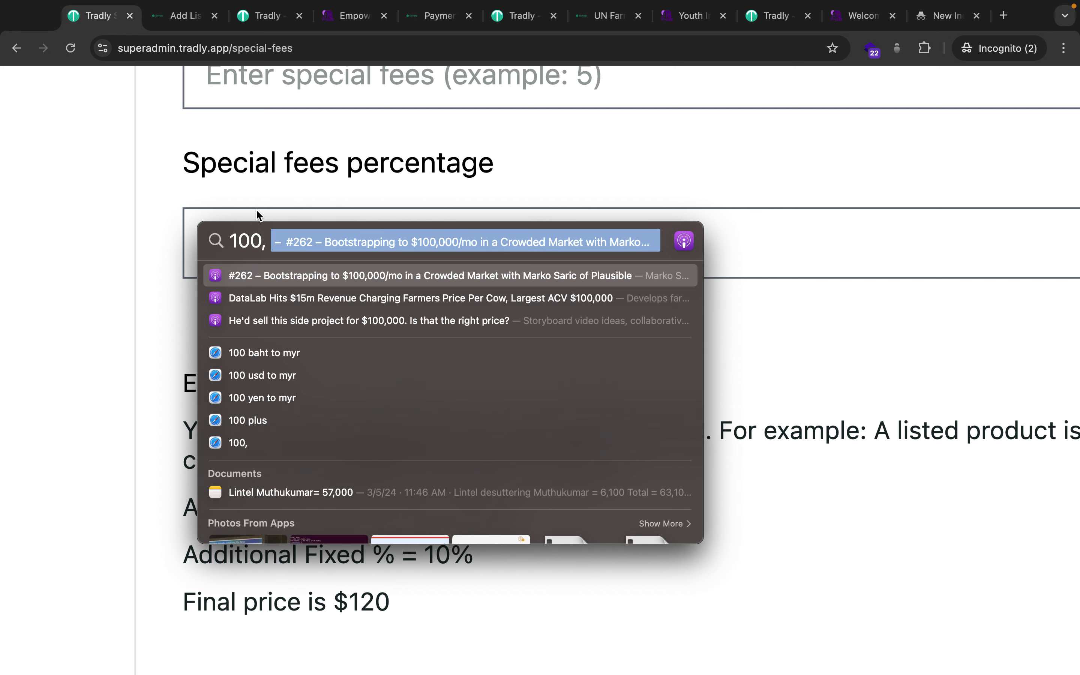
text(12)
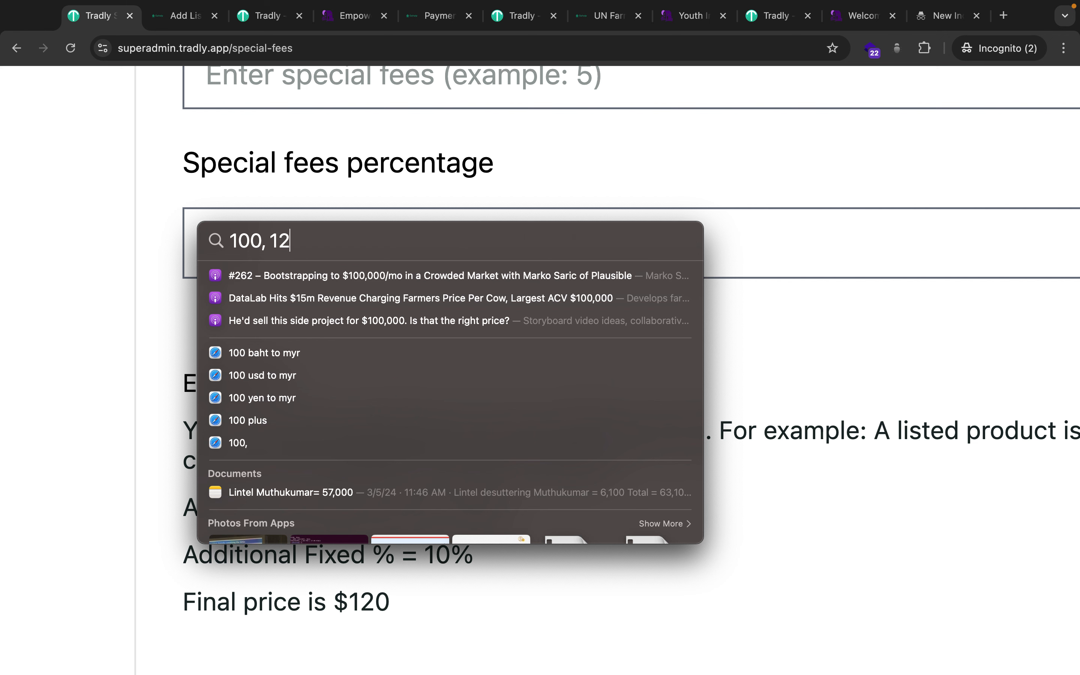
key(BackSpace)
text(10)
click(864, 415)
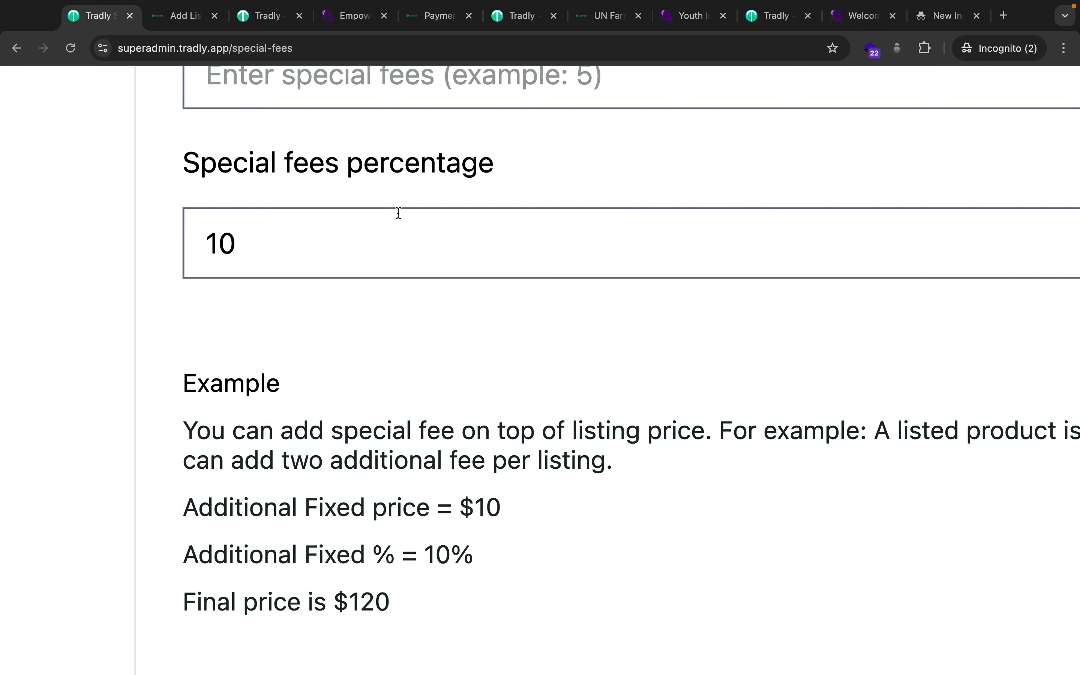
click(608, 16)
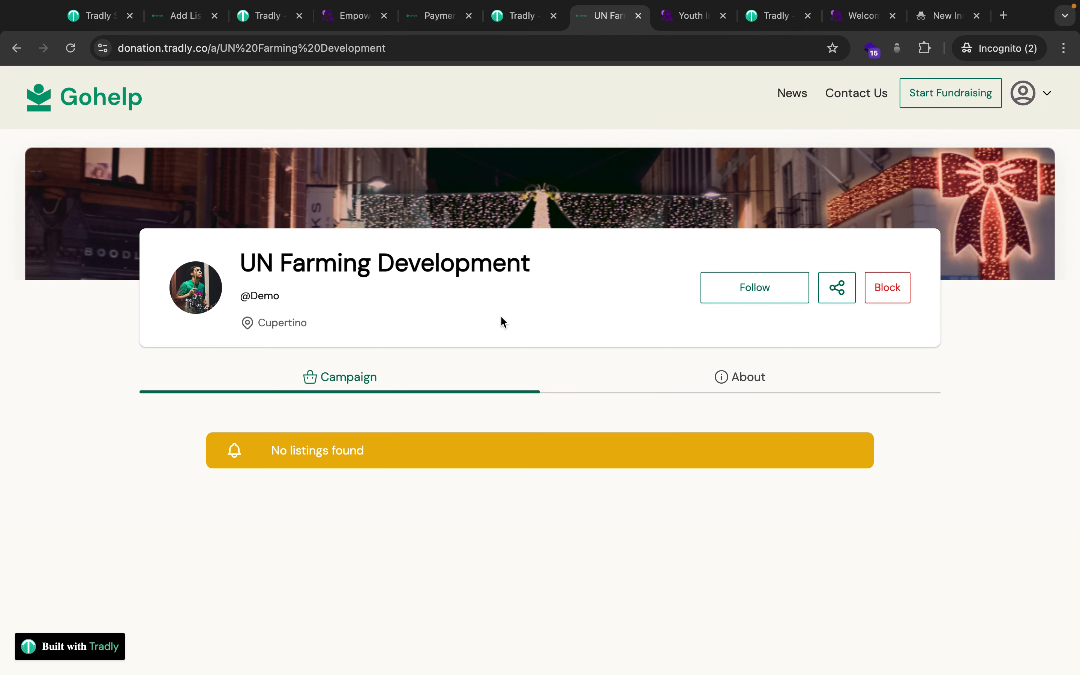
Dismiss the order successful message and go to the fundraiser's own account page.
click(437, 25)
click(105, 106)
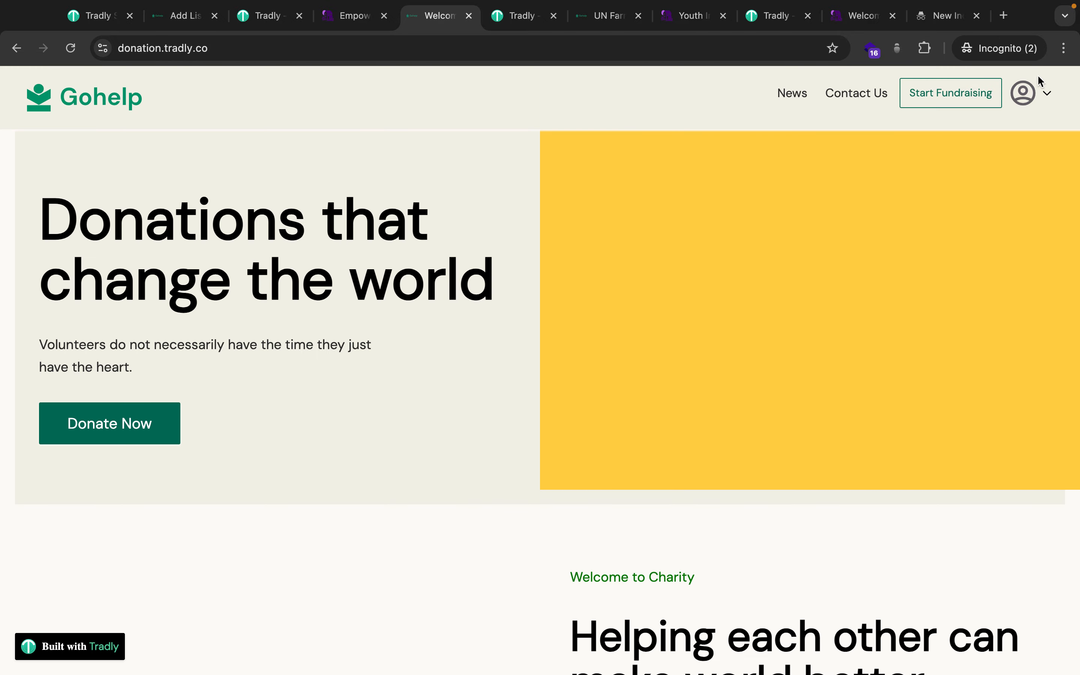
click(1041, 83)
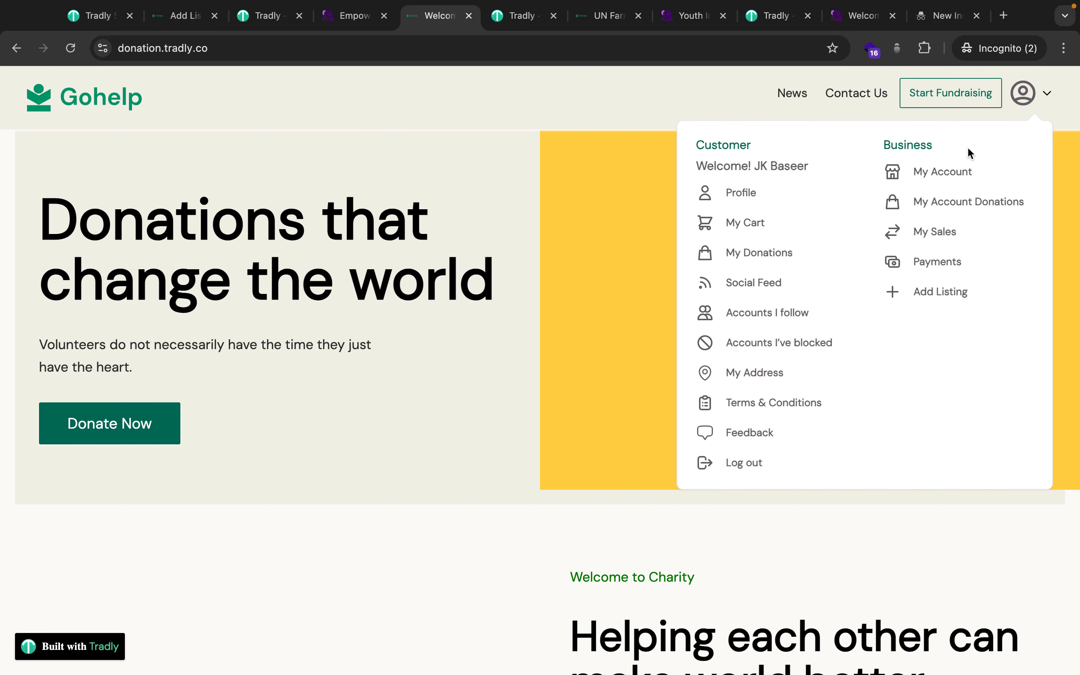
click(951, 169)
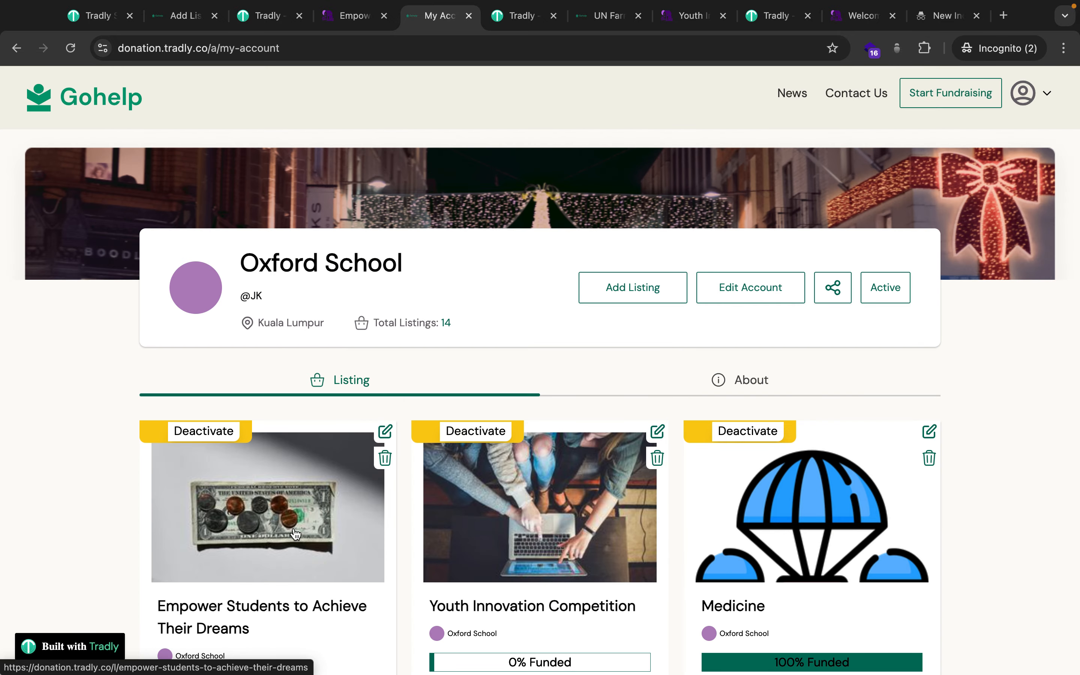
Look through the Empower Students campaign editor without saving, then open its campaign page.
scroll(285, 527, down, 5)
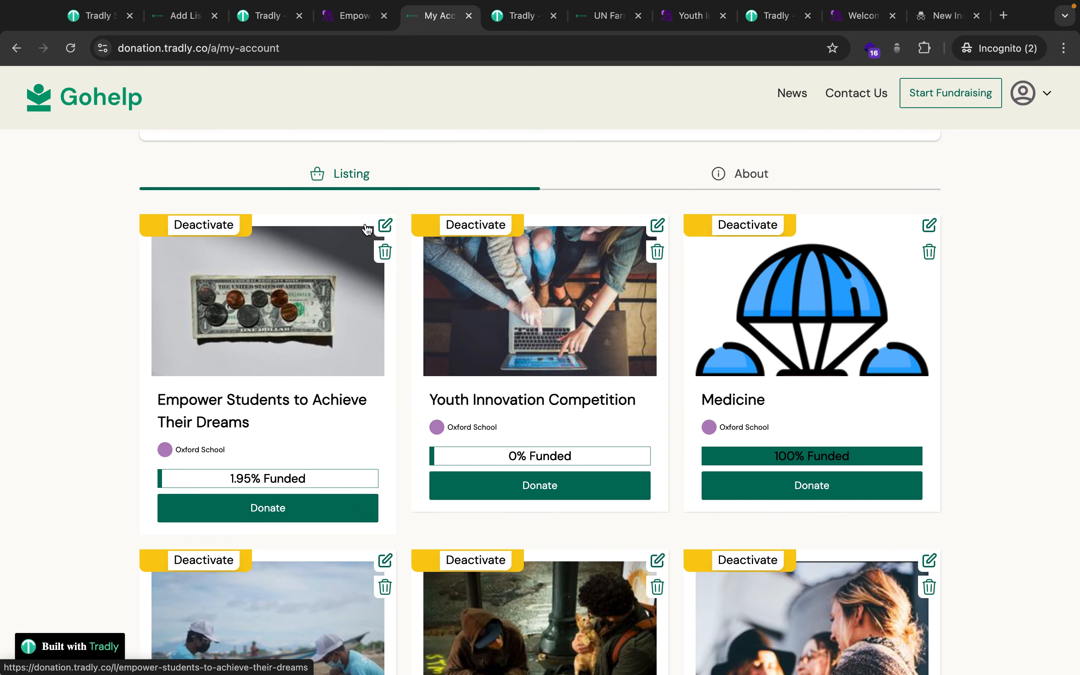
click(383, 226)
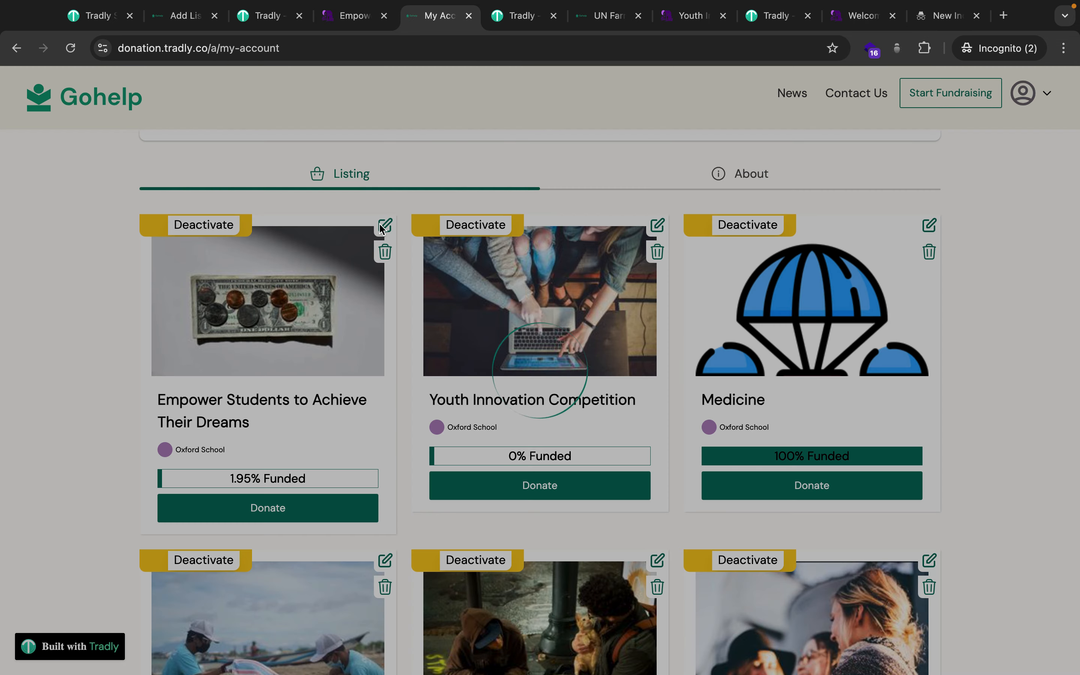
scroll(410, 519, down, 20)
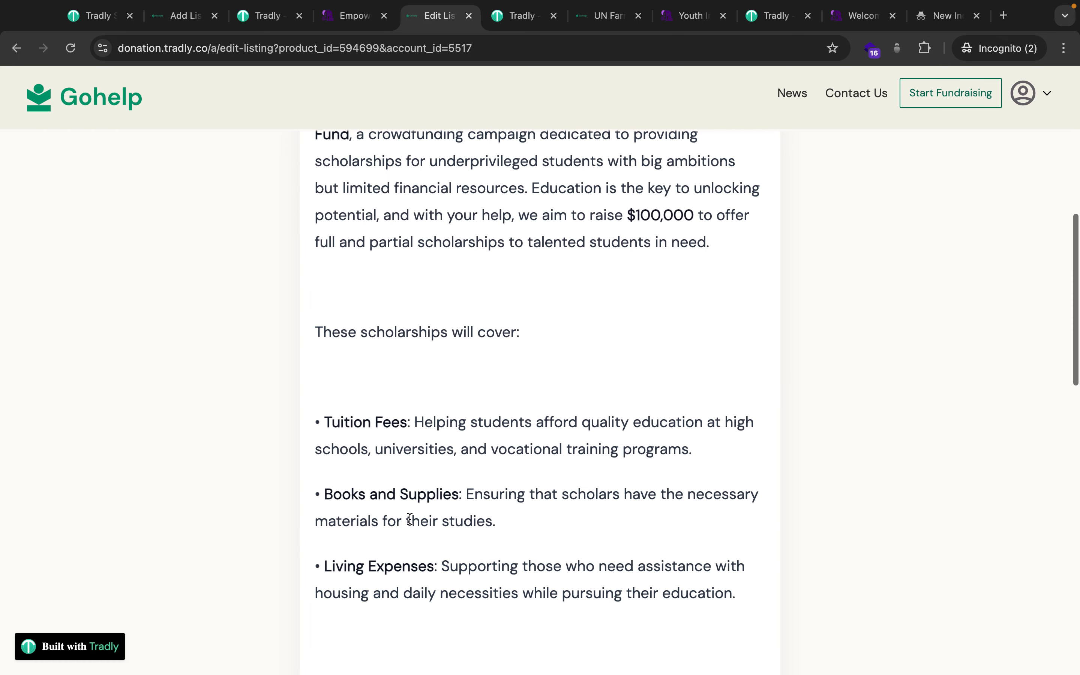
scroll(408, 517, down, 4)
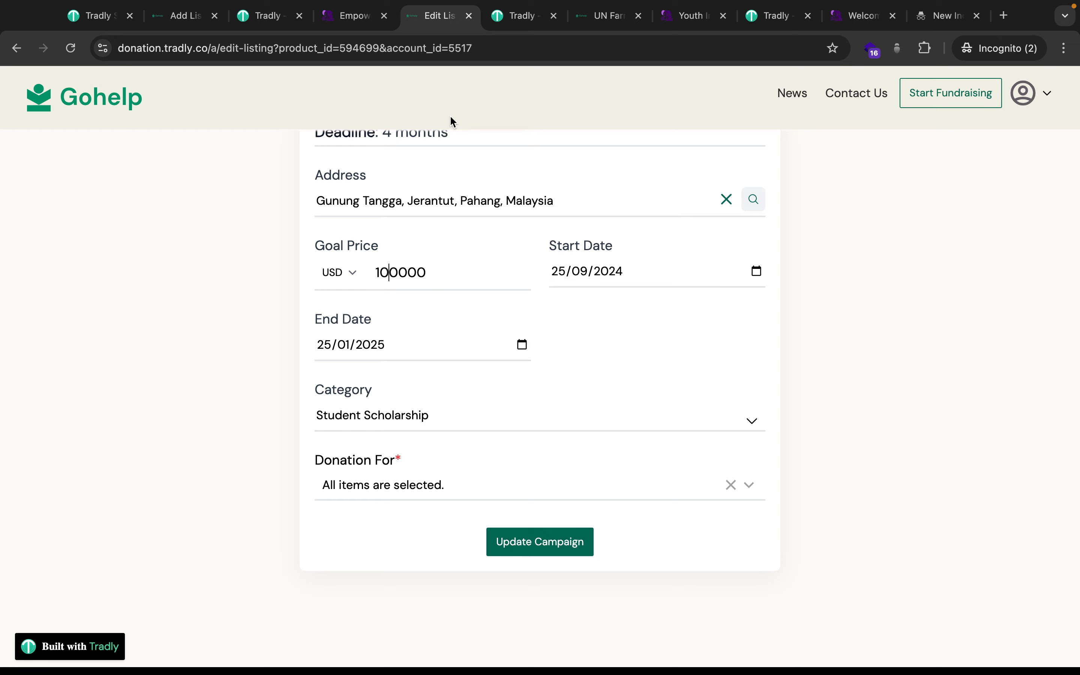
click(17, 47)
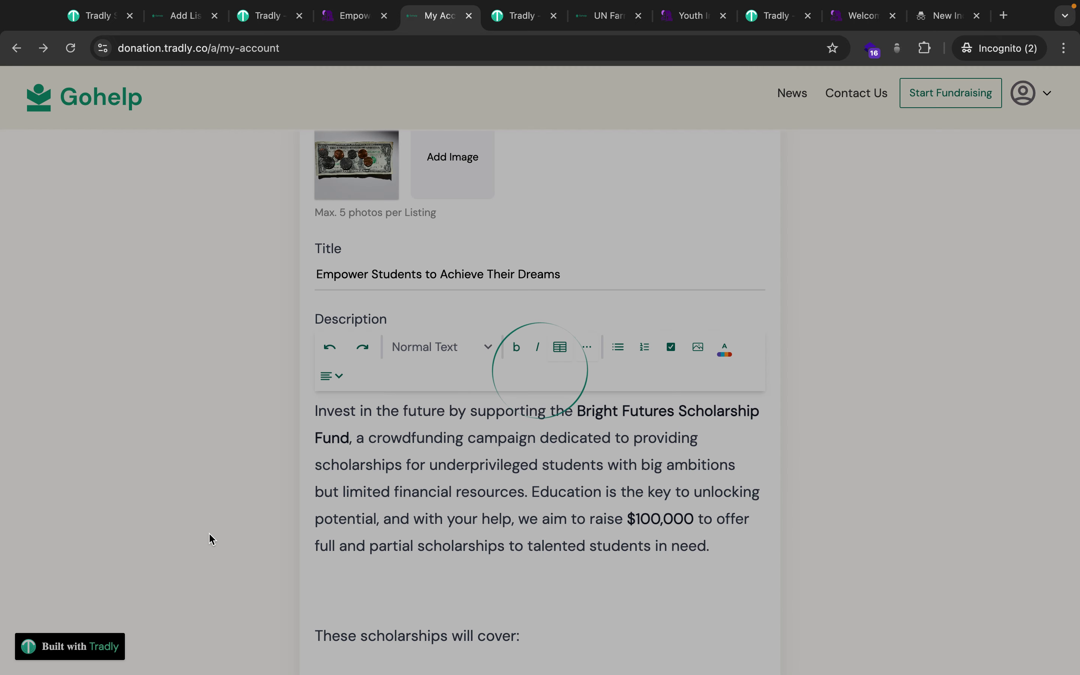
scroll(211, 540, down, 3)
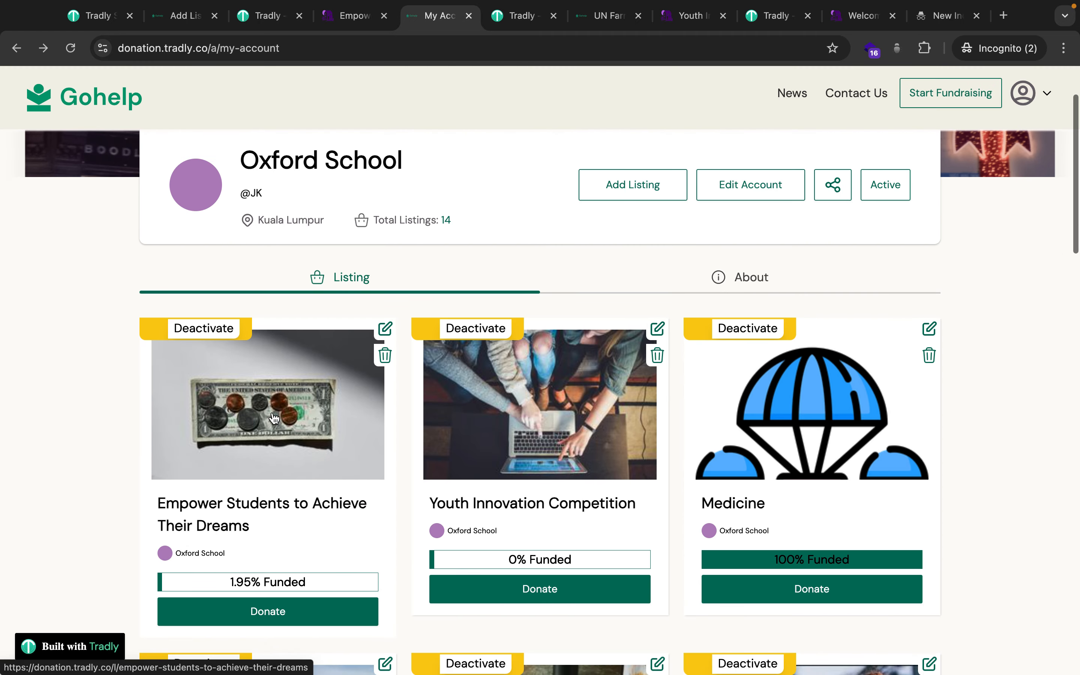
click(276, 417)
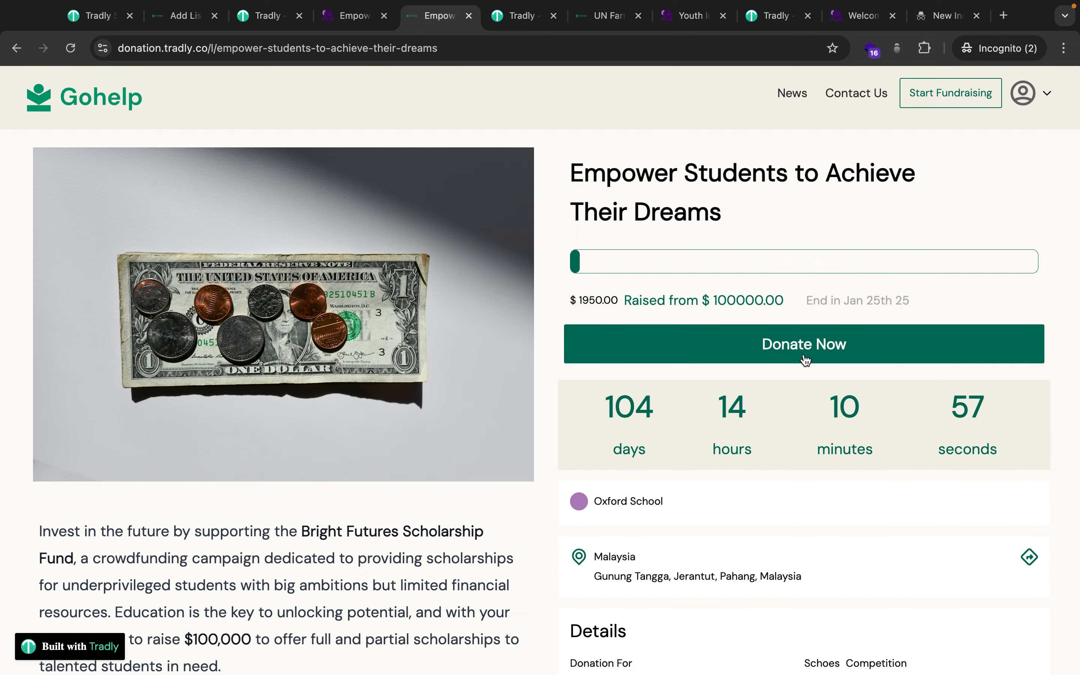
Clear the 10 from the special fees percentage and save the Special Fees settings.
click(249, 18)
click(84, 16)
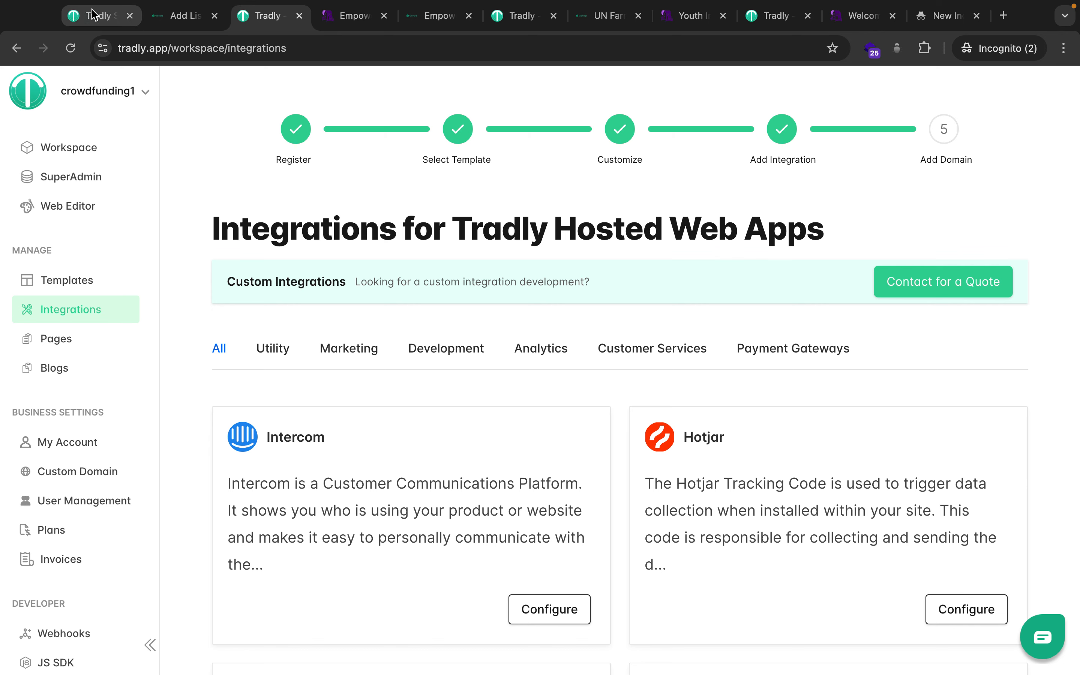
scroll(187, 314, down, 5)
click(458, 396)
key(super+a)
key(BackSpace)
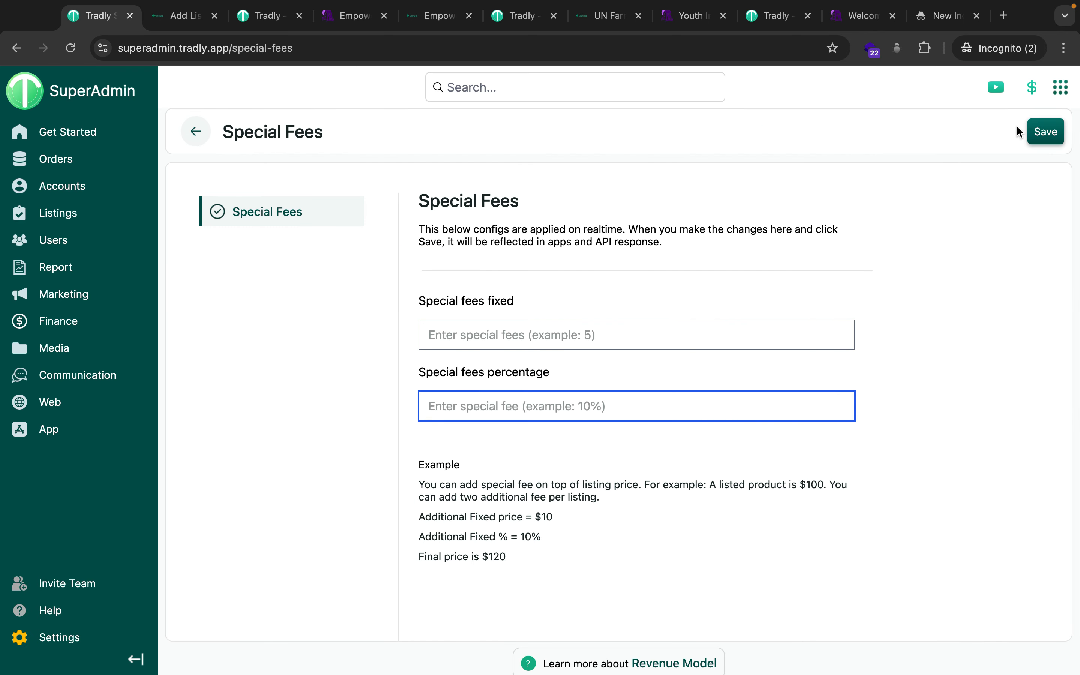
click(1045, 133)
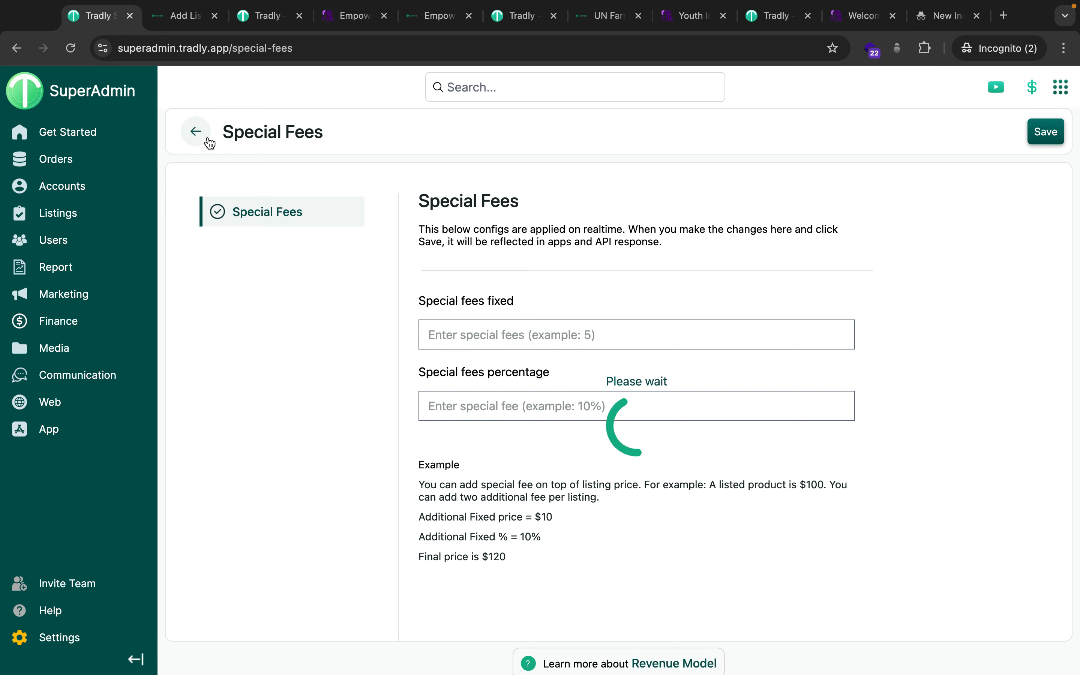
Start a $1000 donation to Empower Students and check out with Stripe Malaysia.
click(196, 131)
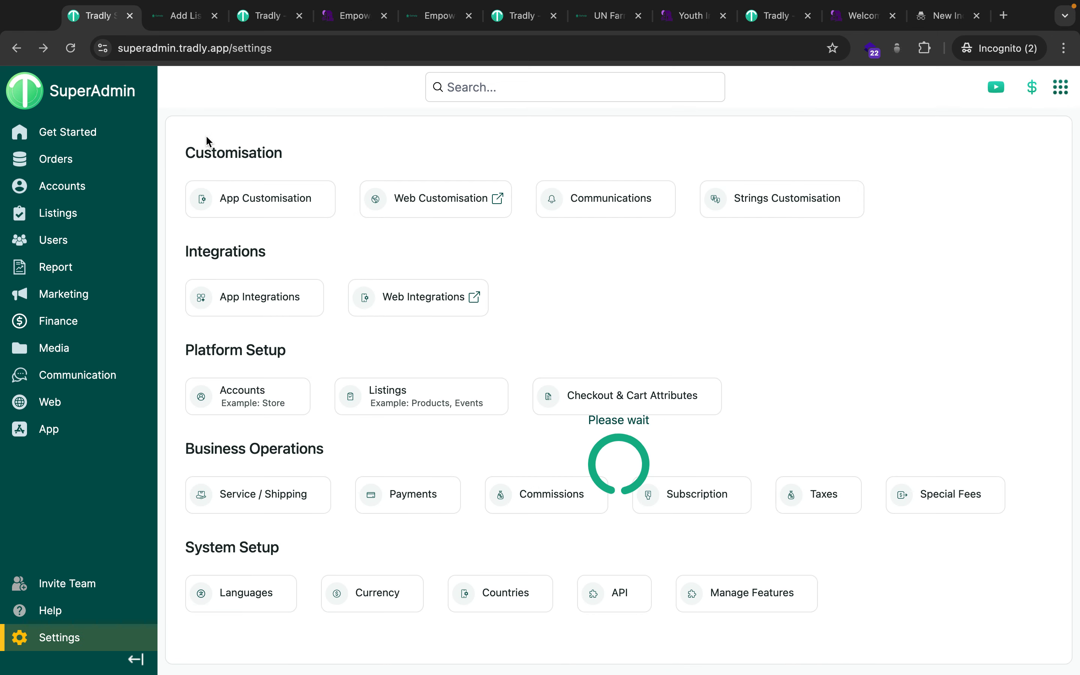
click(429, 18)
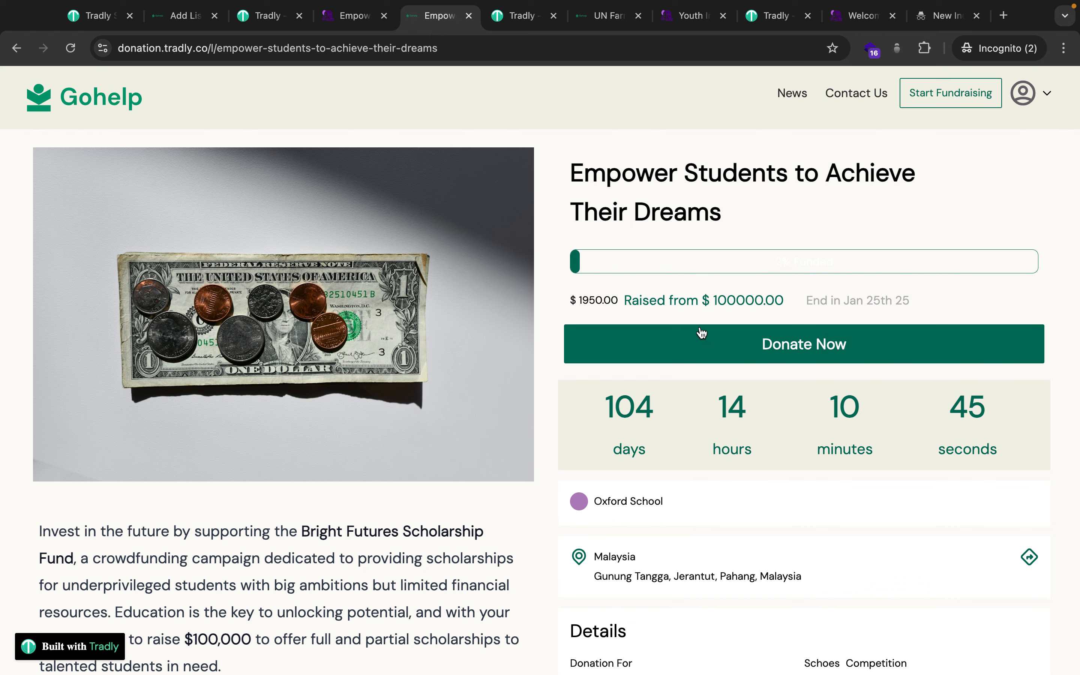
click(725, 342)
click(362, 377)
text(10)
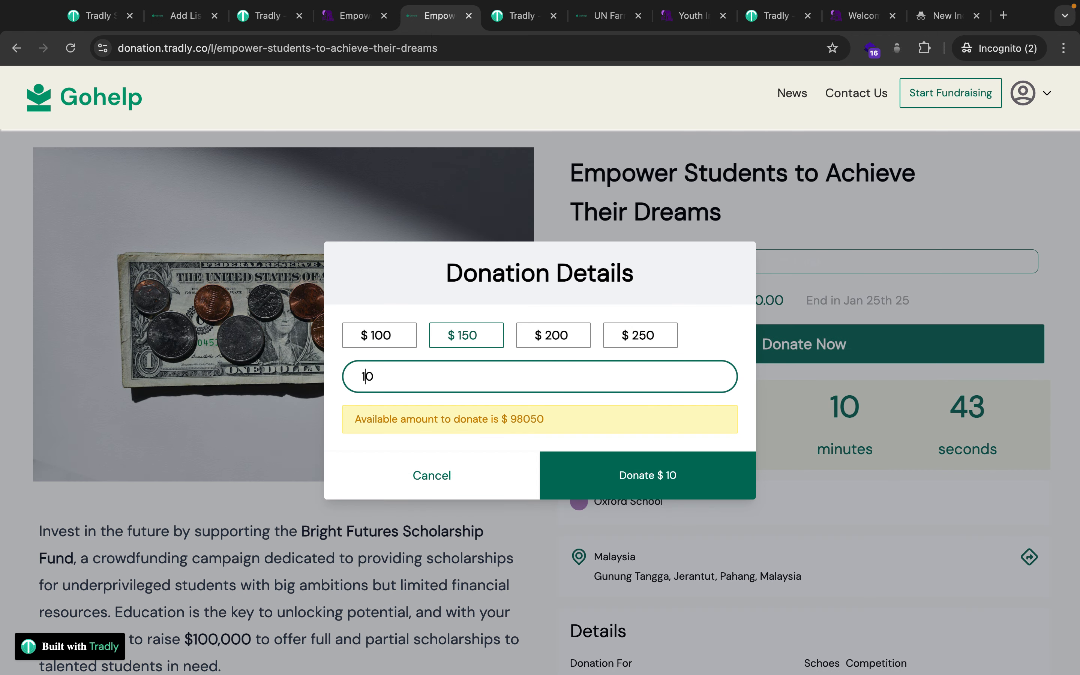
text(0)
click(597, 480)
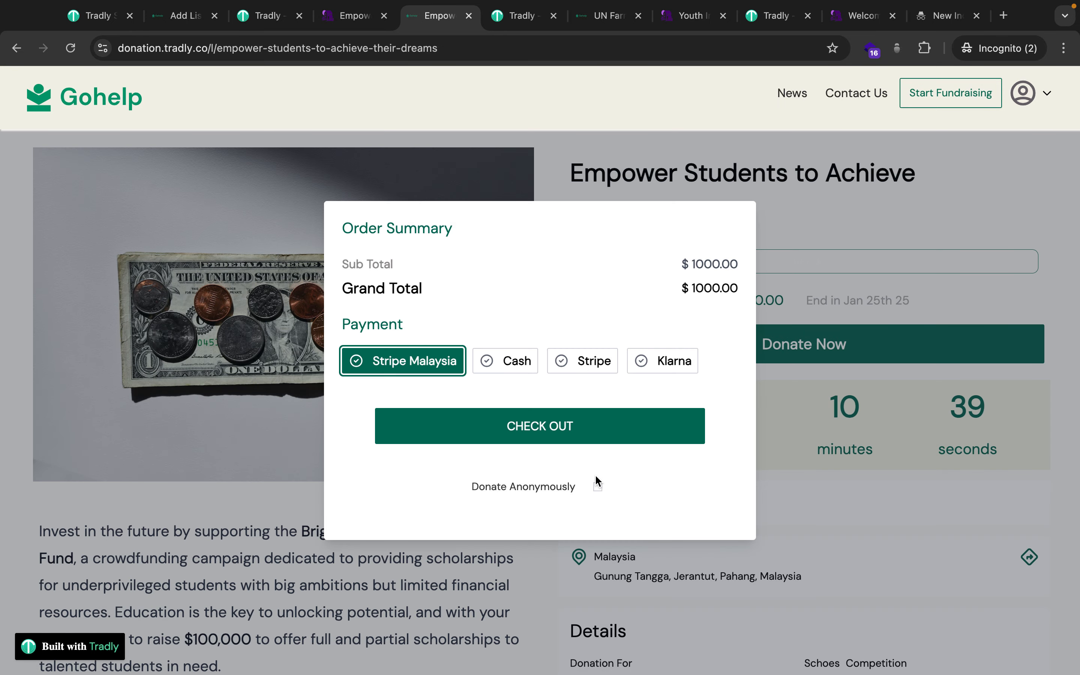
click(517, 434)
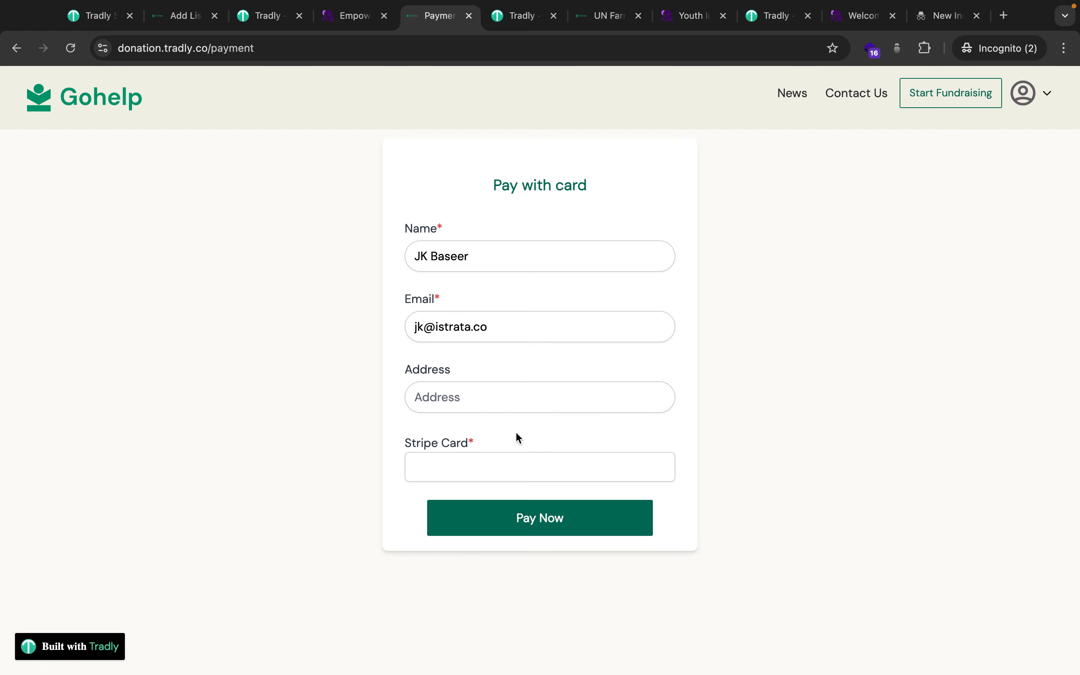
Open the SuperAdmin Finance > Transactions list to see the new Order#3356 entries.
click(92, 17)
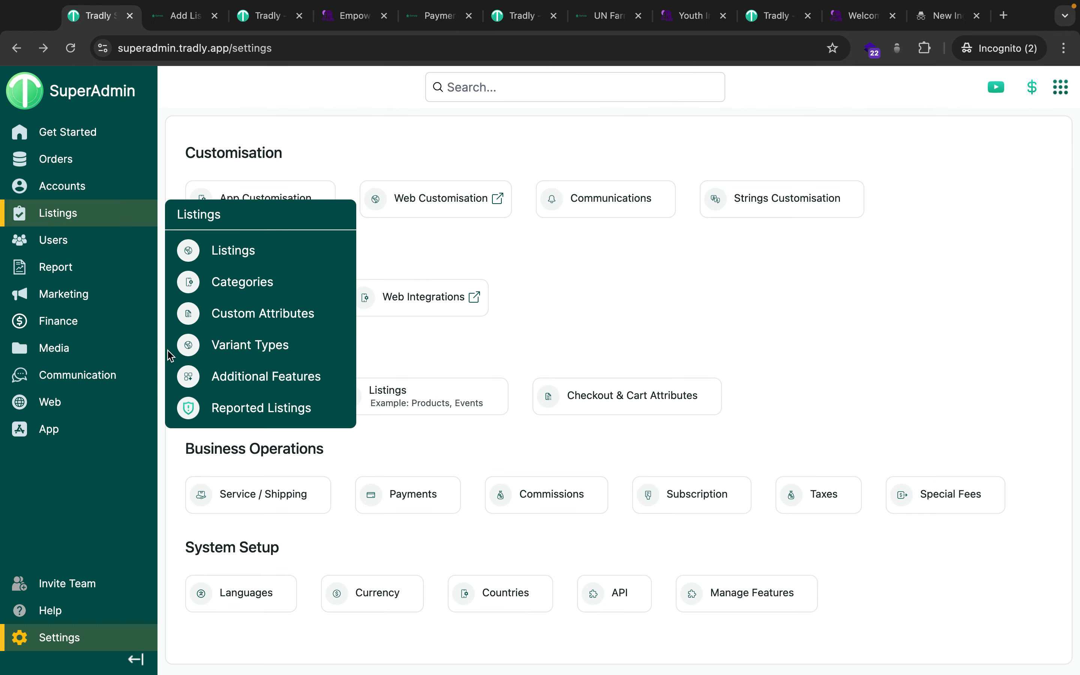
mouse_move(64, 299)
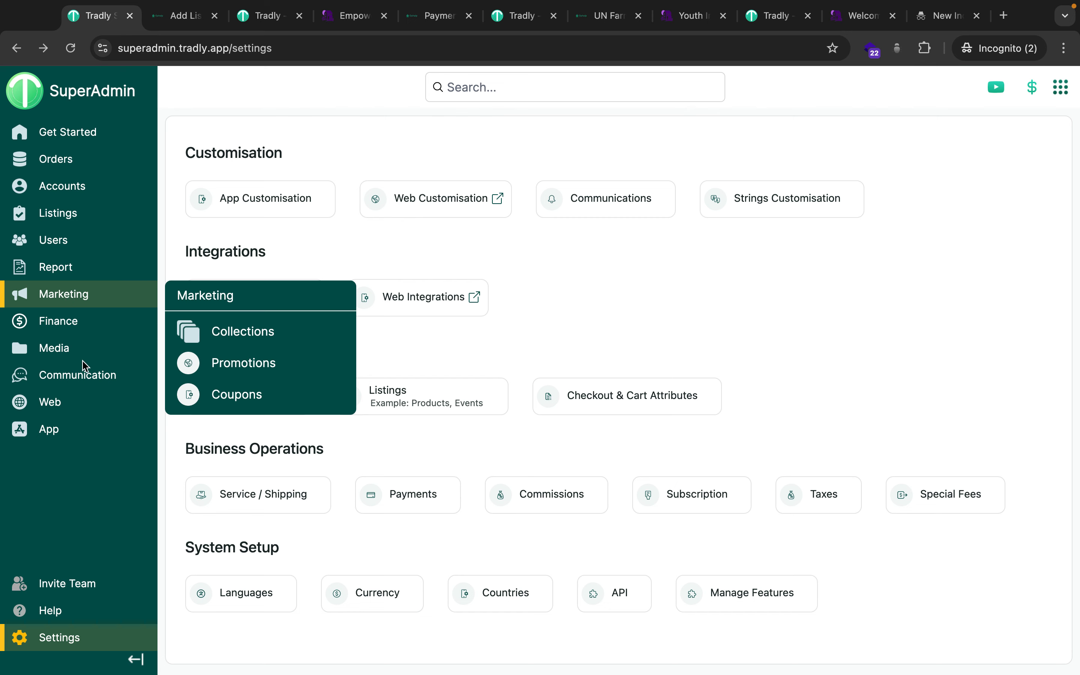
mouse_move(68, 320)
click(235, 371)
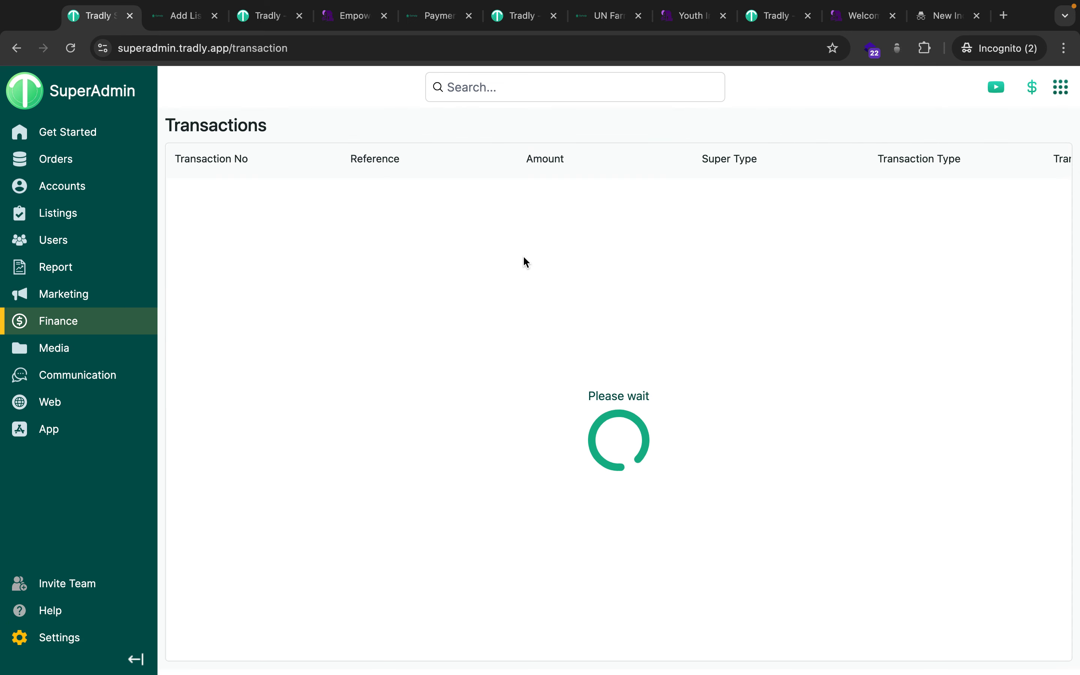
scroll(740, 257, right, 3)
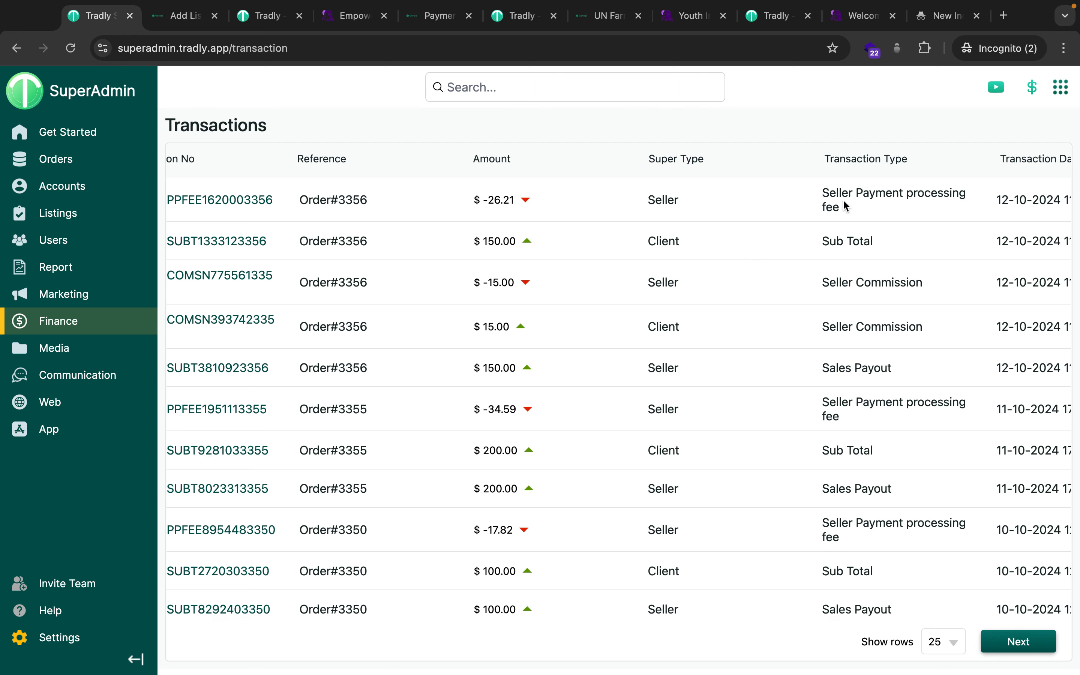
Pay the $1000 donation with the Stripe test card details, then go to Orders.
click(435, 18)
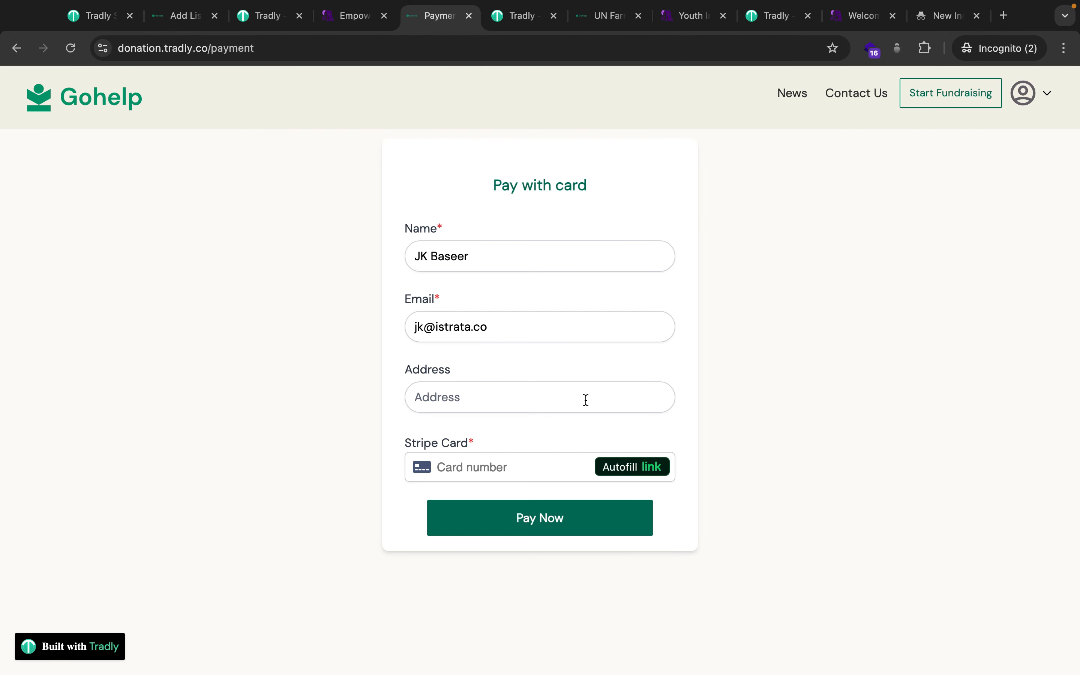
click(474, 460)
text(4242)
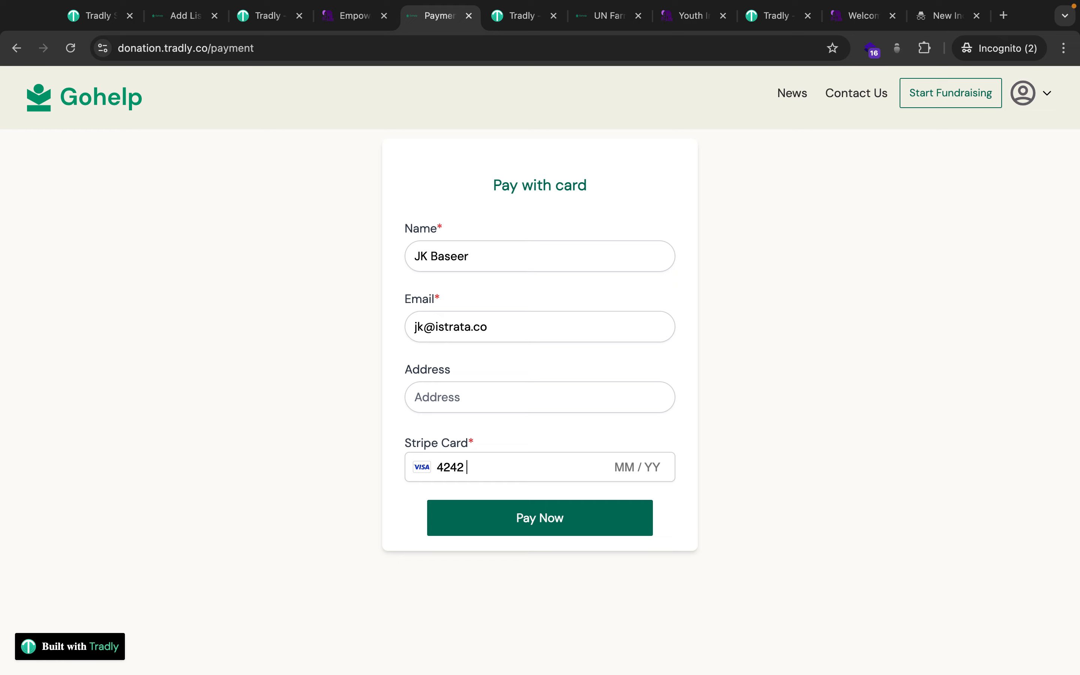
text(4242424242421)
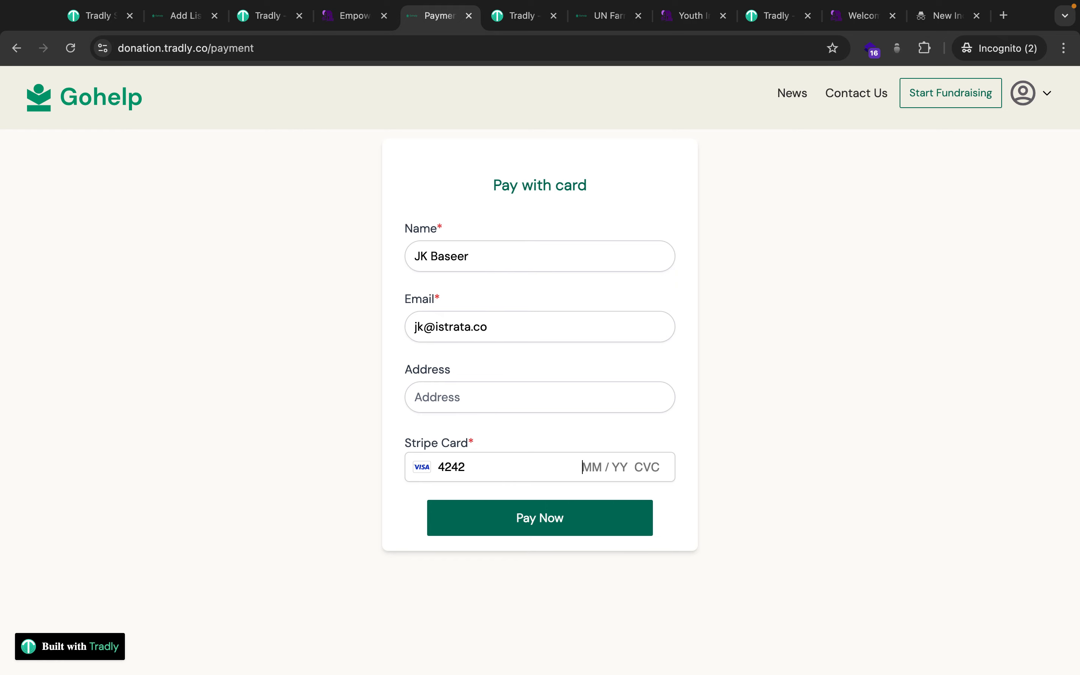
text(230123)
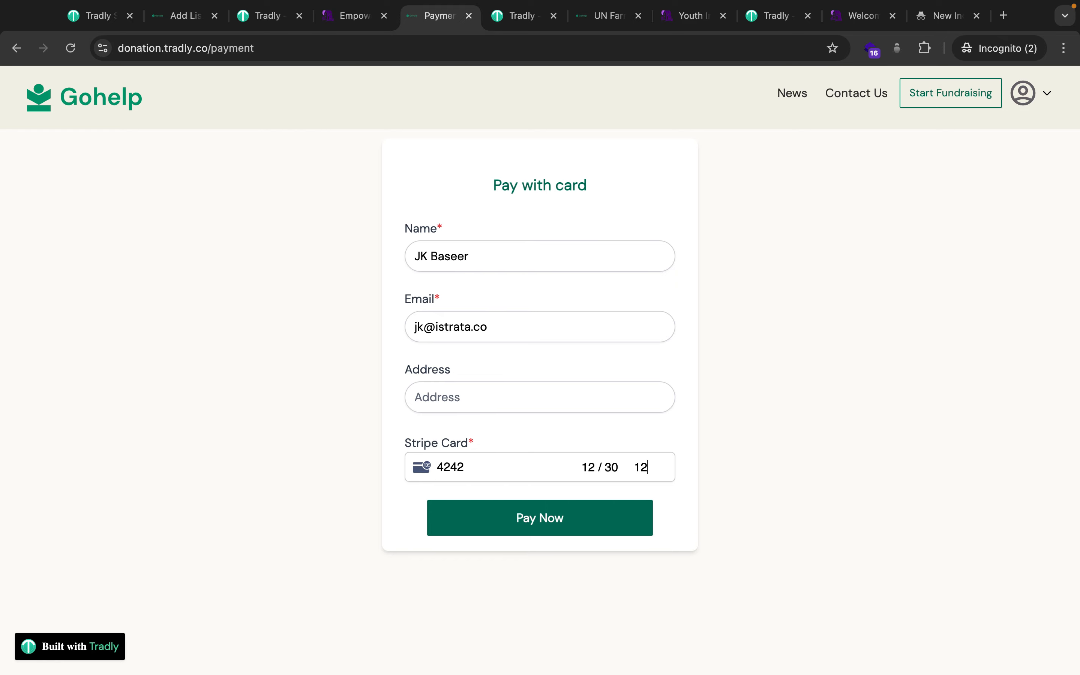
click(495, 513)
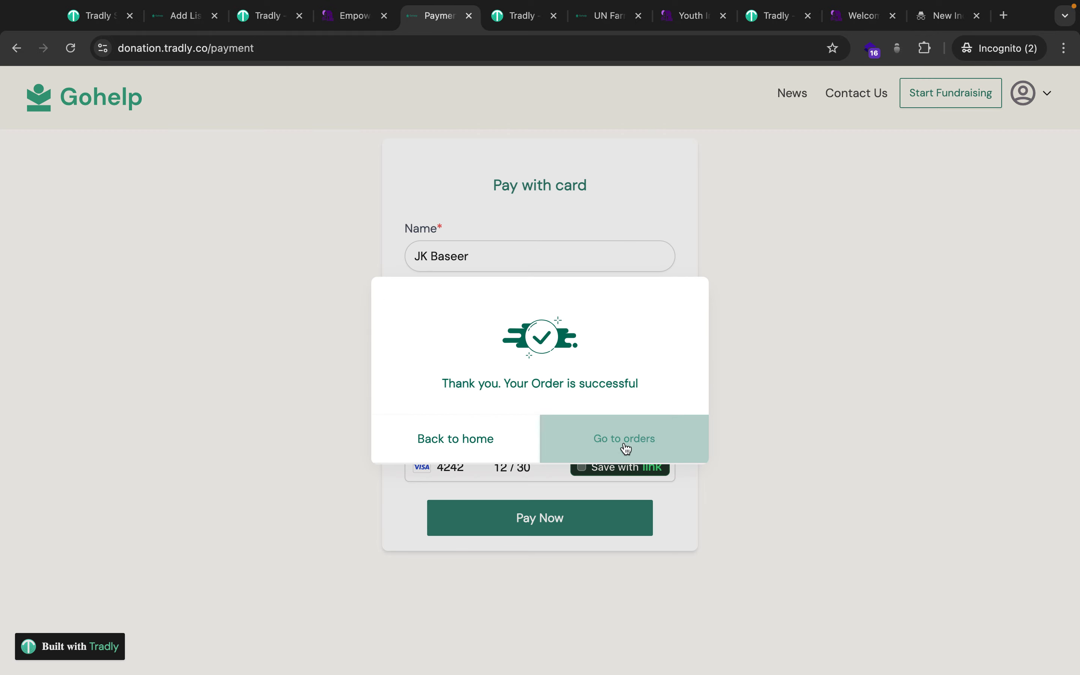
click(623, 446)
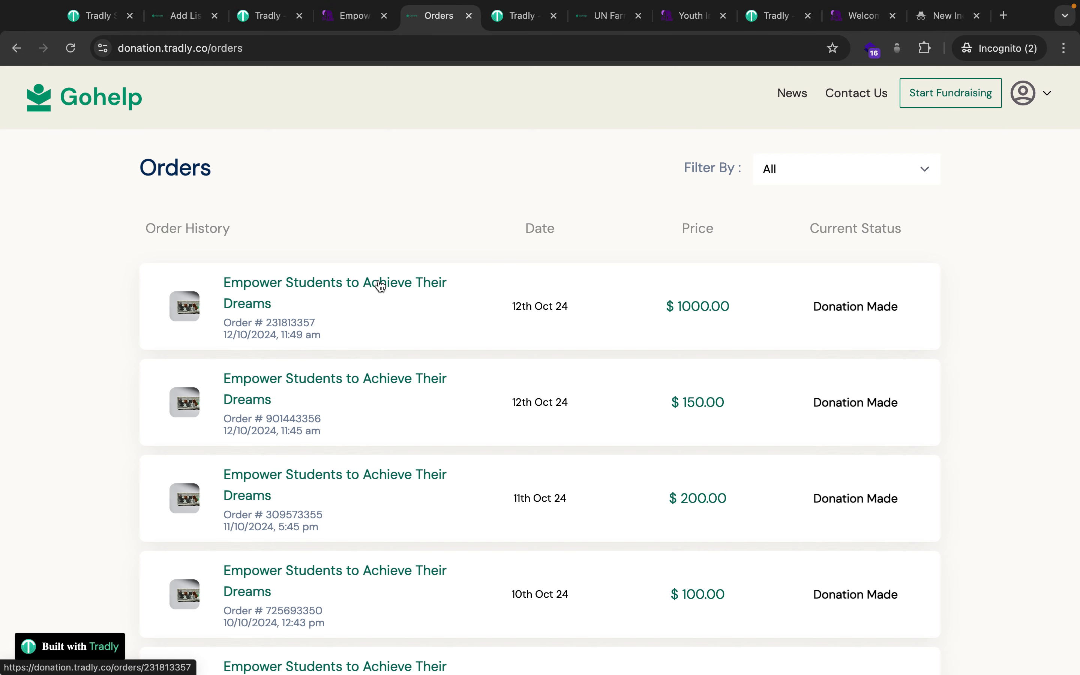
View the $1000 donation's breakdown: $169.09 processing fee, $100 commission, $730.91 earnings.
click(297, 282)
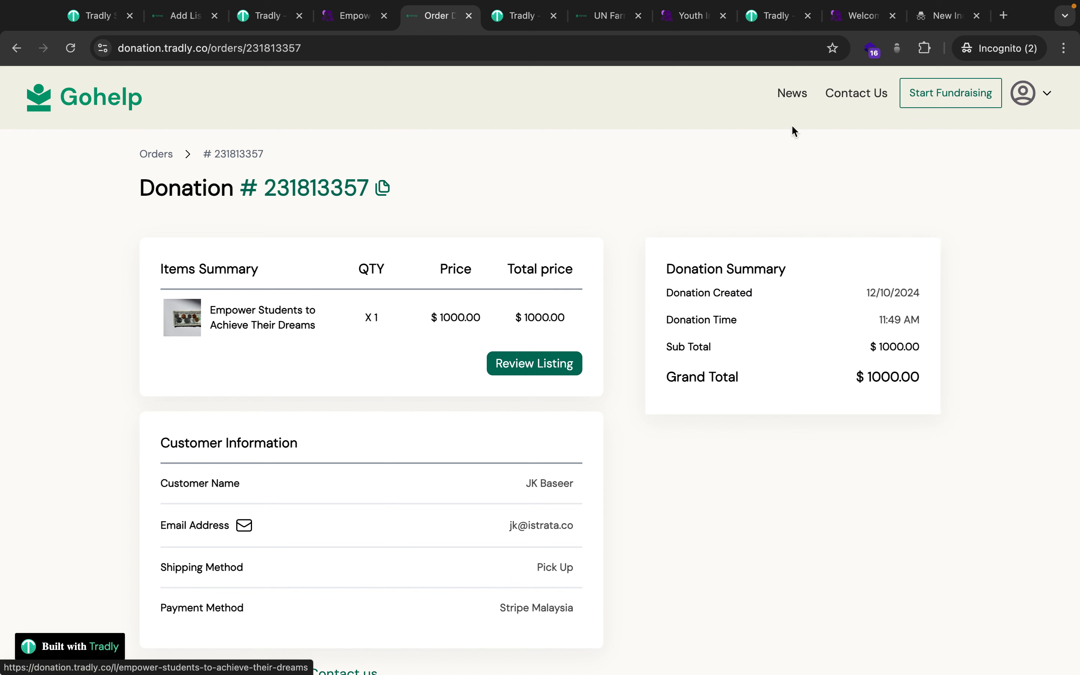
mouse_move(1024, 117)
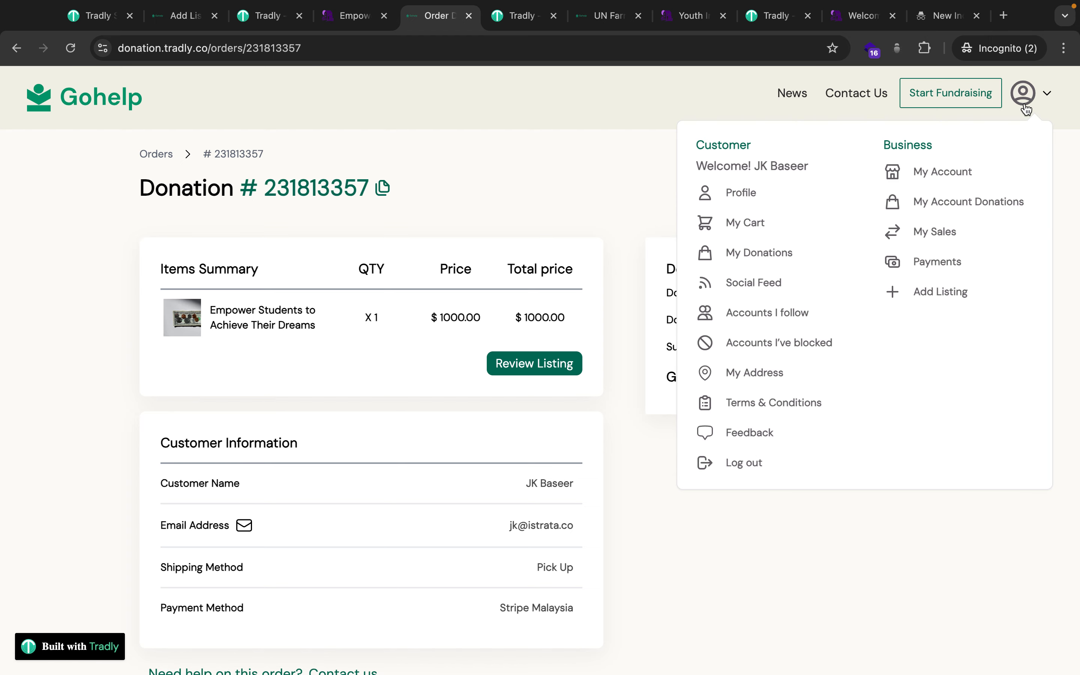
click(949, 202)
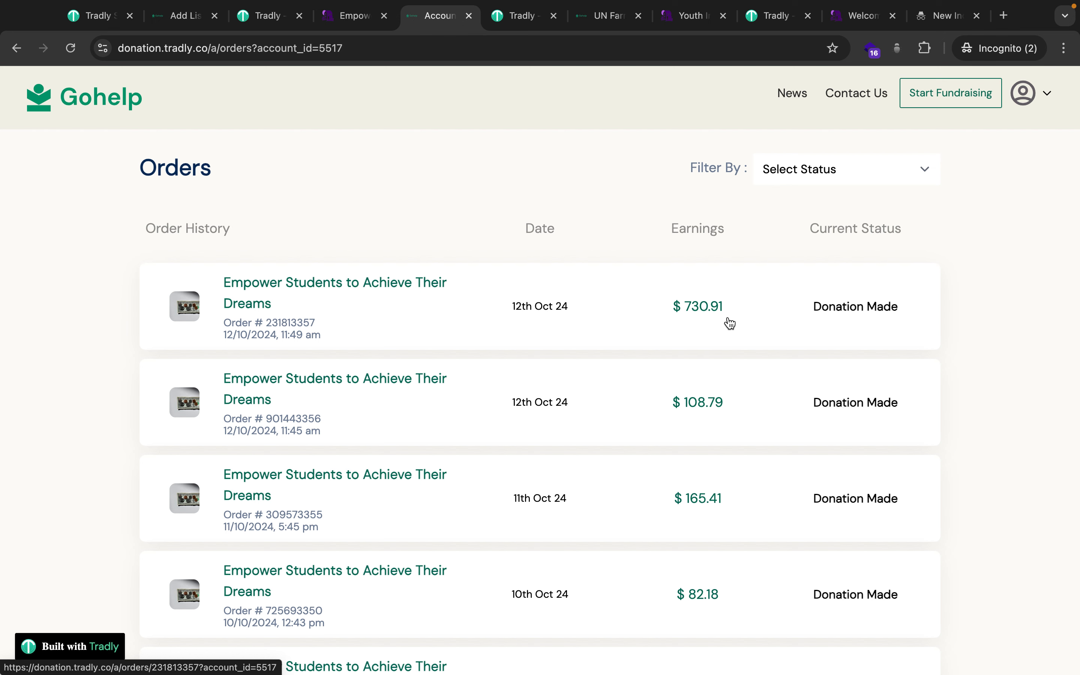
click(273, 295)
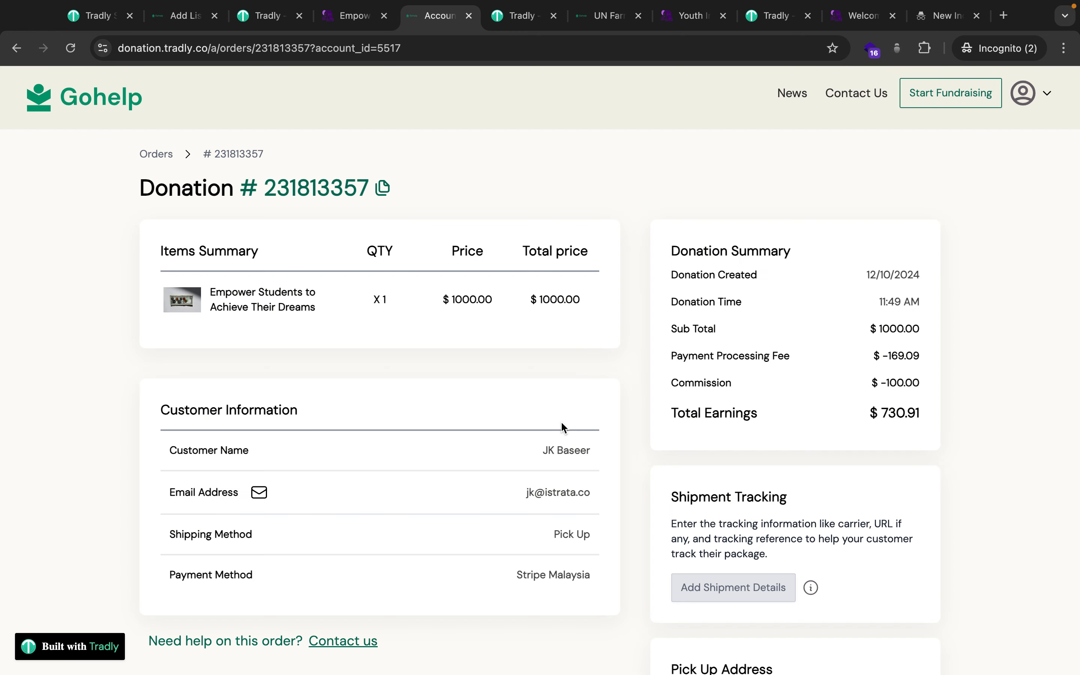
drag(887, 383, 932, 387)
click(932, 386)
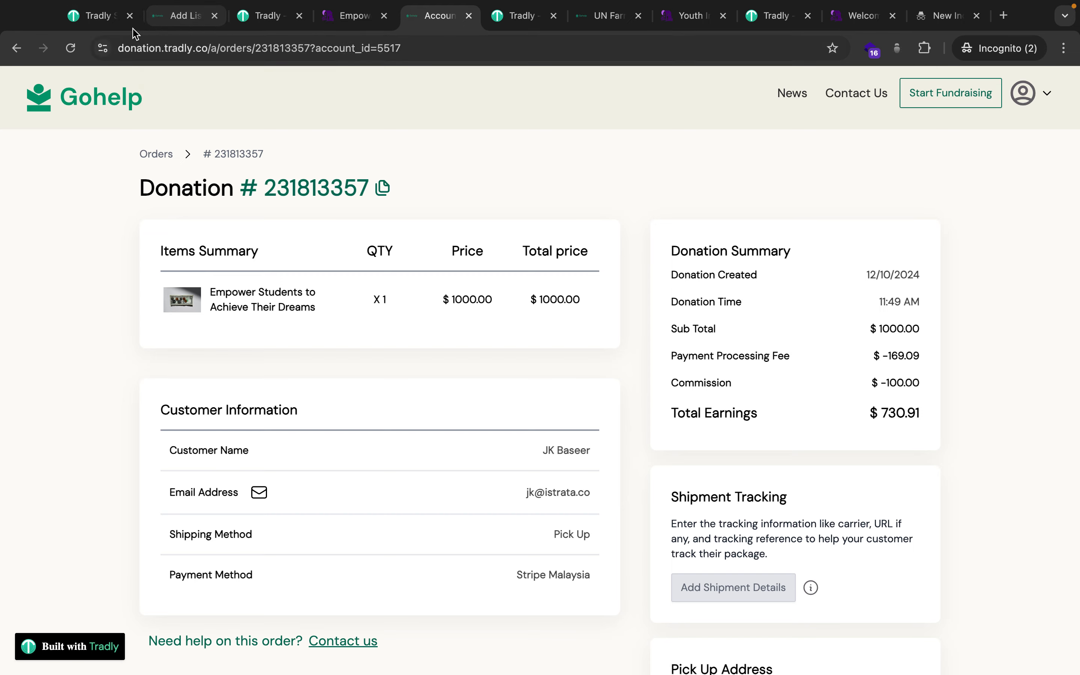
Go from SuperAdmin Settings into the Commissions list.
click(103, 18)
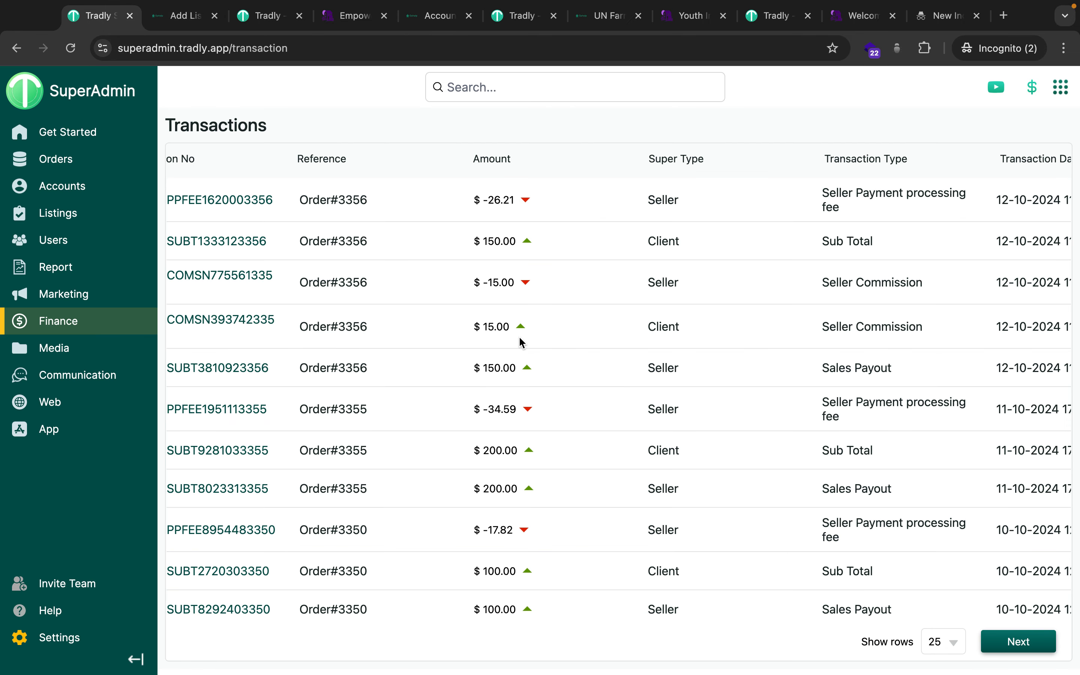
click(56, 647)
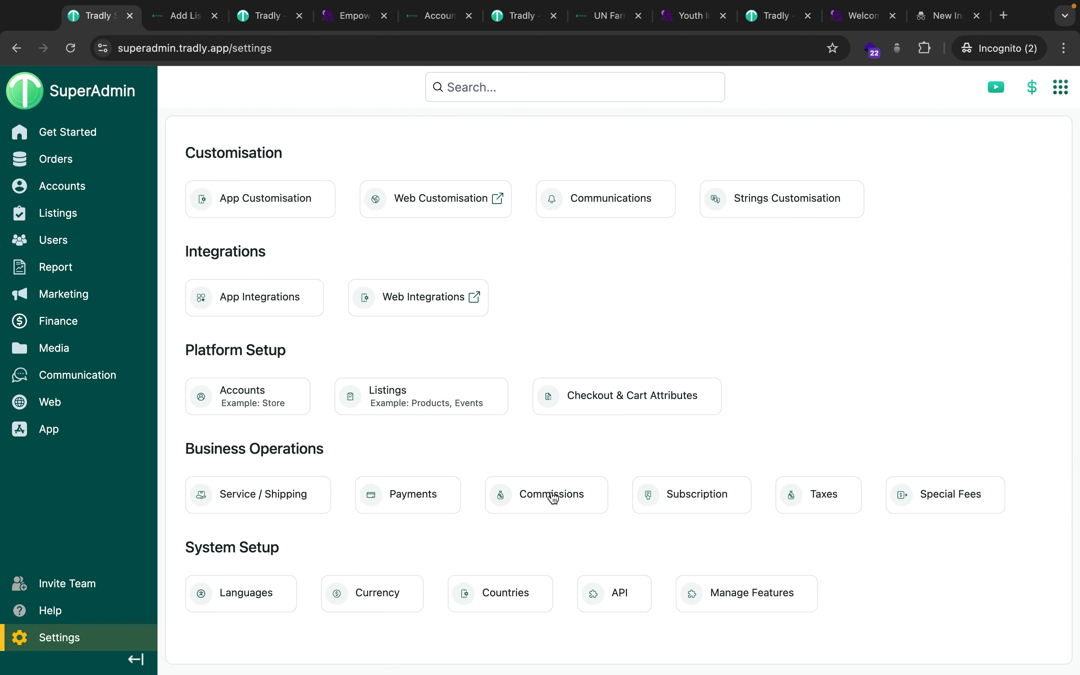
click(553, 496)
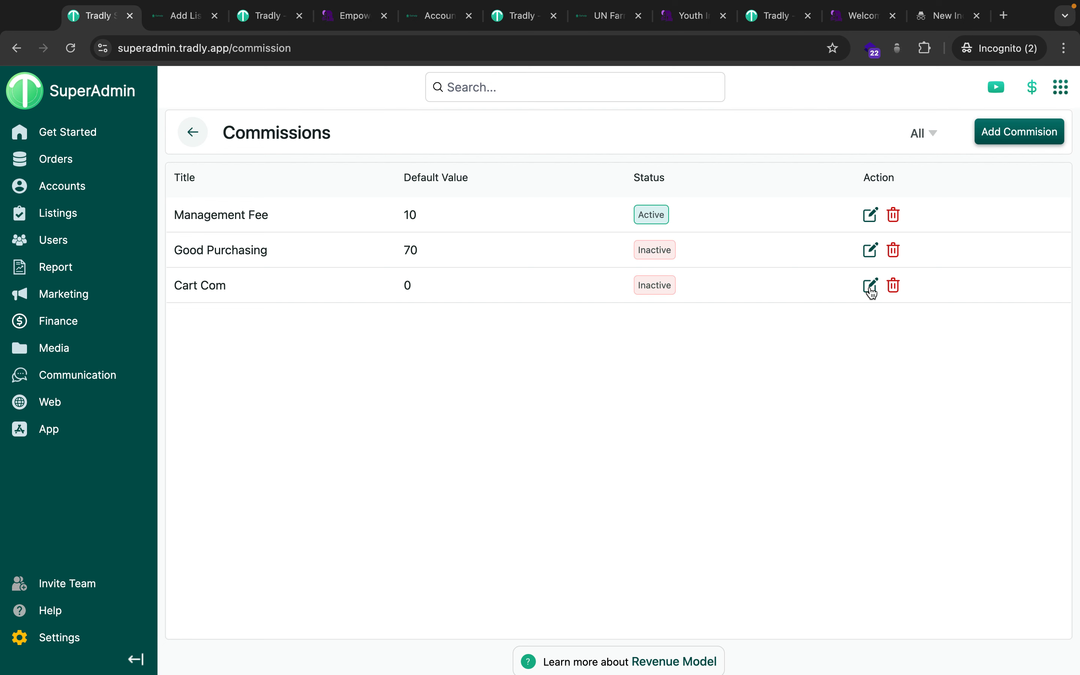
Filter commissions by Supply, Demand and Cart, show all again, and recheck the donation order.
click(926, 132)
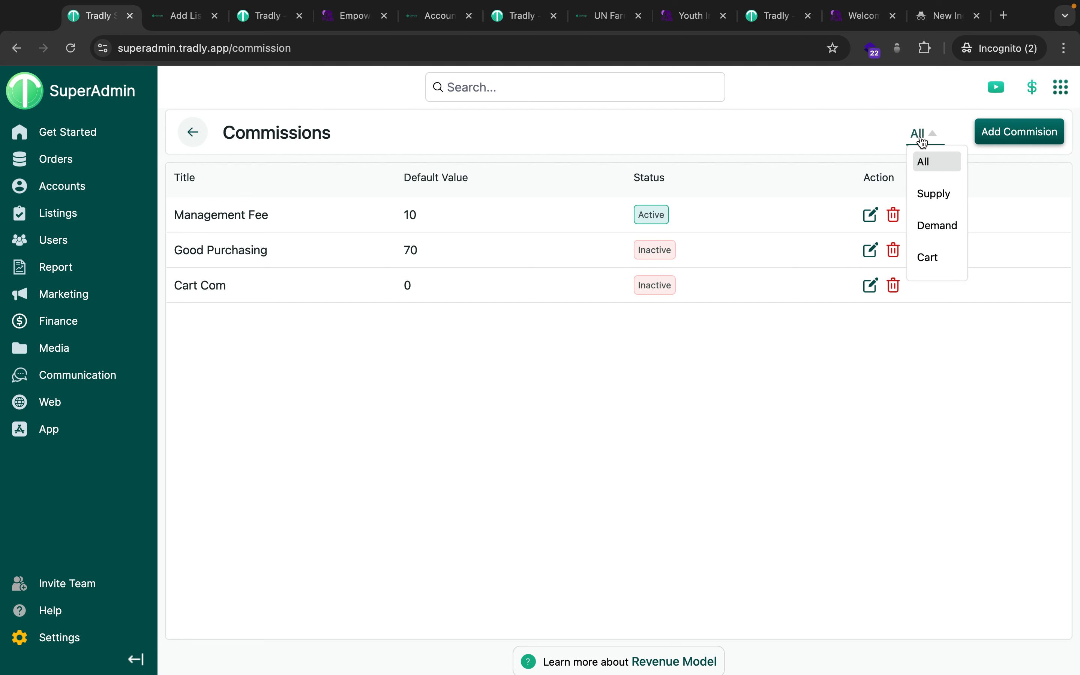
click(929, 192)
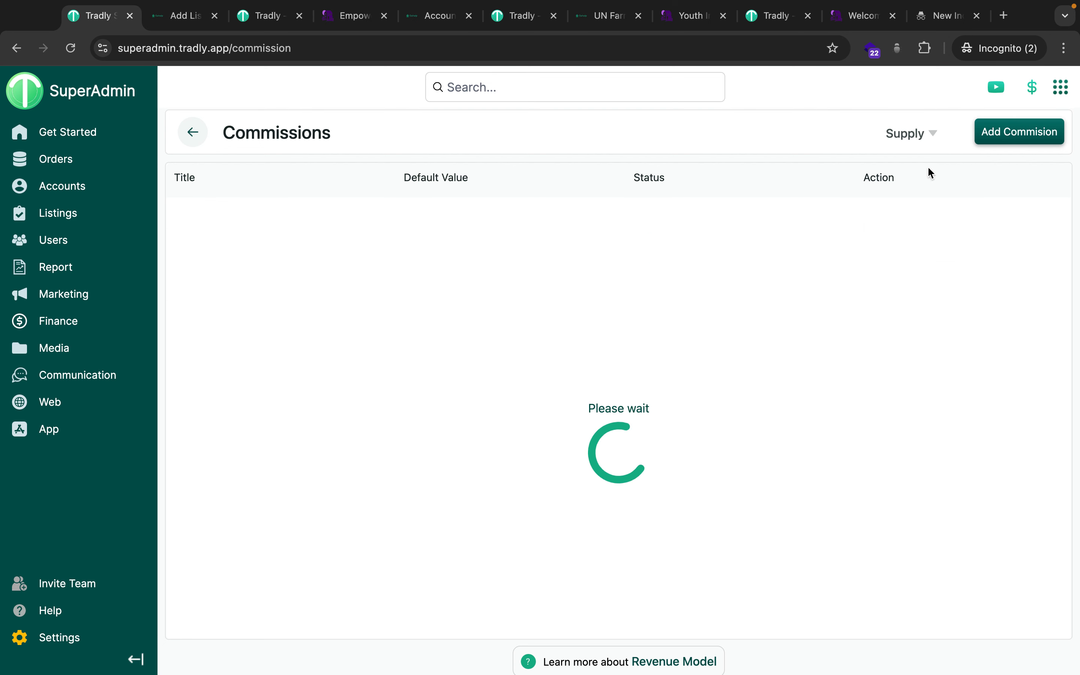
click(918, 143)
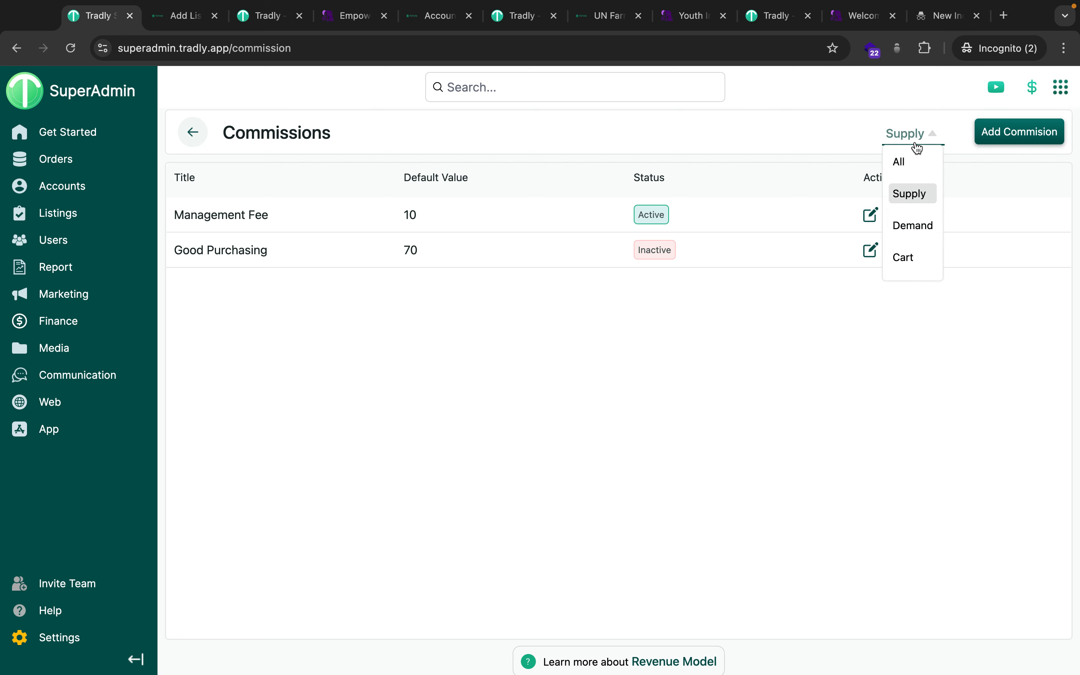
click(911, 216)
click(910, 139)
click(888, 249)
click(917, 135)
click(912, 162)
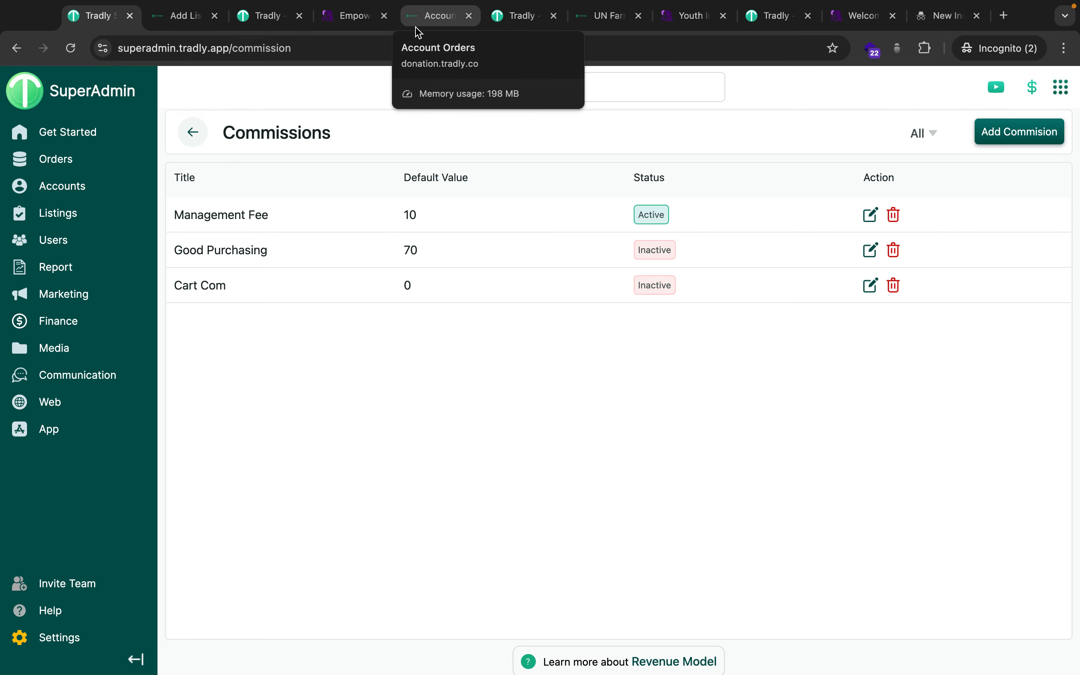
click(425, 15)
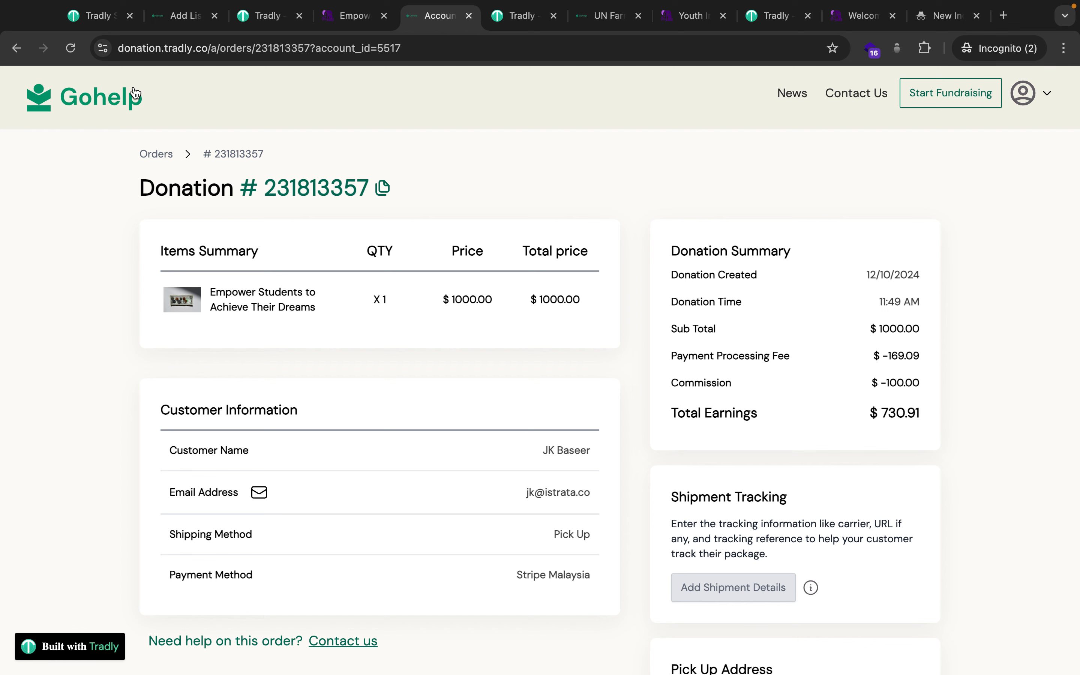
click(99, 24)
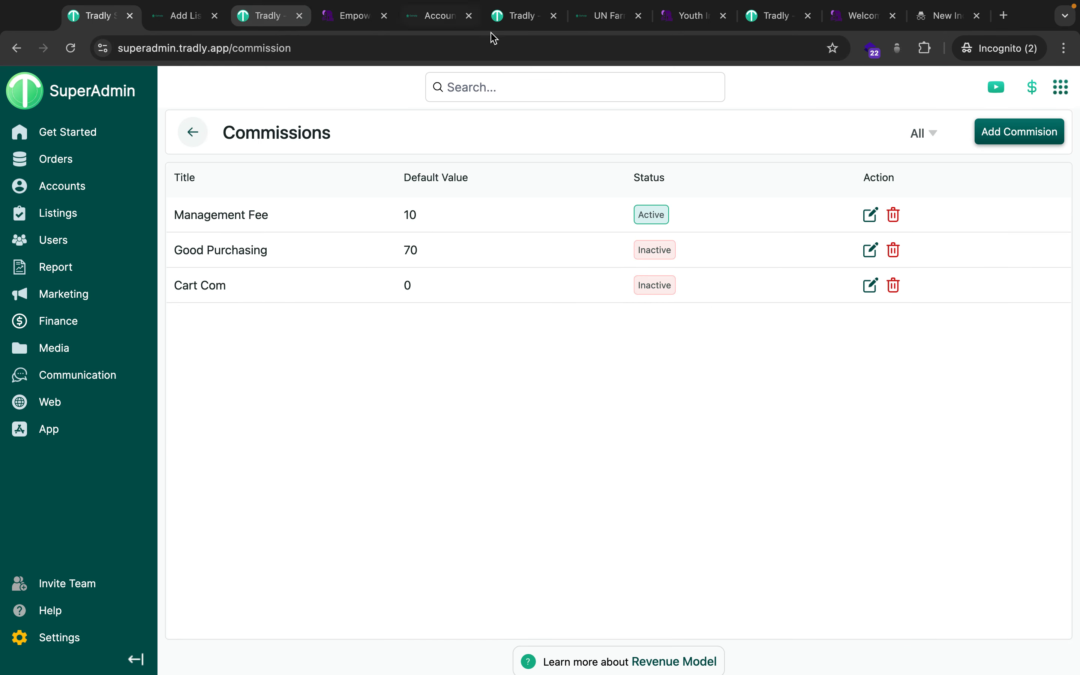
click(522, 23)
click(73, 110)
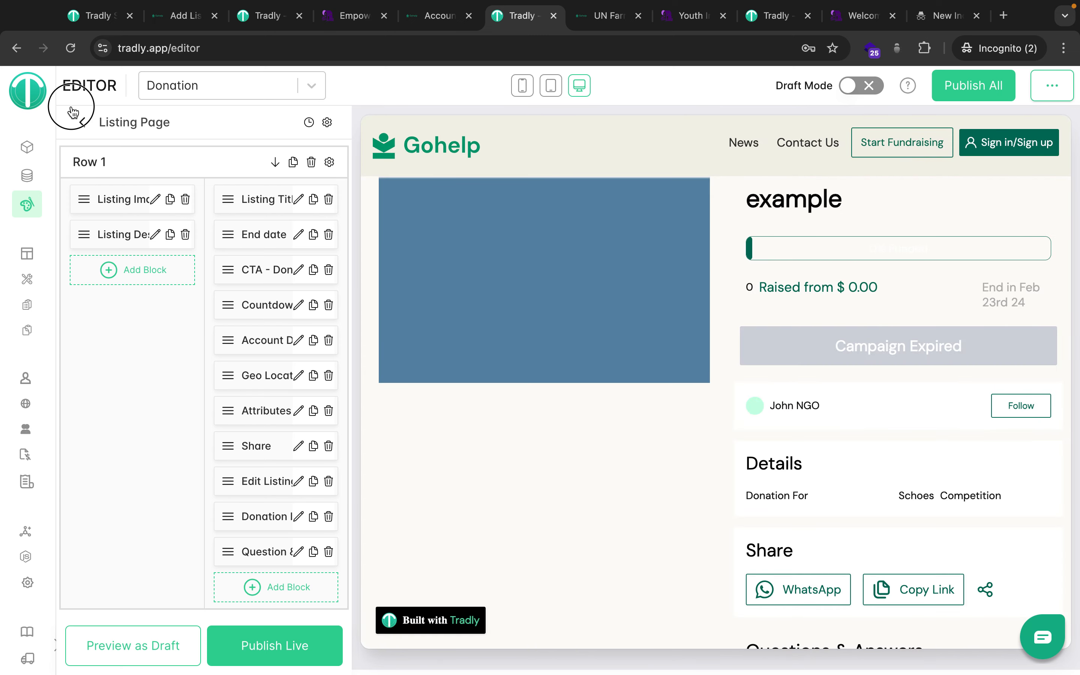
click(169, 314)
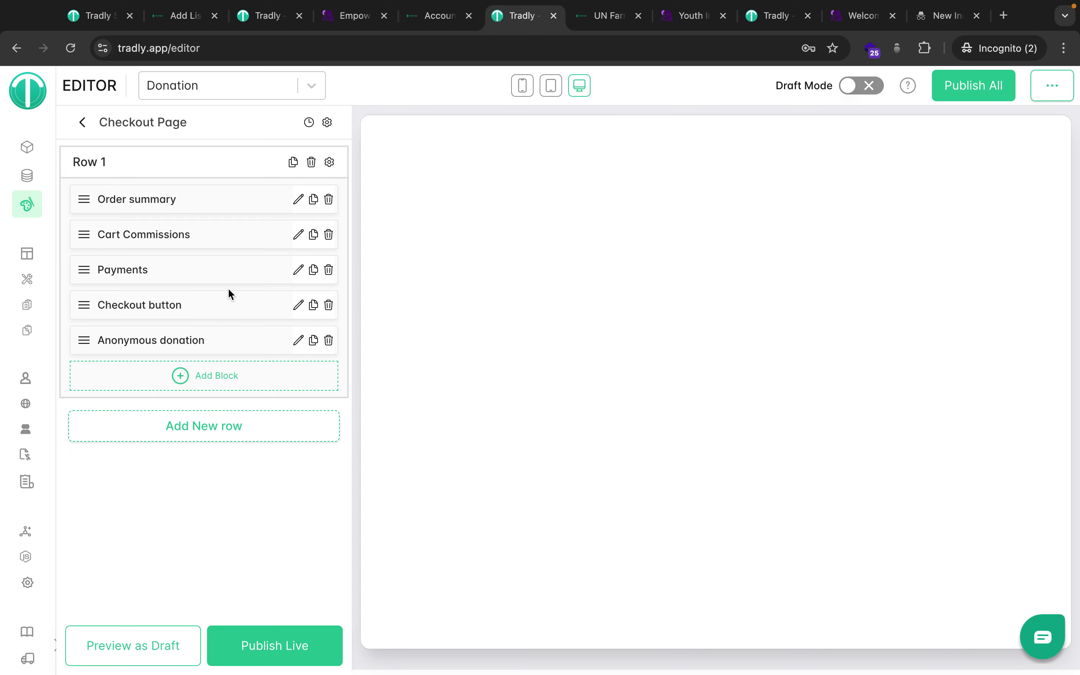
click(296, 236)
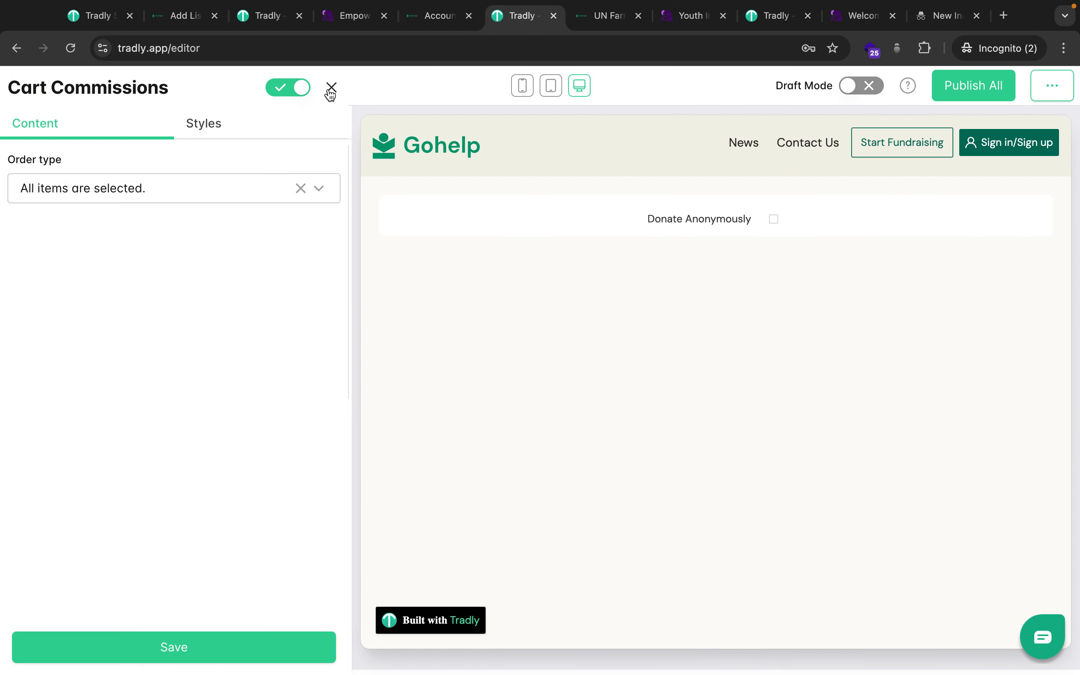
click(331, 88)
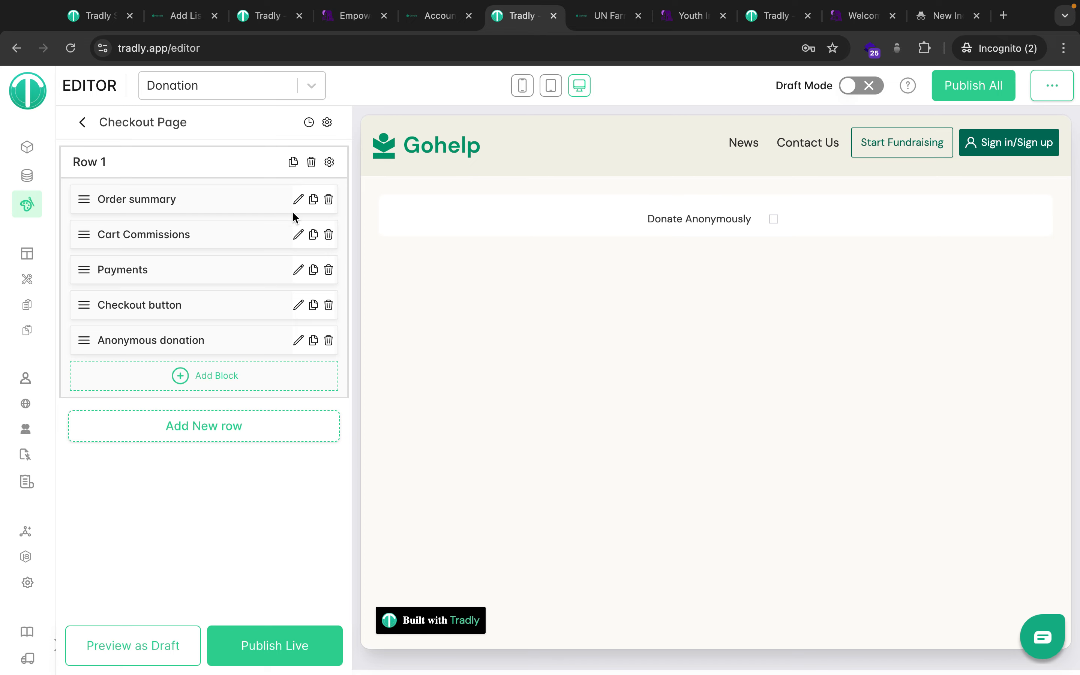
click(298, 270)
click(331, 89)
click(297, 200)
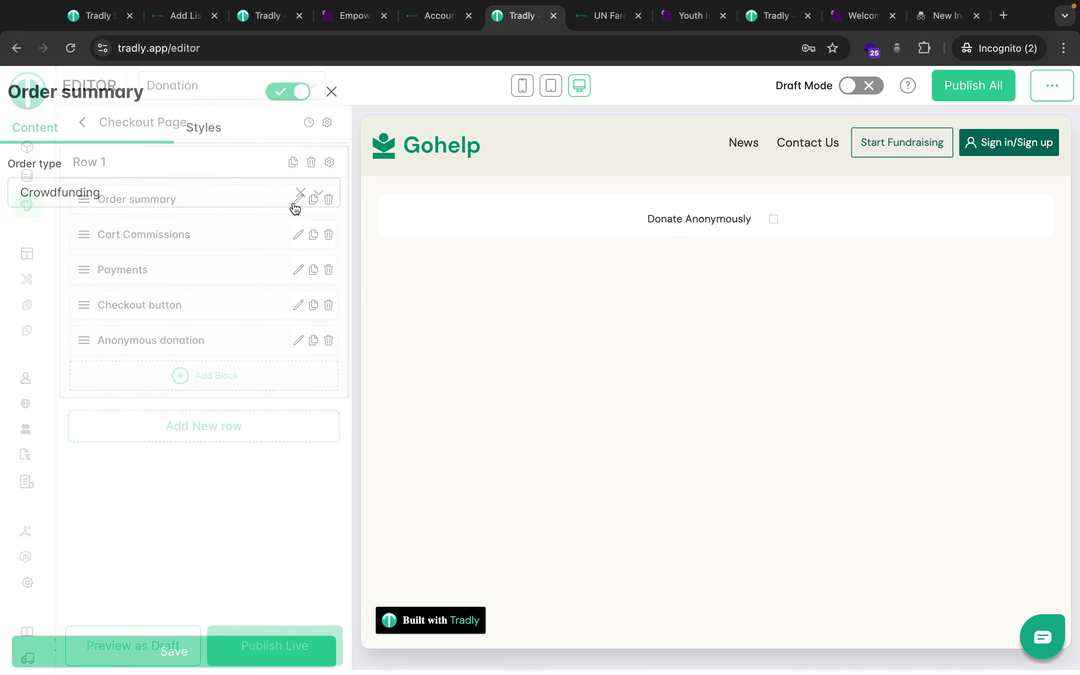
click(331, 87)
click(108, 19)
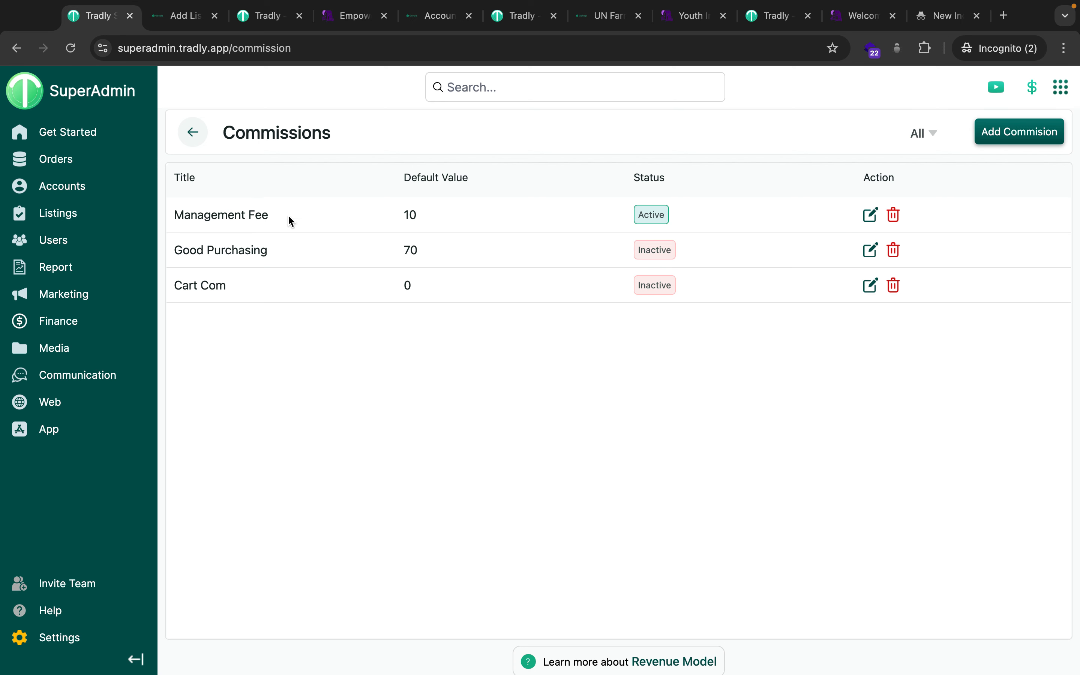
Highlight the Good Purchasing default value, then scroll through the Gohelp donation order.
drag(411, 251, 477, 253)
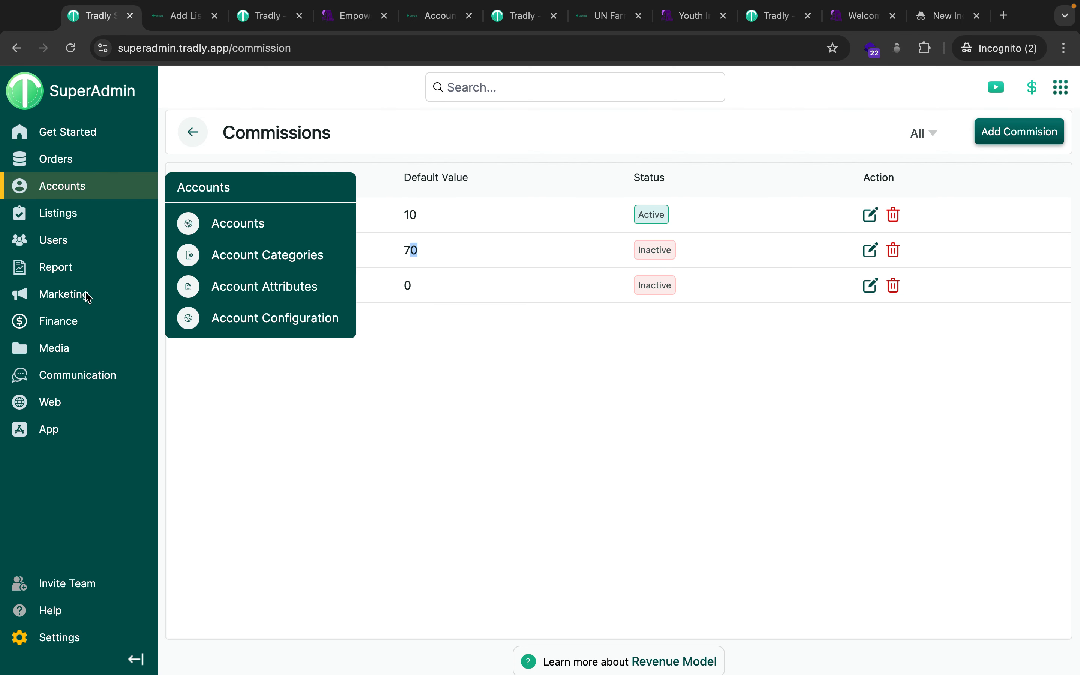
mouse_move(50, 295)
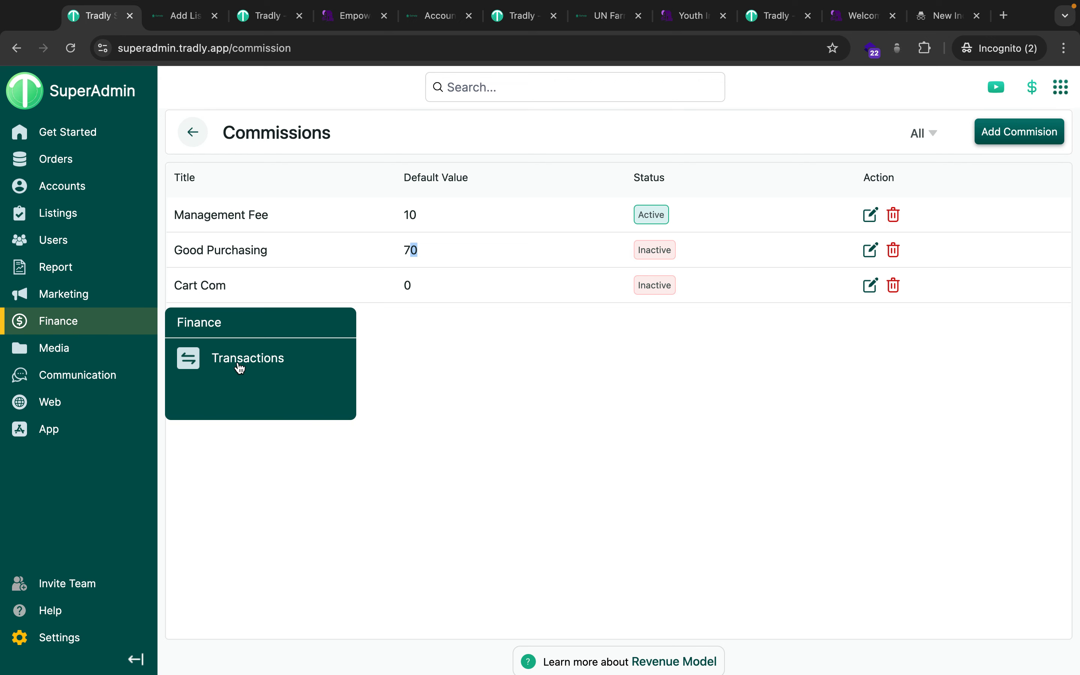
click(430, 16)
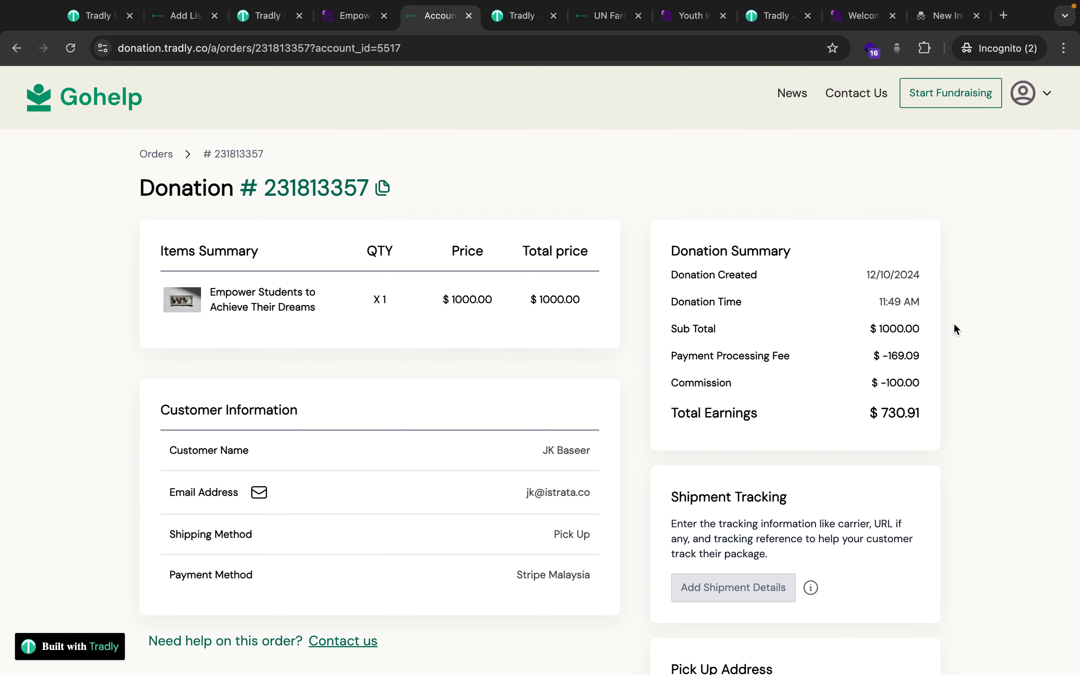
scroll(831, 511, down, 1)
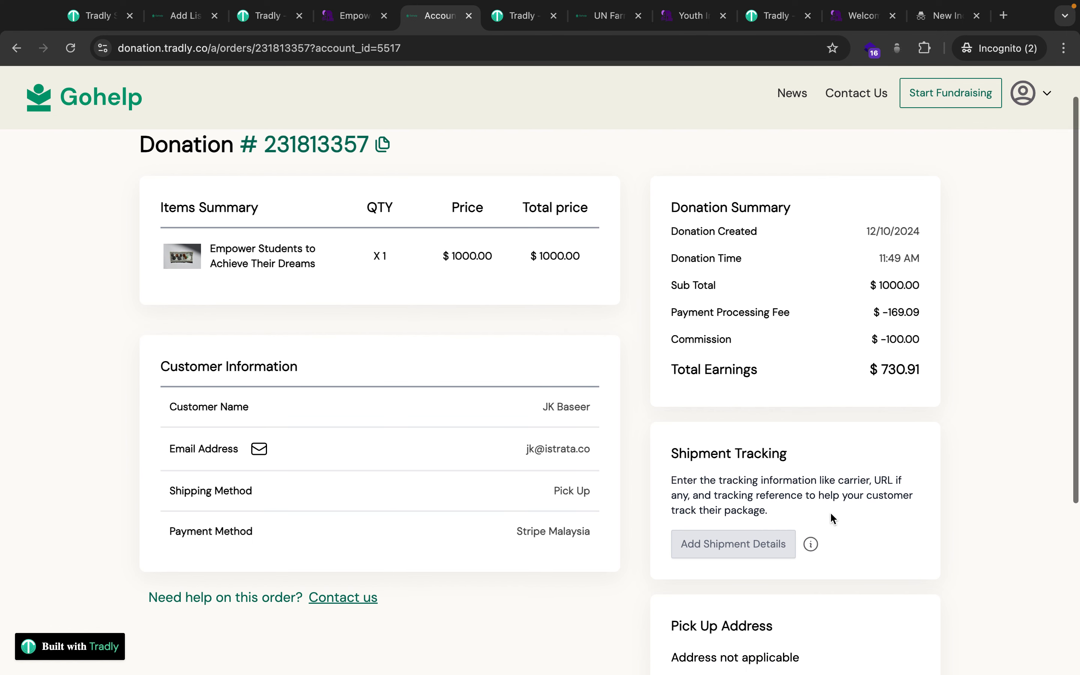
scroll(830, 511, up, 1)
scroll(856, 498, down, 1)
scroll(857, 500, down, 3)
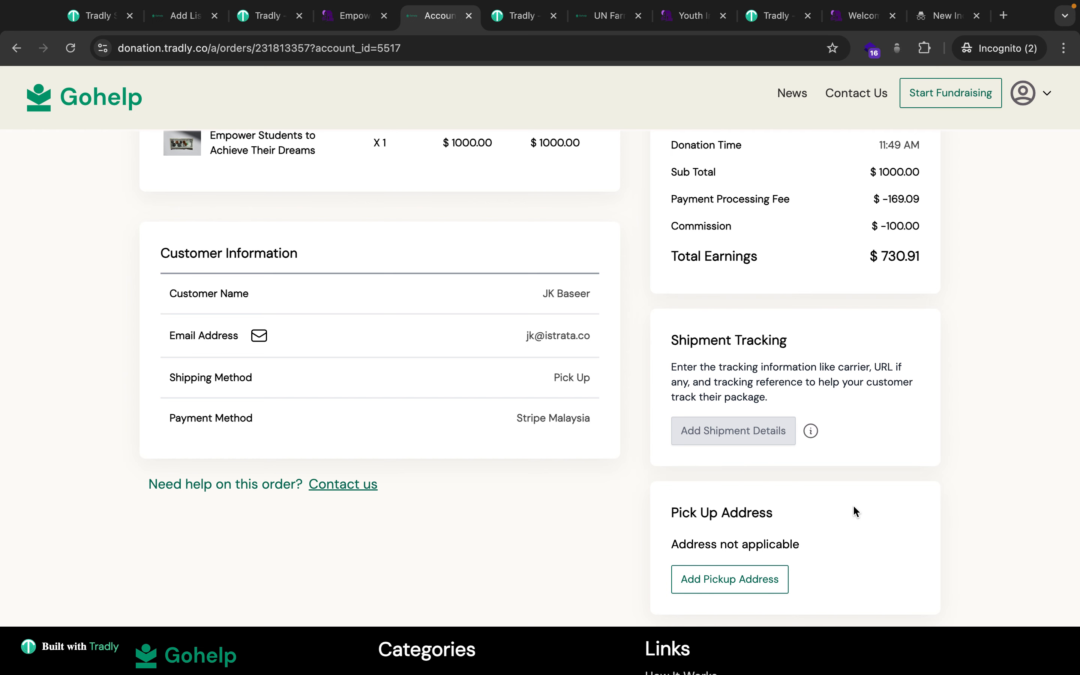
scroll(853, 505, up, 1)
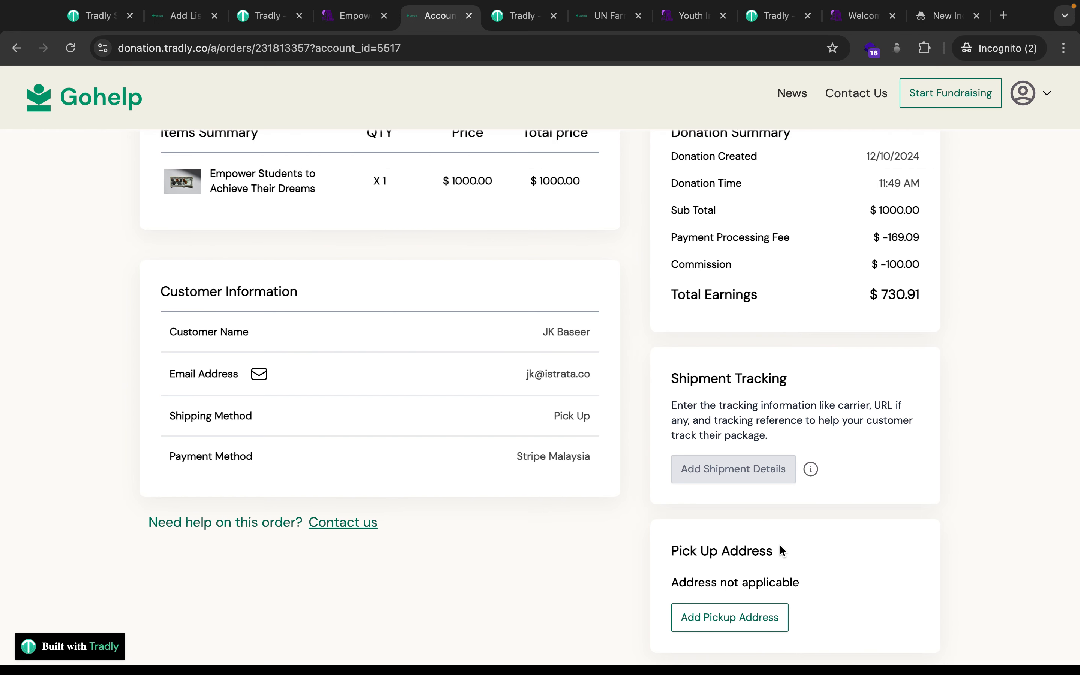
scroll(779, 544, up, 3)
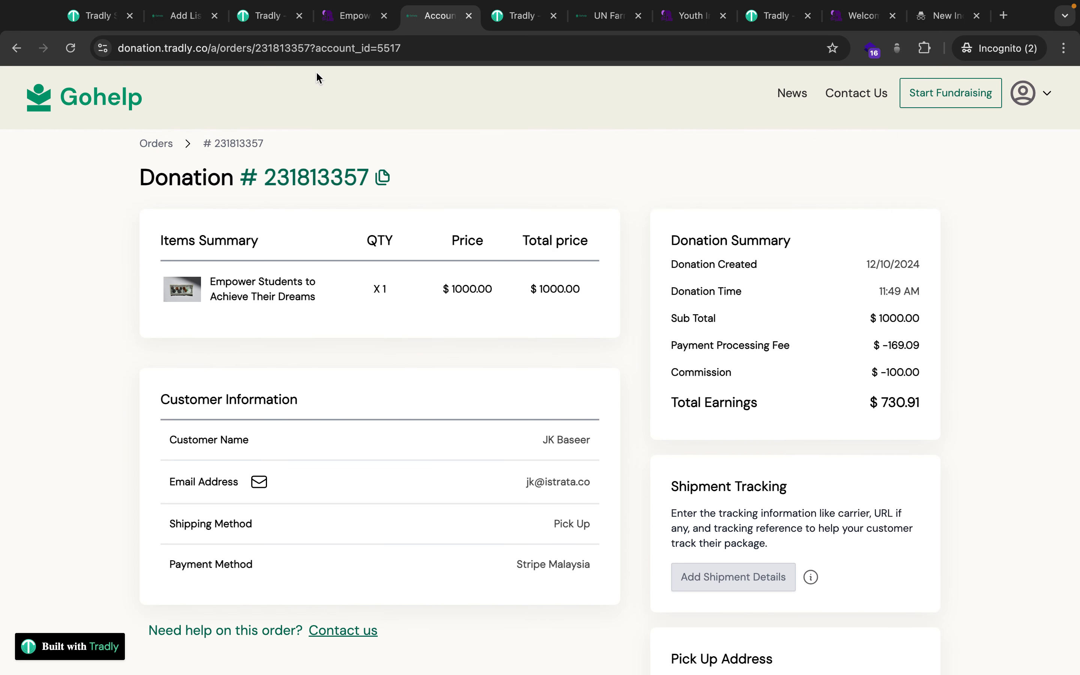
Return to the storefront editor's list of pages.
click(270, 20)
click(511, 16)
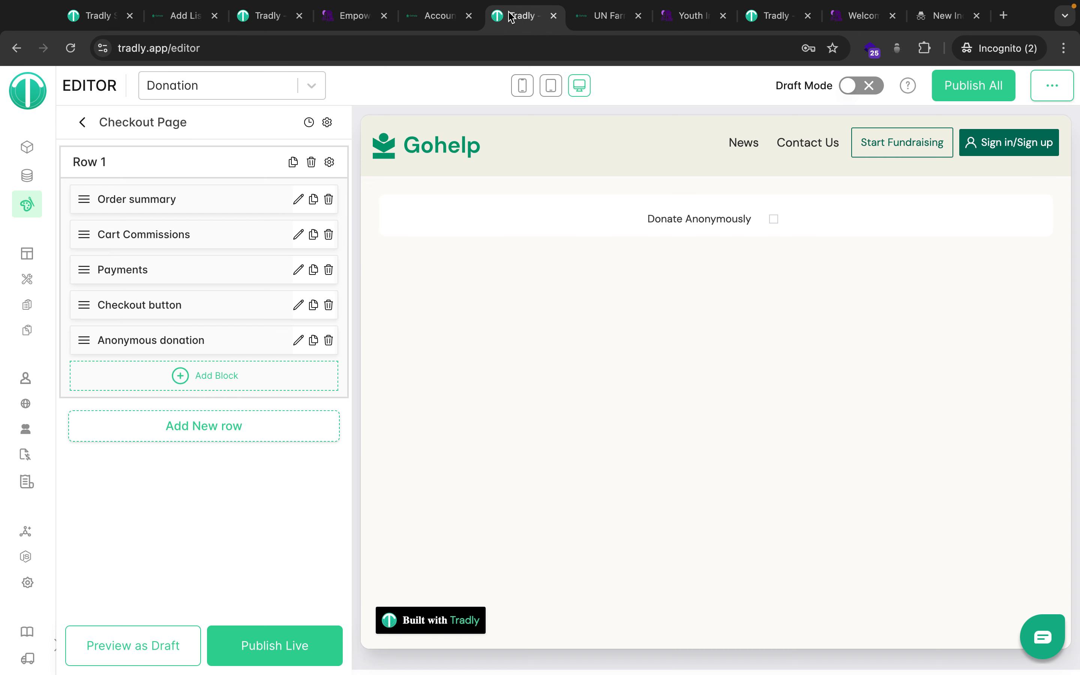
click(84, 127)
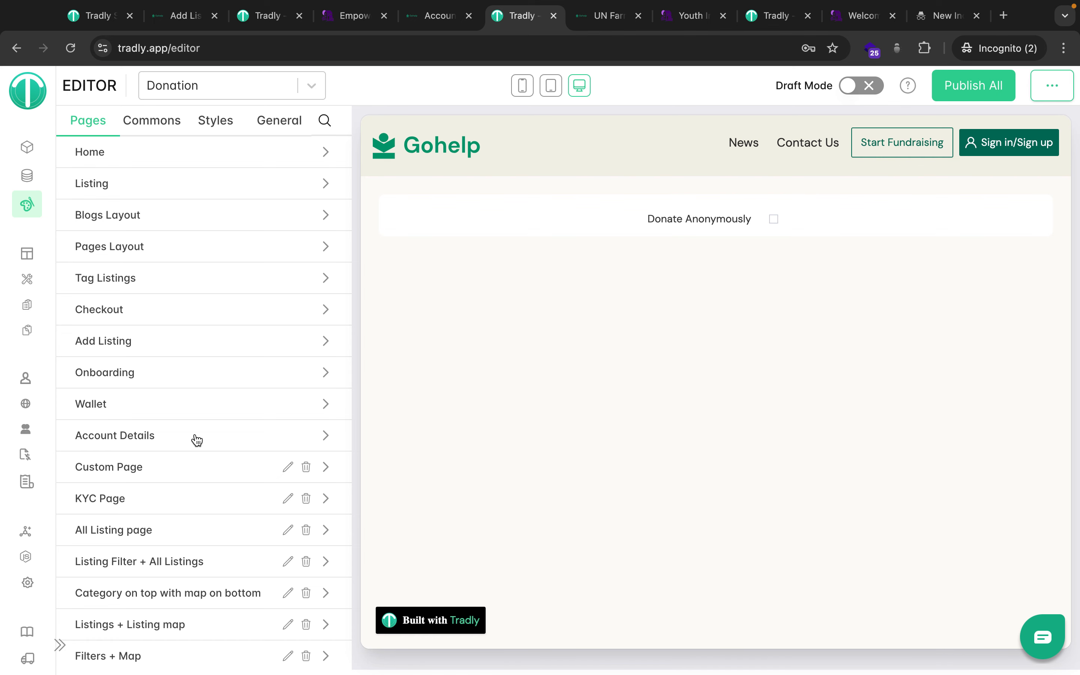
scroll(197, 441, down, 3)
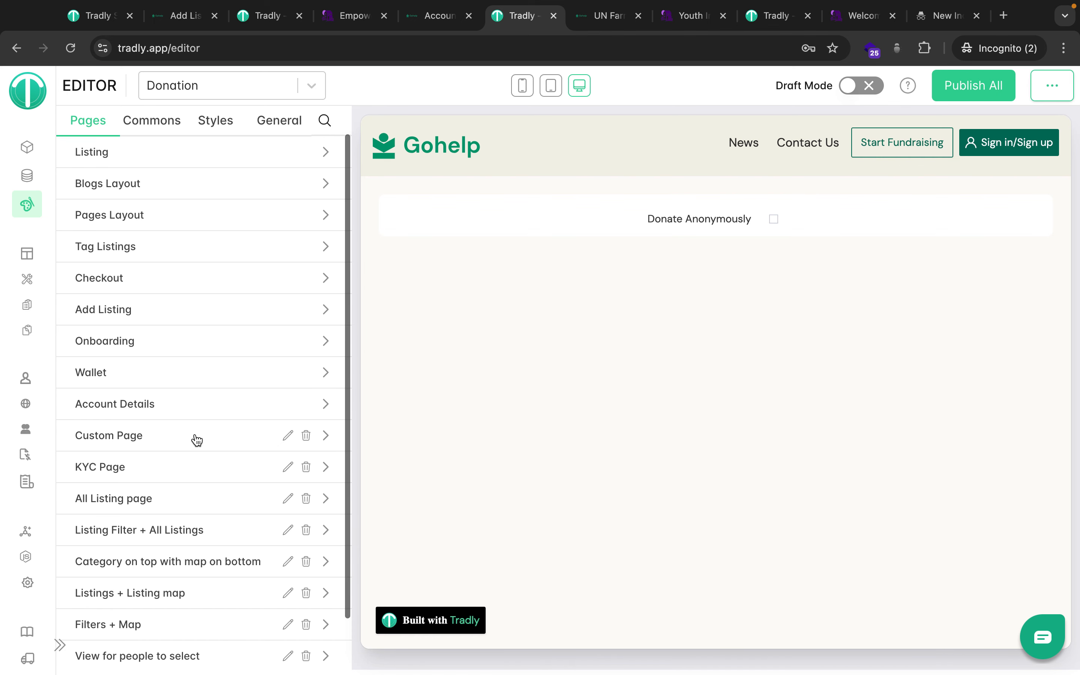
scroll(197, 441, up, 3)
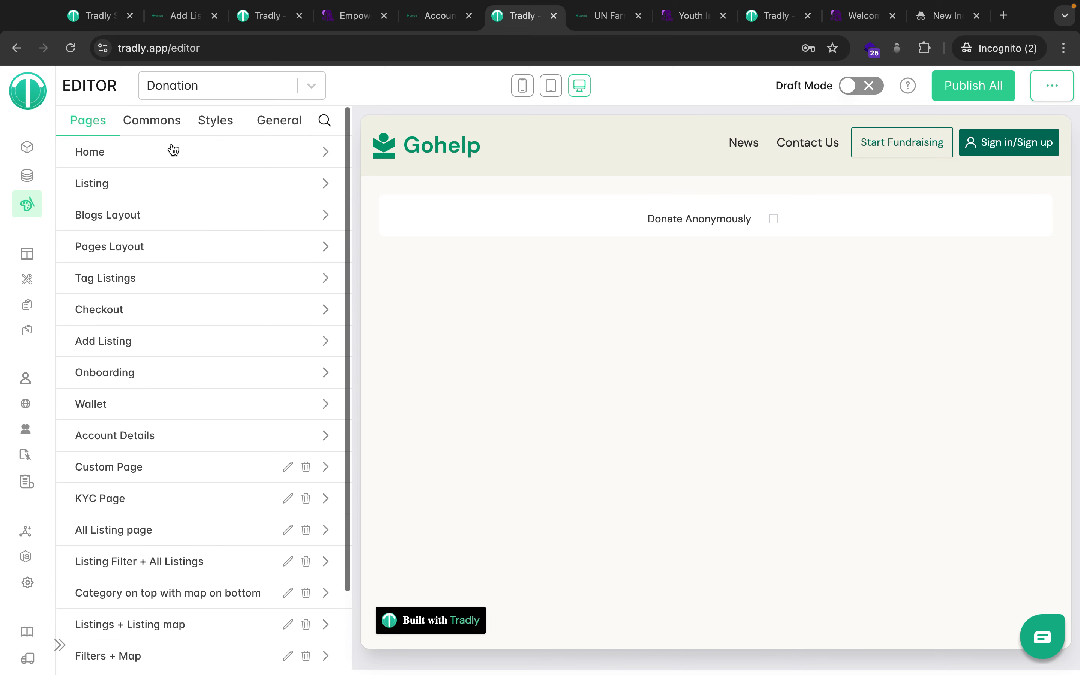
click(158, 117)
click(76, 127)
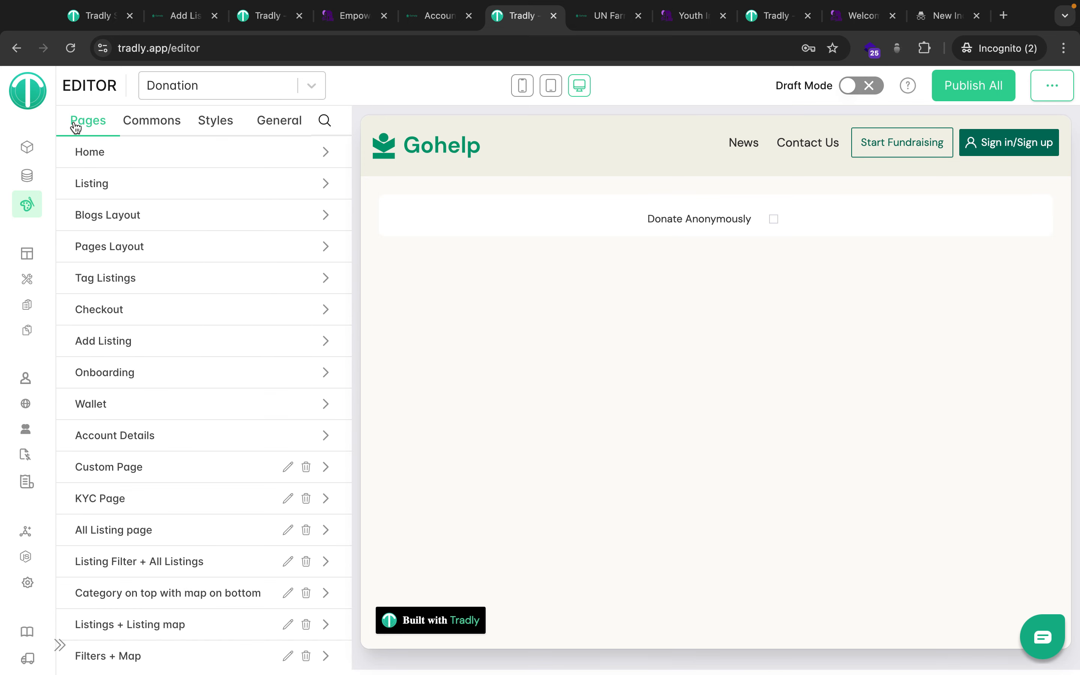
click(425, 21)
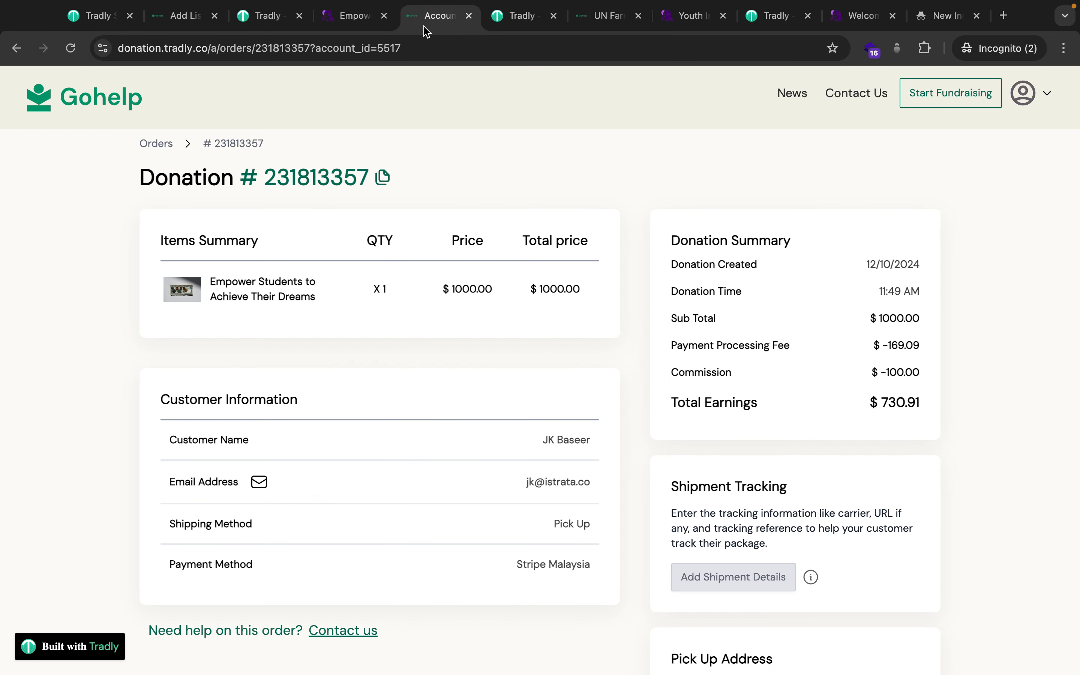
scroll(776, 626, down, 3)
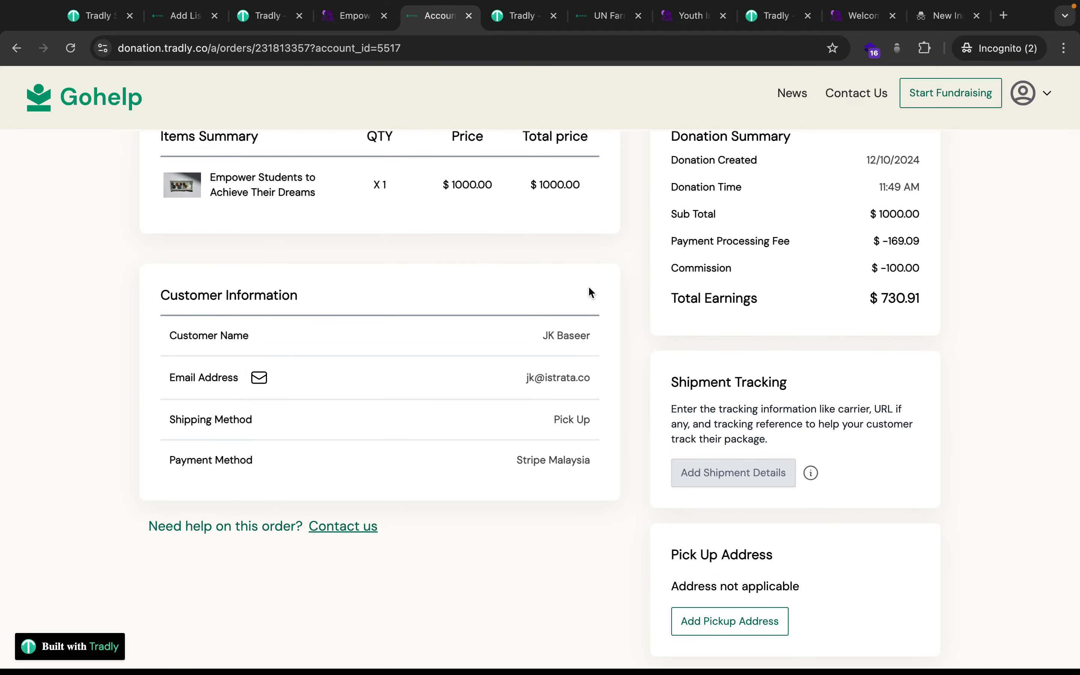
scroll(522, 151, up, 3)
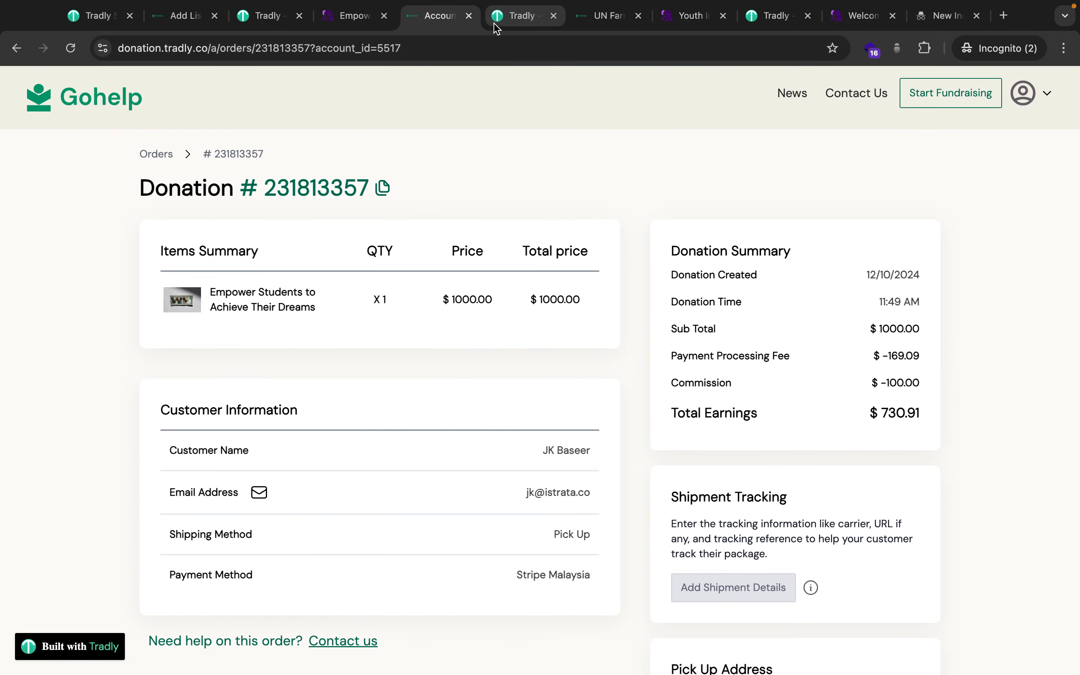
scroll(754, 514, down, 3)
scroll(752, 520, up, 2)
scroll(754, 527, up, 1)
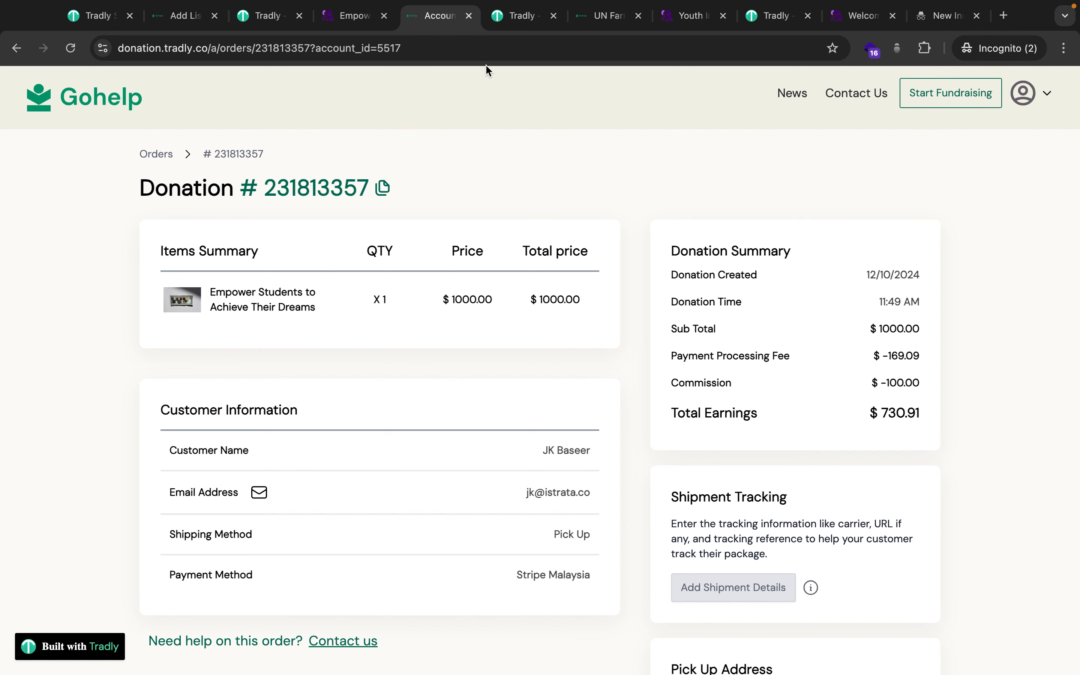
click(514, 16)
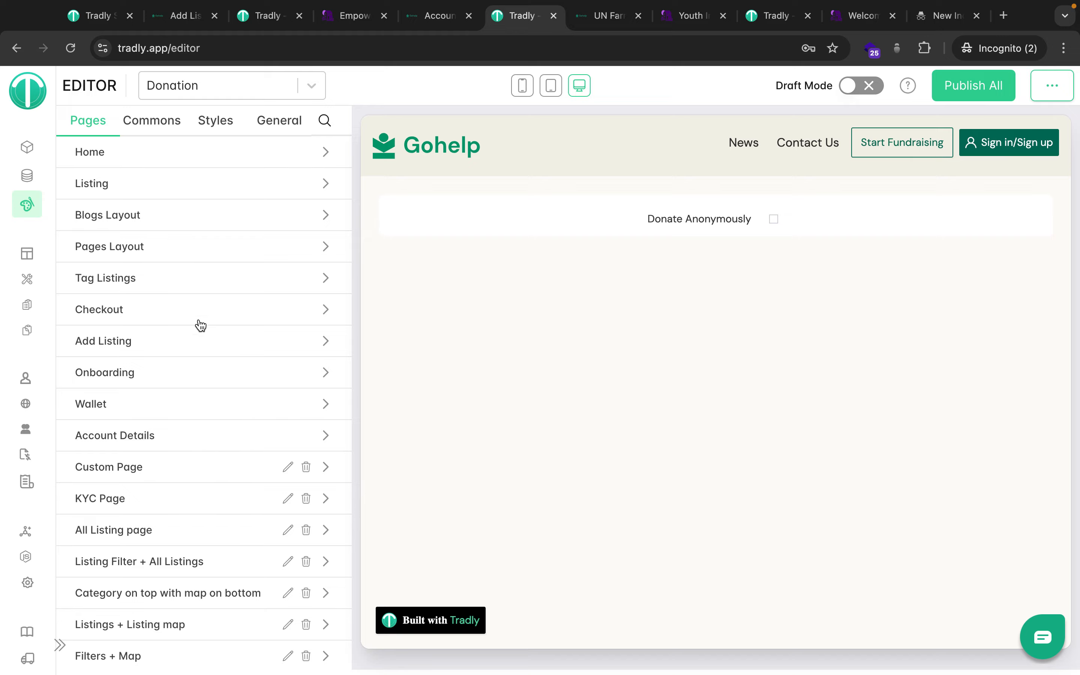
key(ctrl+Left)
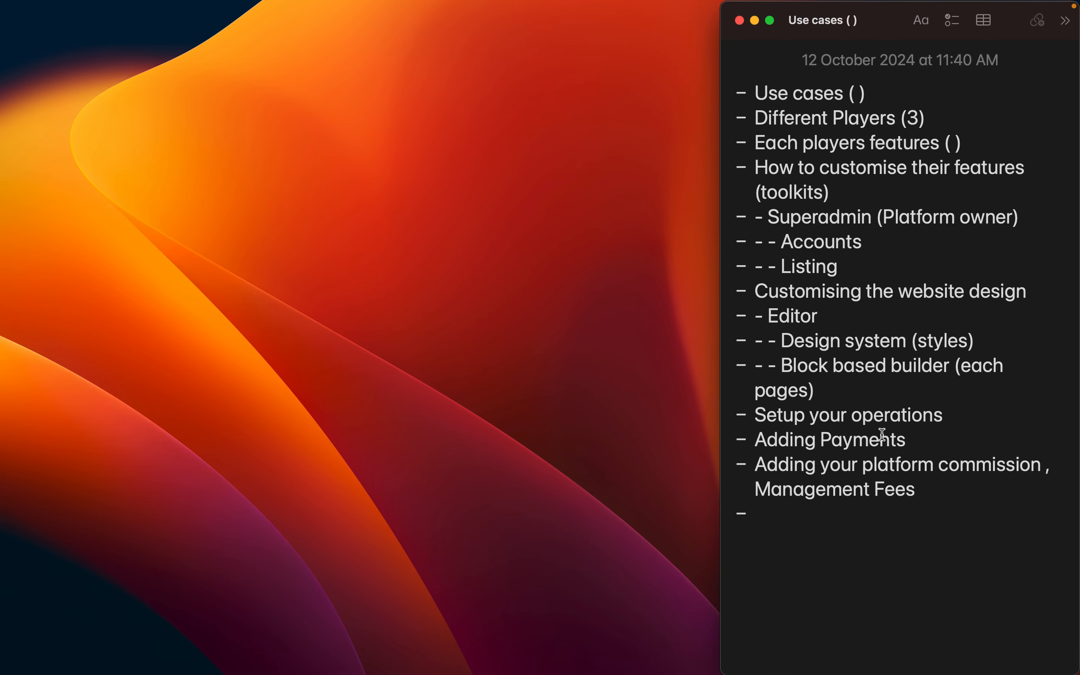
key(ctrl+Right)
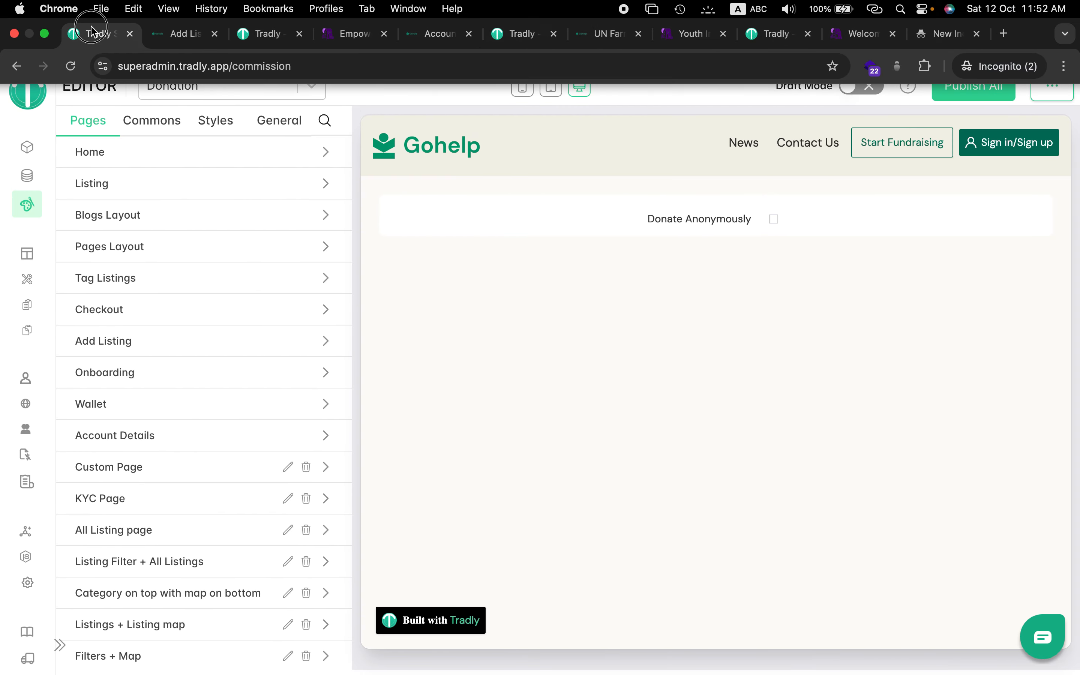
Open Payment Methods and browse the Add Payment Method type list without saving.
click(96, 16)
click(82, 641)
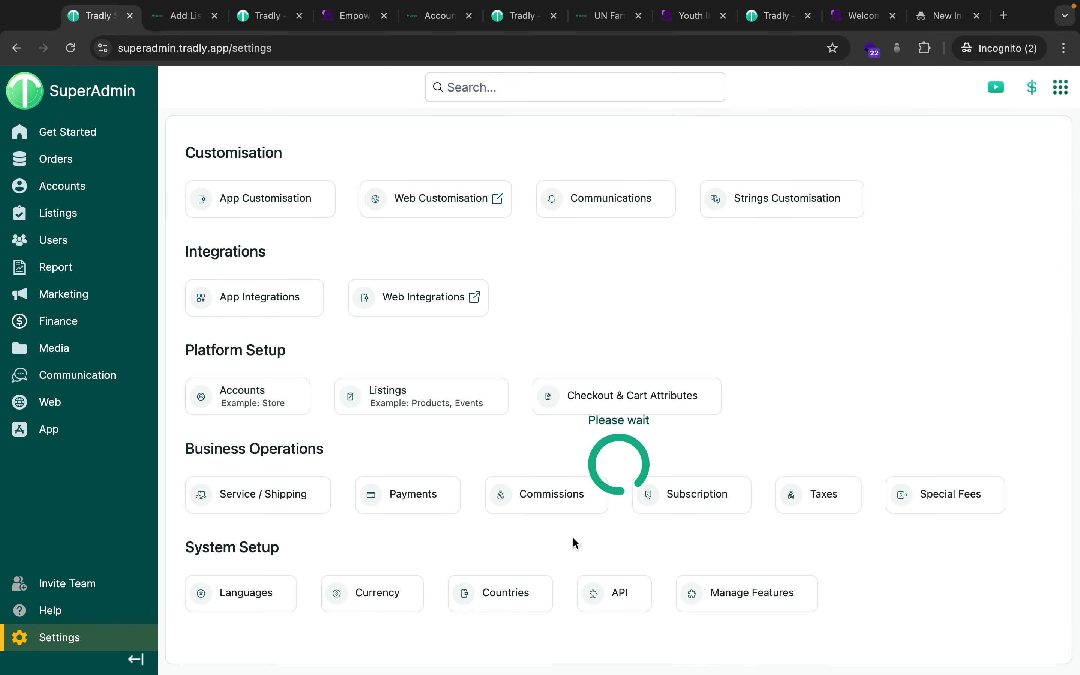
click(409, 509)
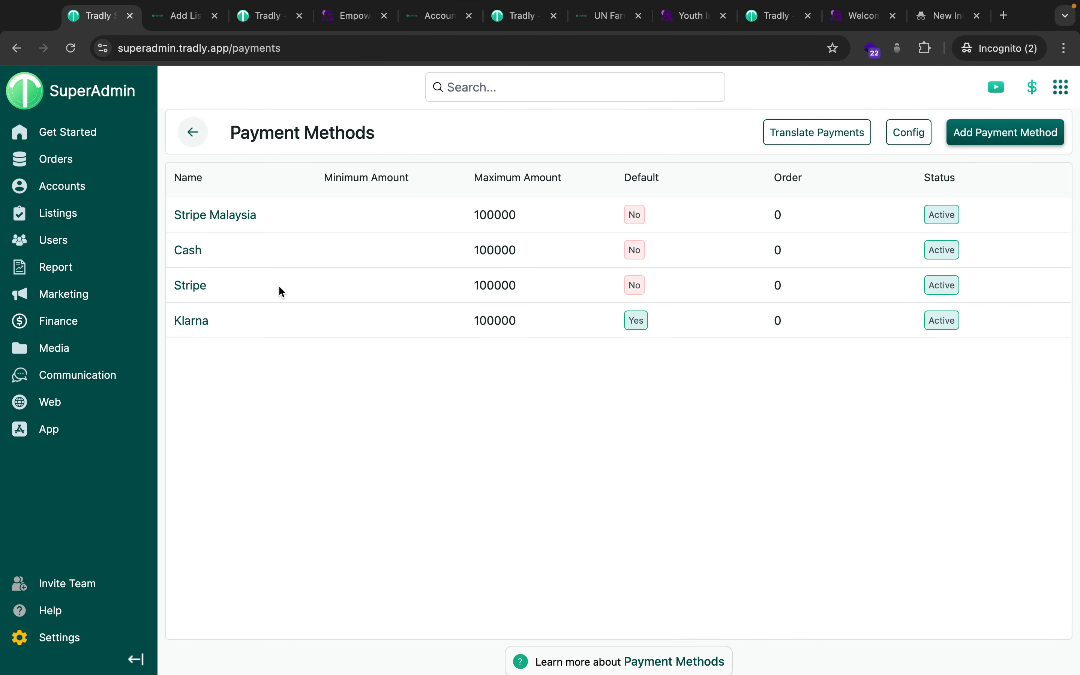
click(993, 129)
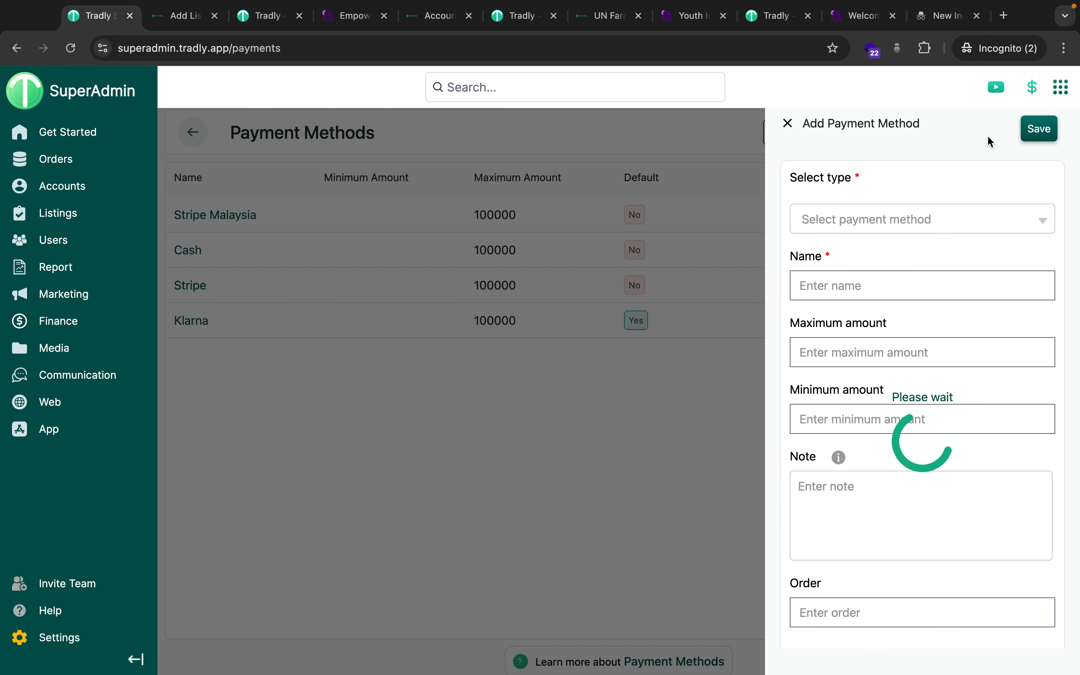
click(864, 221)
scroll(843, 335, down, 5)
scroll(849, 319, down, 2)
scroll(864, 318, up, 6)
scroll(865, 318, down, 6)
scroll(864, 318, up, 6)
scroll(865, 318, down, 6)
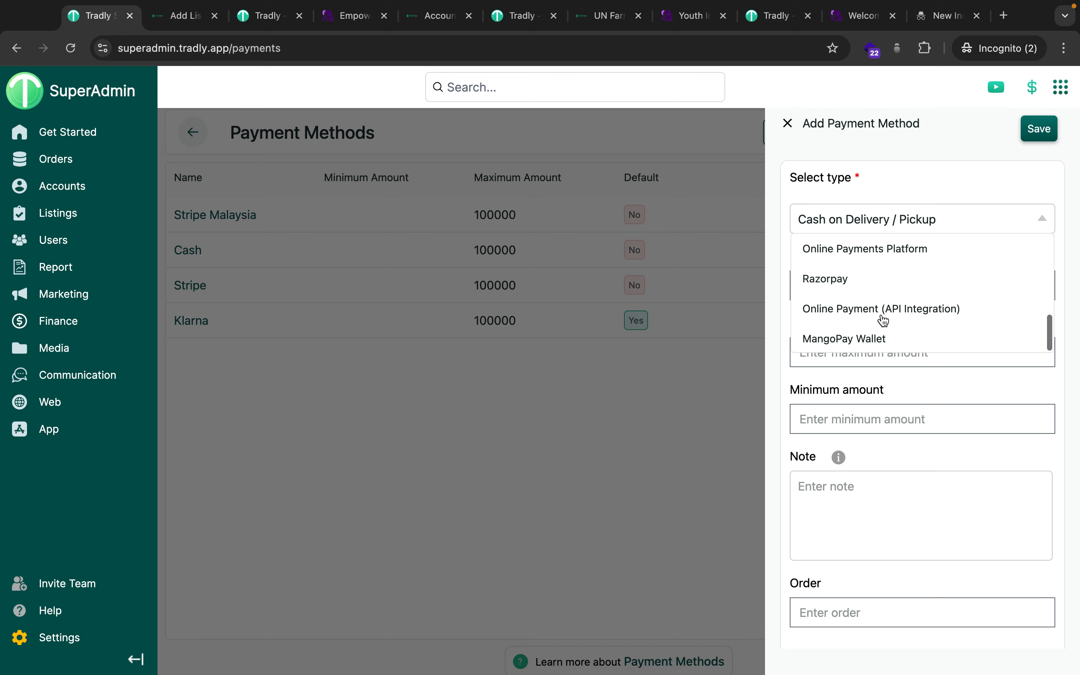
click(787, 124)
Inspect the Stripe integration settings twice, closing them unchanged.
scroll(880, 310, right, 5)
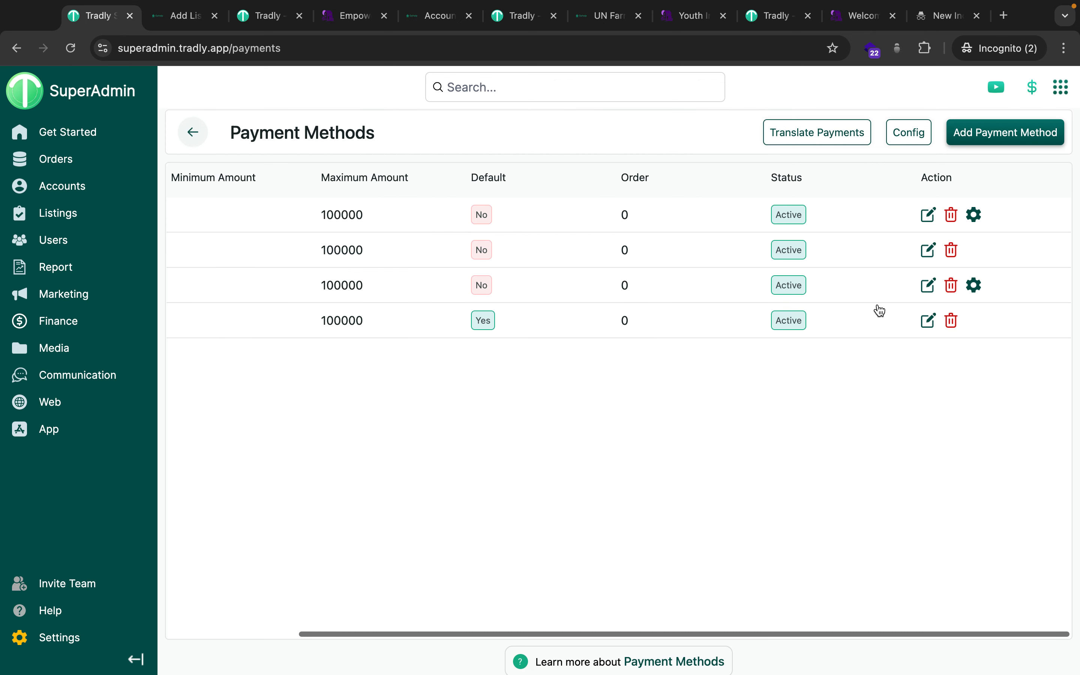
click(974, 285)
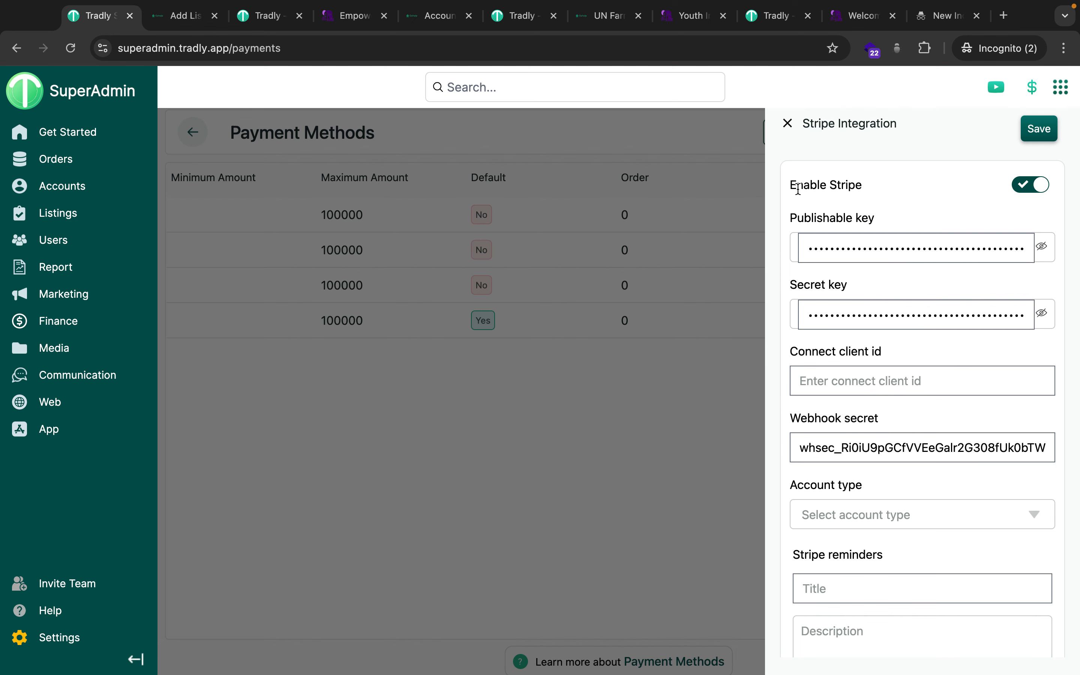
click(786, 127)
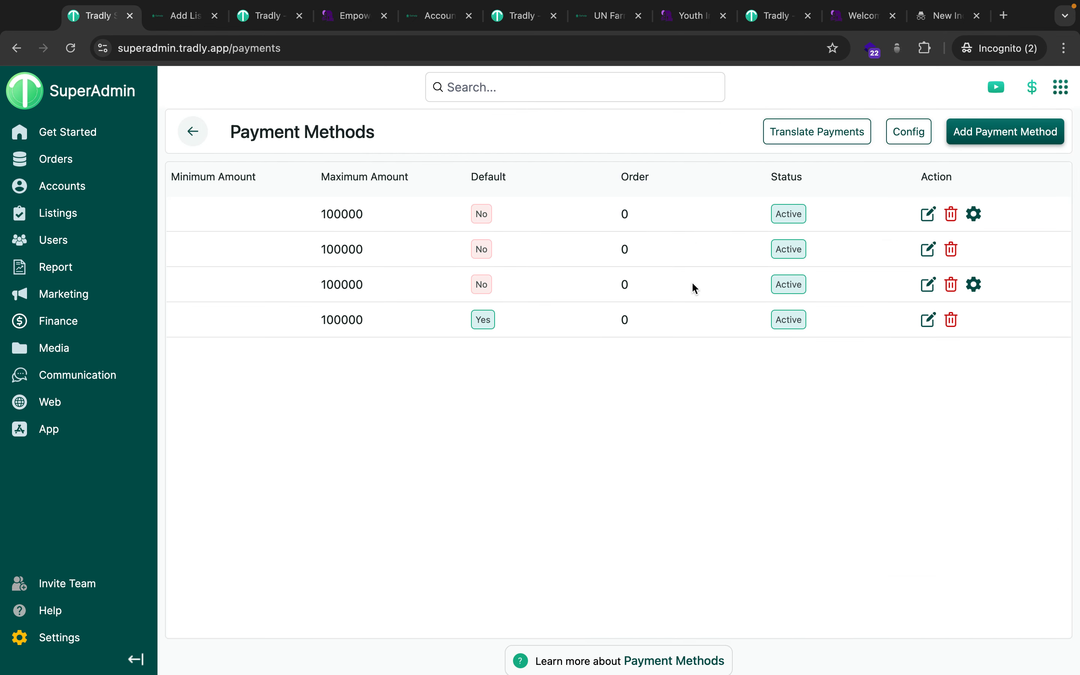
scroll(692, 283, left, 5)
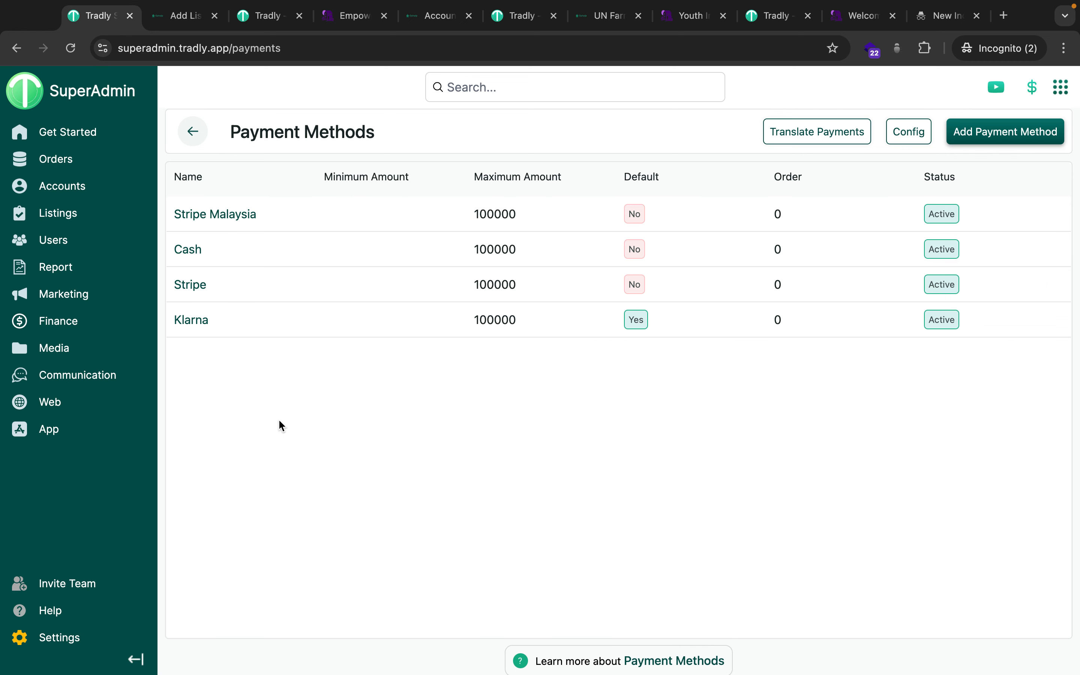
scroll(540, 327, right, 3)
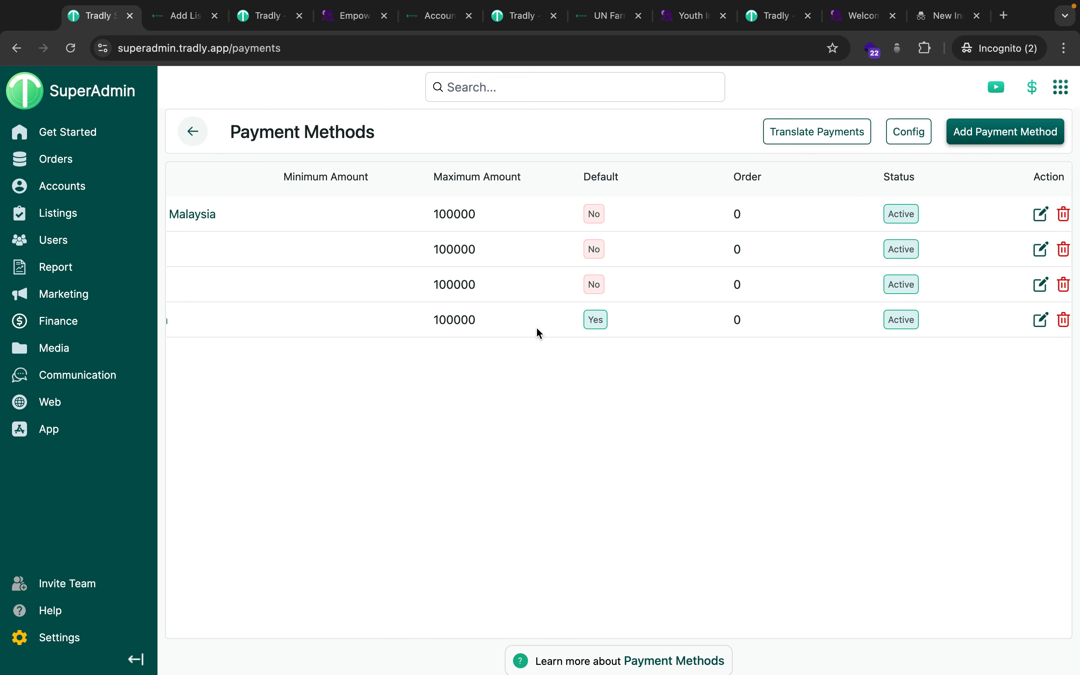
scroll(536, 327, right, 3)
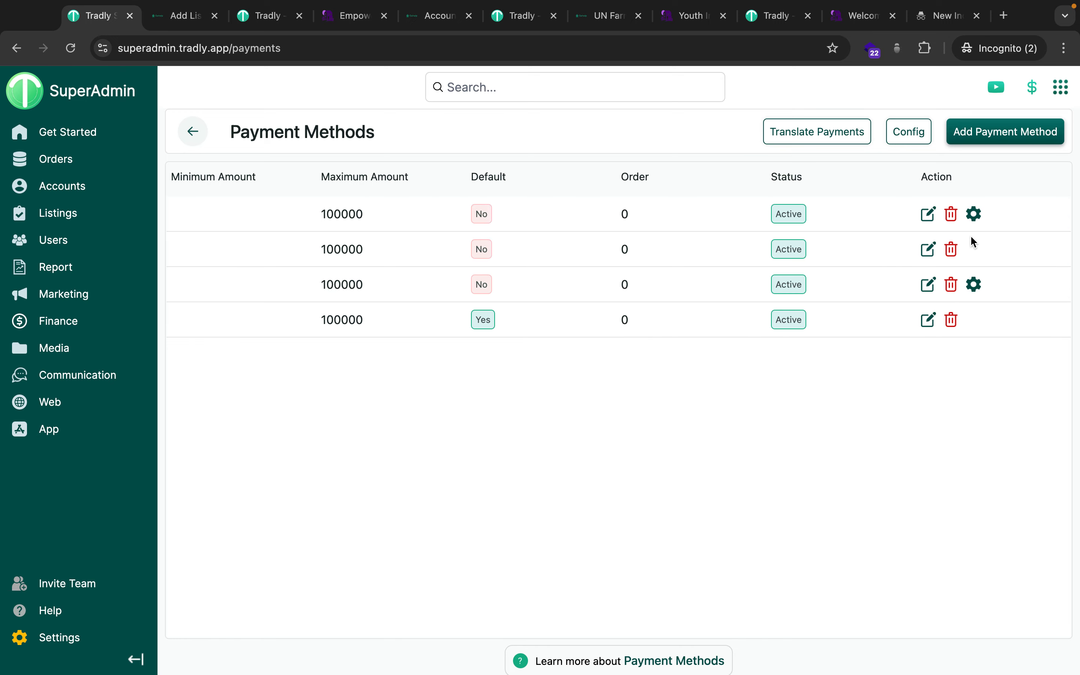
click(974, 286)
scroll(958, 400, down, 3)
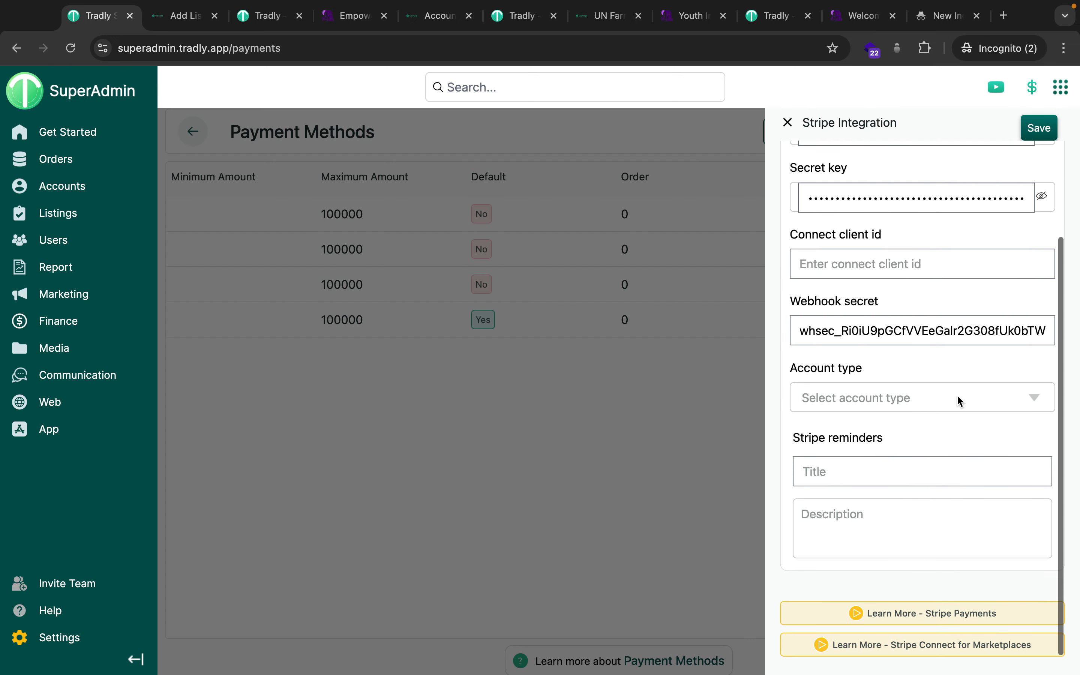
scroll(959, 401, up, 3)
scroll(959, 402, up, 1)
click(787, 123)
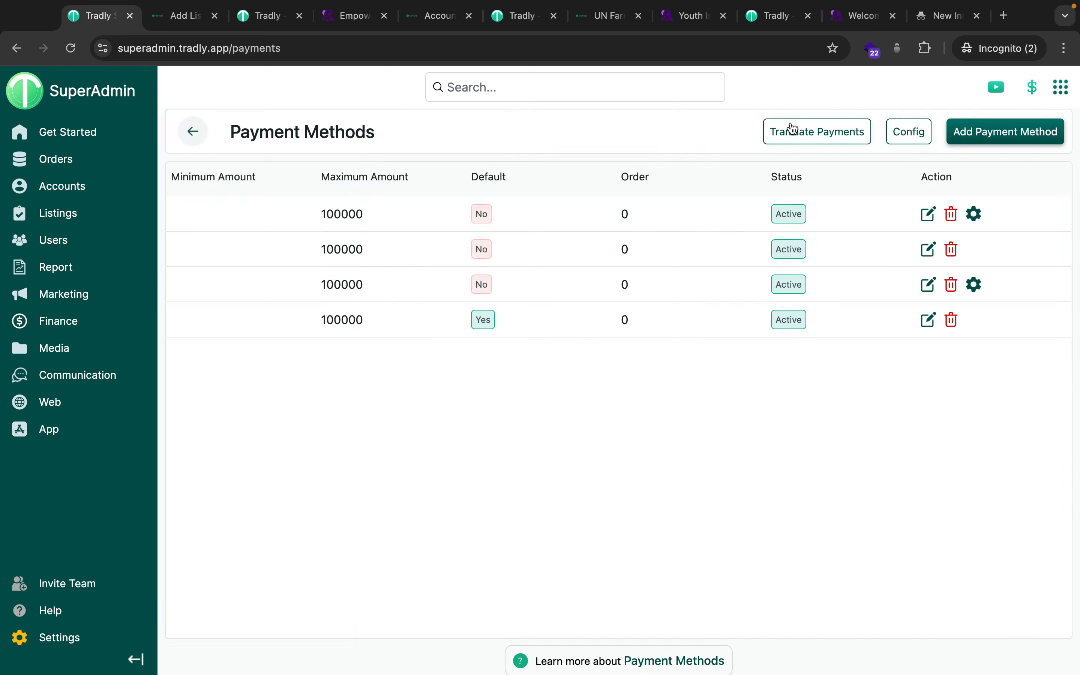
Inspect the Stripe Malaysia integration settings and close them unchanged.
click(974, 214)
scroll(947, 453, down, 3)
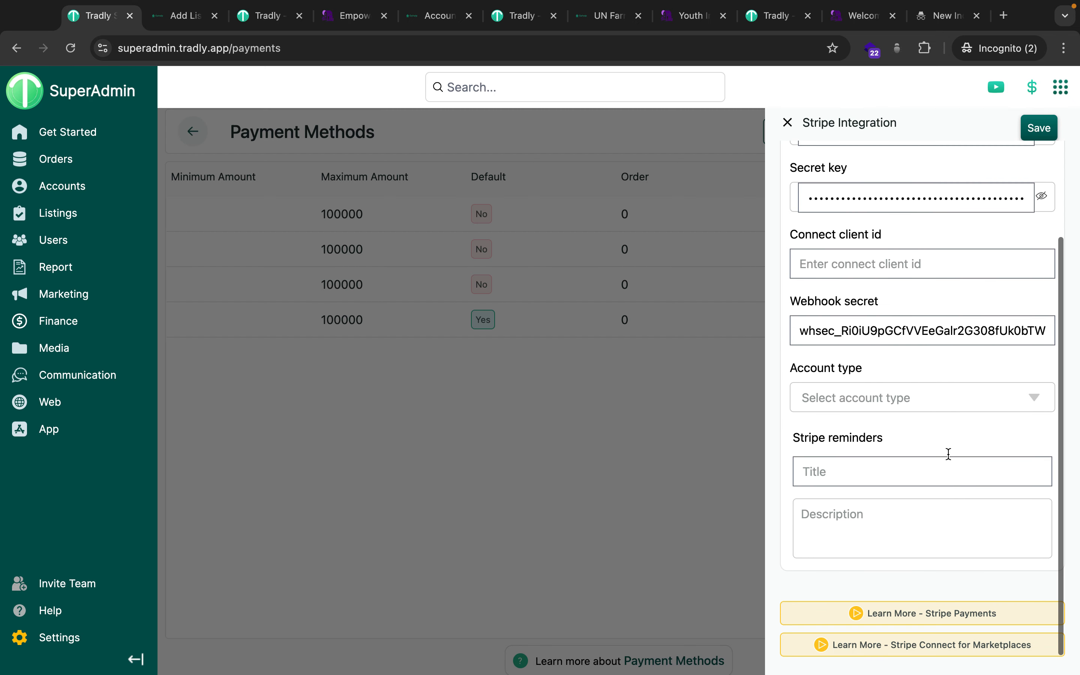
scroll(951, 460, up, 1)
scroll(950, 459, up, 3)
click(788, 123)
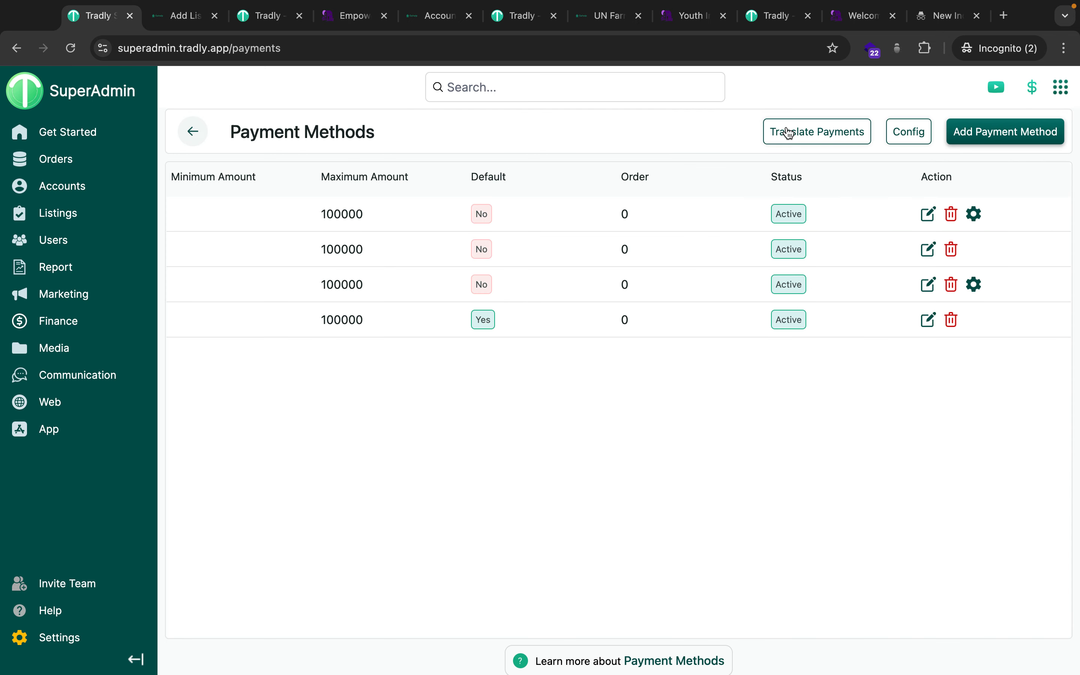
scroll(516, 295, left, 3)
scroll(516, 295, left, 1)
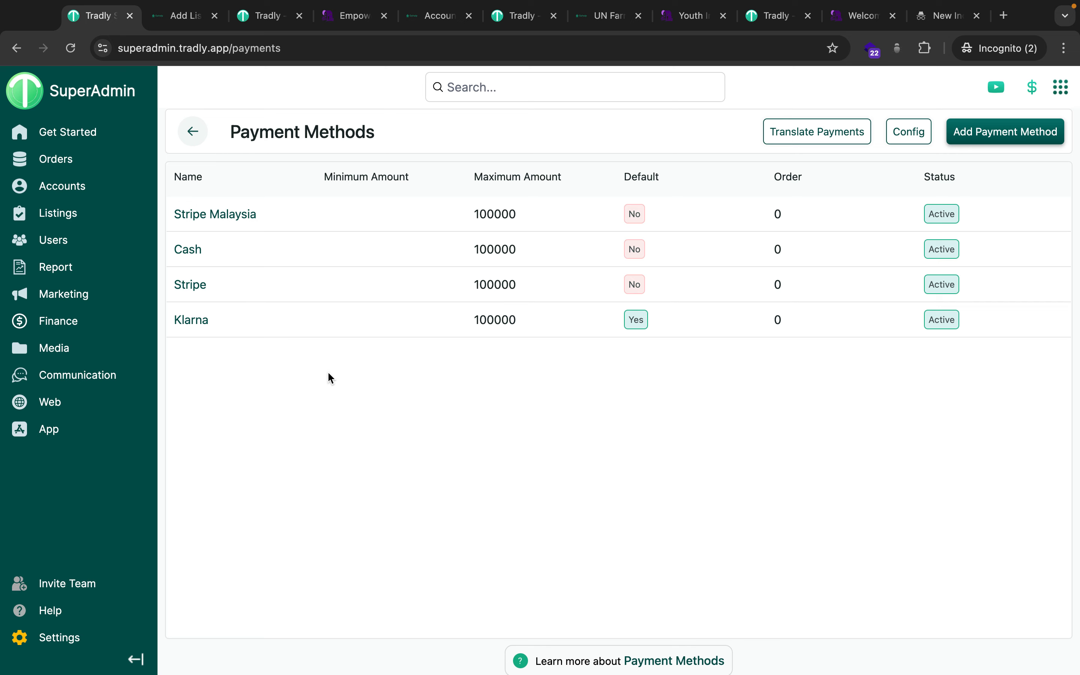
Place the caret on the notes' empty last line, then open the marketplace Report.
key(ctrl+Left)
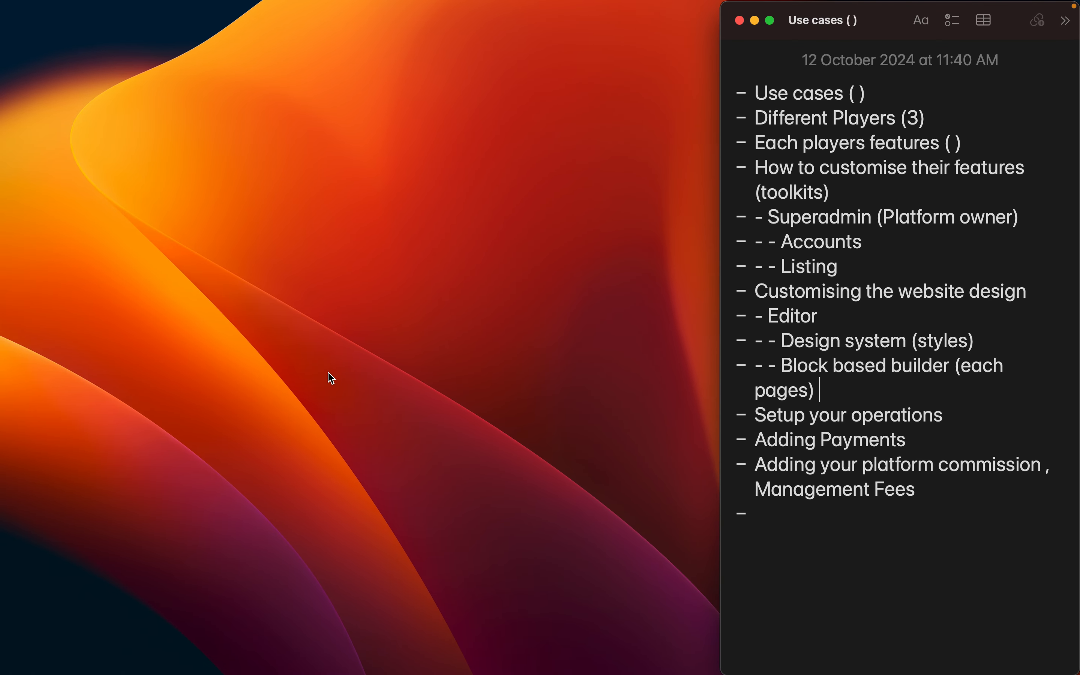
click(824, 502)
key(ctrl+Right)
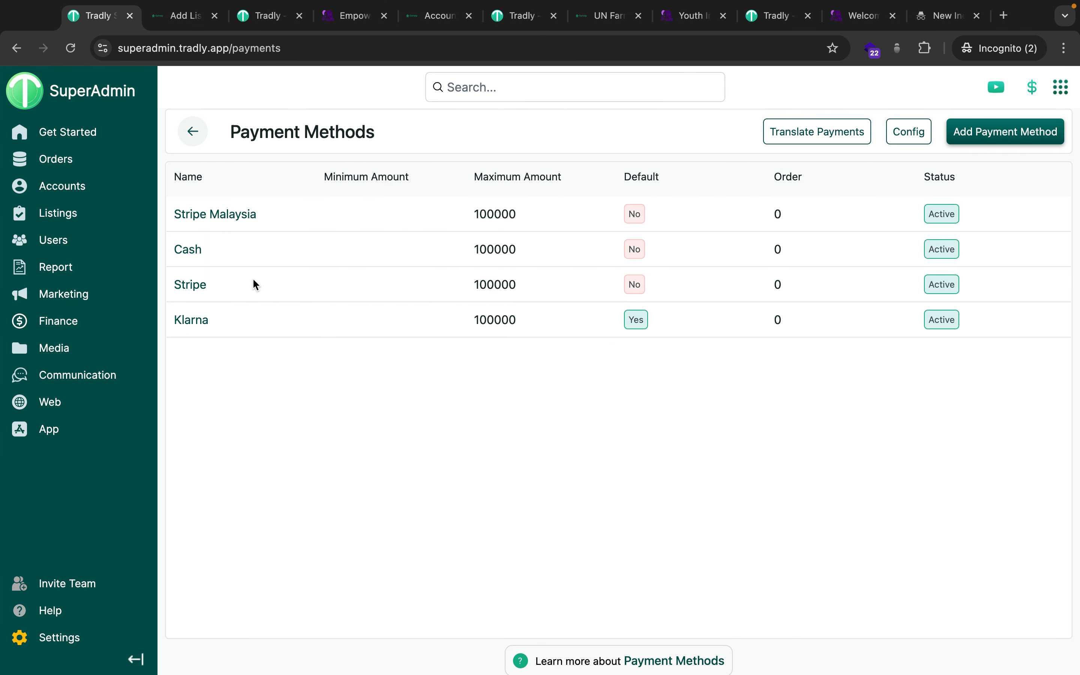
click(115, 273)
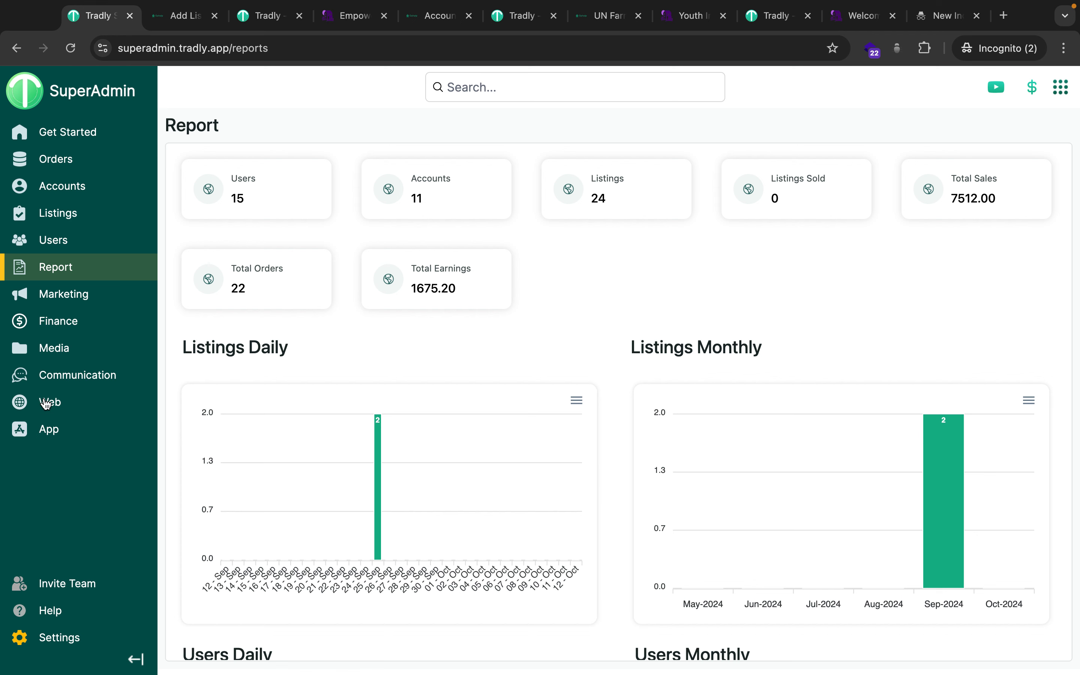
Glance over the setup checklist, then return to the $1000 Gohelp donation order with $730.91 earnings.
mouse_move(81, 386)
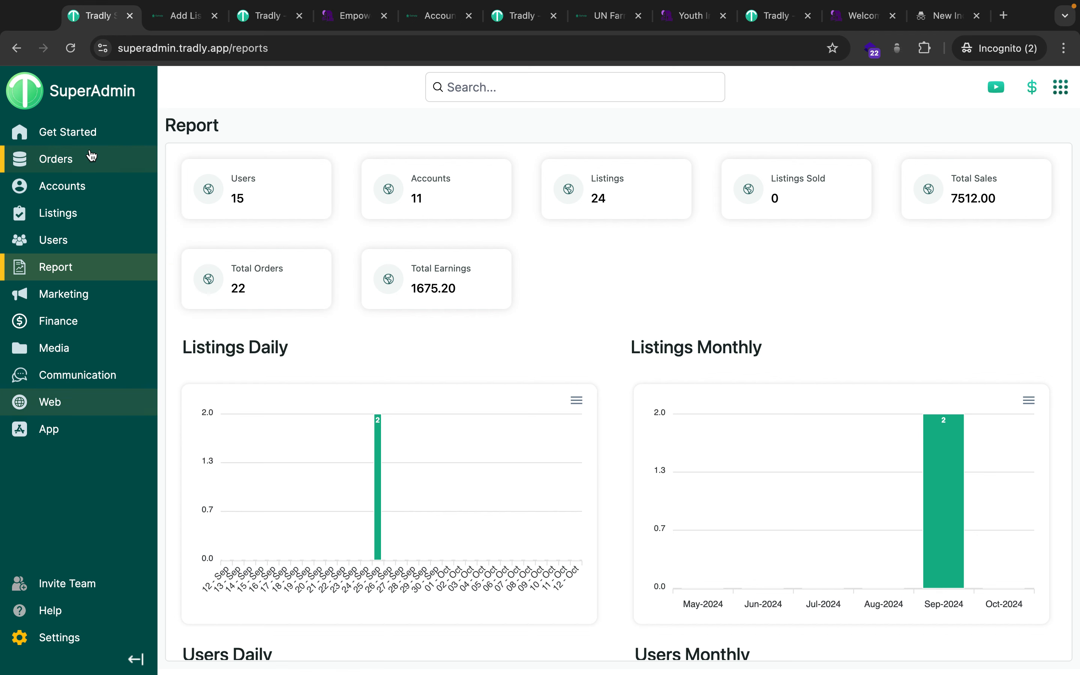
click(76, 143)
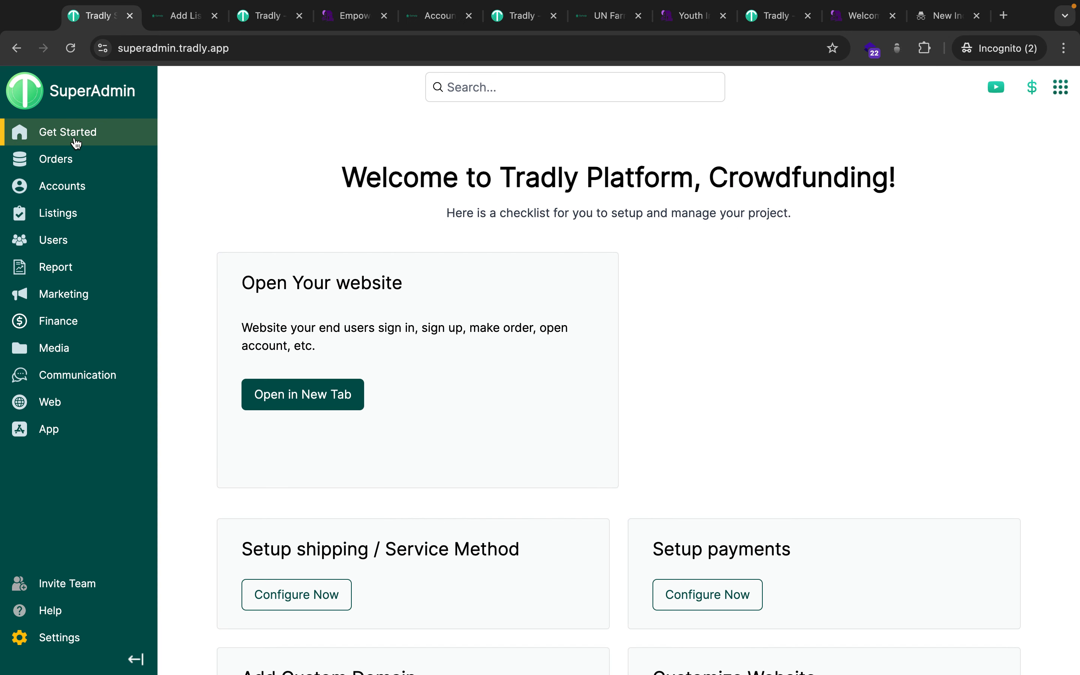
scroll(397, 328, down, 5)
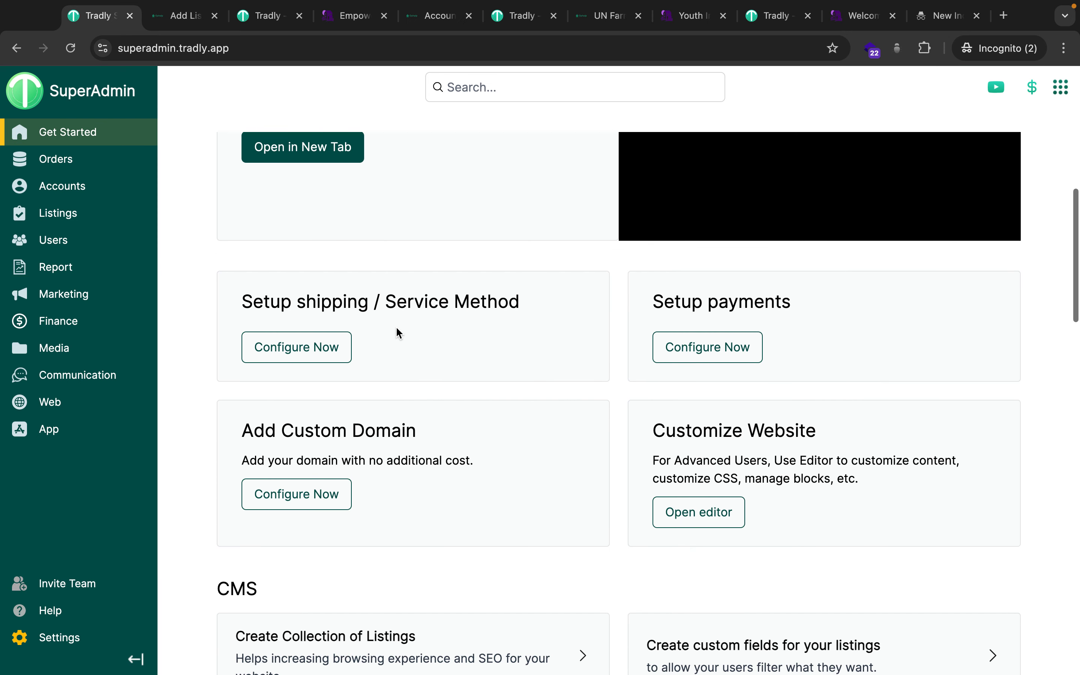
scroll(397, 331, up, 5)
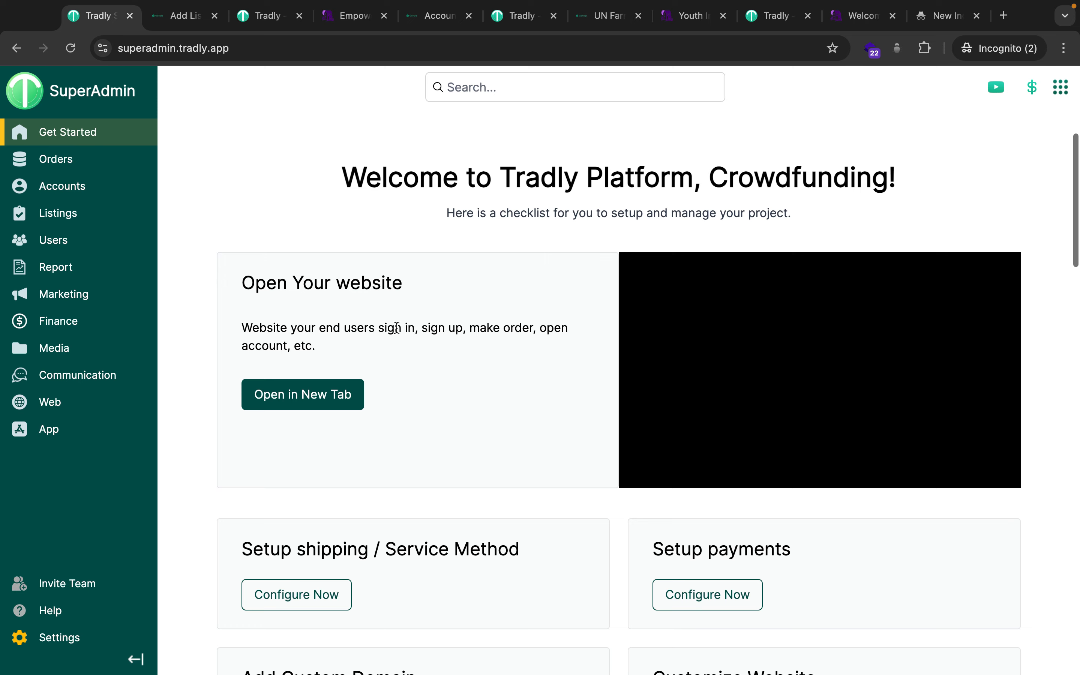
click(415, 18)
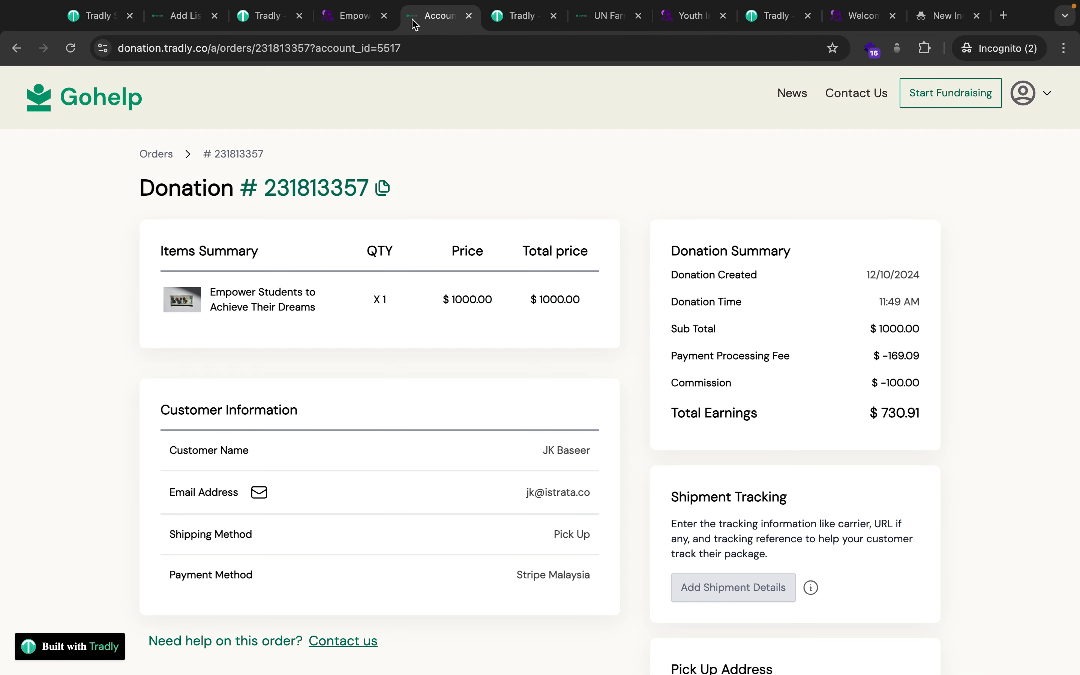
Browse the Gohelp storefront home page from the farming development profile.
click(605, 28)
click(117, 111)
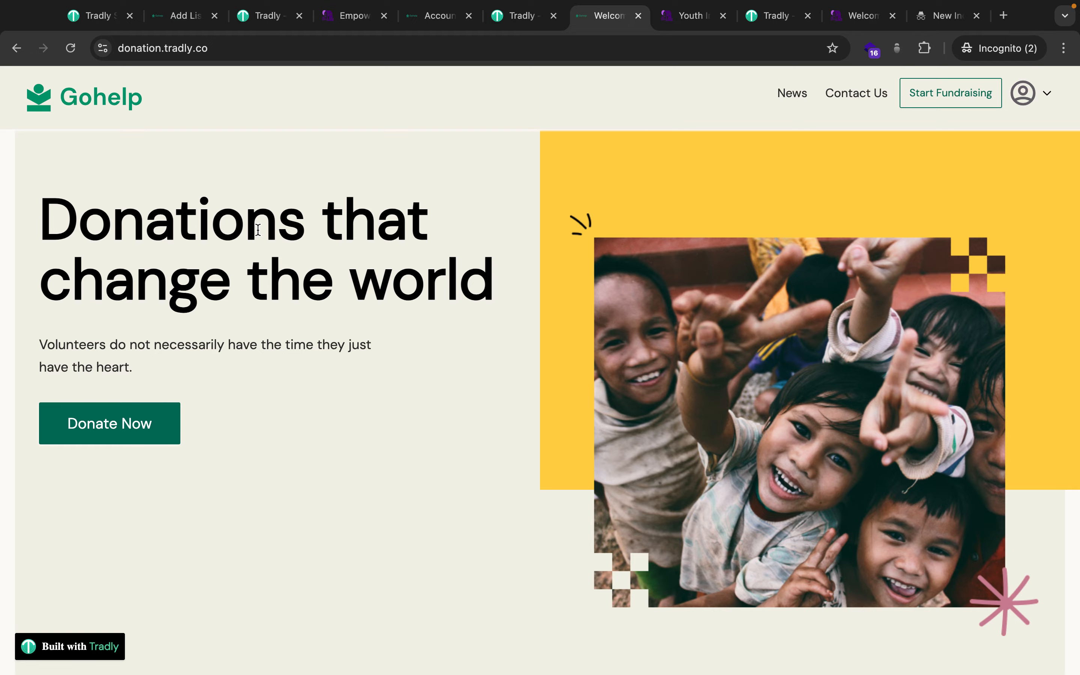
scroll(275, 503, down, 20)
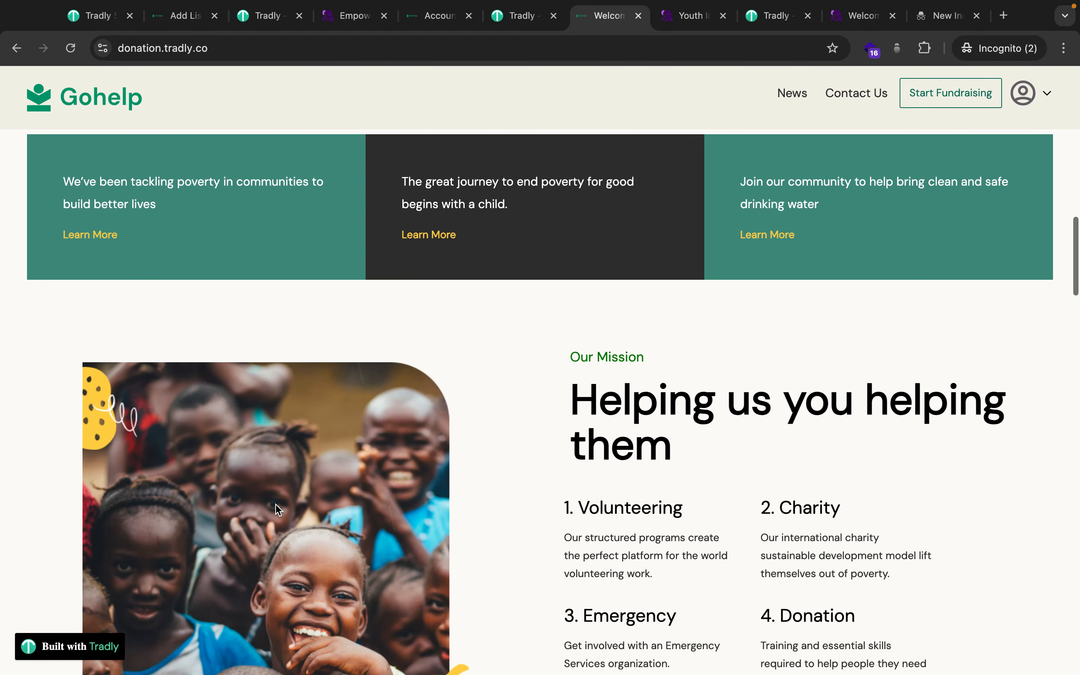
scroll(277, 509, down, 15)
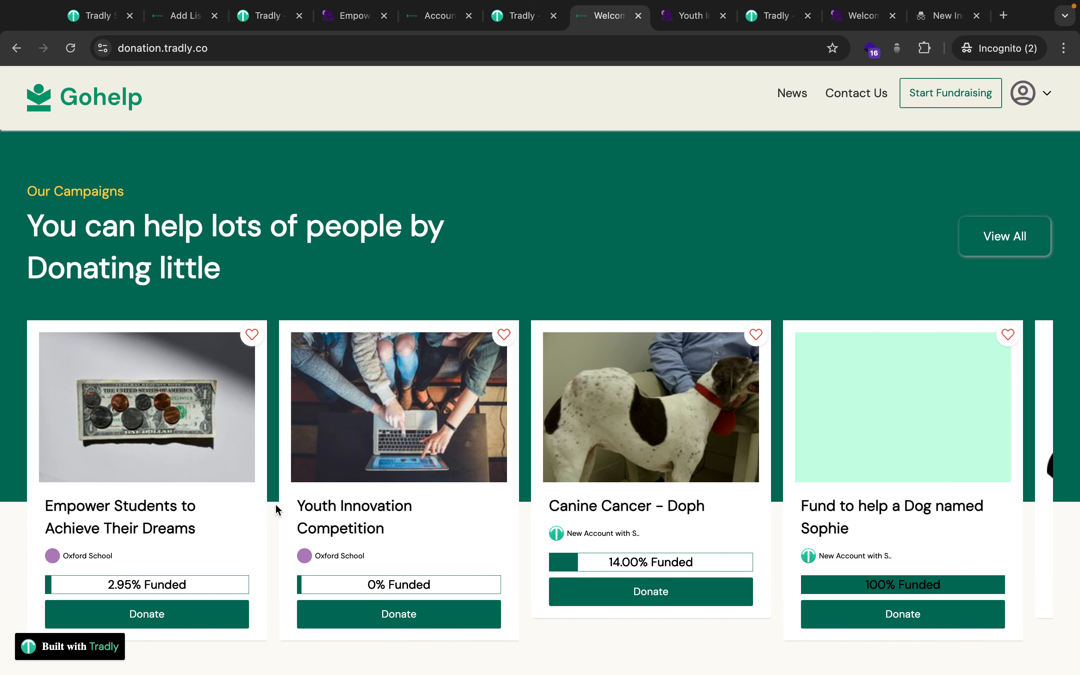
Show the Youth Innovation Competition campaign ($0.00 of $50000.00 raised), dismissing the donation dialog and stray tab.
click(669, 24)
click(456, 484)
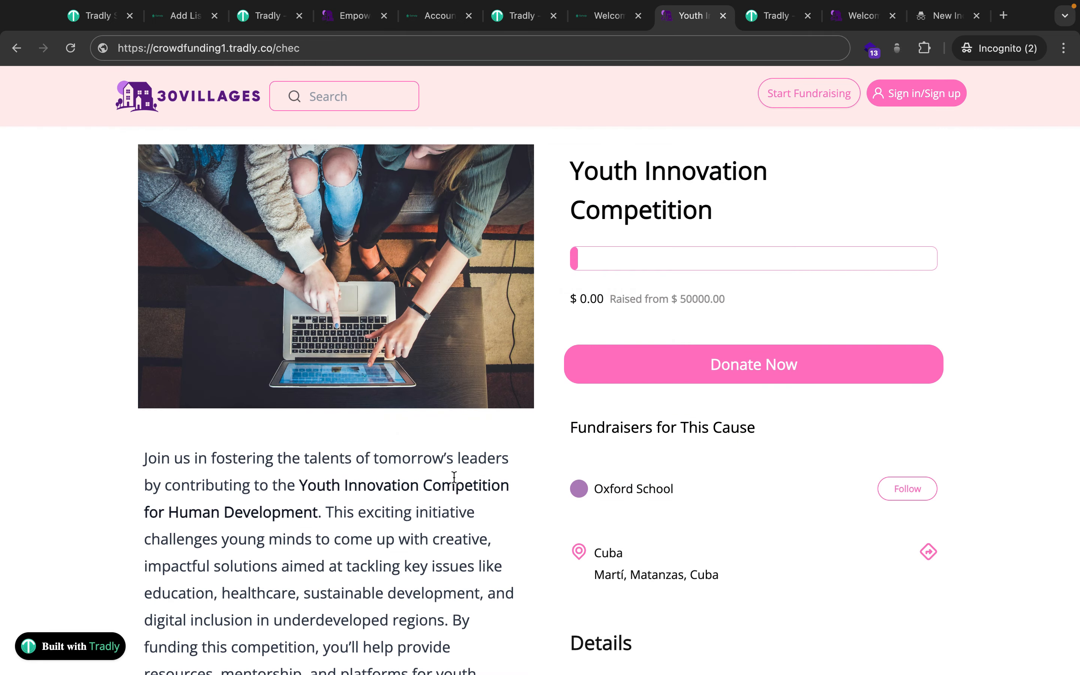
click(1004, 16)
text(community.tradly.app)
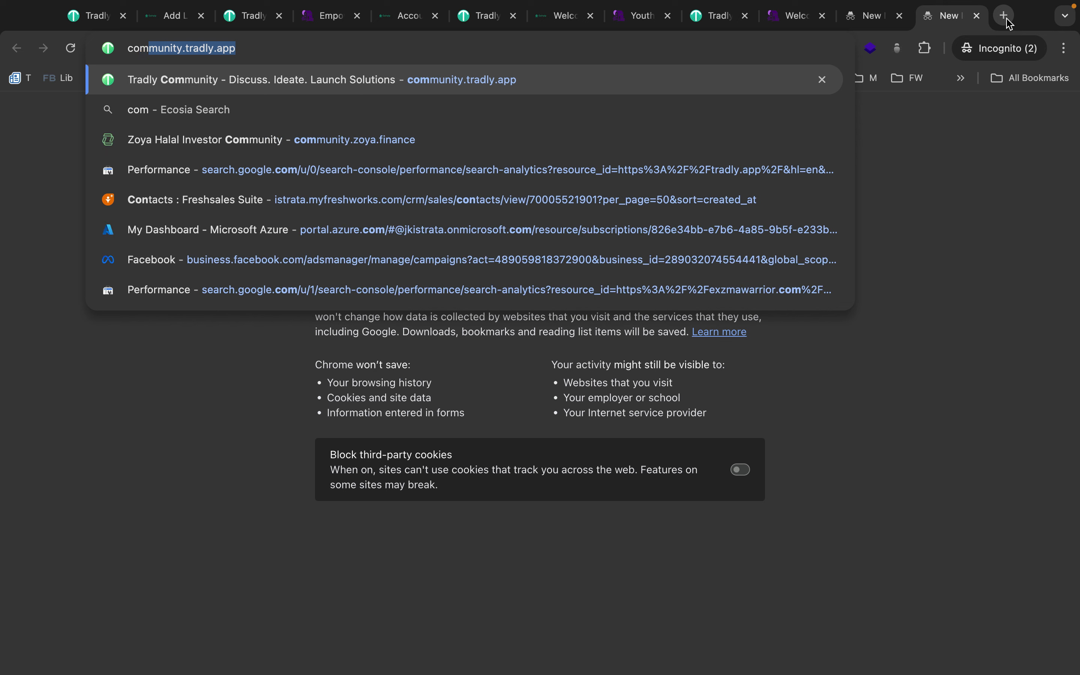
key(ctrl+w)
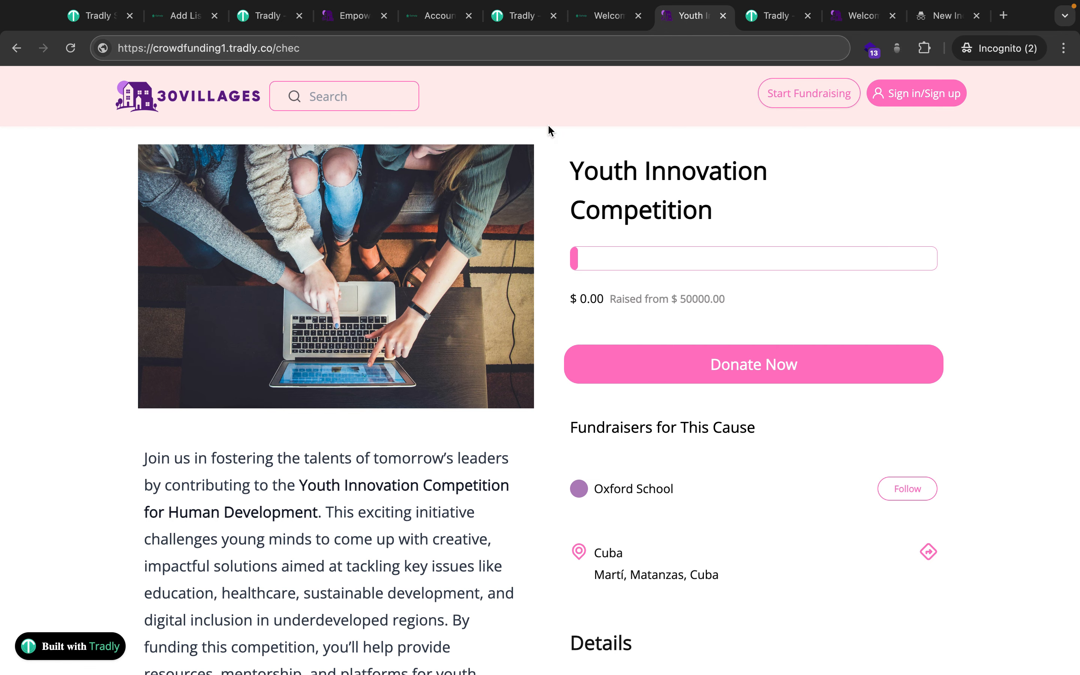